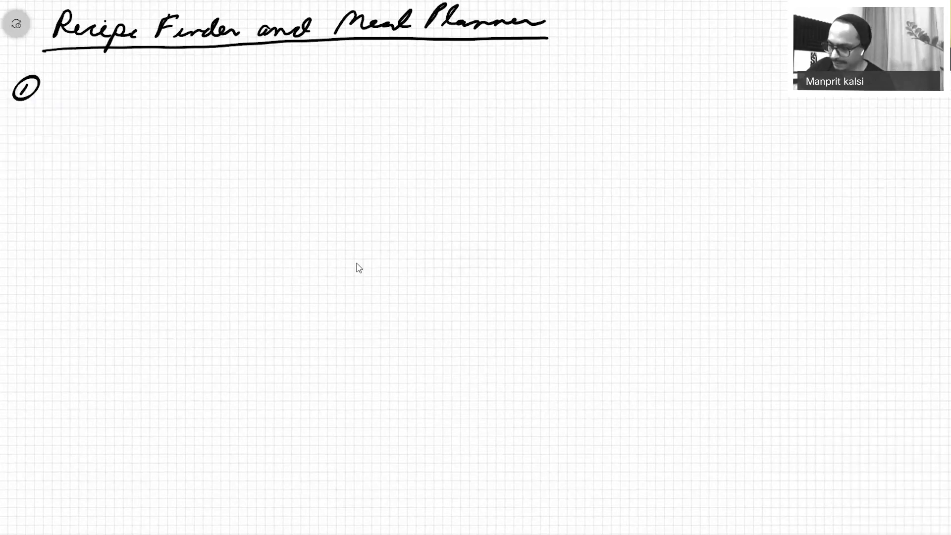
Handwrite 'Walkthrough Screen' beside the circled 1 and start a tall phone frame below it.
mouse_move(50, 96)
left_mouse_down()
mouse_move(88, 85)
mouse_move(60, 86)
mouse_move(110, 103)
mouse_move(184, 97)
mouse_move(195, 87)
mouse_move(207, 100)
mouse_move(271, 96)
left_mouse_up()
key("ctrl+z")
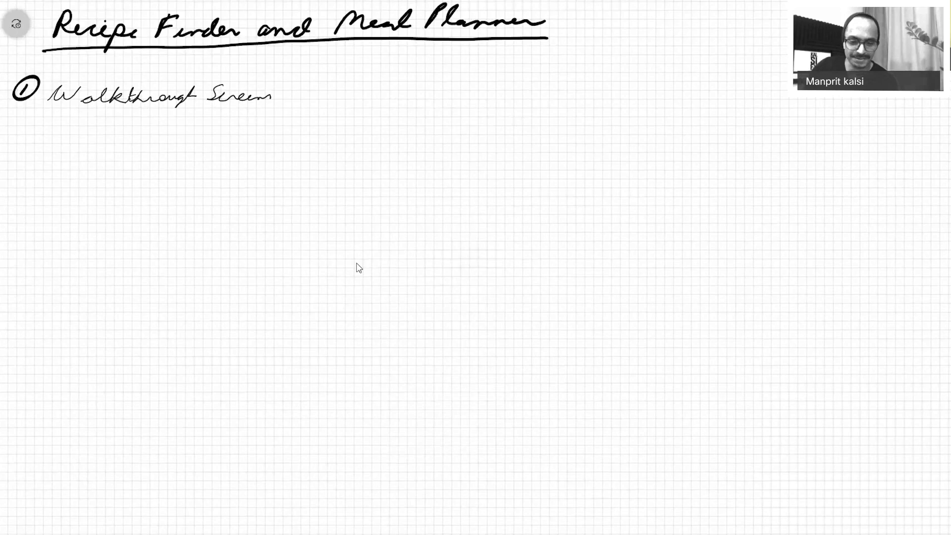
left_click_drag(95, 134, 350, 151)
key("ctrl+z")
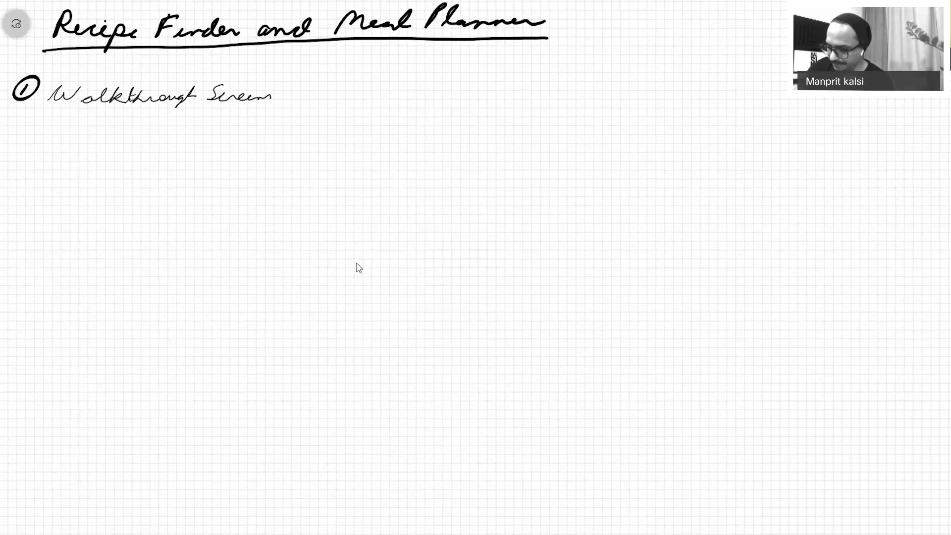
mouse_move(71, 134)
left_mouse_down()
mouse_move(87, 490)
mouse_move(154, 133)
mouse_move(356, 163)
mouse_move(340, 394)
mouse_move(354, 522)
mouse_move(91, 524)
left_mouse_up()
Close the hand-drawn phone frame and add a logo circle labelled 'logo' near its top.
left_click_drag(87, 490, 91, 524)
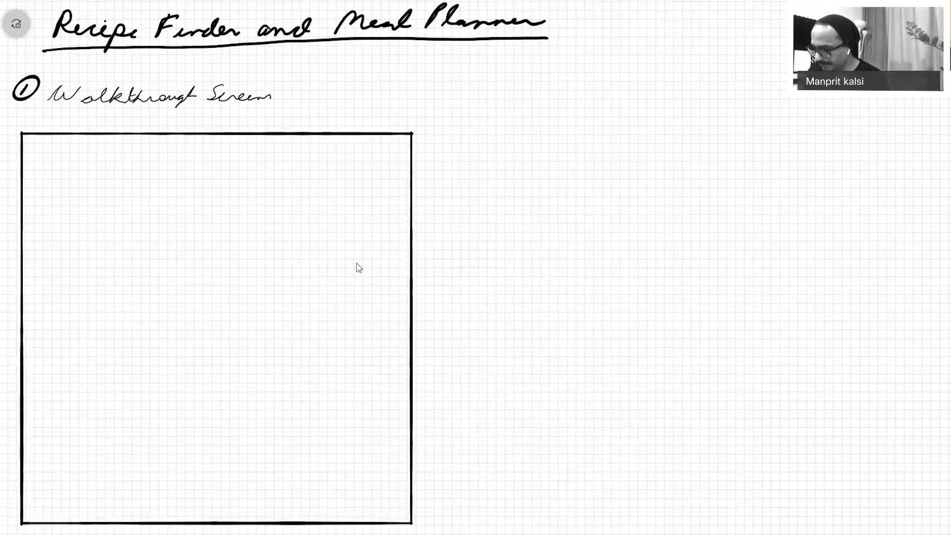
key("ctrl+z")
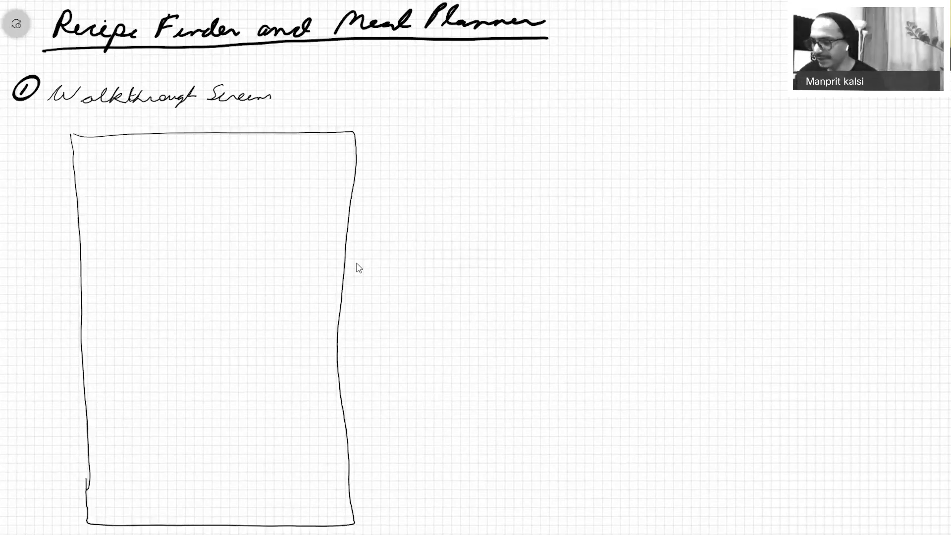
mouse_move(176, 183)
left_mouse_down()
mouse_move(221, 218)
mouse_move(191, 170)
mouse_move(200, 200)
left_mouse_up()
mouse_move(213, 194)
left_mouse_down()
mouse_move(207, 210)
mouse_move(218, 198)
left_mouse_up()
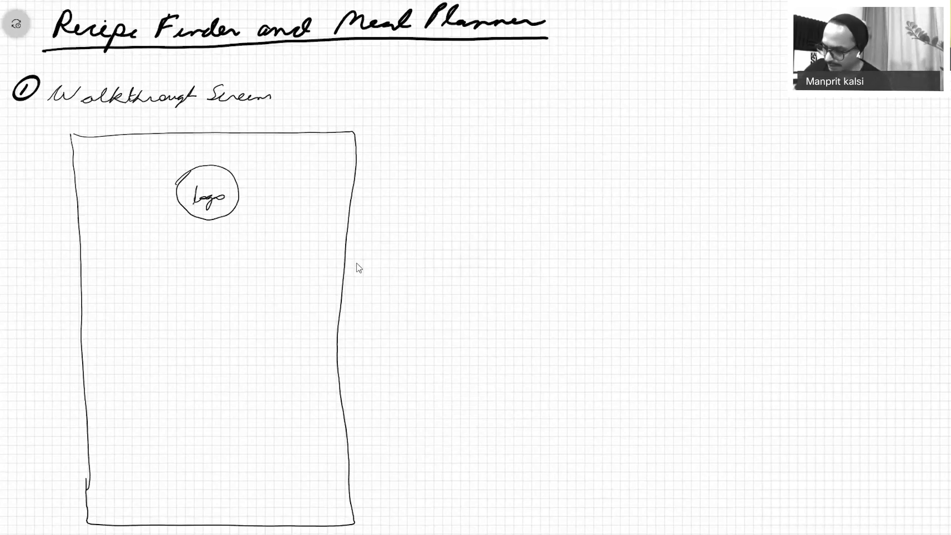
Write the 'Cook Delicious Dishes' heading under the logo, discarding a trial 'Get Started' line.
left_click_drag(100, 248, 154, 256)
left_click_drag(170, 244, 160, 259)
left_click_drag(173, 253, 319, 260)
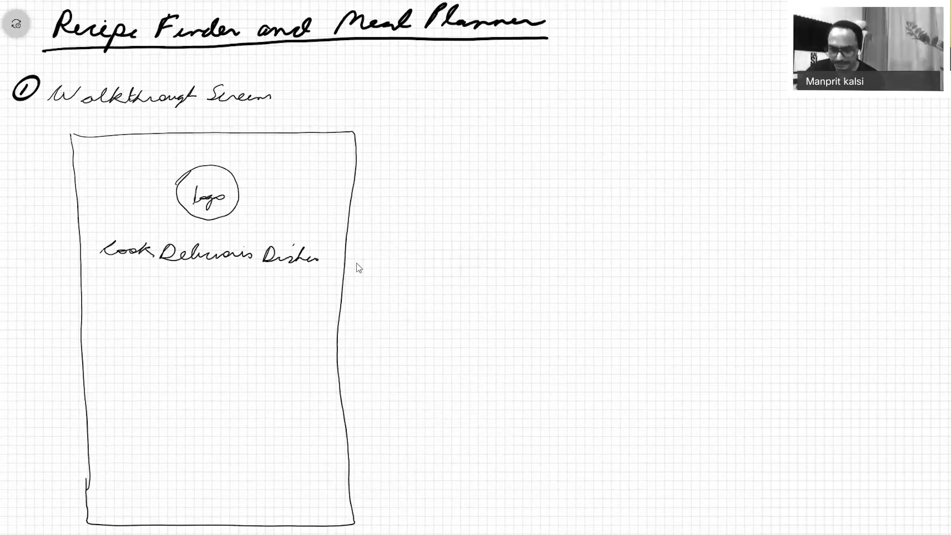
mouse_move(154, 296)
left_mouse_down()
mouse_move(170, 282)
mouse_move(169, 302)
left_mouse_up()
left_click_drag(176, 297, 206, 289)
left_click_drag(221, 286, 214, 301)
mouse_move(228, 284)
left_mouse_down()
mouse_move(226, 301)
mouse_move(289, 288)
left_mouse_up()
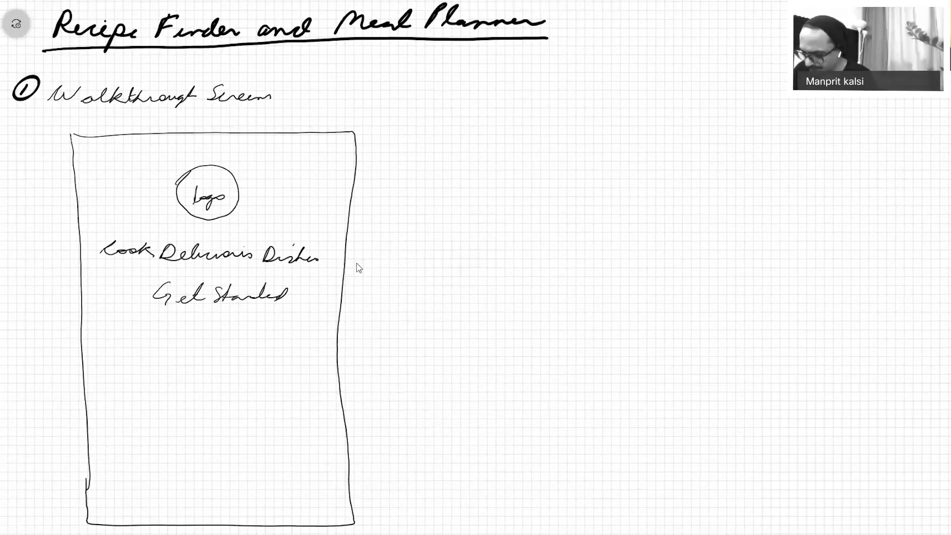
key("ctrl+z")
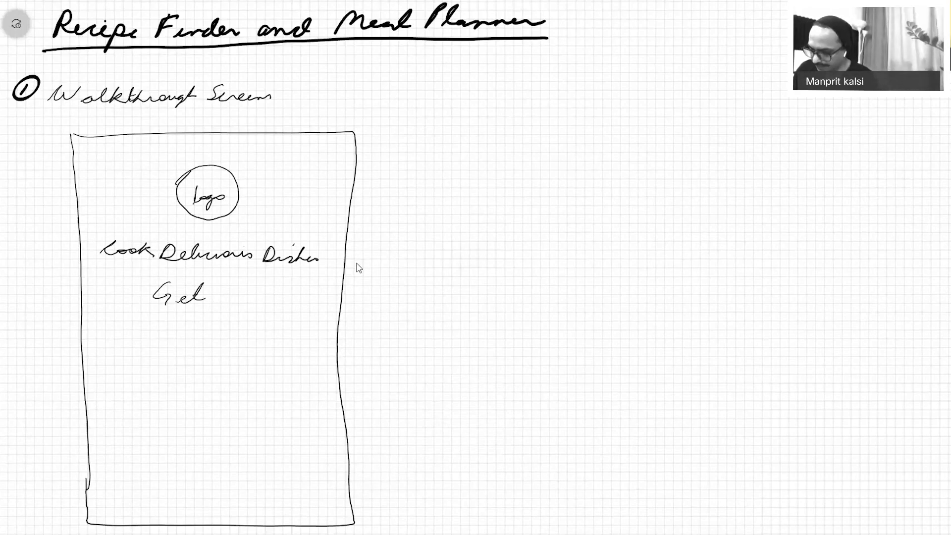
key("ctrl+z")
key("ctrl+z")
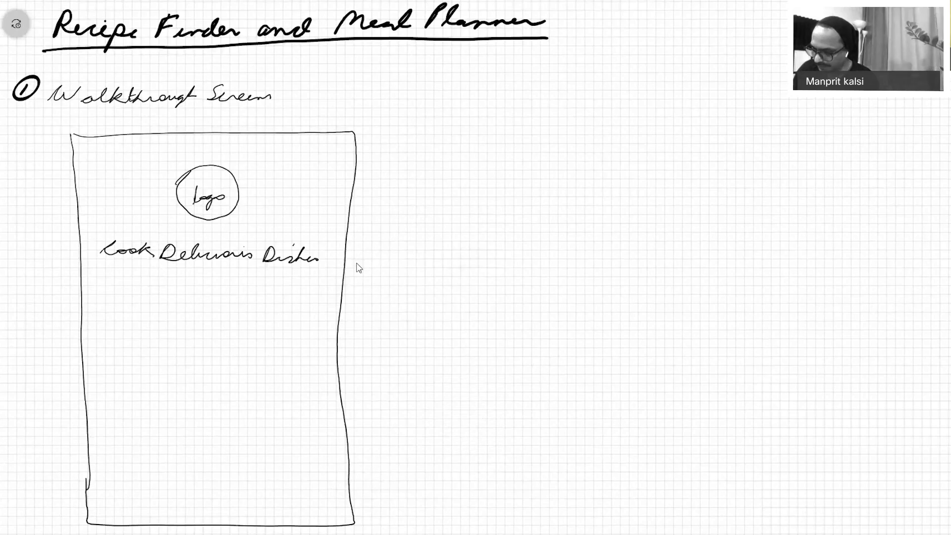
Add a divider, an X image placeholder, a 'Continue' button and page indicator dots.
left_click_drag(90, 422, 304, 412)
left_click_drag(292, 182, 151, 367)
left_click_drag(128, 211, 280, 368)
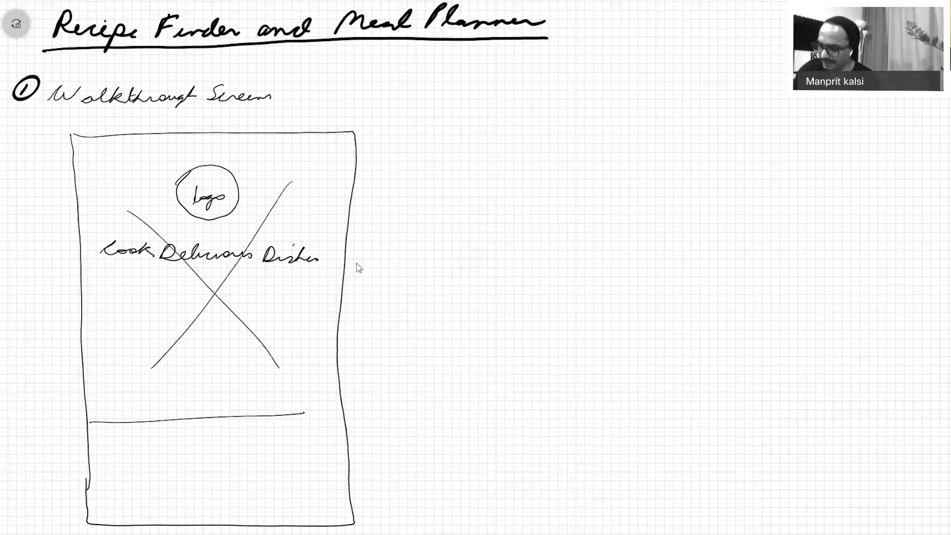
left_click_drag(137, 468, 274, 487)
mouse_move(175, 475)
left_mouse_down()
mouse_move(163, 478)
mouse_move(250, 479)
left_mouse_up()
left_click_drag(179, 401, 178, 404)
left_click_drag(194, 401, 209, 404)
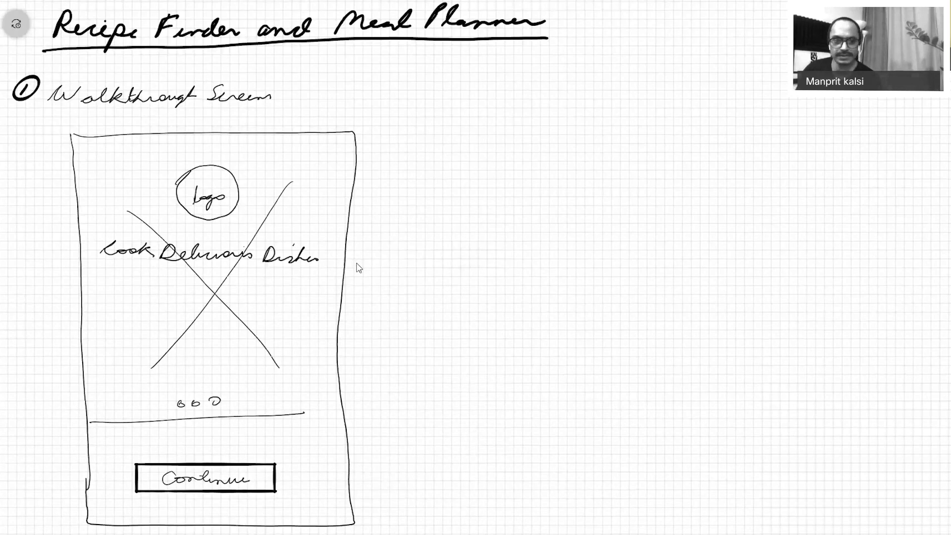
Draw an arrow to a second phone frame beside the first.
left_click_drag(348, 294, 405, 290)
left_click_drag(425, 136, 438, 494)
mouse_move(428, 137)
left_mouse_down()
mouse_move(668, 196)
mouse_move(670, 502)
mouse_move(434, 501)
left_mouse_up()
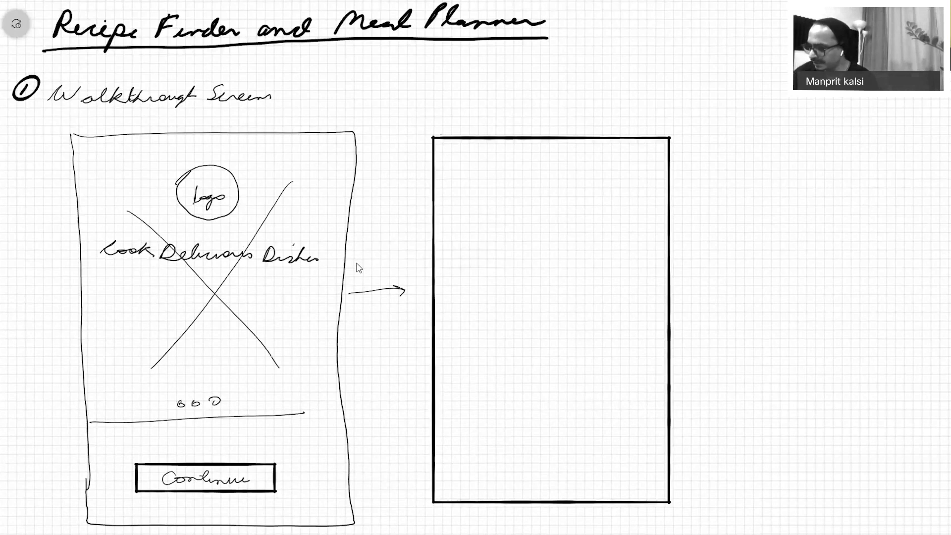
Draw three underlined input fields labelled 'email', 'Phone' and 'F. Name' in the second frame.
left_click_drag(493, 258, 601, 254)
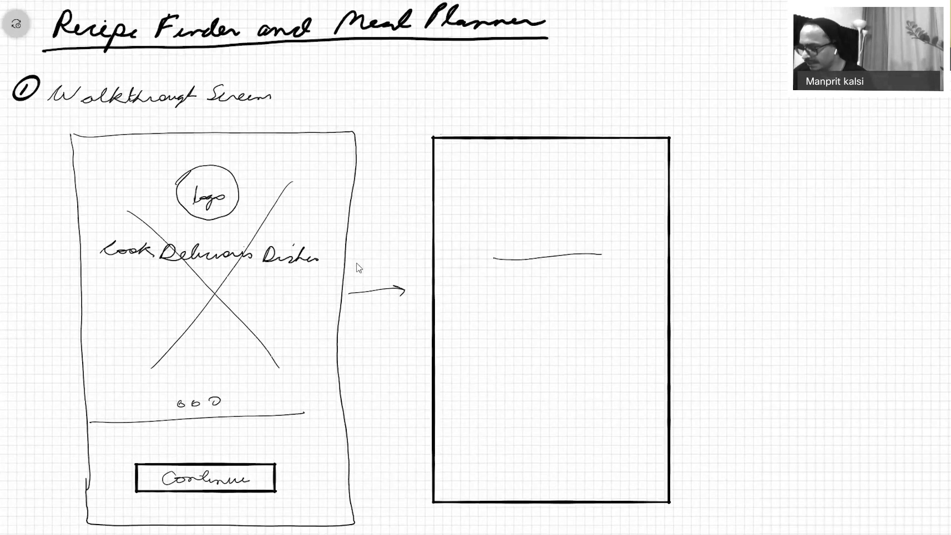
left_click_drag(502, 248, 574, 246)
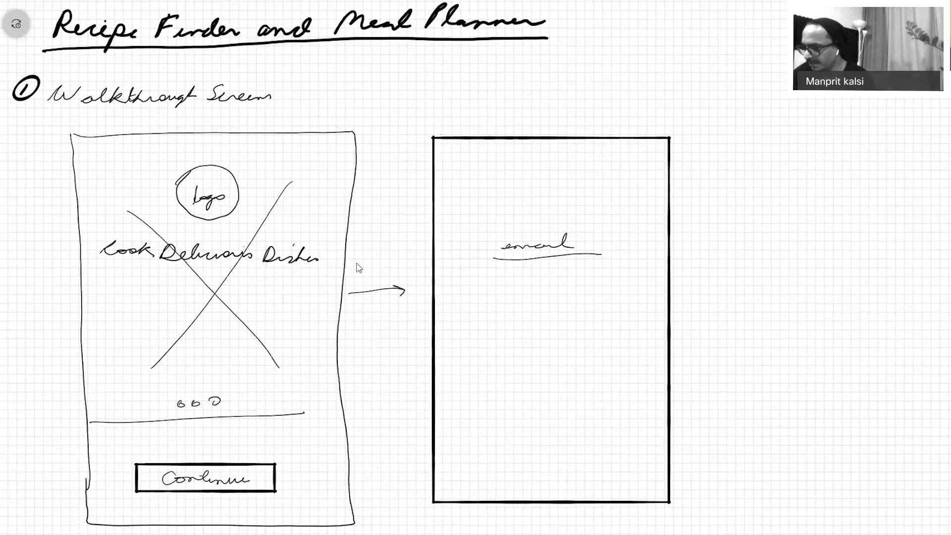
left_click_drag(502, 293, 528, 291)
left_click_drag(484, 301, 609, 298)
left_click_drag(528, 291, 563, 289)
left_click_drag(483, 342, 596, 338)
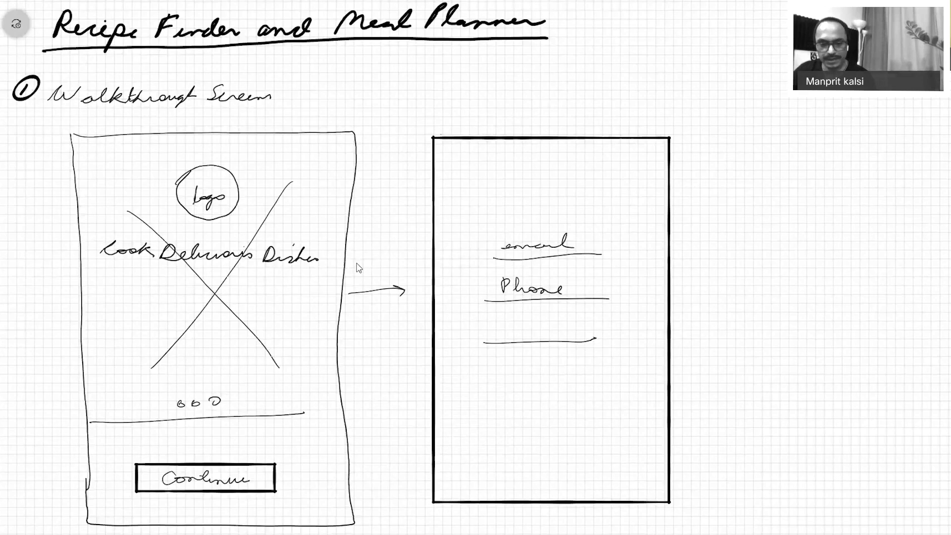
left_click_drag(500, 333, 513, 327)
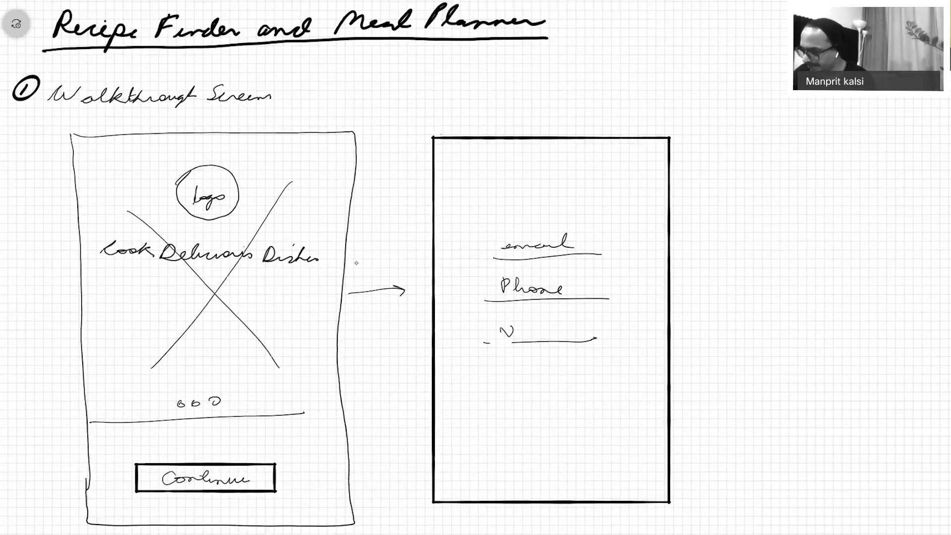
key("ctrl+z")
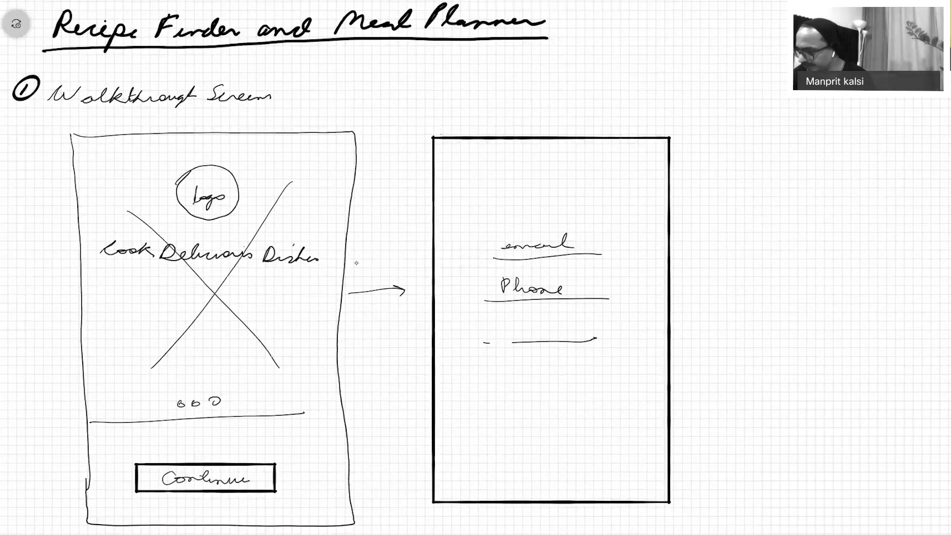
left_click_drag(505, 323, 506, 337)
mouse_move(533, 337)
left_mouse_down()
mouse_move(539, 326)
mouse_move(584, 330)
left_mouse_up()
Add a 'Continue' button below the sign-up fields.
left_click_drag(488, 400, 563, 440)
left_click_drag(597, 410, 608, 420)
mouse_move(510, 412)
left_mouse_down()
mouse_move(512, 426)
mouse_move(534, 412)
mouse_move(568, 424)
left_mouse_up()
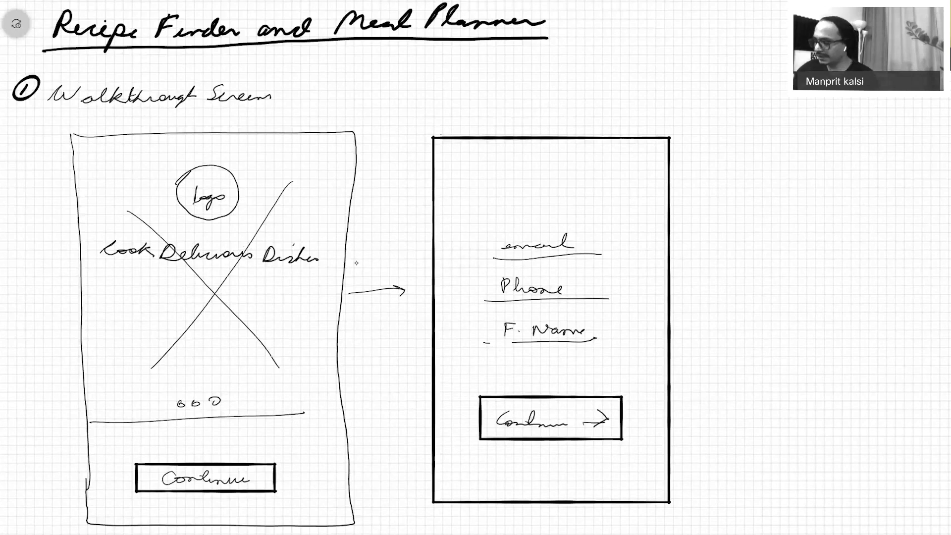
Draw an arrow to a third frame and outline its left and top edges.
left_click_drag(677, 286, 739, 282)
left_click_drag(780, 149, 783, 472)
left_click_drag(779, 135, 949, 144)
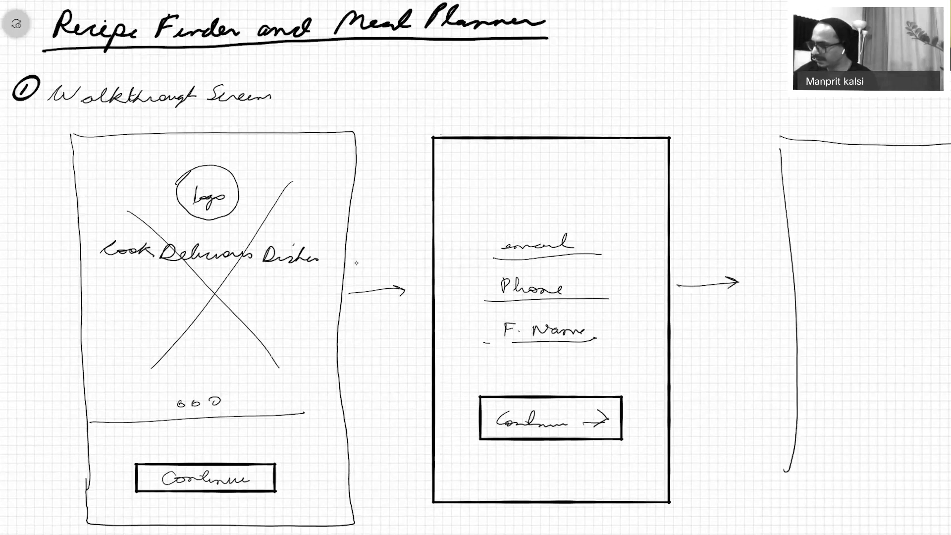
Complete the third frame as an 'otp' screen with code-entry dashes and a 'Continue' button.
left_click_drag(793, 481, 950, 487)
left_click_drag(821, 285, 924, 275)
mouse_move(853, 174)
left_mouse_down()
mouse_move(853, 184)
mouse_move(887, 181)
left_mouse_up()
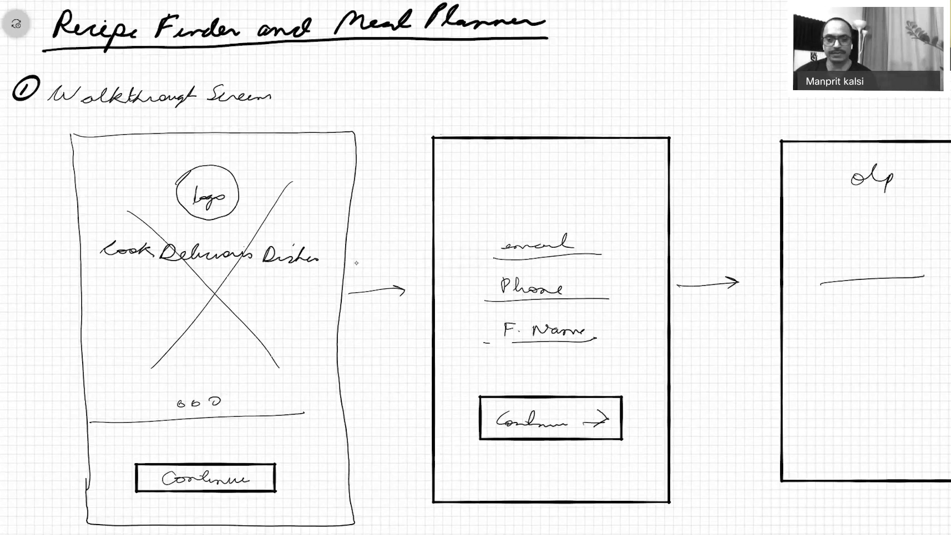
left_click_drag(815, 286, 836, 280)
left_click_drag(856, 281, 950, 280)
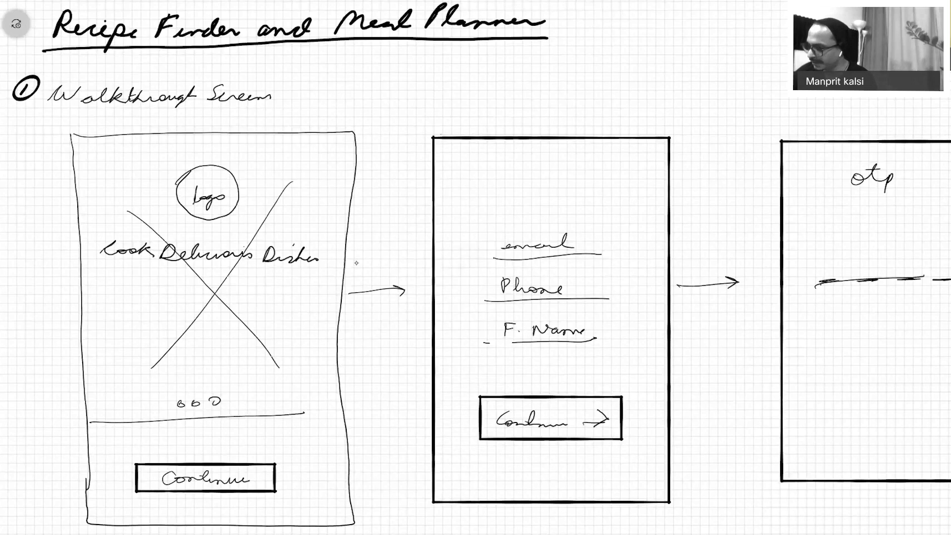
left_click_drag(938, 395, 950, 435)
mouse_move(851, 411)
left_mouse_down()
mouse_move(854, 422)
mouse_move(932, 425)
left_mouse_up()
Draw an empty fourth phone frame to the right.
scroll(357, 263, "right", 8)
scroll(356, 263, "right", 2)
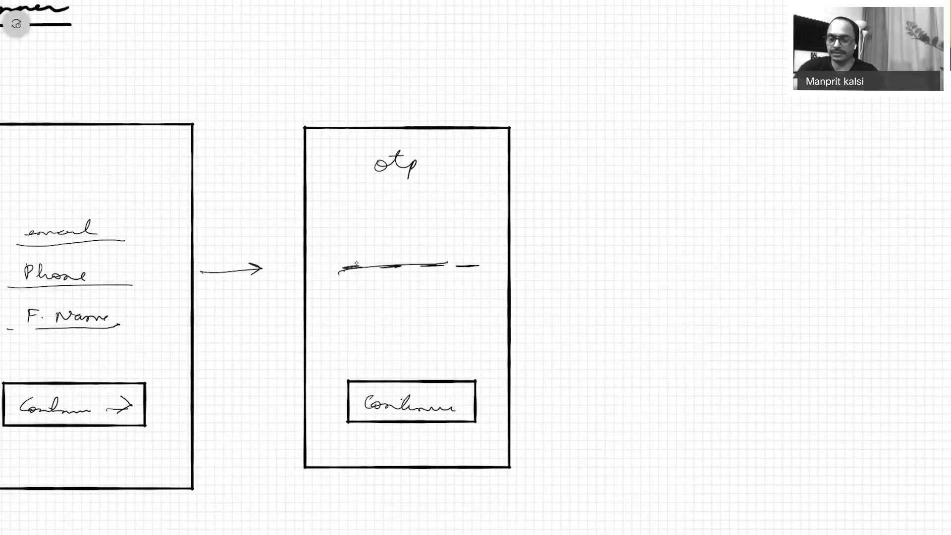
mouse_move(552, 123)
left_mouse_down()
mouse_move(560, 492)
mouse_move(803, 129)
mouse_move(789, 526)
left_mouse_up()
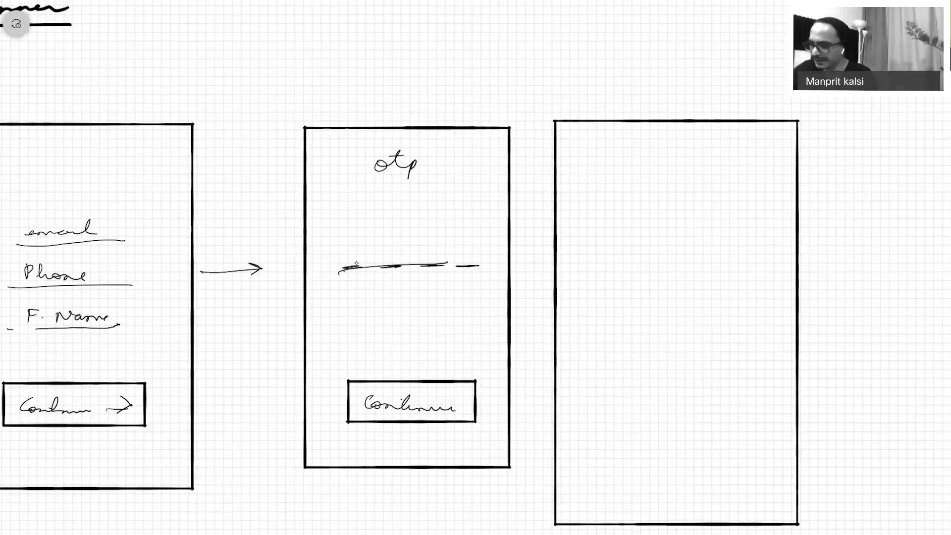
Write the 'Select Preferred Diets' heading and a 'Healthy Diets' subheading in the fourth frame.
scroll(356, 263, "down", 2)
scroll(356, 263, "left", 6)
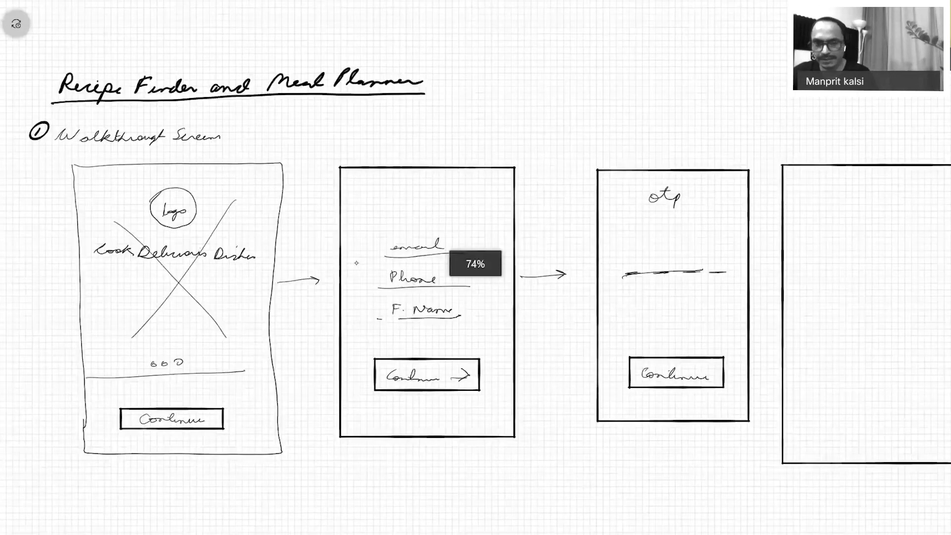
scroll(356, 263, "right", 5)
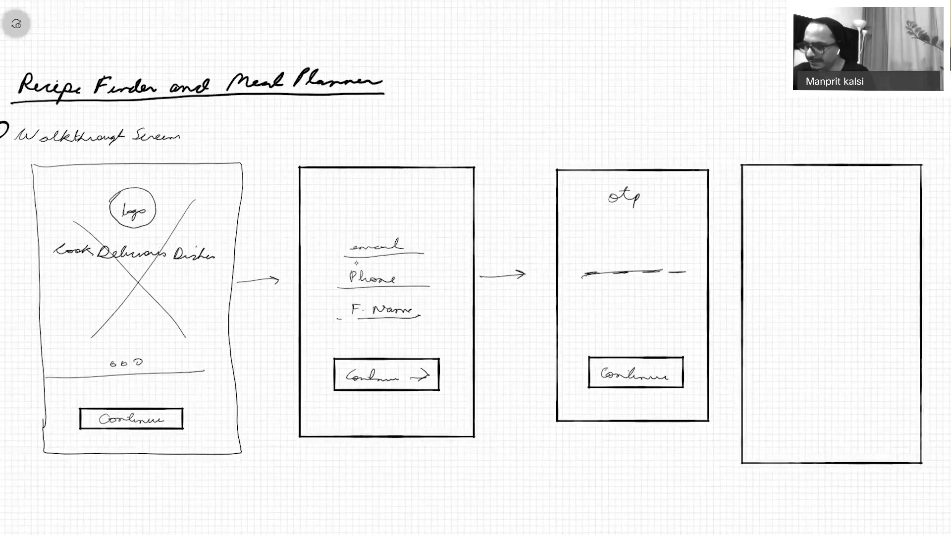
mouse_move(552, 193)
left_mouse_down()
mouse_move(540, 204)
mouse_move(612, 199)
left_mouse_up()
left_click_drag(609, 204, 681, 198)
mouse_move(557, 214)
left_mouse_down()
mouse_move(565, 226)
mouse_move(593, 218)
mouse_move(598, 226)
left_mouse_up()
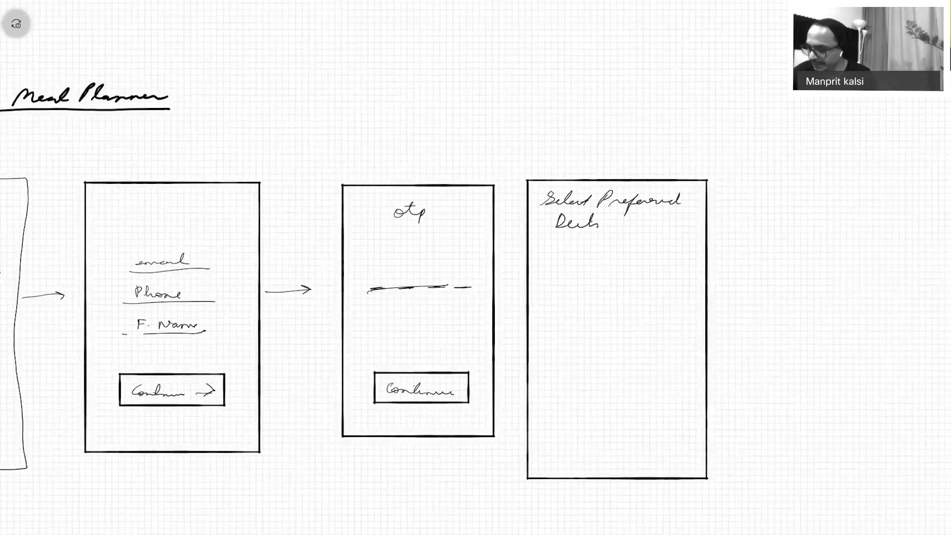
left_click_drag(543, 245, 541, 258)
mouse_move(542, 253)
left_mouse_down()
mouse_move(585, 247)
mouse_move(587, 268)
left_mouse_up()
left_click_drag(617, 246, 613, 258)
left_click_drag(619, 253, 651, 254)
Add two rows of option dashes under 'Healthy Diets' and circle the first option.
left_click_drag(537, 281, 573, 280)
left_click_drag(586, 279, 659, 279)
left_click_drag(671, 279, 690, 279)
left_click_drag(533, 300, 570, 300)
left_click_drag(585, 299, 659, 298)
left_click_drag(672, 299, 691, 298)
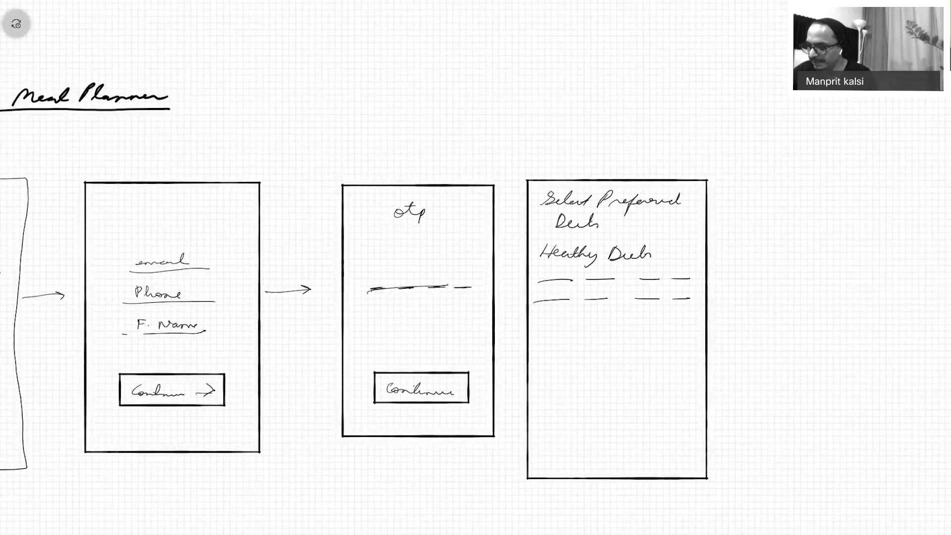
left_click_drag(573, 273, 576, 278)
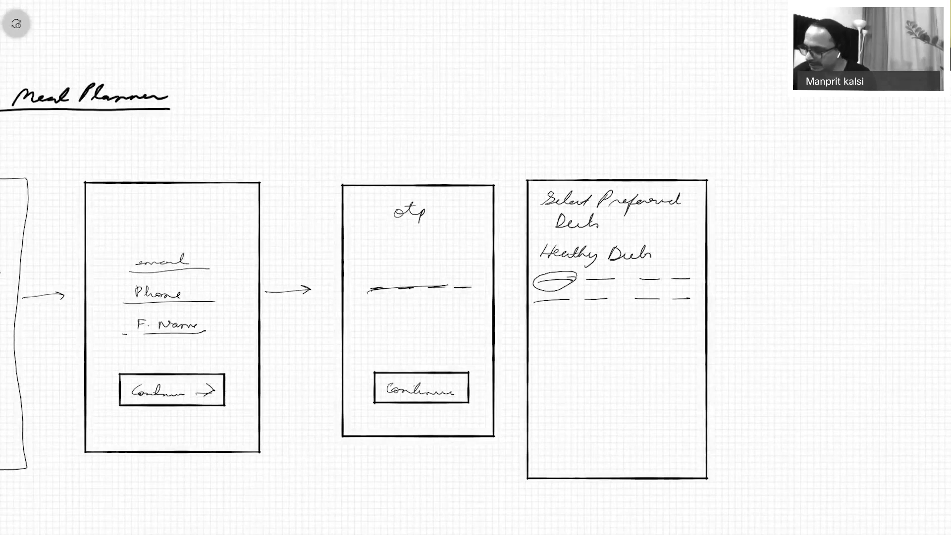
Fill the diet screen with placeholder text rows and a round next button at bottom right.
left_click_drag(541, 335, 635, 331)
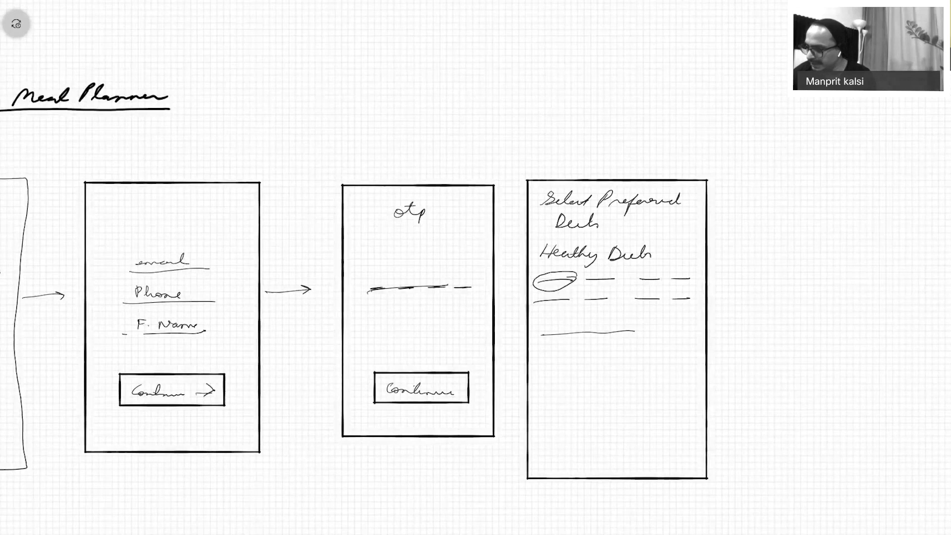
left_click_drag(547, 353, 576, 353)
left_click_drag(595, 354, 625, 354)
left_click_drag(655, 353, 687, 353)
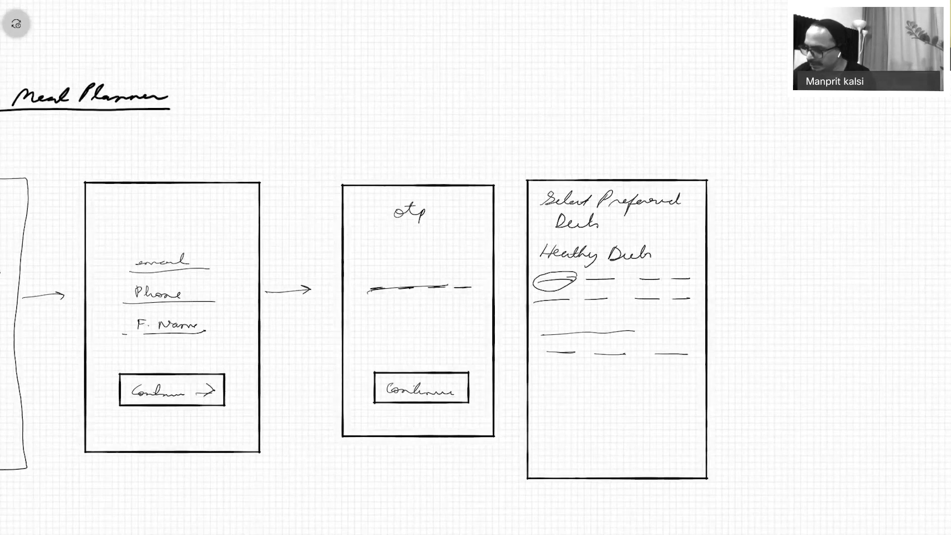
left_click_drag(542, 376, 572, 376)
left_click_drag(600, 376, 642, 376)
left_click_drag(543, 408, 633, 409)
left_click_drag(552, 427, 577, 427)
left_click_drag(673, 379, 699, 379)
left_click_drag(607, 430, 633, 428)
mouse_move(671, 429)
left_mouse_down()
mouse_move(702, 434)
mouse_move(697, 460)
left_mouse_up()
left_click_drag(547, 452, 585, 453)
left_click_drag(619, 458, 691, 467)
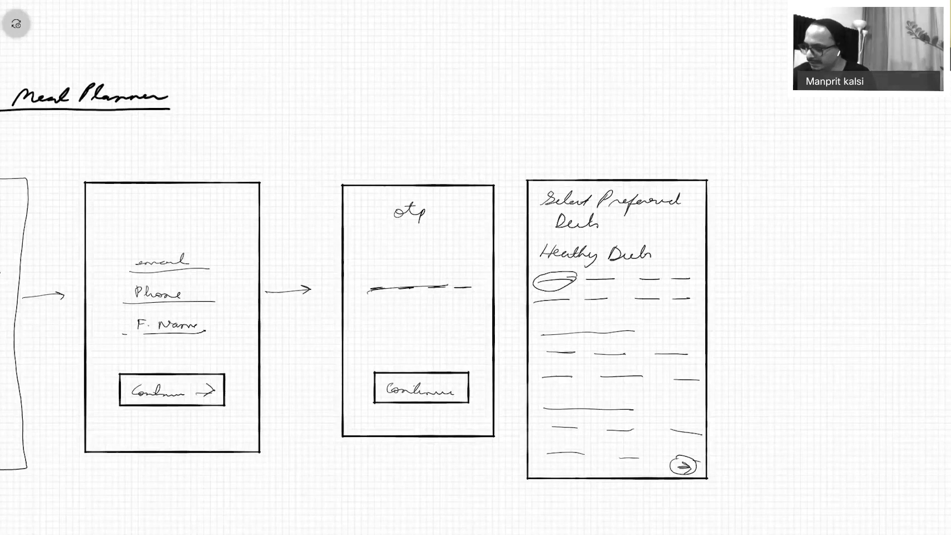
Circle the 'Diets' option and outline the left and top edges of a new frame.
mouse_move(545, 231)
left_mouse_down()
mouse_move(620, 222)
mouse_move(545, 218)
left_mouse_up()
mouse_move(740, 181)
left_mouse_down()
mouse_move(760, 298)
mouse_move(758, 480)
left_mouse_up()
left_click_drag(741, 180, 949, 184)
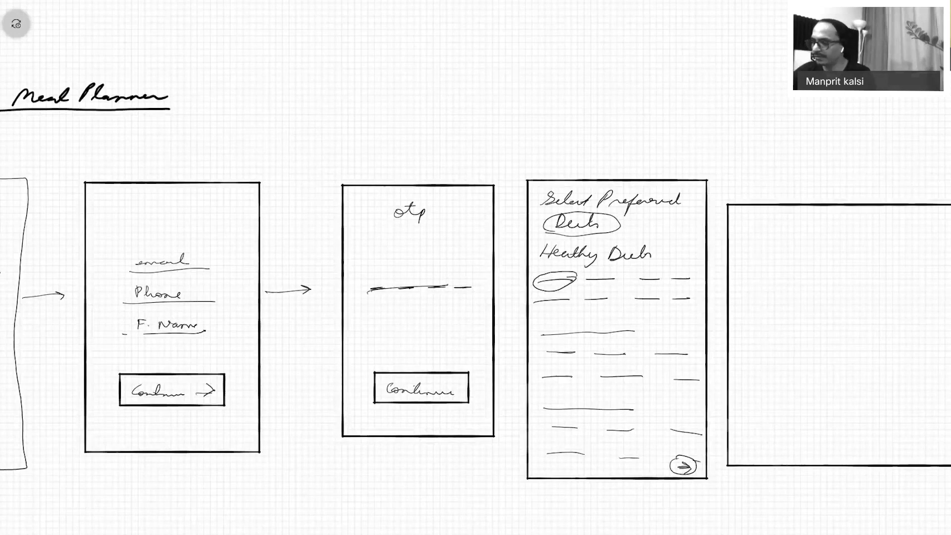
Write 'What are the goals' and draw four goal squares plus a 'Continue' button.
key("ctrl+z")
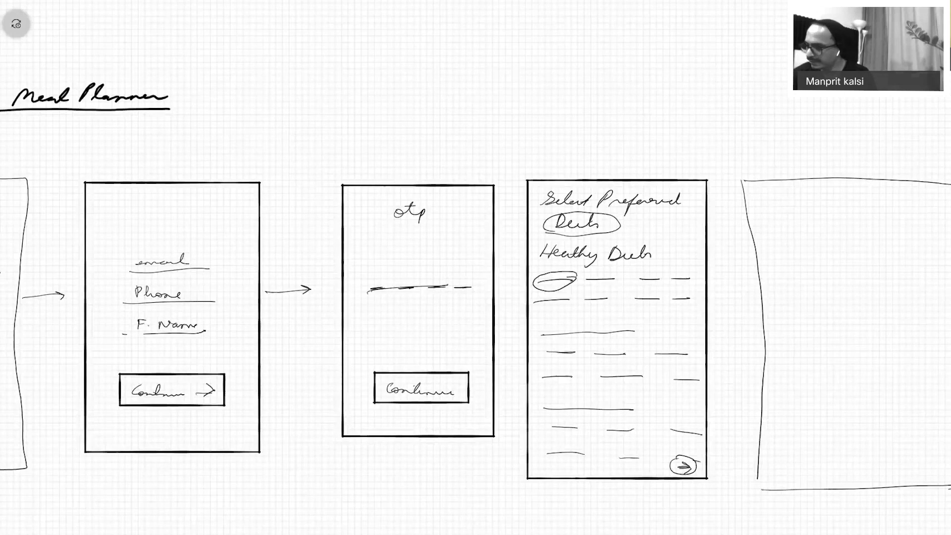
mouse_move(759, 197)
left_mouse_down()
mouse_move(839, 200)
mouse_move(873, 187)
mouse_move(945, 202)
left_mouse_up()
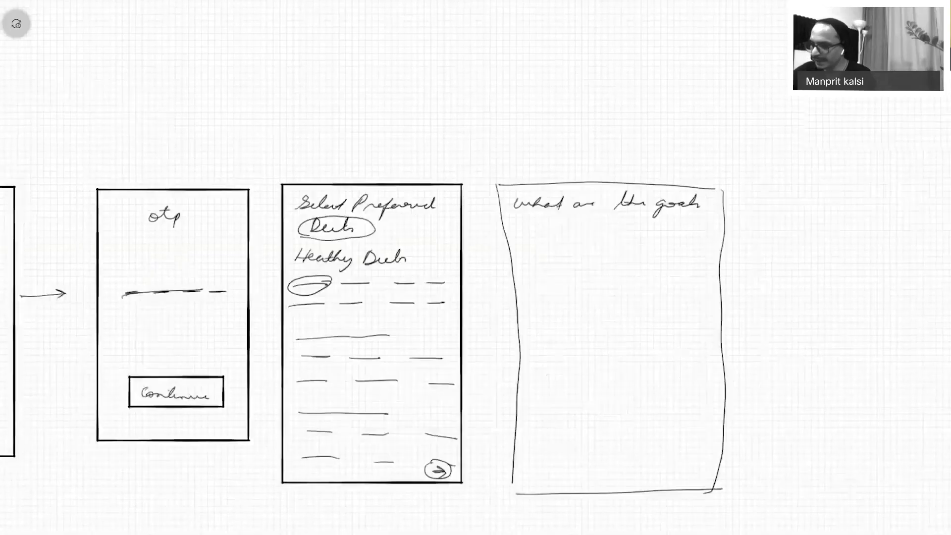
mouse_move(554, 227)
left_mouse_down()
mouse_move(615, 277)
mouse_move(553, 227)
left_mouse_up()
mouse_move(639, 231)
left_mouse_down()
mouse_move(703, 288)
mouse_move(637, 233)
left_mouse_up()
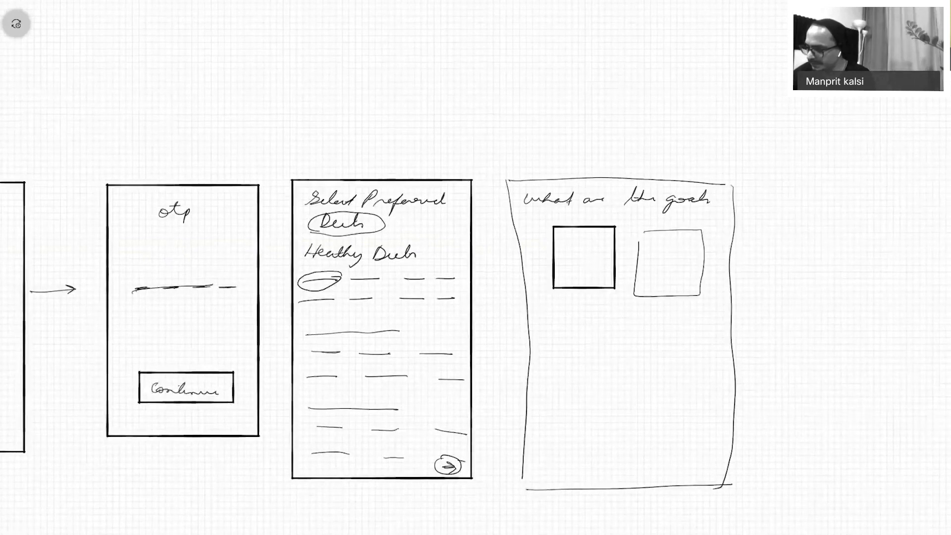
mouse_move(547, 311)
left_mouse_down()
mouse_move(613, 367)
mouse_move(541, 310)
left_mouse_up()
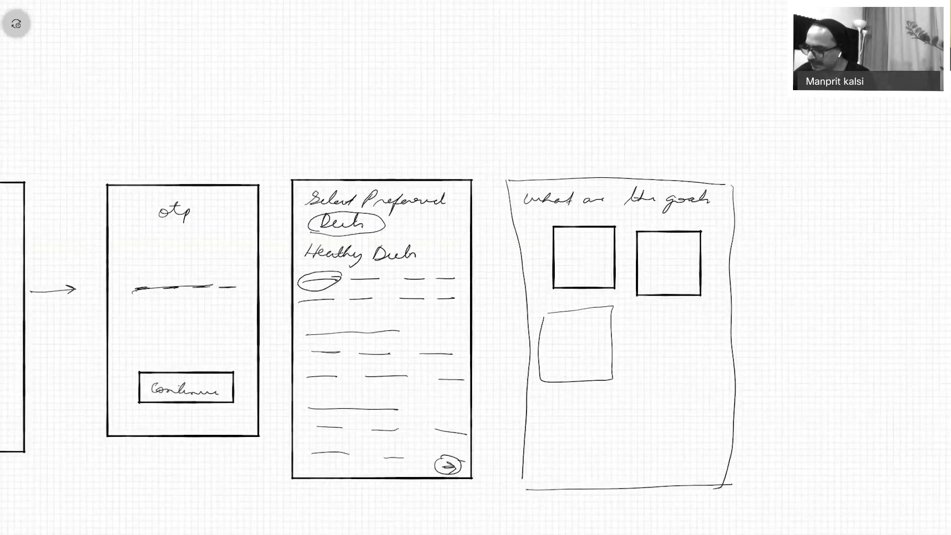
mouse_move(629, 316)
left_mouse_down()
mouse_move(698, 385)
mouse_move(628, 317)
left_mouse_up()
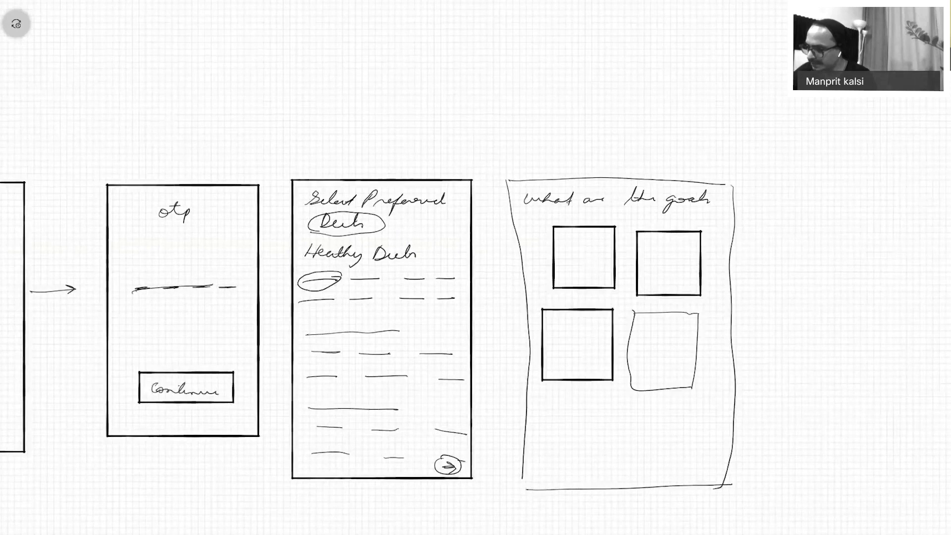
mouse_move(567, 441)
left_mouse_down()
mouse_move(661, 439)
mouse_move(683, 471)
mouse_move(558, 440)
mouse_move(662, 464)
left_mouse_up()
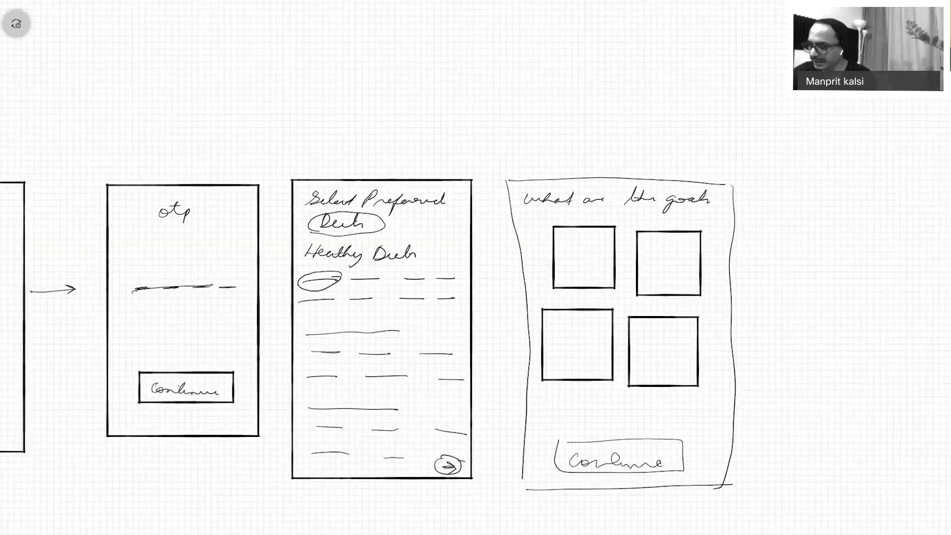
Tick three of the goal squares and draw an arrow to the next screen.
left_click_drag(569, 237, 588, 232)
left_click_drag(660, 248, 687, 241)
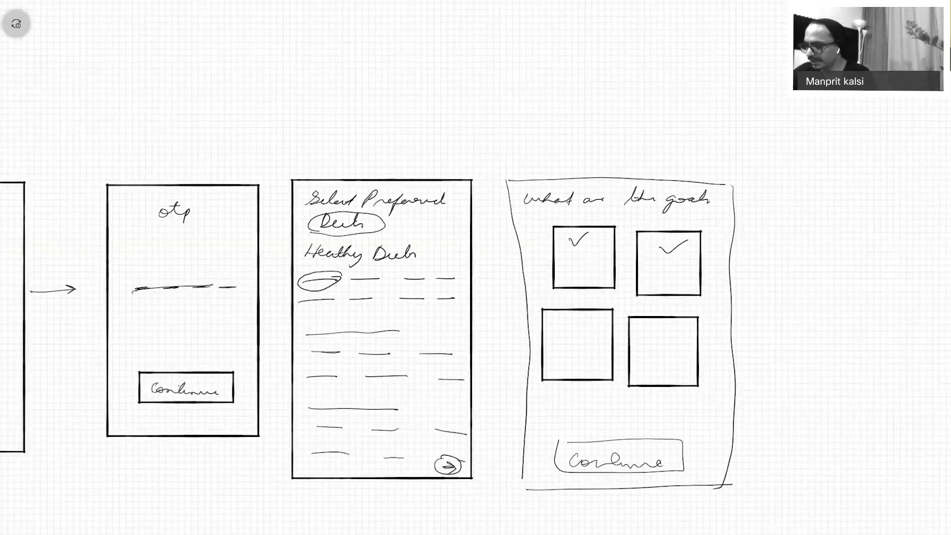
left_click_drag(640, 335, 667, 325)
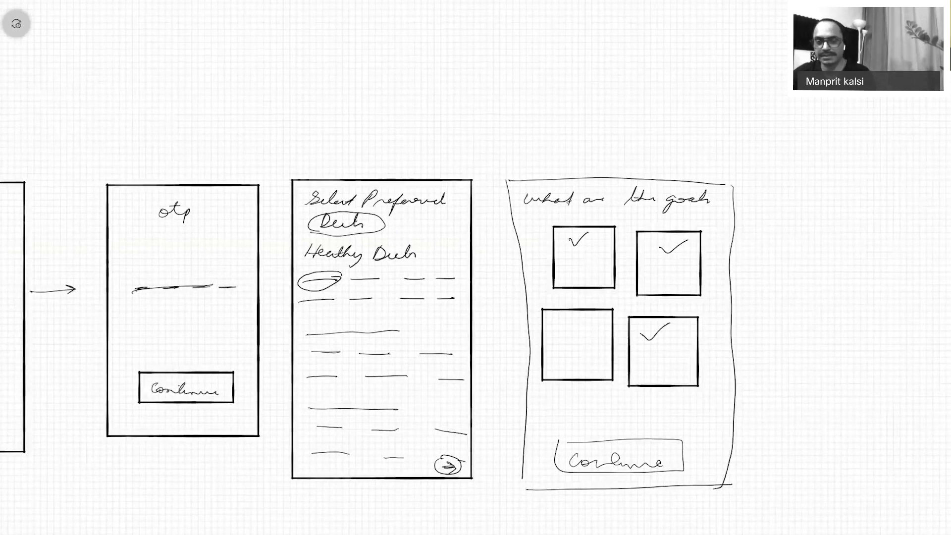
mouse_move(738, 299)
left_mouse_down()
mouse_move(790, 298)
mouse_move(801, 315)
left_mouse_up()
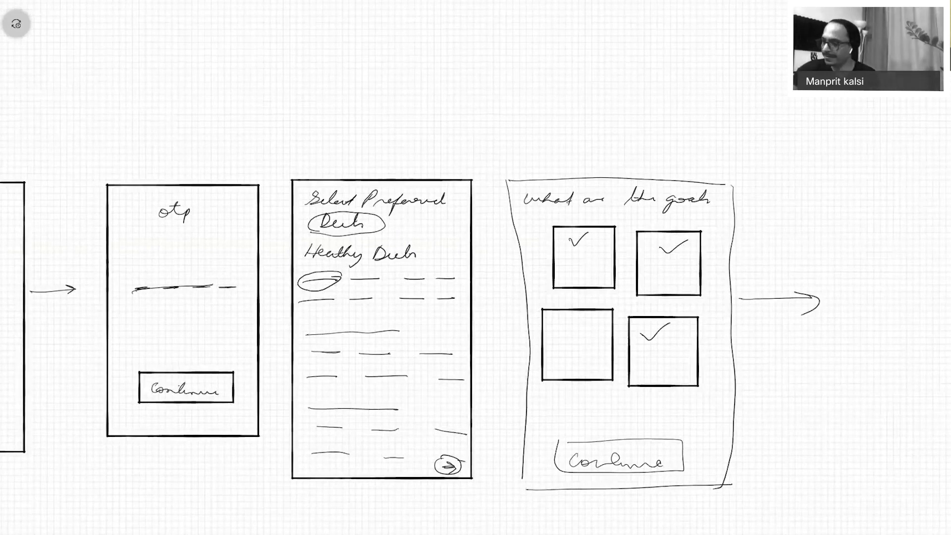
scroll(476, 297, "right", 10)
scroll(476, 297, "down", 2)
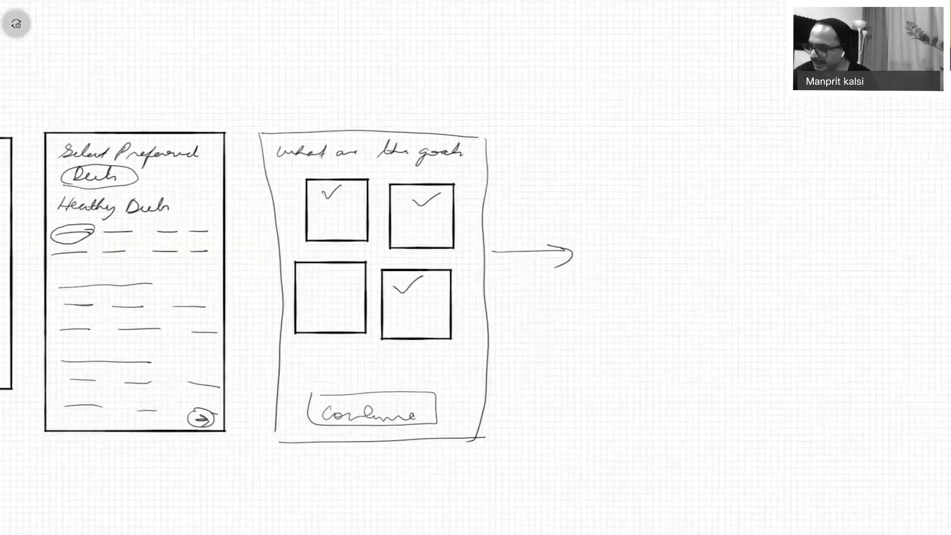
Draw a frame captioned 'Personalised dashboard for you' with an arrow stroke starting to its right.
left_click_drag(534, 120, 557, 386)
mouse_move(531, 113)
left_mouse_down()
mouse_move(722, 119)
mouse_move(732, 440)
left_mouse_up()
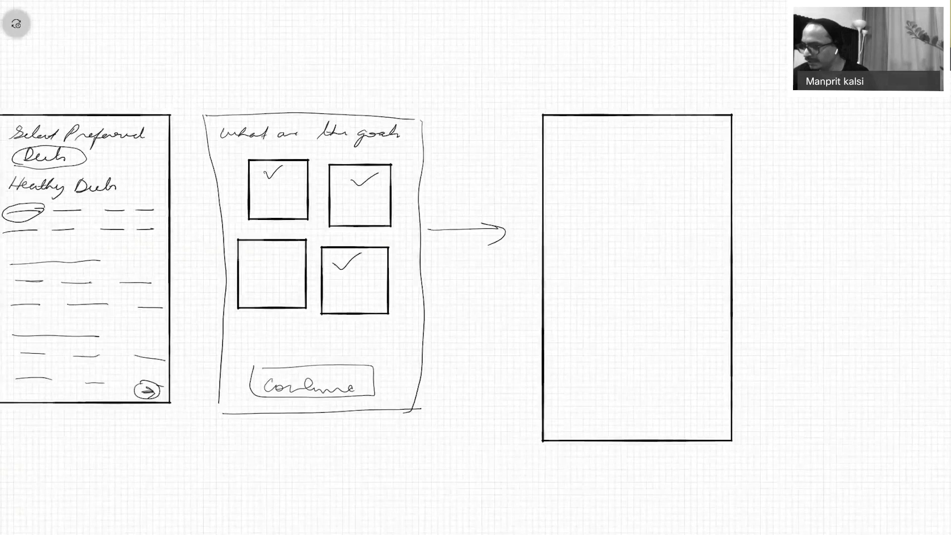
mouse_move(581, 265)
left_mouse_down()
mouse_move(582, 253)
mouse_move(638, 237)
mouse_move(658, 215)
mouse_move(687, 210)
mouse_move(607, 278)
mouse_move(698, 229)
left_mouse_up()
mouse_move(639, 287)
left_mouse_down()
mouse_move(617, 321)
mouse_move(644, 295)
mouse_move(692, 275)
left_mouse_up()
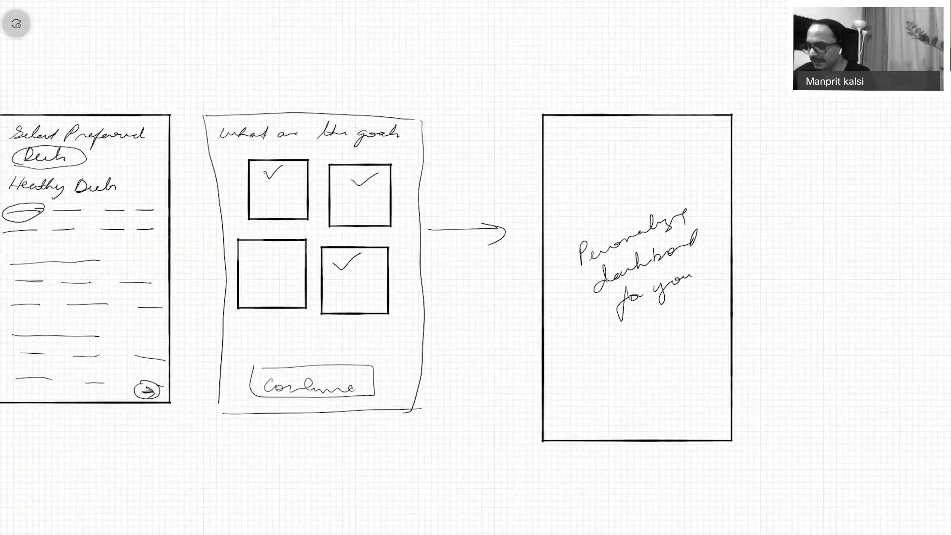
scroll(475, 267, "right", 8)
left_click_drag(338, 224, 373, 225)
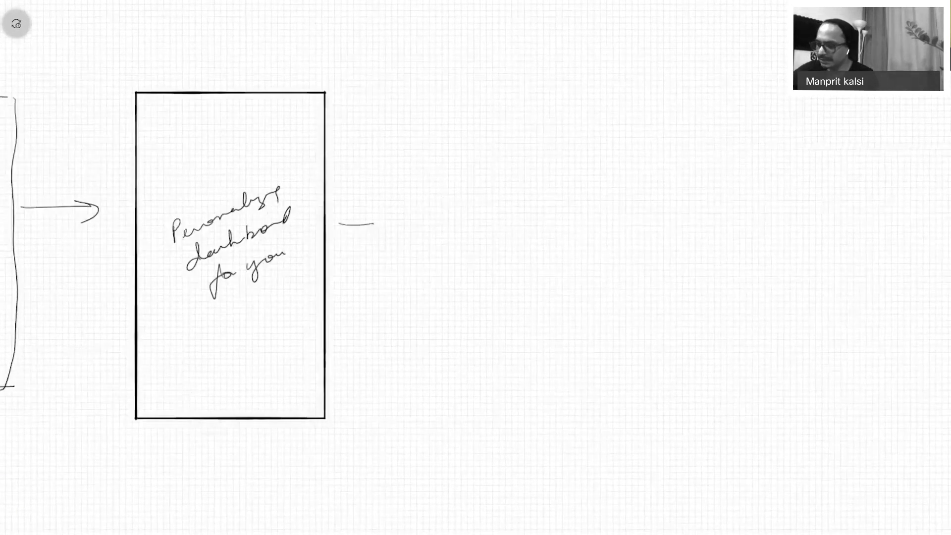
scroll(475, 268, "down", 1)
Draw a tall home-screen frame headed 'Explore Delicious Recipes'.
mouse_move(434, 14)
left_mouse_down()
mouse_move(448, 159)
mouse_move(444, 534)
left_mouse_up()
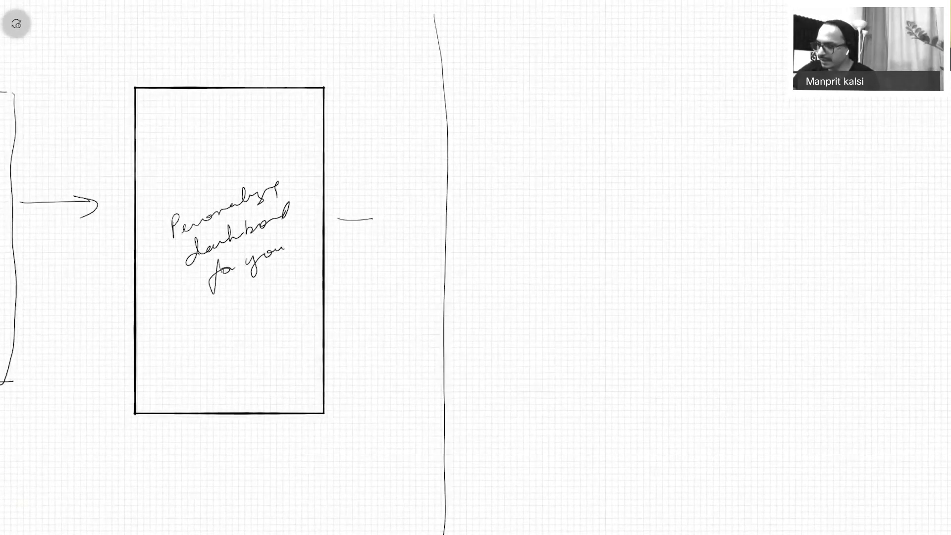
mouse_move(440, 20)
left_mouse_down()
mouse_move(701, 20)
mouse_move(753, 309)
mouse_move(743, 534)
left_mouse_up()
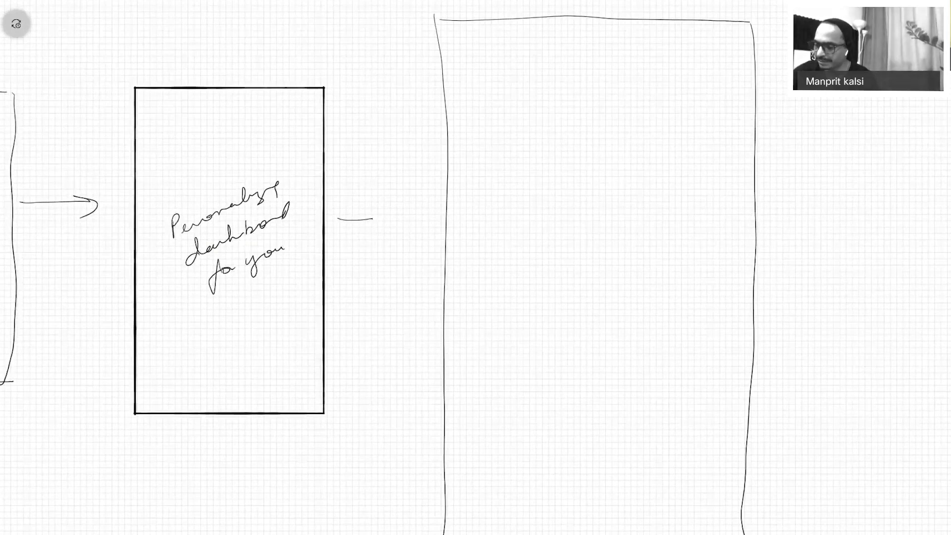
mouse_move(468, 40)
left_mouse_down()
mouse_move(468, 60)
mouse_move(645, 58)
mouse_move(676, 47)
mouse_move(731, 60)
left_mouse_up()
Add a search box, a profile icon beside it and a divider line below.
mouse_move(464, 84)
left_mouse_down()
mouse_move(692, 75)
mouse_move(691, 114)
mouse_move(488, 119)
mouse_move(466, 82)
mouse_move(501, 112)
mouse_move(577, 99)
left_mouse_up()
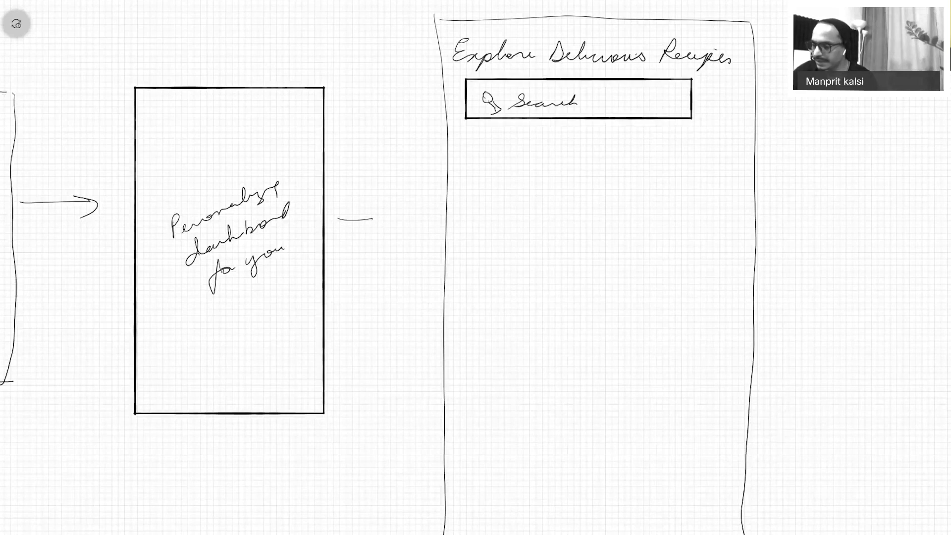
mouse_move(730, 82)
left_mouse_down()
mouse_move(716, 85)
mouse_move(729, 81)
mouse_move(729, 105)
mouse_move(728, 93)
left_mouse_up()
mouse_move(729, 105)
left_mouse_down()
mouse_move(713, 119)
mouse_move(743, 118)
left_mouse_up()
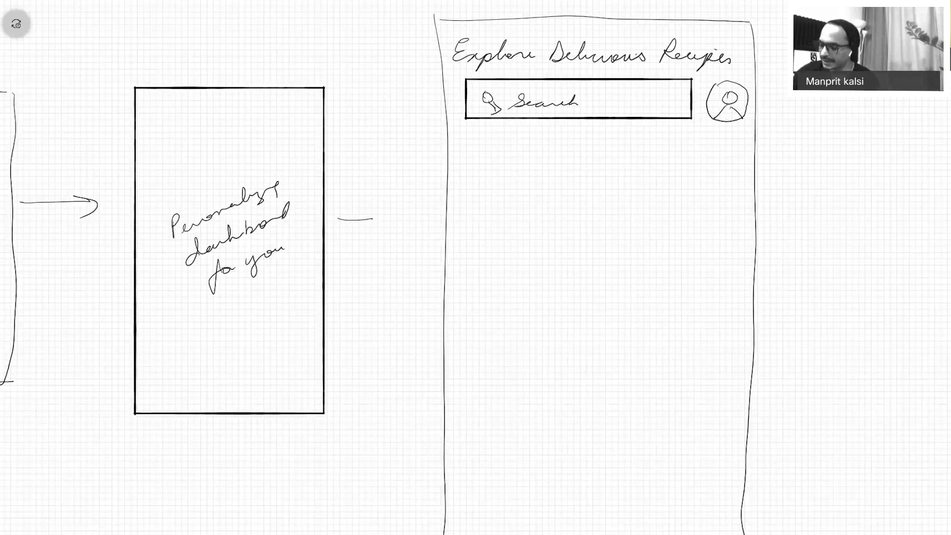
left_click_drag(459, 178, 747, 173)
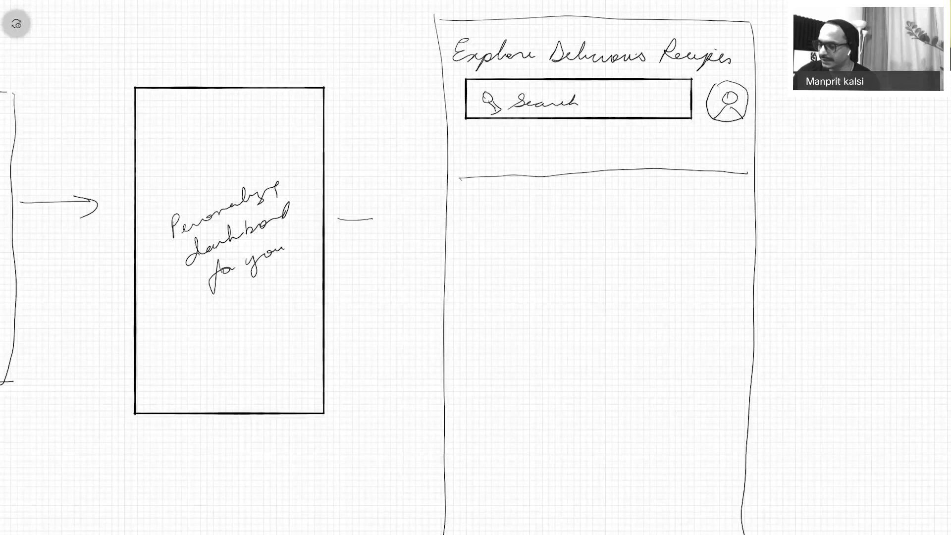
Divide the top tab row and label the tabs Explore, Collections and Pro with a star.
left_click_drag(558, 149, 558, 175)
left_click_drag(659, 145, 659, 166)
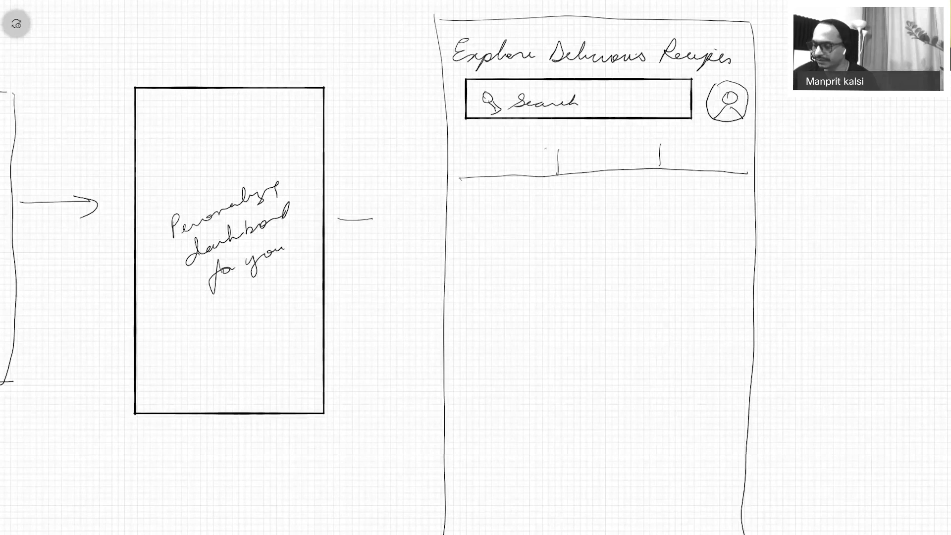
mouse_move(462, 156)
left_mouse_down()
mouse_move(485, 166)
mouse_move(535, 157)
left_mouse_up()
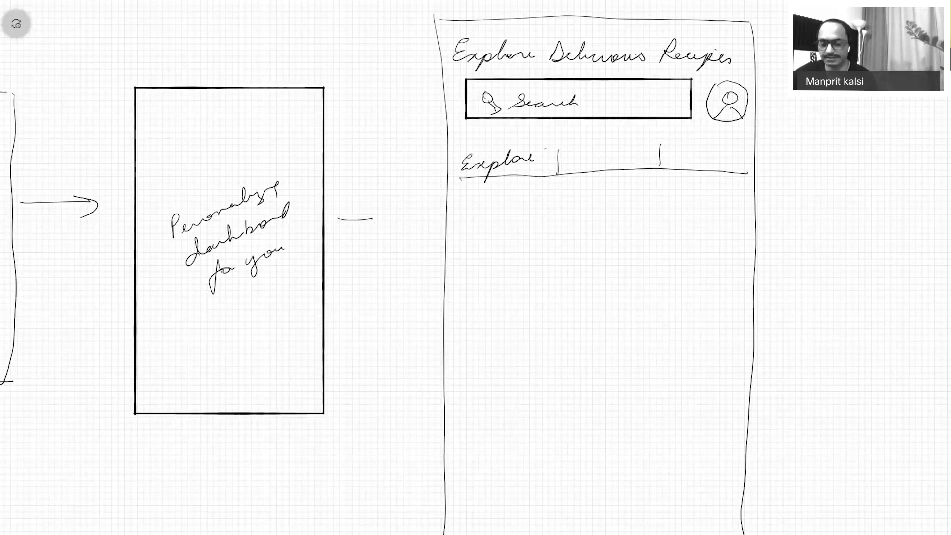
mouse_move(569, 164)
left_mouse_down()
mouse_move(610, 145)
mouse_move(715, 157)
left_mouse_up()
mouse_move(726, 160)
left_mouse_down()
mouse_move(736, 156)
mouse_move(726, 159)
left_mouse_up()
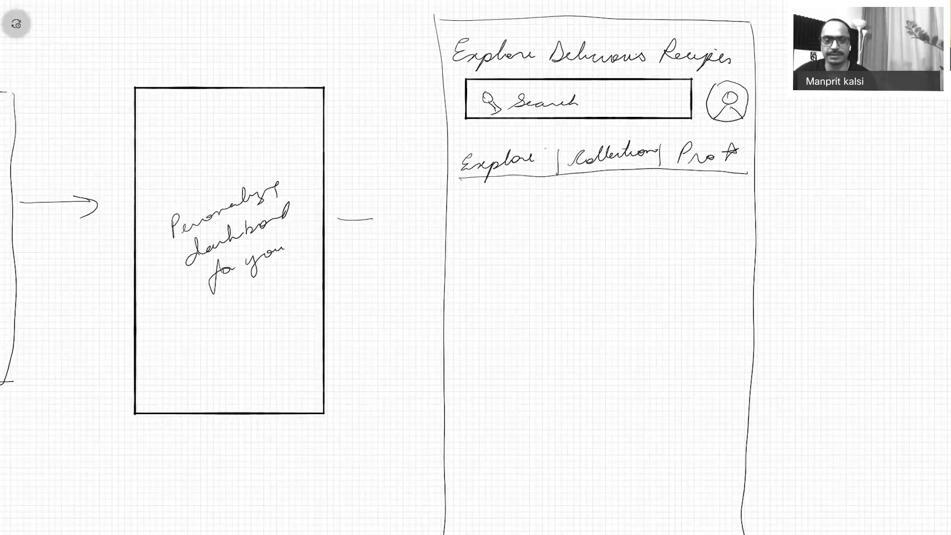
Outline the first two recipe cards below the tabs.
right_click(916, 415)
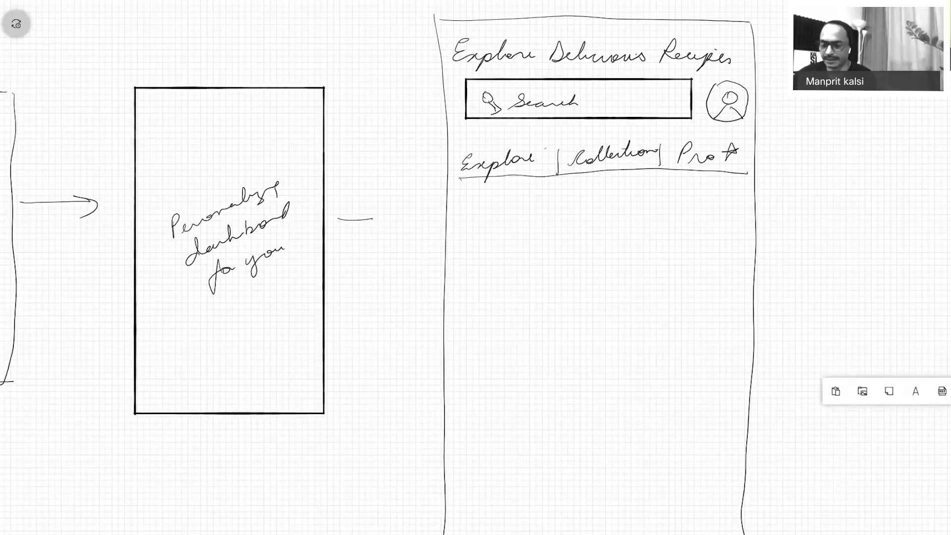
mouse_move(467, 197)
left_mouse_down()
mouse_move(554, 193)
mouse_move(470, 293)
left_mouse_up()
left_click_drag(550, 199, 549, 296)
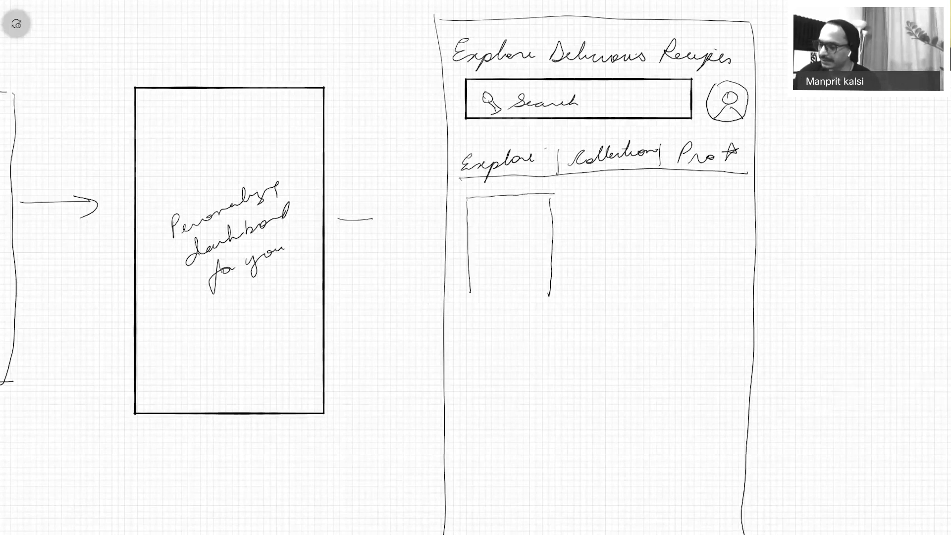
left_click_drag(463, 299, 541, 293)
left_click_drag(572, 196, 580, 283)
left_click_drag(576, 194, 641, 192)
mouse_move(646, 194)
left_mouse_down()
mouse_move(659, 219)
mouse_move(631, 297)
mouse_move(580, 296)
left_mouse_up()
Outline the third and fourth recipe cards, the fourth running past the screen edge.
mouse_move(677, 198)
left_mouse_down()
mouse_move(691, 288)
mouse_move(744, 199)
left_mouse_up()
left_click_drag(683, 295, 737, 294)
left_click_drag(767, 202, 778, 297)
left_click_drag(773, 201, 862, 203)
left_click_drag(863, 204, 864, 296)
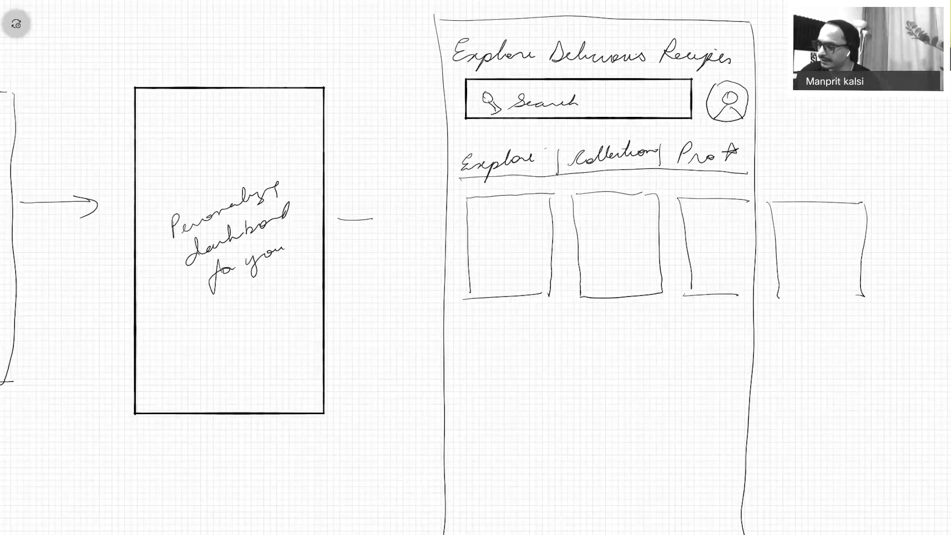
left_click_drag(776, 297, 830, 299)
mouse_move(747, 203)
left_mouse_down()
mouse_move(772, 285)
mouse_move(726, 297)
left_mouse_up()
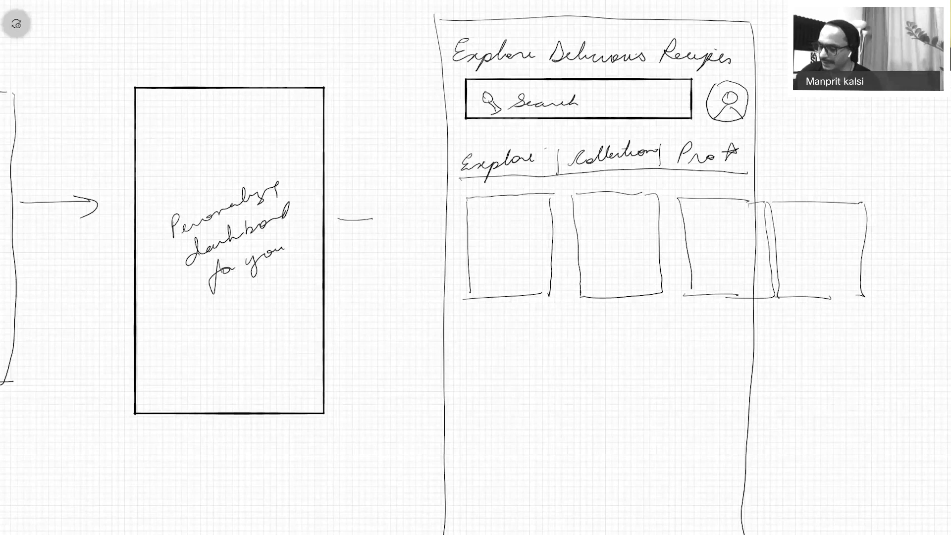
Draw caption lines under the first three cards and start writing the Popular heading.
left_click_drag(468, 311, 545, 310)
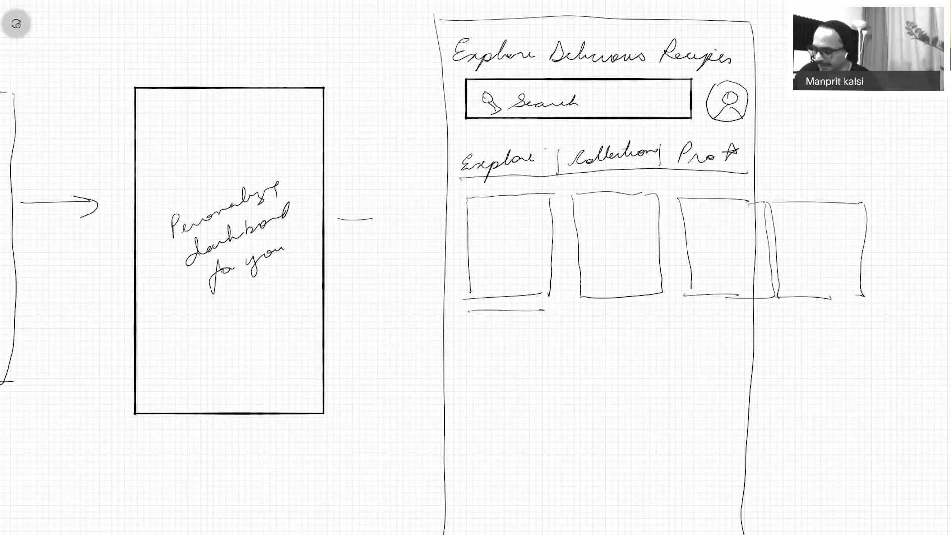
left_click_drag(466, 326, 485, 326)
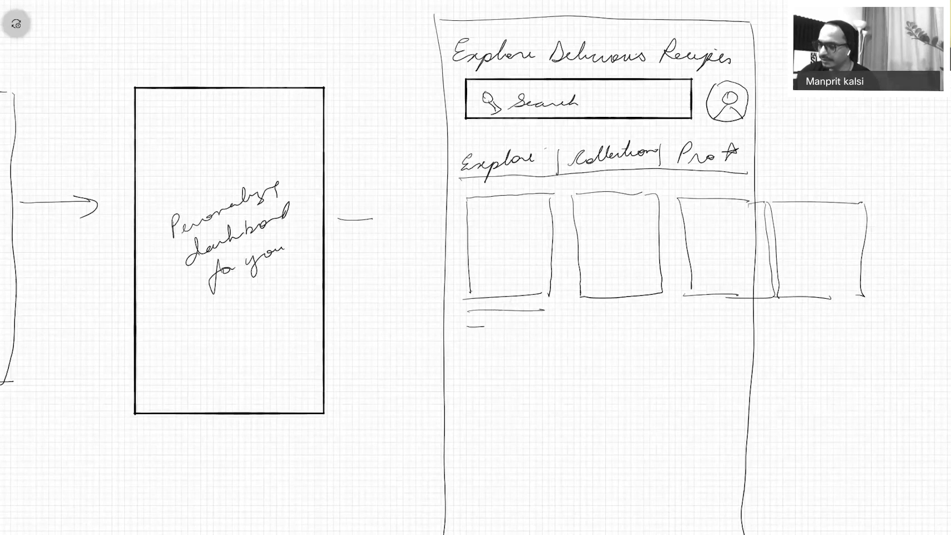
left_click_drag(485, 326, 508, 326)
left_click_drag(579, 311, 645, 309)
left_click_drag(579, 327, 623, 324)
left_click_drag(688, 310, 740, 308)
left_click_drag(683, 326, 731, 325)
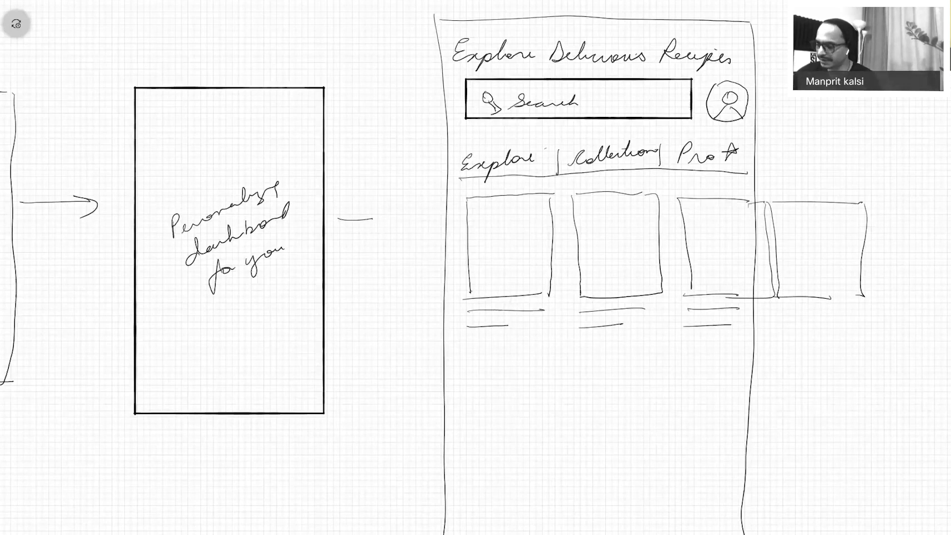
mouse_move(462, 353)
left_mouse_down()
mouse_move(456, 369)
mouse_move(463, 362)
left_mouse_up()
mouse_move(474, 362)
left_mouse_down()
mouse_move(590, 375)
mouse_move(620, 358)
left_mouse_up()
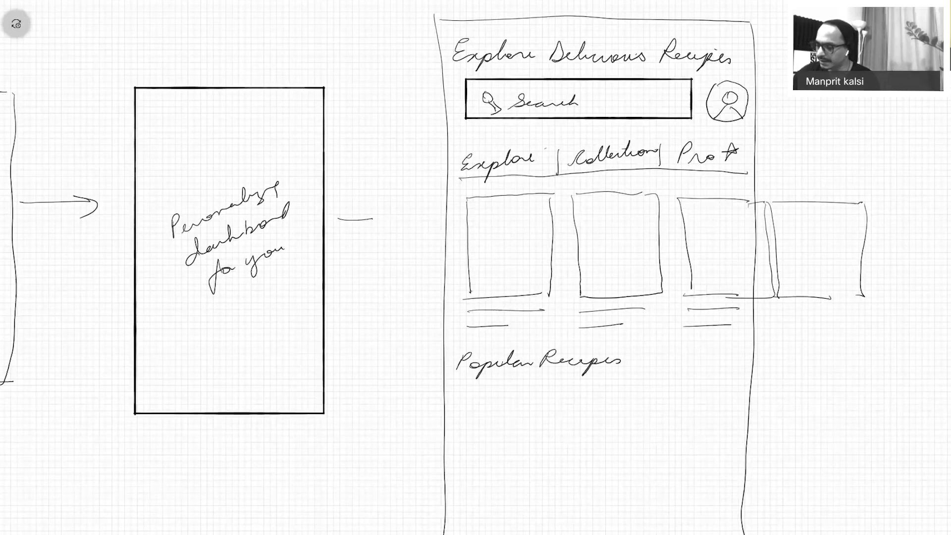
Draw two side-by-side wide cards under the Popular Recipes heading.
mouse_move(457, 391)
left_mouse_down()
mouse_move(622, 440)
mouse_move(449, 455)
mouse_move(458, 390)
left_mouse_up()
left_click_drag(642, 394, 646, 448)
left_click_drag(644, 392, 757, 391)
left_click_drag(638, 451, 749, 447)
mouse_move(756, 391)
left_mouse_down()
mouse_move(764, 447)
mouse_move(750, 447)
left_mouse_up()
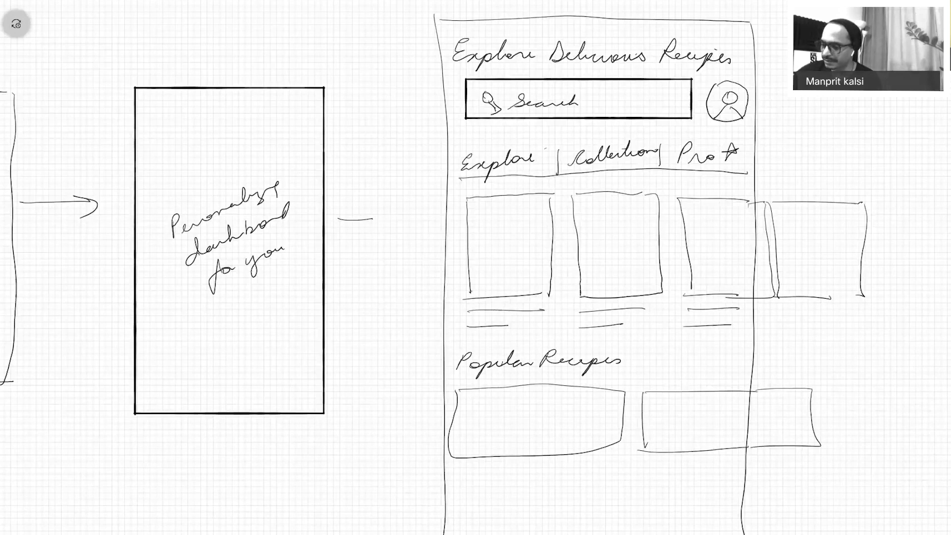
Extend the phone frame's left and right sides downward and add caption lines under both cards.
scroll(476, 267, "down", 5)
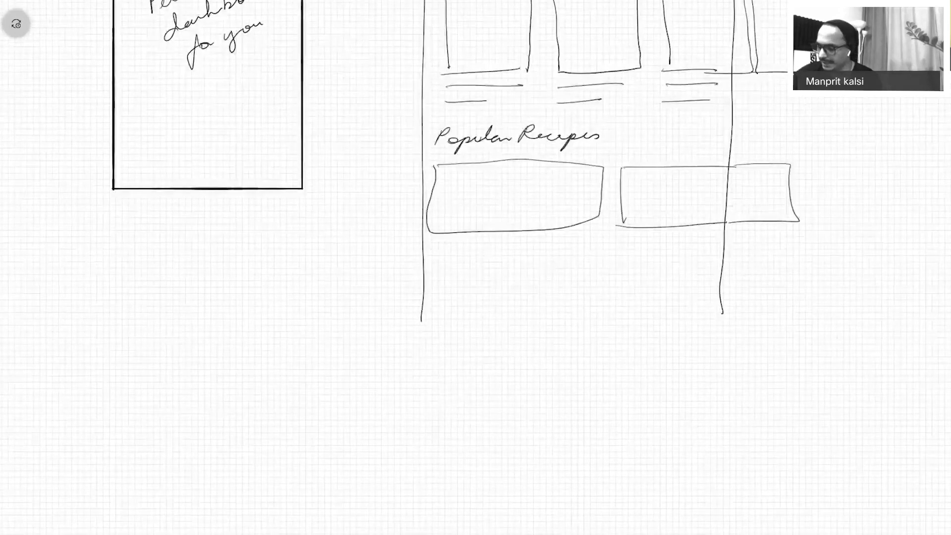
left_click_drag(421, 319, 440, 511)
left_click_drag(728, 298, 723, 472)
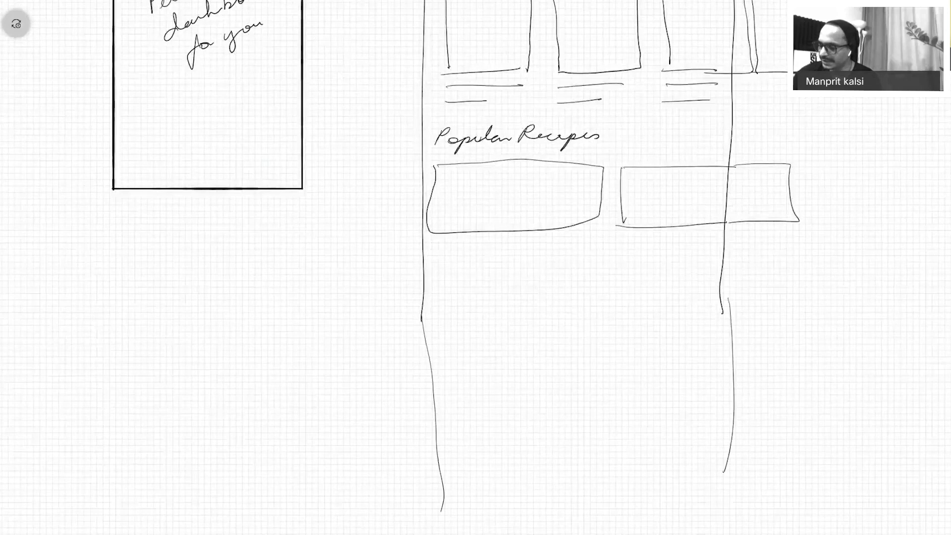
left_click_drag(440, 248, 540, 252)
mouse_move(615, 232)
left_mouse_down()
mouse_move(716, 236)
mouse_move(717, 246)
left_mouse_up()
left_click_drag(447, 263, 545, 261)
scroll(476, 267, "down", 5)
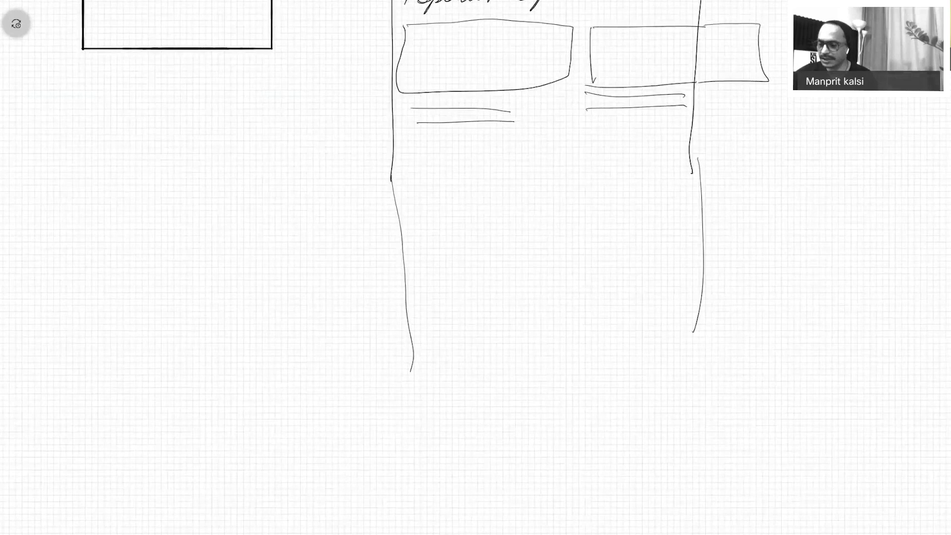
Write 'Popular Chefs' and outline the first chef card, redrawing its snapped avatar circle.
mouse_move(412, 162)
left_mouse_down()
mouse_move(422, 153)
mouse_move(480, 163)
mouse_move(527, 149)
mouse_move(527, 163)
left_mouse_up()
left_click_drag(528, 158, 553, 163)
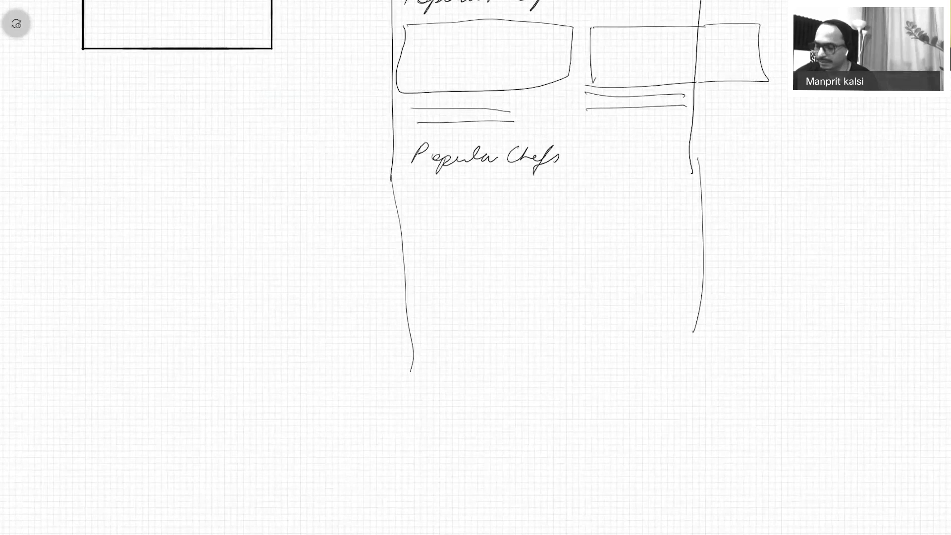
left_click_drag(425, 193, 425, 255)
mouse_move(422, 187)
left_mouse_down()
mouse_move(504, 242)
mouse_move(469, 294)
mouse_move(426, 292)
left_mouse_up()
left_click_drag(469, 202, 452, 243)
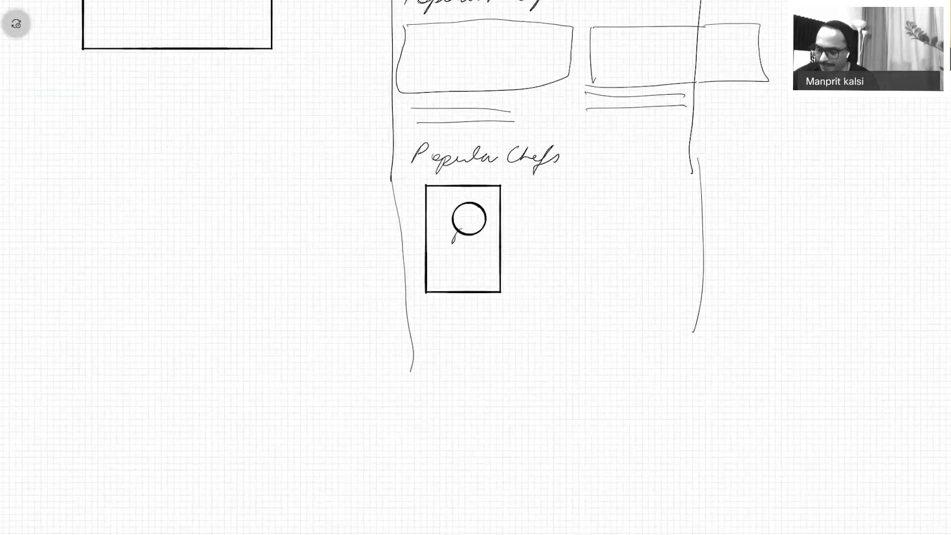
key("ctrl+z")
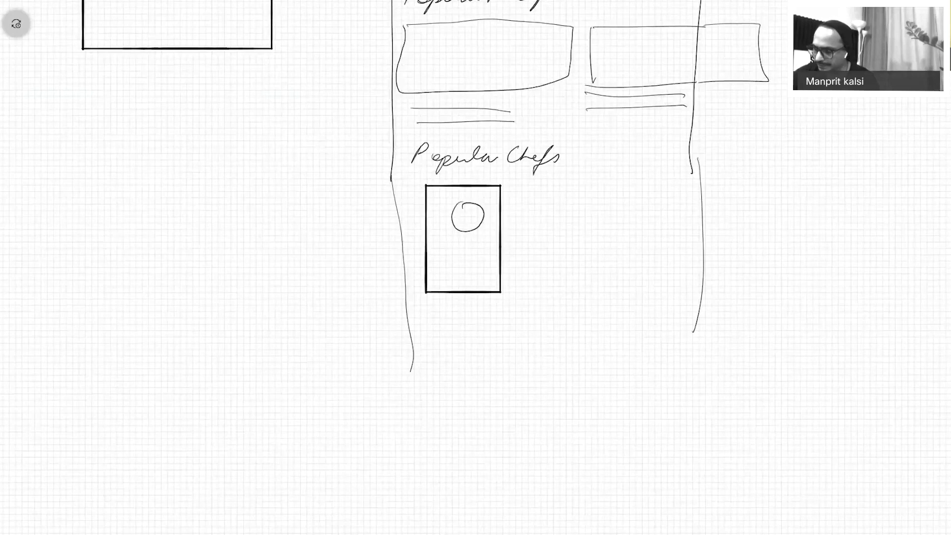
key("ctrl+z")
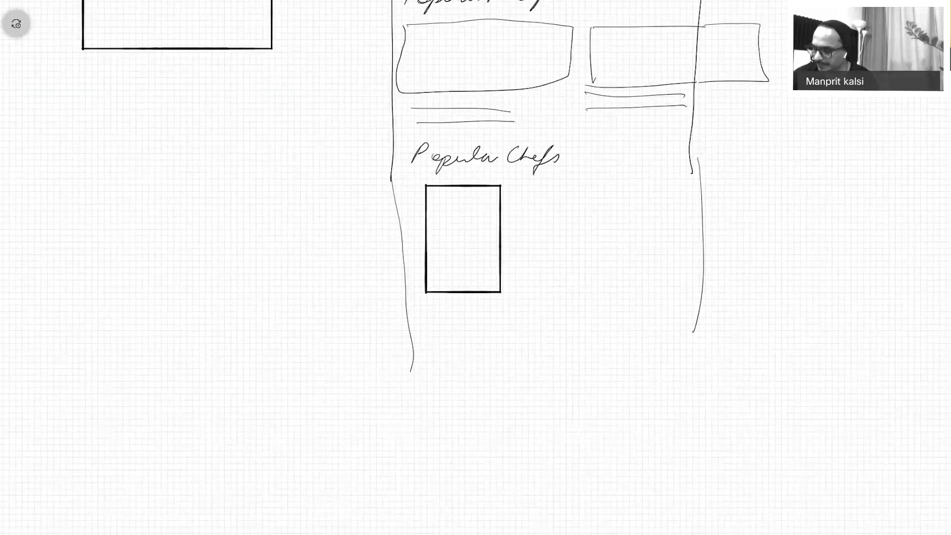
mouse_move(458, 201)
left_mouse_down()
mouse_move(451, 210)
mouse_move(490, 255)
mouse_move(479, 266)
left_mouse_up()
Add text lines to the first card, then draw a second chef card with a person icon and text lines.
left_click_drag(445, 279, 486, 274)
mouse_move(527, 186)
left_mouse_down()
mouse_move(530, 285)
mouse_move(623, 199)
mouse_move(614, 284)
left_mouse_up()
left_click_drag(516, 287, 615, 296)
mouse_move(580, 197)
left_mouse_down()
mouse_move(570, 200)
mouse_move(578, 229)
mouse_move(603, 260)
left_mouse_up()
left_click_drag(558, 272, 595, 271)
left_click_drag(569, 281, 594, 279)
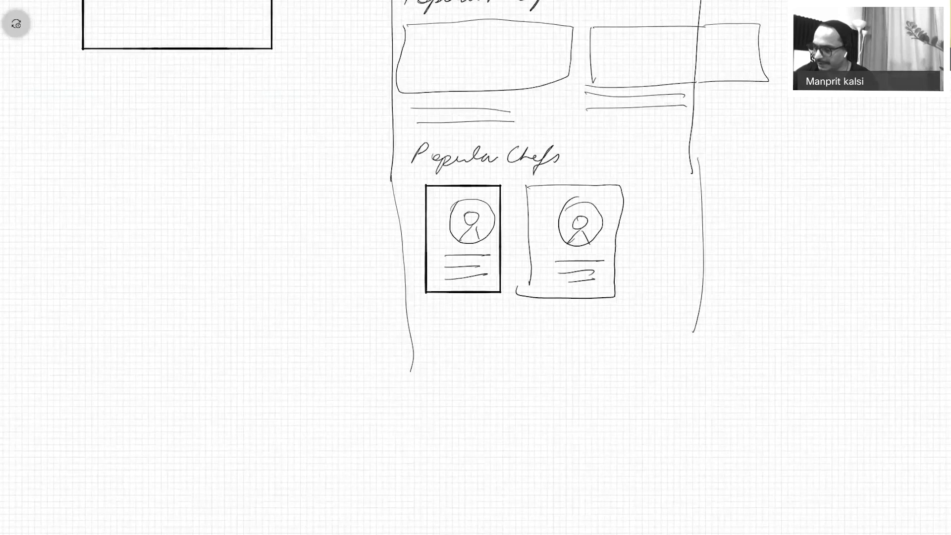
Draw the third chef card with avatar, figure and text lines, and extend the frame sides downward.
left_click_drag(637, 191, 642, 302)
left_click_drag(636, 191, 702, 189)
left_click_drag(641, 300, 720, 297)
left_click_drag(681, 210, 692, 216)
left_click_drag(679, 240, 700, 234)
left_click_drag(660, 261, 711, 259)
left_click_drag(662, 275, 704, 274)
left_click_drag(659, 291, 712, 289)
left_click_drag(404, 353, 406, 490)
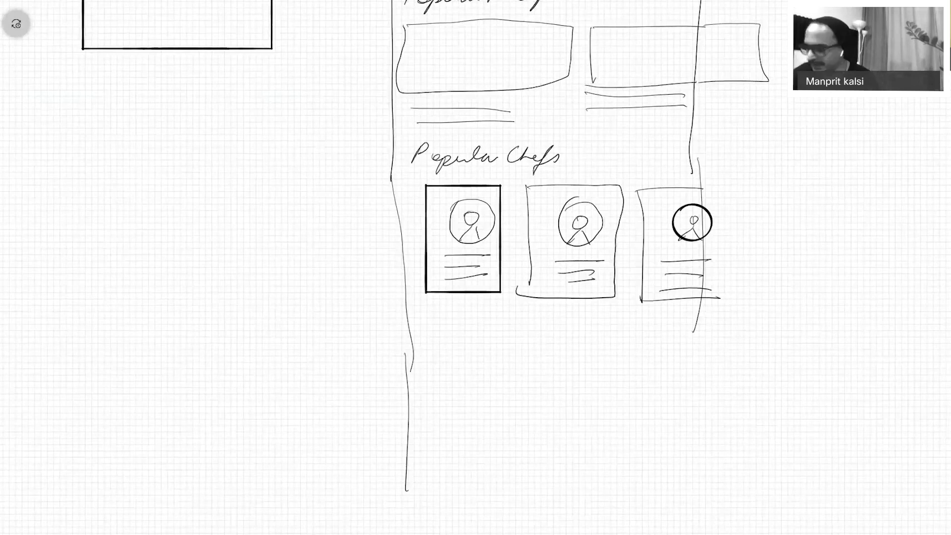
left_click_drag(697, 308, 706, 484)
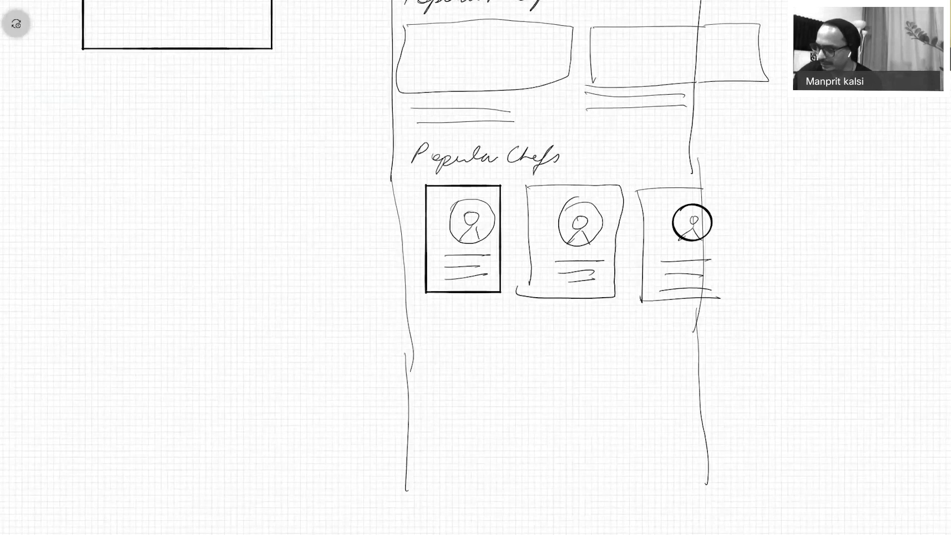
Write the Cuisines heading and draw a row of three circles with underlines.
left_click_drag(428, 329, 528, 331)
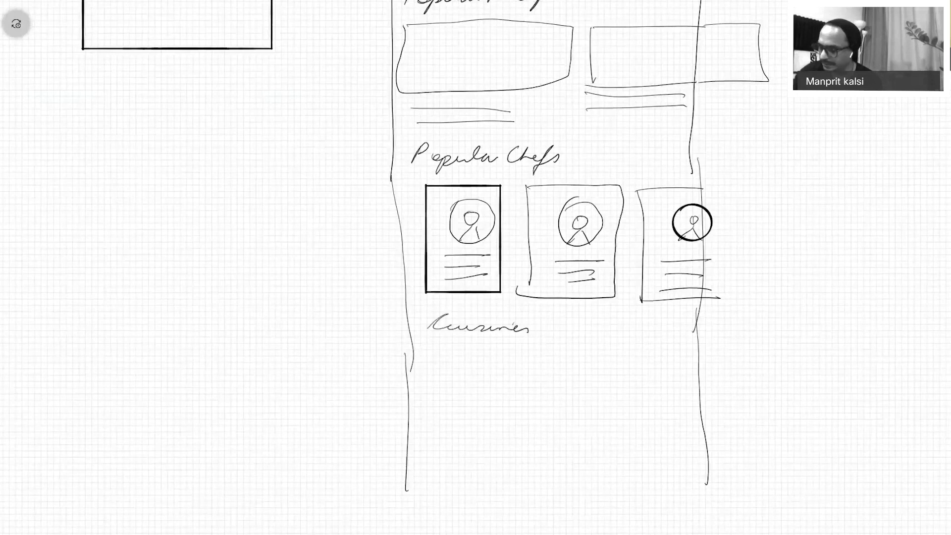
left_click_drag(458, 350, 454, 352)
mouse_move(557, 349)
left_mouse_down()
mouse_move(592, 381)
mouse_move(545, 354)
left_mouse_up()
mouse_move(644, 349)
left_mouse_down()
mouse_move(660, 394)
mouse_move(644, 349)
left_mouse_up()
left_click_drag(460, 413, 590, 414)
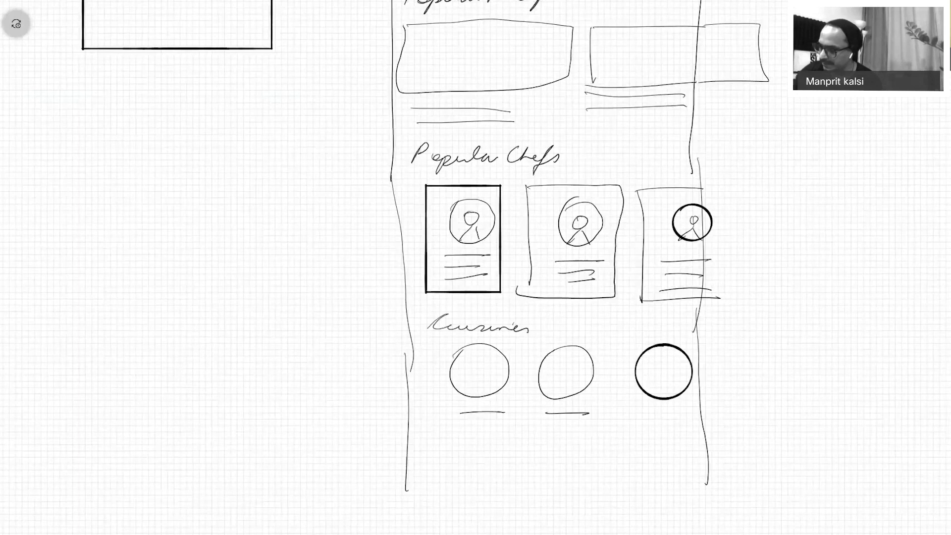
left_click_drag(661, 417, 689, 418)
Extend both frame sides to the bottom and write the Videos heading.
scroll(544, 268, "down", 3)
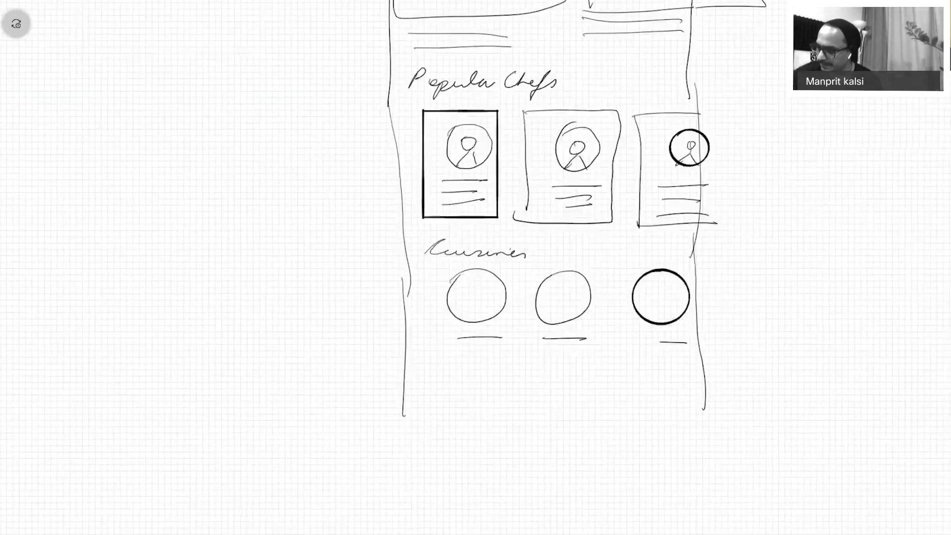
scroll(544, 267, "down", 6)
left_click_drag(395, 234, 404, 513)
left_click_drag(704, 233, 664, 519)
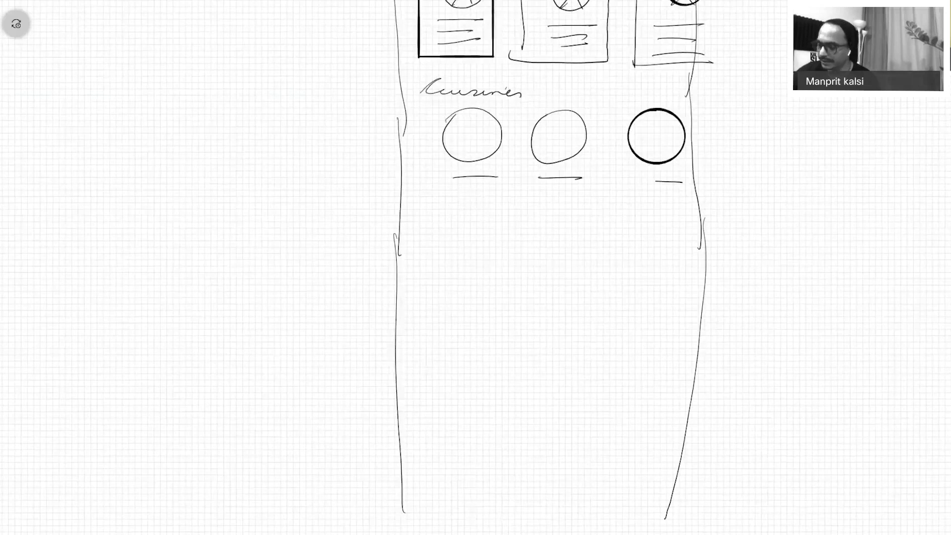
left_click_drag(429, 201, 453, 200)
left_click_drag(452, 217, 487, 215)
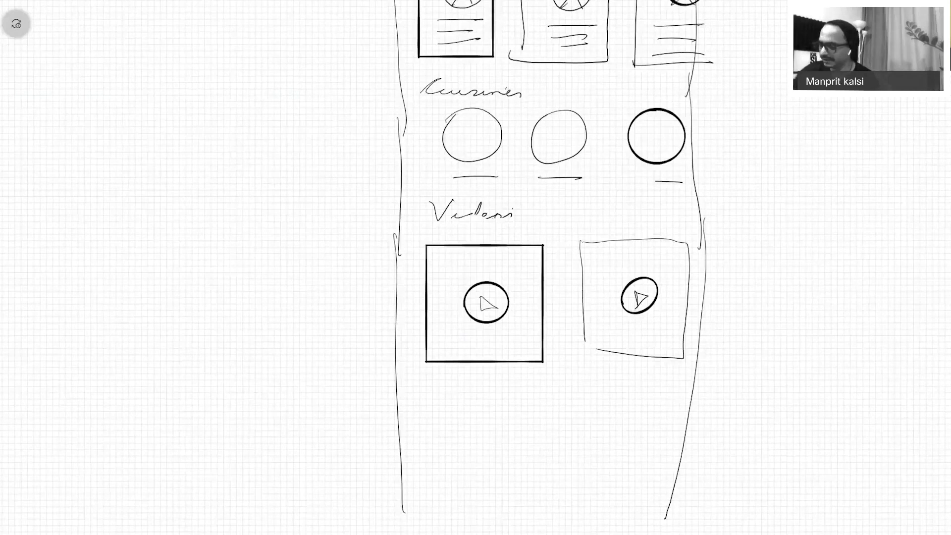
Draw the bottom tab bar, close the phone frame, and split the bar with dividers.
left_click_drag(397, 439, 678, 454)
left_click_drag(403, 518, 669, 521)
left_click_drag(480, 459, 491, 508)
left_click_drag(543, 466, 550, 509)
left_click_drag(603, 469, 606, 519)
Add a pointer line labelling the first bottom tab 'explore'.
left_click_drag(356, 447, 438, 484)
mouse_move(313, 448)
left_mouse_down()
mouse_move(303, 463)
mouse_move(383, 424)
left_mouse_up()
left_click_drag(503, 476, 535, 423)
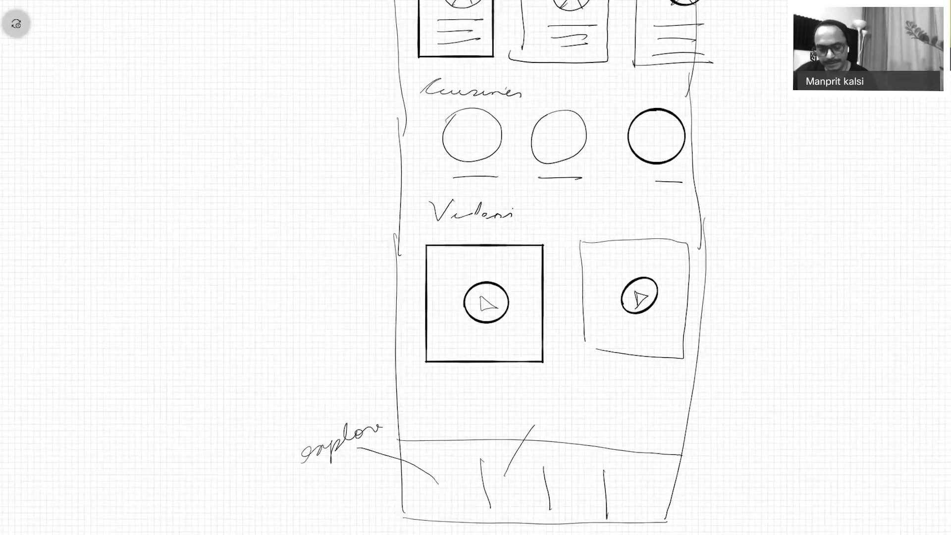
Handwrite 'my Collection', 'Meal Planner' and 'Shopping Cart' with pointer lines, plus a final tab divider.
mouse_move(505, 429)
left_mouse_down()
mouse_move(521, 416)
mouse_move(520, 438)
left_mouse_up()
left_click_drag(542, 408, 621, 394)
mouse_move(570, 473)
left_mouse_down()
mouse_move(625, 426)
mouse_move(660, 431)
mouse_move(699, 407)
mouse_move(772, 409)
left_mouse_up()
left_click_drag(641, 487, 712, 461)
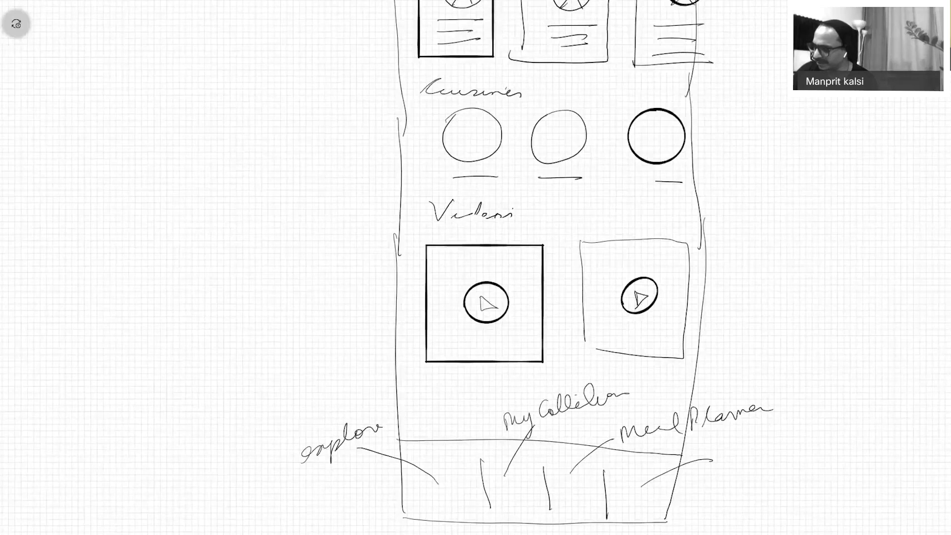
left_click_drag(723, 456, 814, 458)
mouse_move(754, 481)
left_mouse_down()
mouse_move(755, 491)
mouse_move(790, 485)
left_mouse_up()
mouse_move(608, 495)
left_mouse_down()
mouse_move(647, 483)
mouse_move(637, 517)
mouse_move(885, 485)
mouse_move(932, 460)
mouse_move(950, 474)
mouse_move(897, 511)
mouse_move(950, 491)
left_mouse_up()
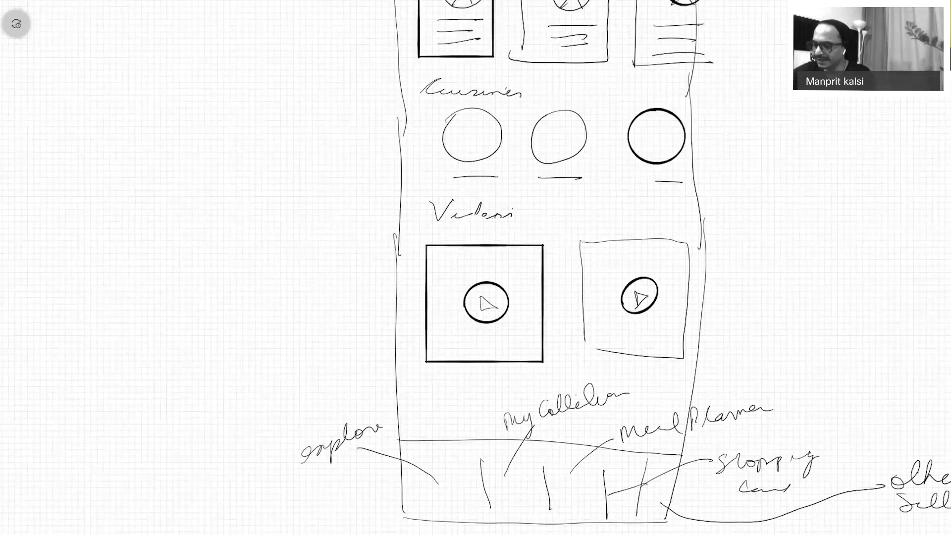
Zoom out and handwrite 'Dashboard' across the empty space above the wireframe.
scroll(476, 268, "down", 5)
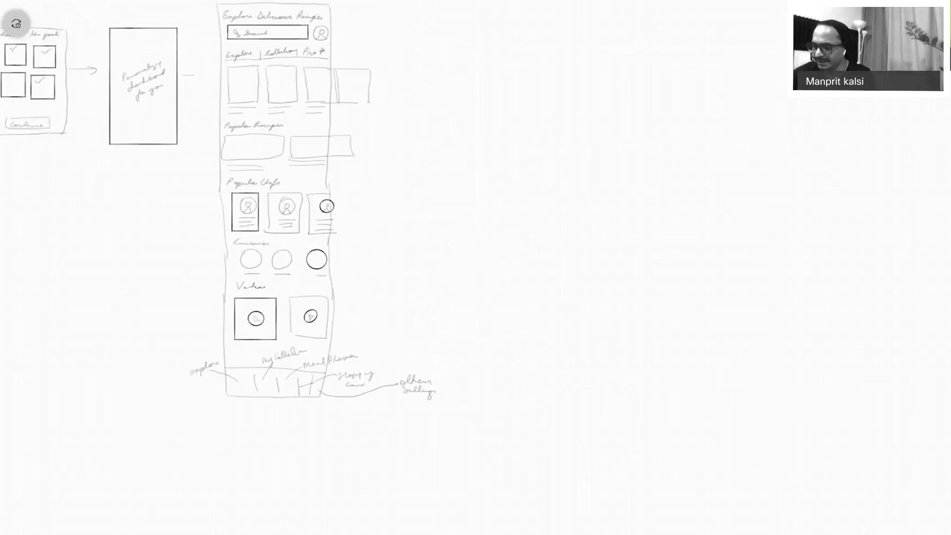
left_click_drag(327, 208, 272, 253)
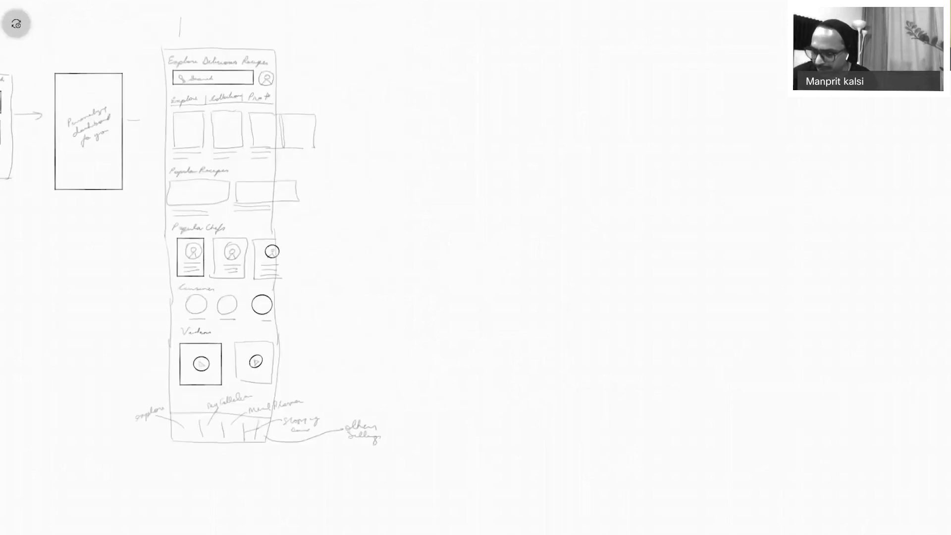
mouse_move(180, 19)
left_mouse_down()
mouse_move(185, 40)
mouse_move(275, 6)
left_mouse_up()
left_click_drag(549, 275, 488, 299)
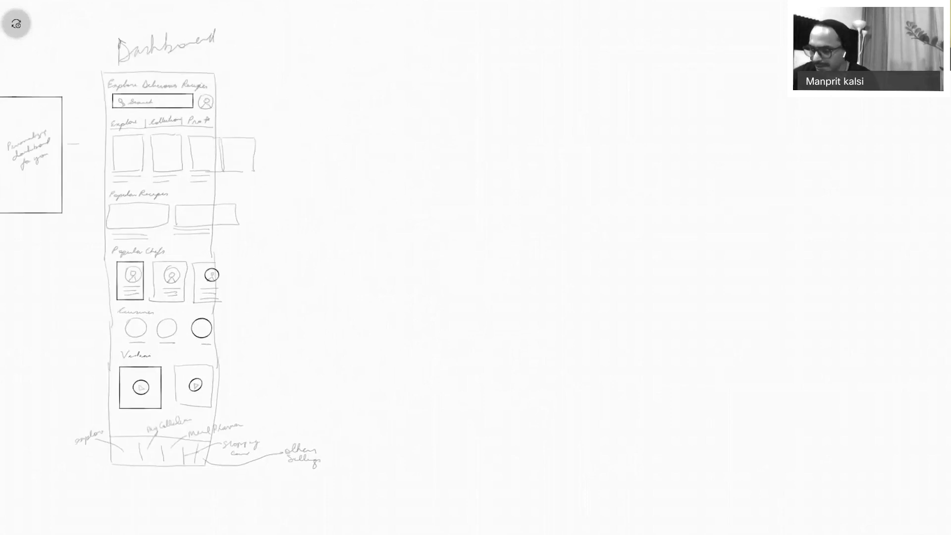
scroll(237, 92, "up", 5)
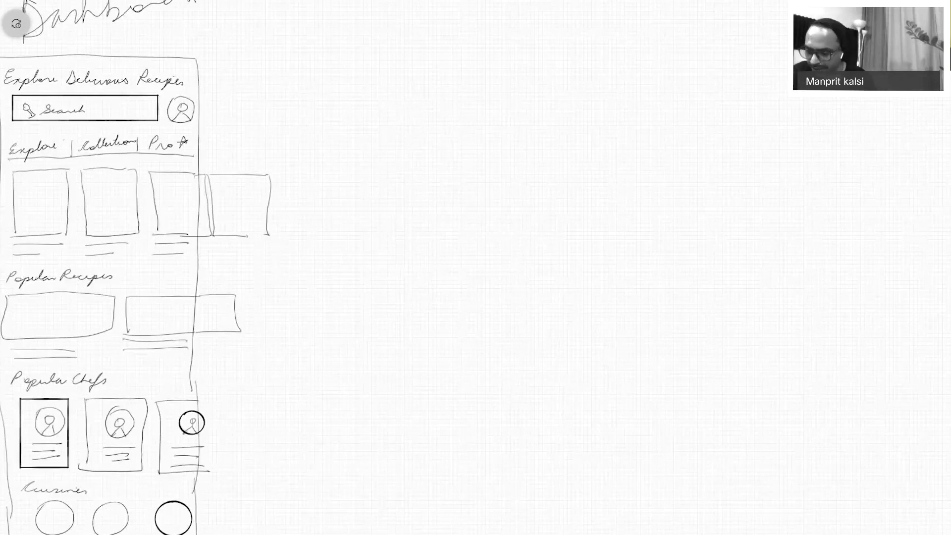
Draw an arrow from the Popular Recipes card to a new screen with a crossed-out image placeholder on top.
mouse_move(82, 311)
left_mouse_down()
mouse_move(191, 274)
mouse_move(346, 179)
mouse_move(366, 141)
mouse_move(374, 162)
left_mouse_up()
left_click_drag(443, 37, 484, 502)
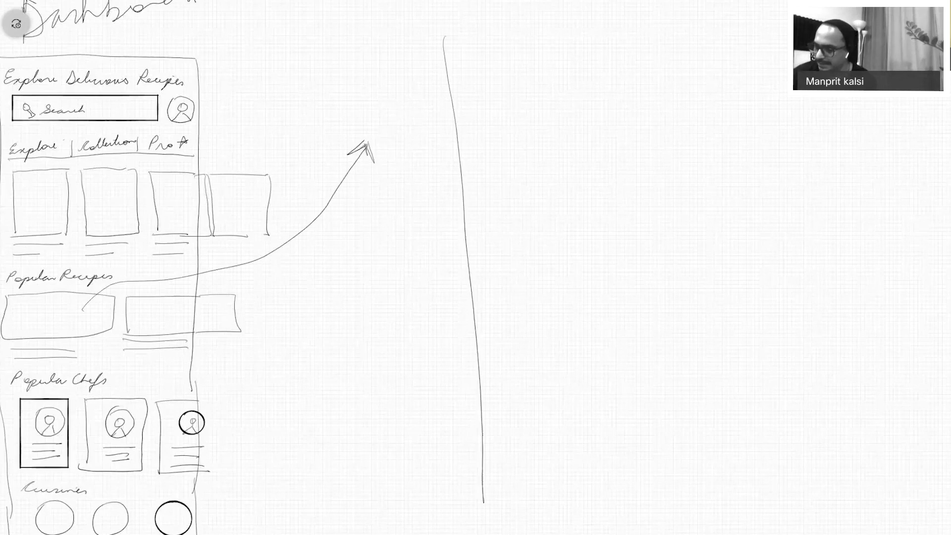
mouse_move(443, 37)
left_mouse_down()
mouse_move(676, 29)
mouse_move(731, 522)
left_mouse_up()
left_click_drag(469, 283, 732, 277)
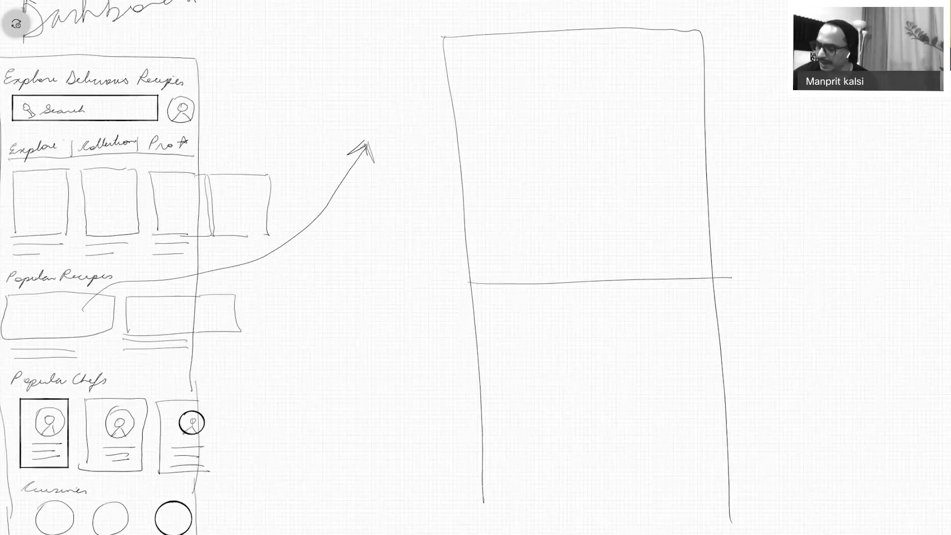
left_click_drag(675, 51, 527, 265)
left_click_drag(502, 82, 702, 229)
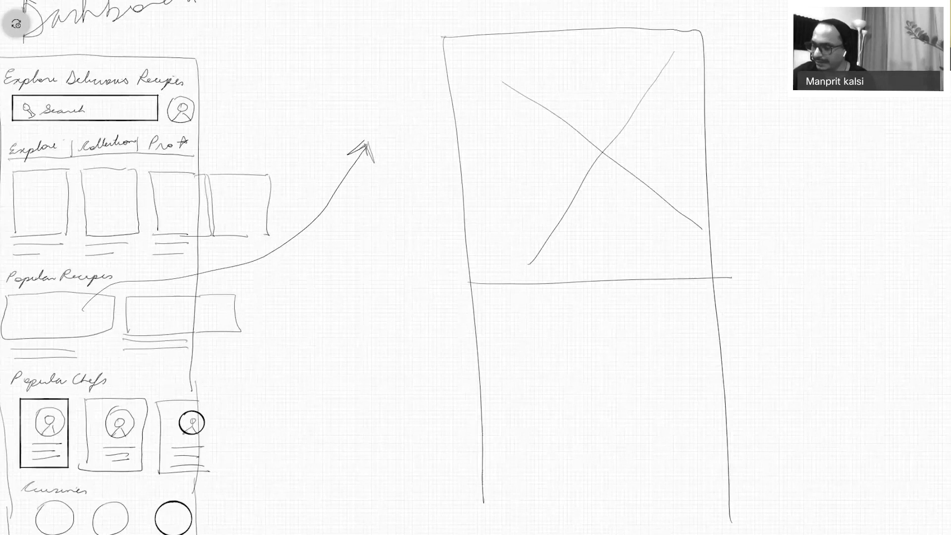
Add a play icon on the image and a plus circle labelled share at its upper right.
mouse_move(594, 163)
left_mouse_down()
mouse_move(600, 201)
mouse_move(576, 197)
mouse_move(595, 164)
left_mouse_up()
mouse_move(589, 177)
left_mouse_down()
mouse_move(591, 194)
mouse_move(589, 179)
left_mouse_up()
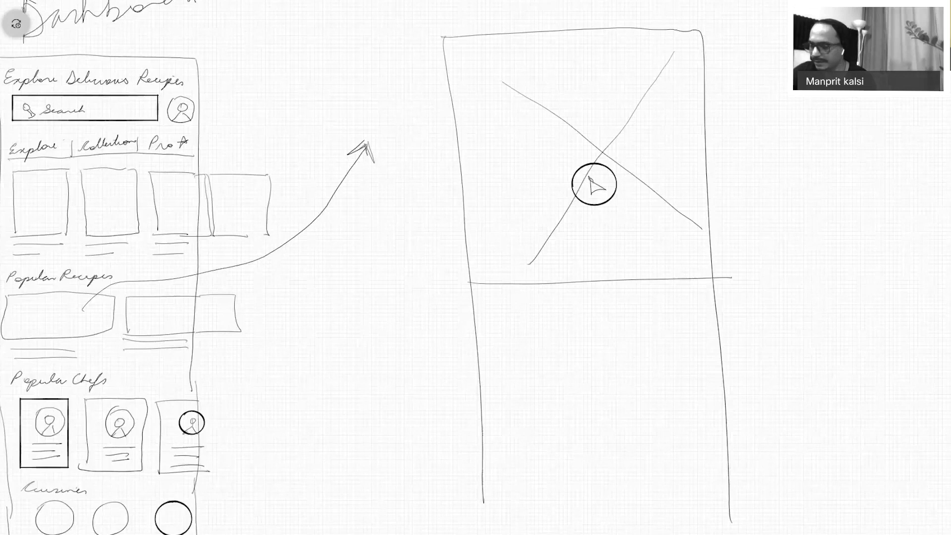
mouse_move(673, 49)
left_mouse_down()
mouse_move(677, 63)
mouse_move(673, 48)
left_mouse_up()
left_click_drag(676, 57, 688, 57)
left_click_drag(686, 50, 684, 67)
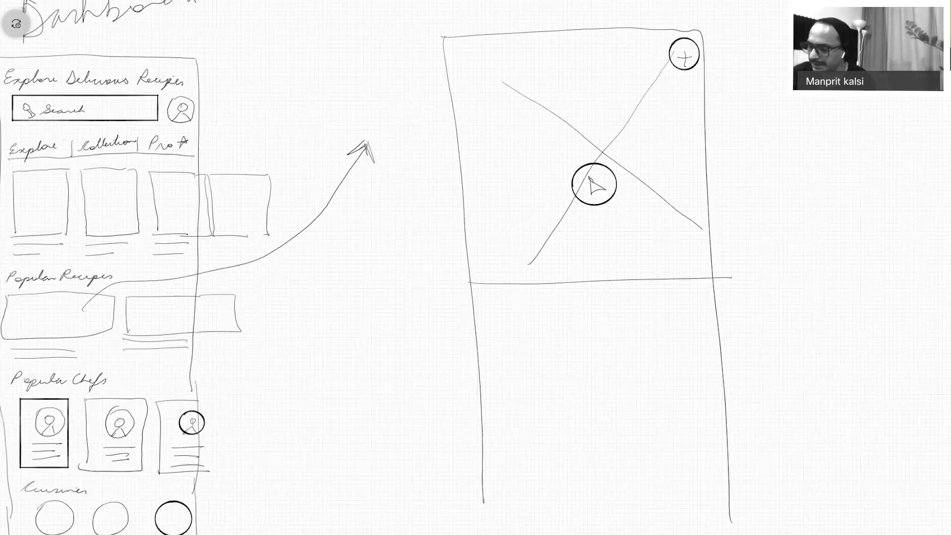
mouse_move(628, 50)
left_mouse_down()
mouse_move(621, 66)
mouse_move(667, 55)
left_mouse_up()
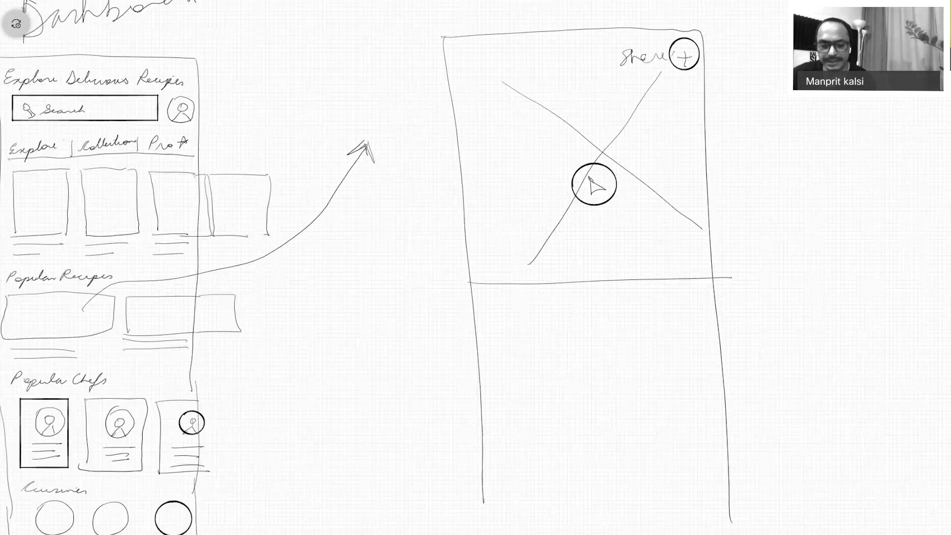
Draw a title line below the image with a star rating of 4.5.
right_click(931, 436)
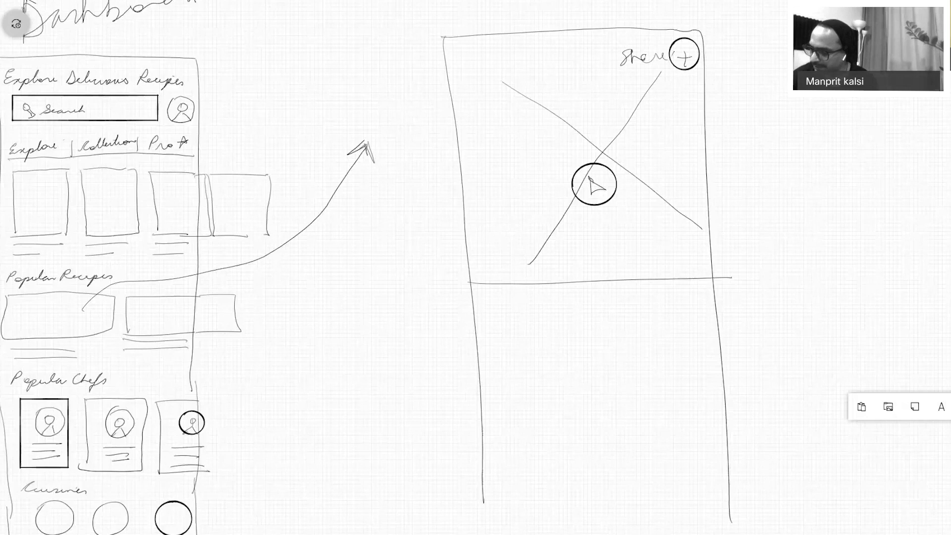
left_click_drag(485, 303, 623, 299)
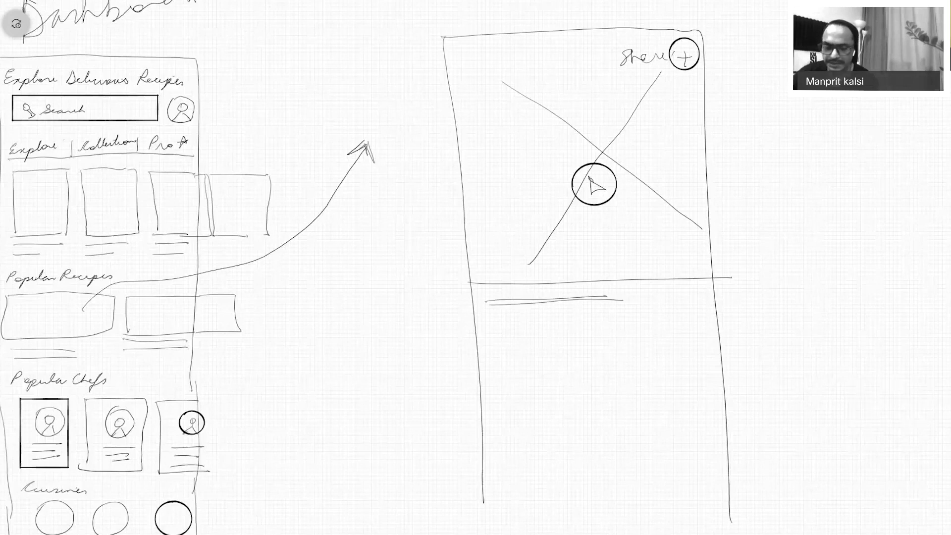
mouse_move(501, 313)
left_mouse_down()
mouse_move(492, 326)
mouse_move(507, 317)
left_mouse_up()
left_click_drag(512, 326, 527, 317)
left_click_drag(541, 311, 534, 323)
mouse_move(544, 325)
left_mouse_down()
mouse_move(564, 312)
mouse_move(596, 324)
left_mouse_up()
left_click(590, 320)
Add divider lines and write the ingredients label with a separator, undoing a mistaken stroke.
left_click_drag(483, 339, 698, 335)
left_click_drag(482, 386, 725, 378)
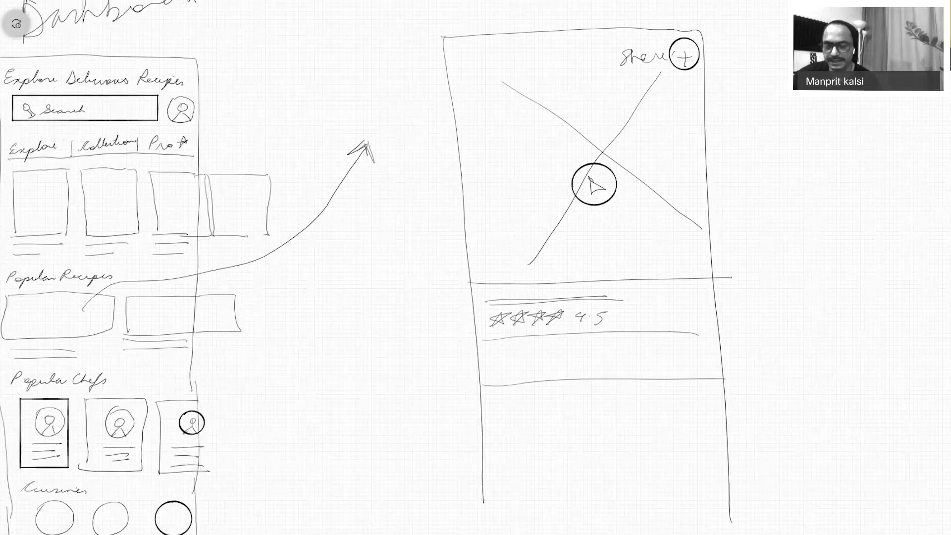
left_click_drag(497, 360, 506, 368)
mouse_move(510, 364)
left_mouse_down()
mouse_move(535, 369)
mouse_move(580, 350)
left_mouse_up()
left_click_drag(600, 347, 598, 370)
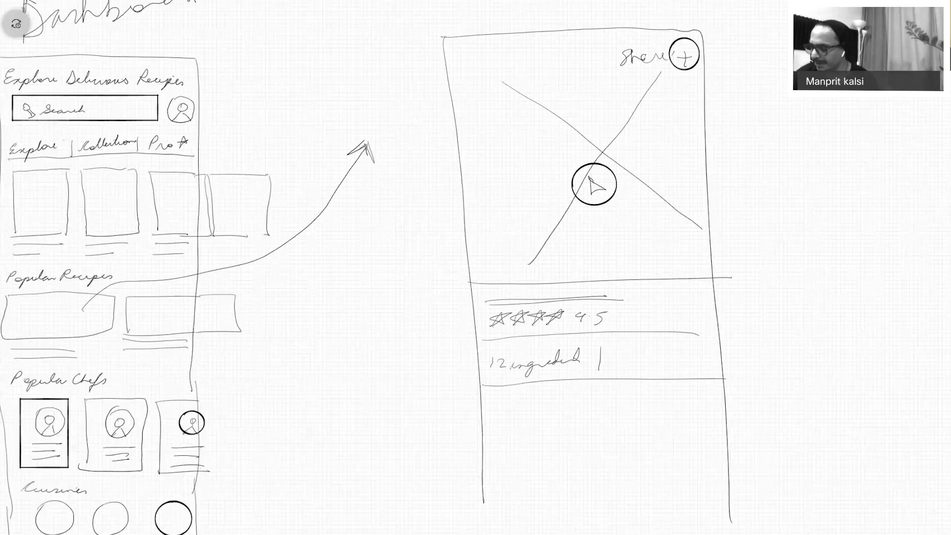
left_click_drag(615, 353, 624, 374)
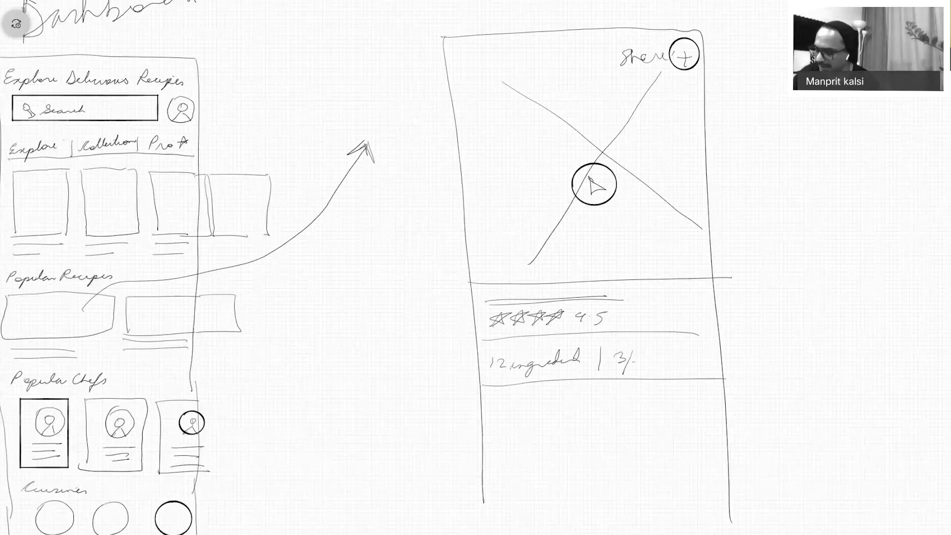
key("ctrl+z")
key("ctrl+z")
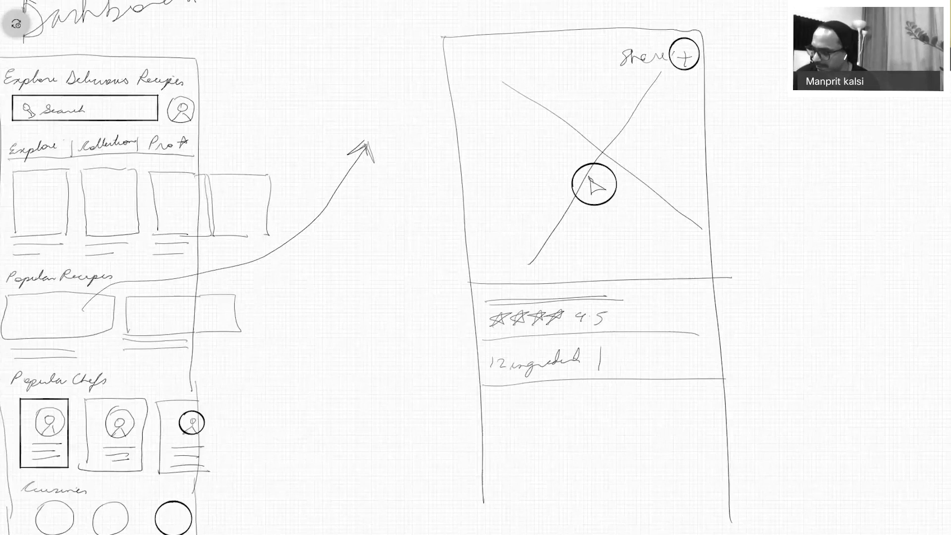
Complete the info row with 45mn cooking time and XX Cal calories.
left_click_drag(613, 357, 633, 366)
left_click_drag(636, 365, 715, 368)
mouse_move(715, 355)
left_mouse_down()
mouse_move(707, 367)
mouse_move(733, 367)
left_mouse_up()
left_click_drag(733, 357, 722, 367)
left_click_drag(749, 355, 743, 364)
left_click_drag(761, 356, 821, 362)
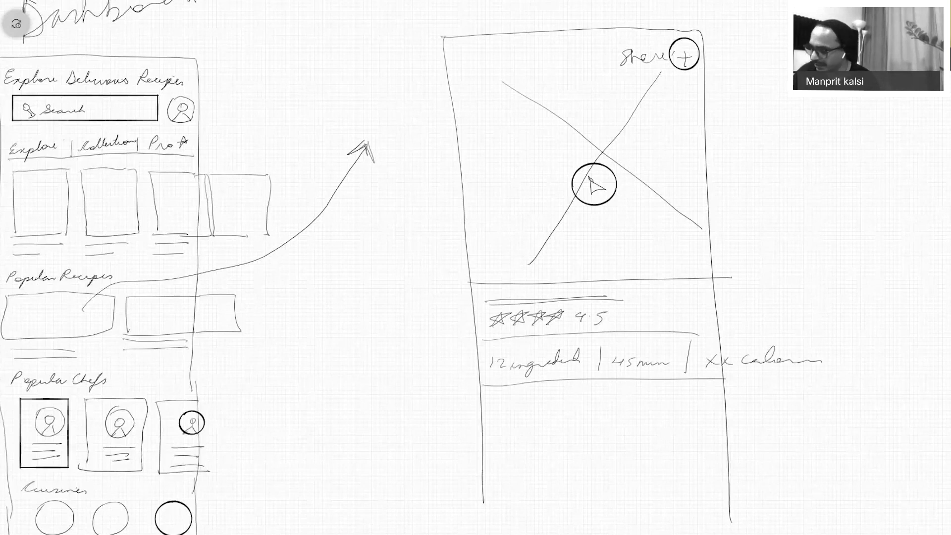
Draw three ingredient checklist lines with check circles beside them.
left_click_drag(484, 416, 682, 410)
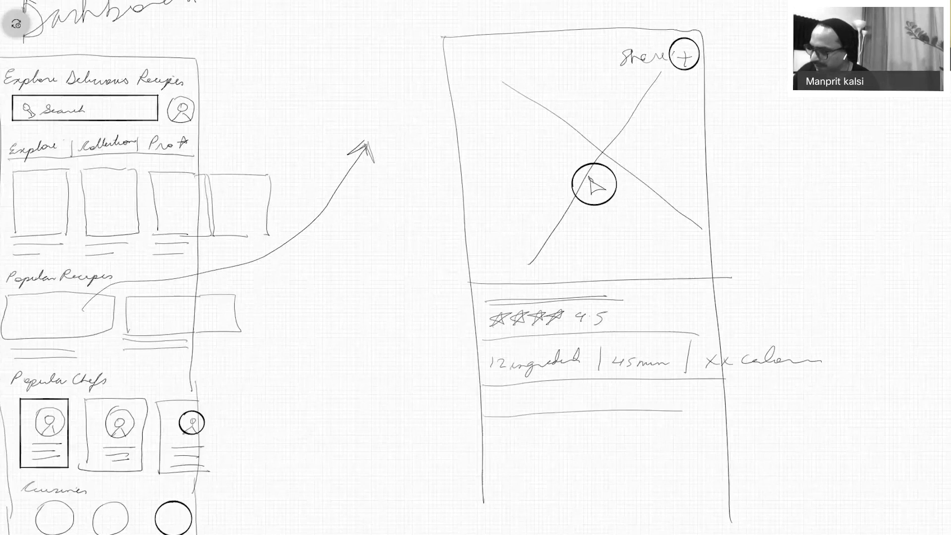
left_click_drag(484, 445, 712, 452)
left_click_drag(476, 477, 673, 474)
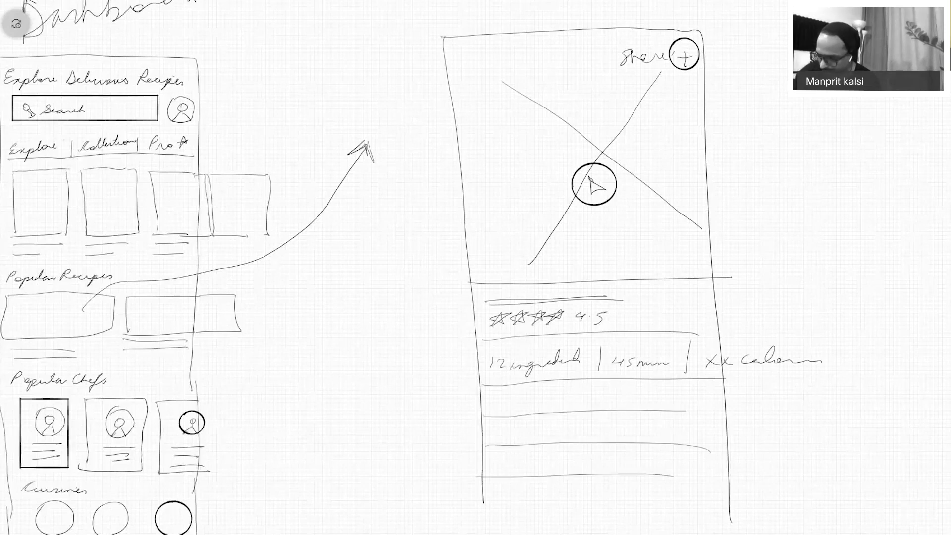
left_click_drag(686, 389, 701, 394)
left_click_drag(682, 423, 693, 422)
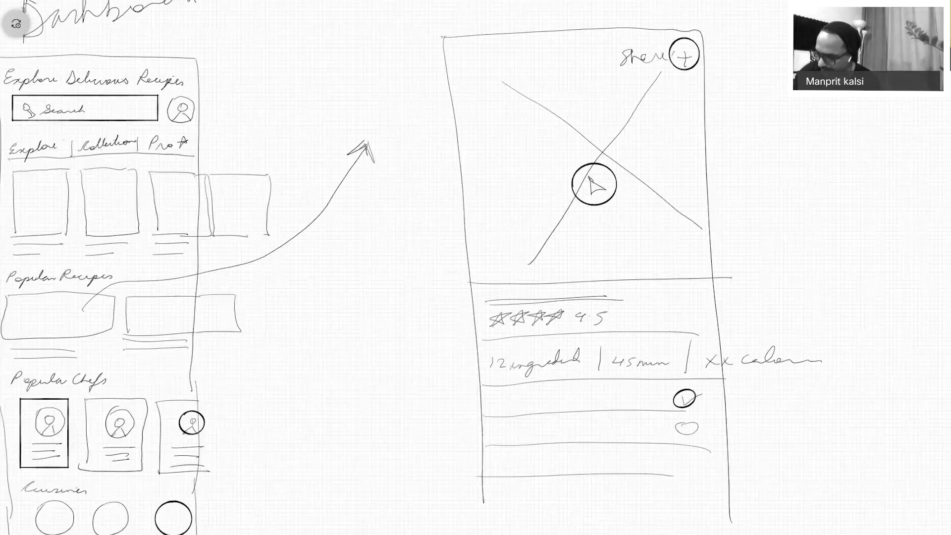
left_click_drag(683, 458, 686, 458)
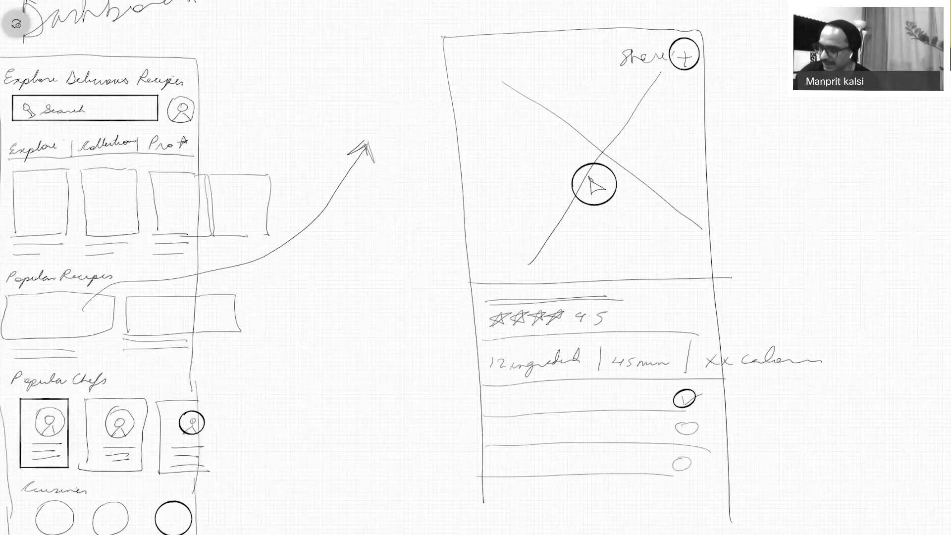
Draw a cart icon beside the rating and label it Cart.
mouse_move(675, 299)
left_mouse_down()
mouse_move(666, 321)
mouse_move(676, 299)
left_mouse_up()
mouse_move(696, 310)
left_mouse_down()
mouse_move(748, 296)
mouse_move(812, 307)
left_mouse_up()
left_click_drag(804, 300, 820, 300)
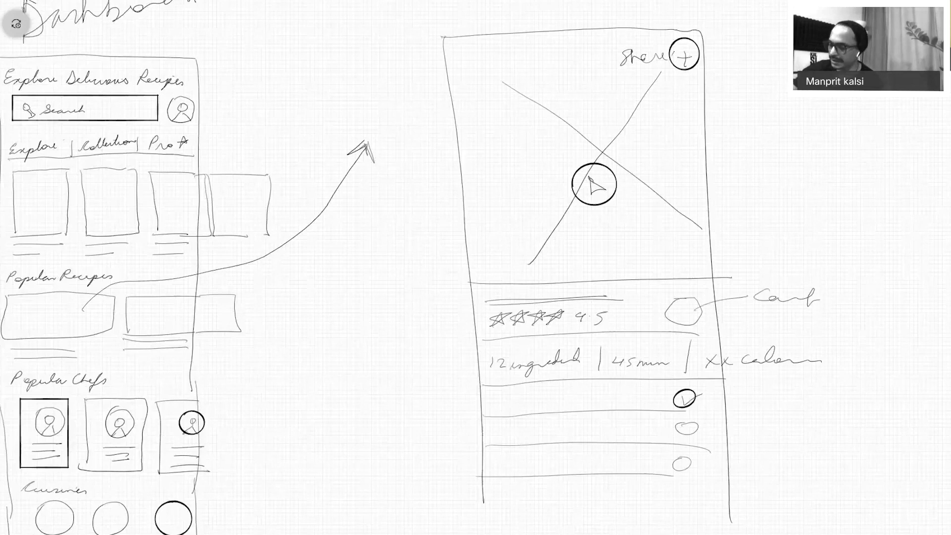
Extend the phone outline downward and add a Nutrients heading, two nutrition boxes and a divider.
scroll(476, 267, "down", 10)
left_click_drag(372, 138, 391, 507)
left_click_drag(622, 132, 623, 533)
left_click_drag(378, 172, 626, 173)
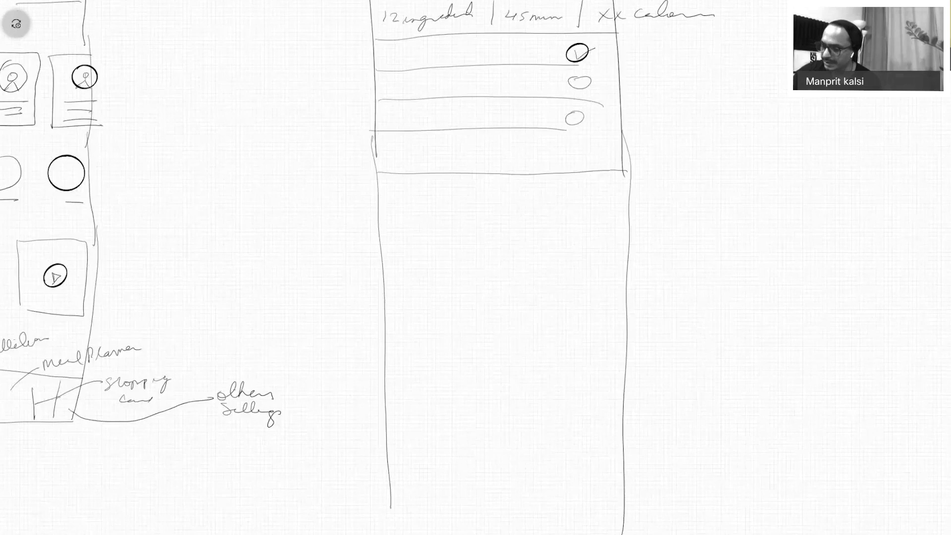
left_click_drag(395, 187, 475, 191)
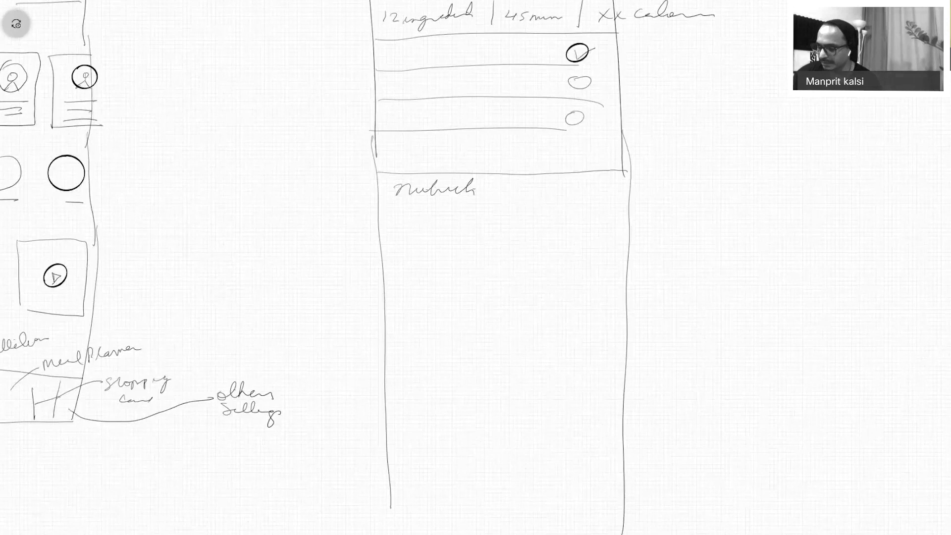
mouse_move(407, 214)
left_mouse_down()
mouse_move(499, 238)
mouse_move(465, 258)
mouse_move(405, 215)
left_mouse_up()
mouse_move(518, 214)
left_mouse_down()
mouse_move(590, 254)
mouse_move(618, 210)
mouse_move(519, 212)
left_mouse_up()
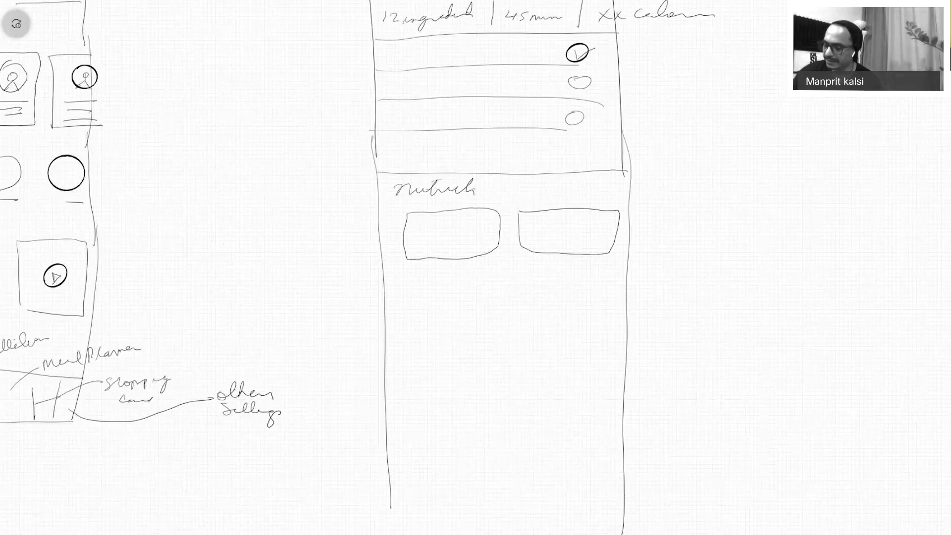
left_click_drag(386, 284, 631, 282)
Write the Steps to Cook heading with circled step numbers 1–3 and a divider below.
left_click_drag(410, 293, 472, 303)
left_click_drag(490, 297, 519, 303)
left_click_drag(523, 288, 532, 307)
mouse_move(414, 337)
left_mouse_down()
mouse_move(402, 426)
mouse_move(405, 410)
left_mouse_up()
left_click_drag(394, 463, 641, 467)
Extend the frame's sides further down and close its bottom edge.
scroll(476, 267, "down", 5)
left_click_drag(400, 310, 408, 417)
left_click_drag(627, 331, 629, 404)
left_click_drag(405, 406, 636, 398)
mouse_move(426, 281)
left_mouse_down()
mouse_move(424, 306)
mouse_move(516, 289)
left_mouse_up()
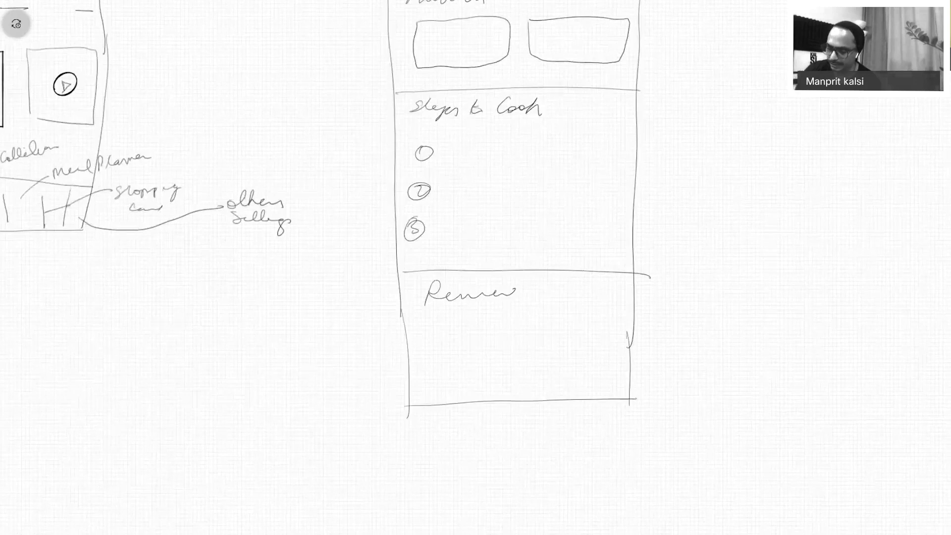
key("ctrl+z")
Add the Cook profile section: a Cook heading, info lines and an avatar circle.
mouse_move(439, 283)
left_mouse_down()
mouse_move(441, 295)
mouse_move(466, 293)
left_mouse_up()
left_click_drag(475, 281, 483, 299)
left_click_drag(429, 313, 594, 315)
left_click_drag(425, 331, 613, 340)
left_click_drag(440, 308, 453, 340)
mouse_move(427, 372)
left_mouse_down()
mouse_move(426, 392)
mouse_move(512, 379)
left_mouse_up()
key("ctrl+z")
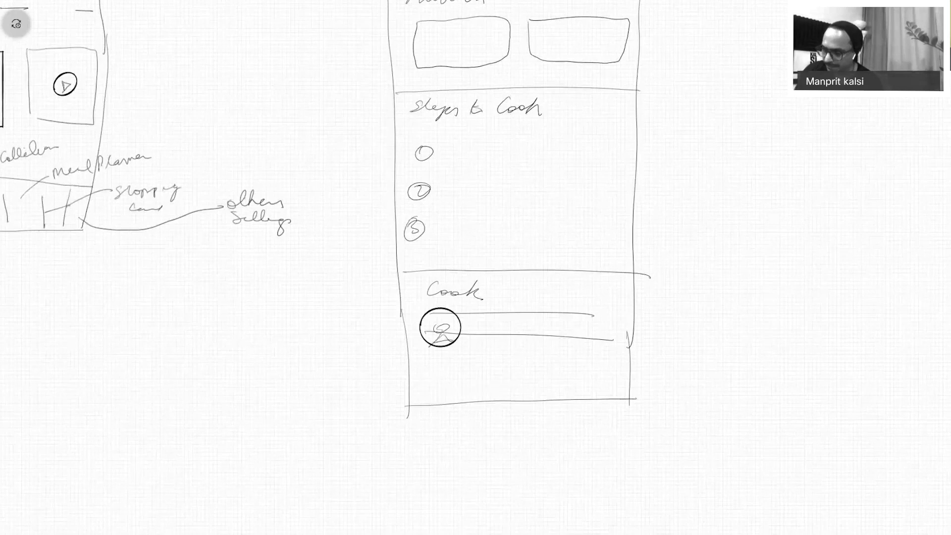
Write the Reviews heading and lengthen the phone outline below it.
left_click_drag(433, 392, 517, 387)
left_click_drag(407, 409, 413, 530)
left_click_drag(632, 387, 627, 528)
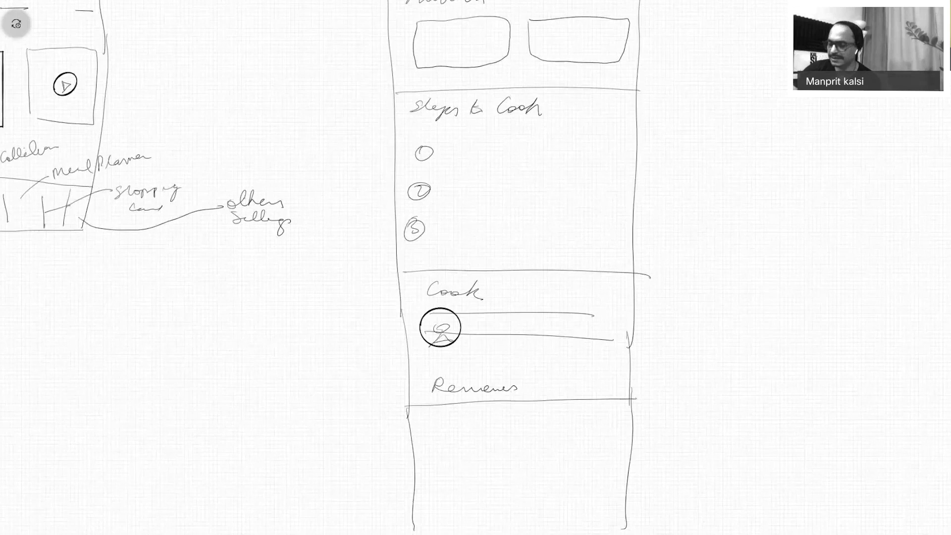
Add an underlined Related heading, a 'More by the cook' title and a row of recipe cards.
left_click_drag(435, 428, 524, 410)
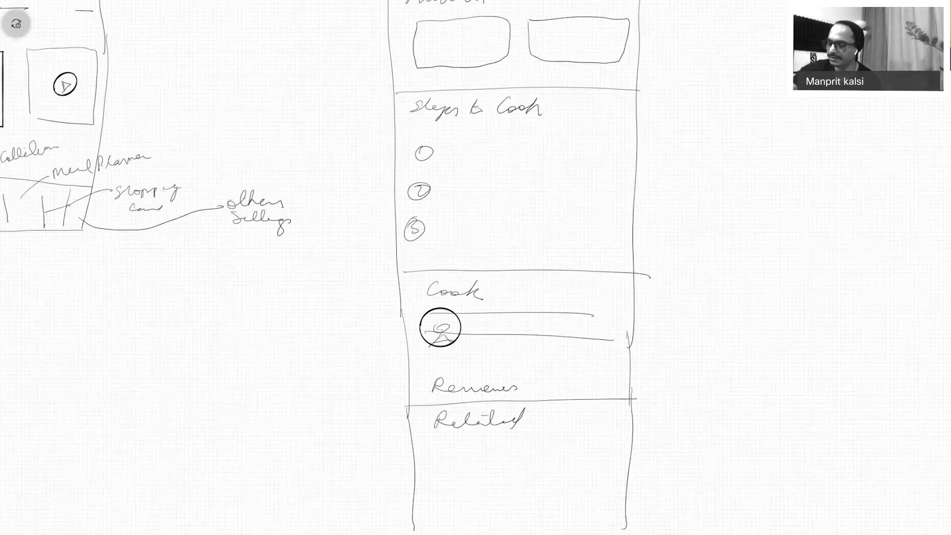
left_click_drag(429, 429, 552, 425)
mouse_move(551, 412)
left_mouse_down()
mouse_move(536, 432)
mouse_move(694, 411)
mouse_move(794, 428)
left_mouse_up()
left_click_drag(435, 457, 436, 529)
mouse_move(438, 464)
left_mouse_down()
mouse_move(508, 460)
mouse_move(547, 533)
left_mouse_up()
left_click_drag(478, 524, 515, 534)
mouse_move(576, 456)
left_mouse_down()
mouse_move(574, 534)
mouse_move(647, 461)
left_mouse_up()
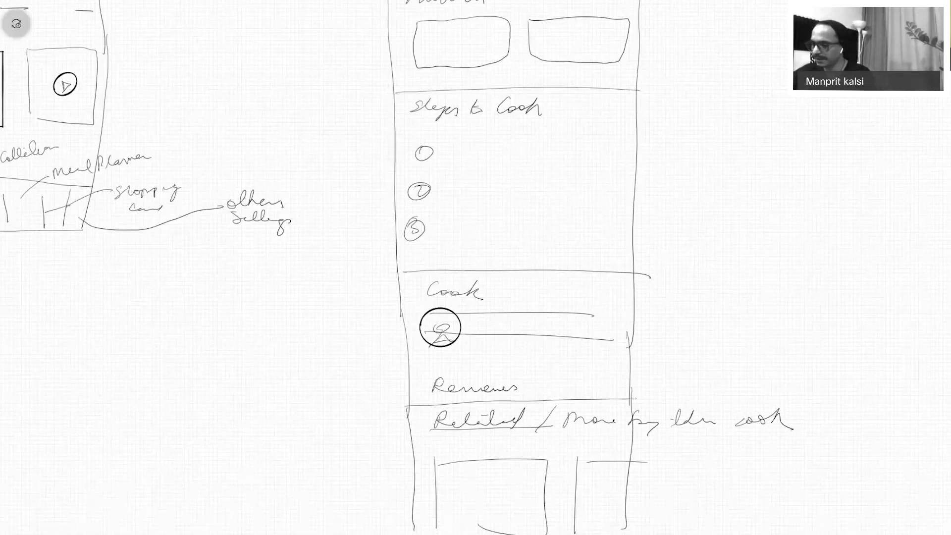
scroll(476, 268, "down", 5)
scroll(475, 267, "right", 3)
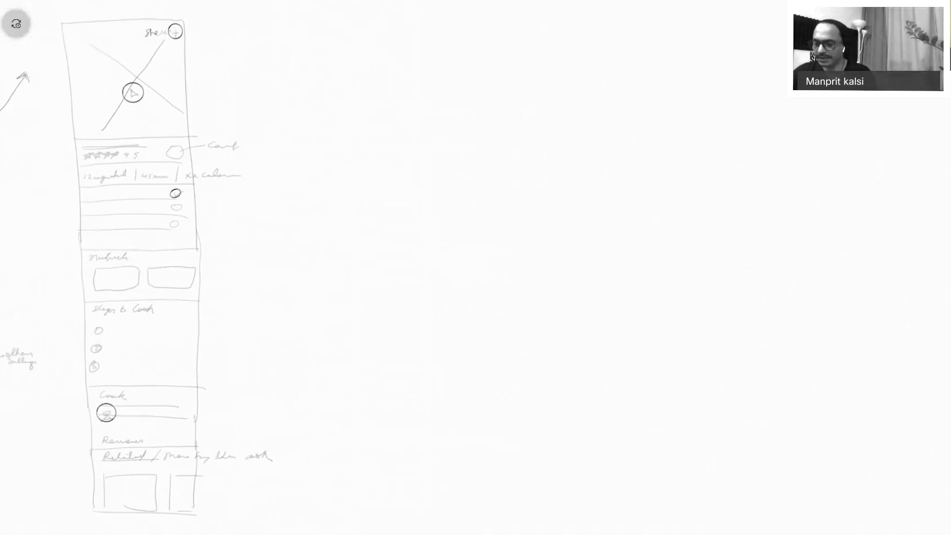
Draw a connector arrow from a chef card to a new screen area.
scroll(163, 252, "left", 3)
scroll(163, 252, "down", 1)
scroll(222, 243, "left", 3)
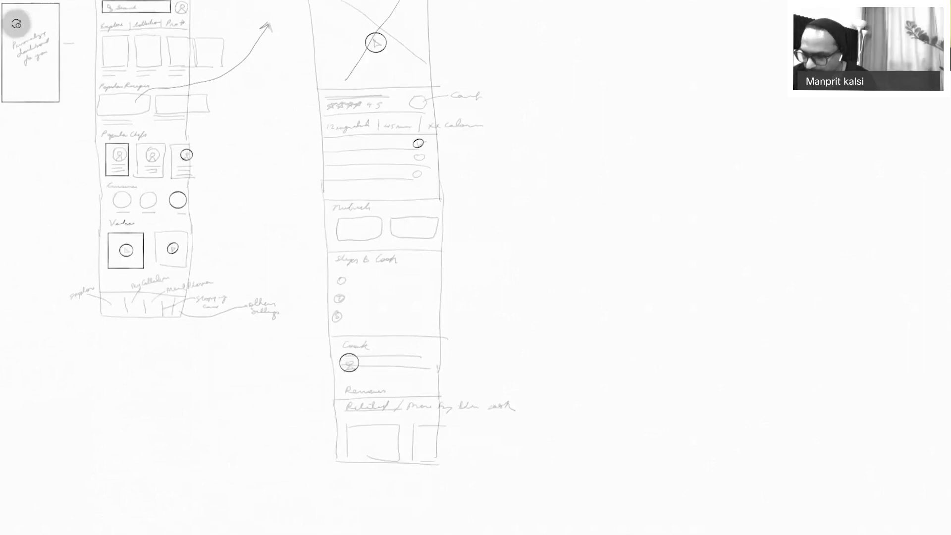
mouse_move(193, 171)
left_mouse_down()
mouse_move(281, 207)
mouse_move(414, 56)
mouse_move(569, 47)
left_mouse_up()
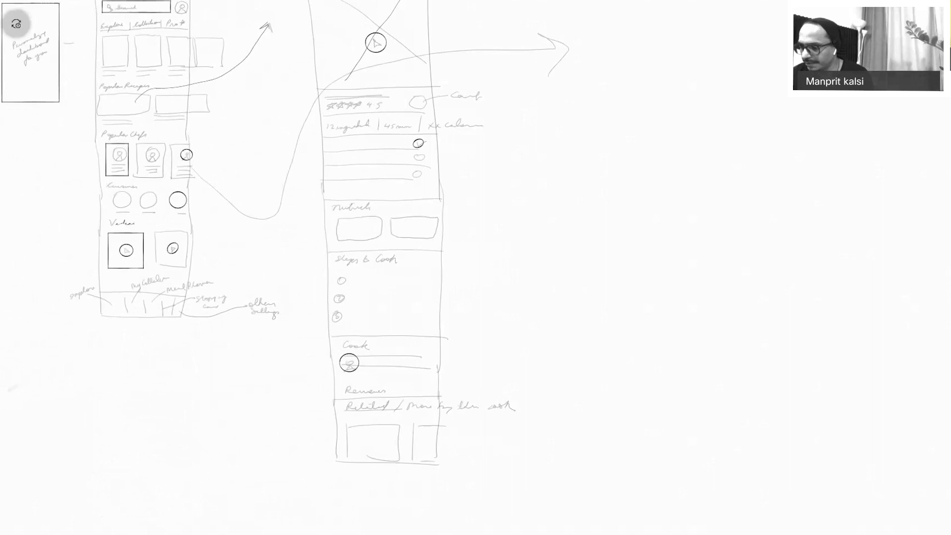
scroll(475, 267, "right", 3)
scroll(475, 268, "up", 2)
Outline the cook-profile screen with a divider and a profile avatar.
left_click_drag(458, 53, 484, 488)
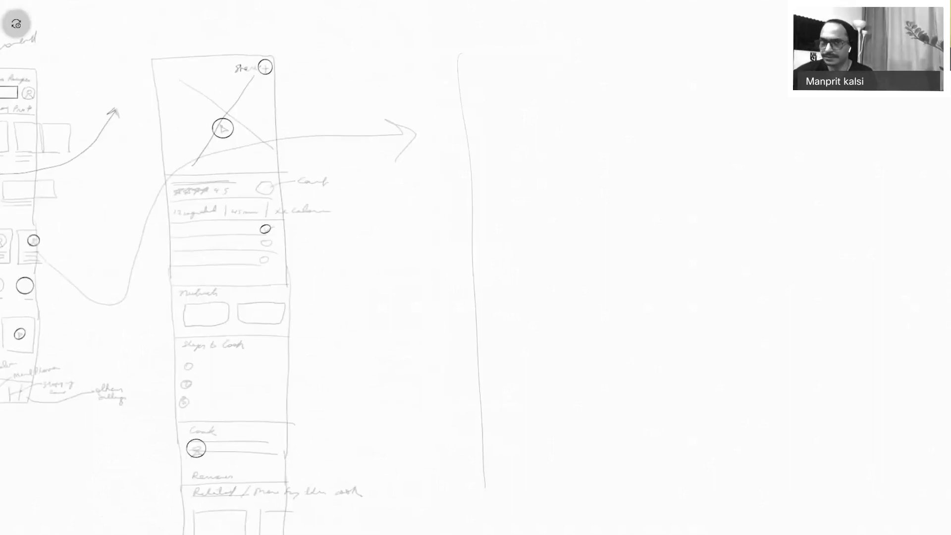
mouse_move(442, 70)
left_mouse_down()
mouse_move(653, 76)
mouse_move(671, 520)
left_mouse_up()
left_click_drag(480, 509, 702, 514)
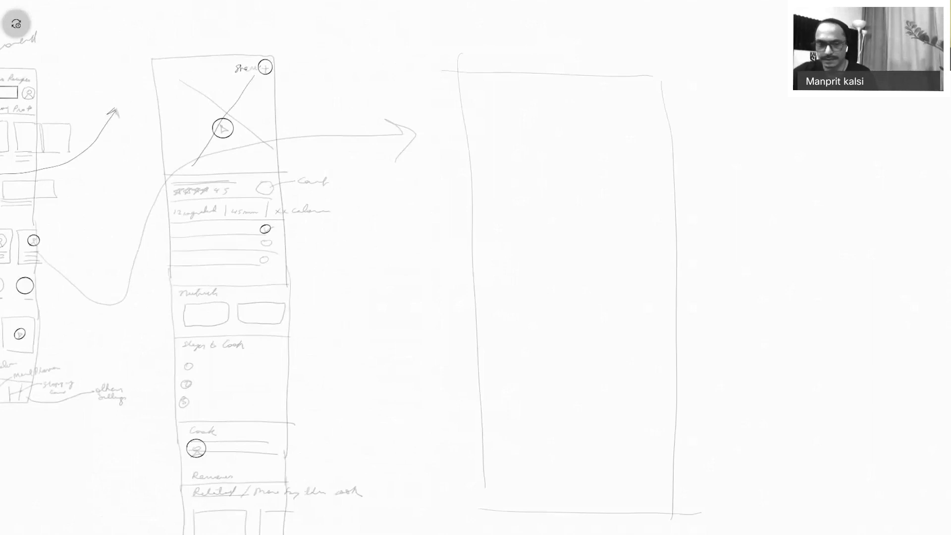
left_click_drag(478, 247, 672, 239)
left_click_drag(557, 149, 575, 107)
mouse_move(564, 157)
left_mouse_down()
mouse_move(520, 219)
mouse_move(623, 232)
left_mouse_up()
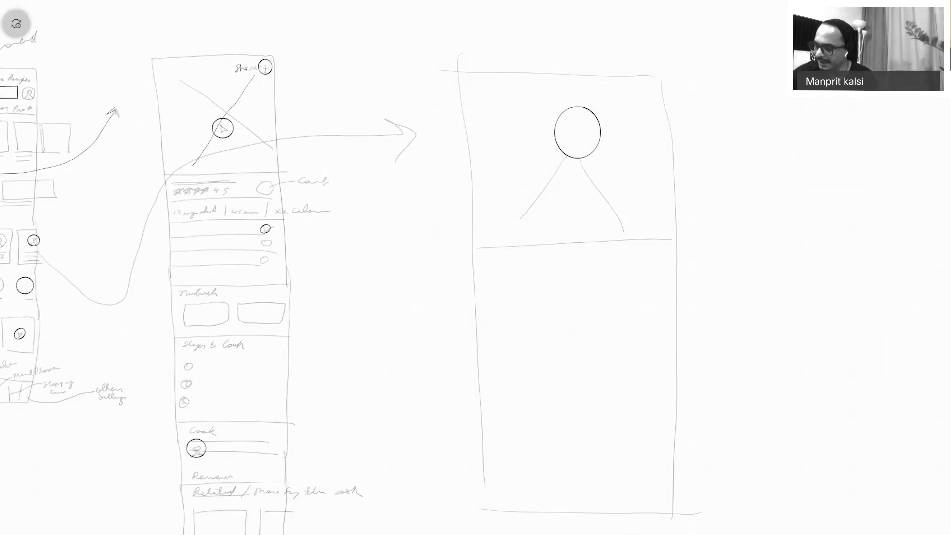
Add title lines, star, bell and heart icons, a '21 recipes' count and a Stats circle.
left_click_drag(538, 262, 606, 260)
left_click_drag(538, 268, 607, 264)
left_click_drag(547, 291, 587, 289)
left_click_drag(594, 282, 610, 279)
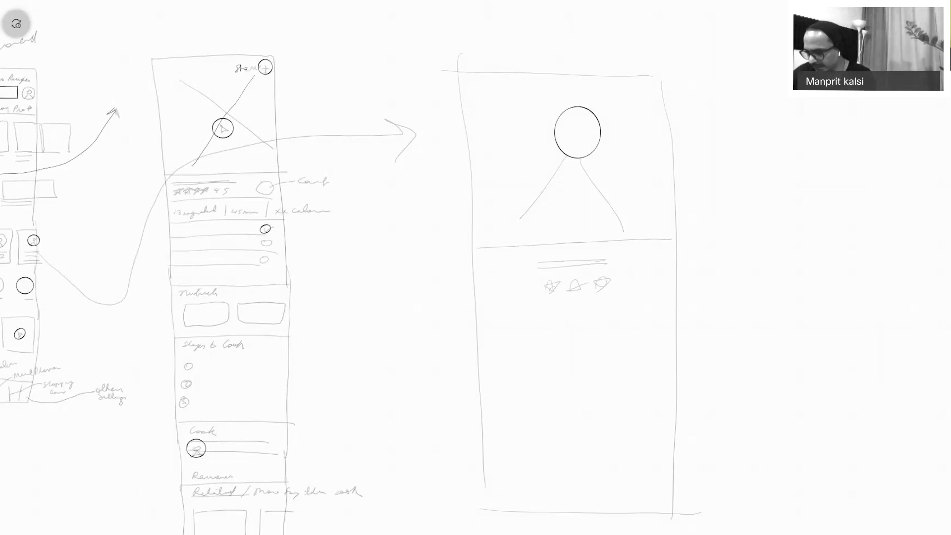
left_click_drag(542, 313, 551, 325)
mouse_move(562, 313)
left_mouse_down()
mouse_move(561, 324)
mouse_move(657, 313)
left_mouse_up()
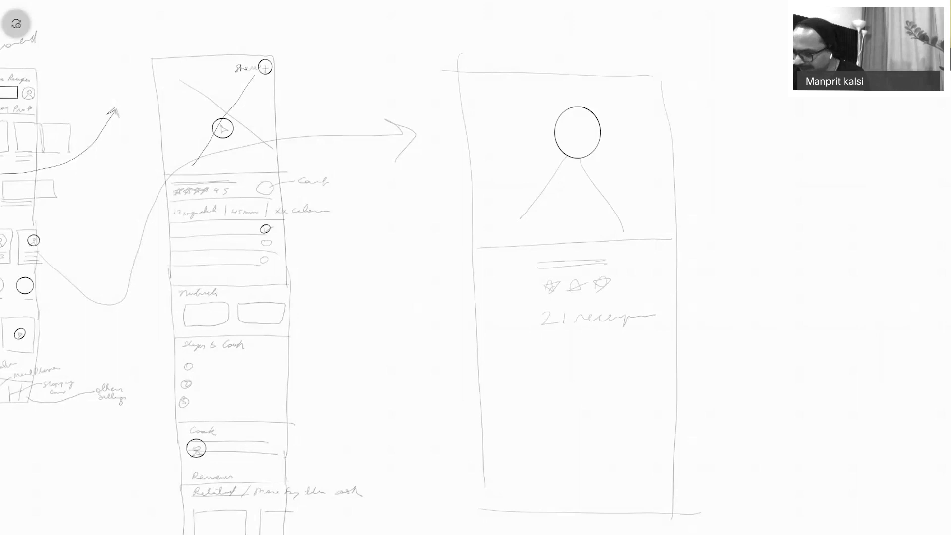
mouse_move(504, 307)
left_mouse_down()
mouse_move(458, 350)
mouse_move(451, 322)
mouse_move(493, 292)
left_mouse_up()
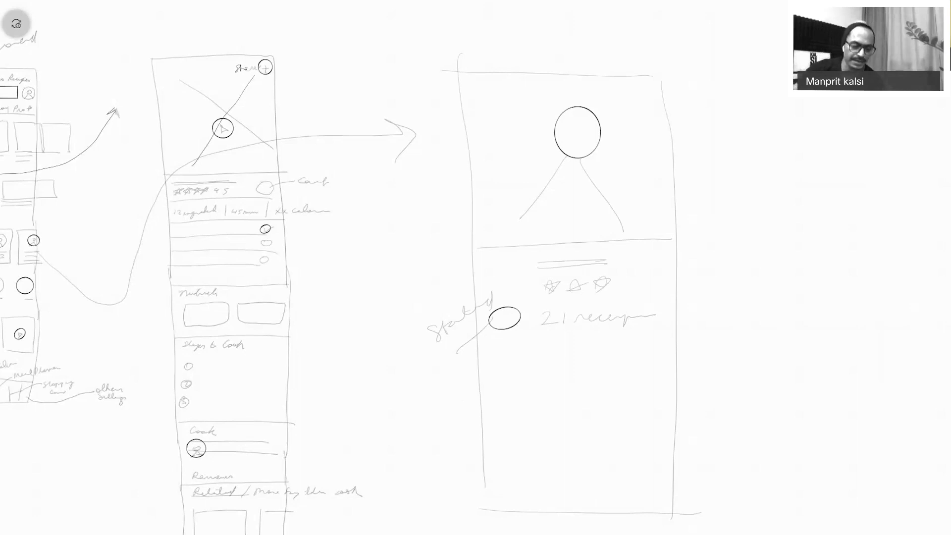
Write the Recipes heading and draw a two-by-two grid of recipe boxes.
mouse_move(491, 361)
left_mouse_down()
mouse_move(527, 378)
mouse_move(561, 365)
left_mouse_up()
left_click_drag(499, 397, 513, 437)
left_click_drag(608, 397, 611, 438)
left_click_drag(608, 397, 618, 440)
left_click_drag(512, 461, 529, 504)
mouse_move(613, 460)
left_mouse_down()
mouse_move(621, 502)
mouse_move(663, 514)
mouse_move(600, 509)
left_mouse_up()
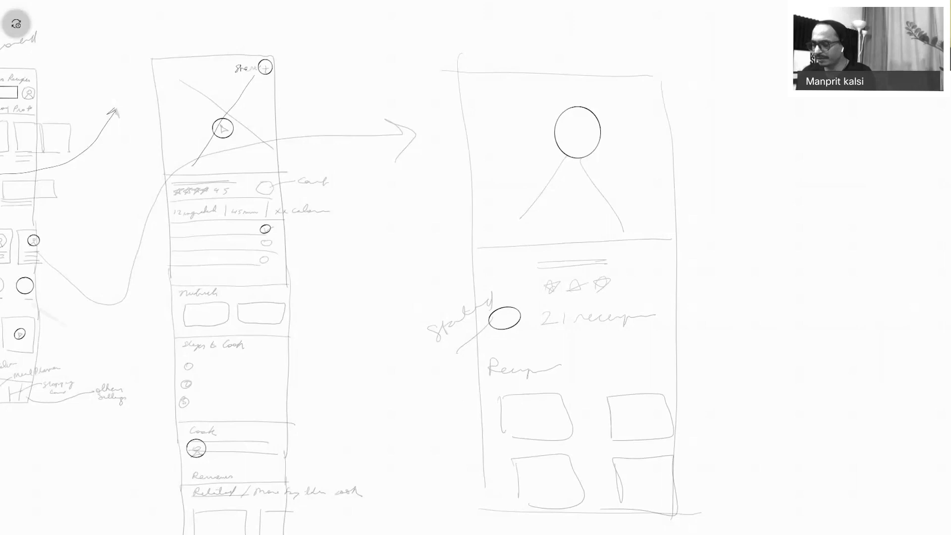
Draw an arrow from a recipe box out to the right.
scroll(476, 267, "right", 5)
scroll(476, 268, "down", 3)
mouse_move(376, 280)
left_mouse_down()
mouse_move(538, 208)
mouse_move(523, 225)
left_mouse_up()
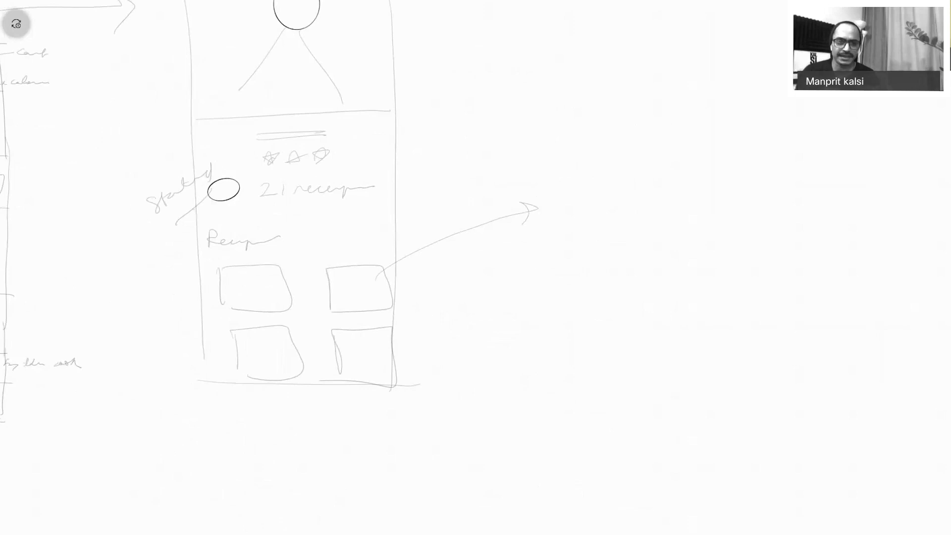
Draw a large rectangle crossed with an X as the image placeholder.
scroll(476, 267, "right", 2)
scroll(475, 267, "up", 1)
left_click_drag(483, 159, 485, 382)
mouse_move(725, 166)
left_mouse_down()
mouse_move(831, 317)
mouse_move(817, 390)
left_mouse_up()
left_click_drag(470, 421, 816, 382)
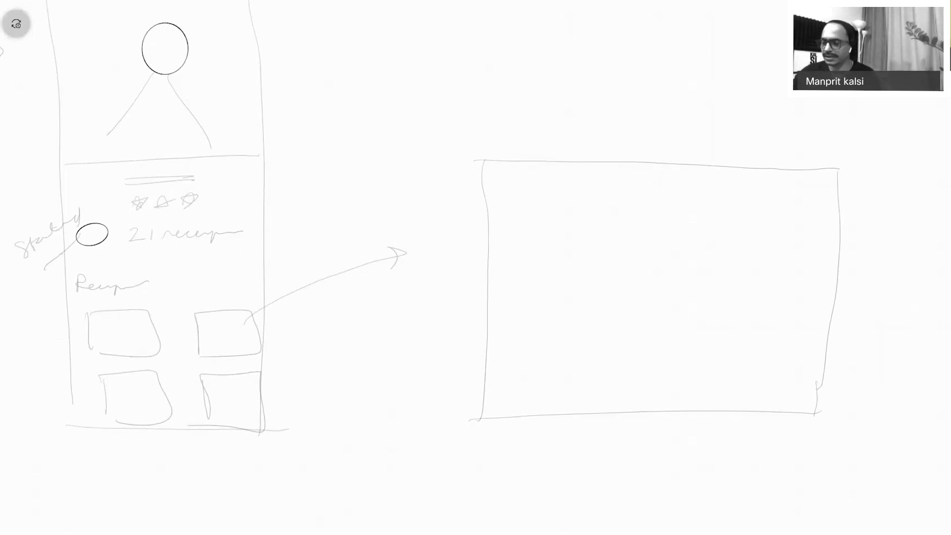
left_click_drag(522, 192, 809, 364)
left_click_drag(784, 206, 591, 367)
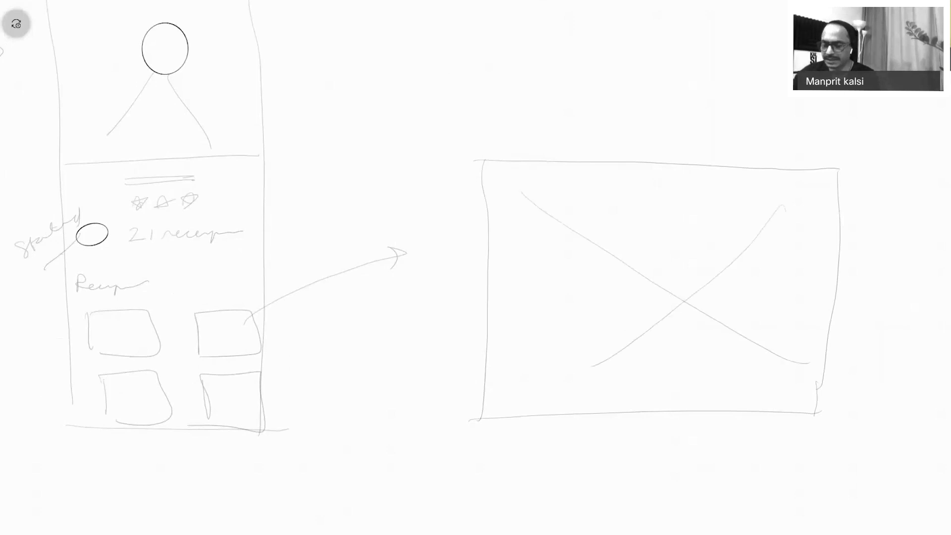
Write 'Name of dish' and a 4.5 star rating under the image box.
mouse_move(492, 429)
left_mouse_down()
mouse_move(546, 439)
mouse_move(564, 453)
mouse_move(607, 432)
mouse_move(625, 441)
left_mouse_up()
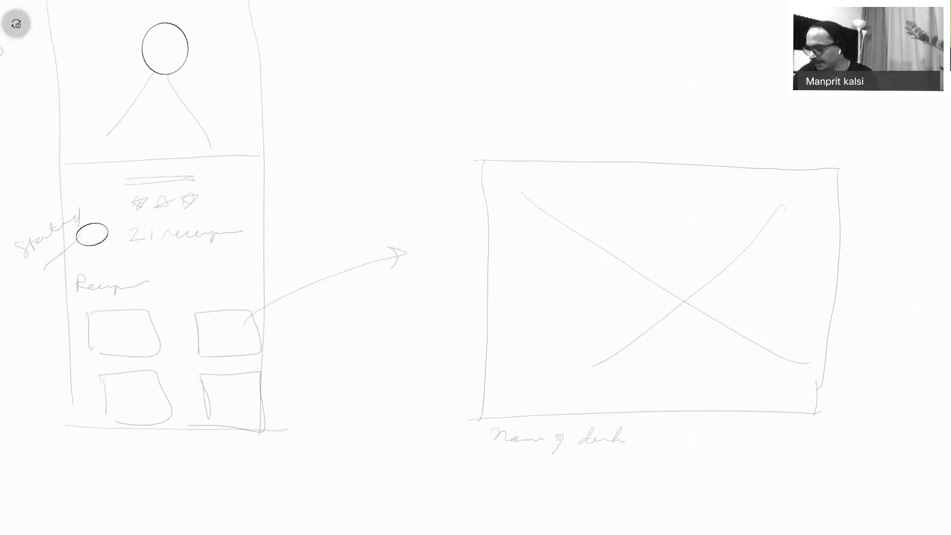
left_click_drag(504, 470, 521, 461)
left_click_drag(537, 460, 545, 466)
left_click_drag(542, 460, 541, 471)
left_click_drag(560, 461, 553, 473)
Add a clock with '45 mins' followed by an underlined tag and another tag word.
left_click_drag(619, 457, 622, 471)
left_click_drag(618, 472, 653, 475)
left_click_drag(660, 465, 659, 474)
left_click_drag(660, 465, 668, 464)
mouse_move(679, 464)
left_mouse_down()
mouse_move(677, 474)
mouse_move(794, 475)
left_mouse_up()
mouse_move(767, 455)
left_mouse_down()
mouse_move(774, 467)
mouse_move(806, 458)
left_mouse_up()
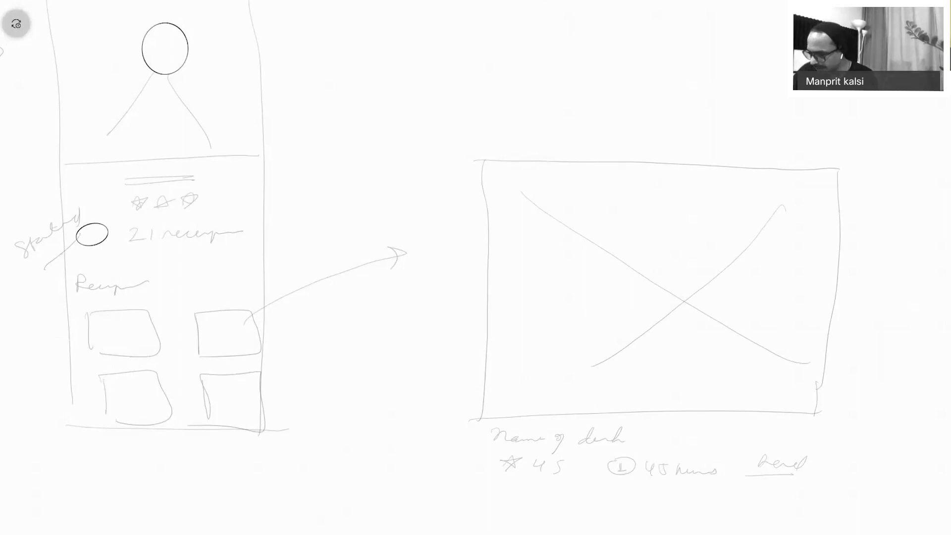
left_click_drag(766, 473, 803, 473)
mouse_move(854, 451)
left_mouse_down()
mouse_move(875, 468)
mouse_move(950, 461)
left_mouse_up()
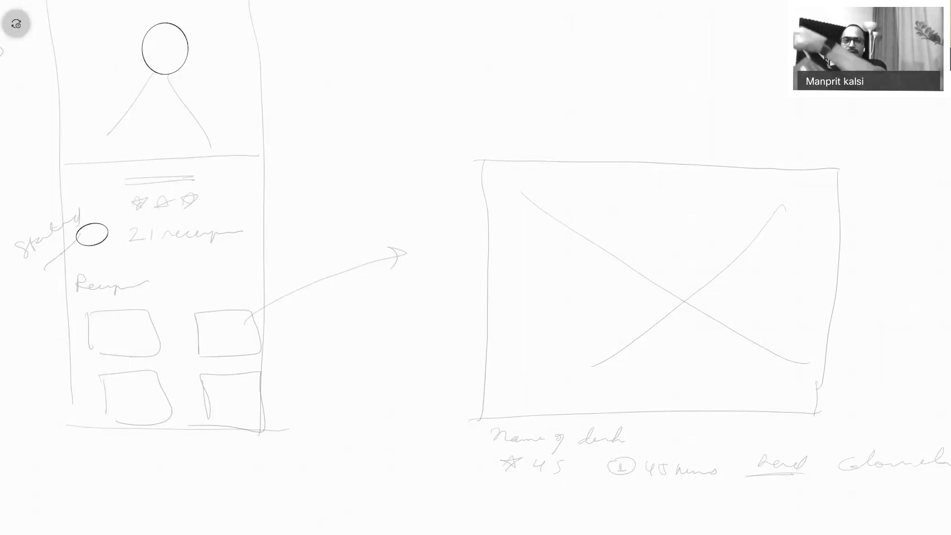
Scroll down the whiteboard view.
scroll(475, 267, "down", 1)
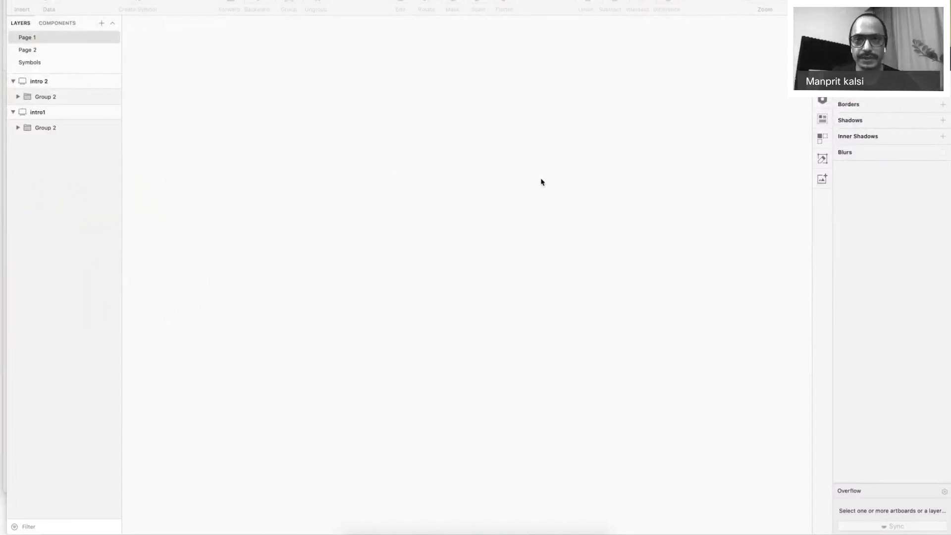
Insert an iPhone 11 Pro (375×812) artboard from the Apple device presets and select it.
left_click(523, 43)
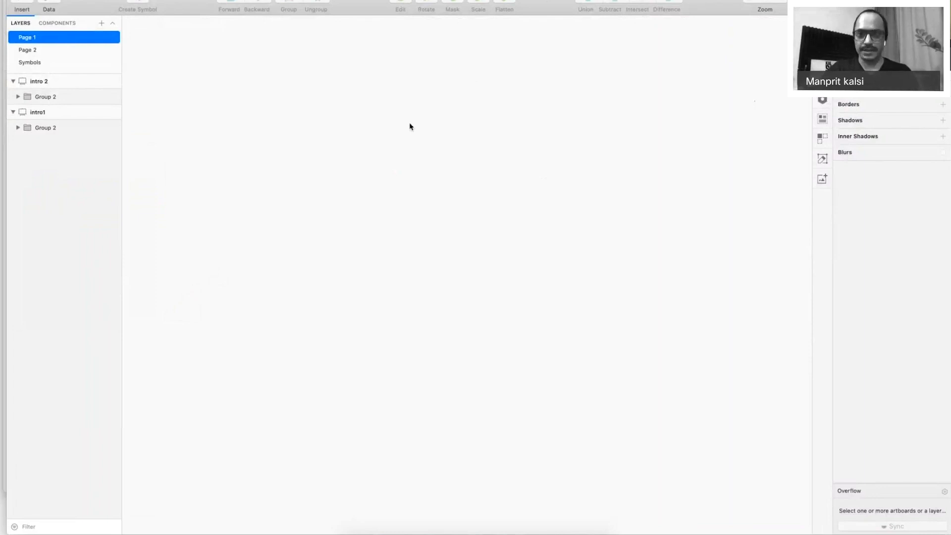
left_click(19, 2)
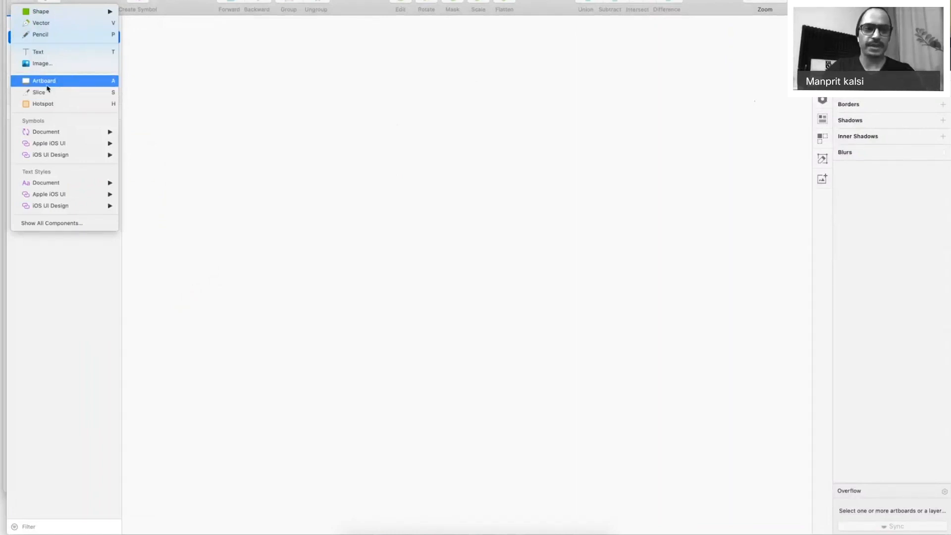
left_click(19, 1)
left_click(19, 2)
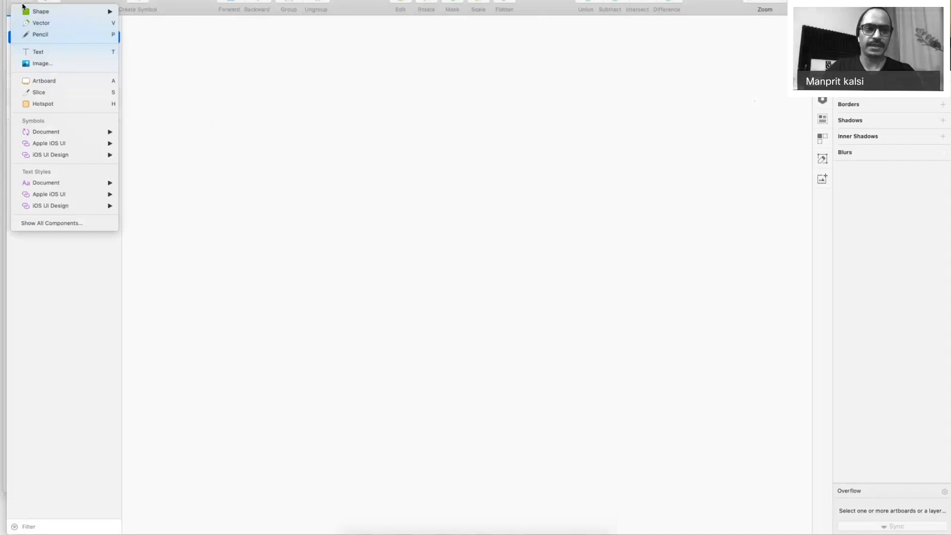
left_click(40, 82)
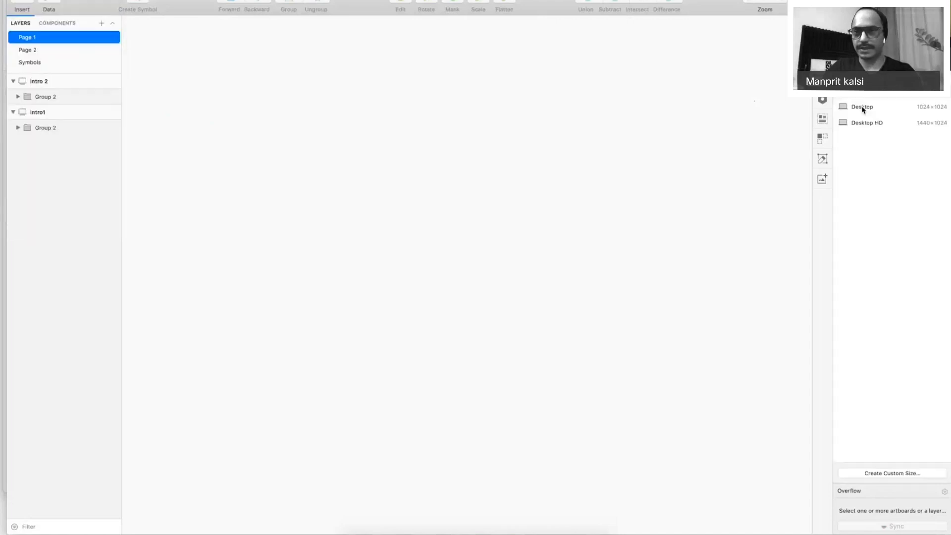
left_click(876, 37)
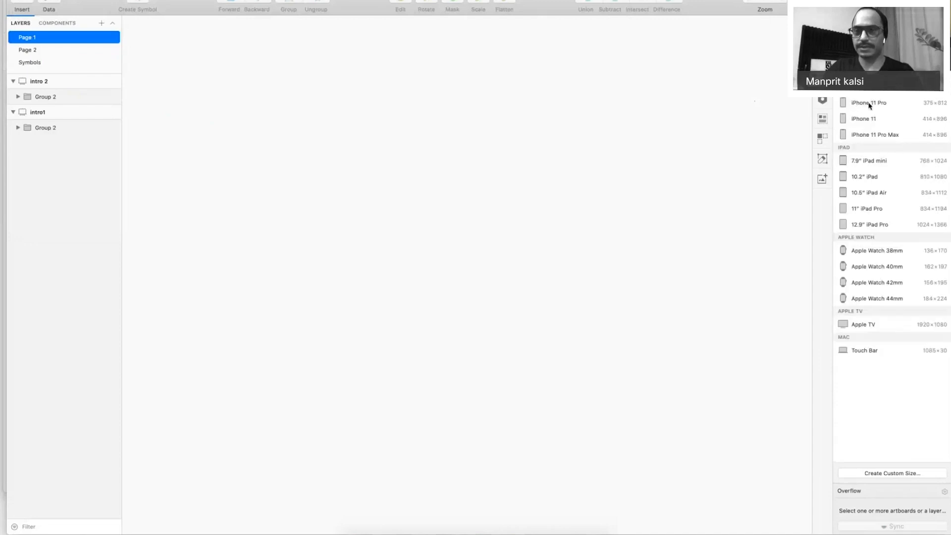
left_click(929, 105)
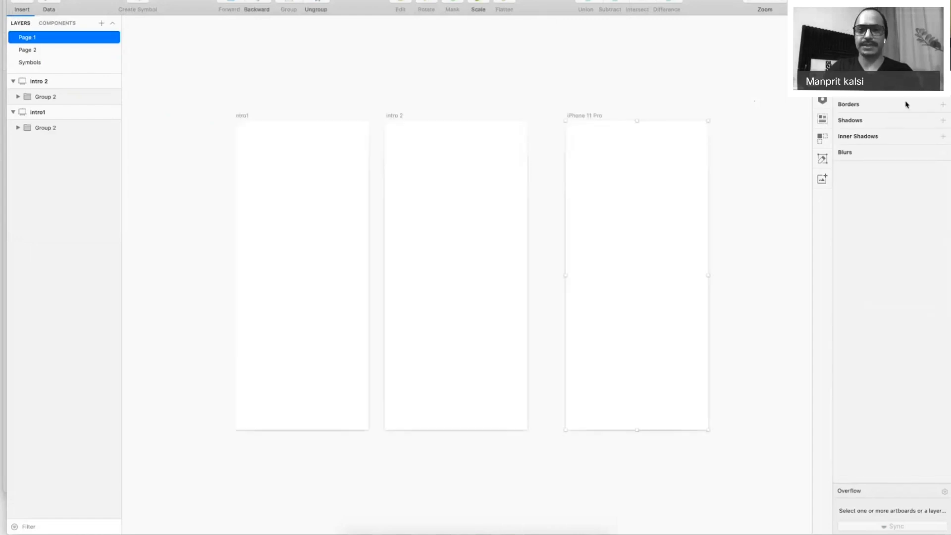
left_click(568, 89)
left_click(399, 116)
left_click(574, 116)
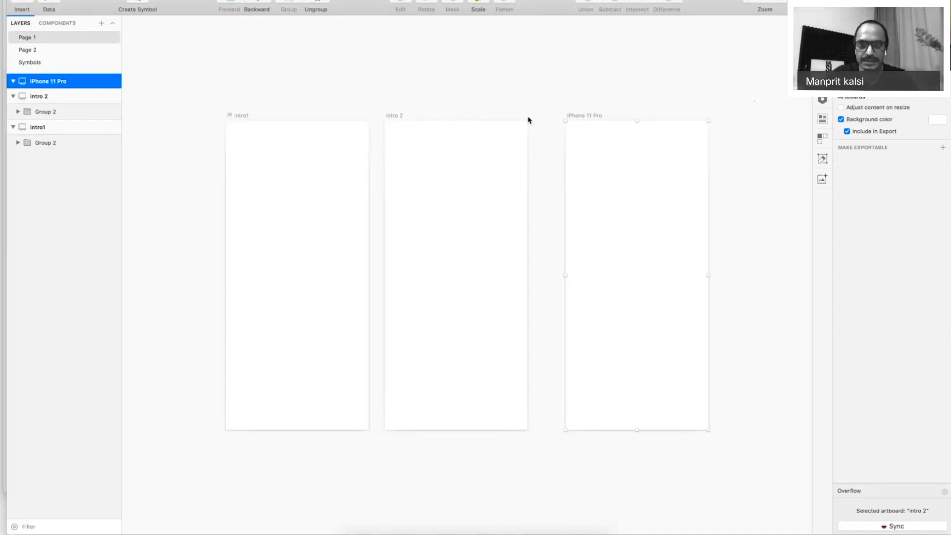
Position the description text directly under the 'Explore & save delicious recipes' heading.
key("super+Tab")
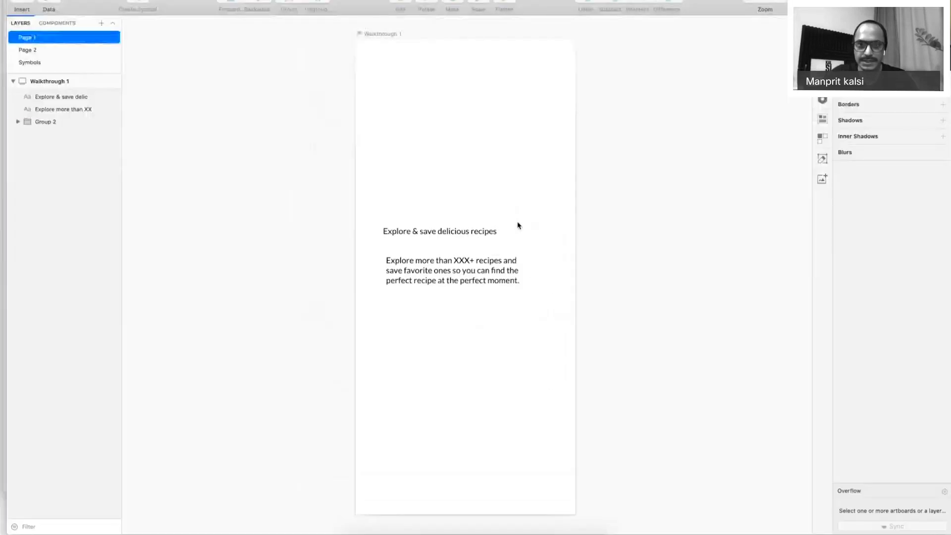
mouse_move(429, 258)
left_mouse_down()
mouse_move(428, 241)
mouse_move(433, 267)
left_mouse_up()
left_click(429, 235, "shift")
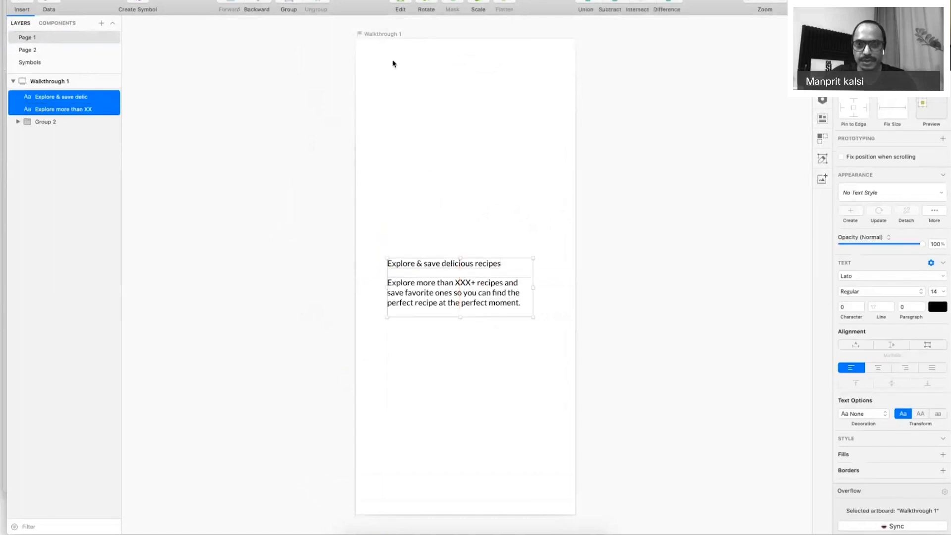
left_click_drag(379, 36, 617, 42)
key("Delete")
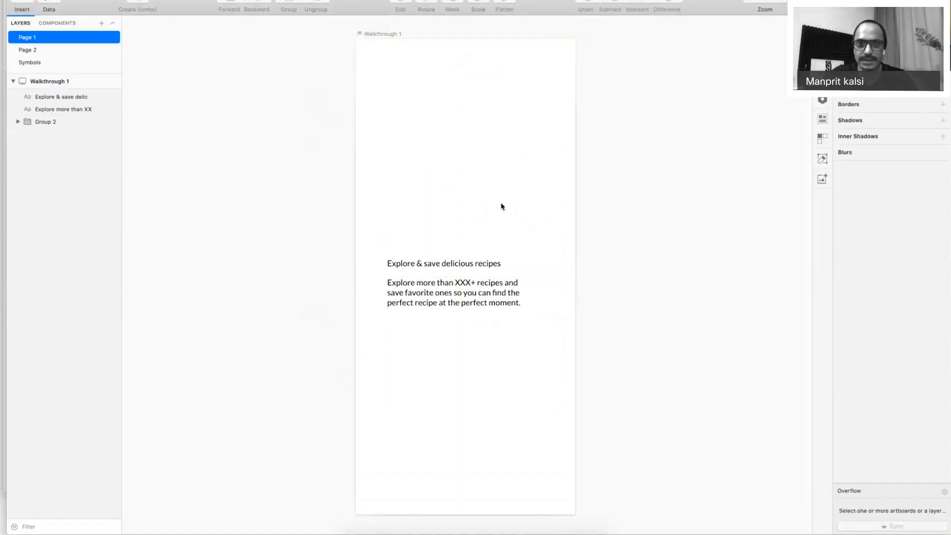
Move the heading and description together lower on the Walkthrough 1 artboard.
left_click(457, 264)
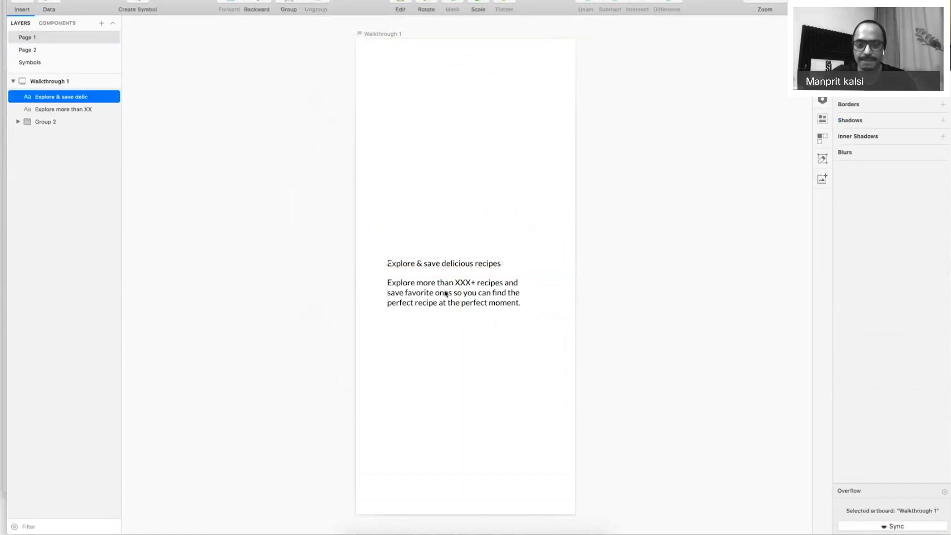
left_click(445, 293, "shift")
left_click_drag(445, 293, 444, 389)
left_click(610, 356)
scroll(578, 238, "down", 2)
scroll(582, 231, "up", 2)
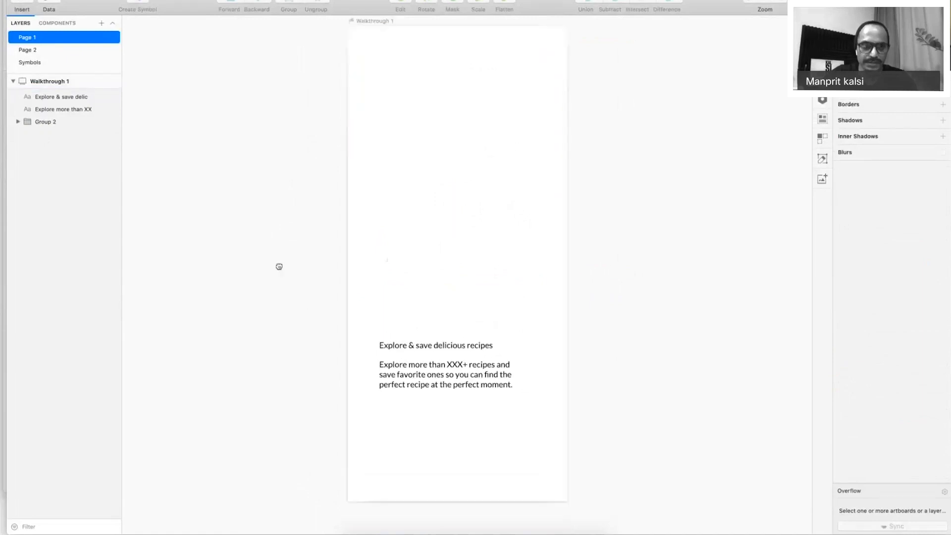
scroll(277, 265, "down", 1)
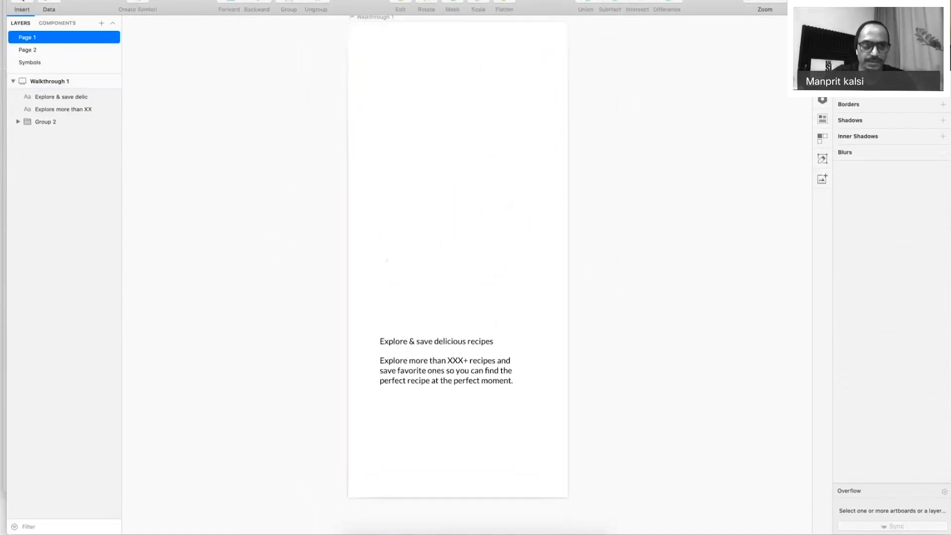
left_click(22, 5)
Draw a rounded rectangle over the artboard's lower half with square bottom corners.
mouse_move(99, 11)
left_click(156, 34)
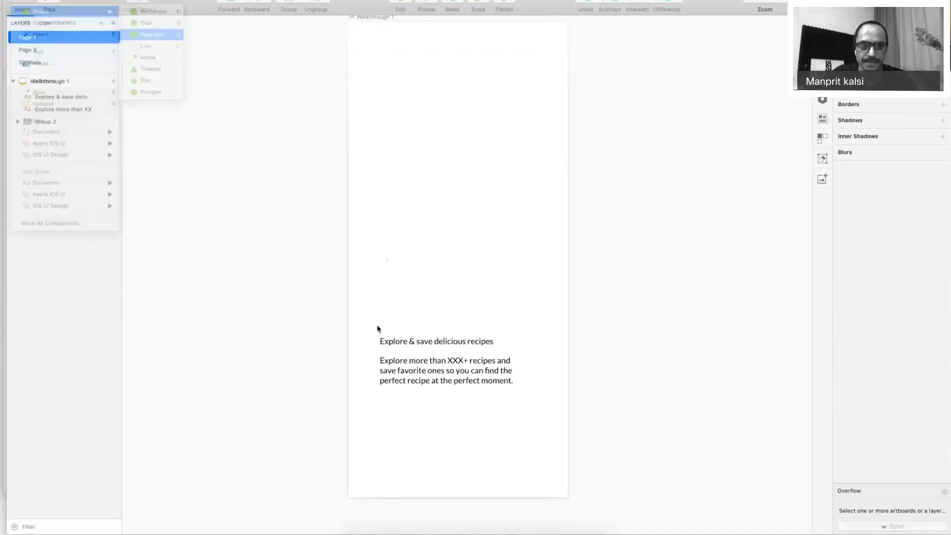
left_click_drag(348, 306, 567, 497)
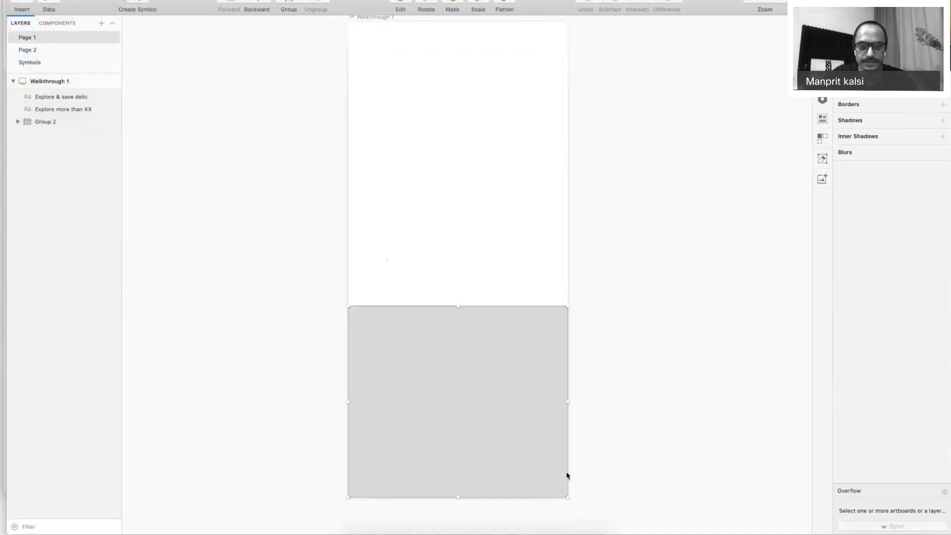
key("Return")
left_click(567, 497)
left_click(348, 497, "shift")
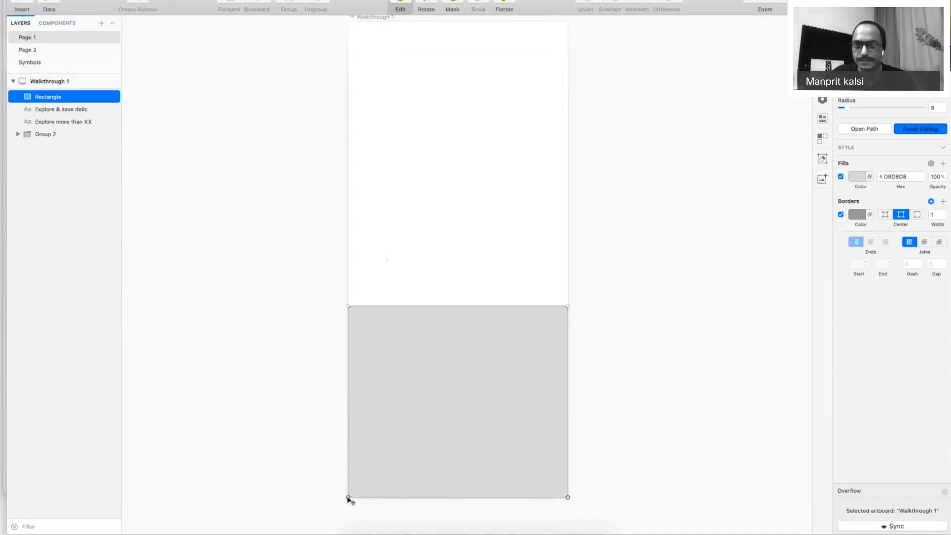
left_click_drag(847, 107, 837, 107)
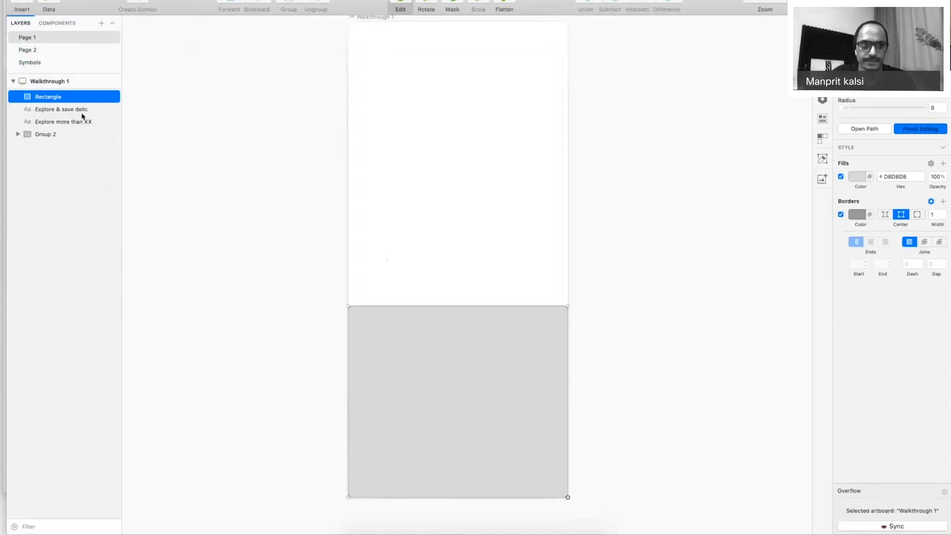
Move the heading and body text layers above the card in the Layers list.
left_click(47, 123)
left_click(59, 110, "shift")
left_click_drag(59, 110, 73, 94)
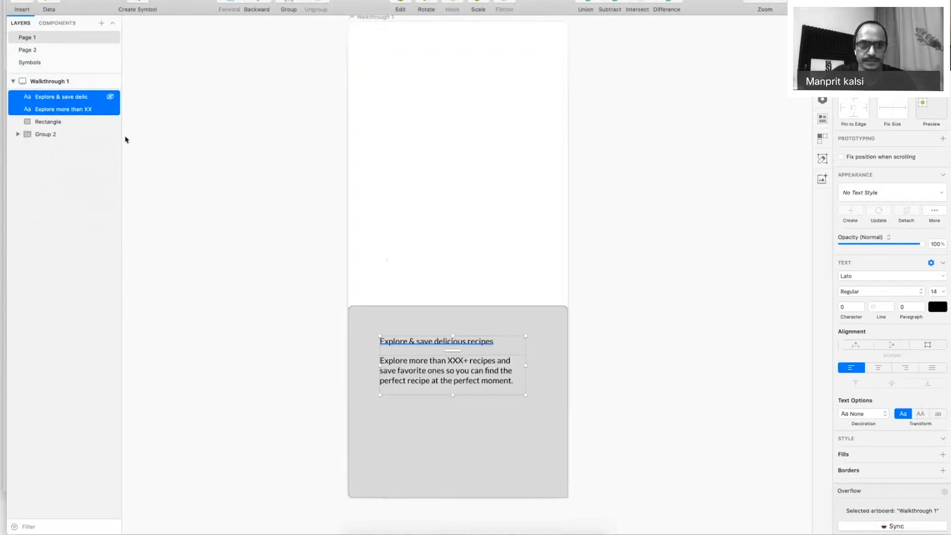
Round the card's top corners to 44 and turn off its border.
left_click(378, 314)
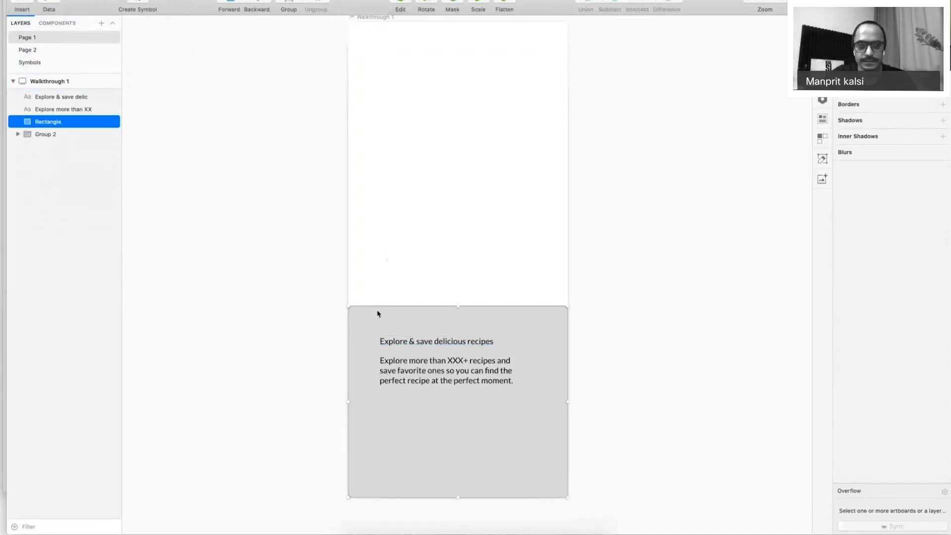
double_click(378, 314)
left_click_drag(849, 110, 876, 109)
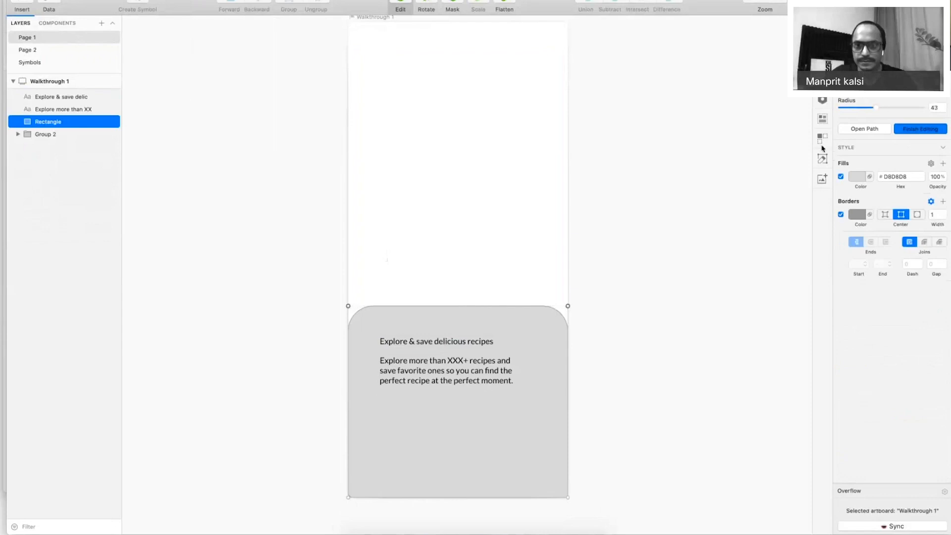
left_click(840, 214)
left_click(512, 247)
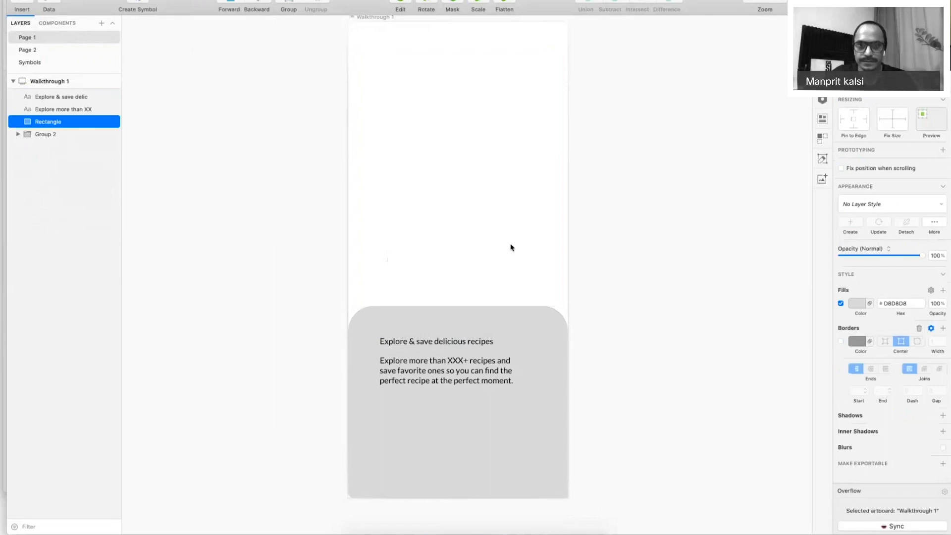
scroll(511, 247, "up", 3)
left_click(388, 98)
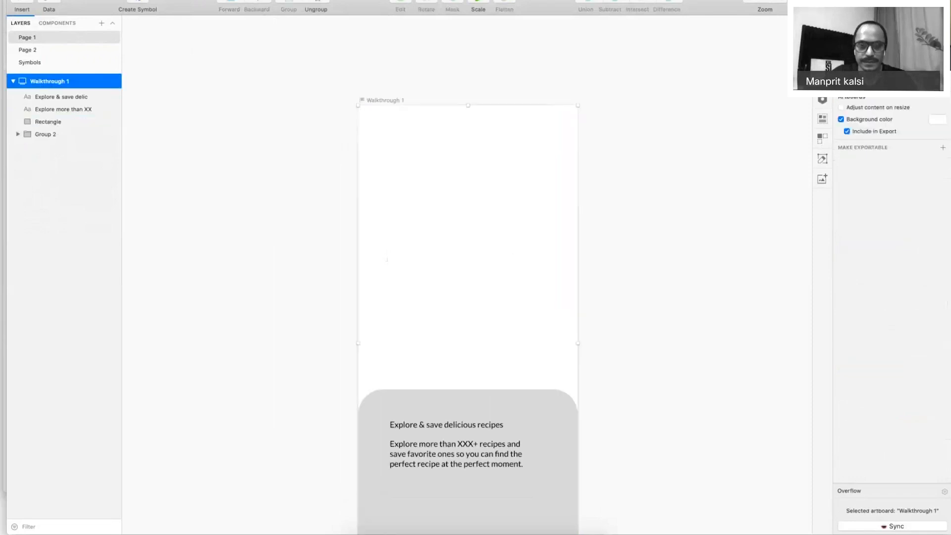
key("super+Tab")
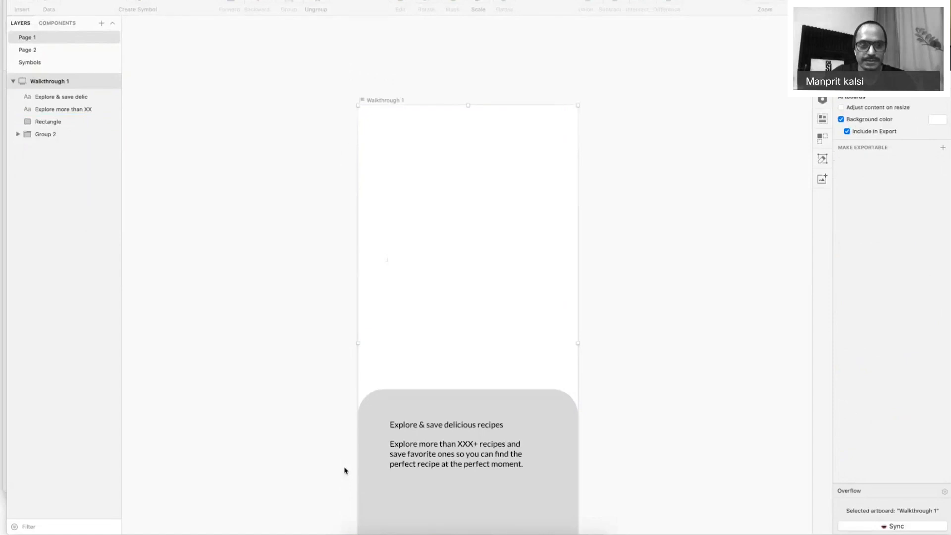
Open the Cooking folder in a new Finder window and select its first photo.
key("super+n")
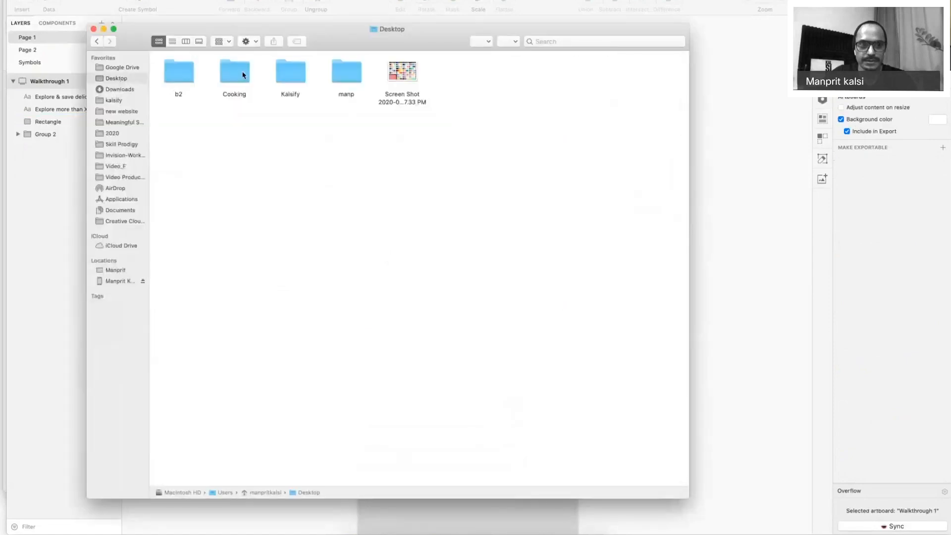
double_click(243, 75)
left_click(184, 70)
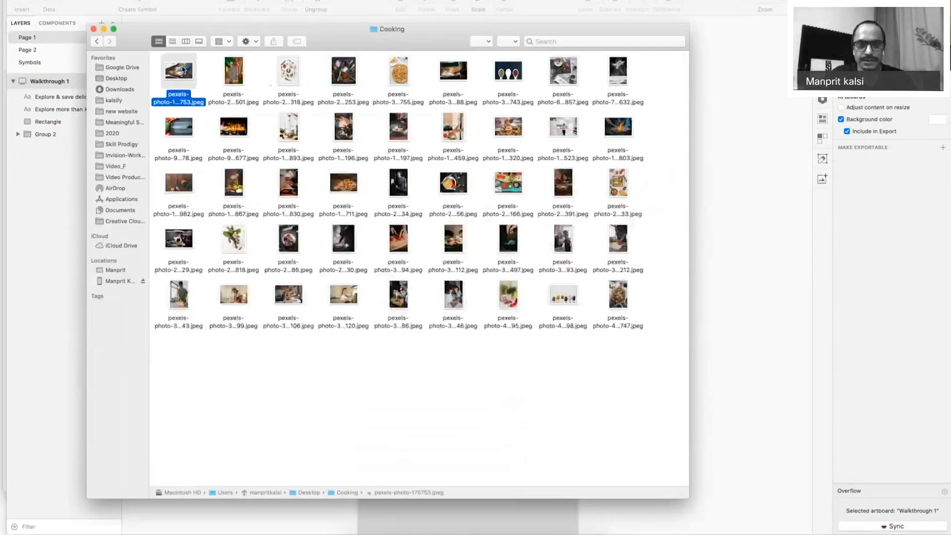
Preview photos until the flour-hands shot and place pexels-photo-784632 on Walkthrough 1.
key("space")
key("Right")
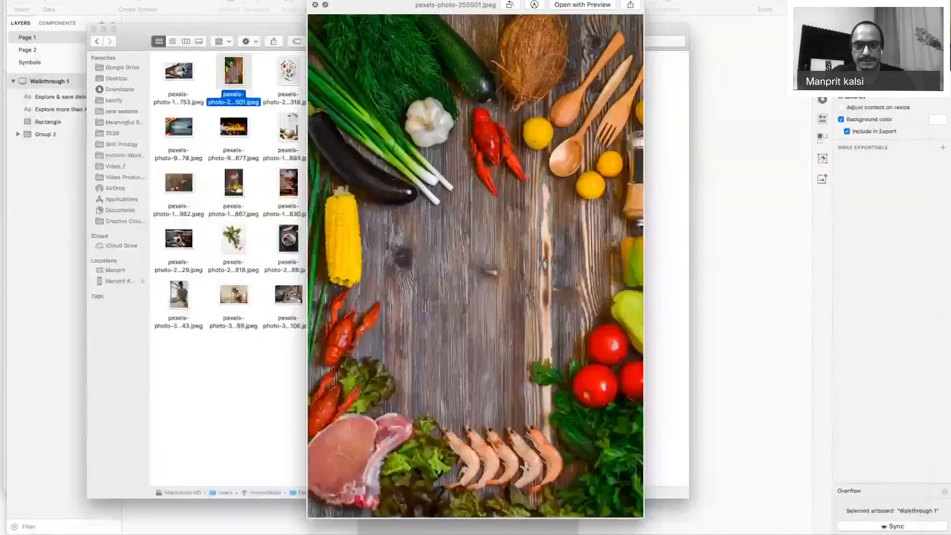
key("Right")
key("Right")
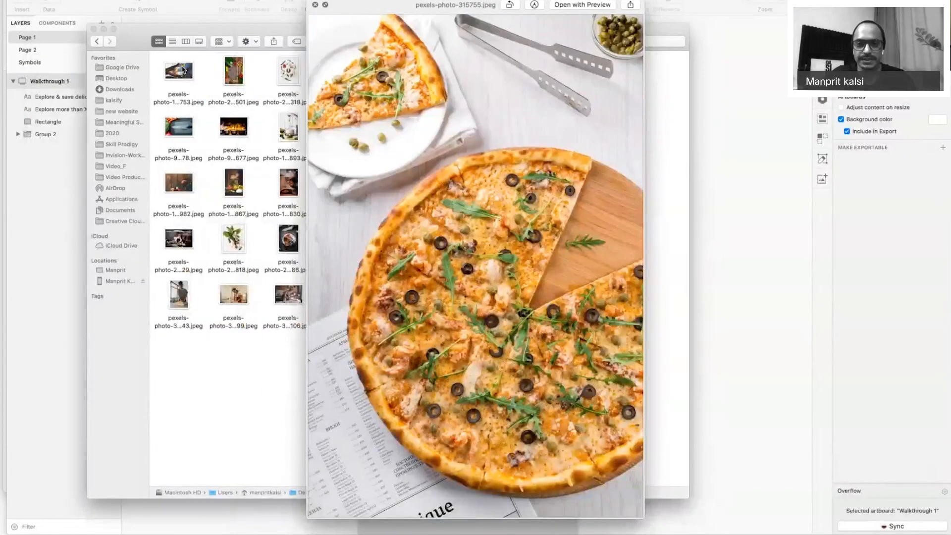
key("Right")
key("Right")
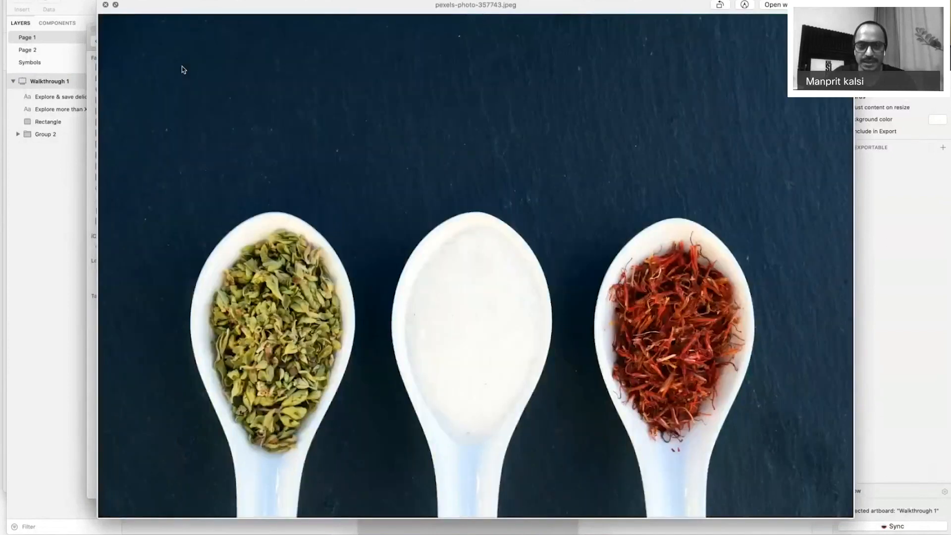
key("Right")
key("Right")
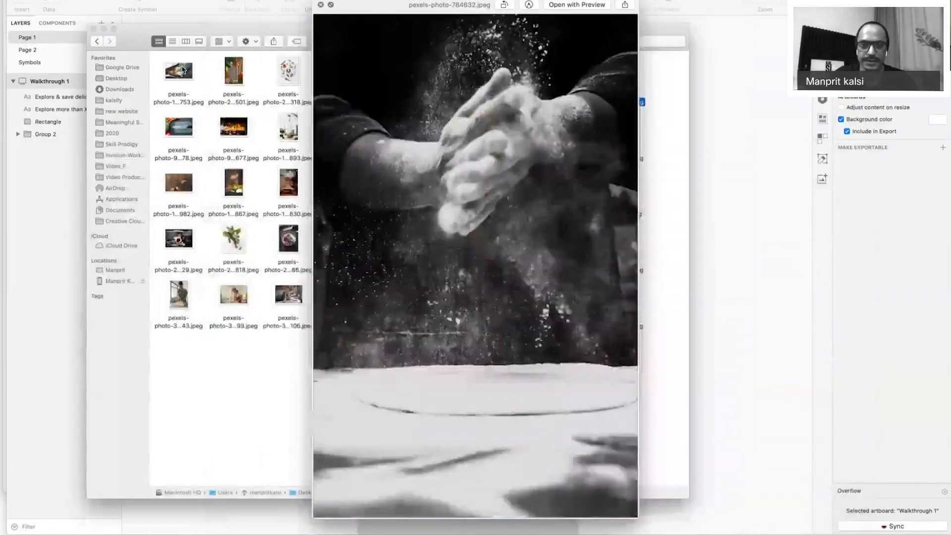
key("space")
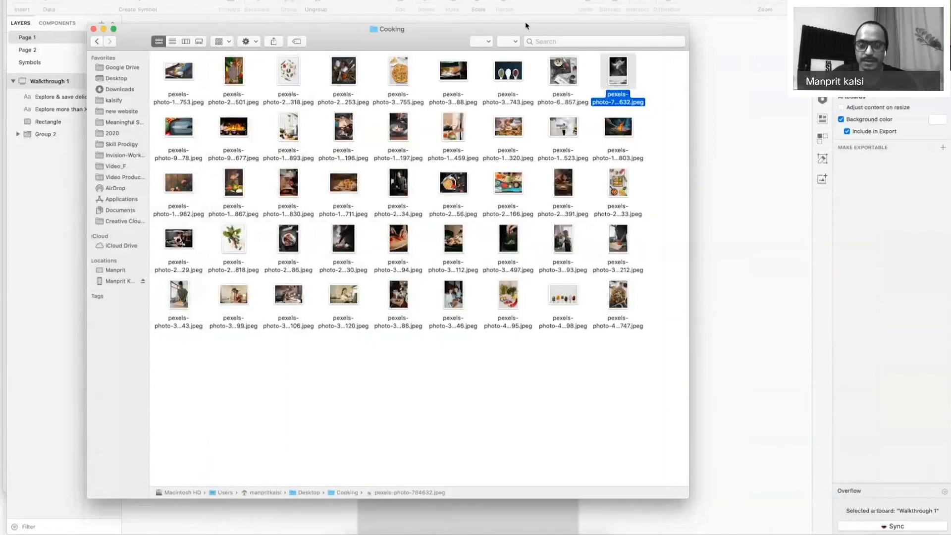
key("Return")
Align the flour photo to the artboard's top edge and move its layer behind the card.
left_click_drag(451, 246, 450, 221)
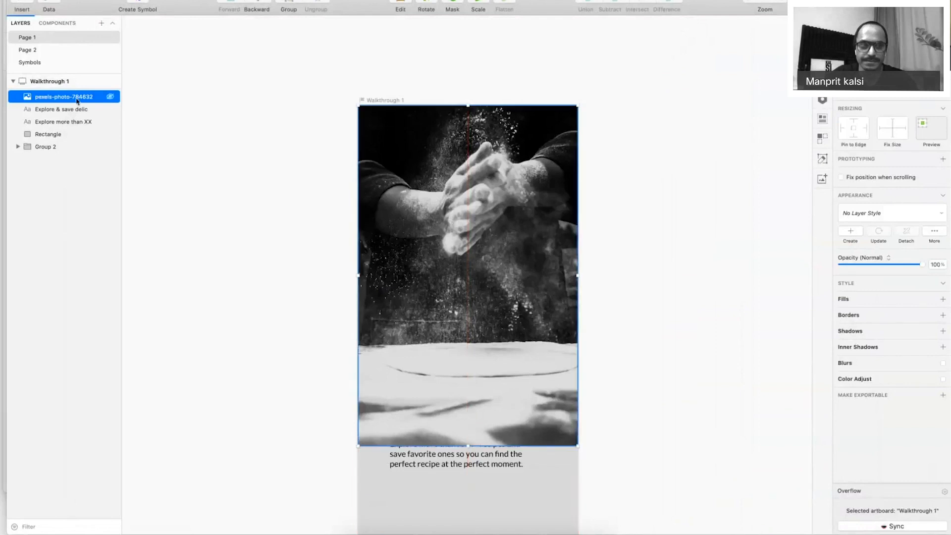
left_click_drag(77, 101, 74, 141)
scroll(644, 381, "down", 4)
Try several card fill colours, then settle on white FFFFFF.
left_click(495, 436)
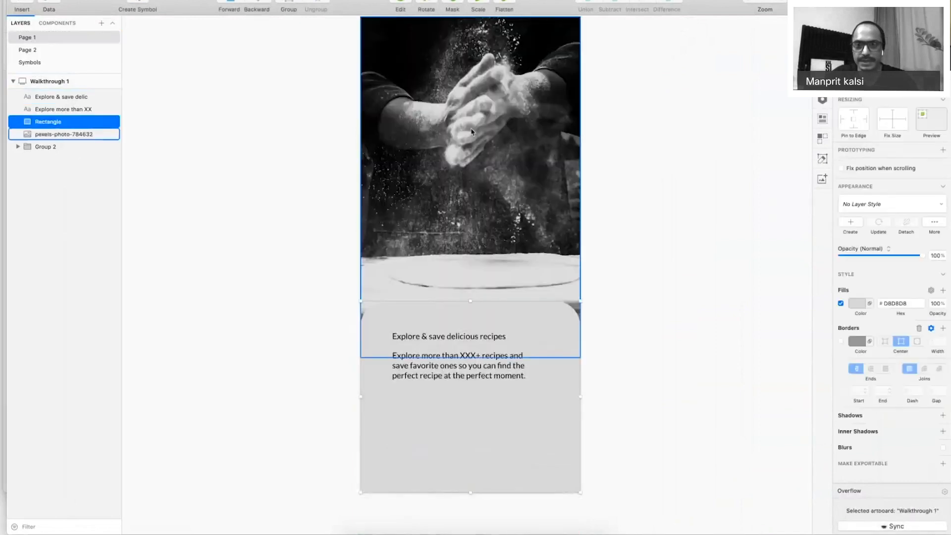
left_click(857, 303)
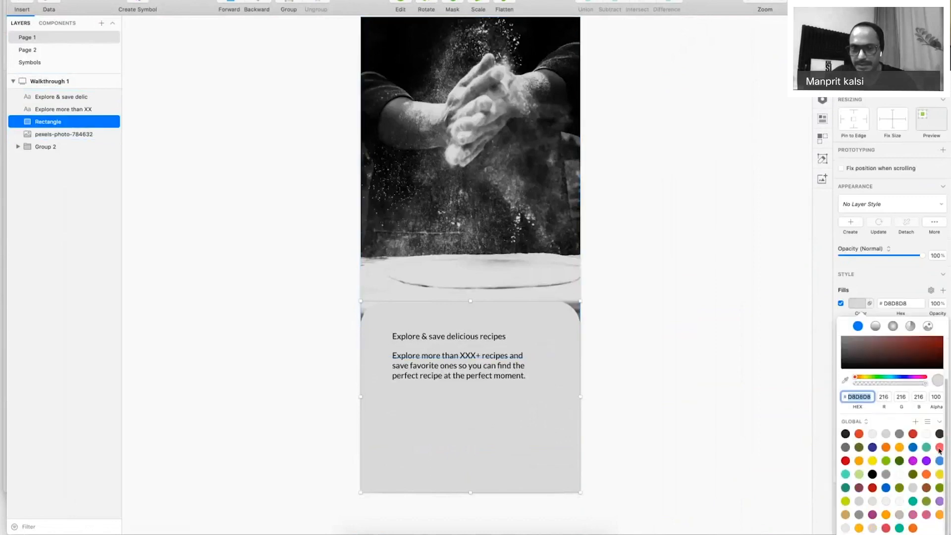
left_click(940, 447)
left_click(899, 447)
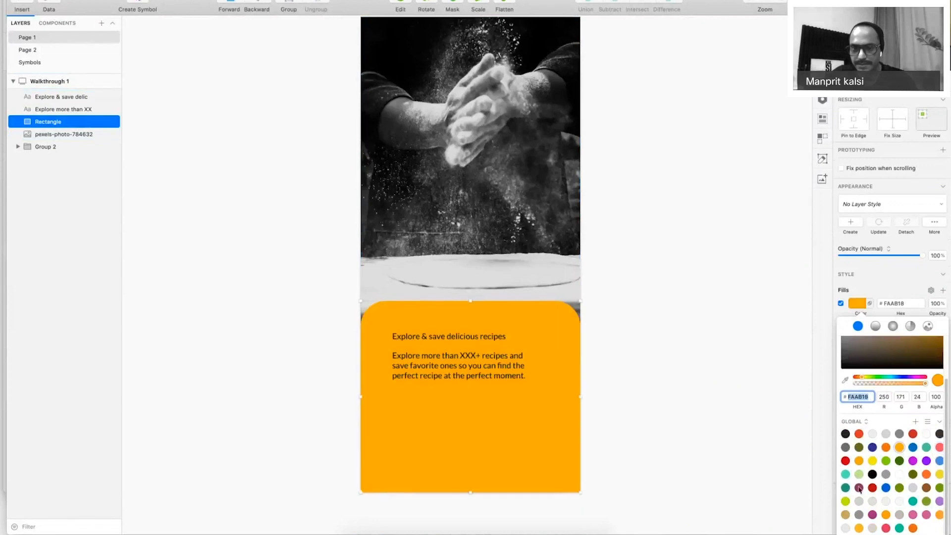
left_click(859, 488)
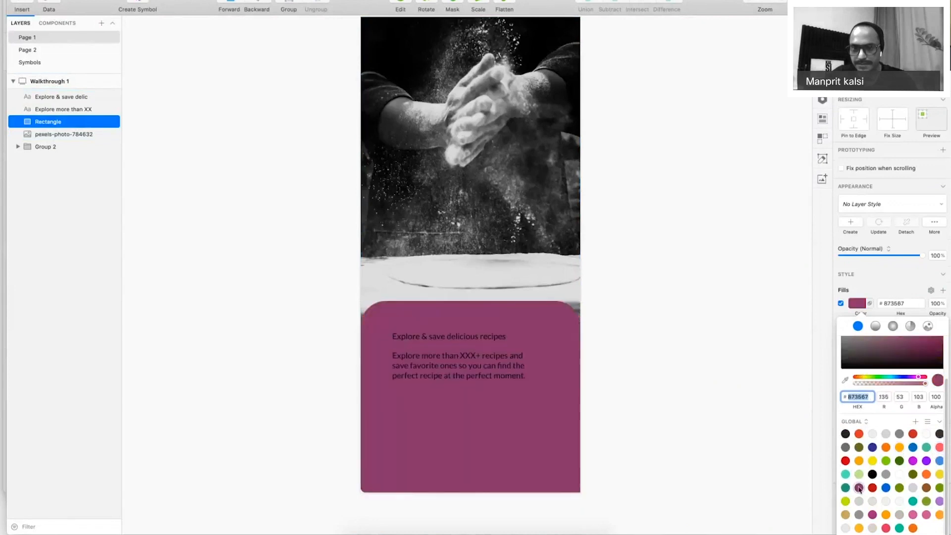
left_click(859, 435)
left_click(859, 489)
left_click(899, 474)
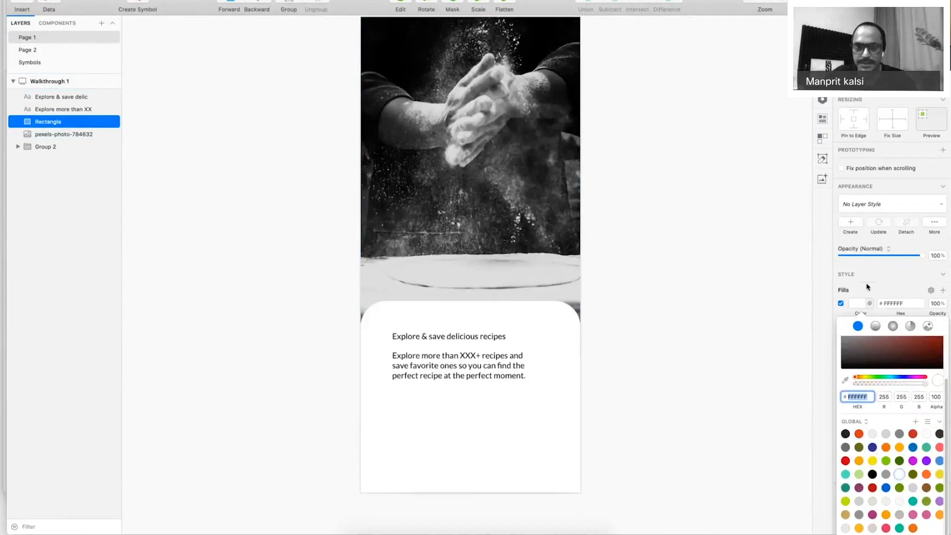
left_click(469, 210)
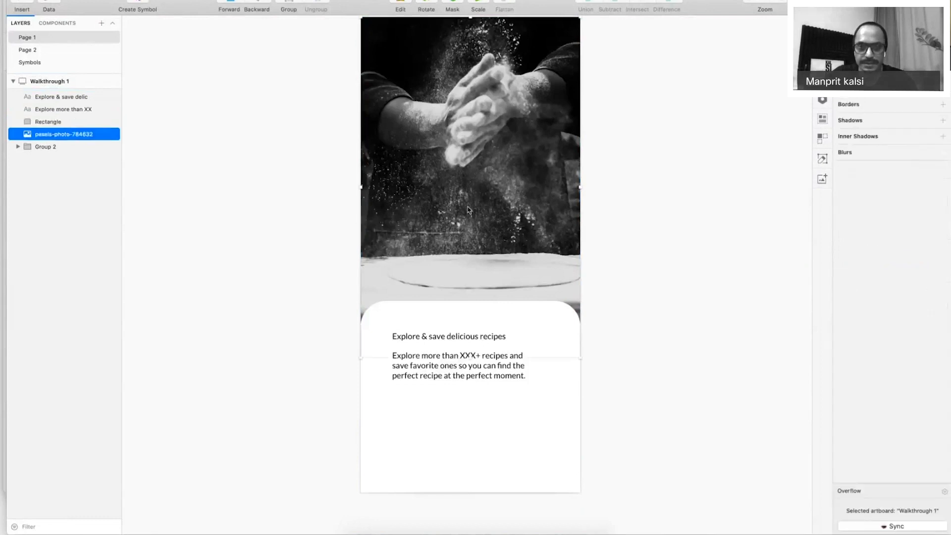
key("super+Tab")
Browse the Cooking folder photos in Quick Look and pick the grilled-skewers photo pexels-photo-2641886.
left_click(618, 295)
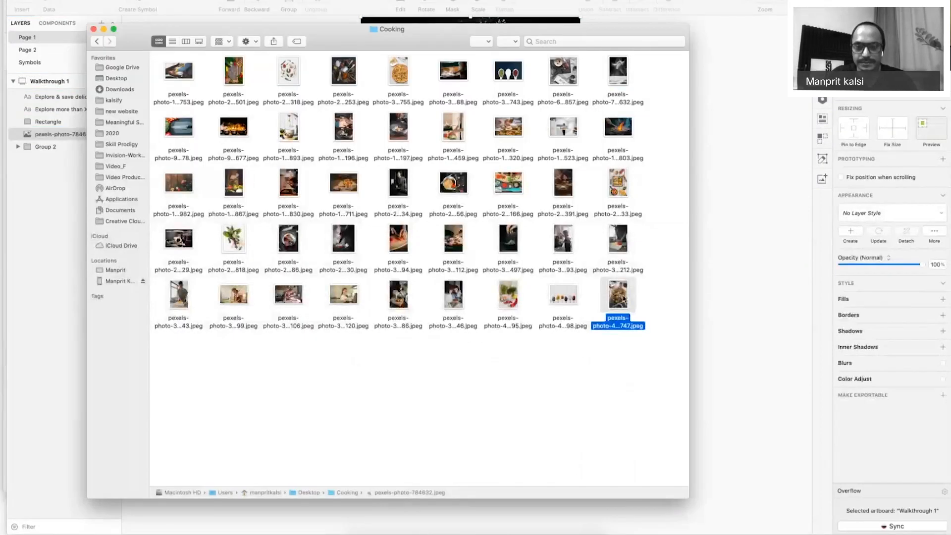
key("space")
key("Left")
key("Left")
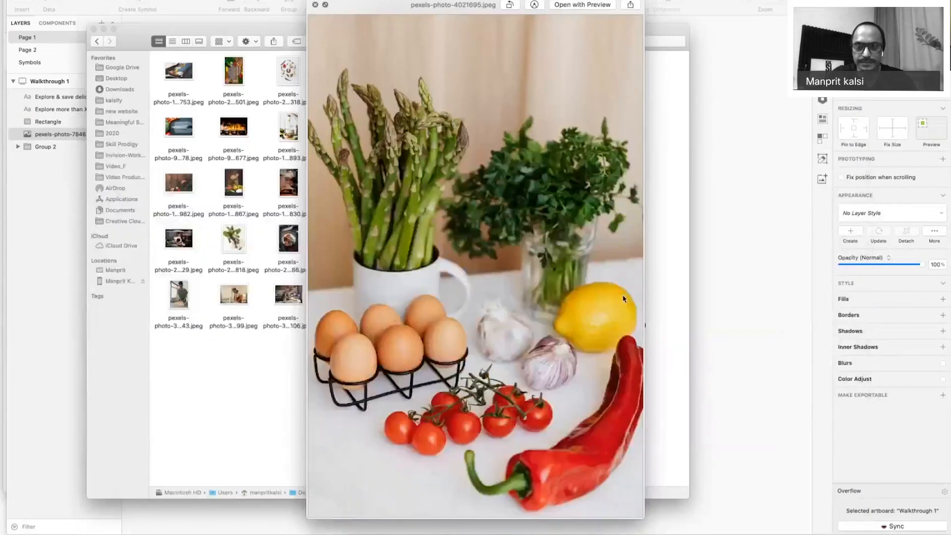
key("Left")
key("Left")
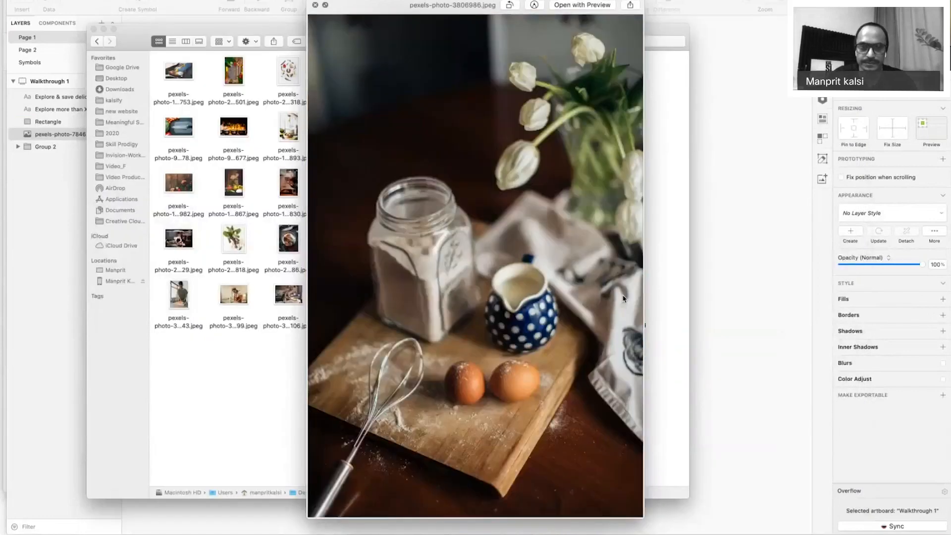
key("Left")
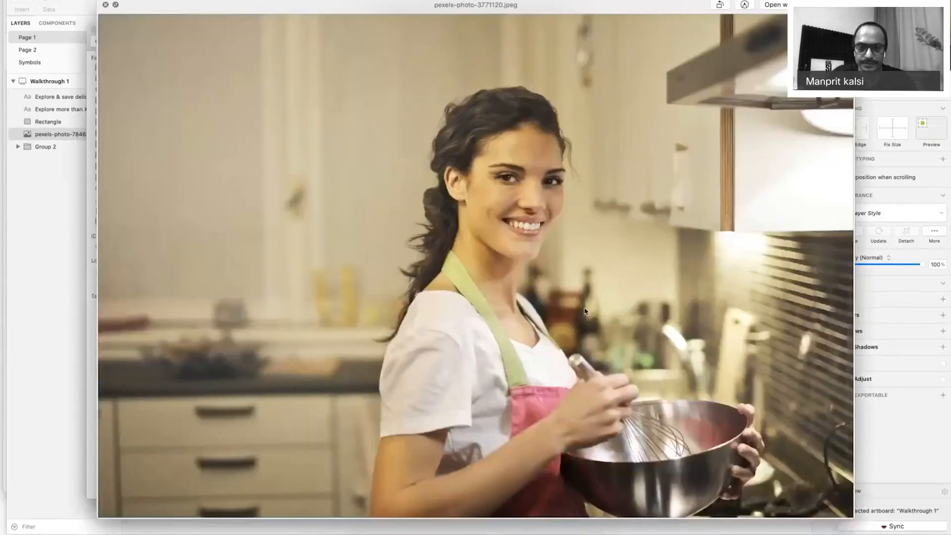
key("Left")
key("Left")
key("Left")
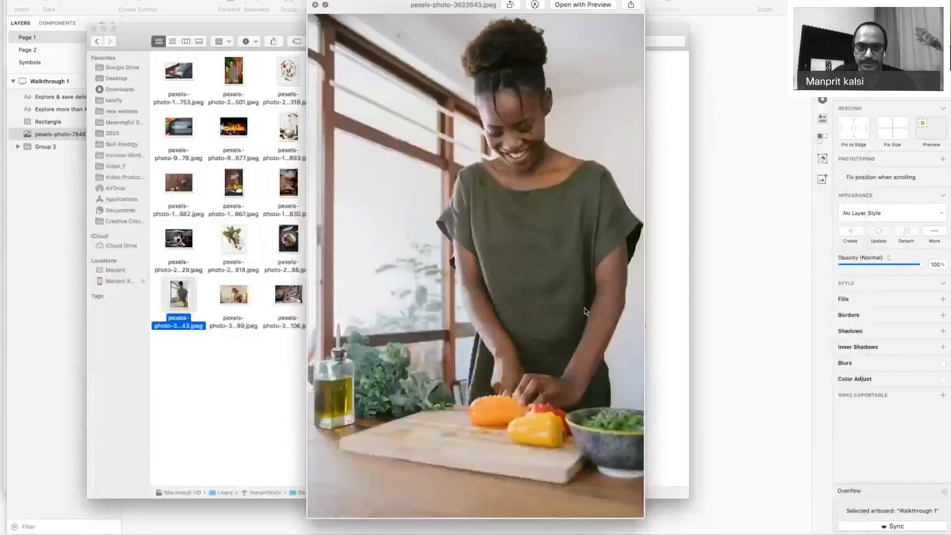
key("Up")
key("Right")
key("Right")
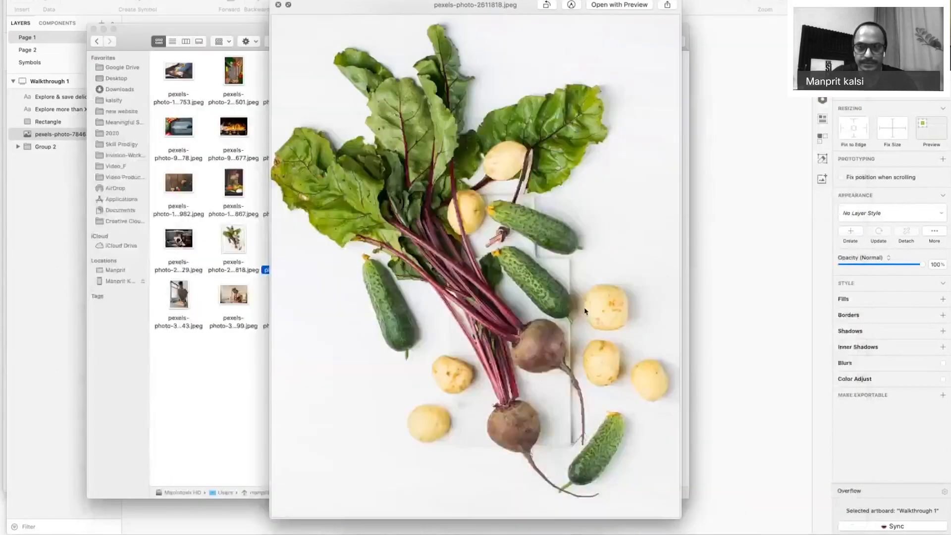
key("space")
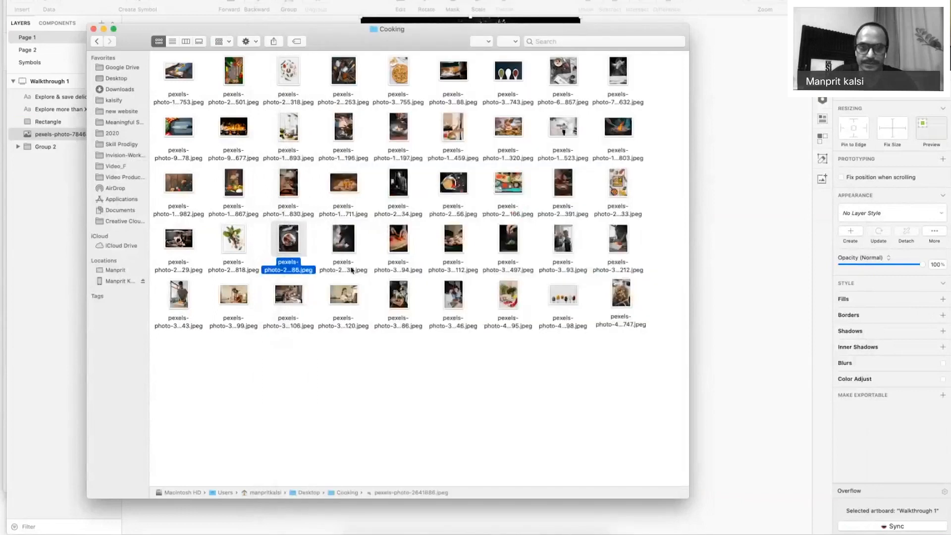
Drop the skewers photo onto the artboard, move it up and enlarge it to 419 × 587.
left_click_drag(287, 243, 450, 203)
left_click_drag(573, 163, 565, 265)
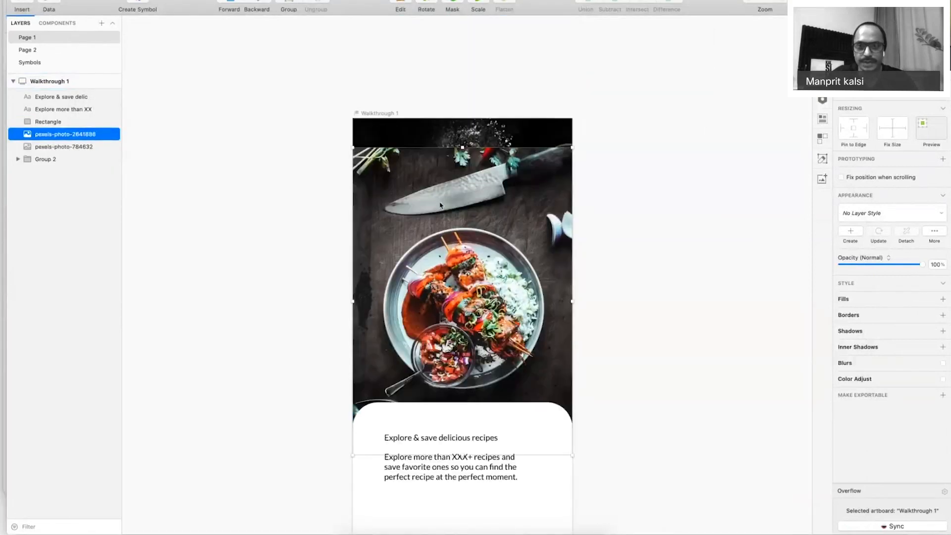
left_click_drag(572, 422, 627, 303)
left_click(458, 301)
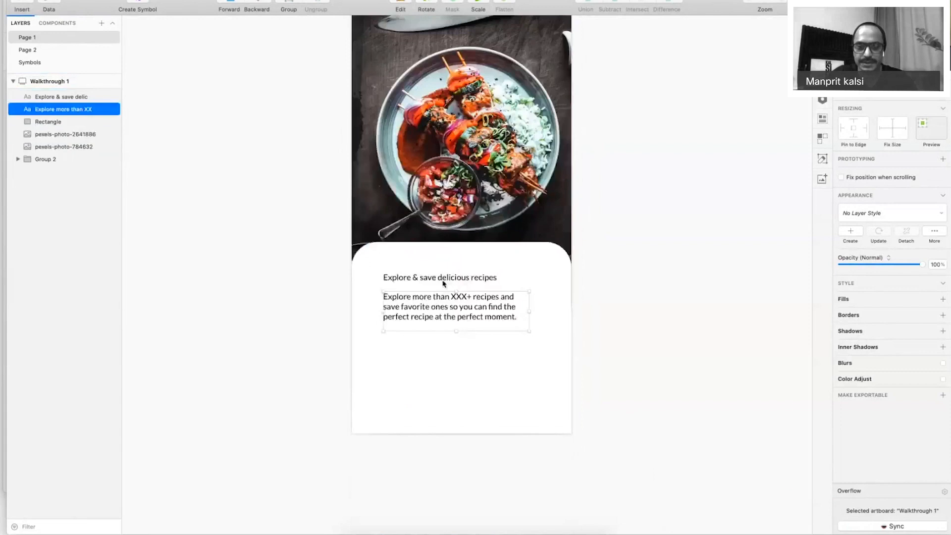
Move the heading and body text lower on the card.
left_click(453, 281, "shift")
left_click_drag(457, 281, 458, 319)
double_click(458, 318)
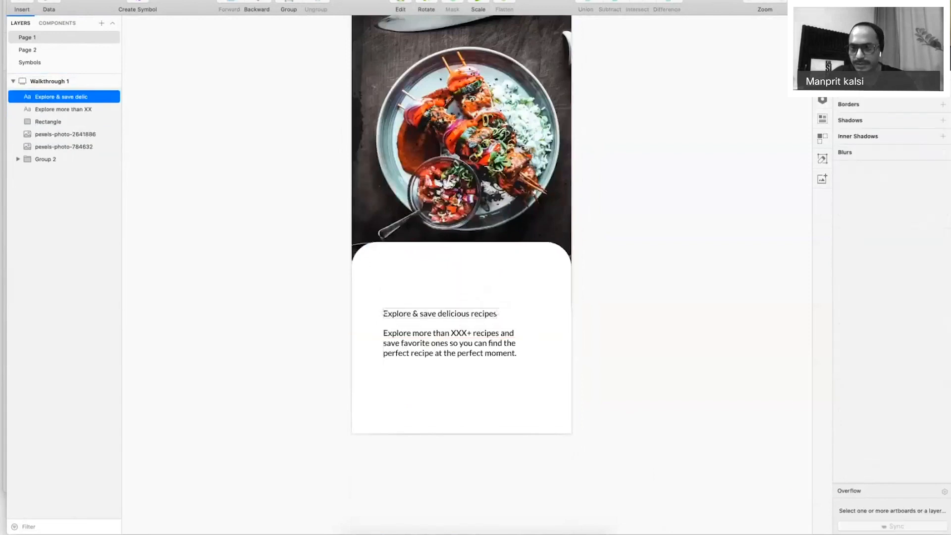
Set the heading font to Proxima Nova Bold at size 32.
left_click(877, 261)
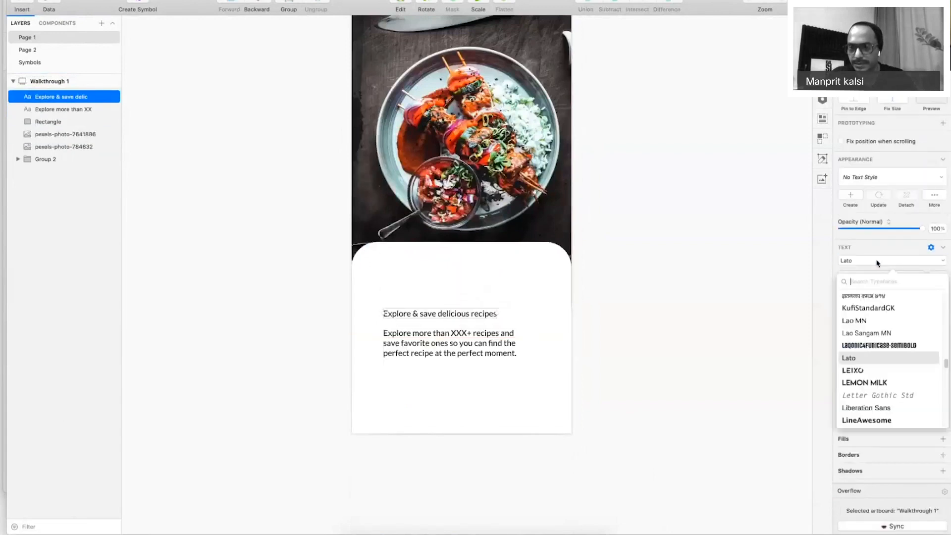
type("prox")
key("Down")
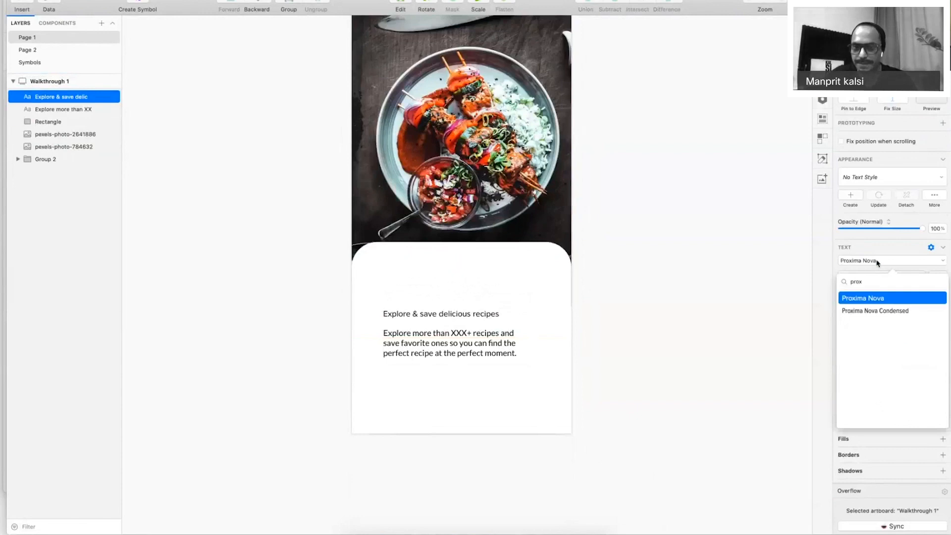
key("Return")
left_click(868, 278)
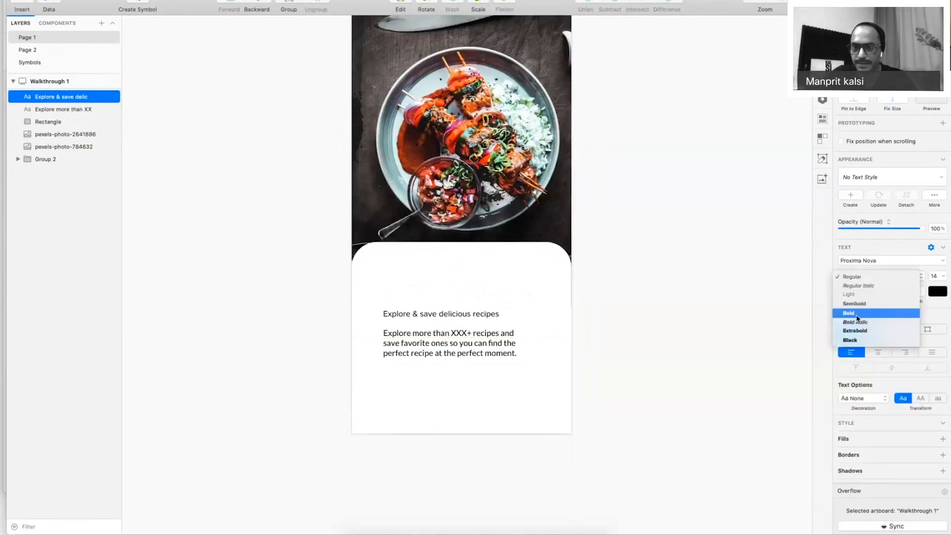
left_click(858, 313)
left_click(934, 276)
type("32")
key("Return")
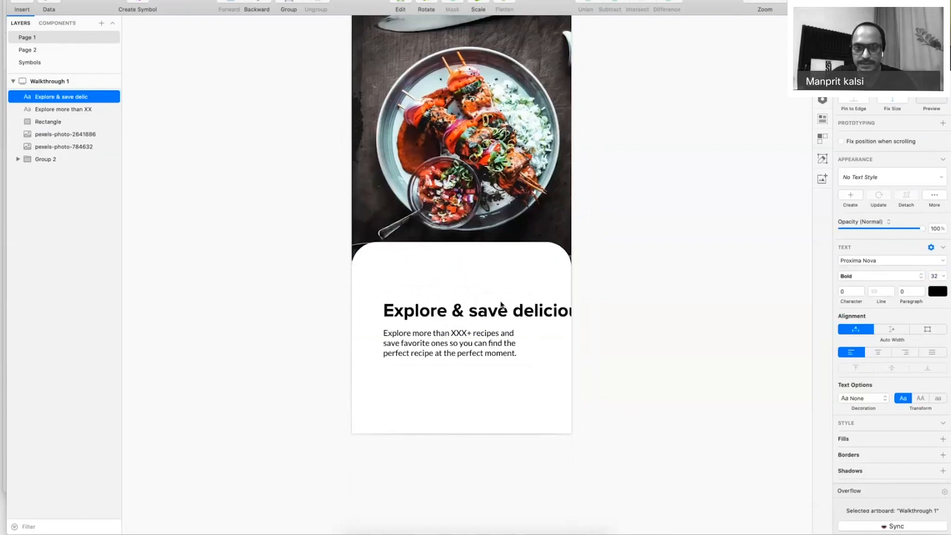
Move the heading up-left, narrow it to wrap onto two lines, and set size 28 with line spacing 30.
left_click_drag(501, 306, 491, 283)
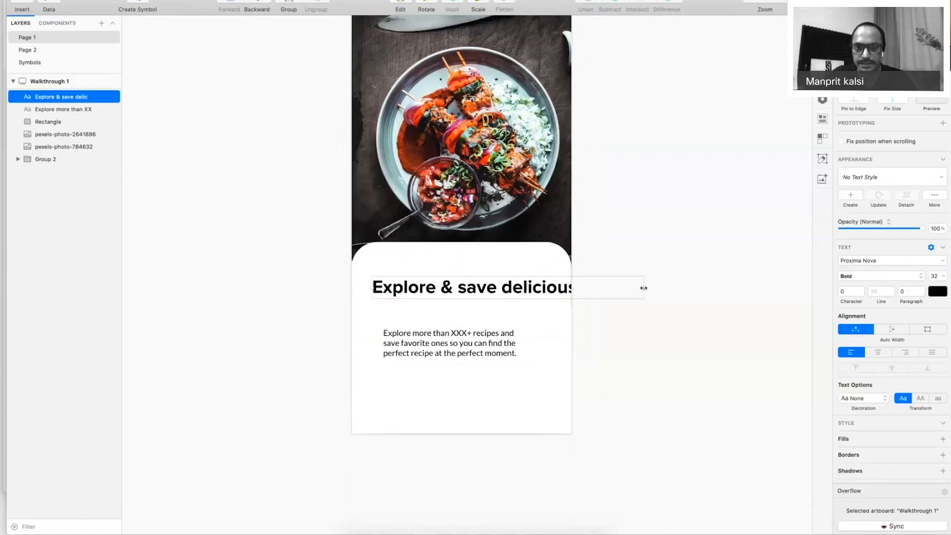
left_click_drag(643, 288, 550, 289)
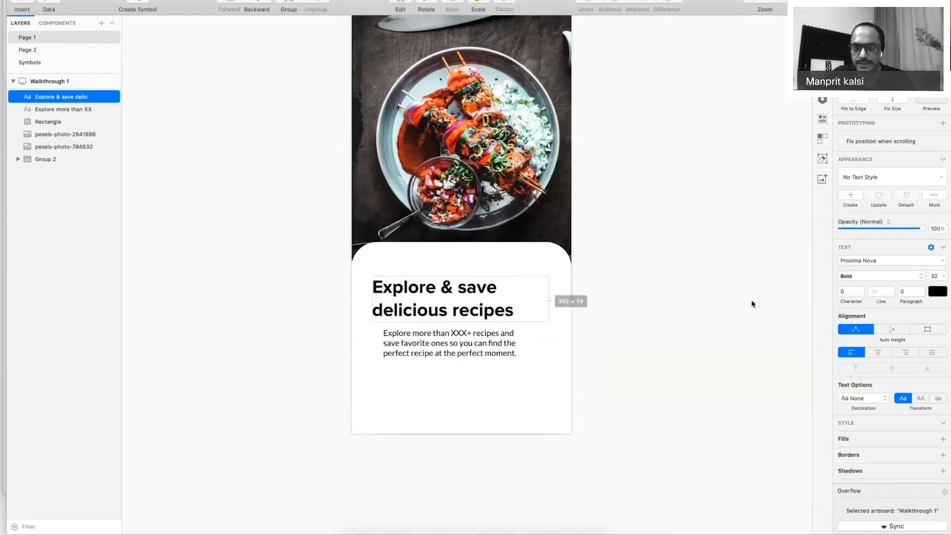
type("28")
key("Return")
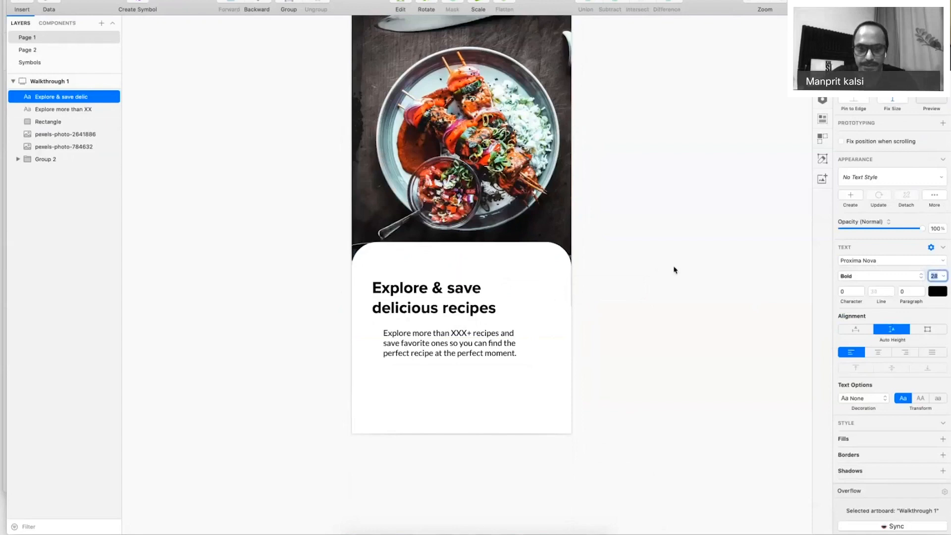
left_click(890, 295)
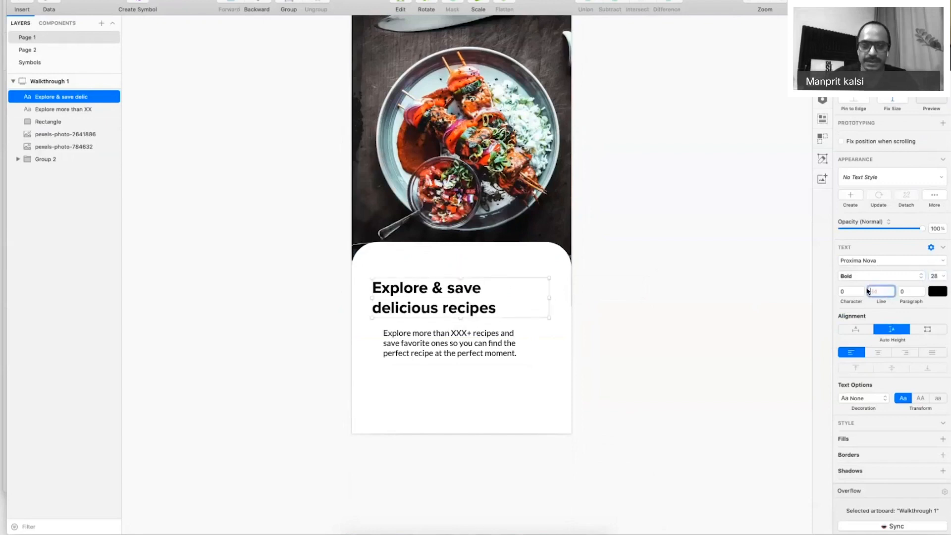
type("28")
key("Return")
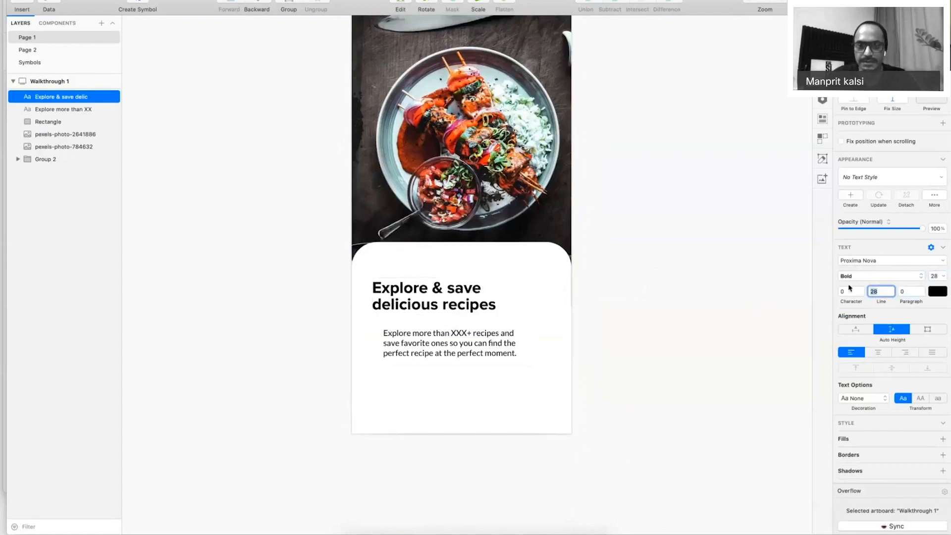
type("30")
key("Tab")
Align the body text with the heading's left edge and set its font to Proxima Nova.
left_click(643, 326)
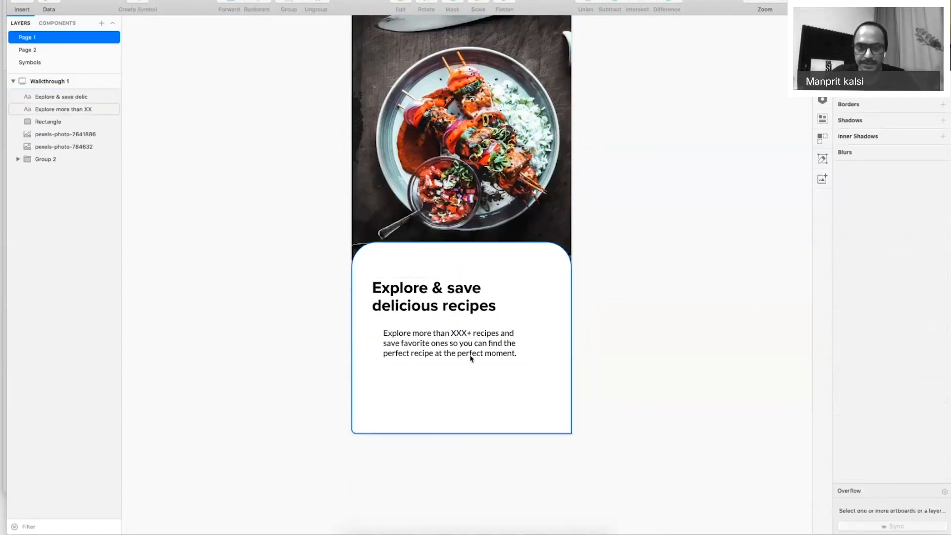
left_click_drag(470, 358, 460, 350)
left_click(904, 263)
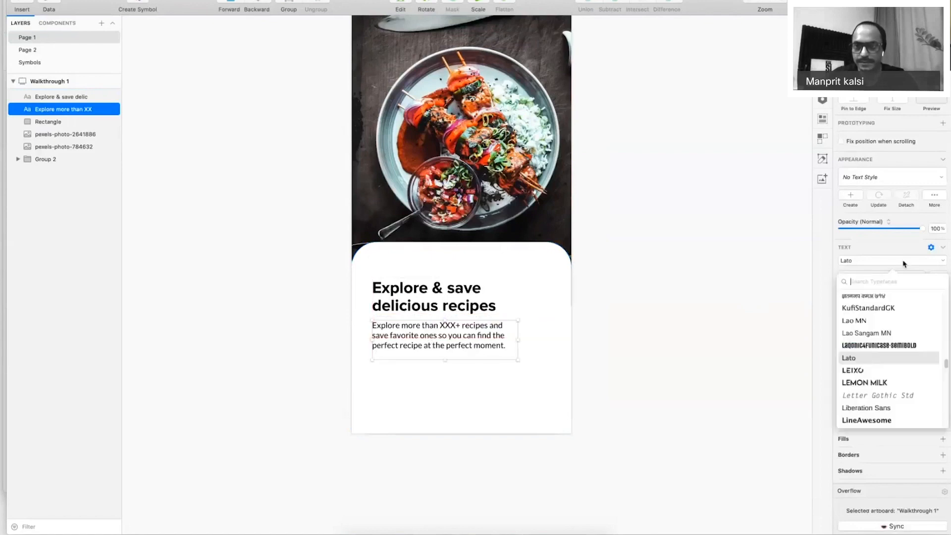
type("prox")
key("Down")
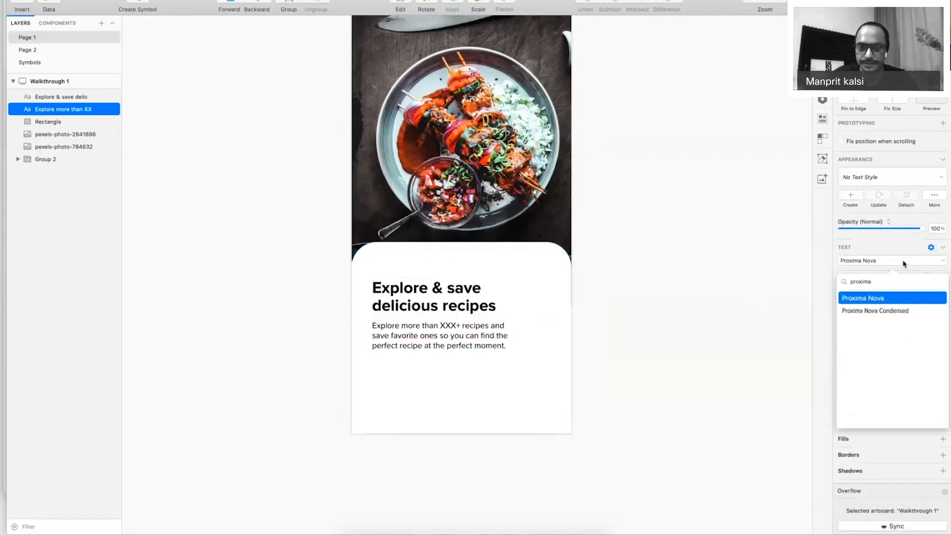
key("Return")
Set the body text line spacing to 20 and font size to 14.
left_click(868, 291)
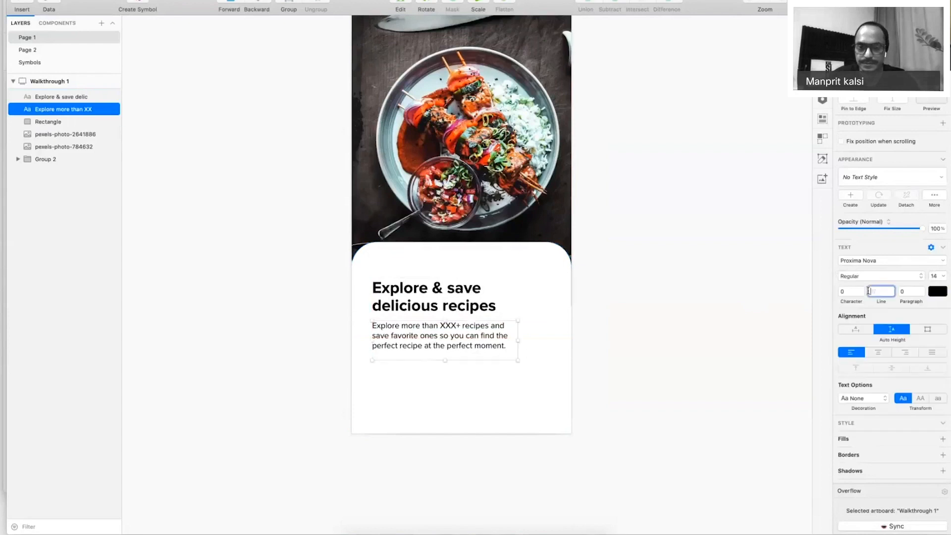
type("29")
key("Tab")
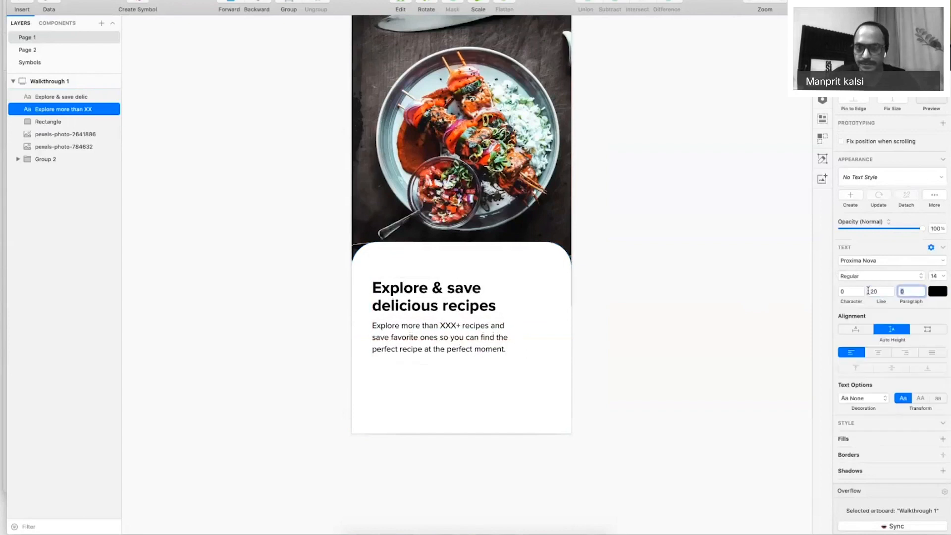
key("Tab")
type("16")
key("Tab")
key("shift+Tab")
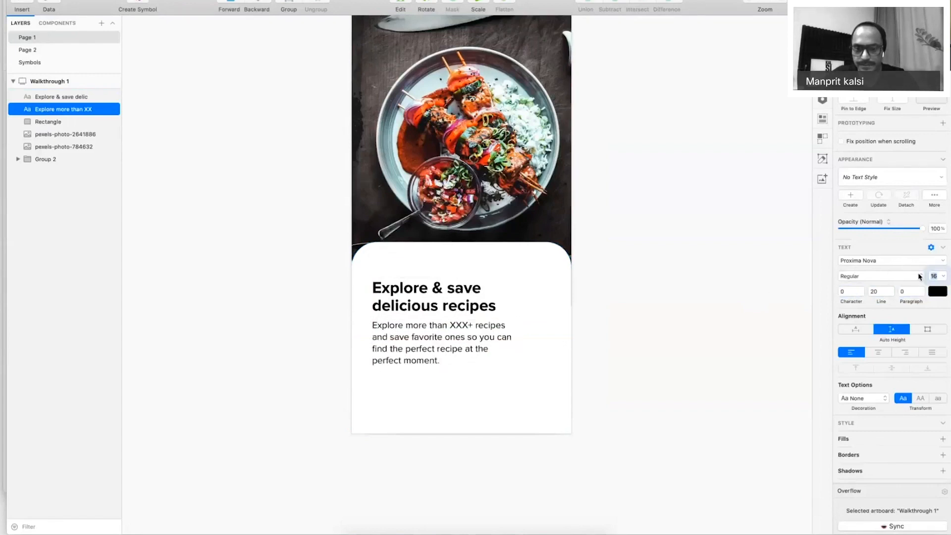
type("14")
key("Return")
Widen the body text box and colour the text dark grey #484848.
left_click_drag(517, 344, 540, 343)
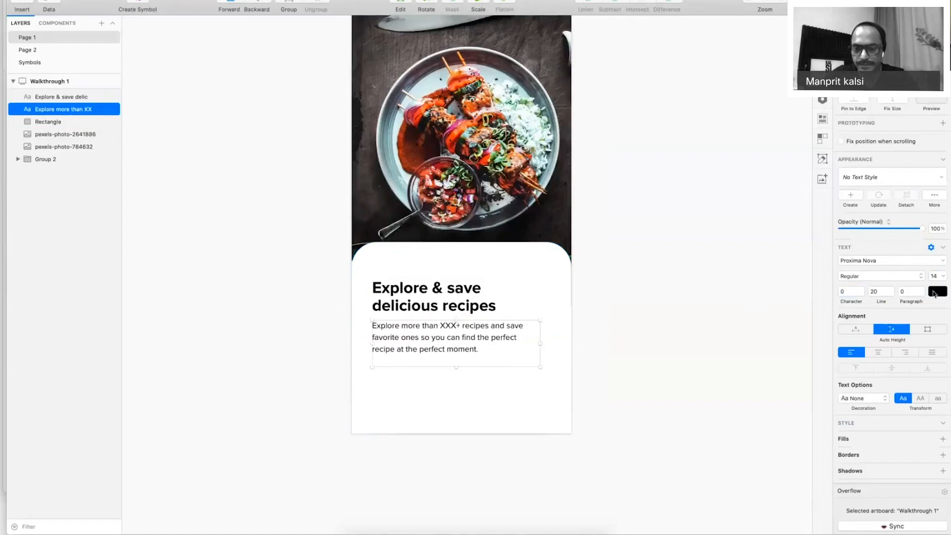
left_click(933, 294)
left_click(839, 372)
left_click_drag(837, 371, 837, 372)
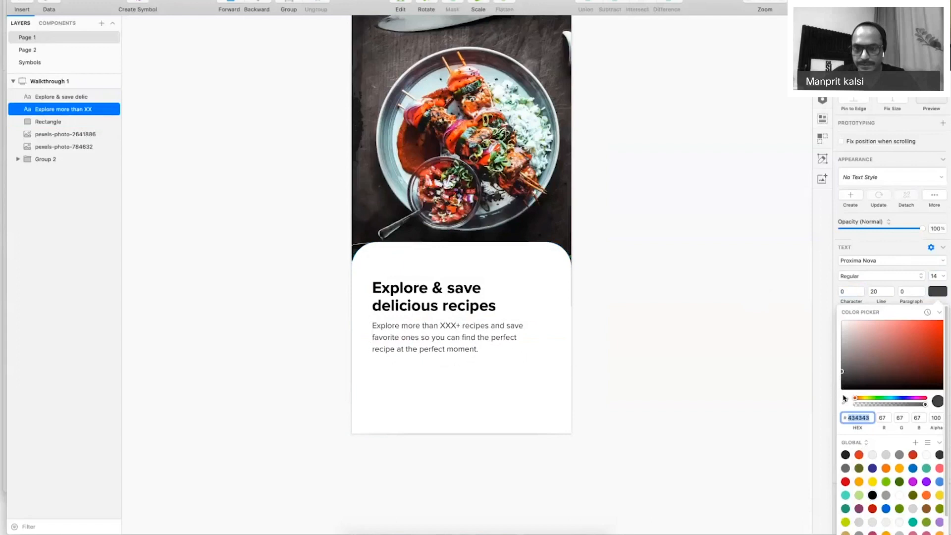
left_click(840, 371)
left_click(840, 371)
left_click(609, 251)
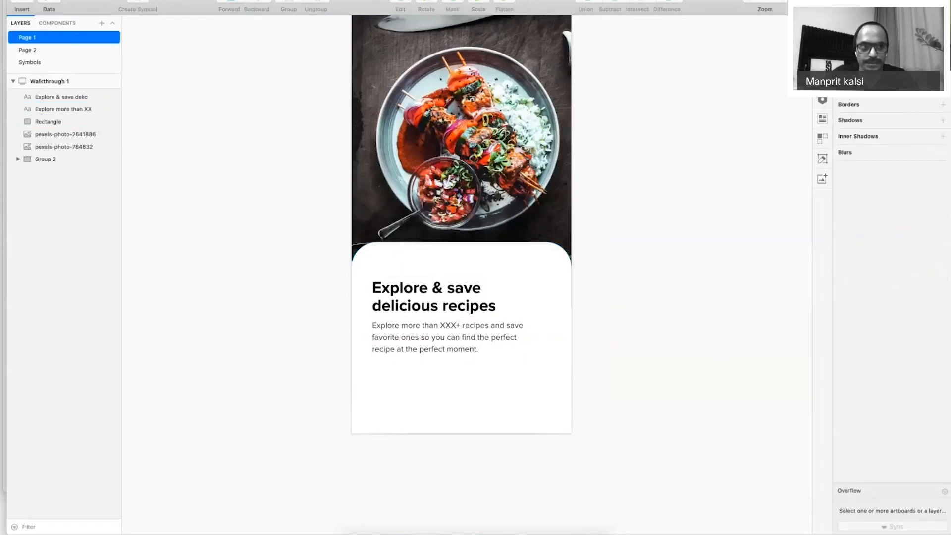
Draw a borderless 25 × 25 circle beside the artboard filled #484848, and duplicate it above.
left_click(19, 5)
mouse_move(39, 11)
left_click(148, 24)
left_click_drag(644, 141, 659, 153)
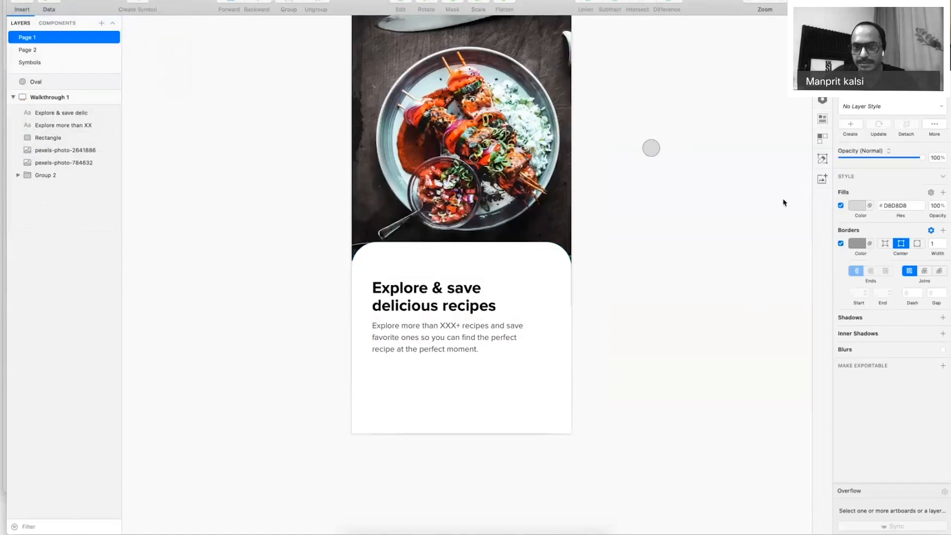
left_click(840, 243)
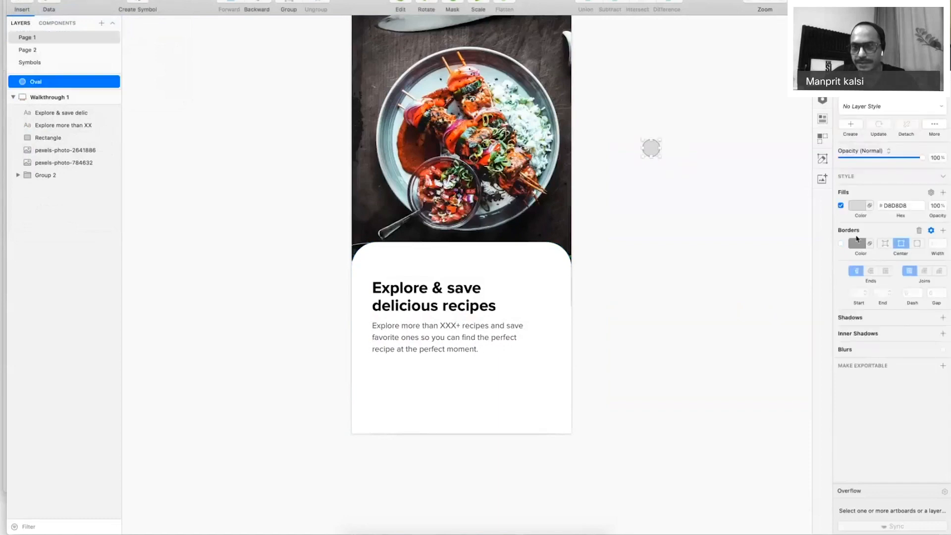
left_click(857, 205)
type("484848")
left_click(648, 148)
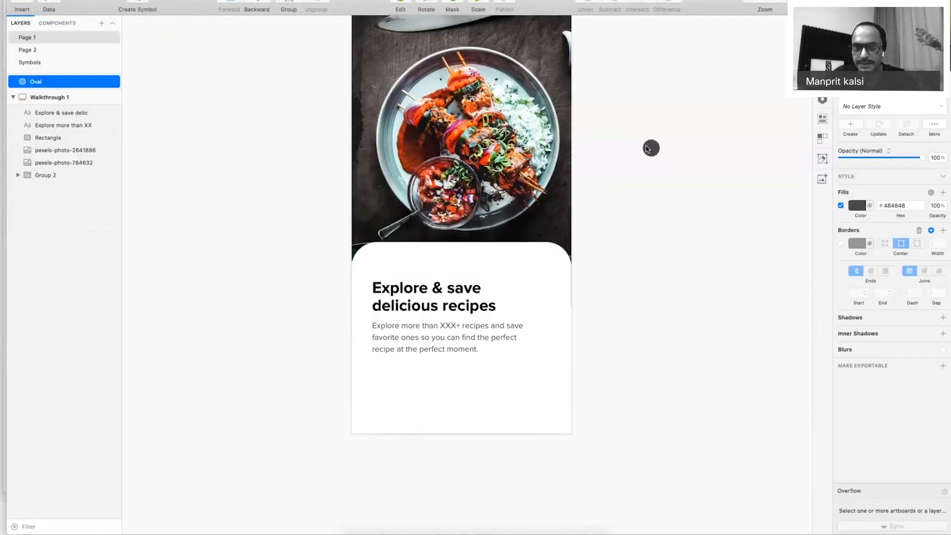
left_click_drag(647, 149, 647, 121)
Colour the heading text near-black 212121.
left_click(438, 291)
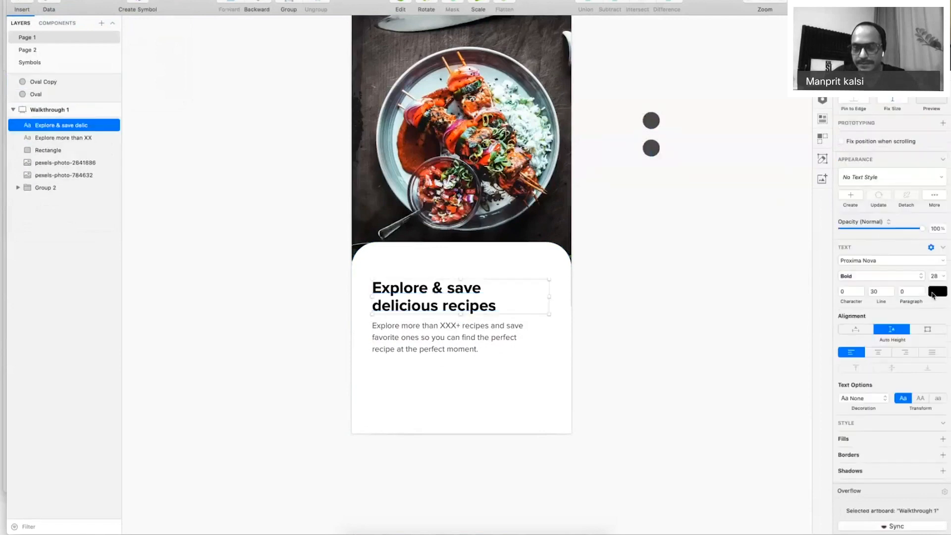
left_click(933, 293)
left_click(839, 380)
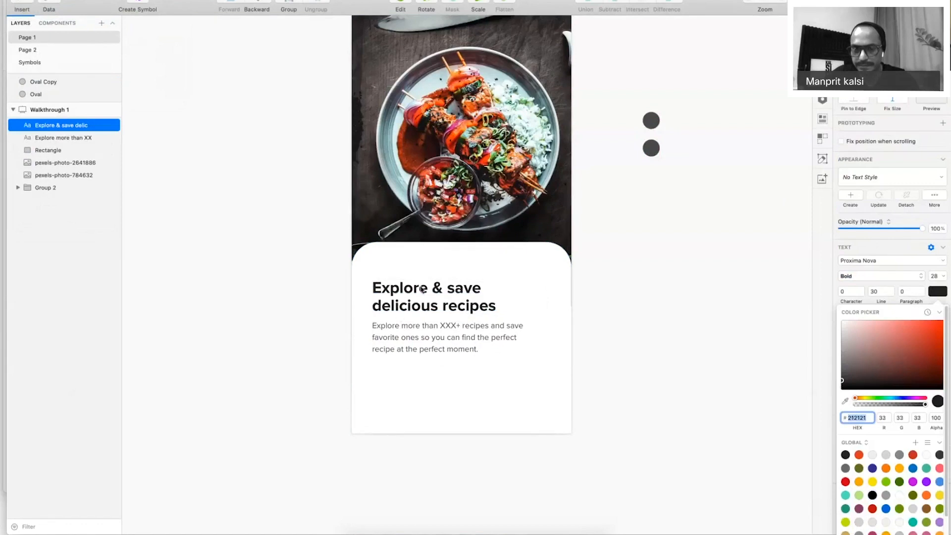
Fill the upper circle with 212121 and the lower circle with grey 696969.
left_click(651, 120)
left_click(859, 204)
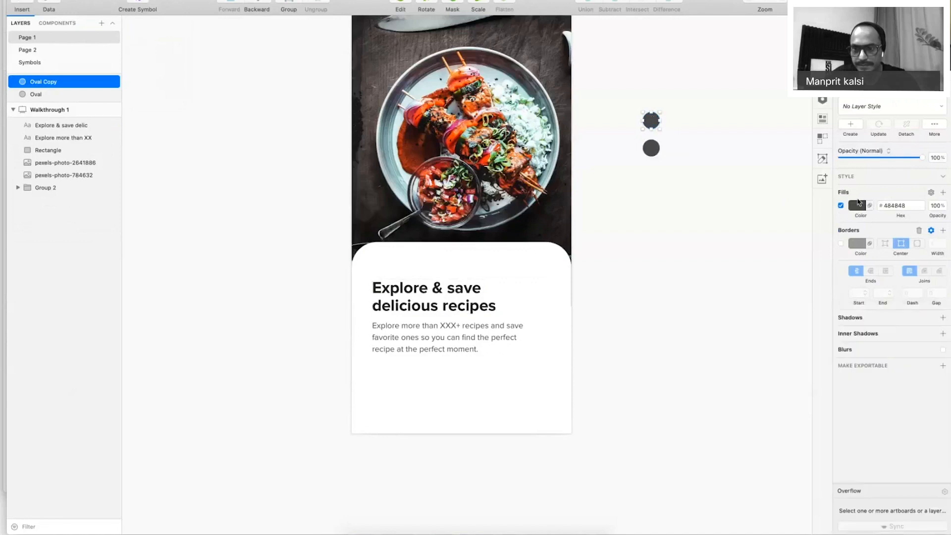
left_click(898, 205)
type("212121")
left_click(742, 180)
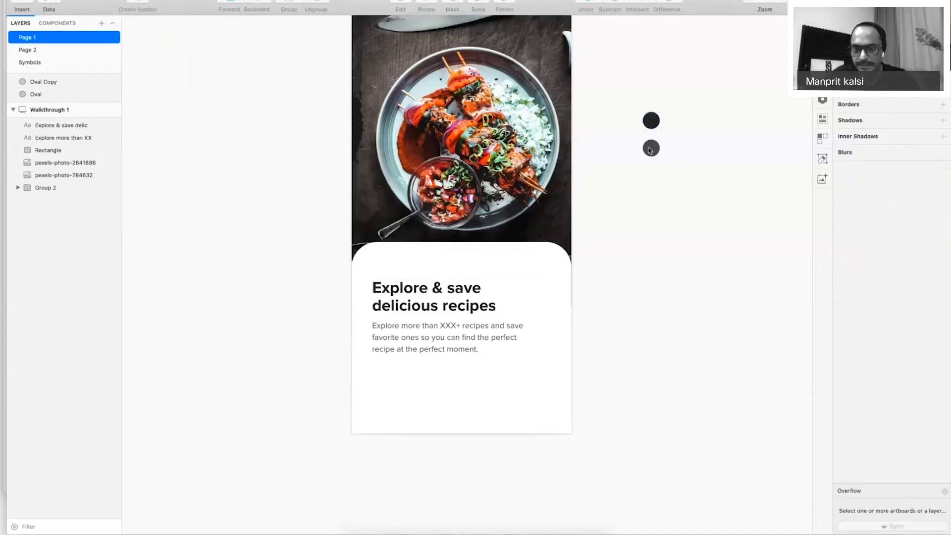
left_click(650, 149)
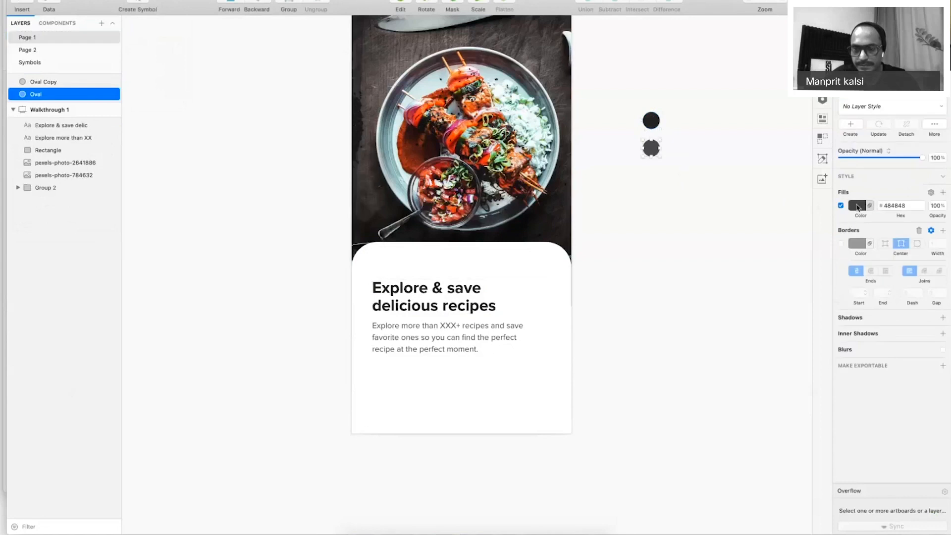
left_click(858, 205)
left_click(840, 296)
left_click_drag(839, 297, 837, 295)
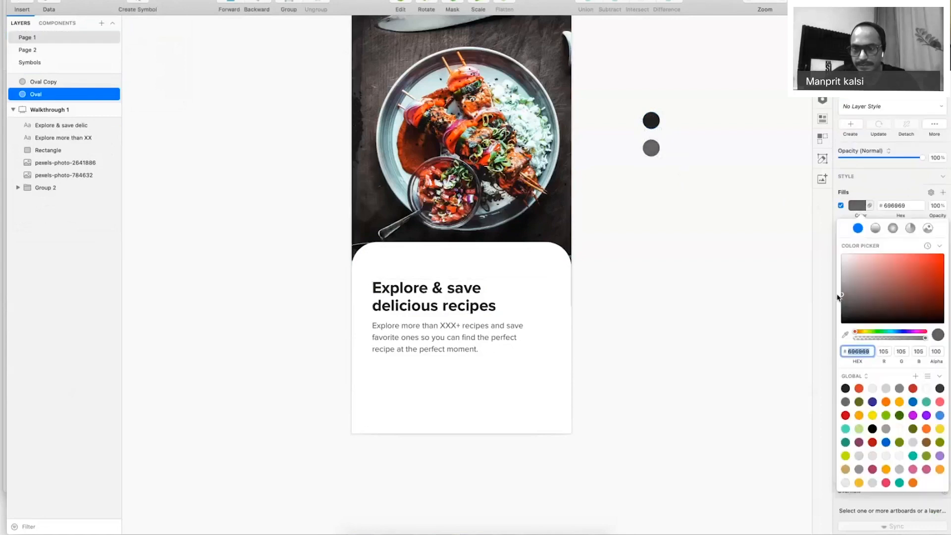
left_click(903, 208)
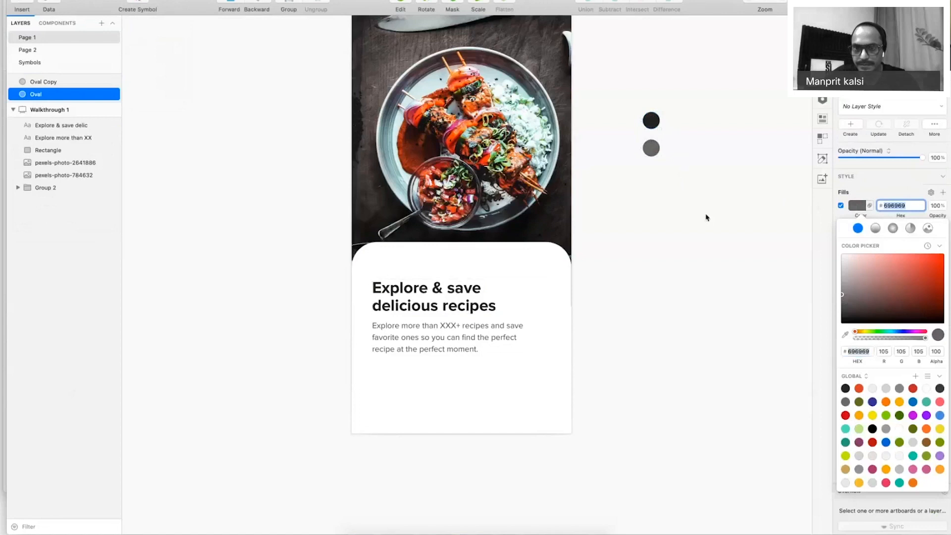
left_click(707, 218)
Shift the heading and body text together left onto the card's left margin.
left_click(488, 342)
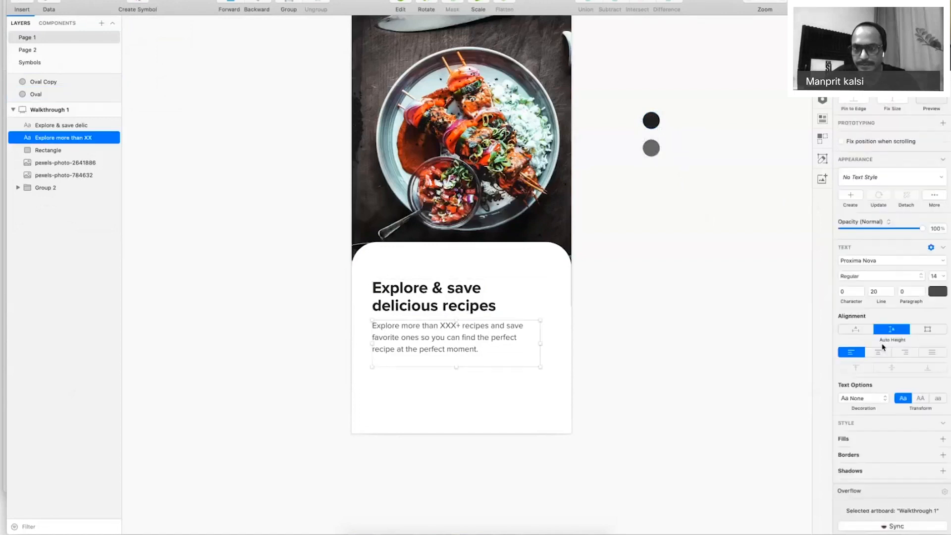
left_click(937, 291)
left_click(464, 305)
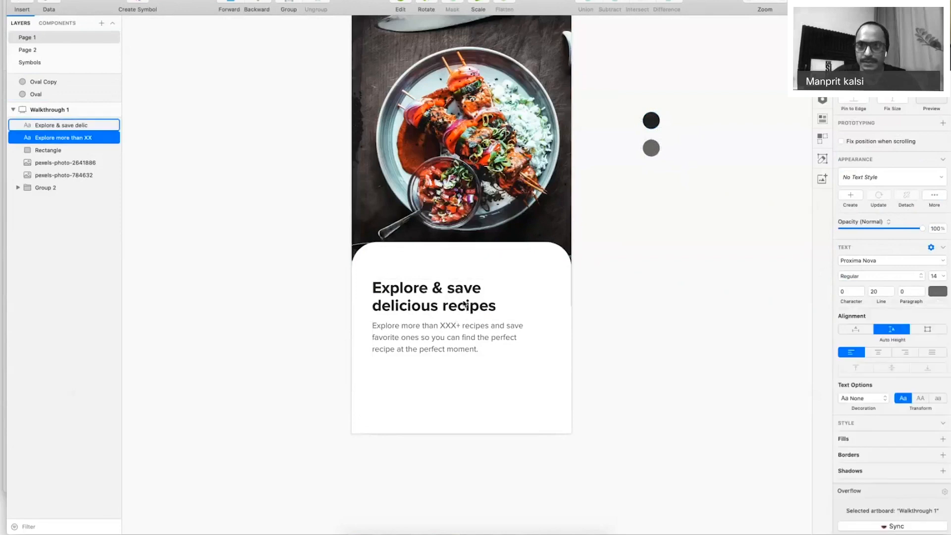
left_click(464, 305, "shift")
left_click_drag(436, 283, 422, 295)
key("shift+Right")
key("shift+Right")
key("shift+Right")
left_click(637, 302)
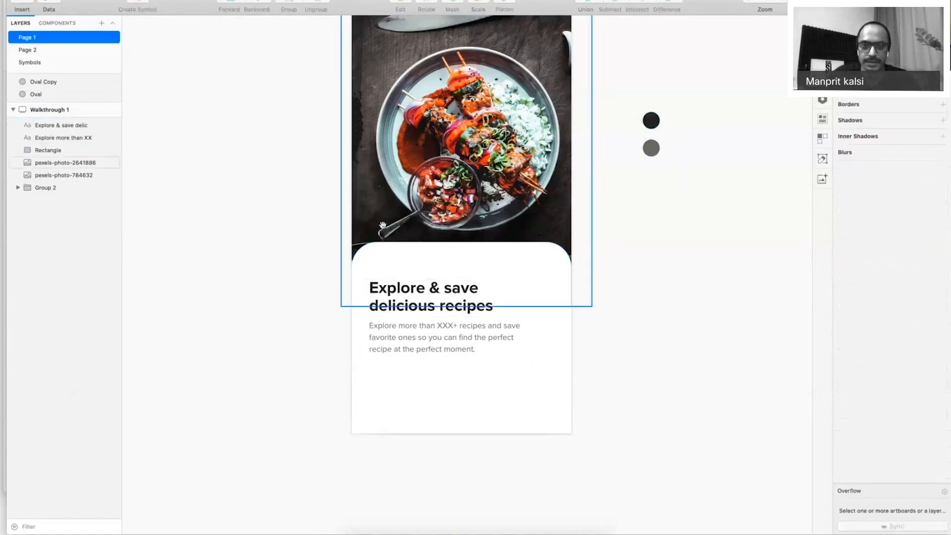
Show the canvas rulers above the artboard.
left_click_drag(311, 172, 304, 254)
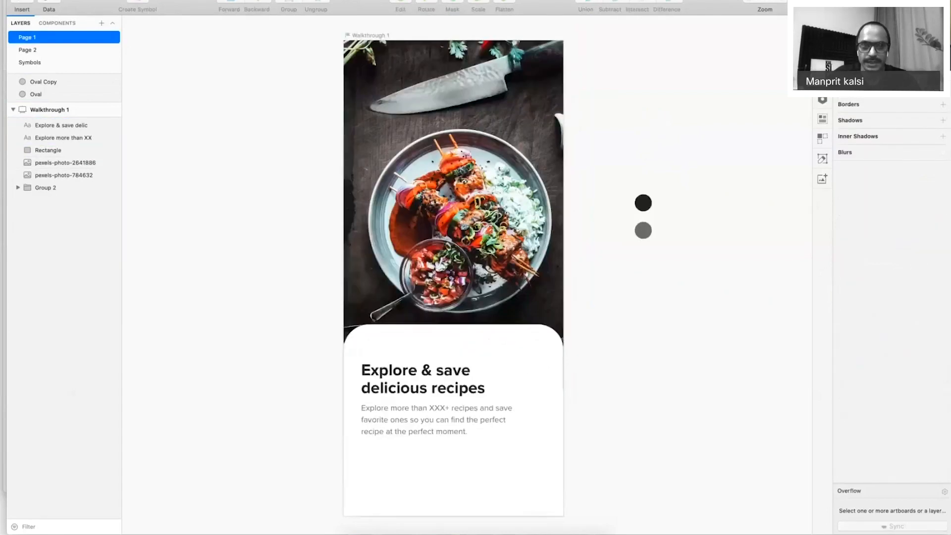
left_click(361, 0)
mouse_move(380, 160)
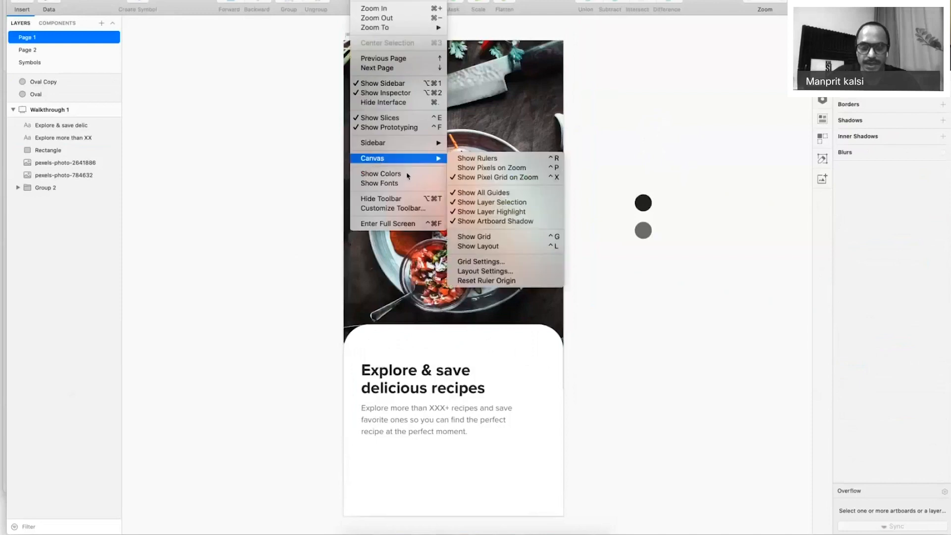
left_click(516, 161)
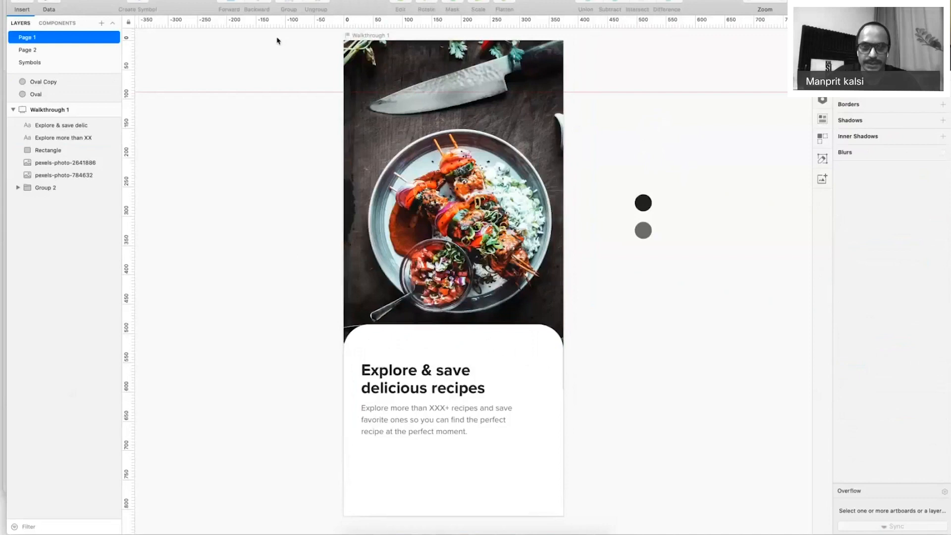
Add vertical guides at 32 and 212 and a horizontal guide at 571.
left_click(362, 28)
scroll(600, 292, "down", 1)
scroll(600, 292, "down", 5)
left_click(469, 23)
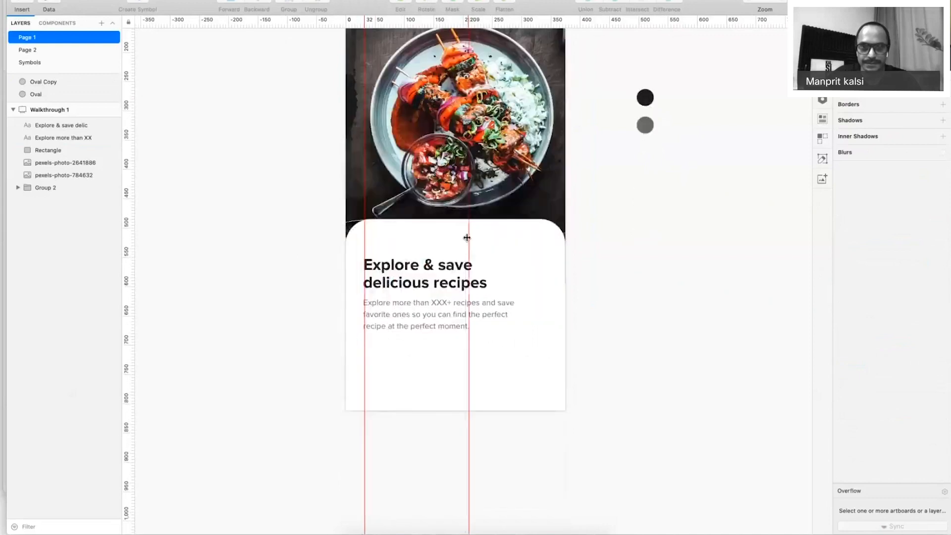
left_click_drag(466, 238, 2, 37)
left_click(128, 270)
left_click_drag(128, 270, 247, 270)
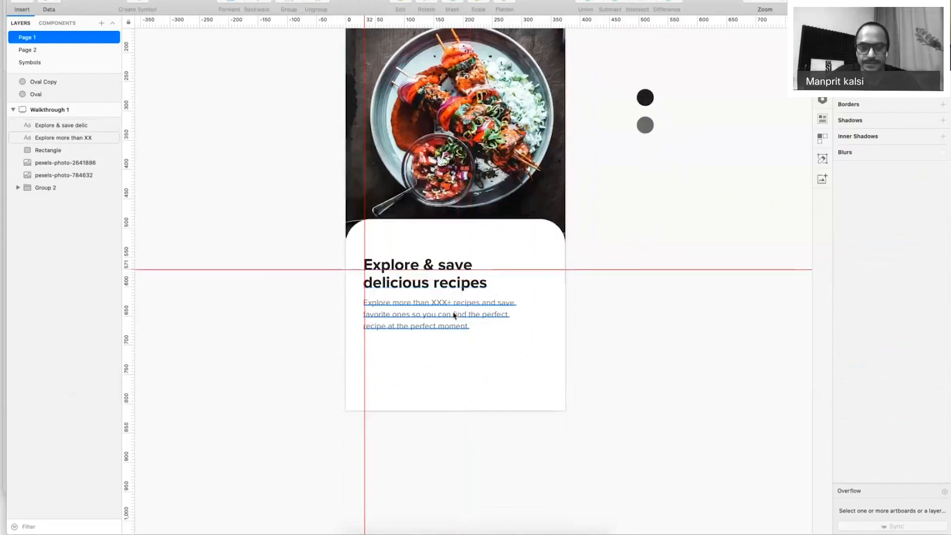
left_click(436, 312)
Move both text blocks down onto the horizontal guide.
left_click(436, 286, "shift")
key("shift+Down")
left_click(660, 95)
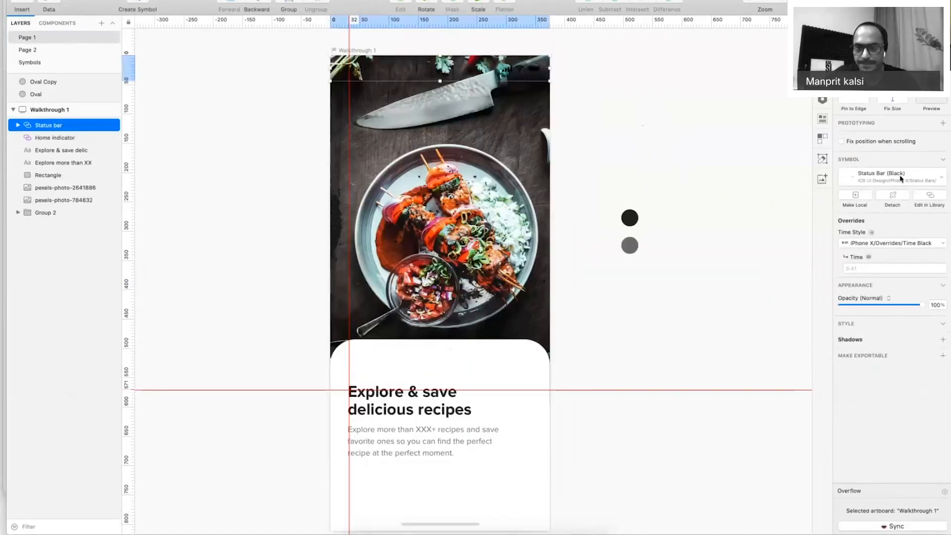
Switch the status bar symbol to the white variant.
left_click(899, 177)
left_click(902, 413)
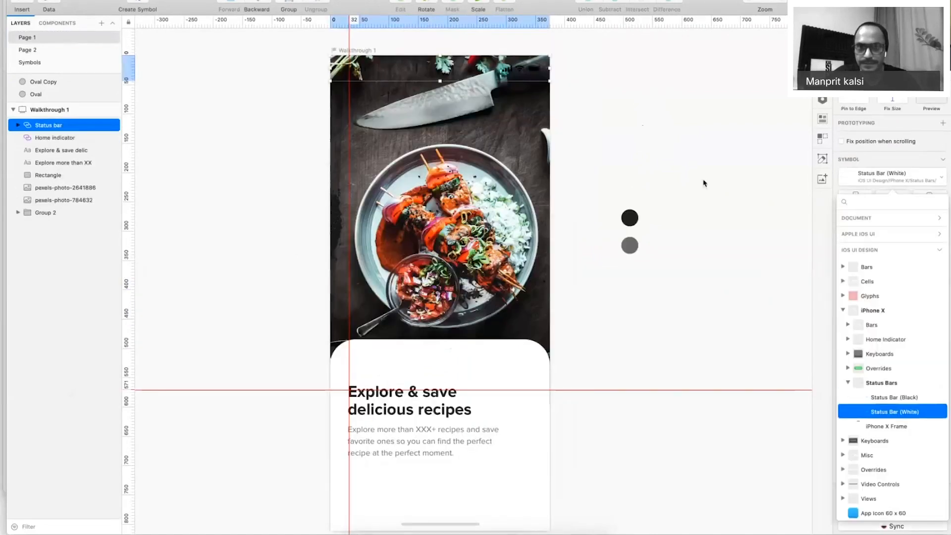
left_click(679, 442)
scroll(679, 441, "down", 3)
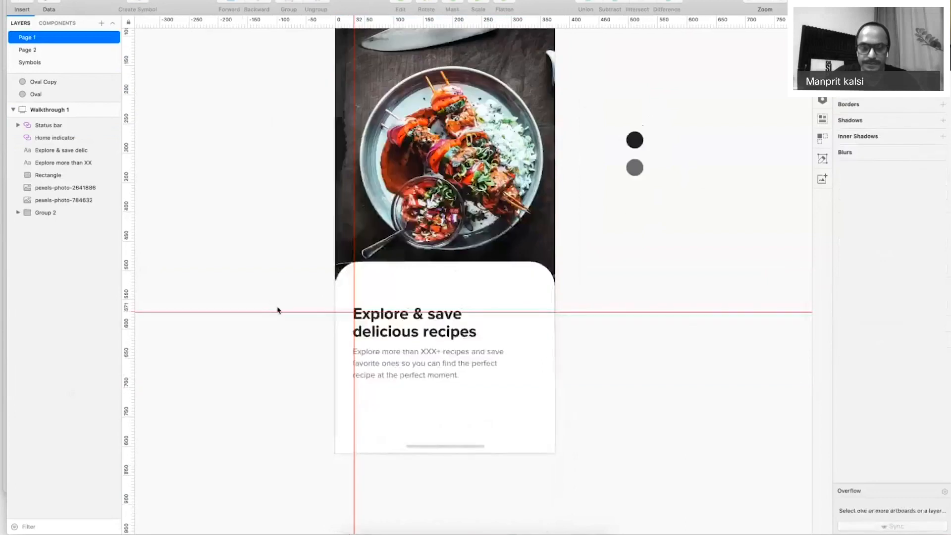
Shorten the white card by lowering its top edge, previewing with the interface hidden.
key("super+period")
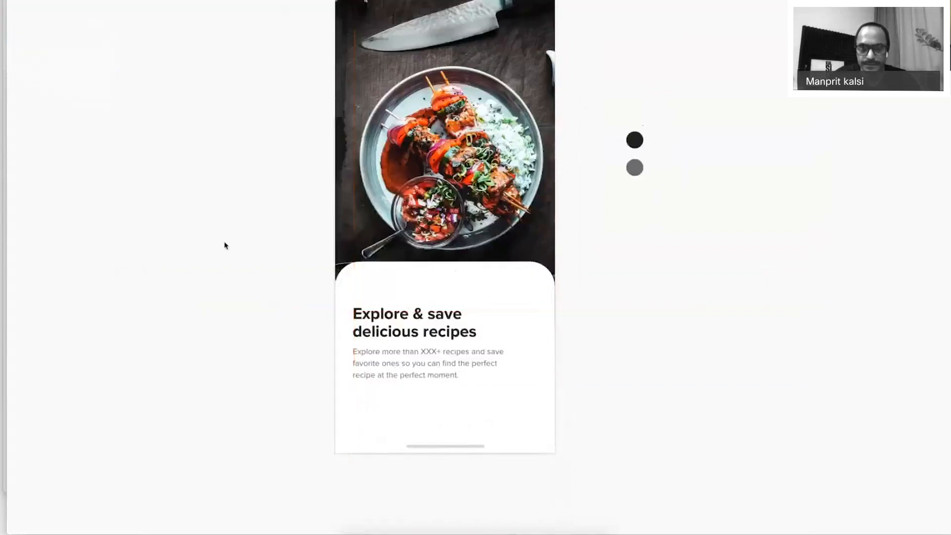
left_click_drag(648, 296, 644, 334)
left_click(484, 318)
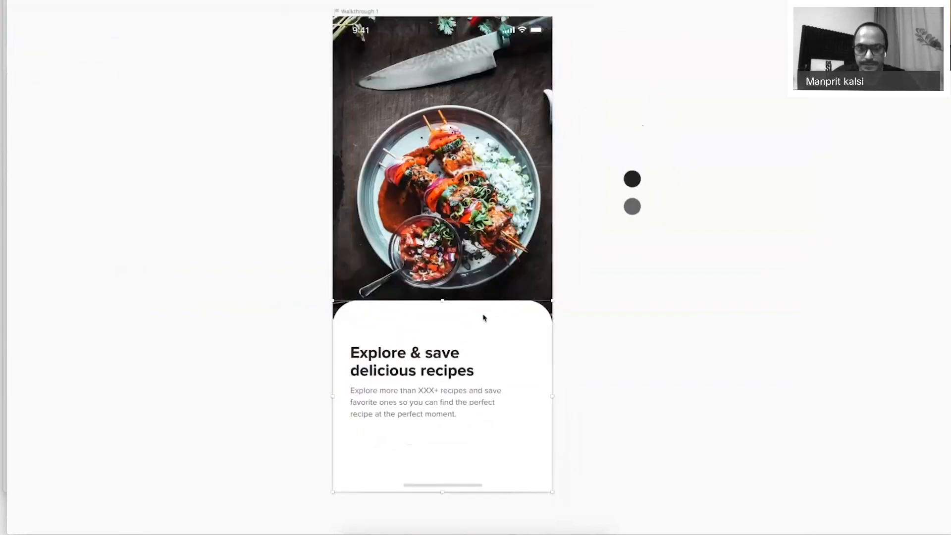
left_click_drag(438, 304, 442, 315)
left_click(632, 365)
scroll(630, 361, "down", 2)
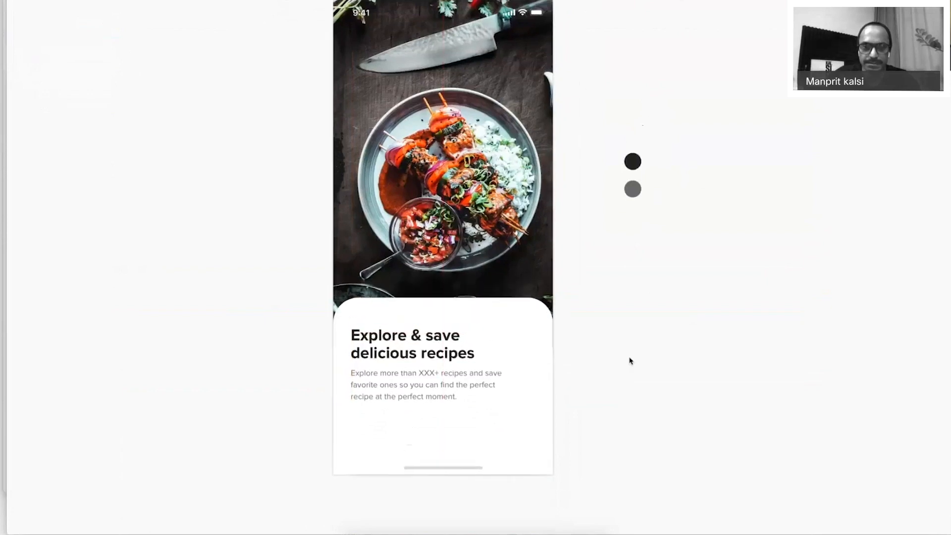
key("super+period")
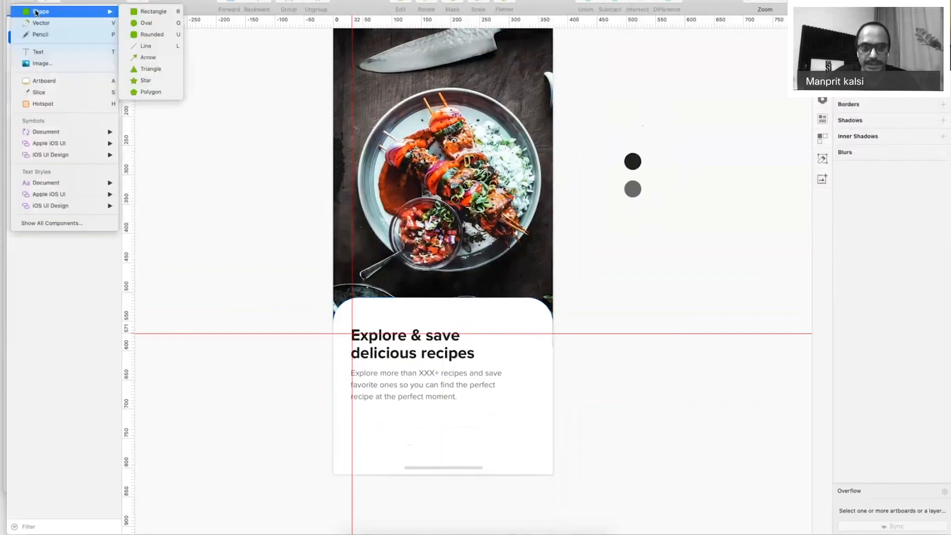
Draw a small rounded square on the white card and move it to the card's bottom right.
mouse_move(491, 414)
left_mouse_down()
mouse_move(528, 442)
mouse_move(519, 437)
left_mouse_up()
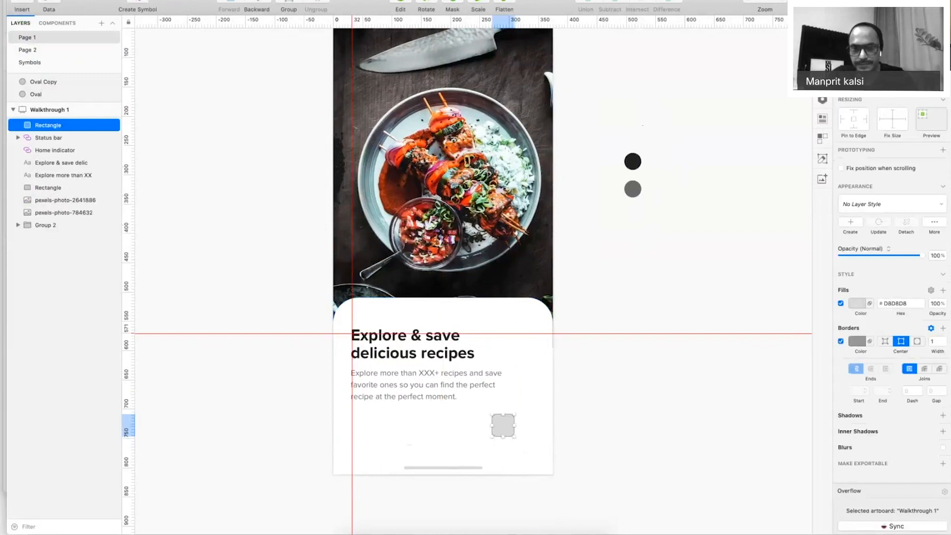
left_click(645, 312)
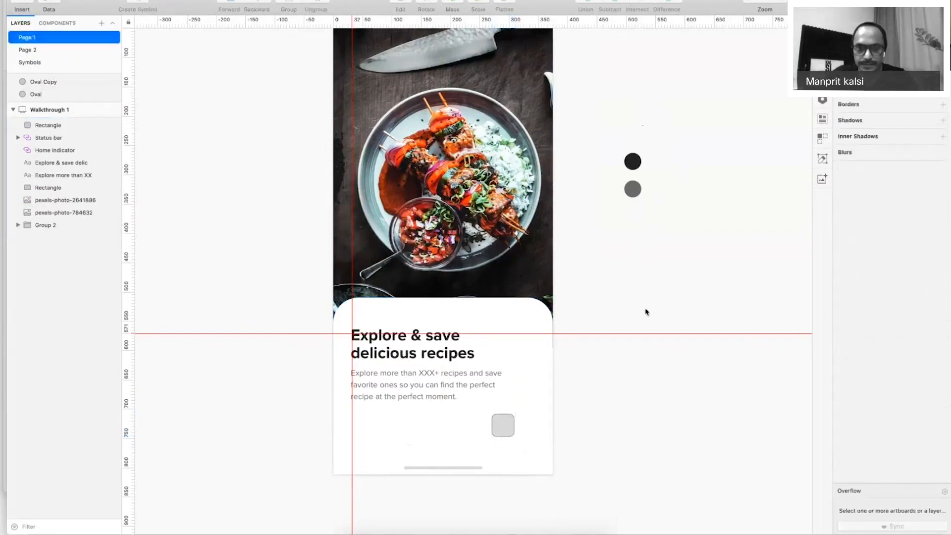
left_click(506, 429)
left_click_drag(508, 431, 547, 437)
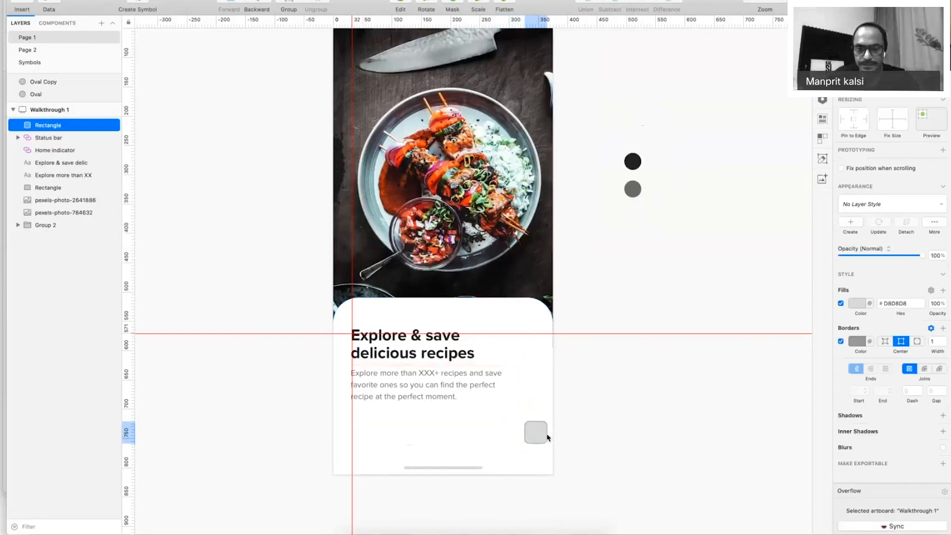
key("shift+Left")
key("shift+Left")
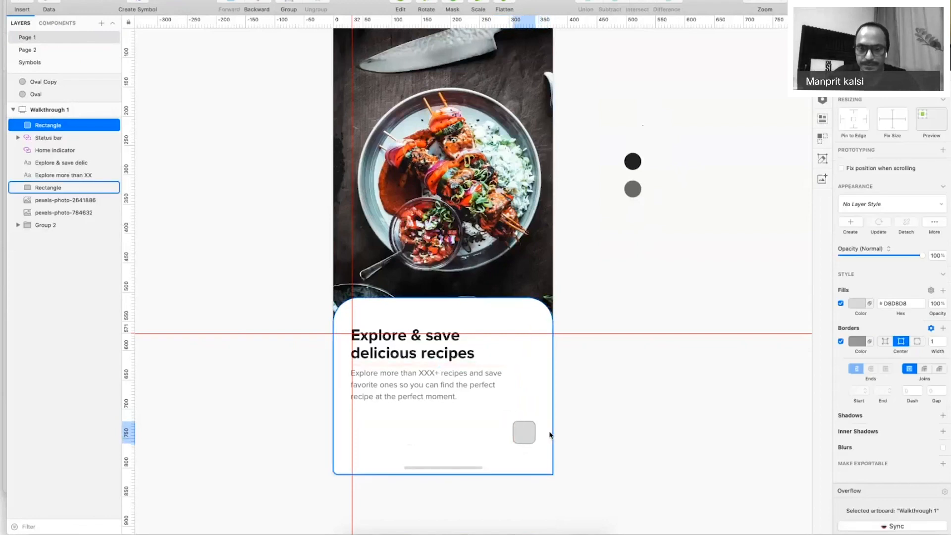
Fill the small square with orange F27121.
left_click(852, 305)
scroll(904, 443, "down", 3)
left_click(913, 434)
left_click(886, 447)
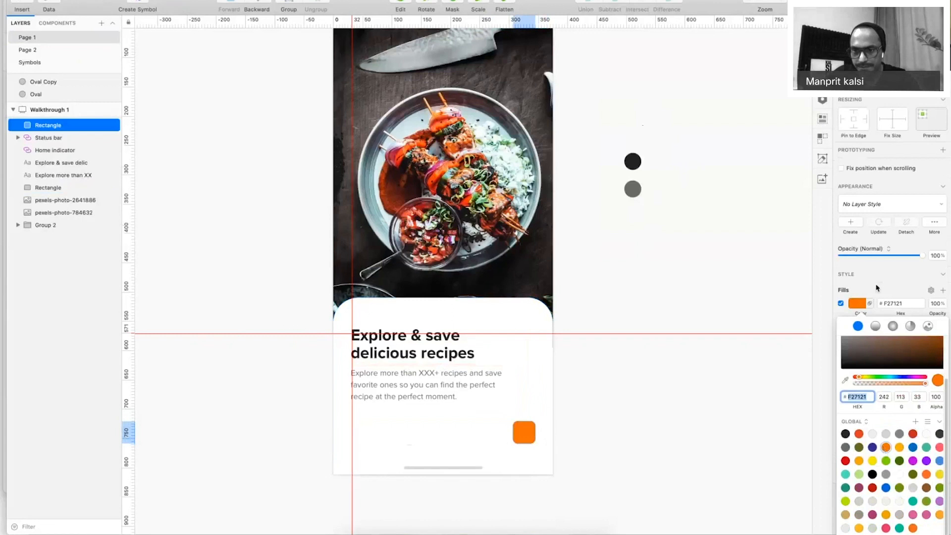
key("Escape")
scroll(681, 350, "down", 2)
left_click(682, 350)
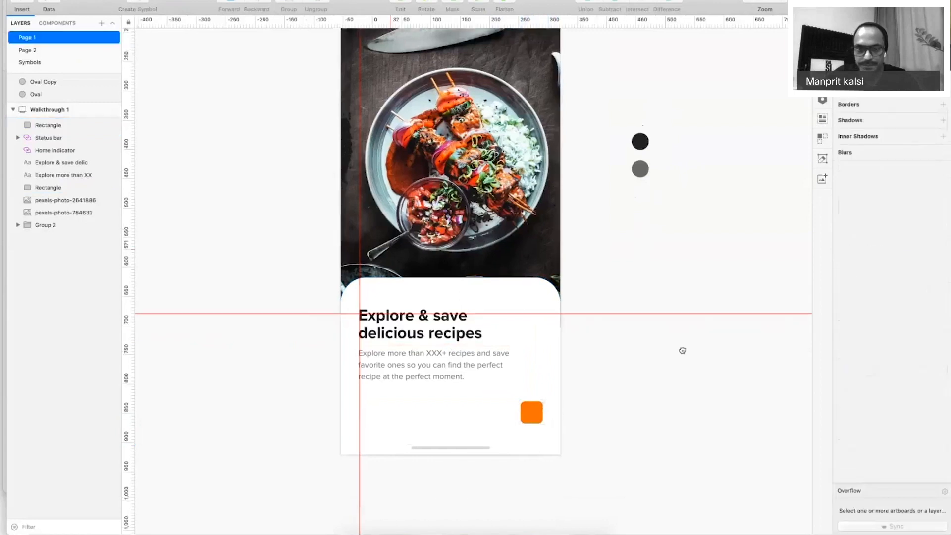
Hide the interface with Cmd+. to preview the Walkthrough 1 design.
scroll(512, 325, "down", 5)
scroll(512, 325, "left", 3)
key("super+period")
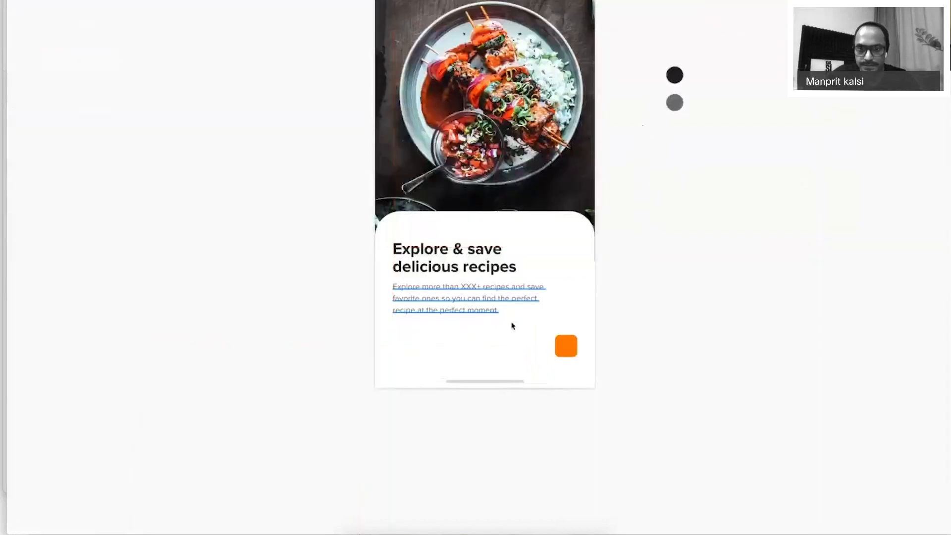
scroll(640, 396, "up", 5)
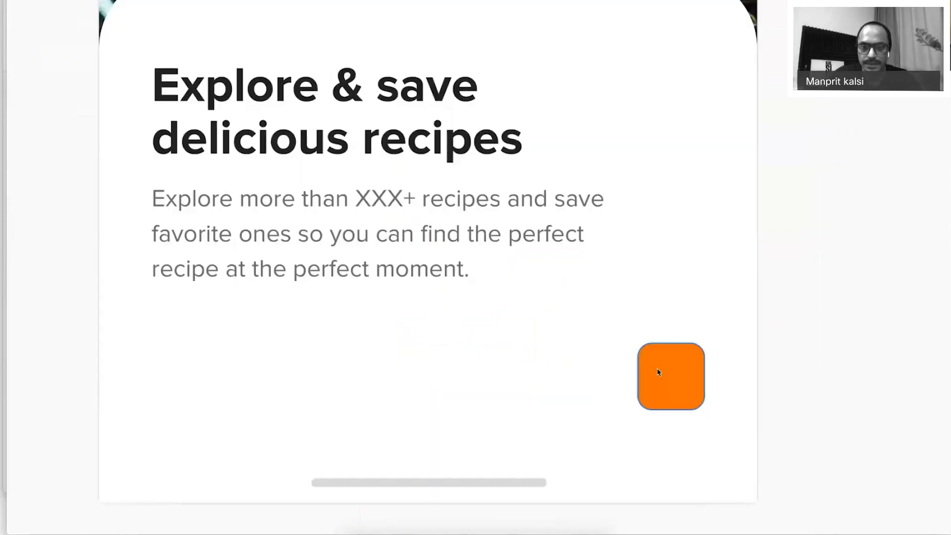
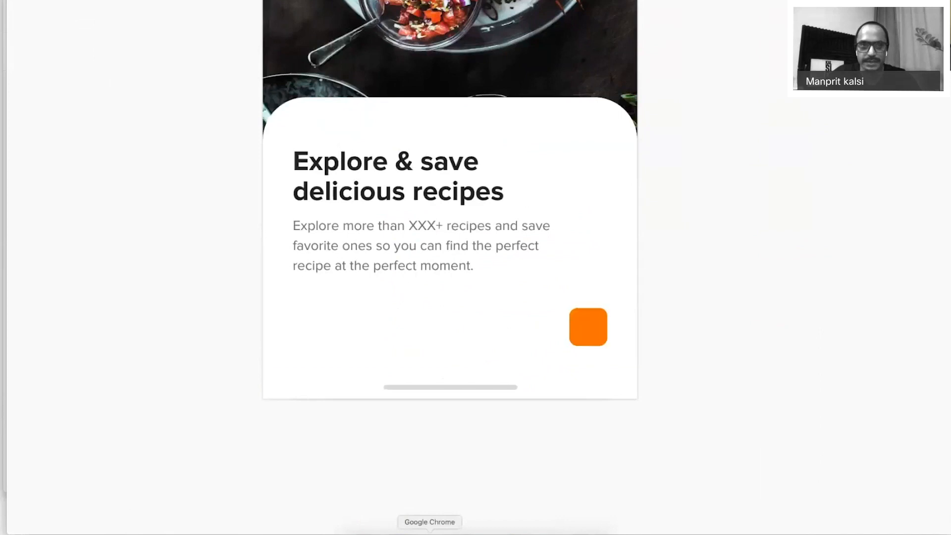
Open the Noun Project website in a new browser tab via a Google search.
left_click(429, 531)
key("super+t")
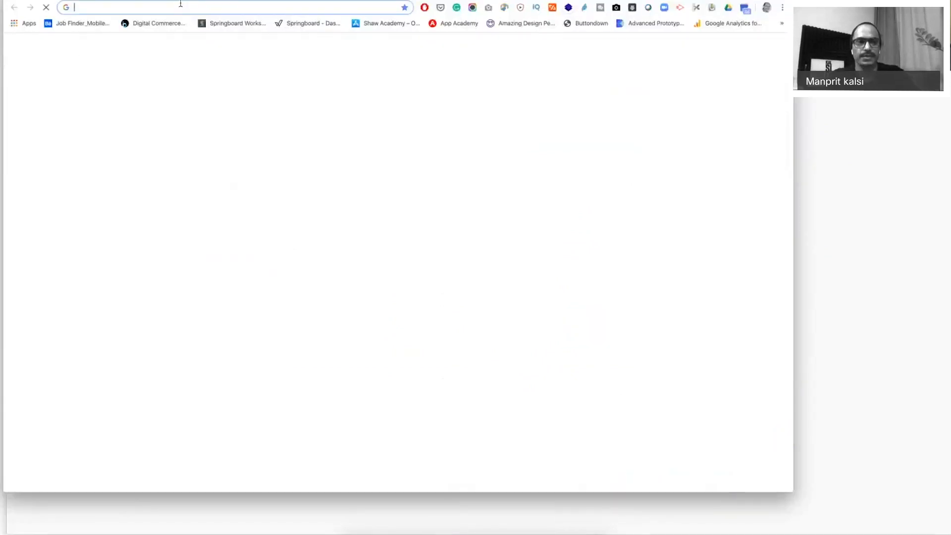
type("google.com")
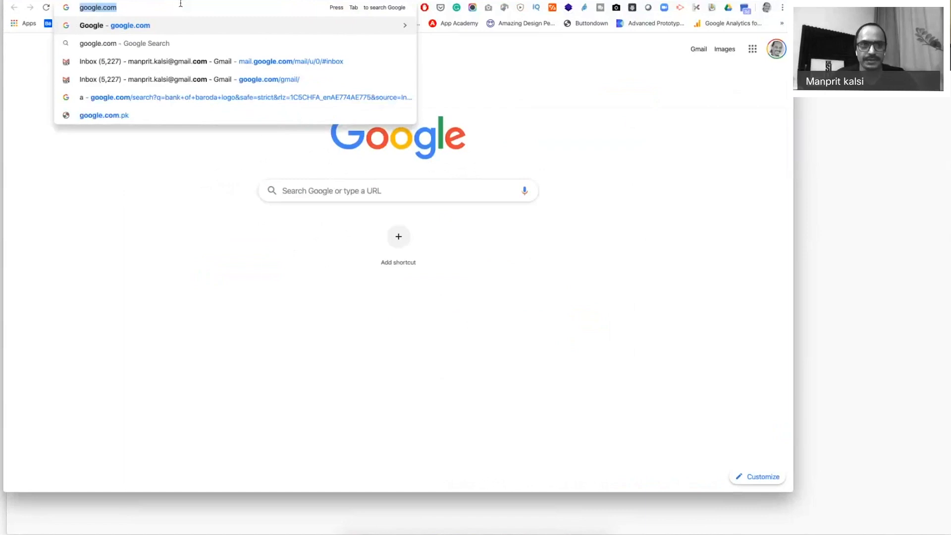
key("Return")
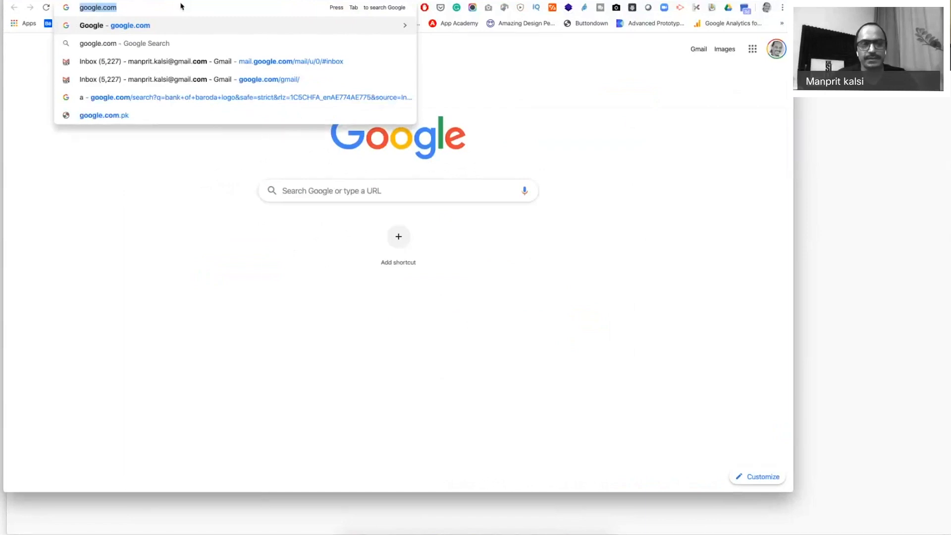
type("nounproject")
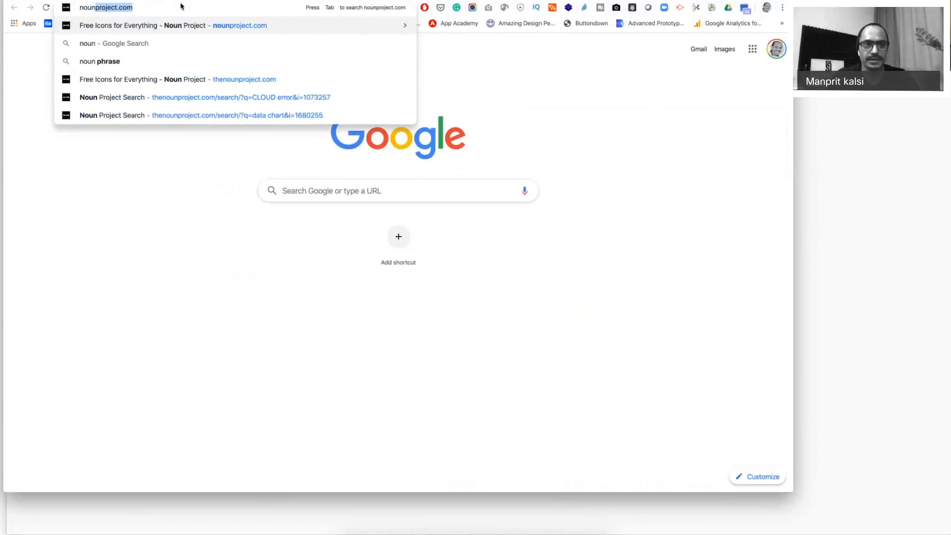
key("Return")
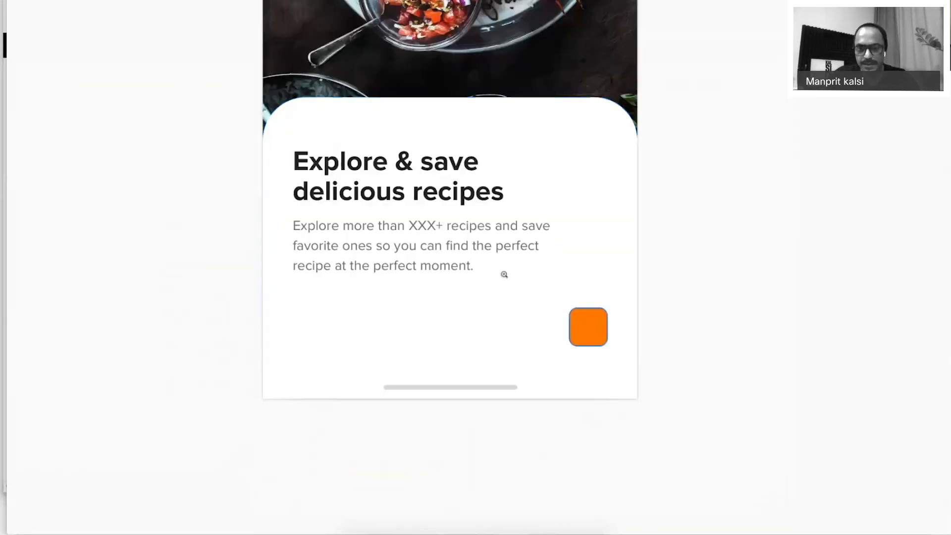
Zoom in on the orange button and draw a small grey rectangle to its left.
left_click(589, 326)
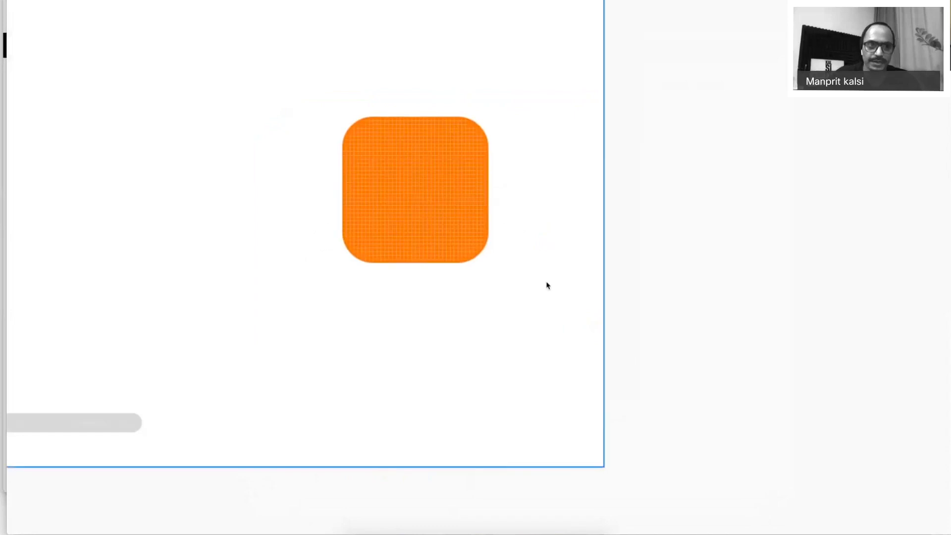
key("super+period")
left_click(38, 4)
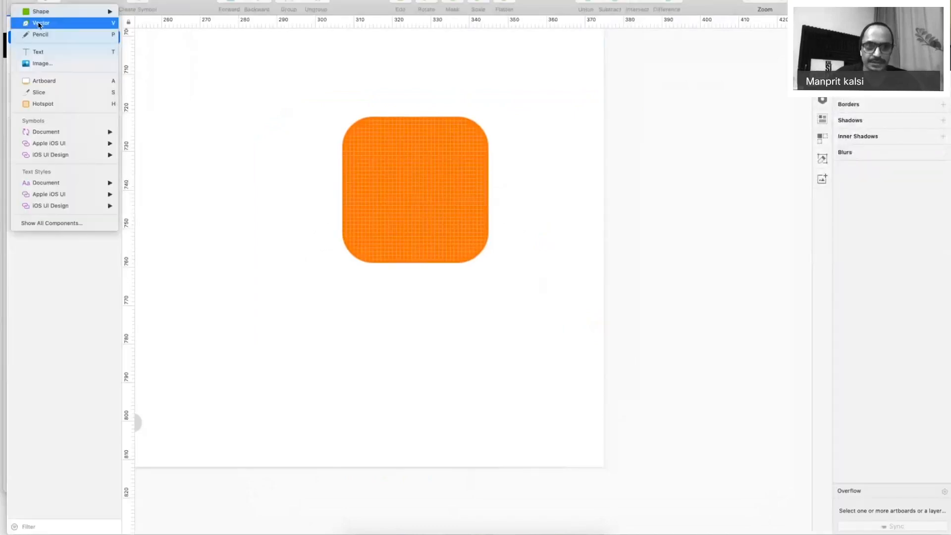
left_click(563, 263)
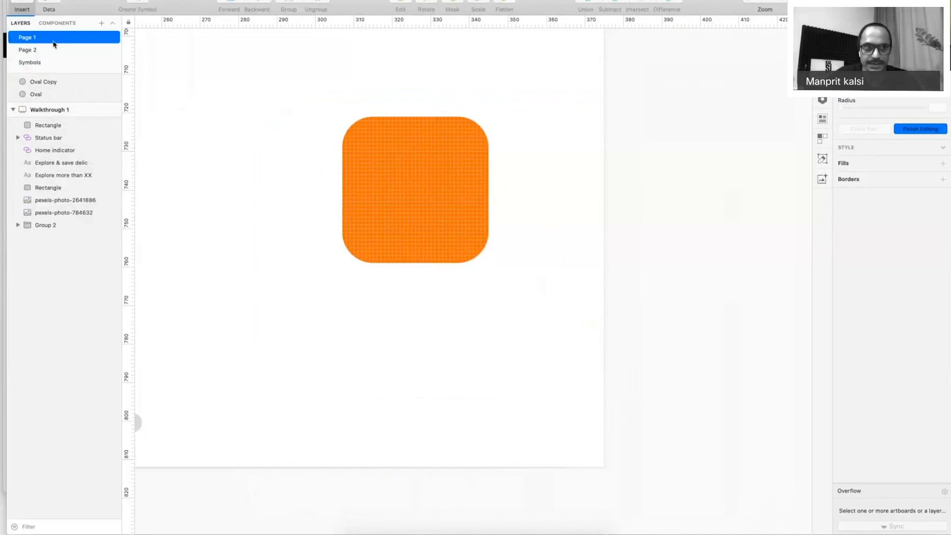
left_click(43, 13)
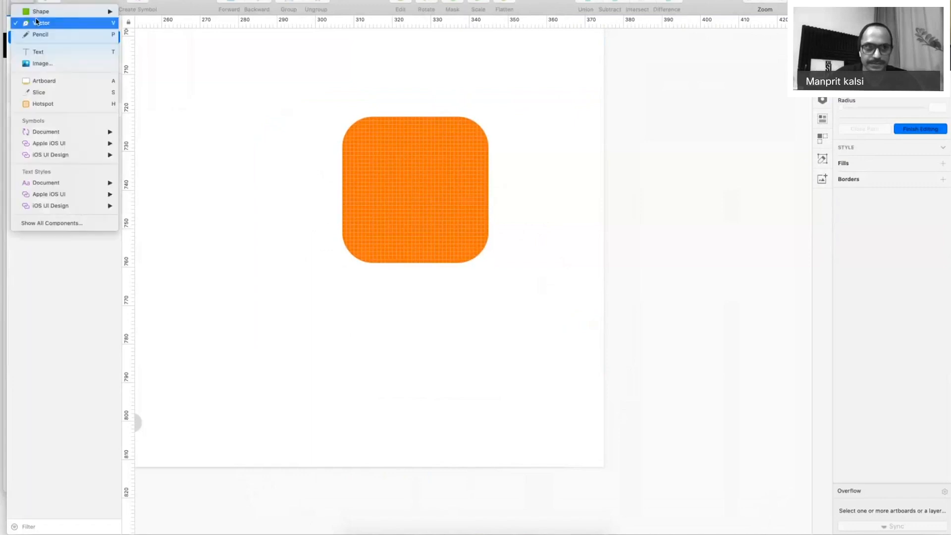
mouse_move(39, 12)
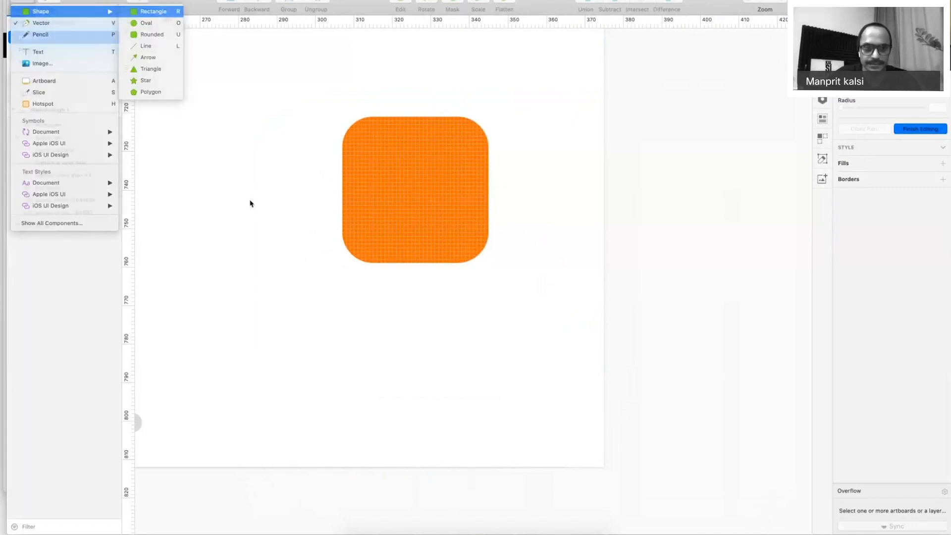
left_click_drag(238, 194, 286, 241)
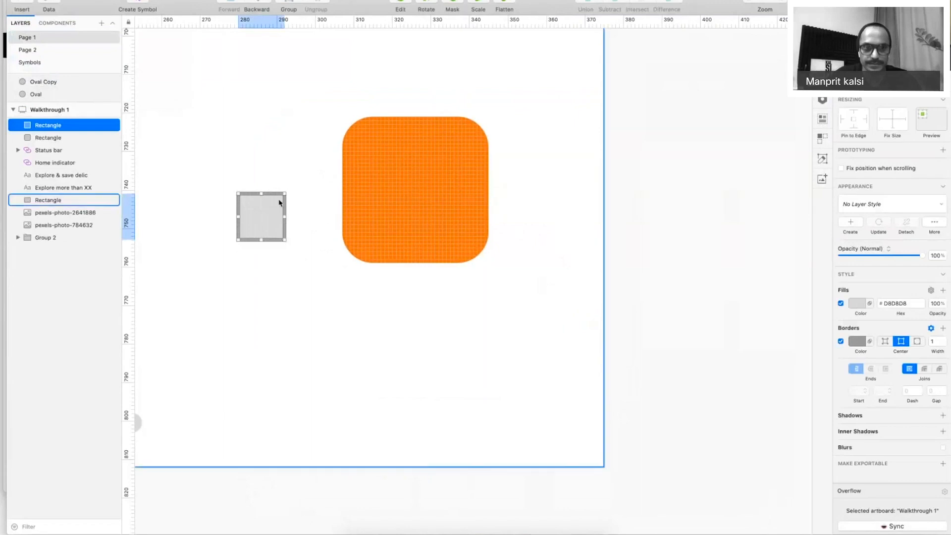
Open the rectangle's path, delete its top-left point, remove the fill, and rotate it 45° into a chevron.
double_click(280, 202)
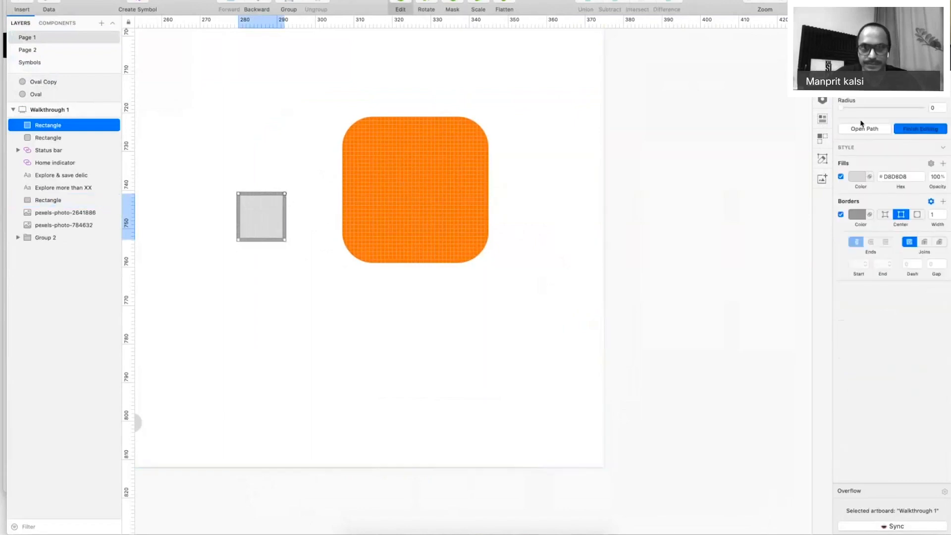
left_click(239, 194)
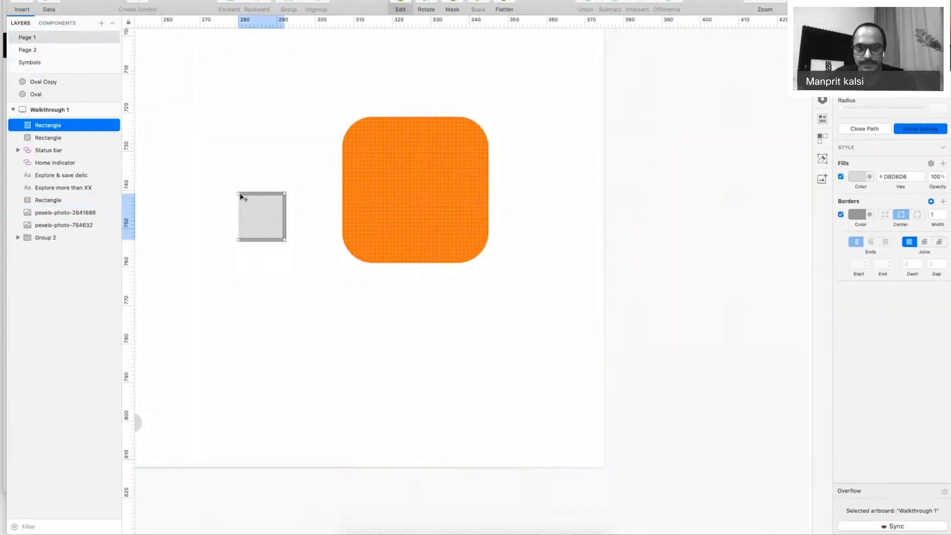
key("Delete")
left_click(841, 177)
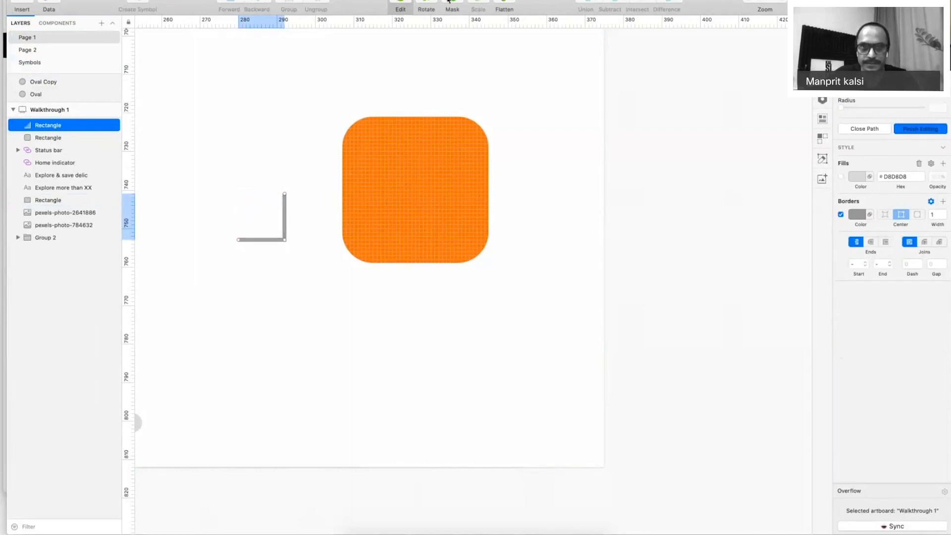
left_click(426, 3)
left_click_drag(306, 213, 411, 169)
key("Escape")
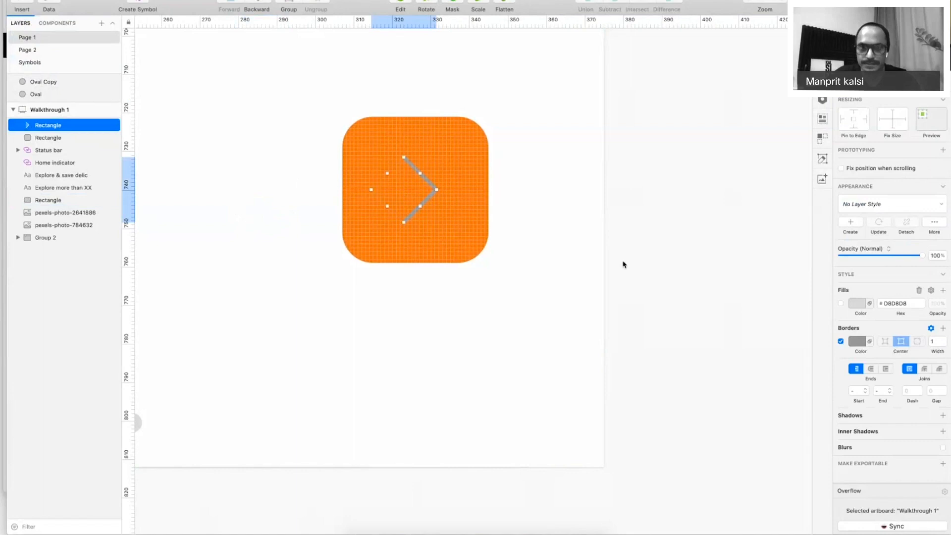
Create a symbol from the chevron named icons/forward and open its master for editing.
right_click(415, 166)
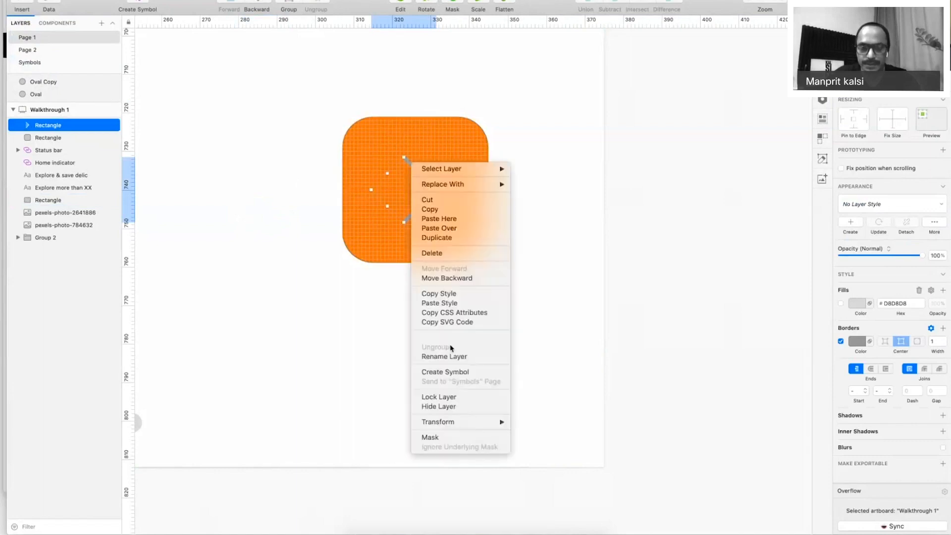
left_click(463, 375)
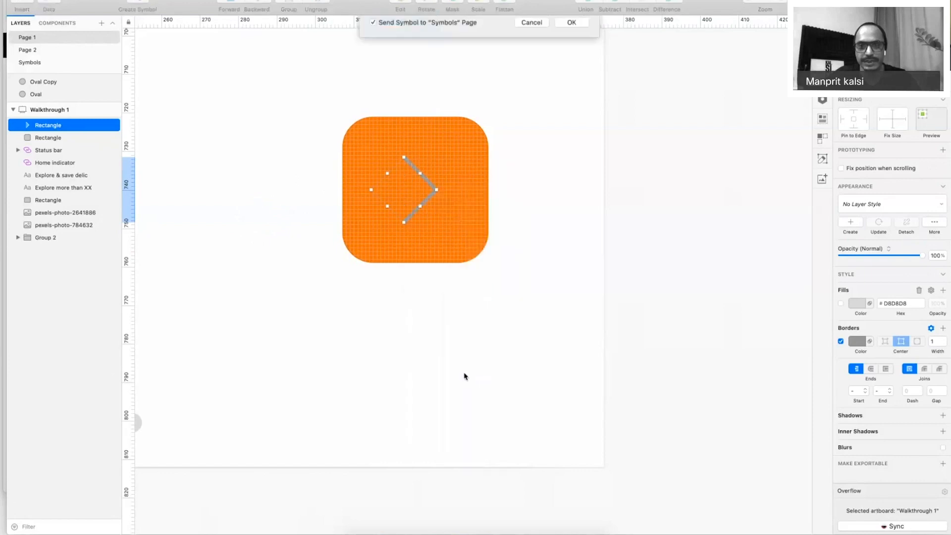
key("BackSpace")
type("icons/")
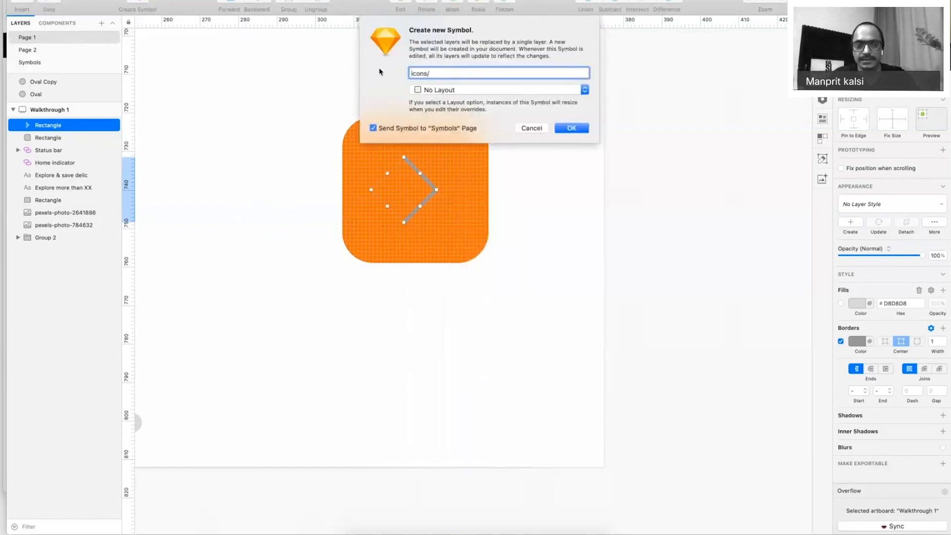
type("chevron")
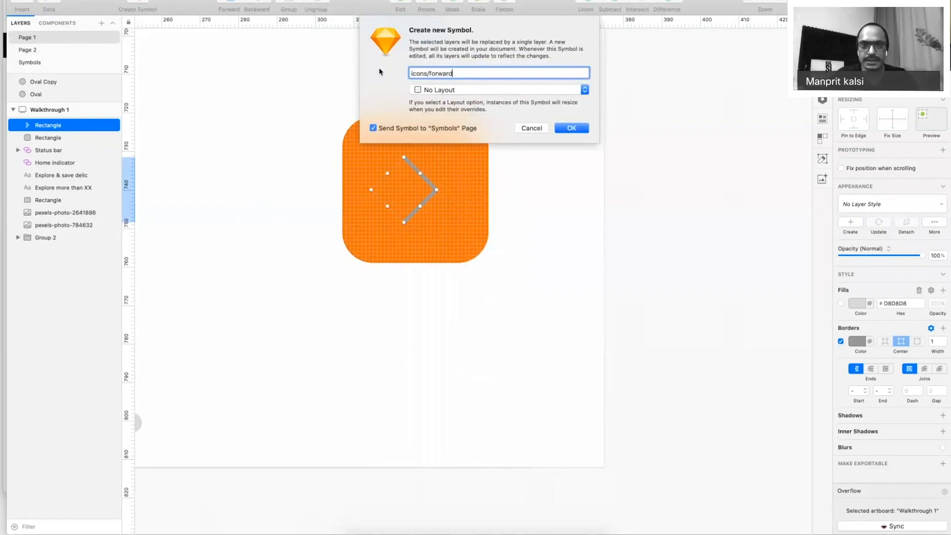
key("Return")
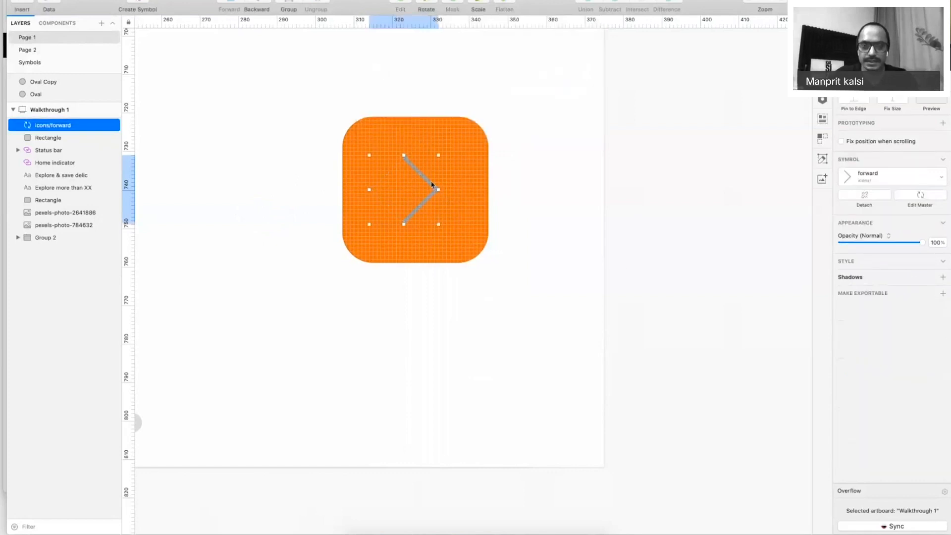
double_click(431, 185)
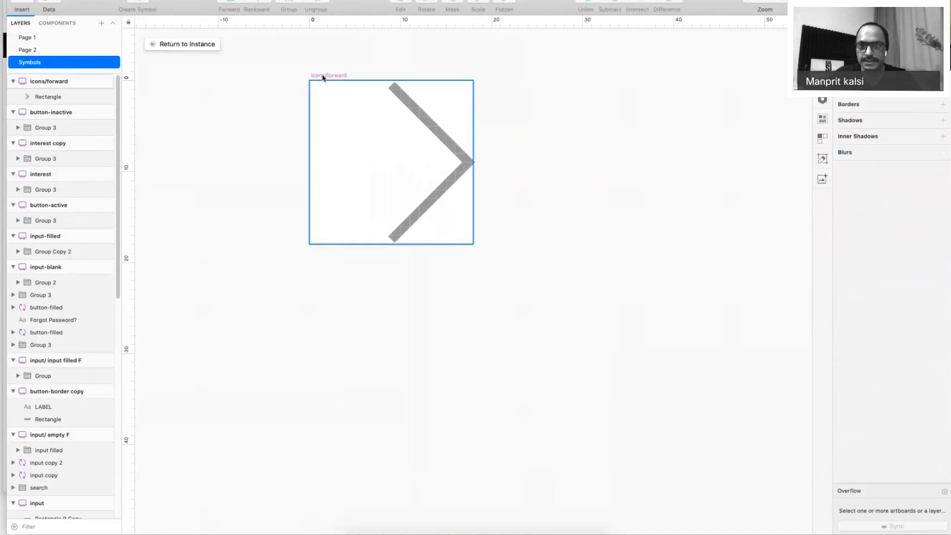
Resize the icons/forward master artboard to 24 × 24.
left_click(855, 64)
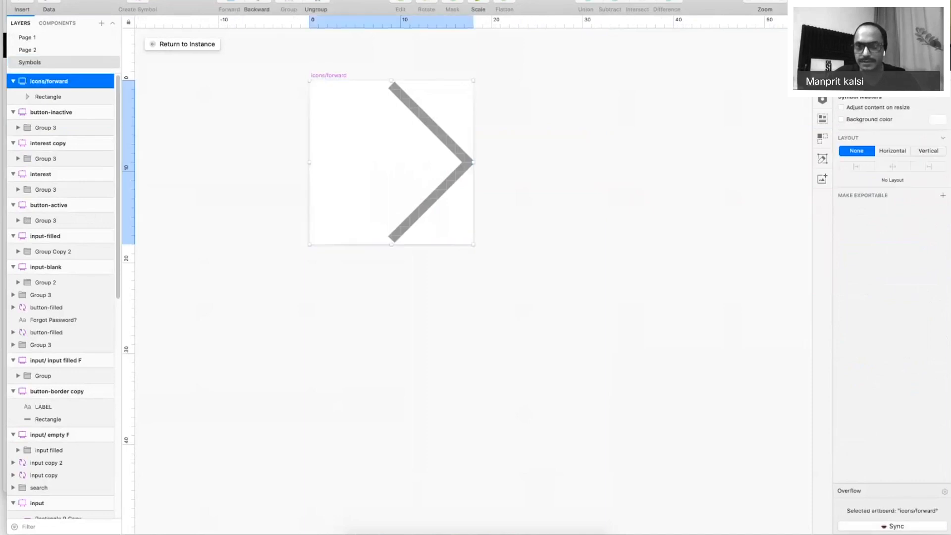
type("24")
key("Tab")
type("24")
key("Return")
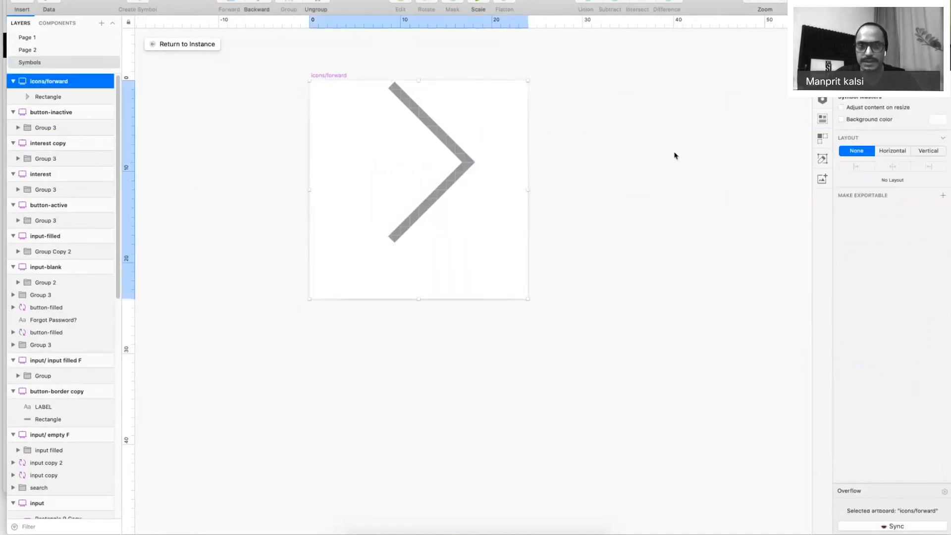
left_click(674, 156)
Resize the chevron to 15 and centre it horizontally and vertically on the artboard.
left_click(452, 143)
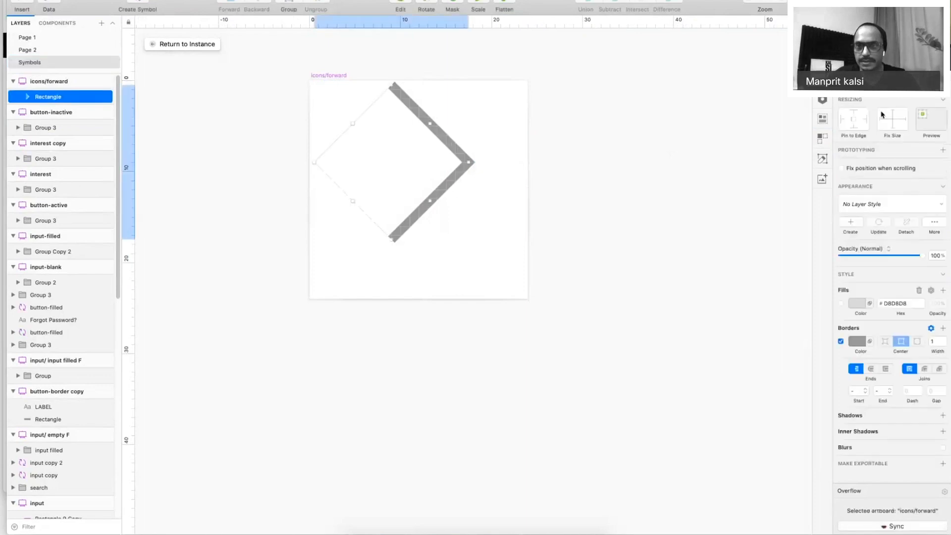
type("24")
key("Return")
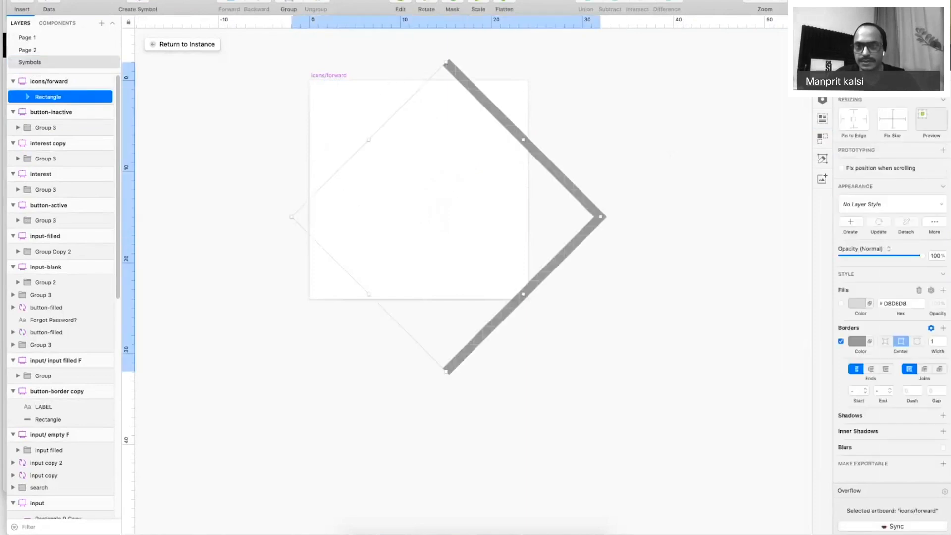
key("super+z")
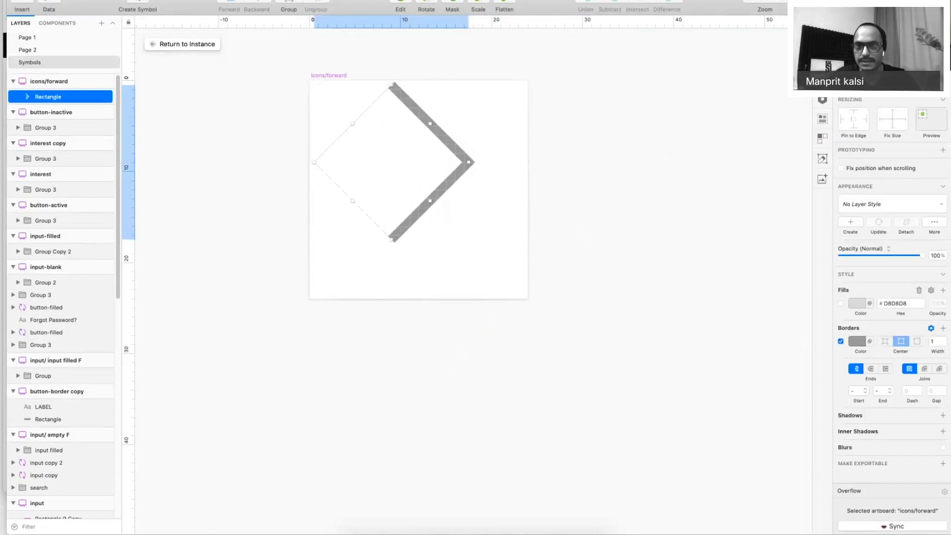
key("alt+h")
key("alt+v")
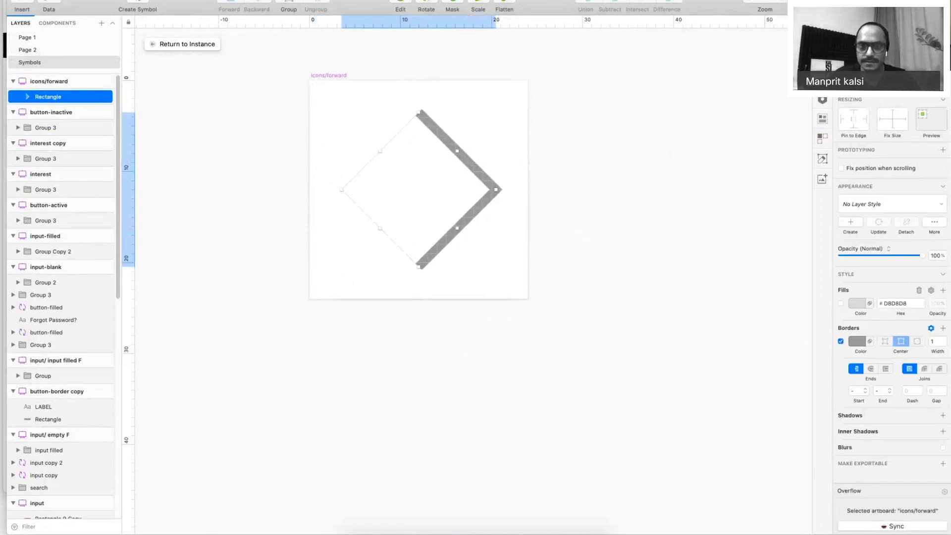
type("15")
key("Return")
key("alt+h")
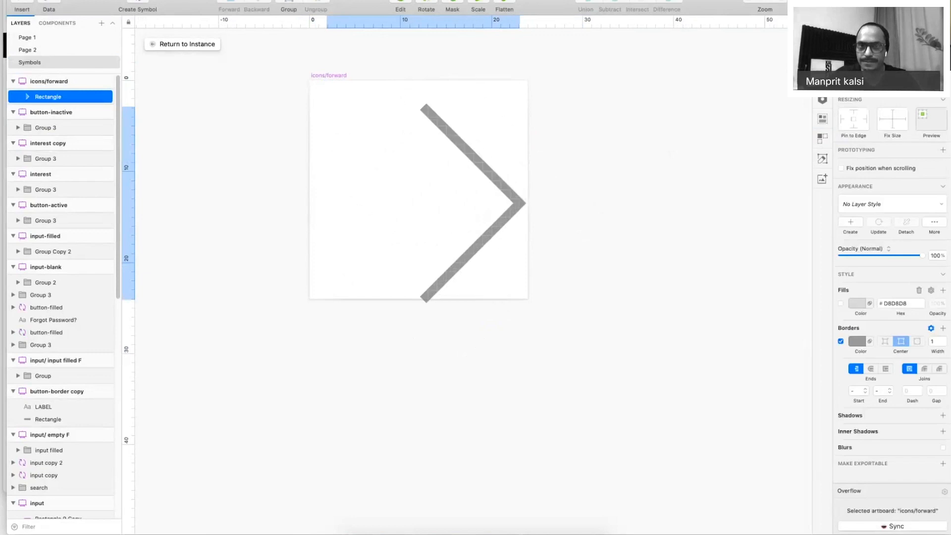
key("alt+v")
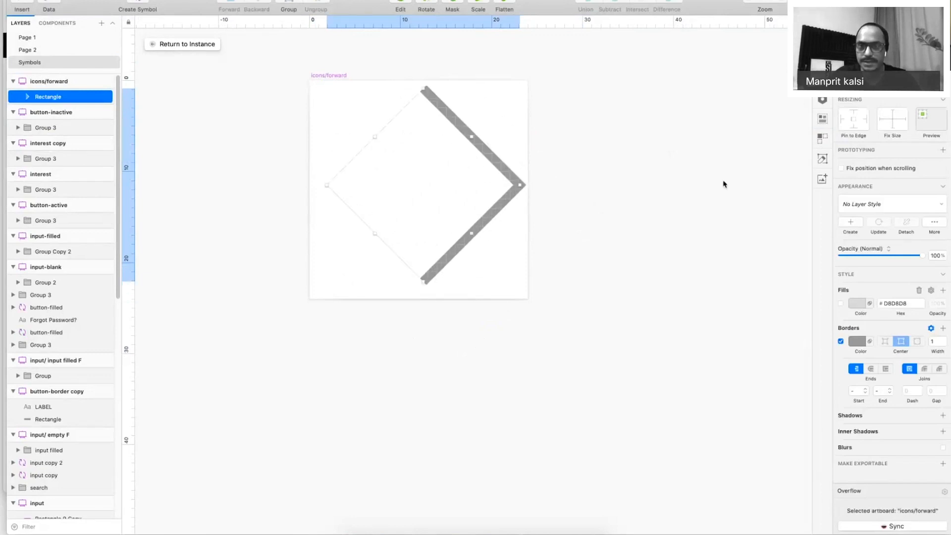
key("Escape")
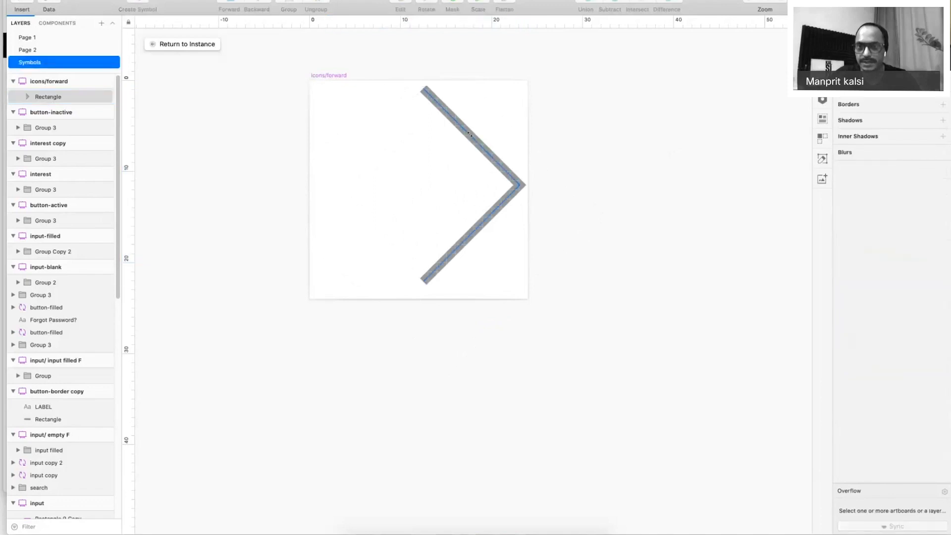
Check the chevron's border colour, then reopen the master from the Page 1 instance.
left_click(469, 133)
left_click(858, 341)
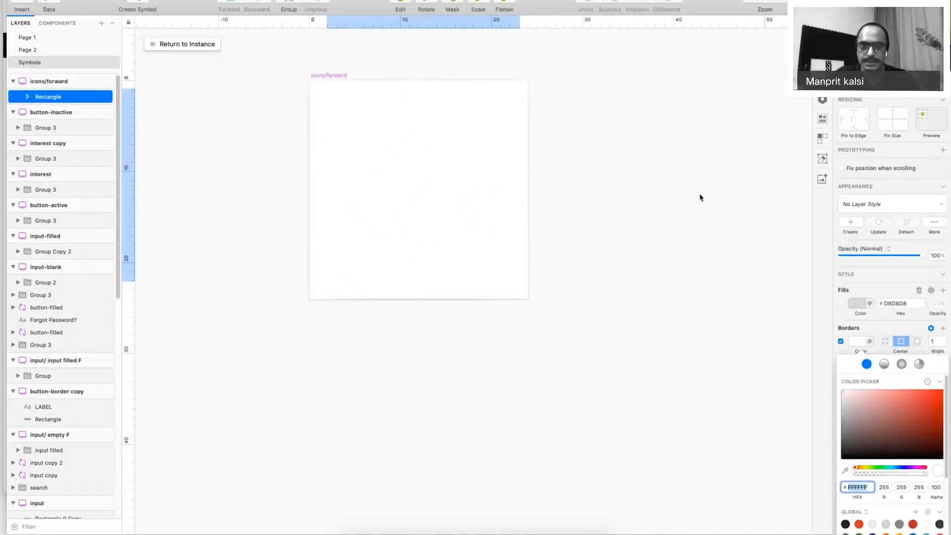
left_click(700, 198)
left_click(185, 49)
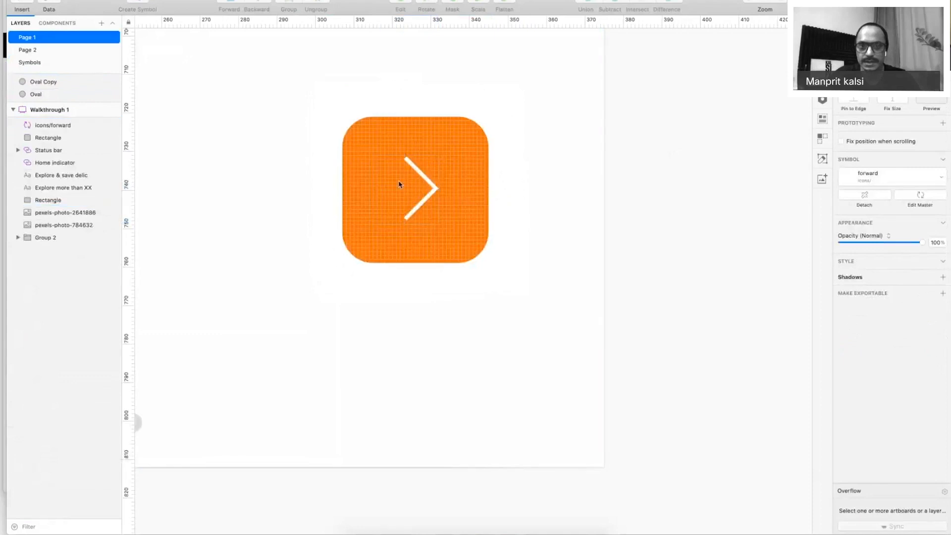
left_click(399, 184)
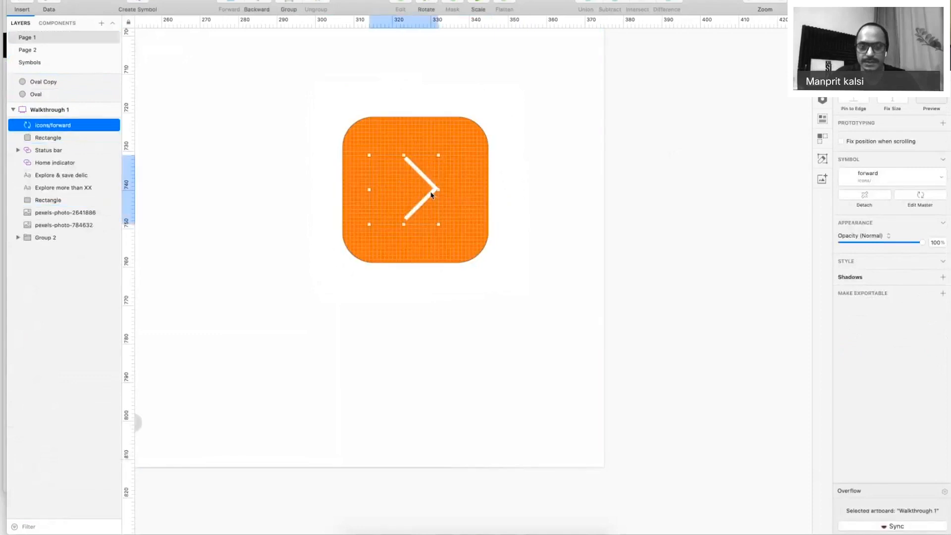
double_click(434, 192)
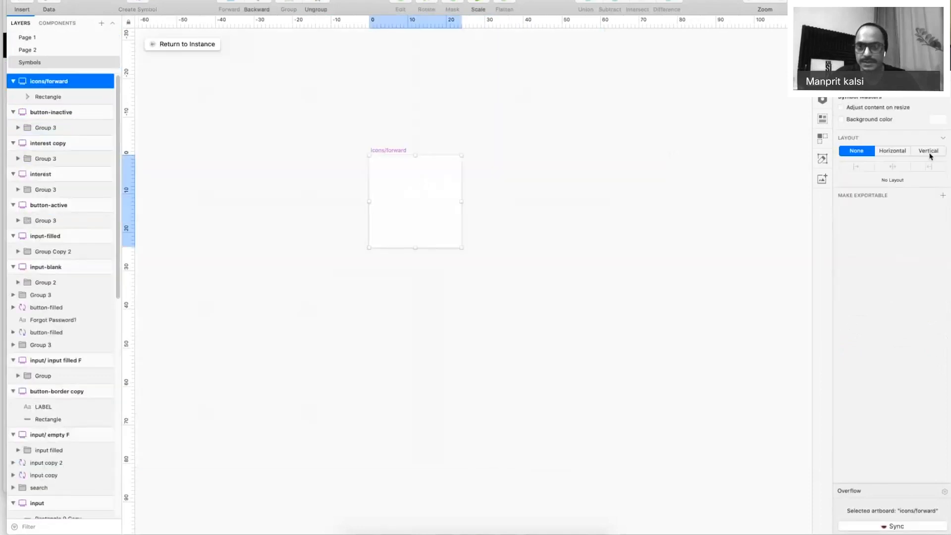
Enable a light grey #DADADA background colour on the master and return to Page 1.
left_click(936, 119)
left_click_drag(853, 154, 835, 162)
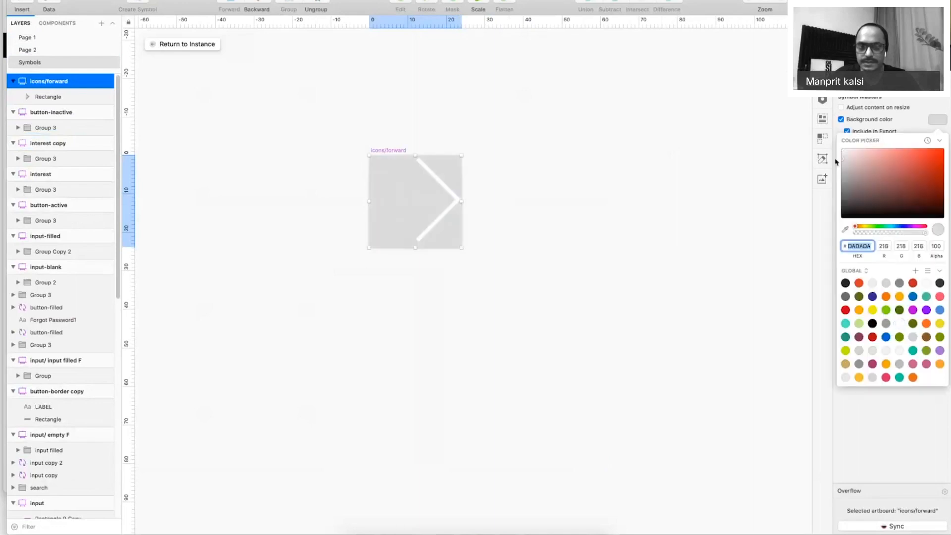
left_click(472, 196)
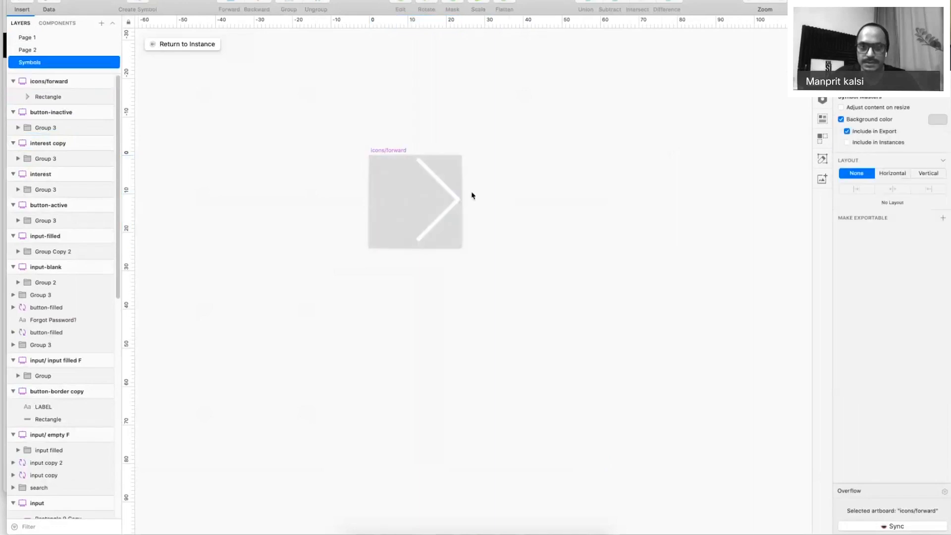
left_click(442, 190)
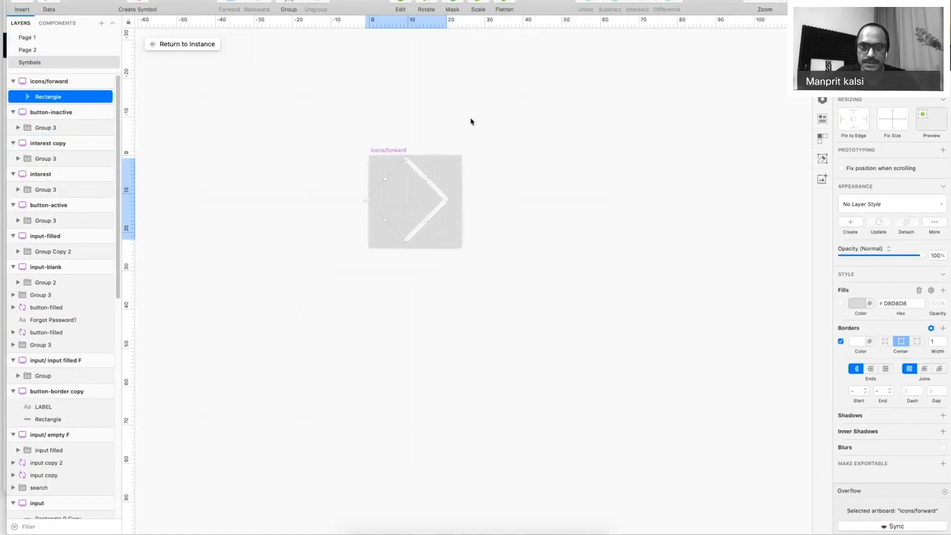
left_click(448, 118)
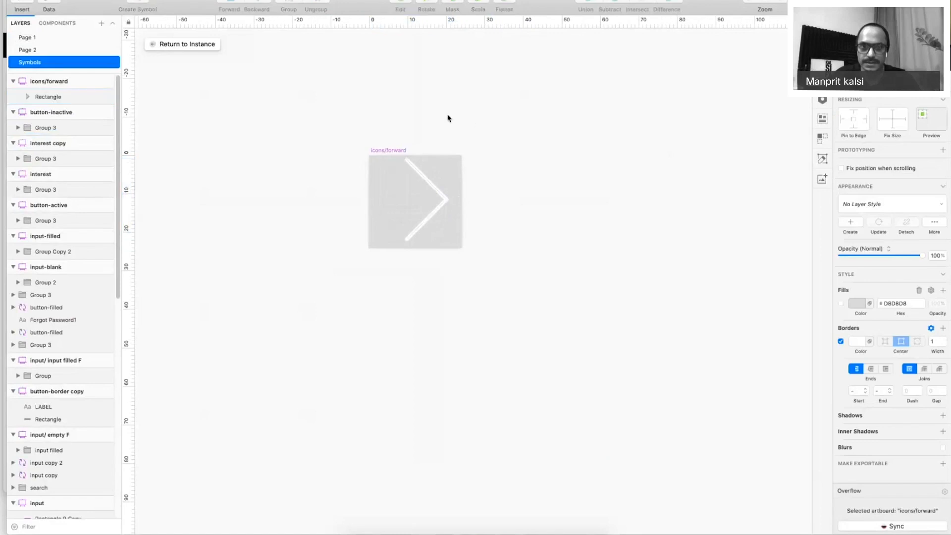
left_click(423, 181)
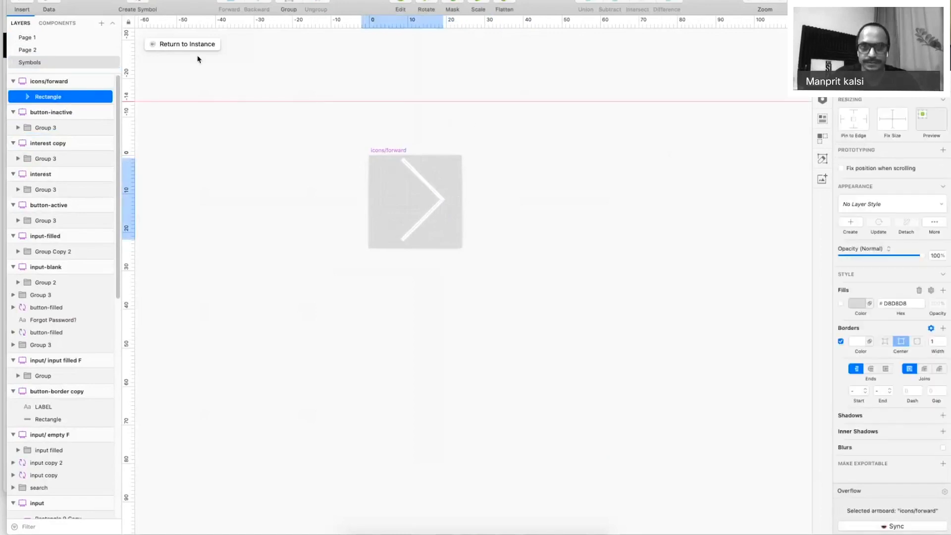
left_click(190, 44)
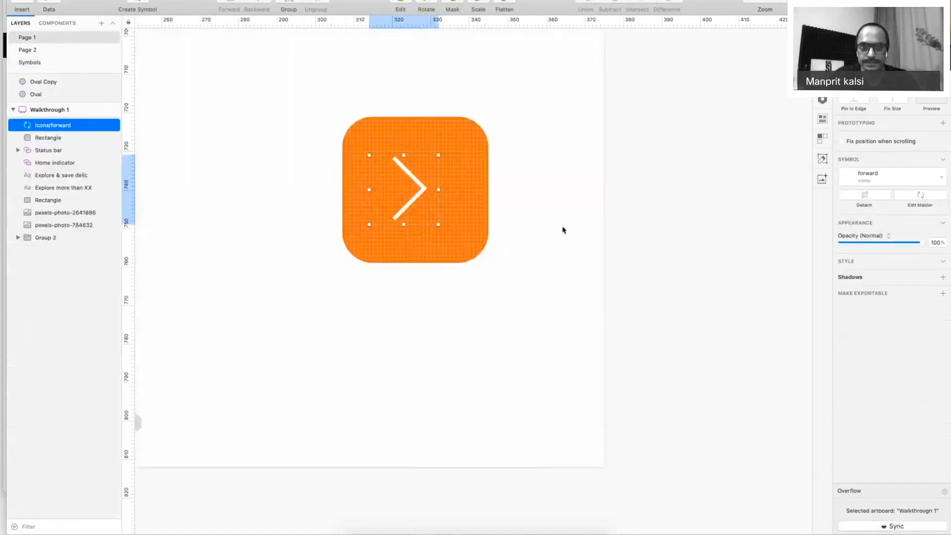
Undo the accidental nudge and size change of the arrow on the orange button.
left_click(411, 193)
key("super+z")
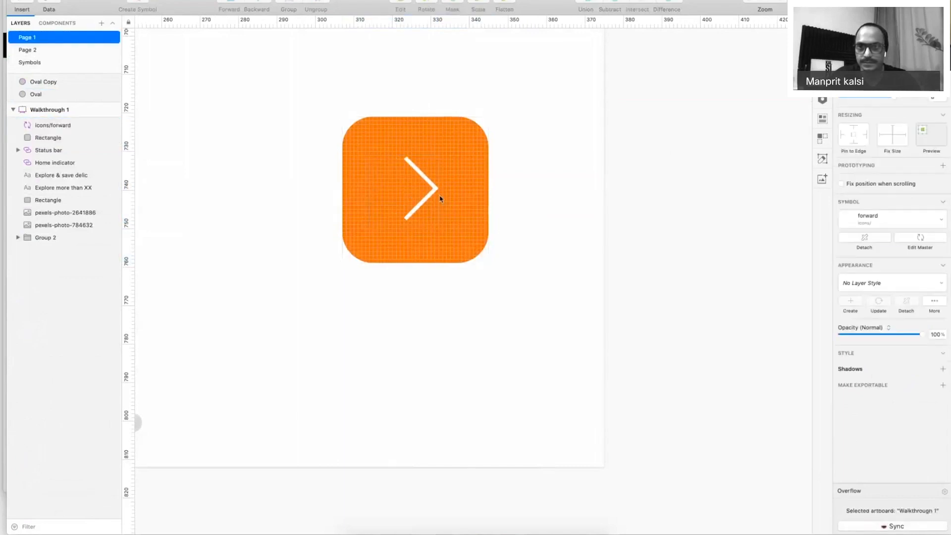
left_click(440, 199)
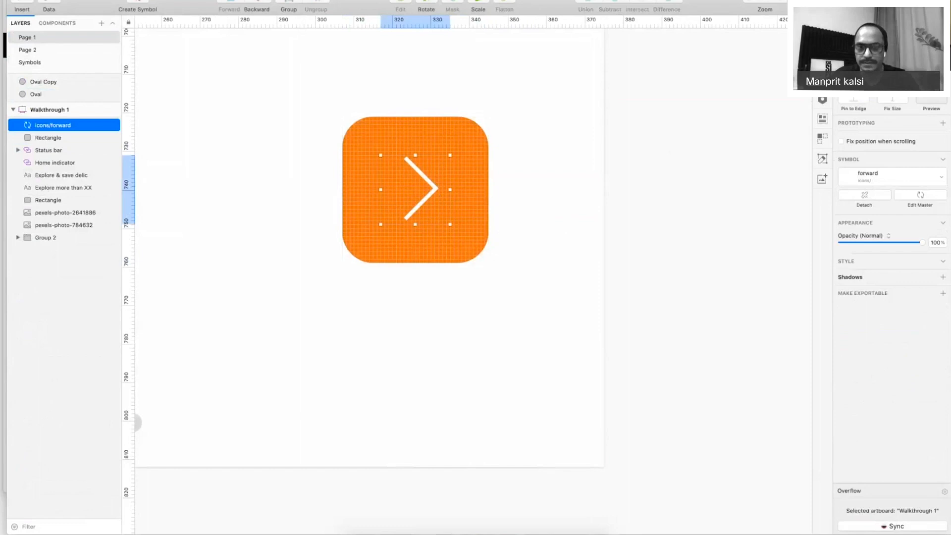
key("super+shift+z")
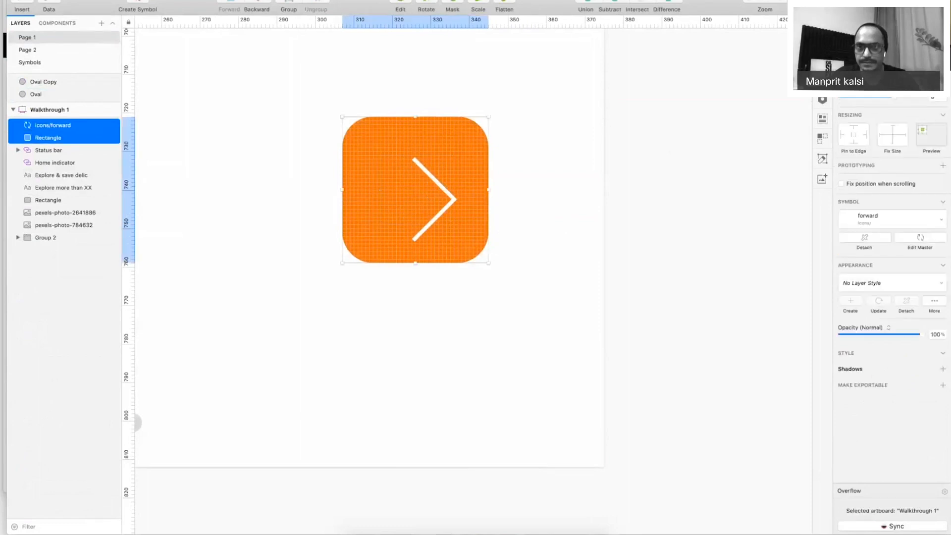
key("super+z")
key("super+z")
left_click(679, 207)
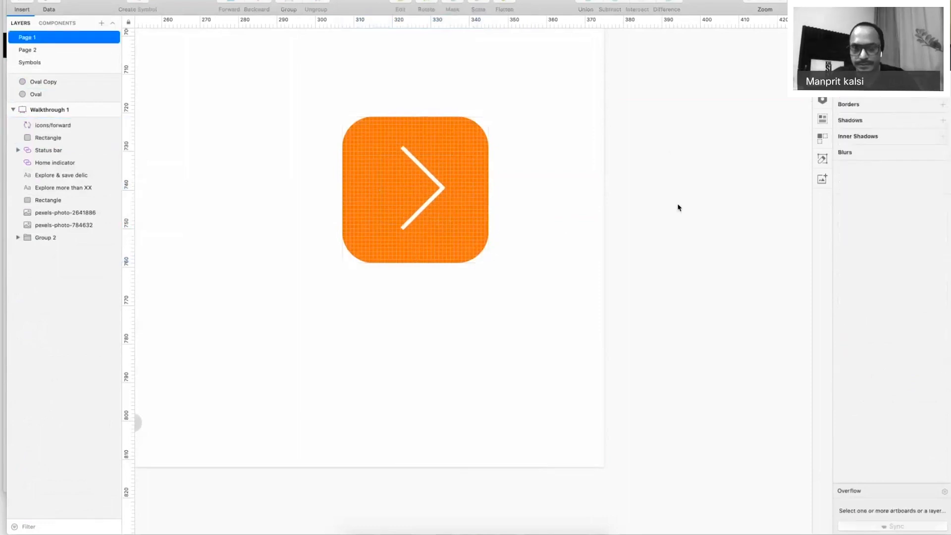
Move the two dot ovals to the left side of the Walkthrough 1 screen.
key("super+0")
left_click_drag(547, 250, 605, 299)
left_click_drag(601, 252, 603, 256)
key("super+period")
left_click_drag(605, 159, 618, 231)
left_click_drag(604, 186, 240, 161)
Duplicate the Walkthrough 1 artboard as Walkthrough 1 Copy beside it.
left_click(376, 43)
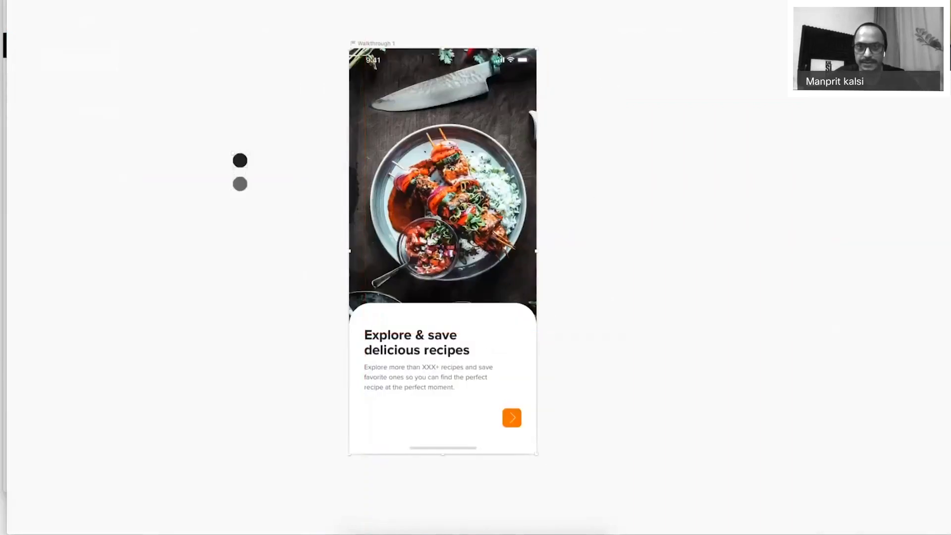
key("super+d")
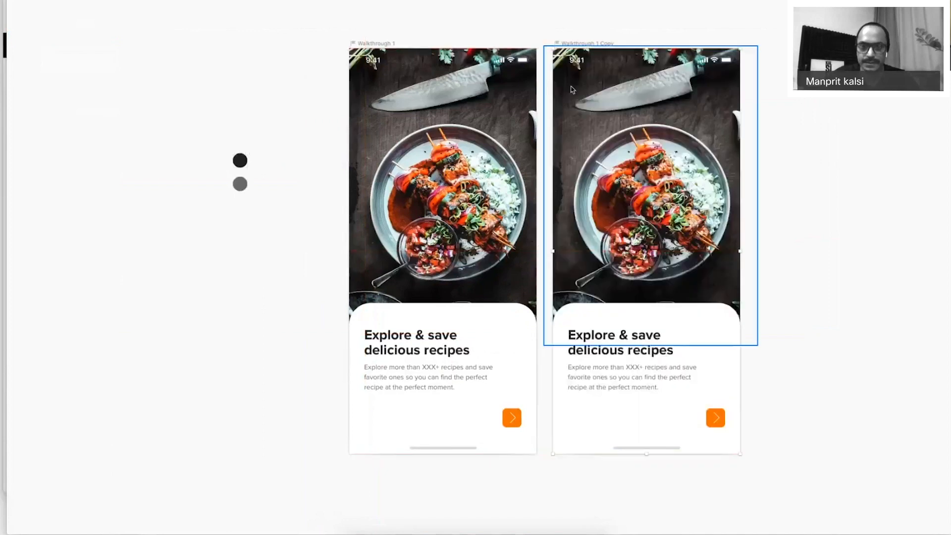
key("super+period")
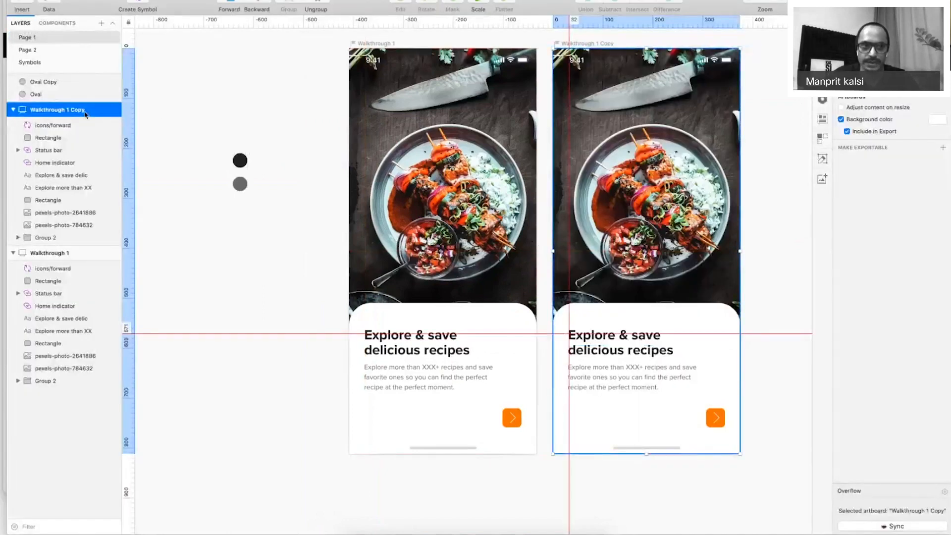
double_click(67, 109)
Rename the copied artboard to Walkthrough 2.
key("BackSpace")
key("BackSpace")
key("BackSpace")
key("BackSpace")
key("BackSpace")
key("BackSpace")
type("2")
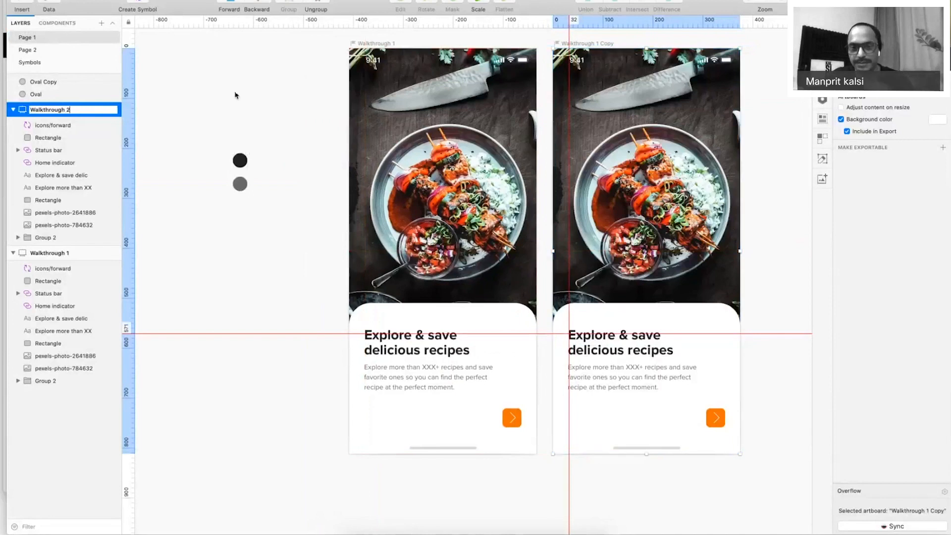
left_click(235, 95)
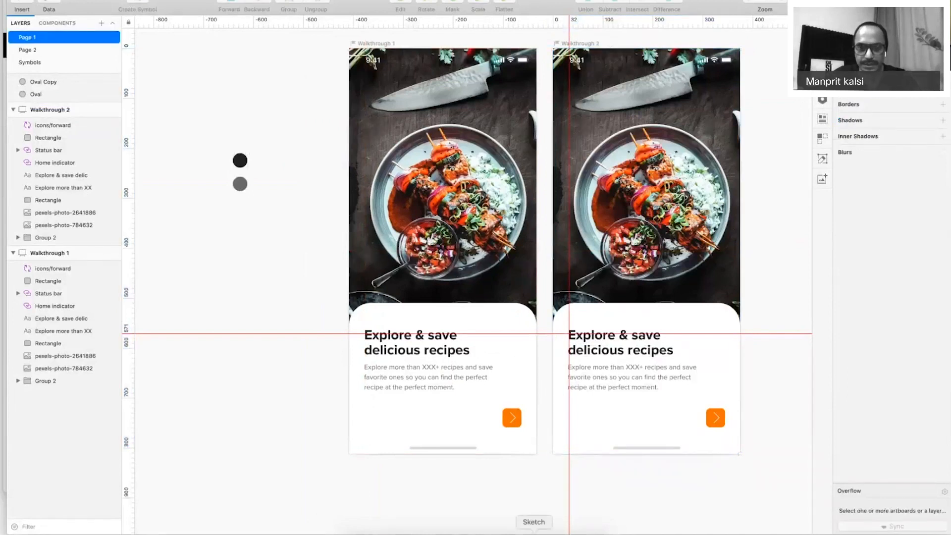
Replace the heading with 'Create your own recipes' copied from the PowerPoint slide.
left_click(534, 533)
left_click_drag(810, 210, 637, 200)
key("super+c")
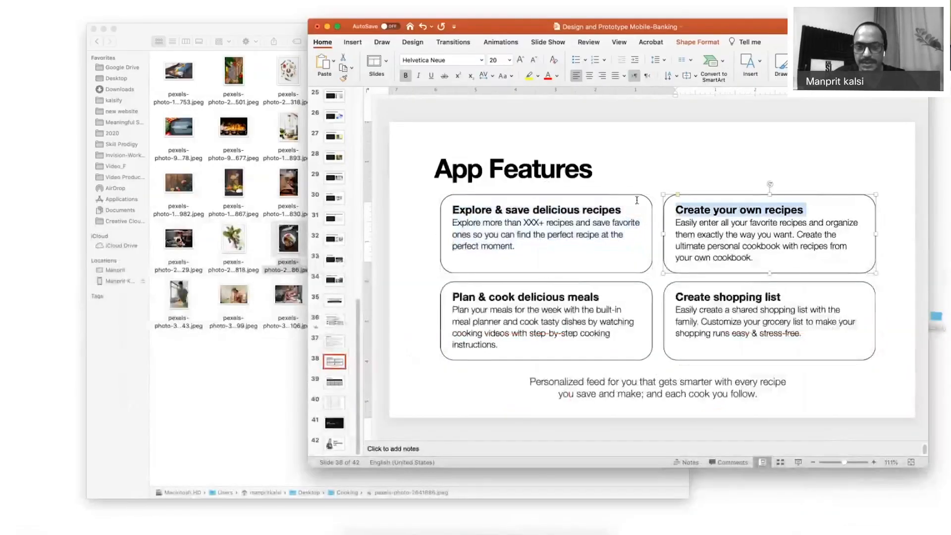
key("super+Tab")
left_click(609, 342)
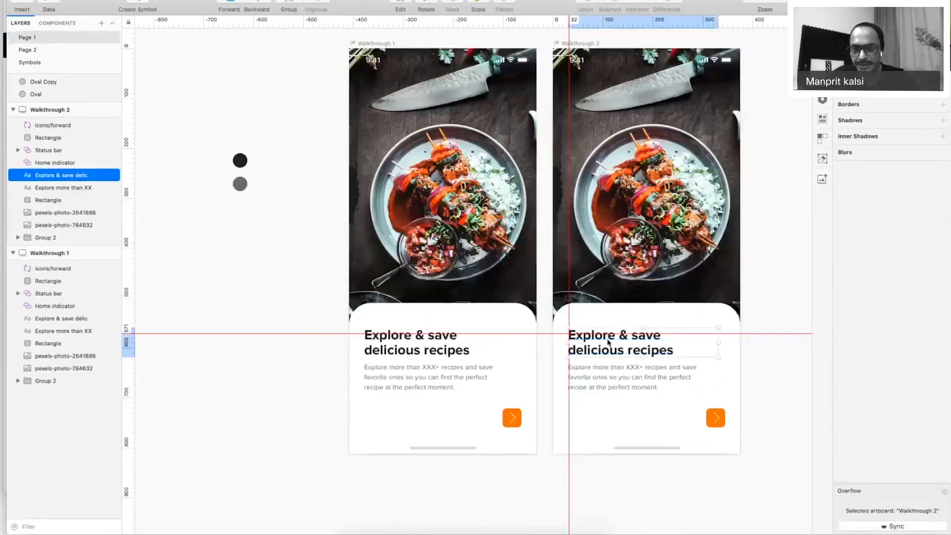
double_click(608, 343)
key("super+v")
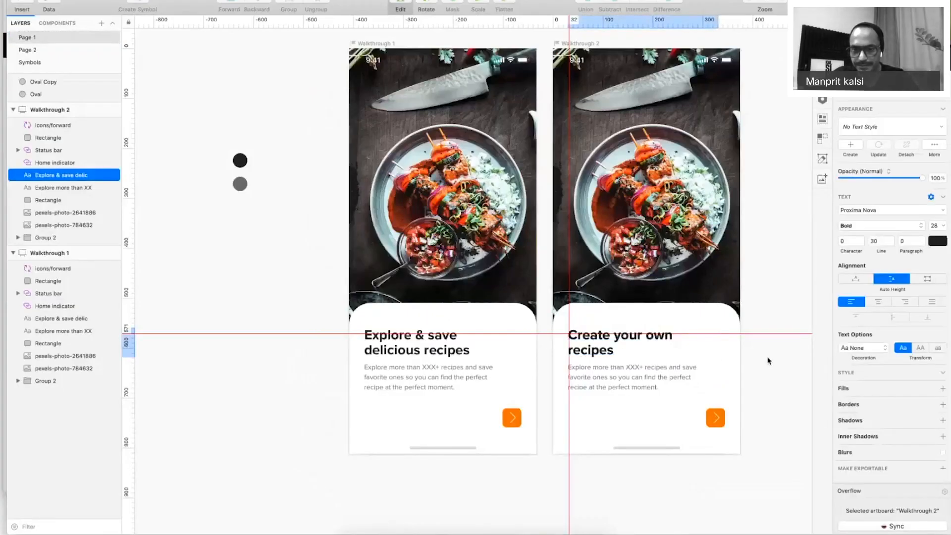
left_click(768, 360)
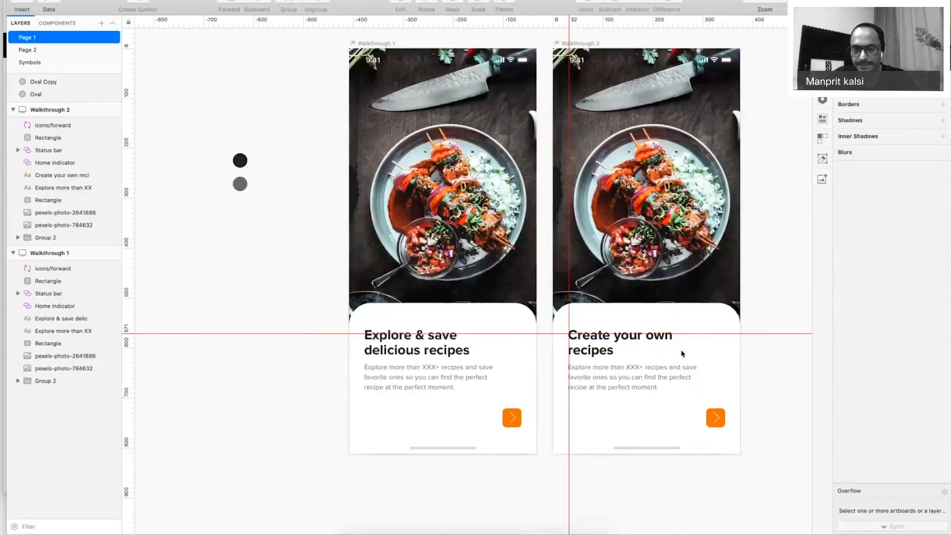
Paste the recipes description from PowerPoint and widen its text box so it reflows.
key("super+Tab")
left_click_drag(675, 222, 784, 273)
key("super+c")
key("super+Tab")
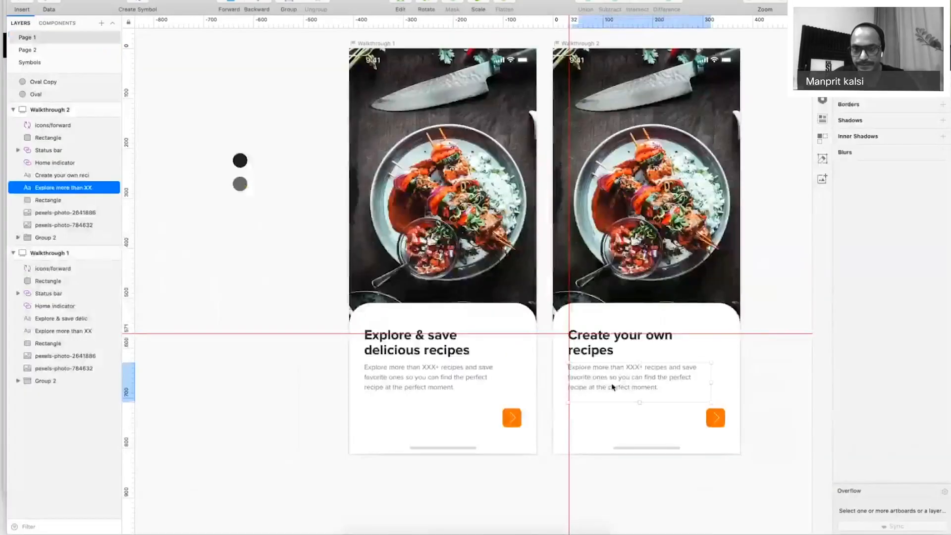
key("super+v")
left_click(743, 386)
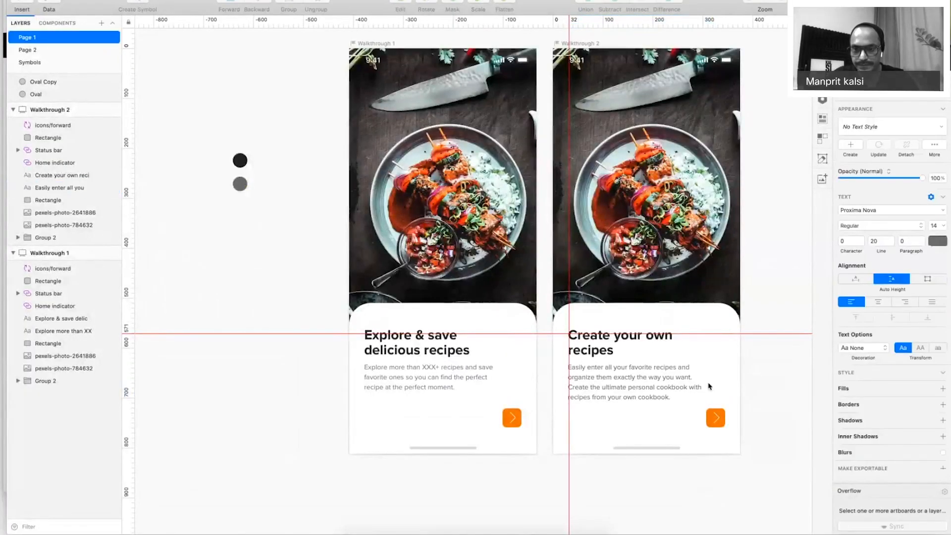
left_click(709, 387)
left_click_drag(720, 385, 721, 388)
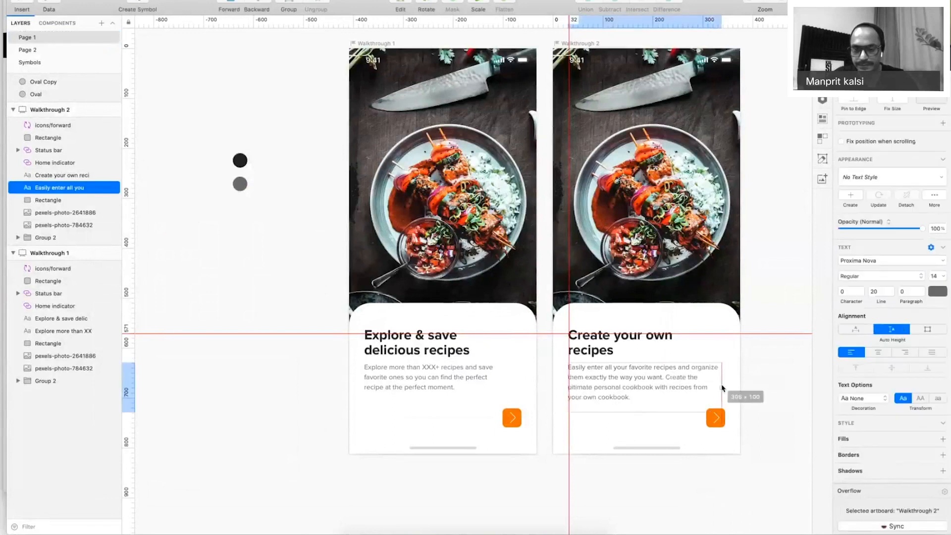
left_click(757, 432)
scroll(758, 432, "down", 2)
Duplicate the orange arrow button to its left and fill the copy grey #CBCBCB.
scroll(773, 426, "up", 5)
key("super+period")
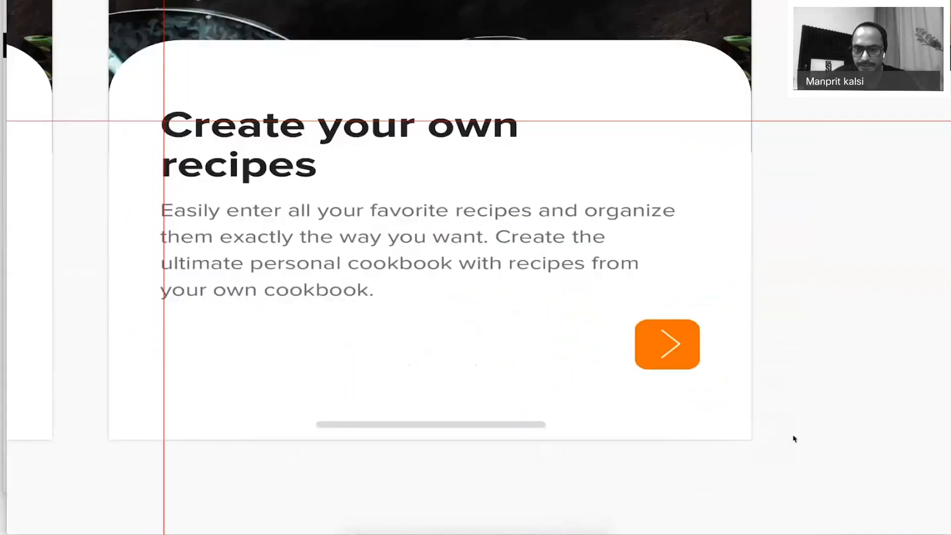
left_click(621, 344)
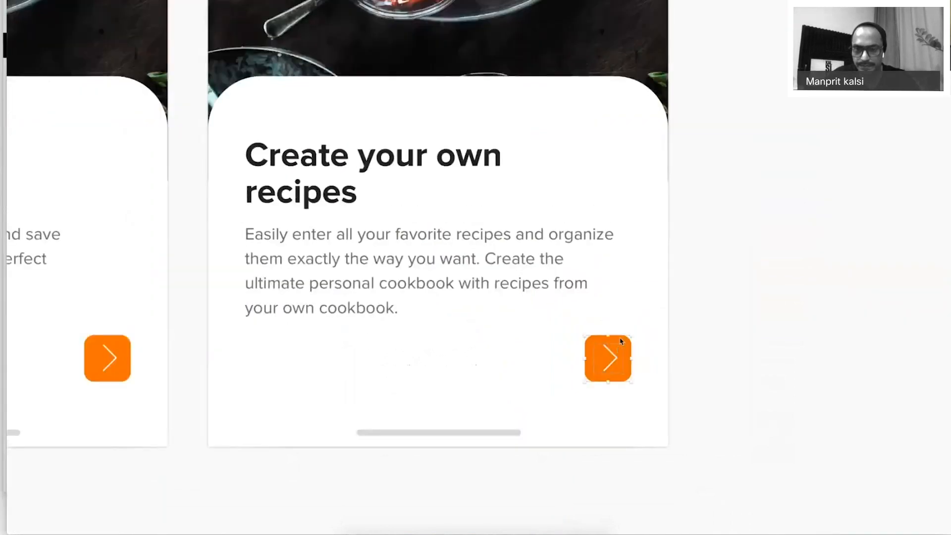
left_click_drag(620, 341, 566, 349)
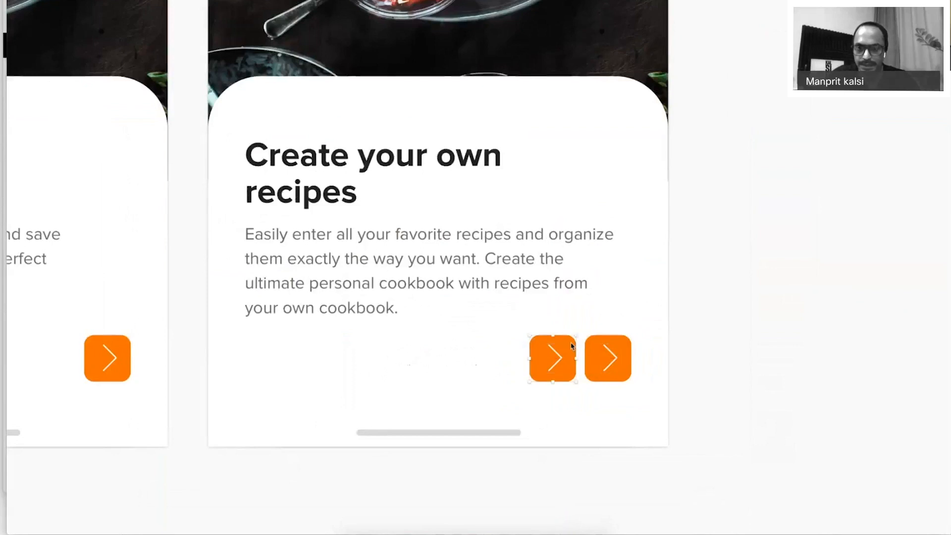
key("super+period")
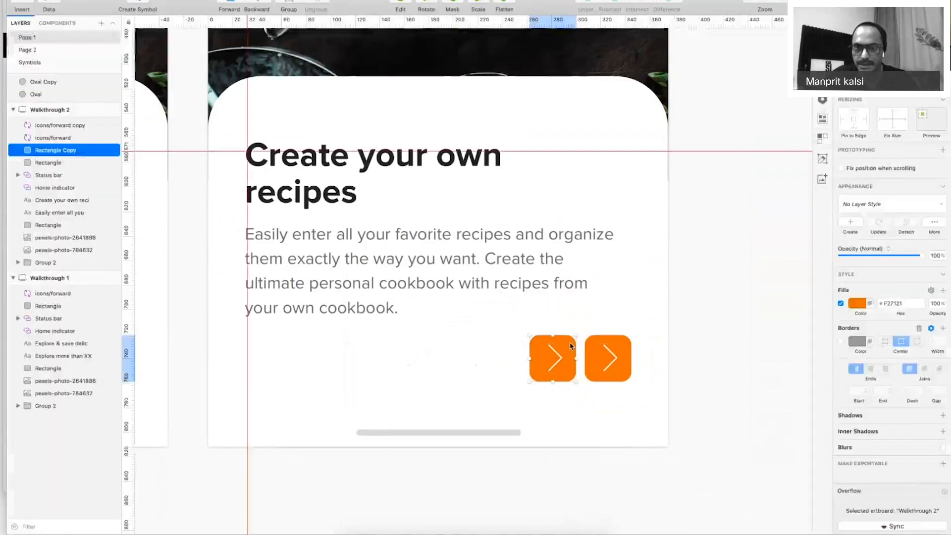
left_click(858, 306)
left_click(840, 374)
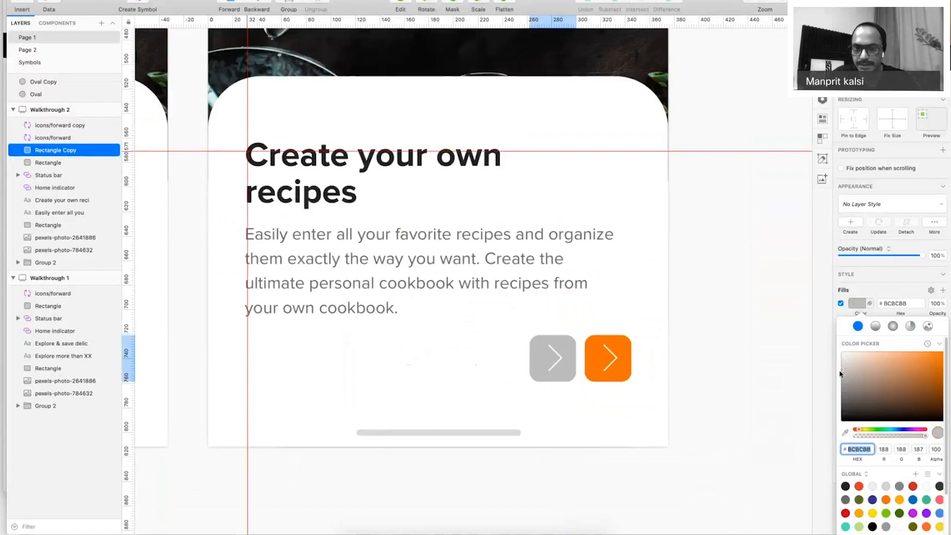
left_click_drag(840, 374, 834, 367)
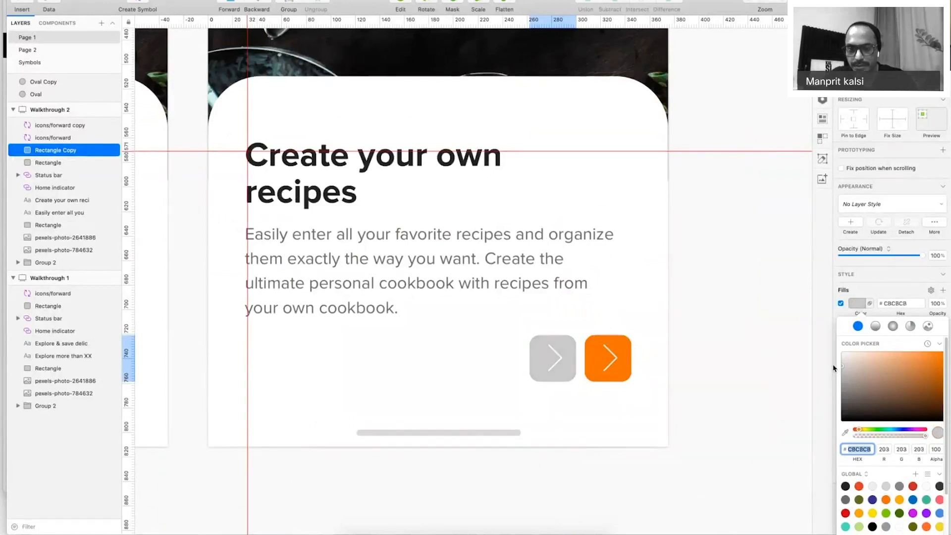
key("super+0")
left_click(459, 318)
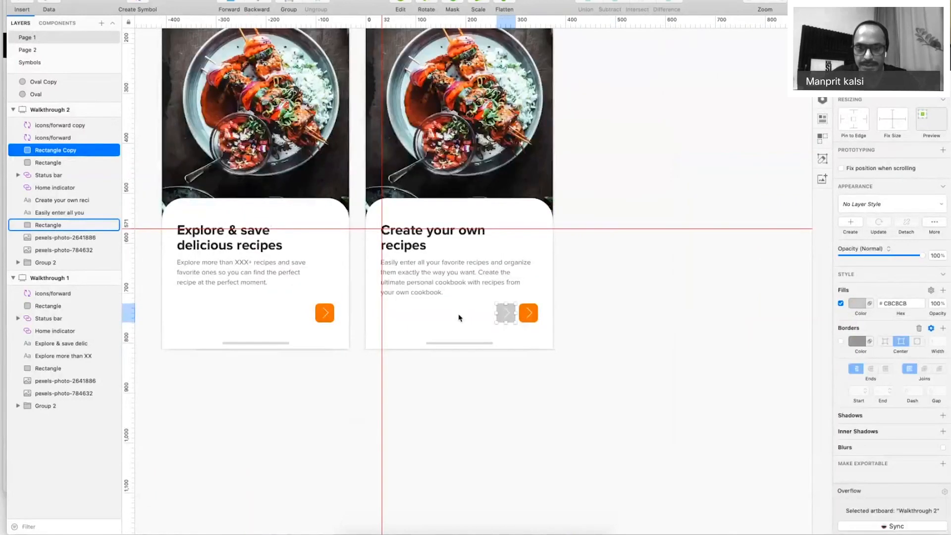
Group the grey button with its arrow, move it to the left text edge and shrink it.
left_click(505, 313, "shift")
key("super+g")
left_click_drag(510, 318, 392, 318)
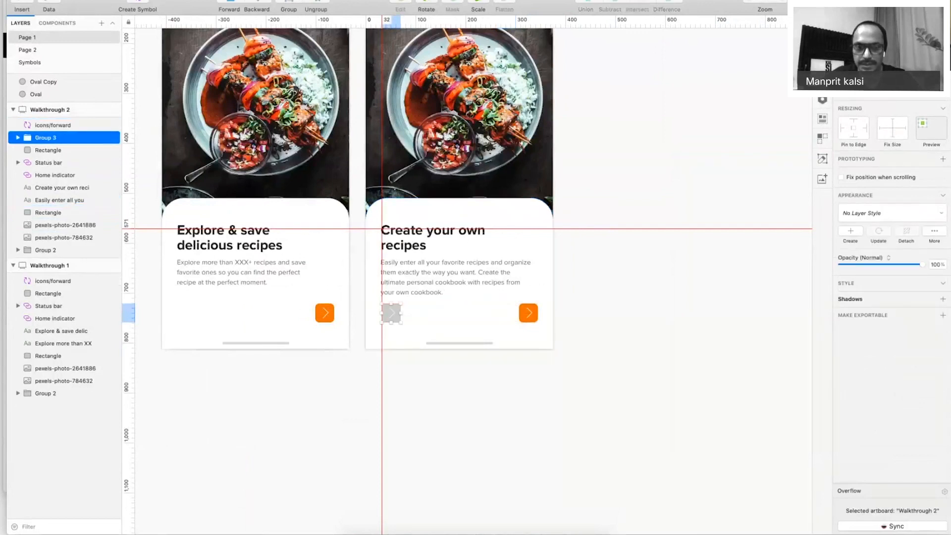
key("Return")
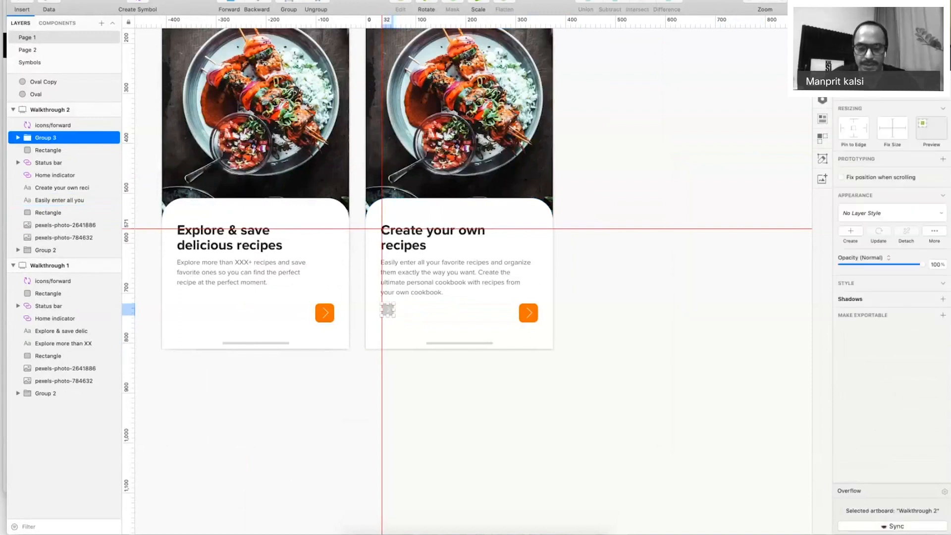
left_click(649, 329)
key("super+.")
key("z")
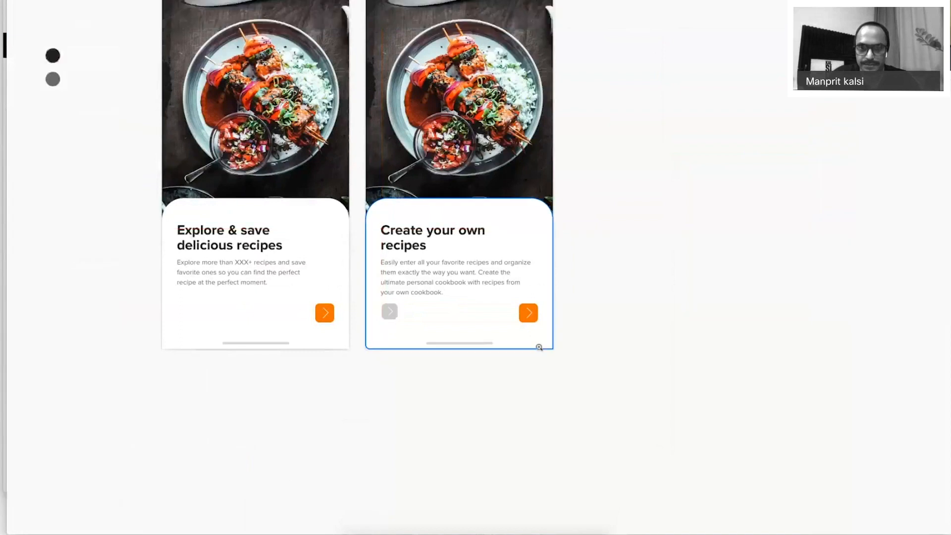
Group the first screen's orange button and nudge all three buttons down slightly.
left_click(619, 321)
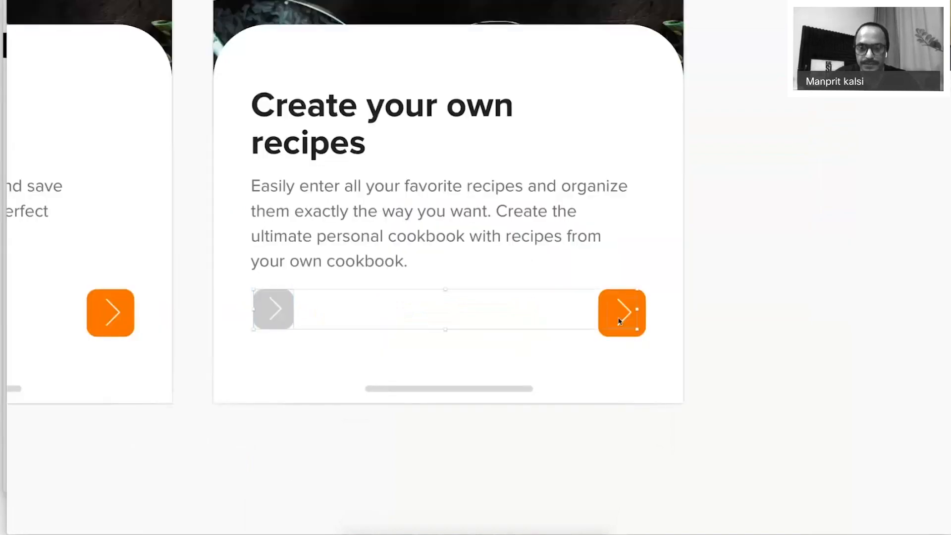
key("super+0")
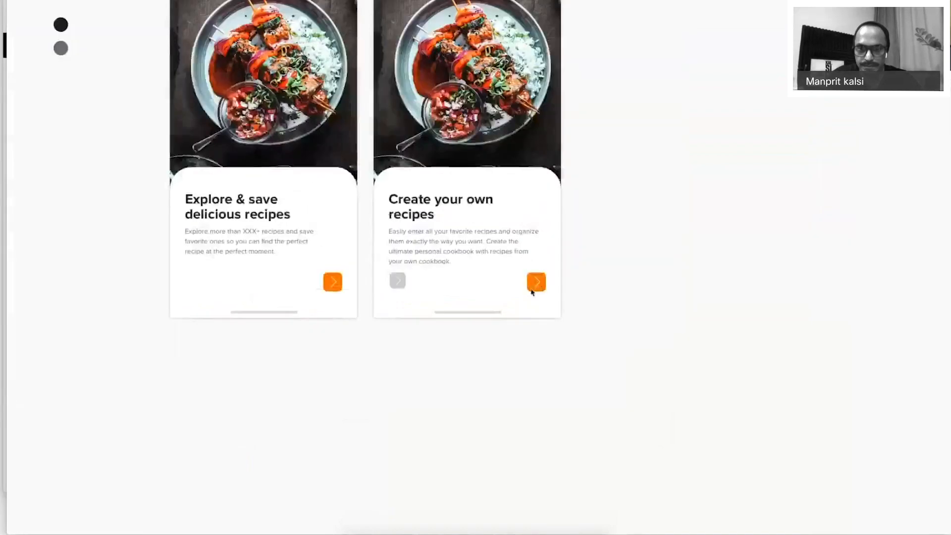
left_click(540, 278, "shift")
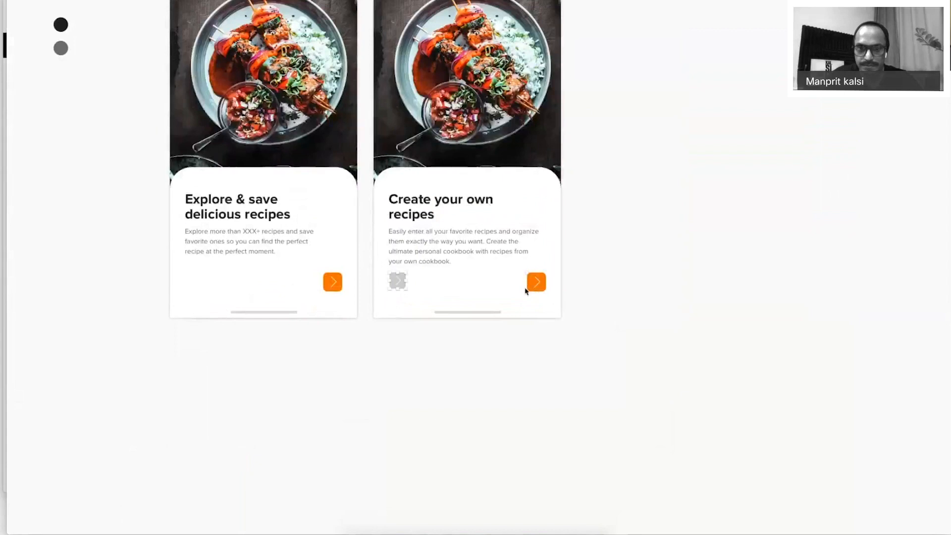
left_click(538, 282, "shift")
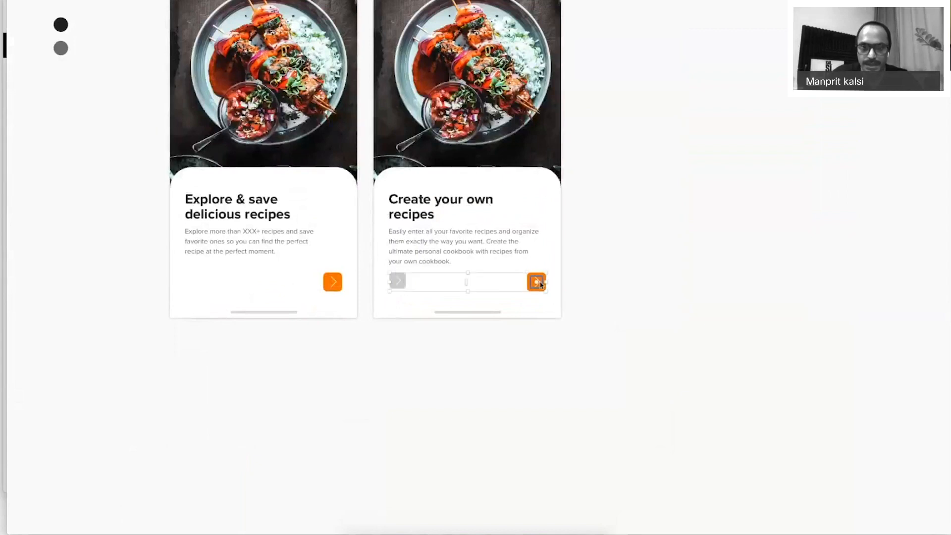
key("super+period")
left_click(333, 282, "shift")
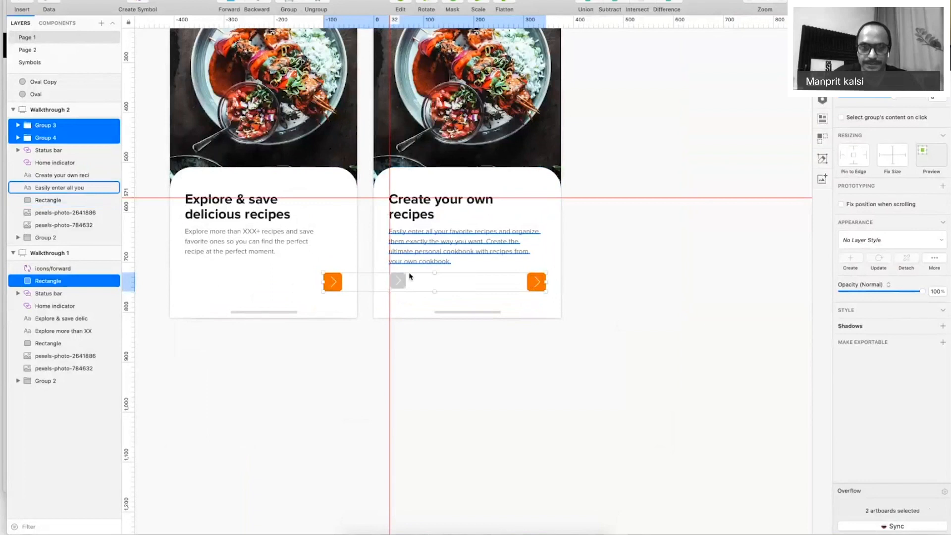
key("Escape")
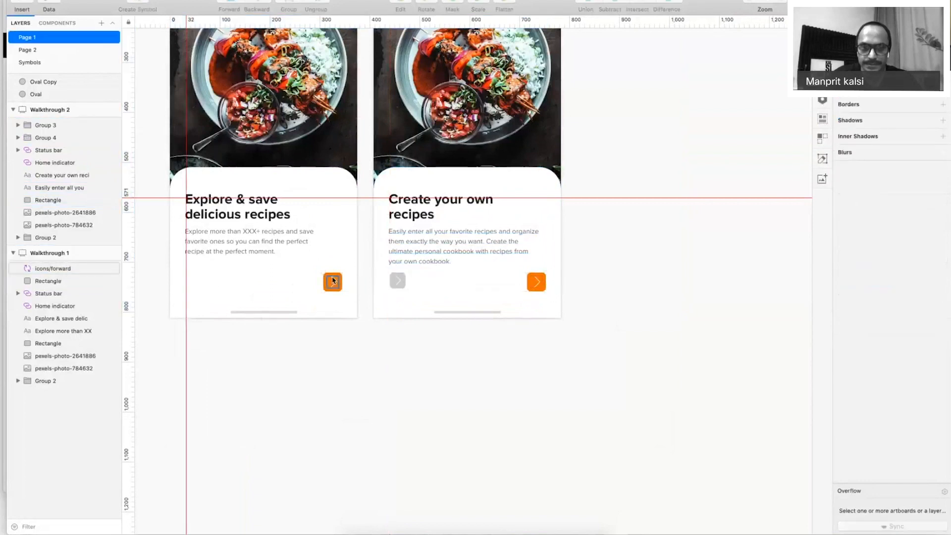
left_click(333, 281)
key("super+g")
left_click(397, 280, "shift")
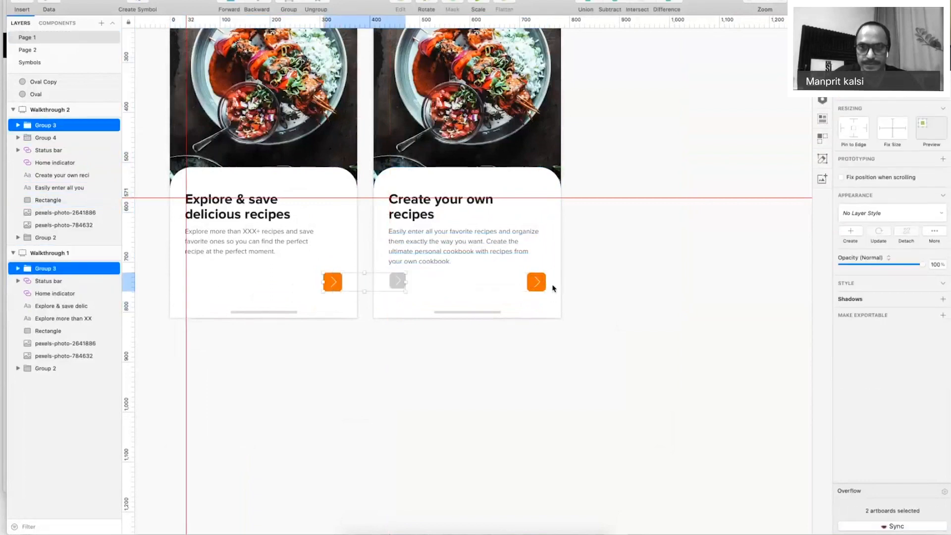
left_click(536, 281, "shift")
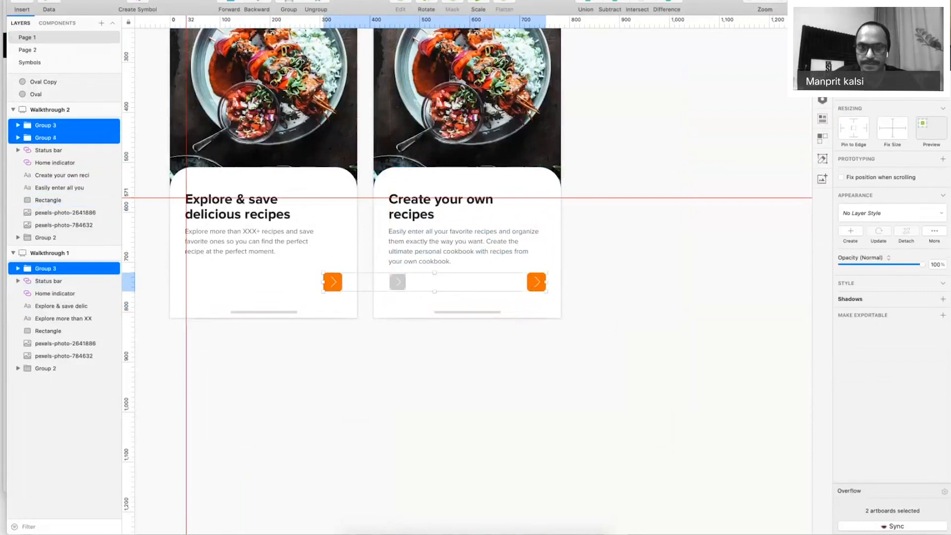
key("Down")
key("Down")
key("Down")
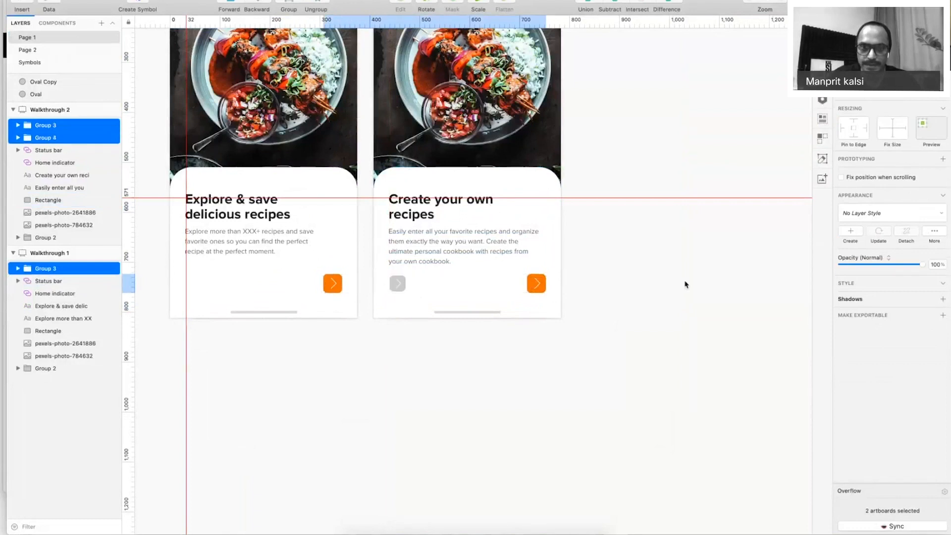
Flip the grey button's arrow horizontally to point left and preview both screens.
left_click(397, 283)
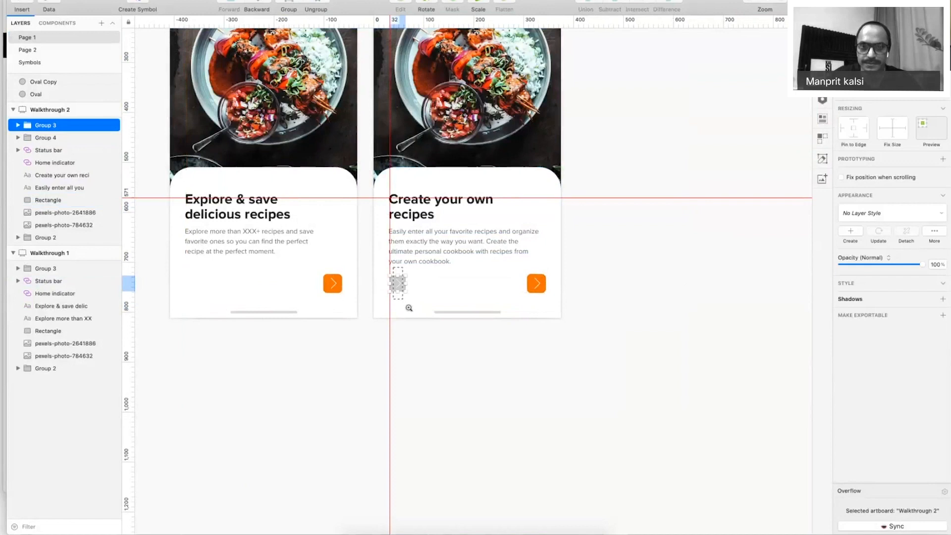
left_click_drag(409, 307, 401, 266)
double_click(466, 231)
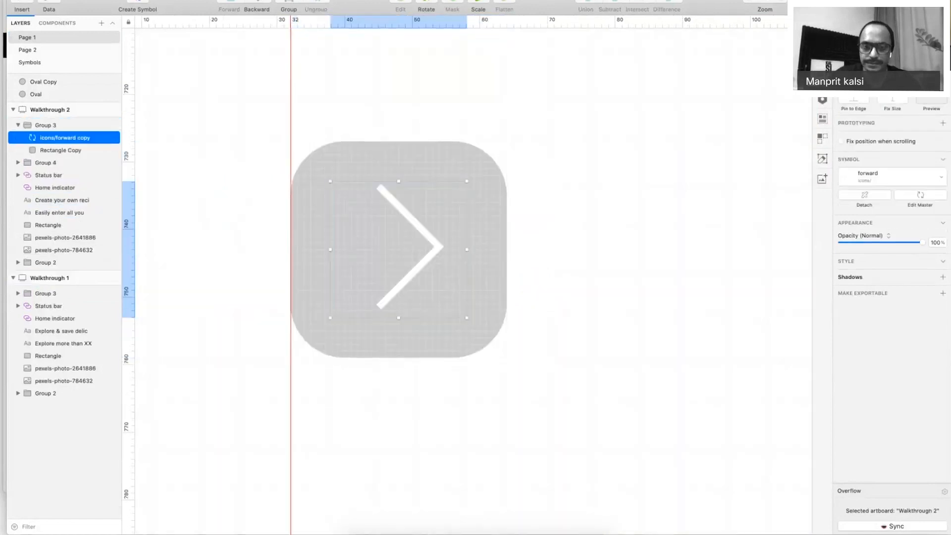
key("super+shift+h")
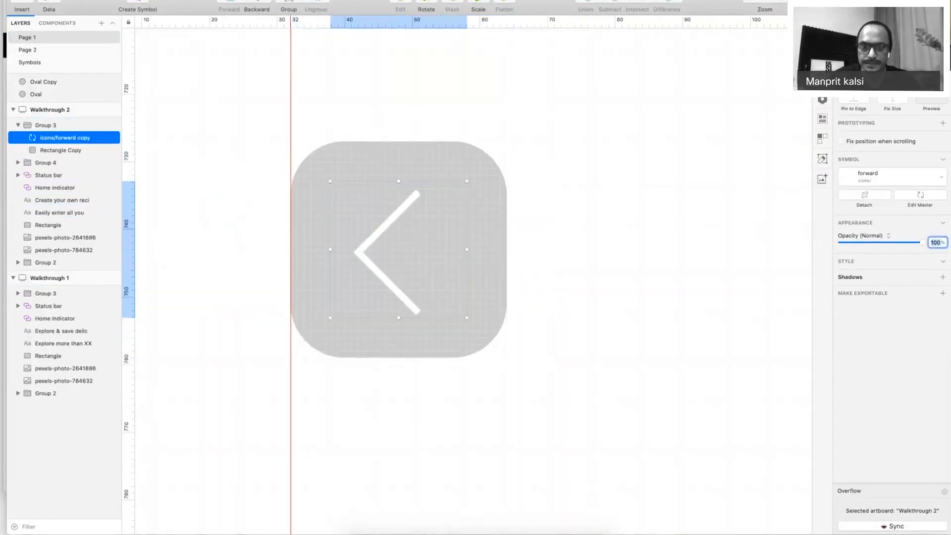
key("super+0")
left_click(761, 251)
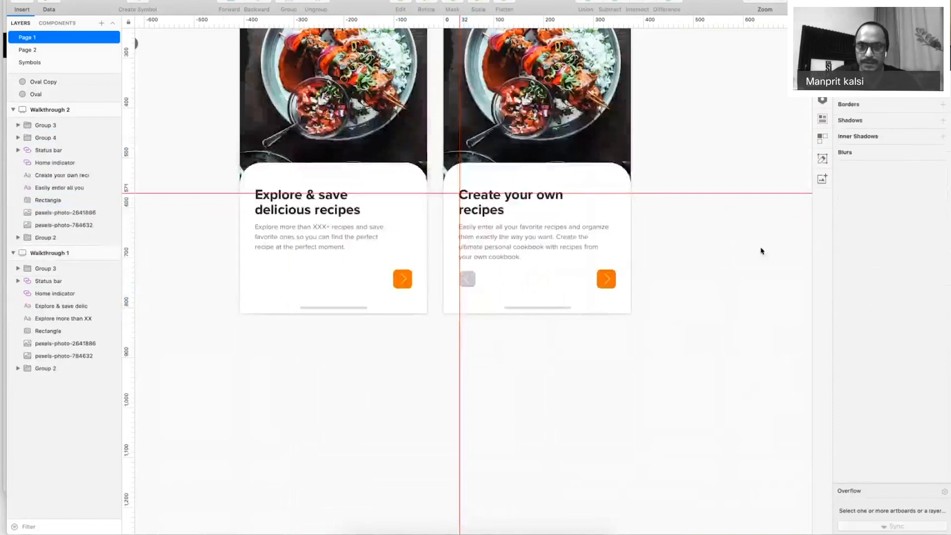
key("super+period")
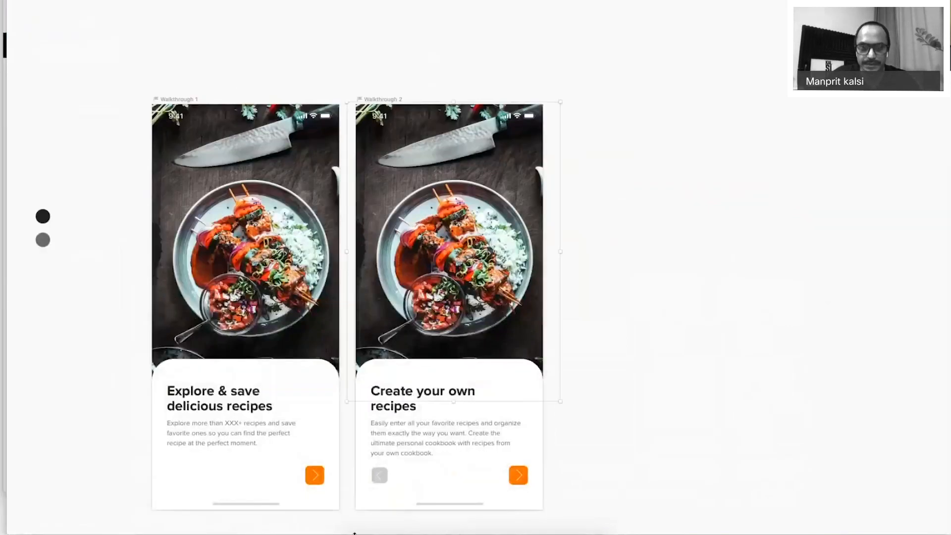
key("super+Tab")
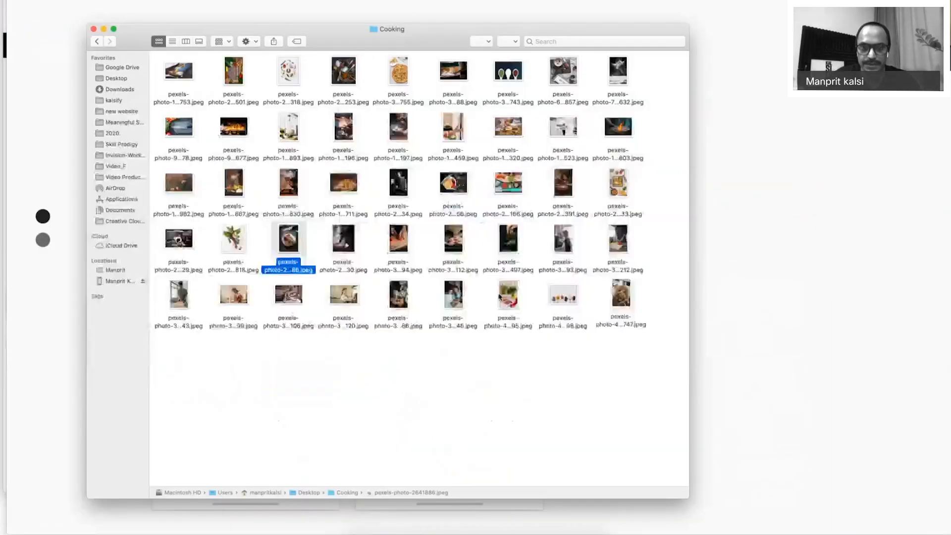
Browse the cooking photos in Quick Look, stepping through several previews.
left_click(506, 293)
key("space")
key("Right")
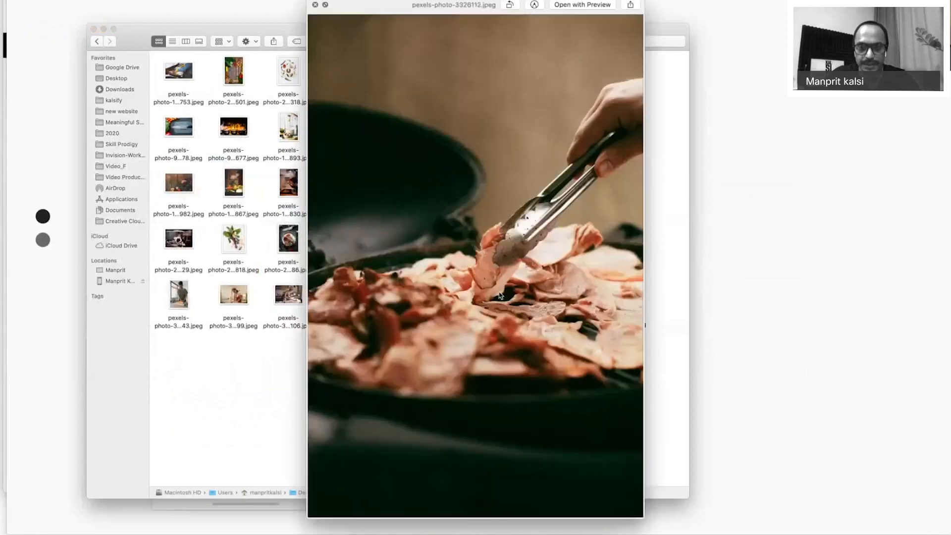
key("super+Tab")
key("super+Tab")
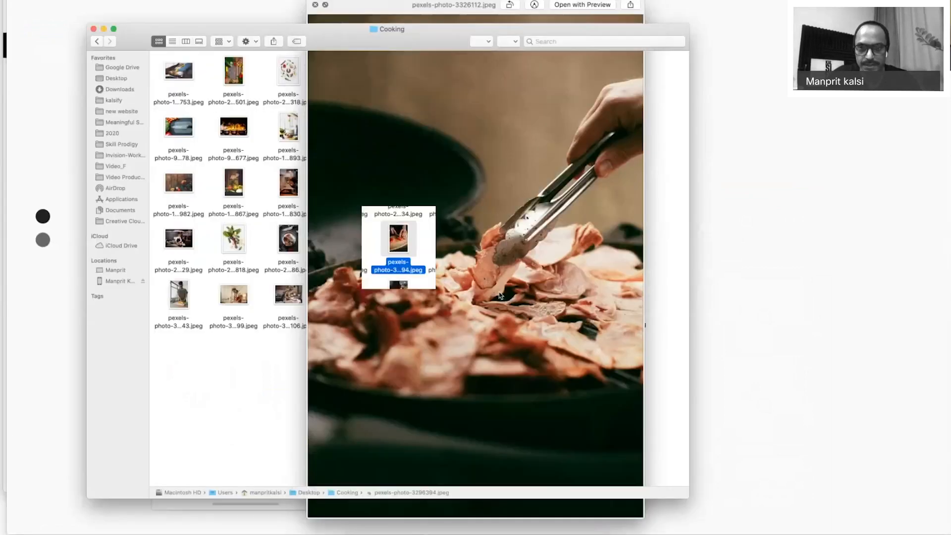
key("space")
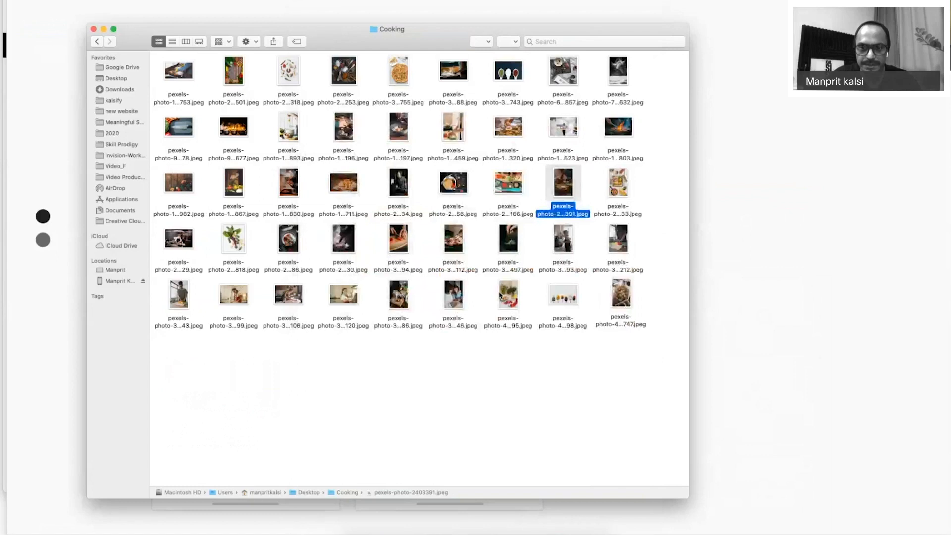
key("space")
key("Right")
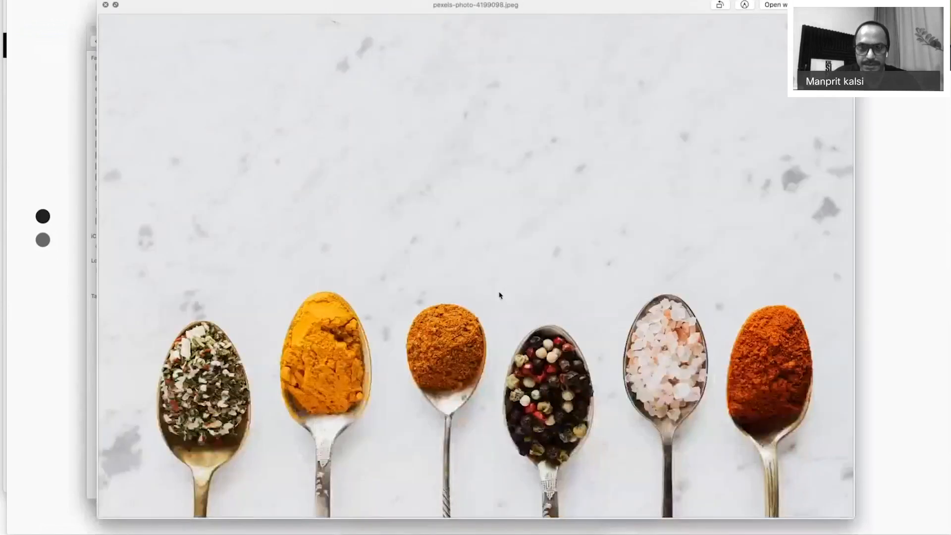
key("Right")
key("Right")
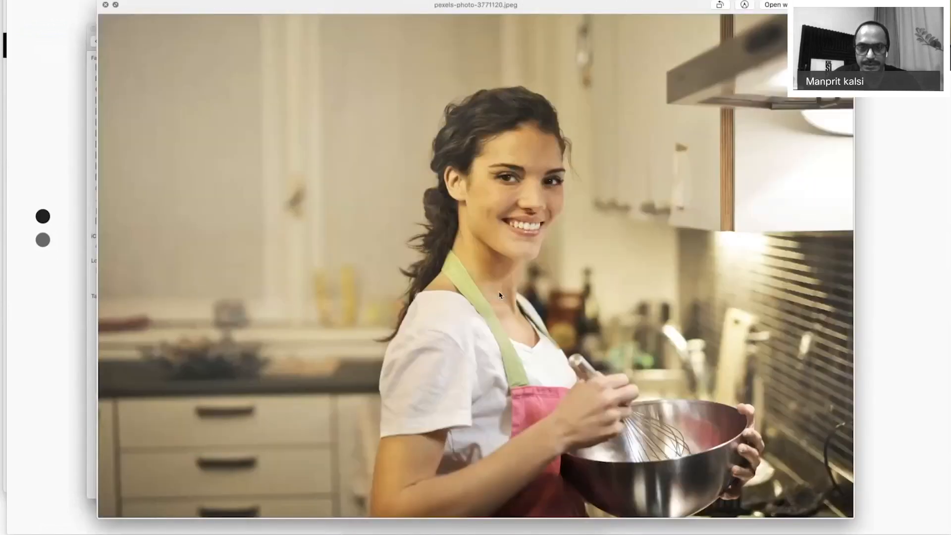
key("Right")
key("Right")
key("Right")
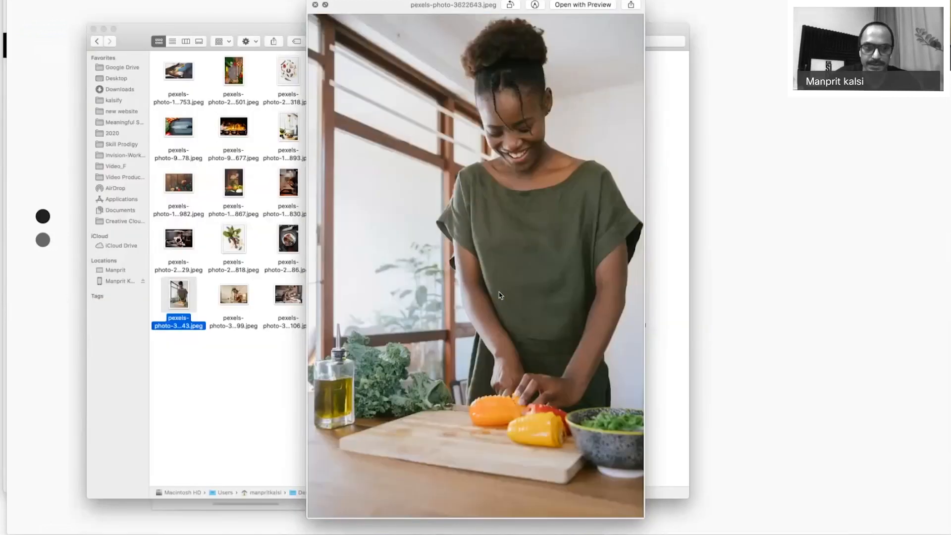
key("space")
Select and preview the photo of a woman chopping vegetables.
left_click(564, 240)
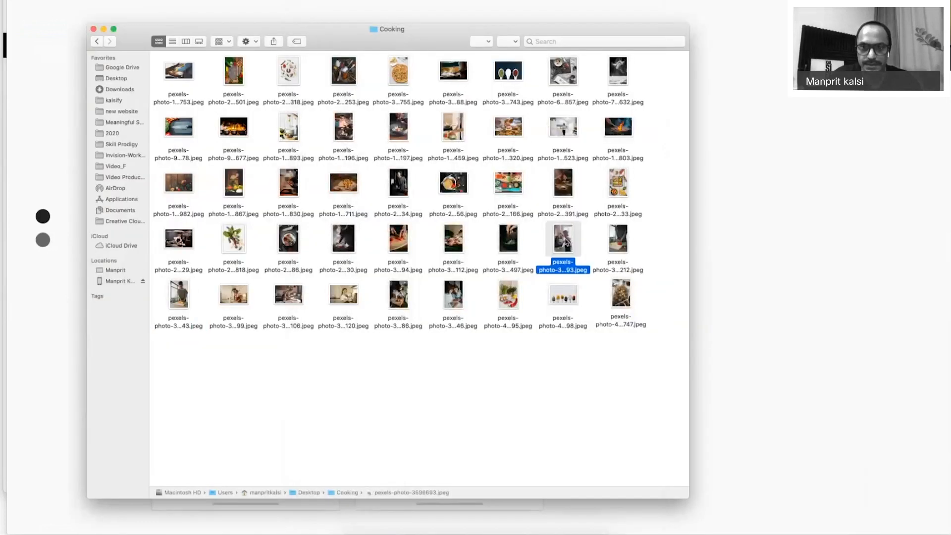
key("space")
key("Right")
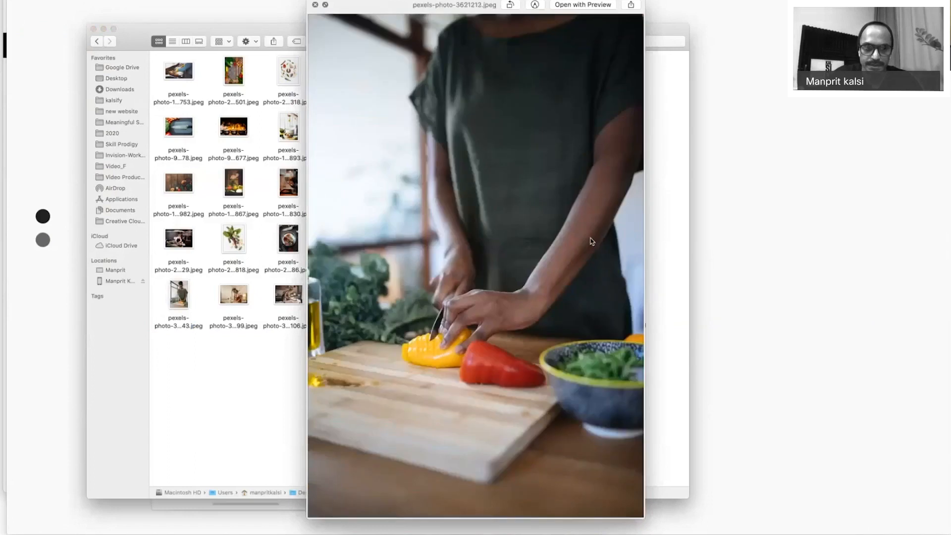
key("space")
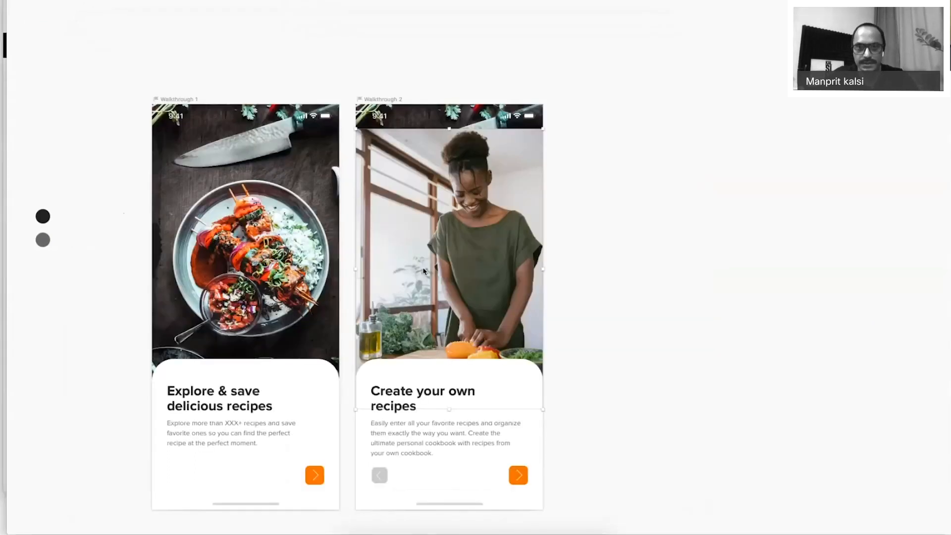
Drop pexels-photo-3621212 onto Walkthrough 2 and enlarge it to fill the frame.
left_click_drag(425, 222, 422, 192)
left_click_drag(541, 381, 494, 302)
left_click(613, 344)
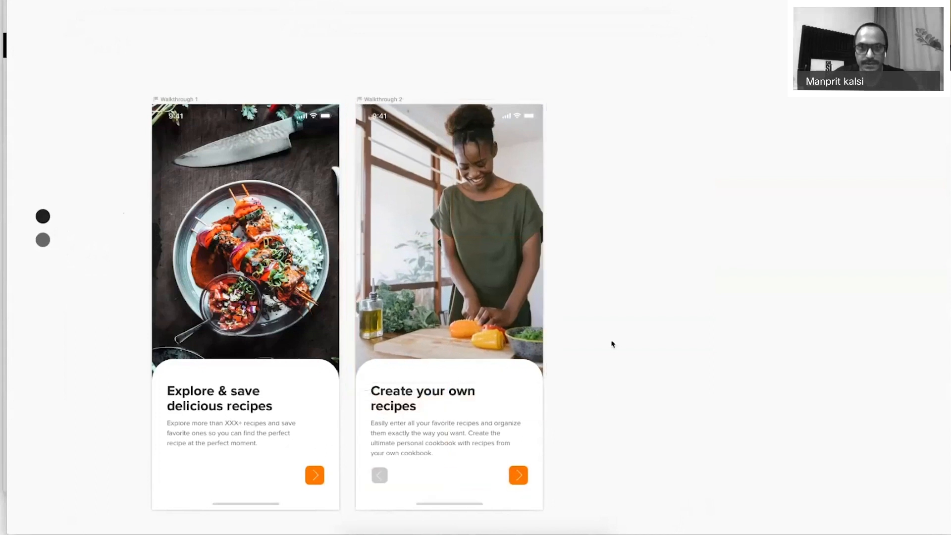
scroll(613, 344, "down", 1)
scroll(612, 344, "right", 1)
Duplicate the Walkthrough 2 artboard to its right.
mouse_move(338, 69)
left_mouse_down()
mouse_move(548, 87)
mouse_move(538, 86)
left_mouse_up()
left_click(562, 64)
left_click(570, 69)
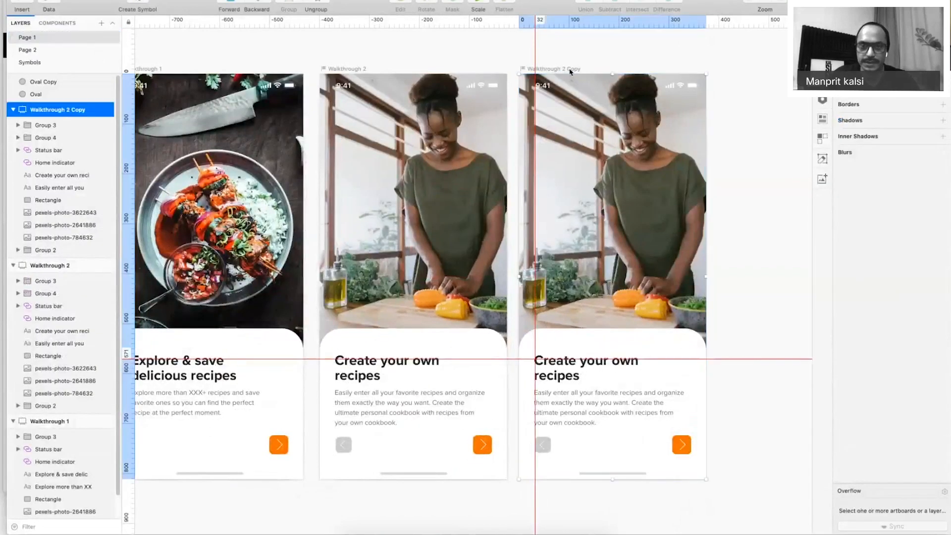
Rename the copied artboard from 'Walkthrough 2 Copy' to 'Walkthrough 3'.
double_click(68, 109)
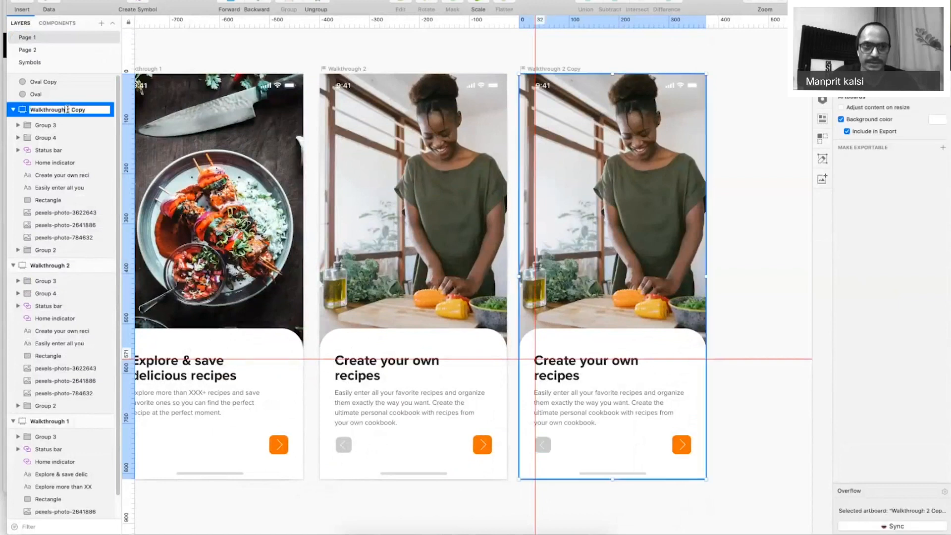
left_click_drag(67, 109, 125, 113)
type("3")
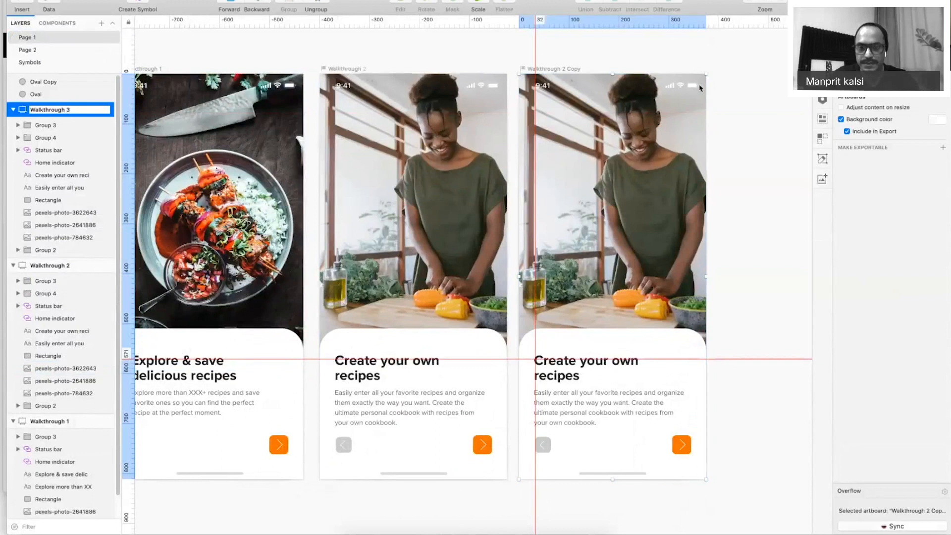
key("Return")
scroll(701, 104, "right", 2)
key("super+period")
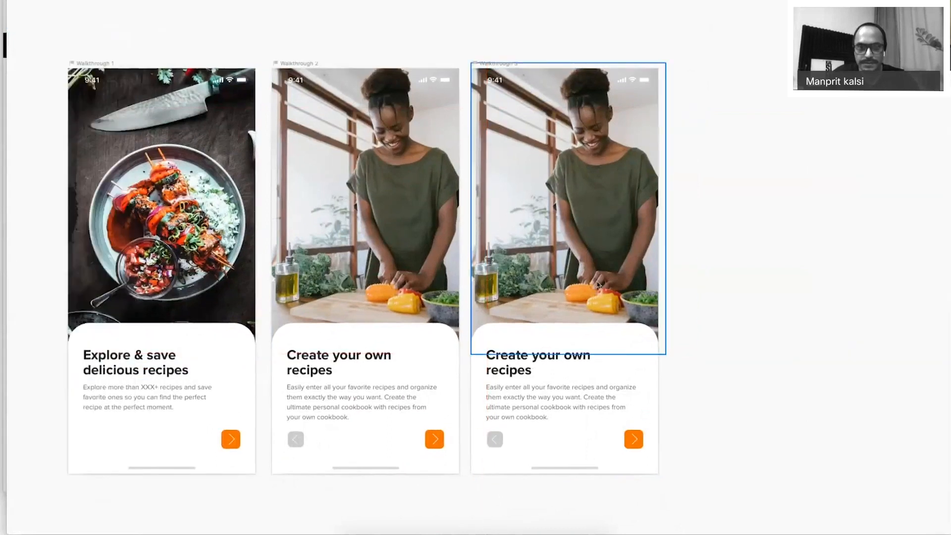
key("ctrl+Up")
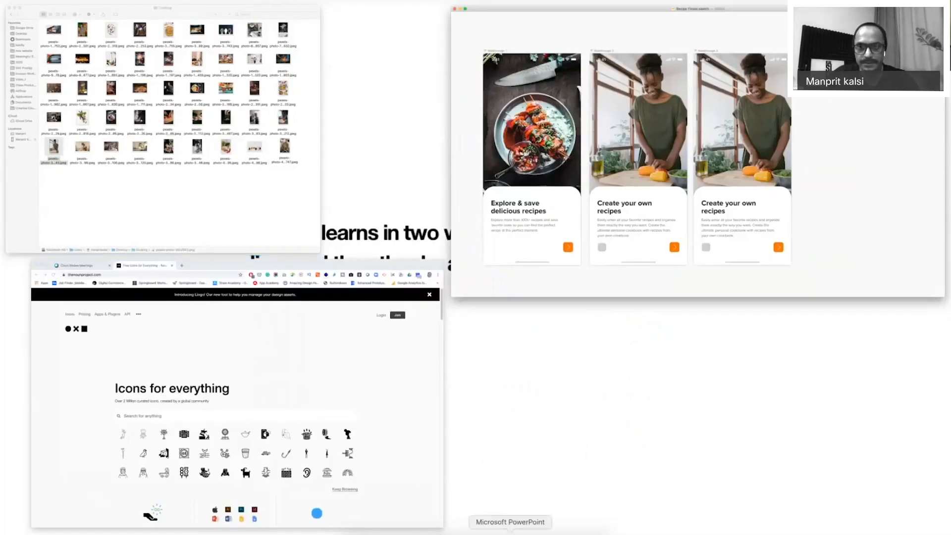
Put the heading 'Plan & cook delicious meals' on Walkthrough 3.
left_click(510, 531)
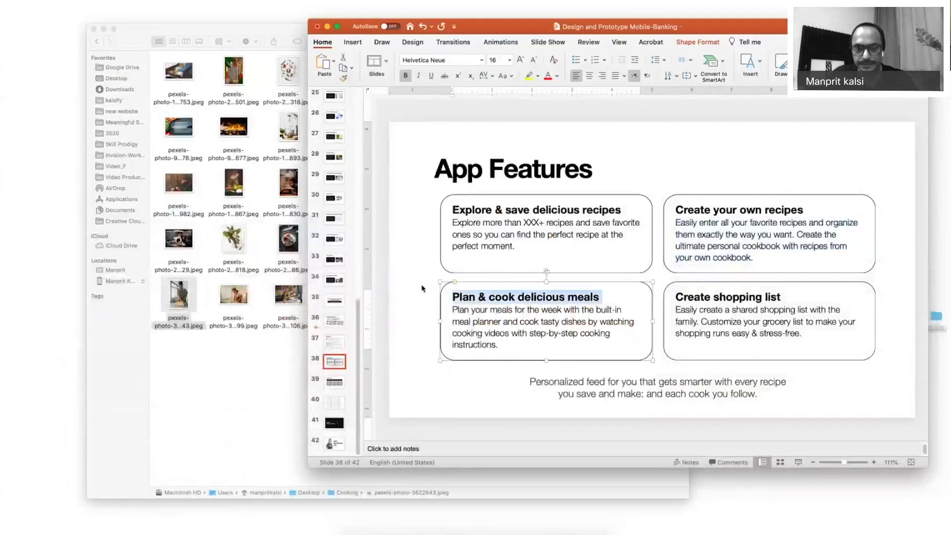
key("super+Tab")
left_click(533, 352)
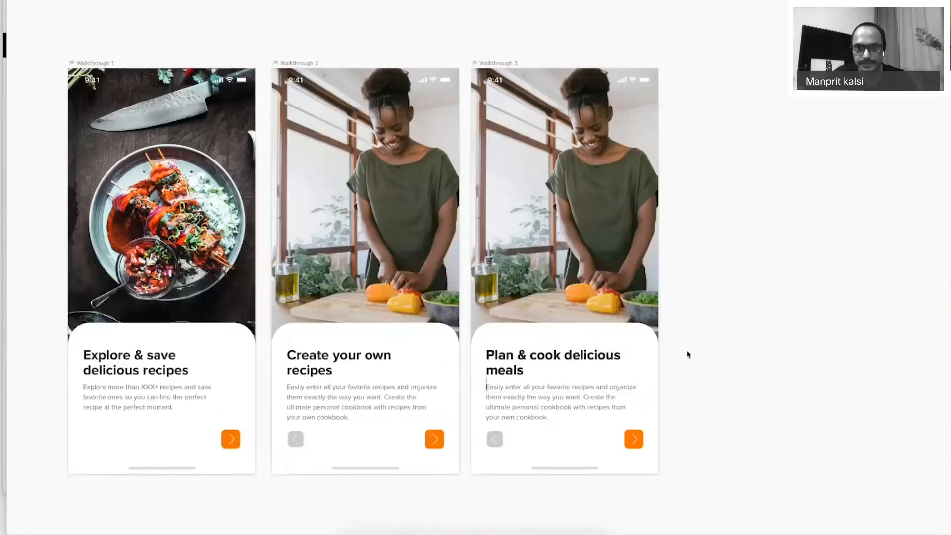
key("shift+Left")
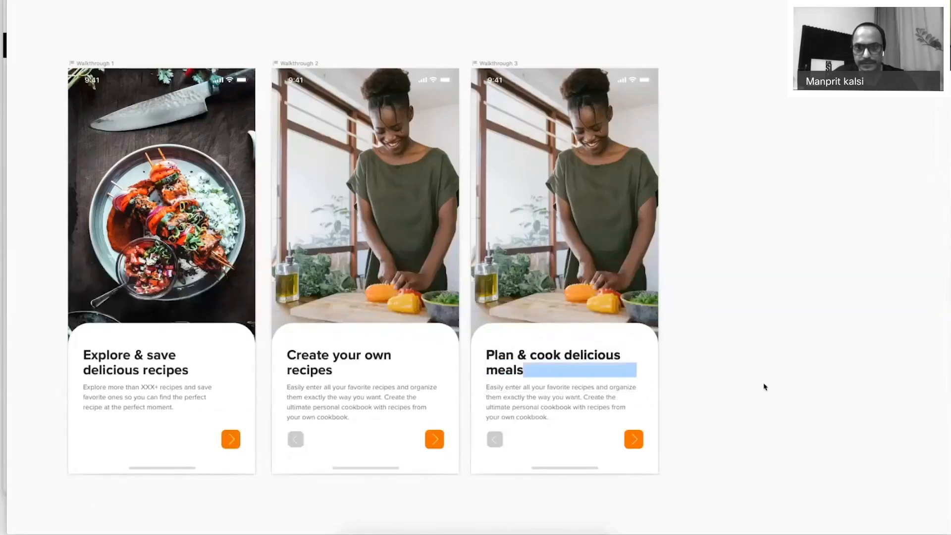
Paste the meal-planning description from the App Features slide into Walkthrough 3.
key("super+Tab")
left_click(452, 310)
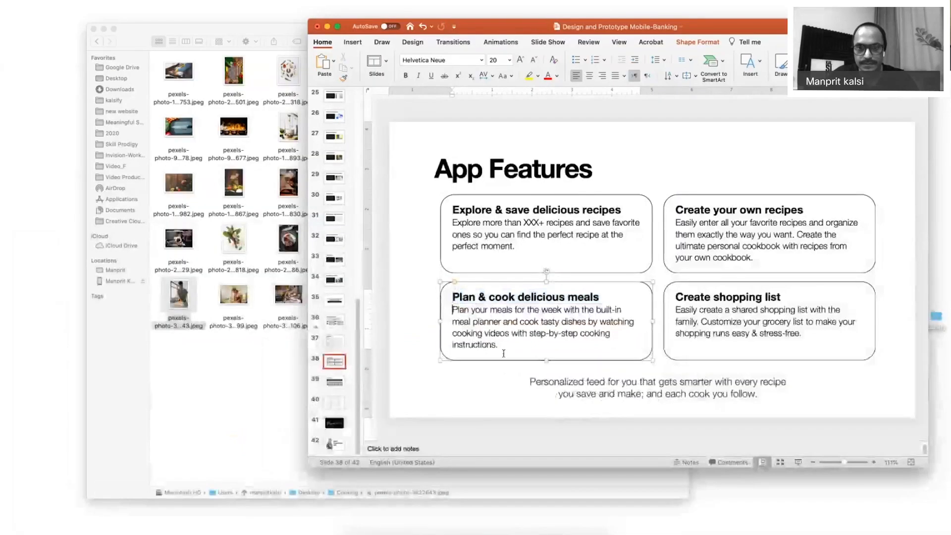
key("super+Tab")
type("Plan your meals for the week with the built-in meal planner and cook tasty dishes by watching cooking videos with step-by-step cooking instructions.")
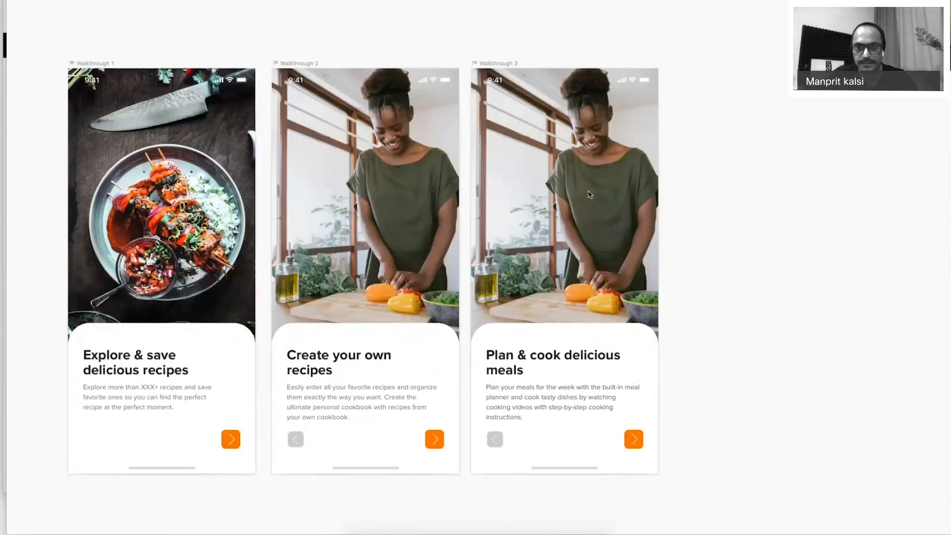
key("super+v")
key("super+Tab")
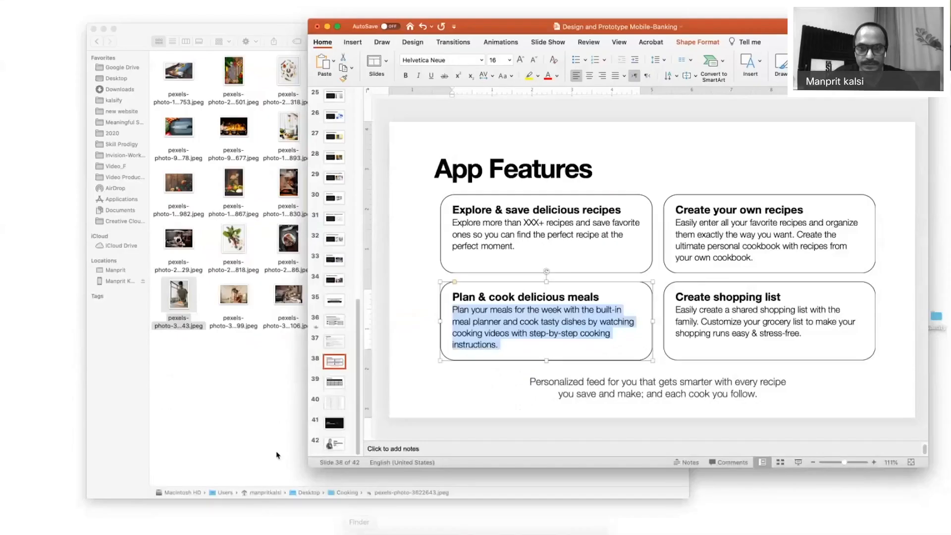
Preview the first few photos in the Cooking folder with Quick Look.
left_click(288, 238)
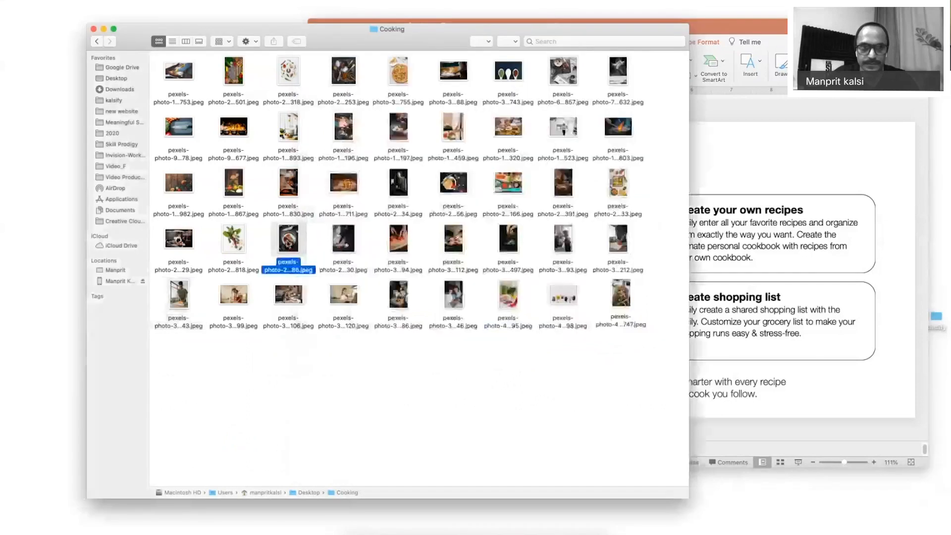
left_click(179, 73)
key("space")
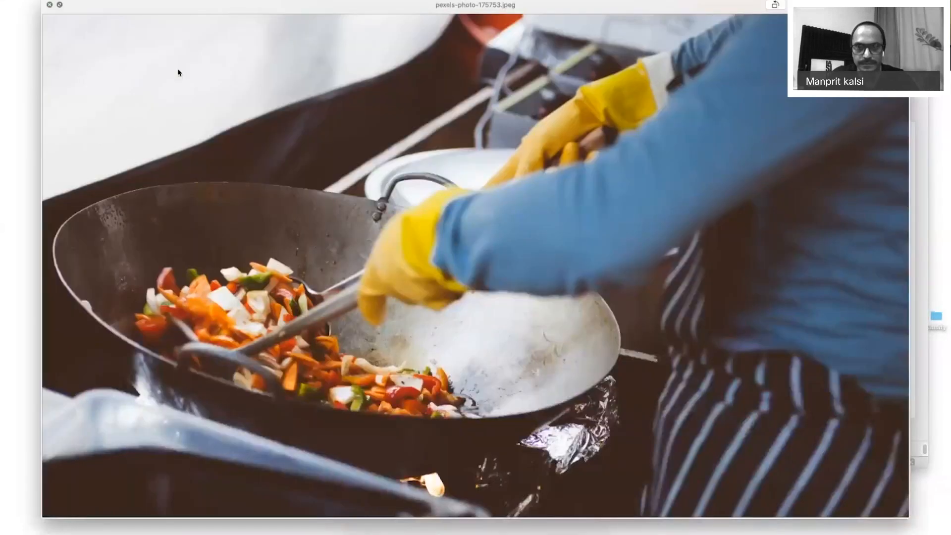
key("Right")
key("Right")
key("Right")
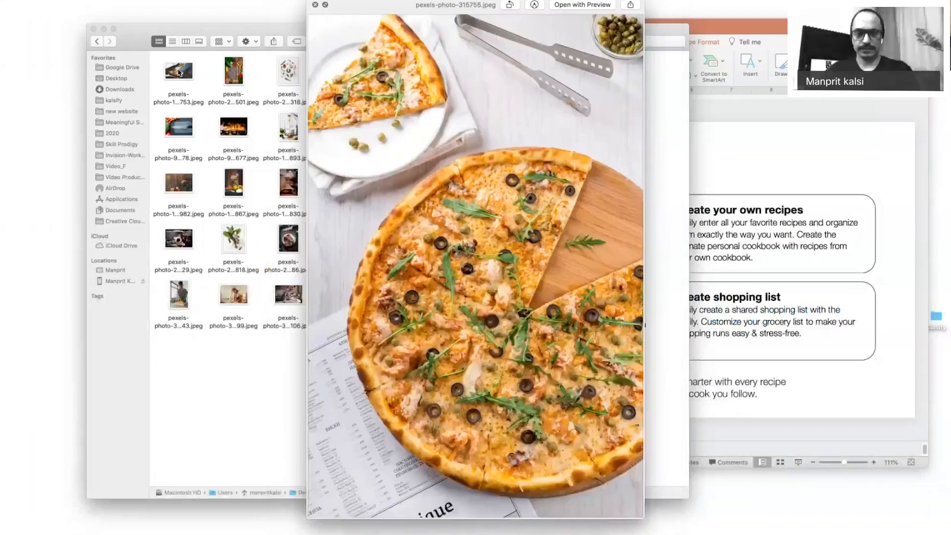
key("Right")
key("space")
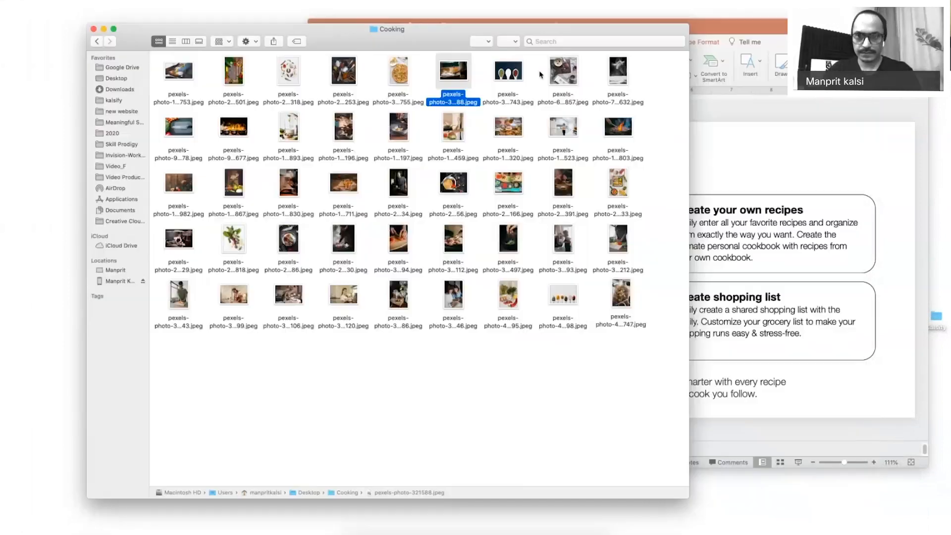
Step through more cooking photos and drag the chosen one out toward the design.
left_click(561, 75)
key("space")
key("Right")
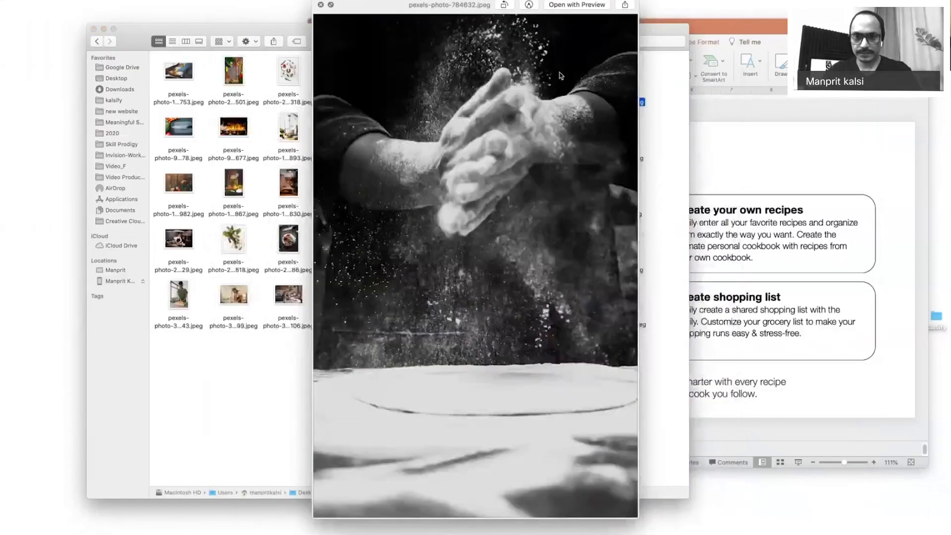
key("Right")
key("Right")
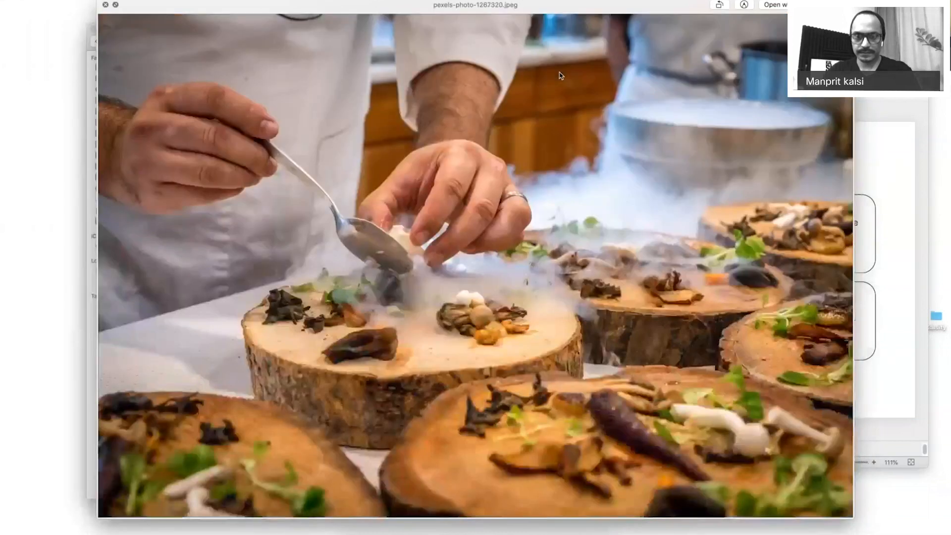
key("Right")
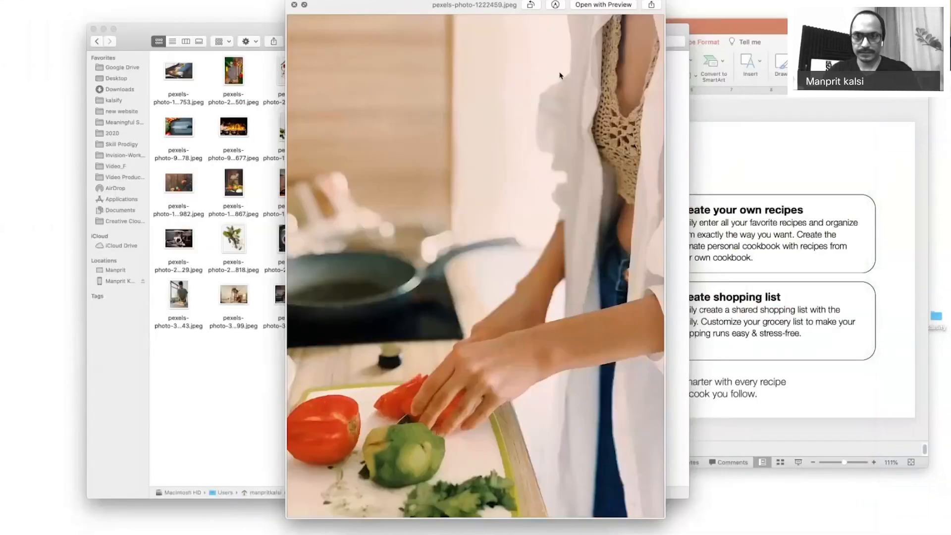
key("Right")
key("Right")
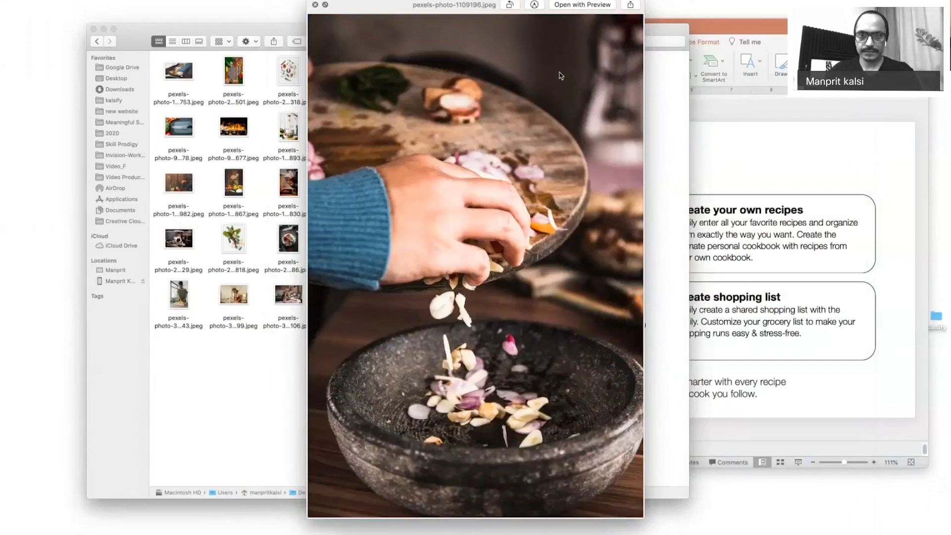
key("space")
mouse_move(343, 127)
left_mouse_down()
mouse_move(548, 293)
mouse_move(552, 231)
mouse_move(574, 178)
mouse_move(562, 173)
left_mouse_up()
key("super+Tab")
key("super+Tab")
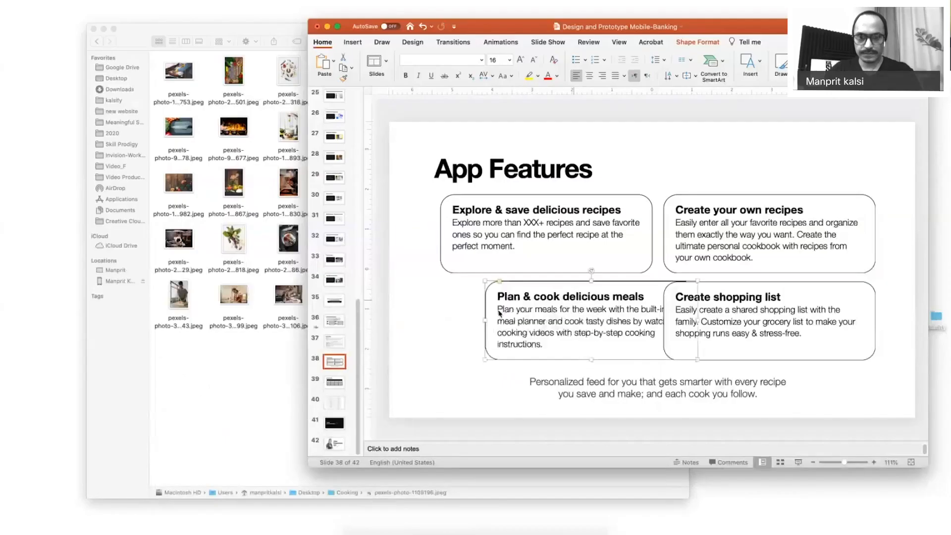
Drop a flour photo onto Walkthrough 3, then delete it.
left_click(304, 302)
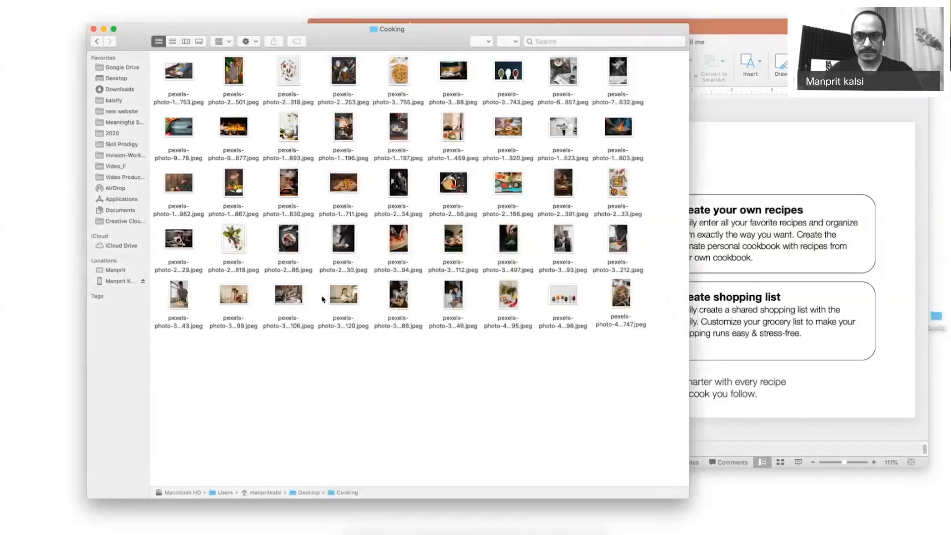
left_click(342, 295)
key("space")
key("Up")
key("space")
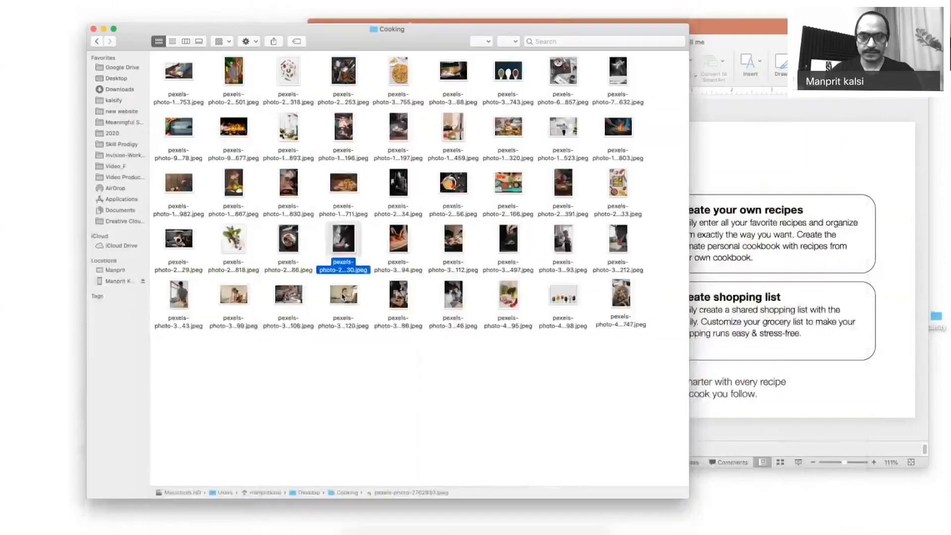
mouse_move(341, 236)
left_mouse_down()
mouse_move(419, 296)
mouse_move(527, 242)
mouse_move(536, 187)
left_mouse_up()
key("super+Tab")
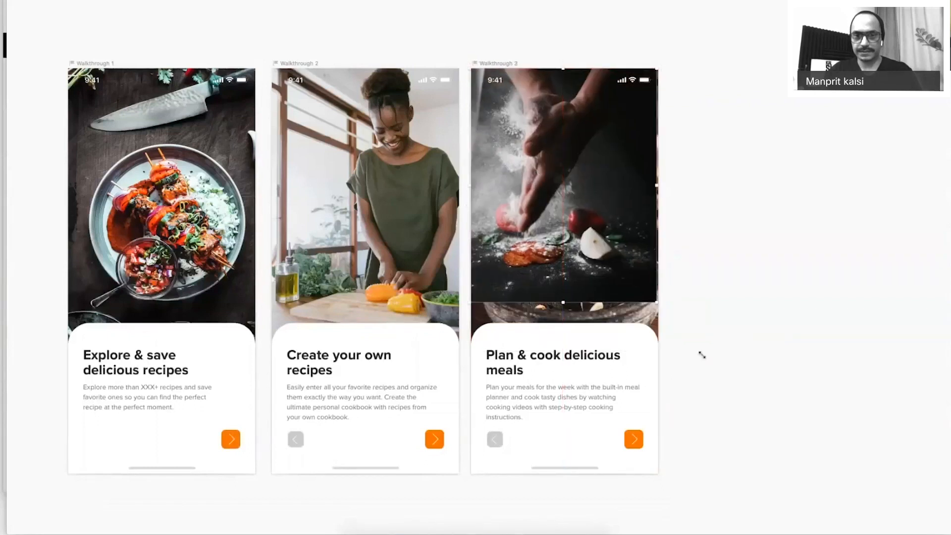
left_click_drag(702, 354, 713, 372)
key("Delete")
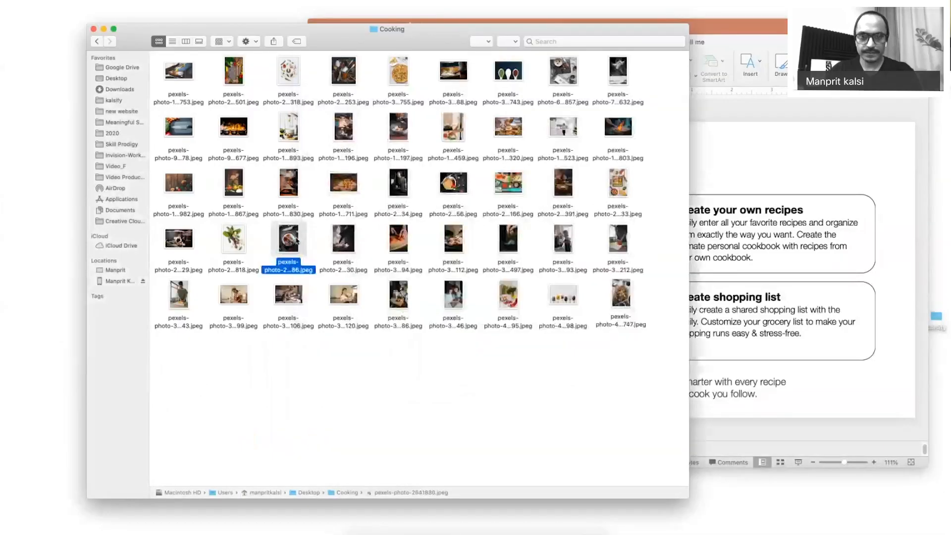
Drag out another photo and undo its accidental drop on the slide.
key("space")
key("space")
left_click_drag(290, 239, 461, 283)
key("super+Tab")
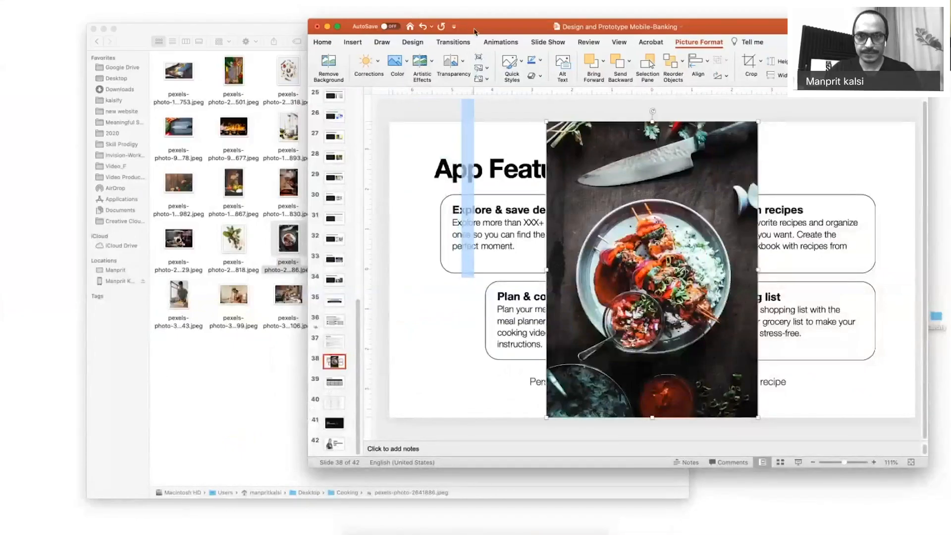
left_click_drag(474, 32, 721, 206)
key("super+z")
key("super+z")
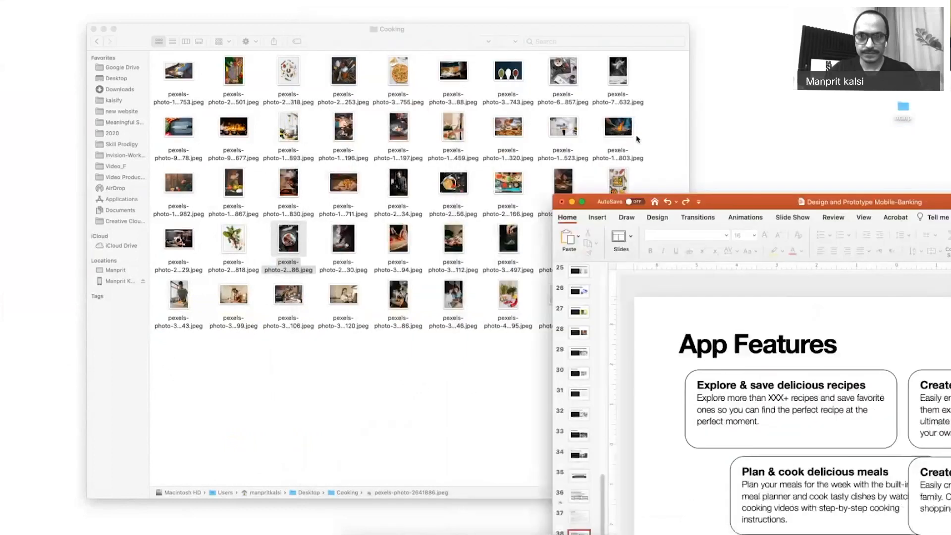
Place the grill photo pexels-photo-1482803 on Walkthrough 3, enlarged to cover its top.
left_click(623, 129)
mouse_move(623, 129)
left_mouse_down()
mouse_move(646, 156)
mouse_move(625, 174)
mouse_move(591, 174)
left_mouse_up()
key("super+Tab")
key("super+Tab")
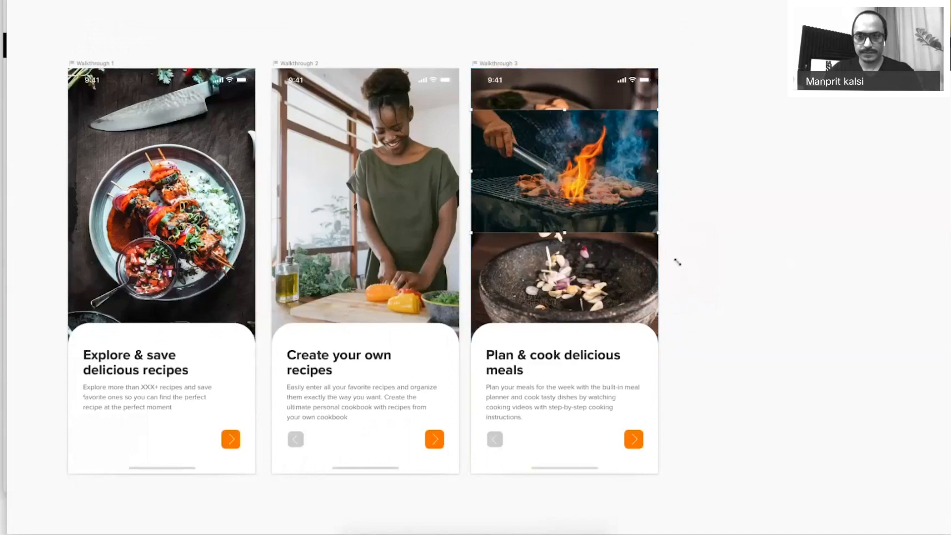
left_click_drag(658, 233, 934, 414)
left_click_drag(599, 246, 520, 190)
Move the grill photo beneath the text layers and reposition it within Walkthrough 3.
left_click(598, 457)
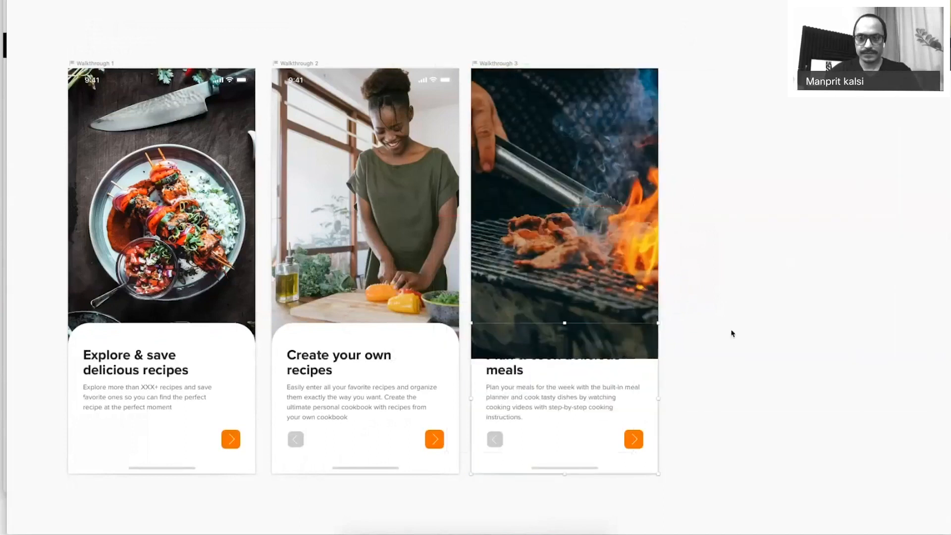
key("super+period")
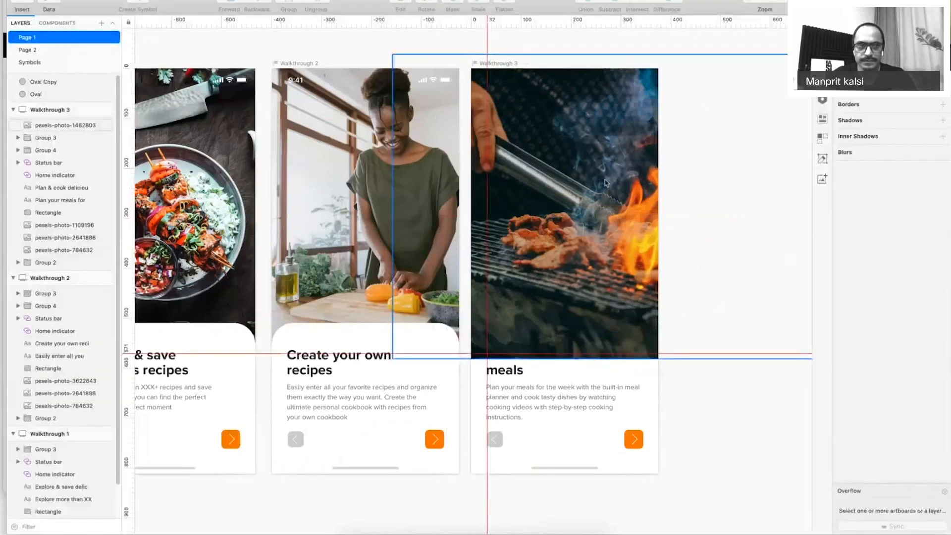
left_click_drag(65, 125, 63, 223)
left_click_drag(659, 264, 553, 247)
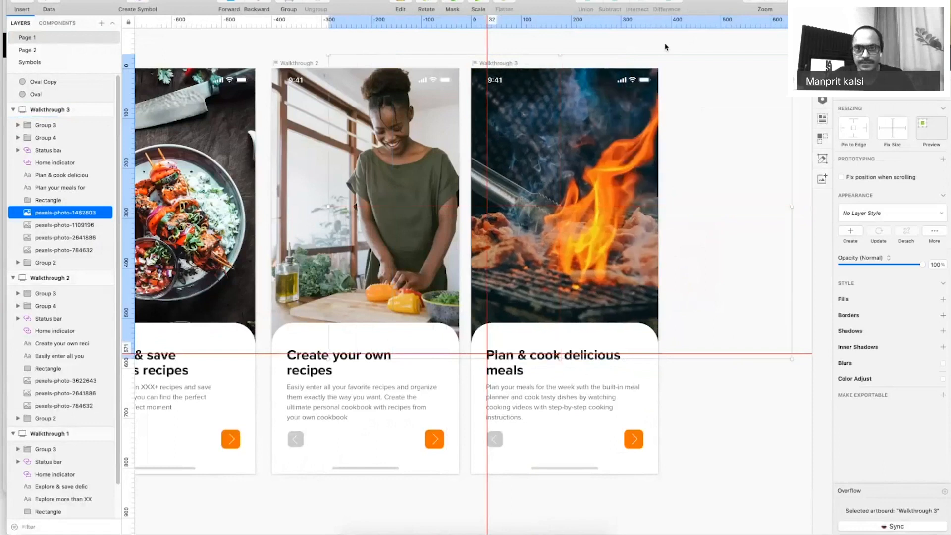
left_click(665, 47)
scroll(666, 47, "right", 3)
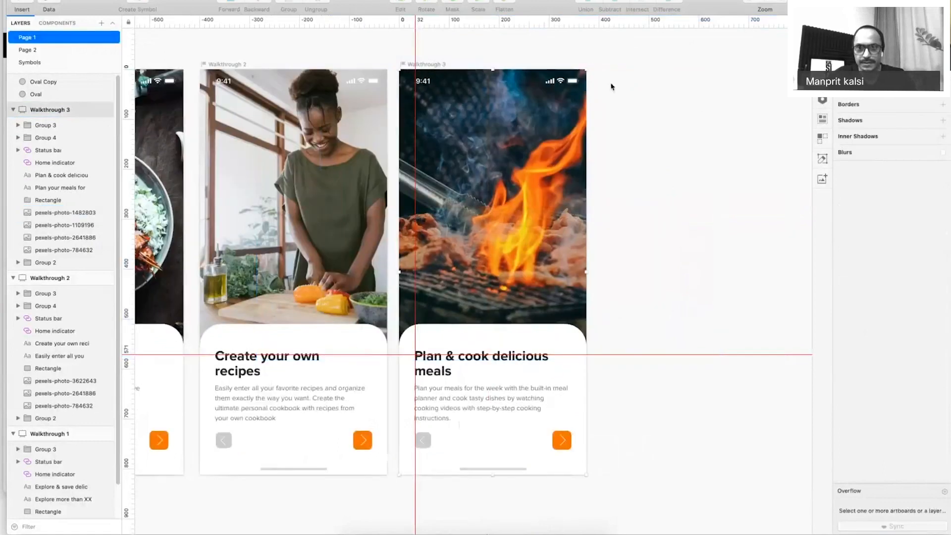
Duplicate Walkthrough 3 and select the grill photo in the copy.
key("super+d")
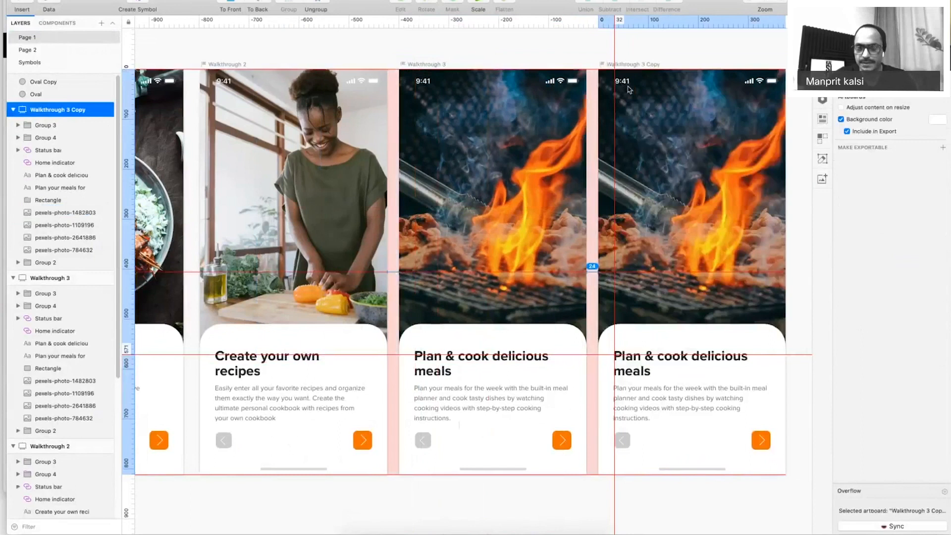
key("super+period")
left_click(560, 178)
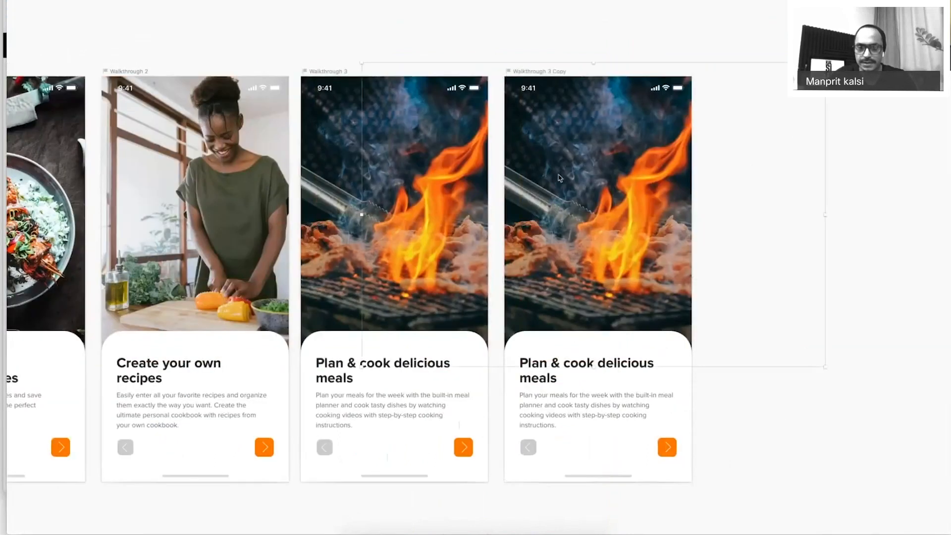
Replace the copy's heading with 'Create shopping list'.
left_click(555, 528)
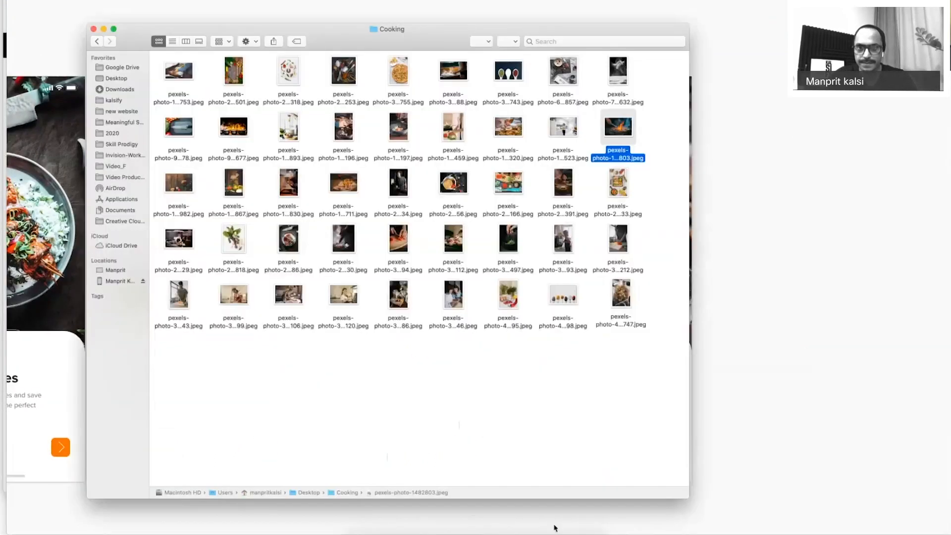
left_click(510, 532)
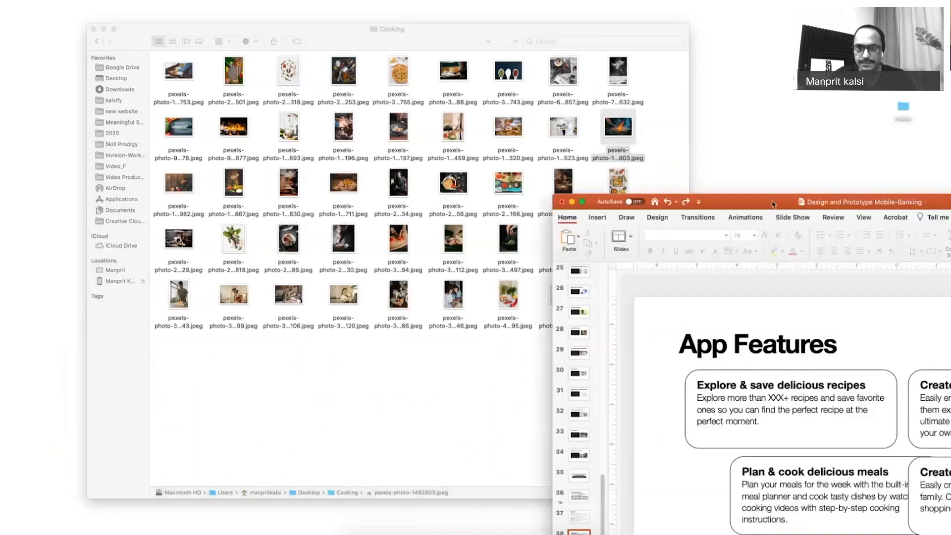
left_click_drag(773, 204, 449, 46)
triple_click(688, 320)
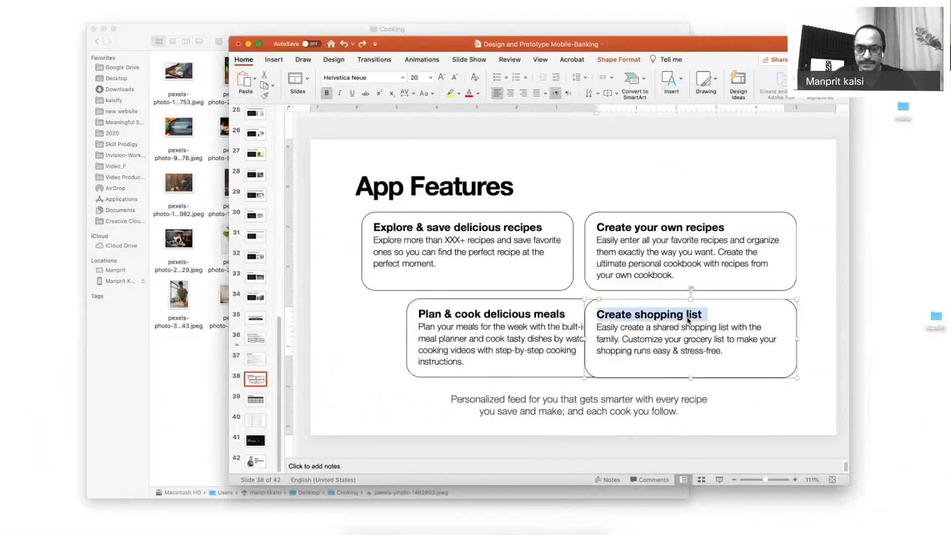
key("super+Tab")
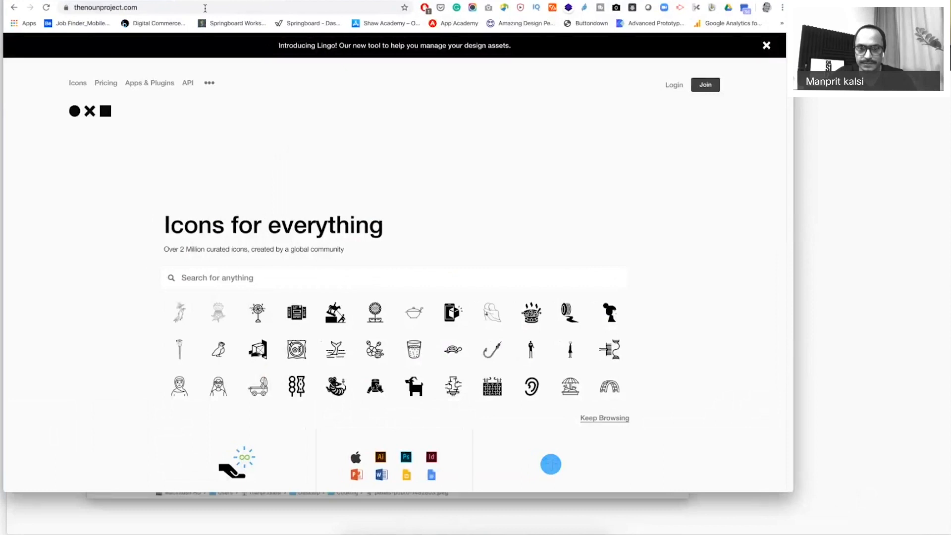
left_click(510, 530)
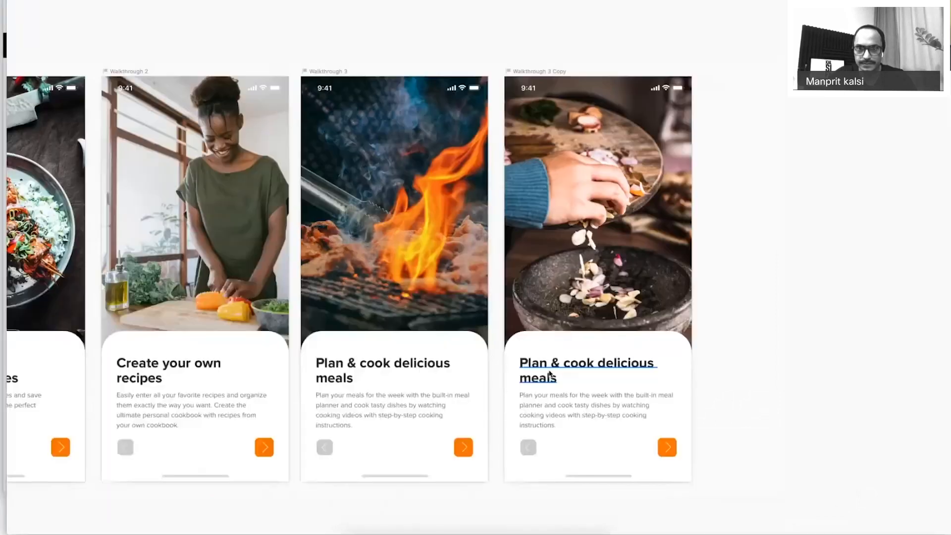
triple_click(548, 373)
type("Create shopping list")
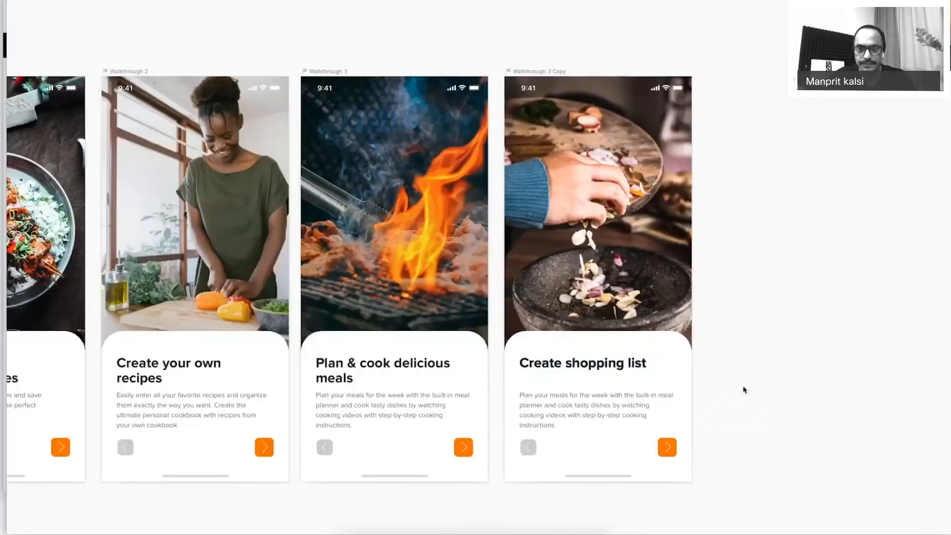
scroll(654, 373, "right", 1)
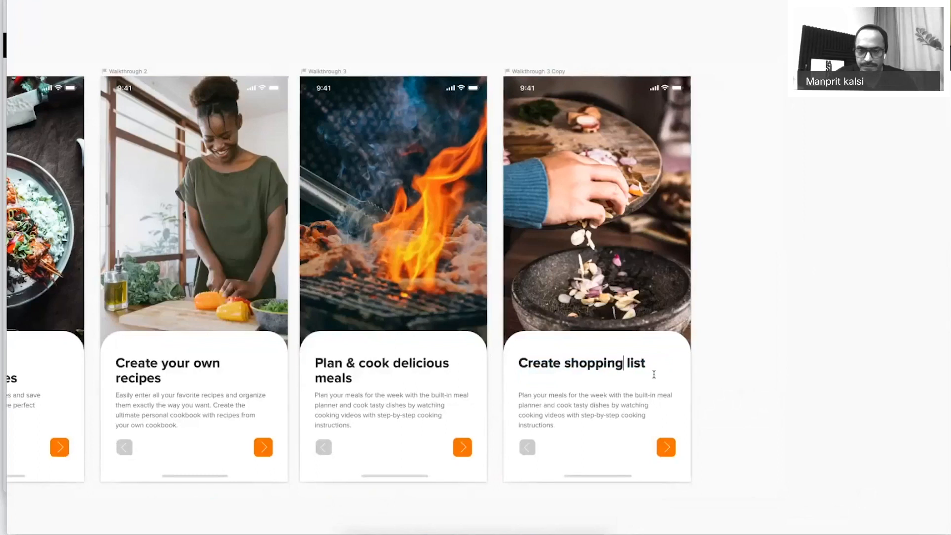
scroll(654, 374, "left", 1)
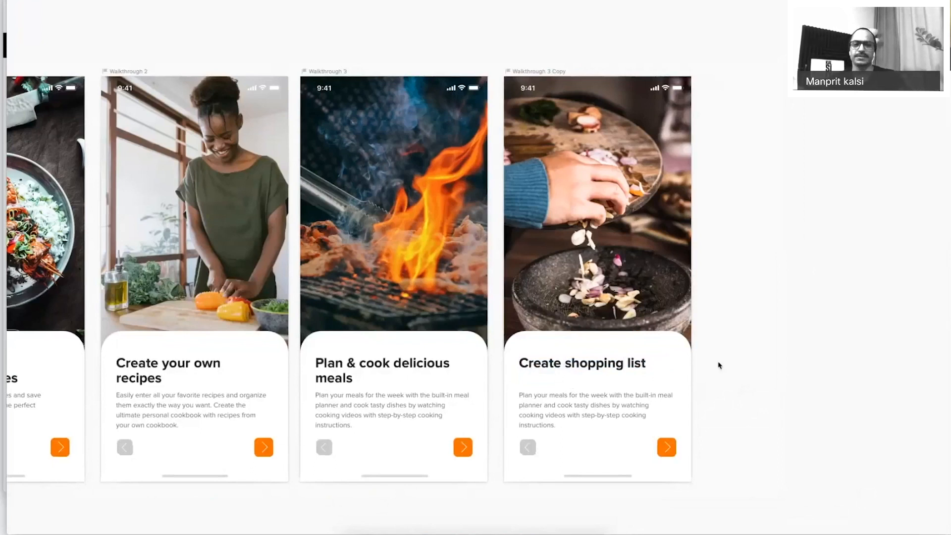
Paste the shopping-list description from the slide under the new heading.
key("super+Tab")
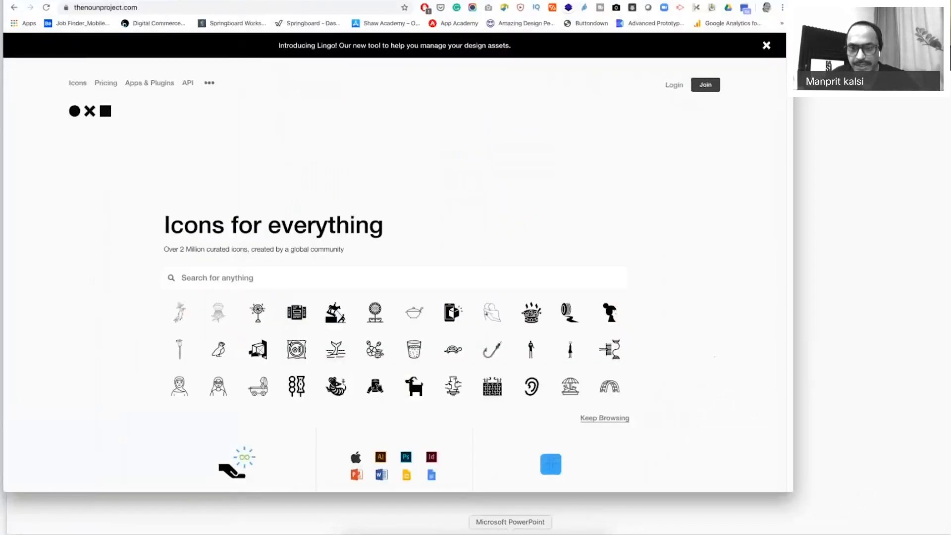
left_click(510, 531)
left_click(603, 328)
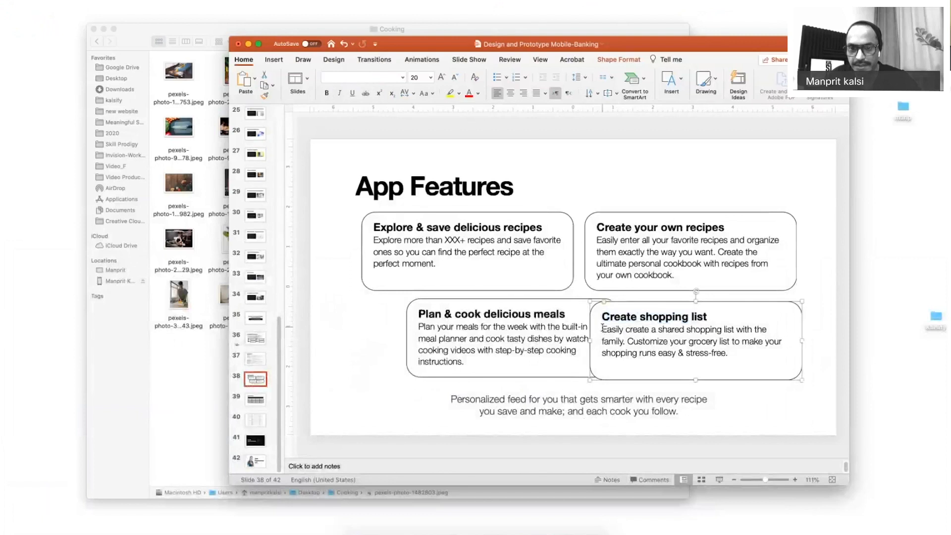
left_click_drag(602, 328, 190, 368)
key("super+c")
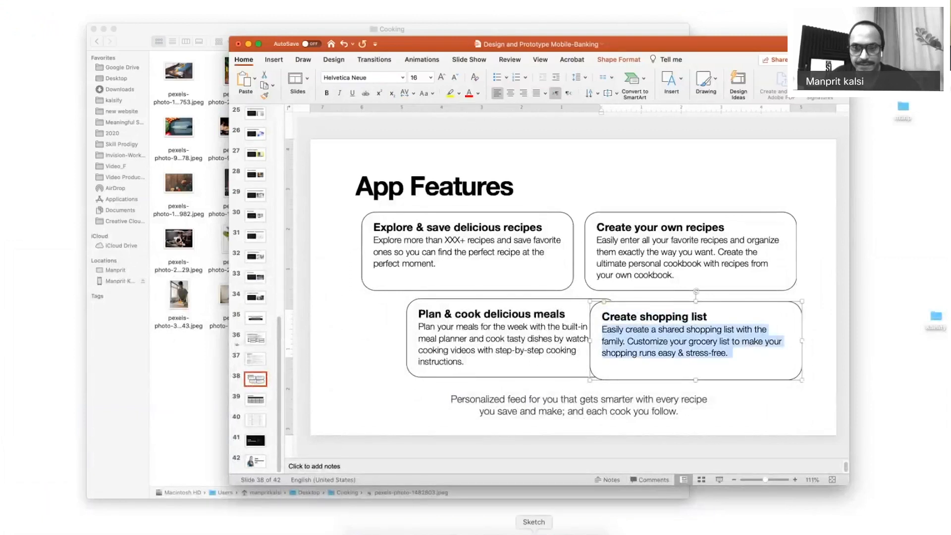
left_click(534, 532)
key("super+v")
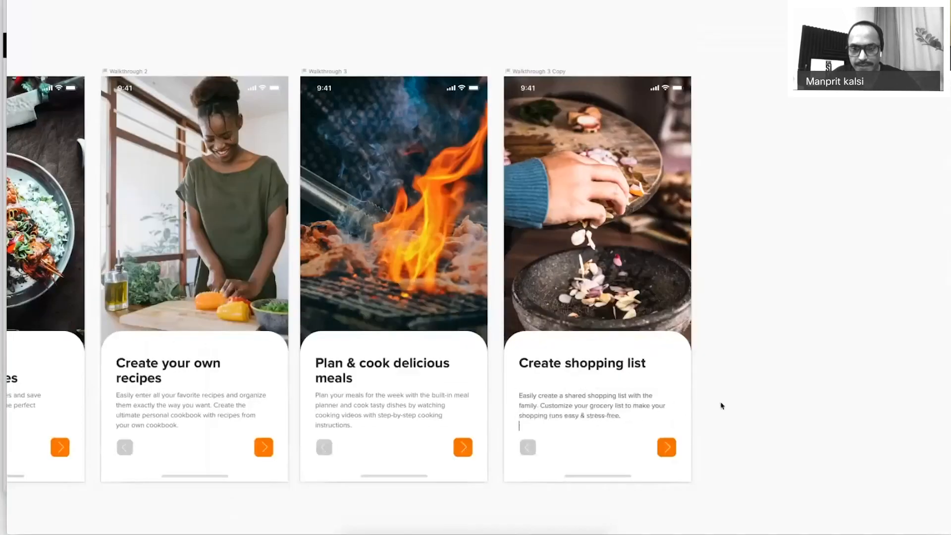
left_click_drag(666, 417, 679, 443)
left_click(745, 403)
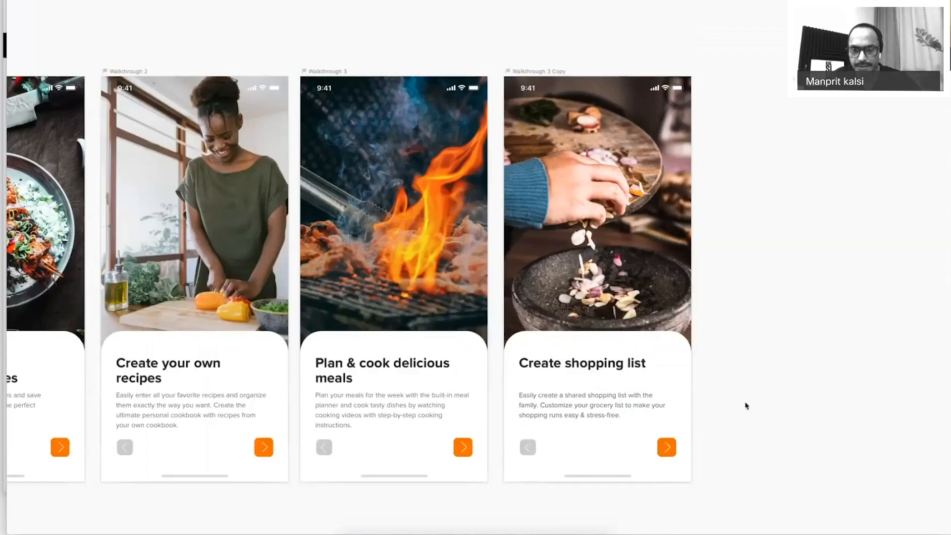
key("ctrl+minus")
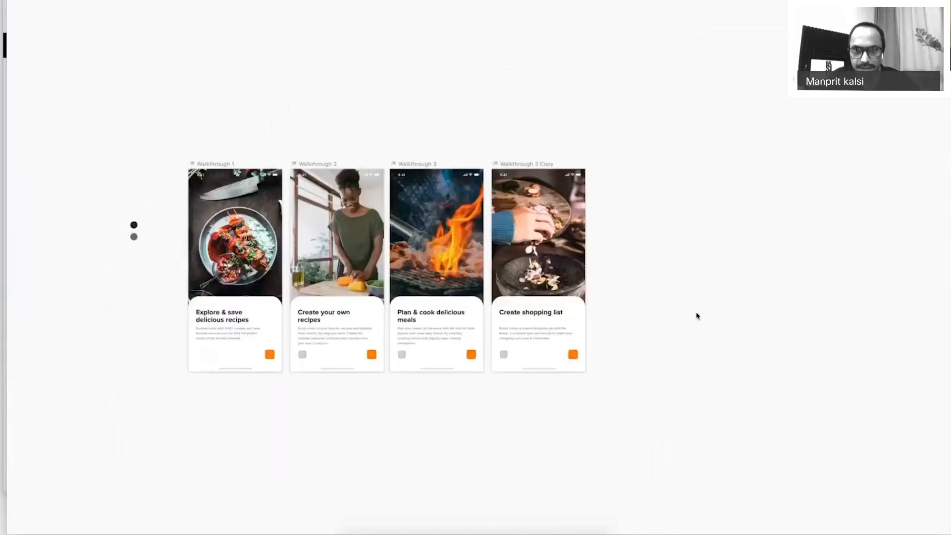
Duplicate the shopping list screen, delete its photo and move the heading to the top.
left_click(518, 164)
left_click_drag(518, 164, 602, 173)
scroll(786, 289, "up", 2)
scroll(785, 289, "up", 4)
left_click(562, 278)
key("Delete")
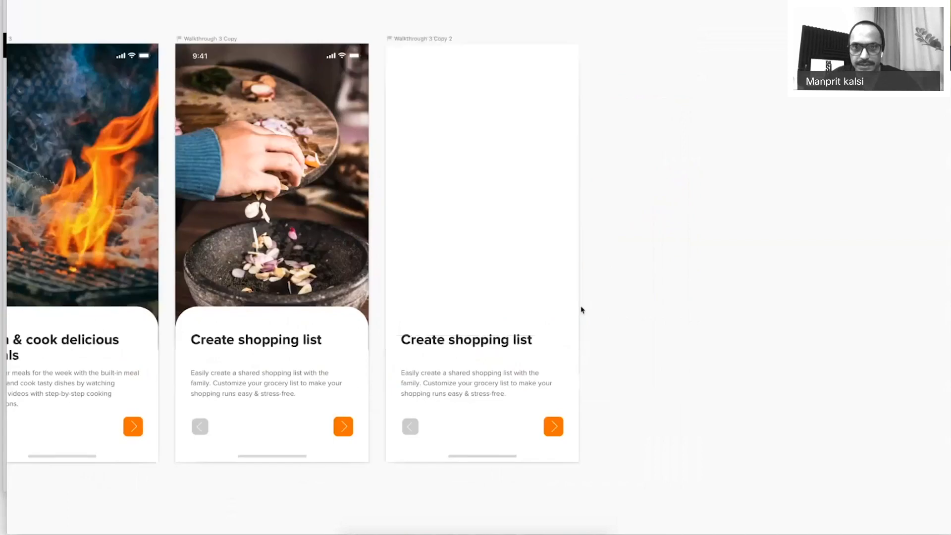
left_click_drag(478, 345, 456, 58)
Switch the status bar symbol to Status Bar (Black).
left_click(560, 45)
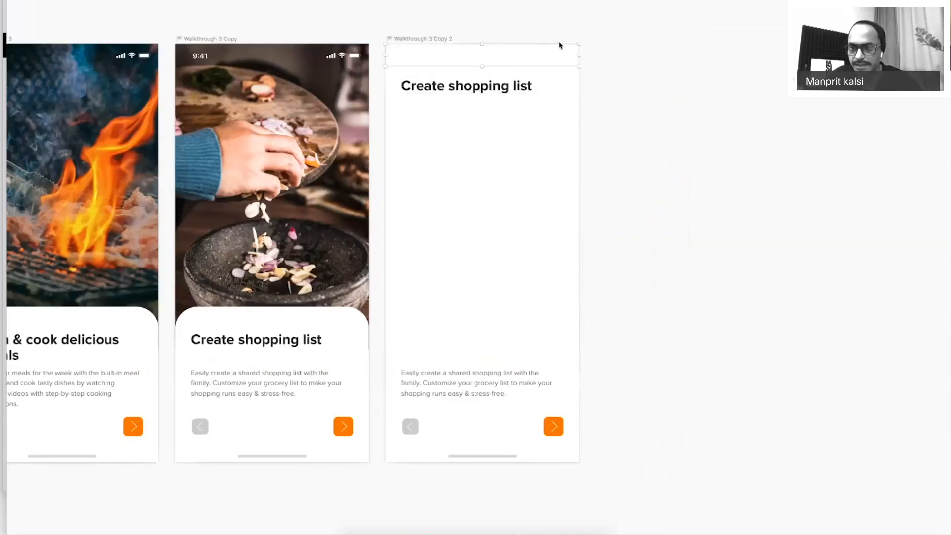
key("super+period")
left_click(887, 179)
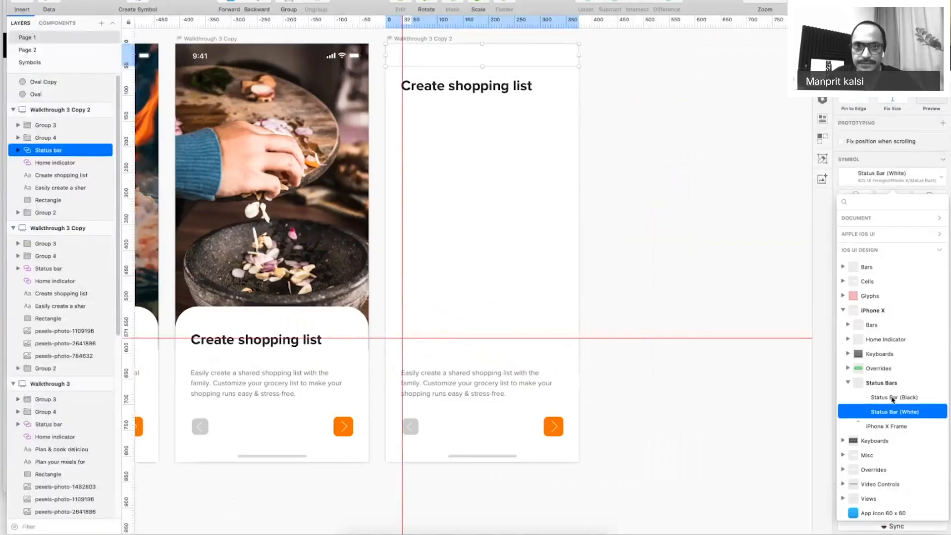
left_click(892, 399)
Retitle the heading 'Get Started' and move the description up beneath it.
left_click(462, 89)
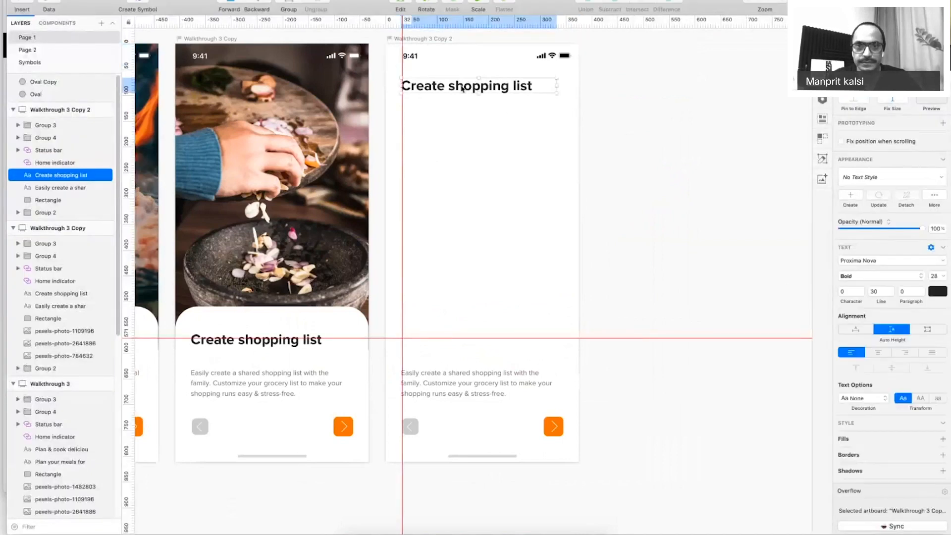
double_click(462, 87)
type("Get S")
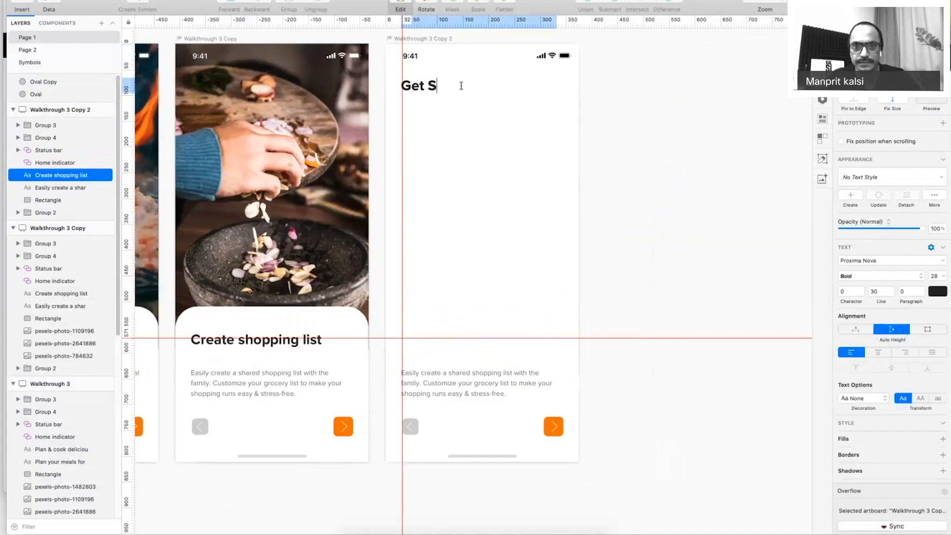
type("tartnd")
key("BackSpace")
key("BackSpace")
type("ed")
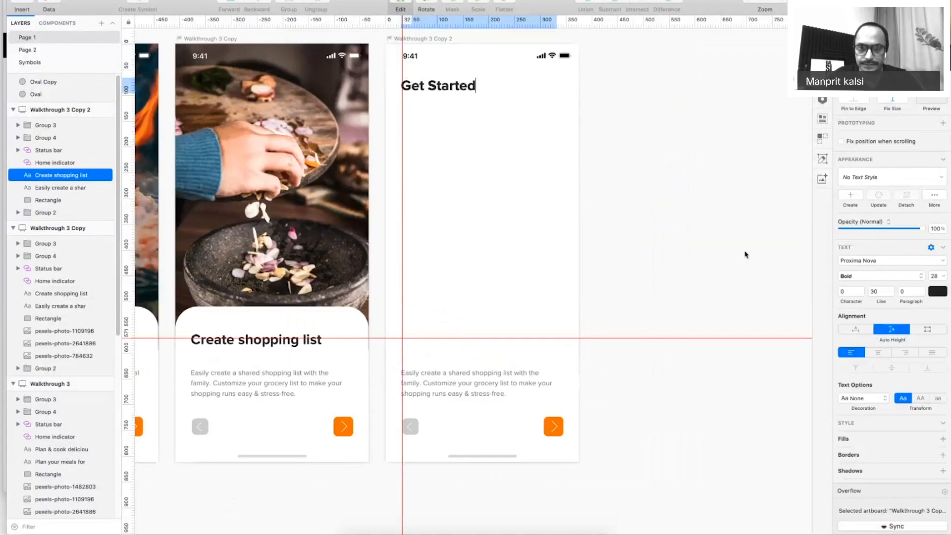
left_click(461, 380)
left_click_drag(460, 380, 474, 109)
key("Escape")
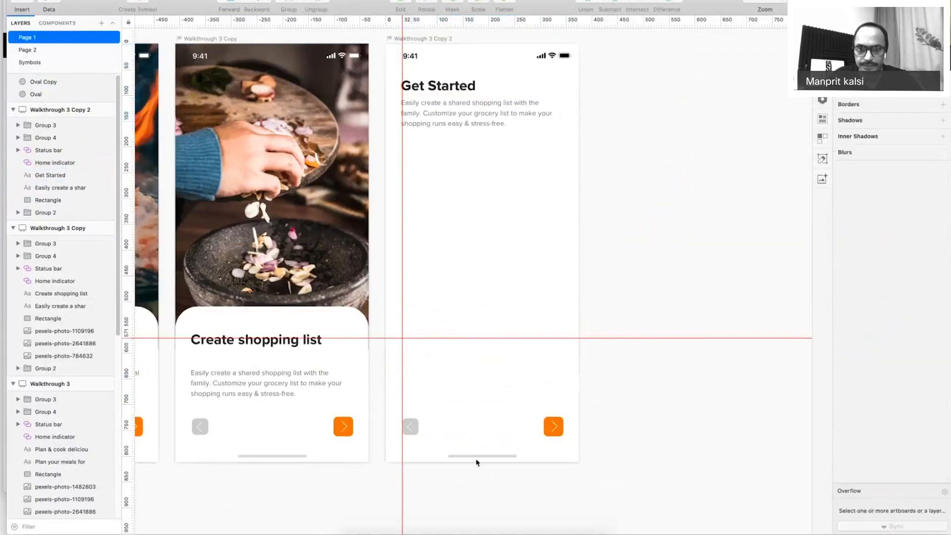
Delete the grey back-arrow button, leaving only the forward button.
left_click(410, 426)
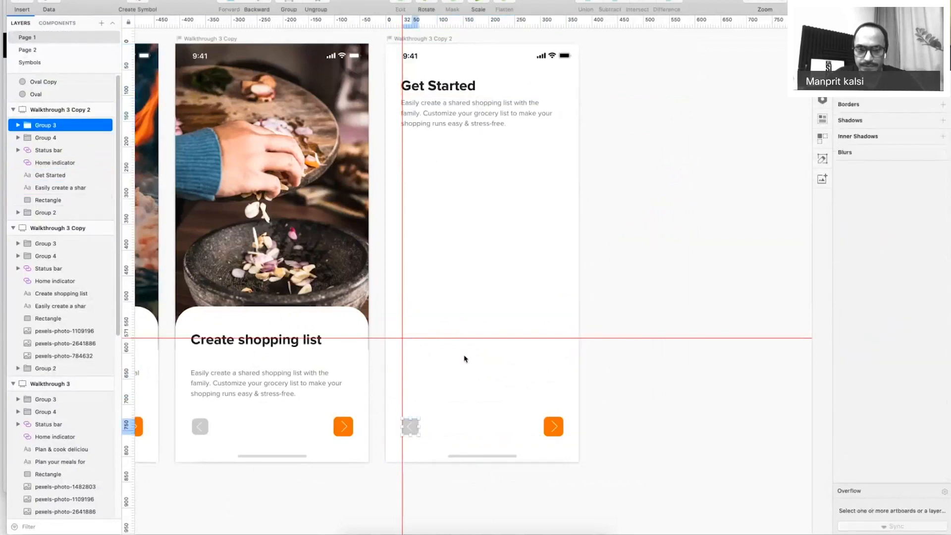
key("Delete")
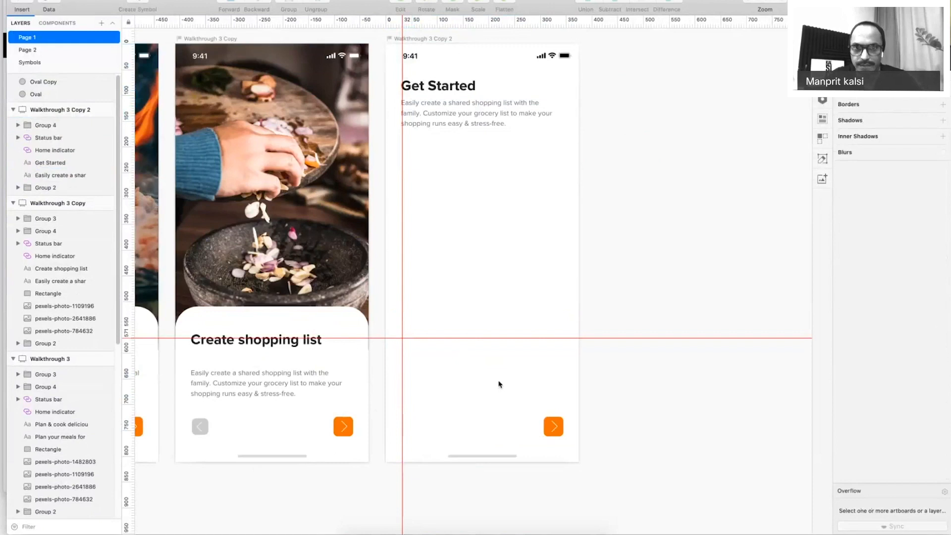
key("super+period")
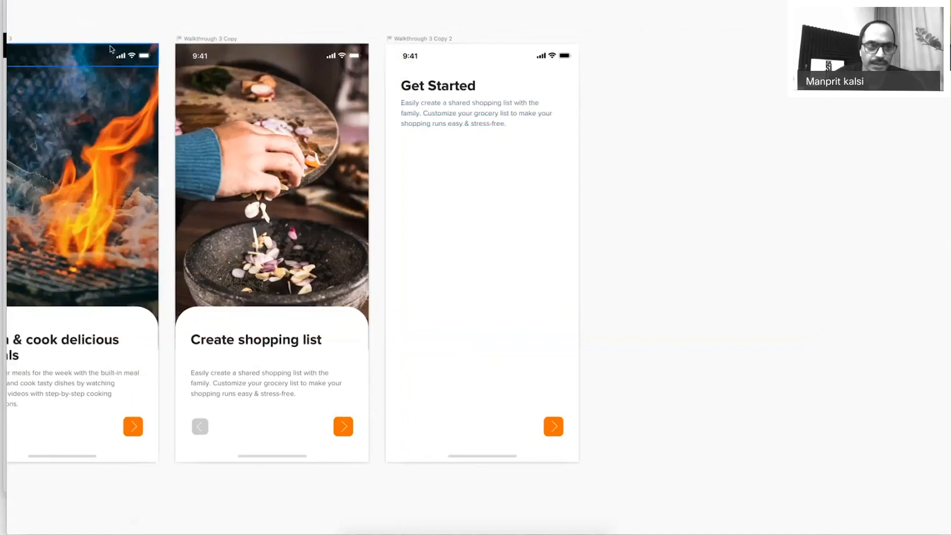
key("super+period")
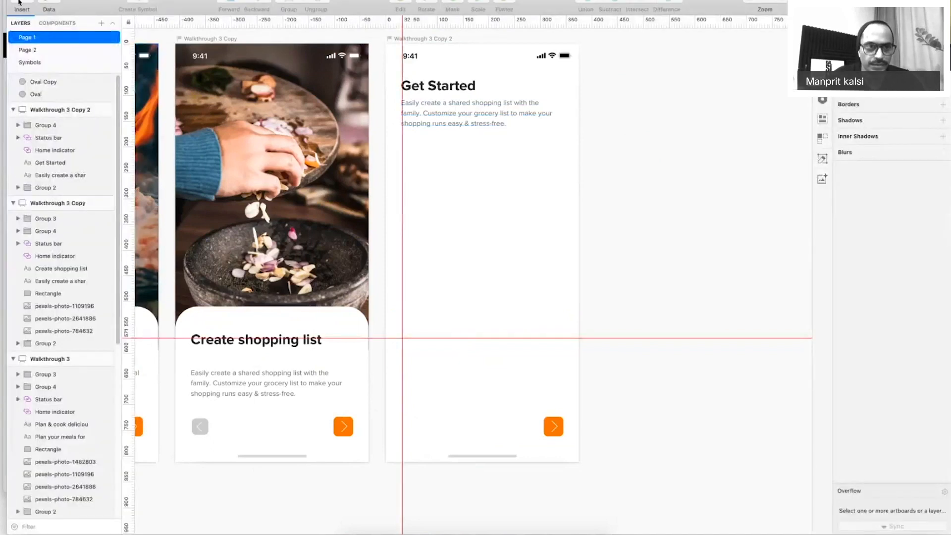
Draw a straight underline across the Get Started artboard below the paragraph.
left_click(45, 2)
mouse_move(49, 11)
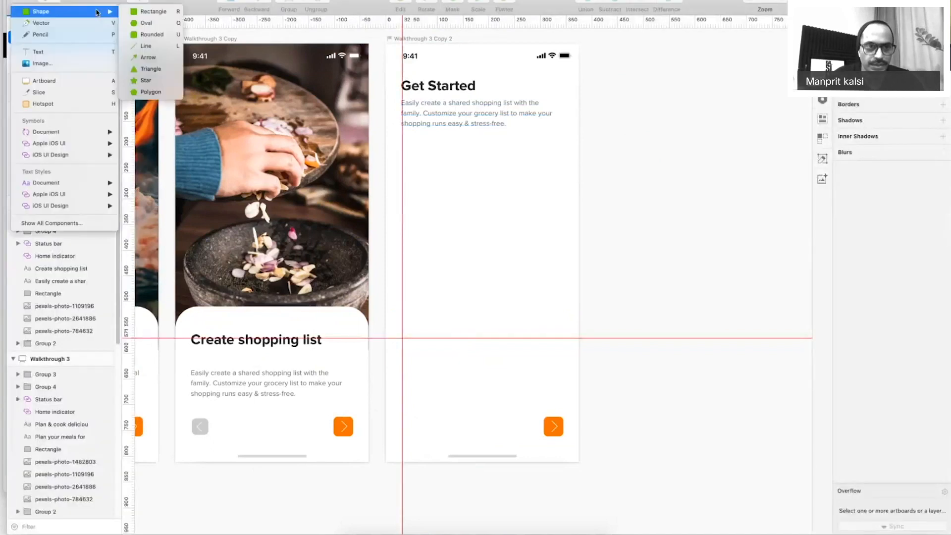
left_click(145, 49)
mouse_move(407, 160)
left_mouse_down()
mouse_move(560, 160)
mouse_move(602, 173)
left_mouse_up()
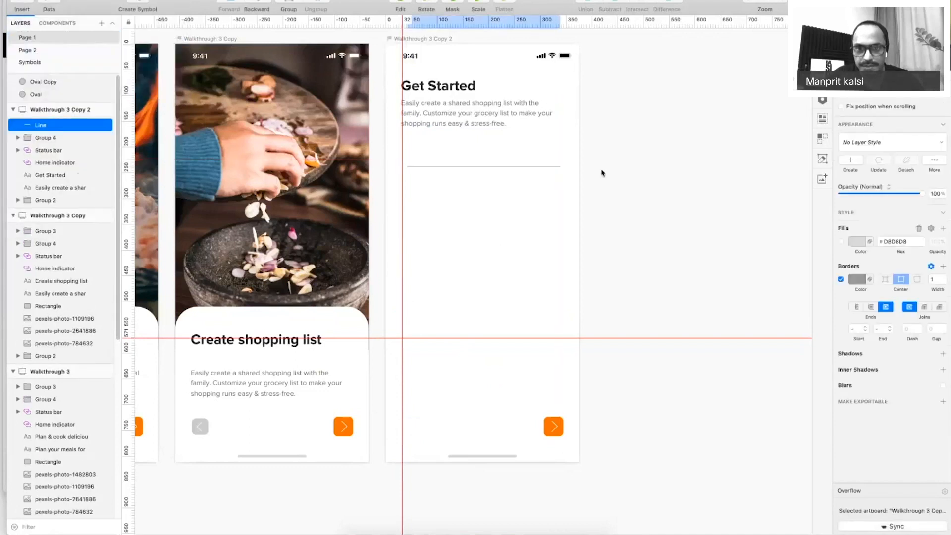
left_click(602, 173)
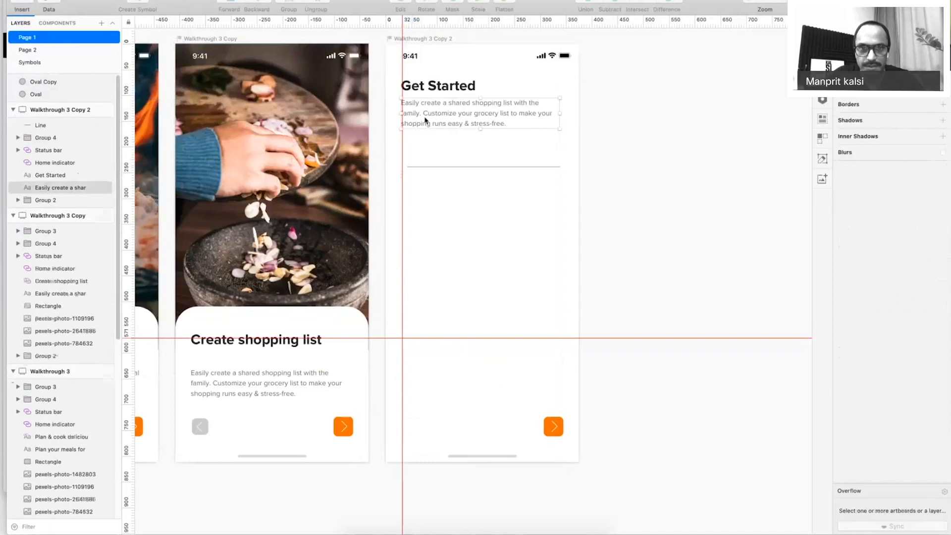
Duplicate the body paragraph lower down and retype it as 'Label'.
left_click_drag(425, 119, 439, 172)
double_click(448, 155)
key("ctrl+a")
type("Label")
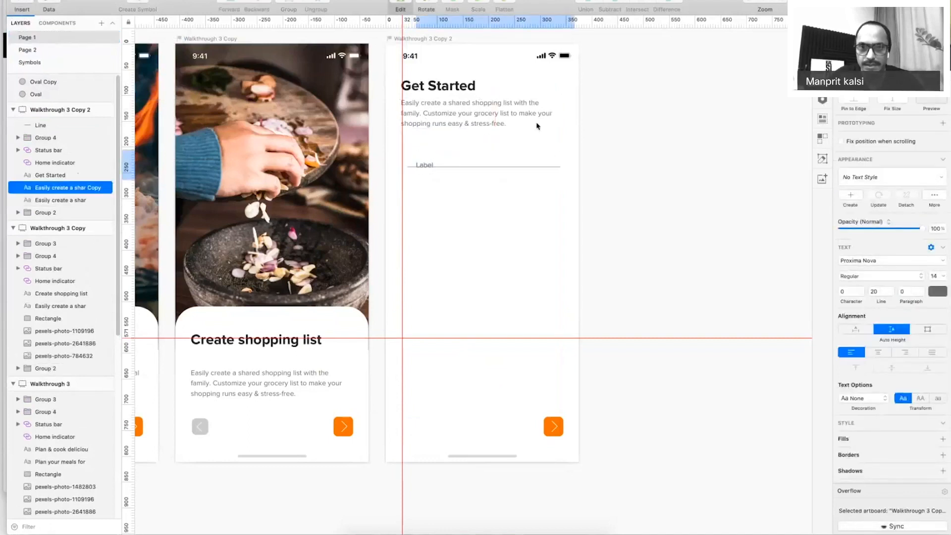
left_click(622, 117)
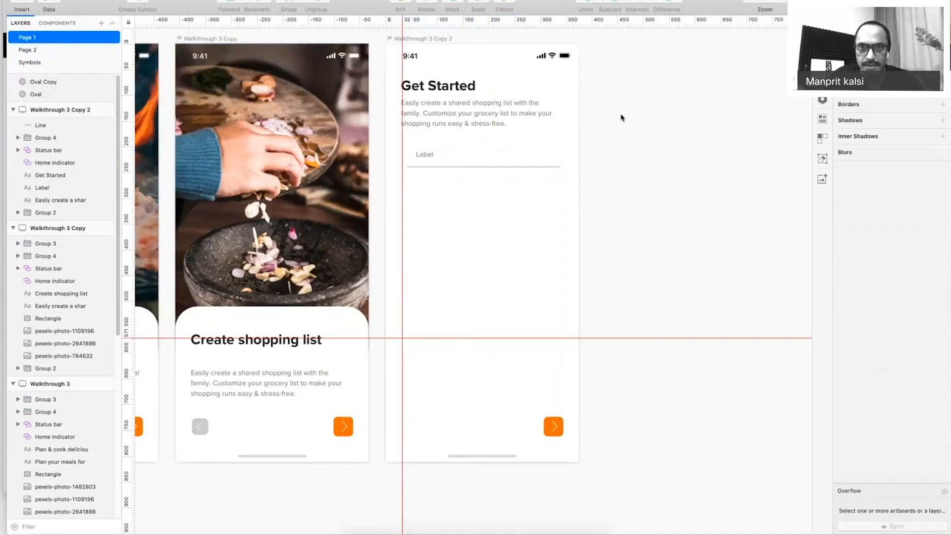
Align the Label text with the underline's left edge and move both under the paragraph.
key("super+period")
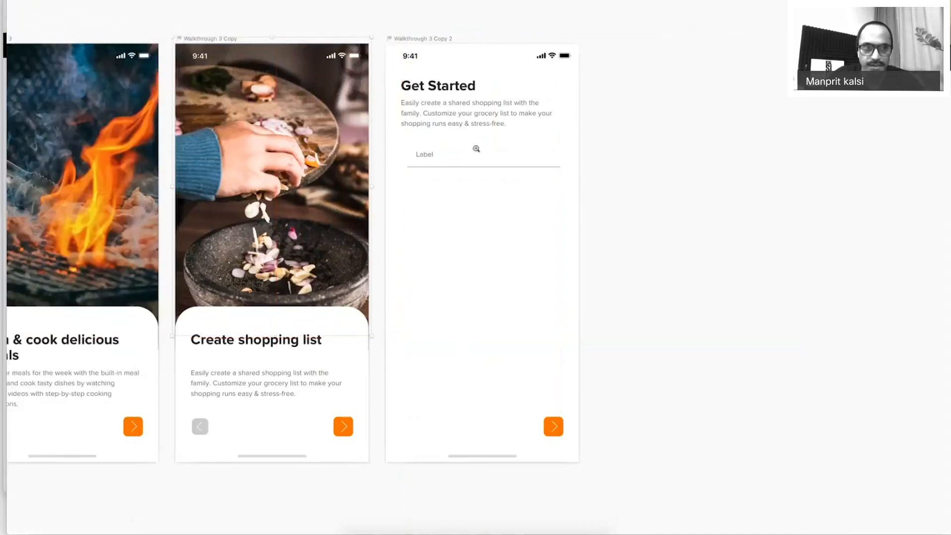
left_click(476, 149)
left_click_drag(244, 190, 196, 206)
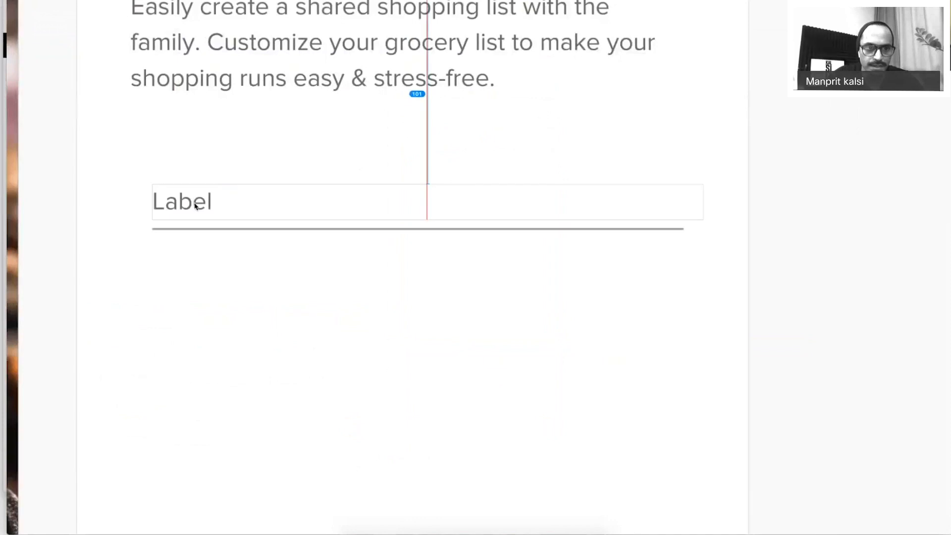
left_click(203, 228, "shift")
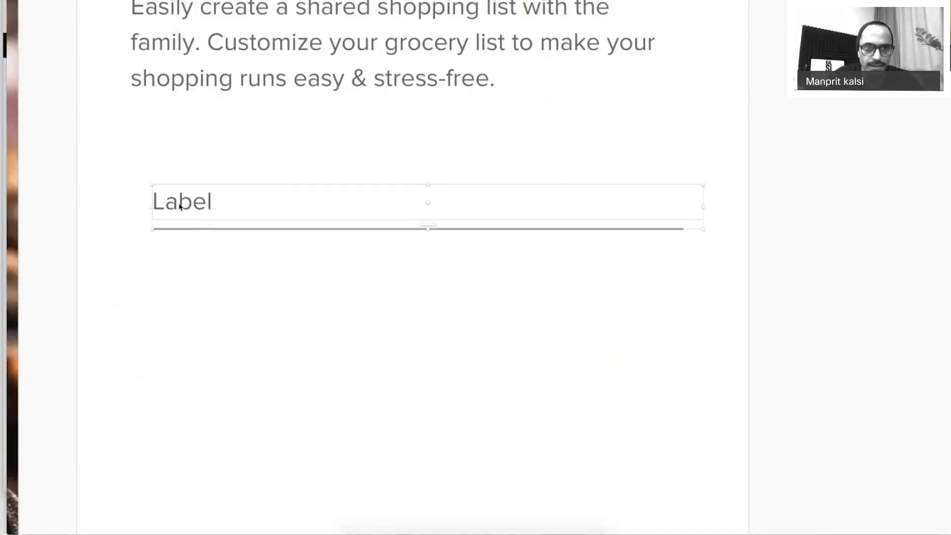
left_click_drag(182, 205, 159, 200)
left_click(661, 224)
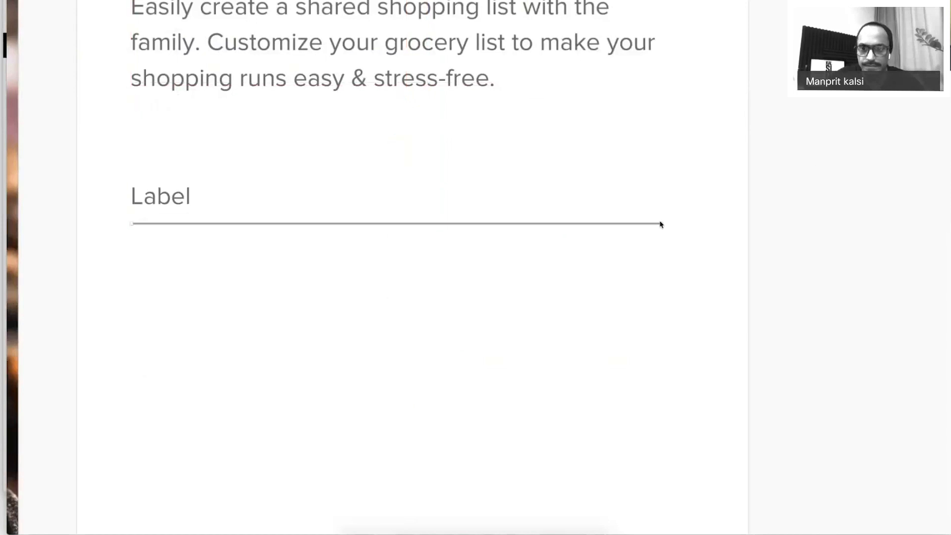
Lengthen the underline to the right, nudge it down, and select it with the Label text.
key("super+period")
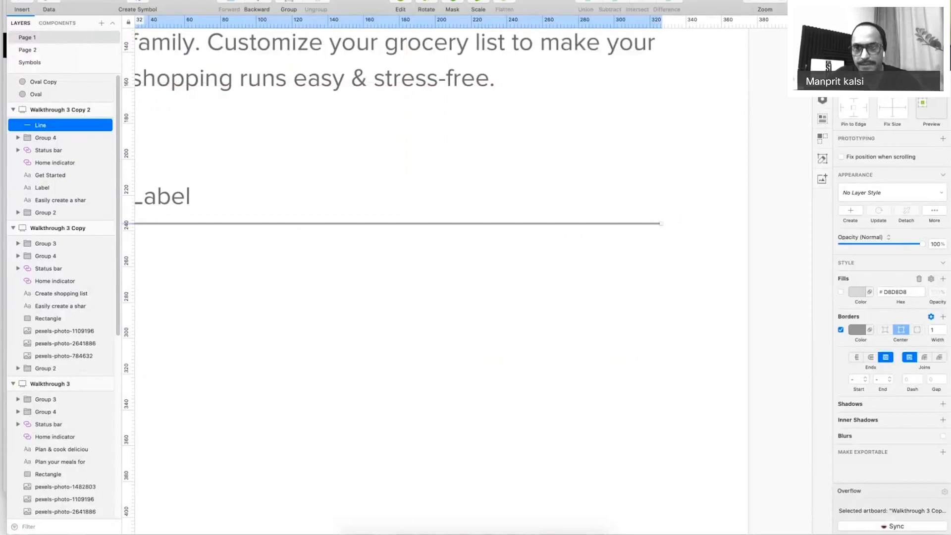
left_click_drag(661, 223, 695, 223)
key("Down")
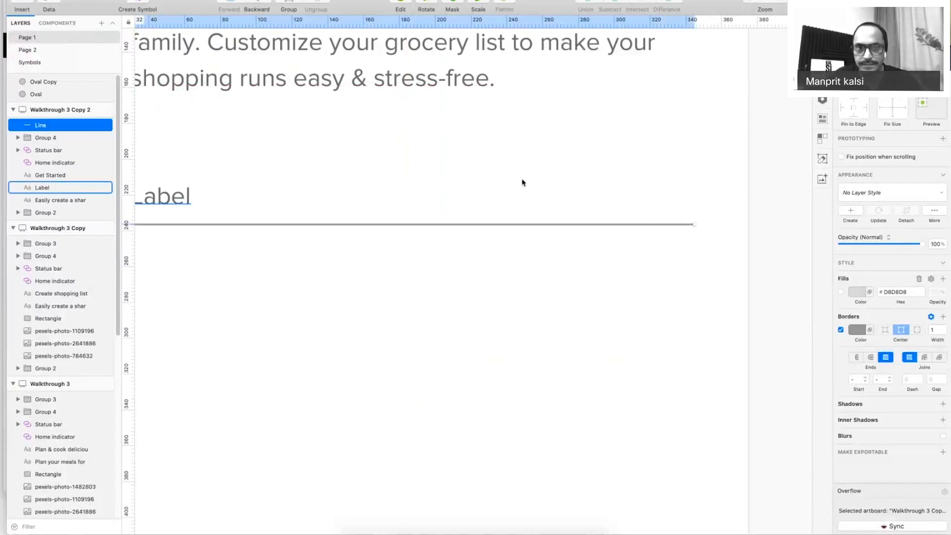
left_click(522, 182)
scroll(523, 182, "left", 5)
left_click(277, 230, "shift")
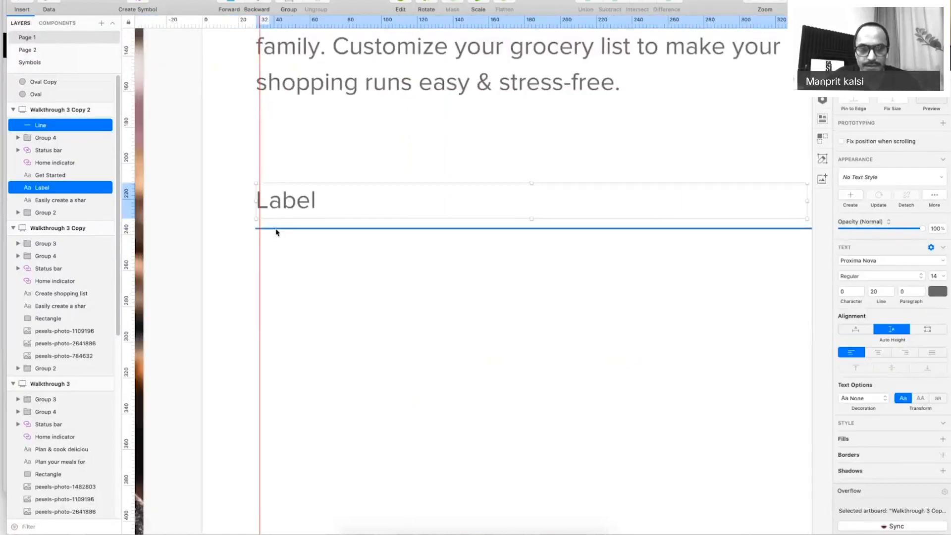
Group the Label and underline and create a symbol named 'form/input/not-filled'.
key("super+g")
right_click(297, 203)
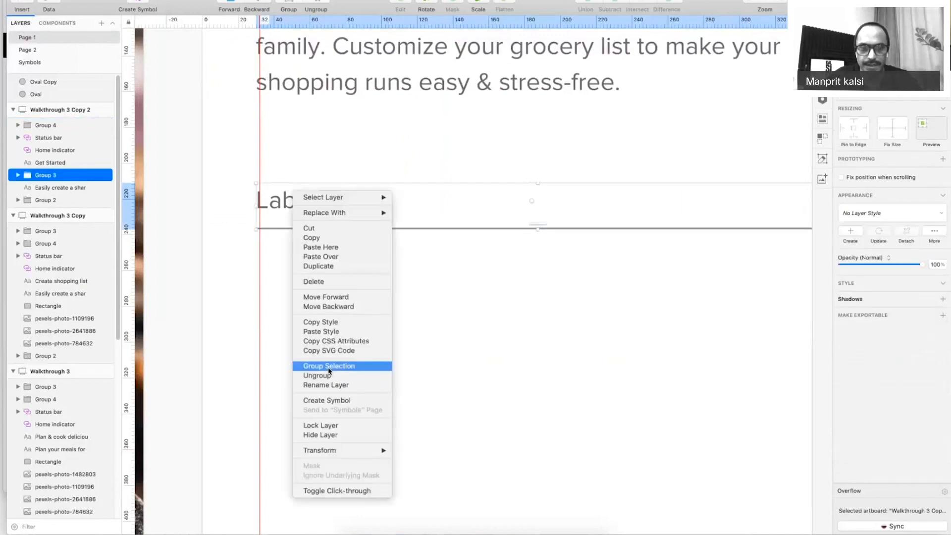
left_click(327, 400)
triple_click(476, 73)
type("form/input")
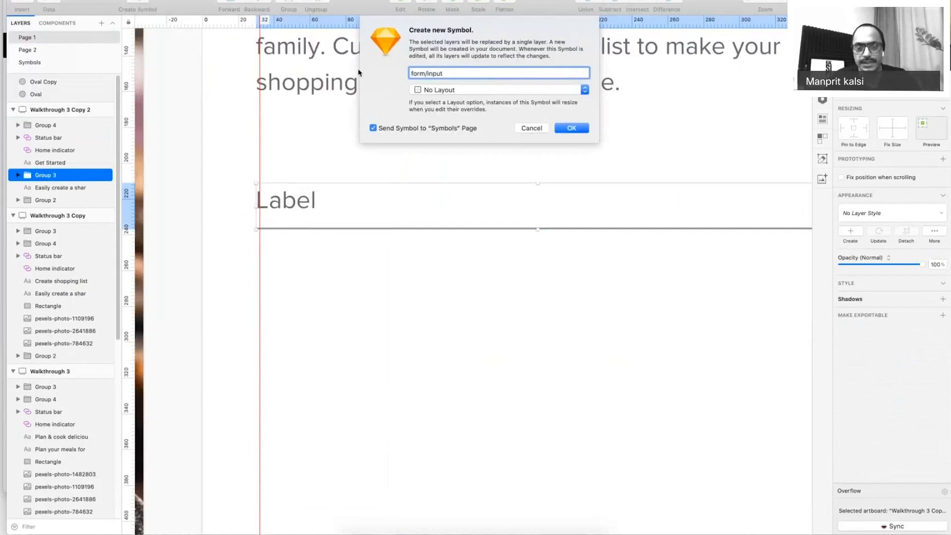
type("/no-fil")
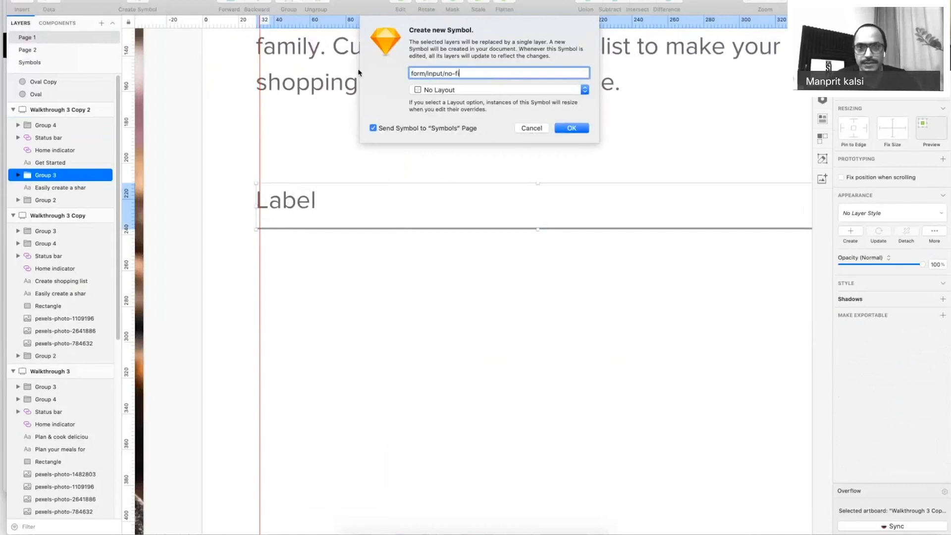
key("BackSpace")
key("BackSpace")
key("BackSpace")
key("BackSpace")
type("t0f")
key("BackSpace")
key("BackSpace")
type("-filled")
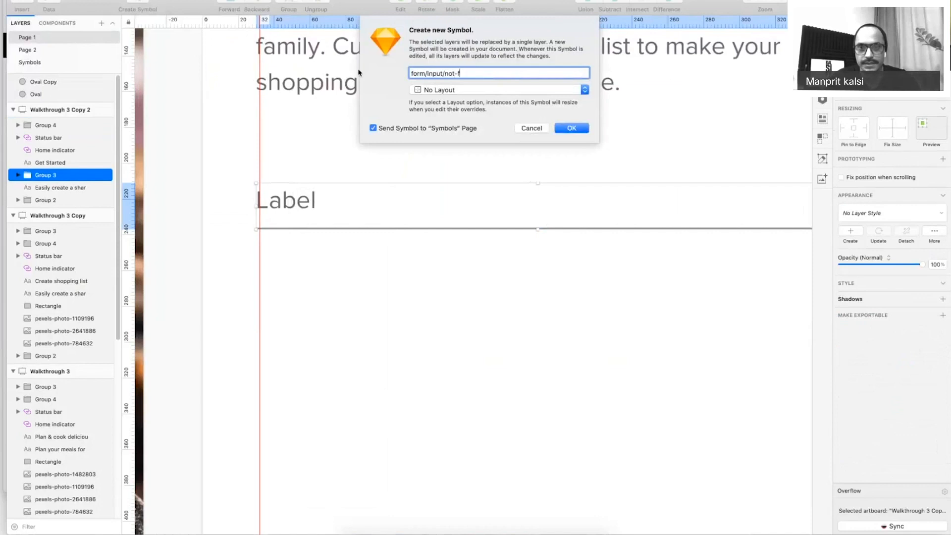
key("Return")
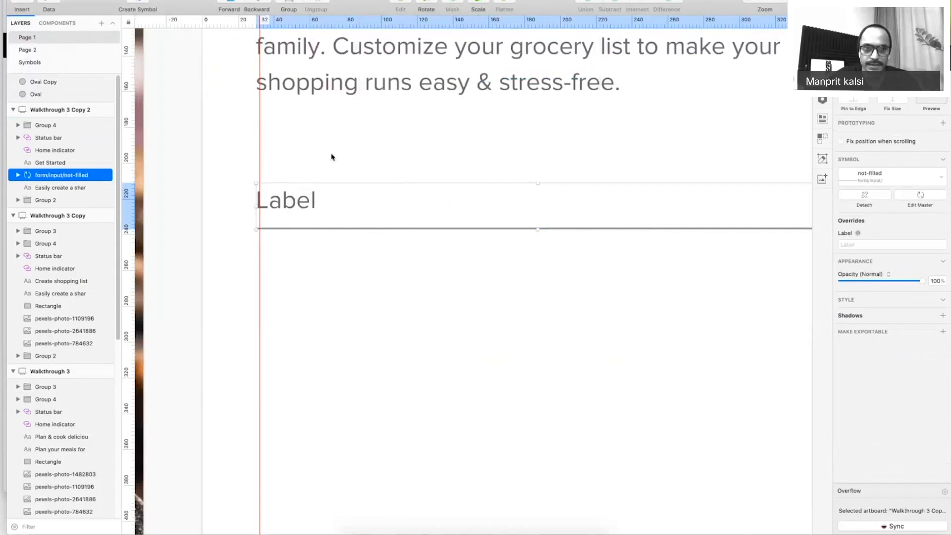
Set the symbol master's height to 45, centre the label vertically, and resize the instance to match.
double_click(352, 228)
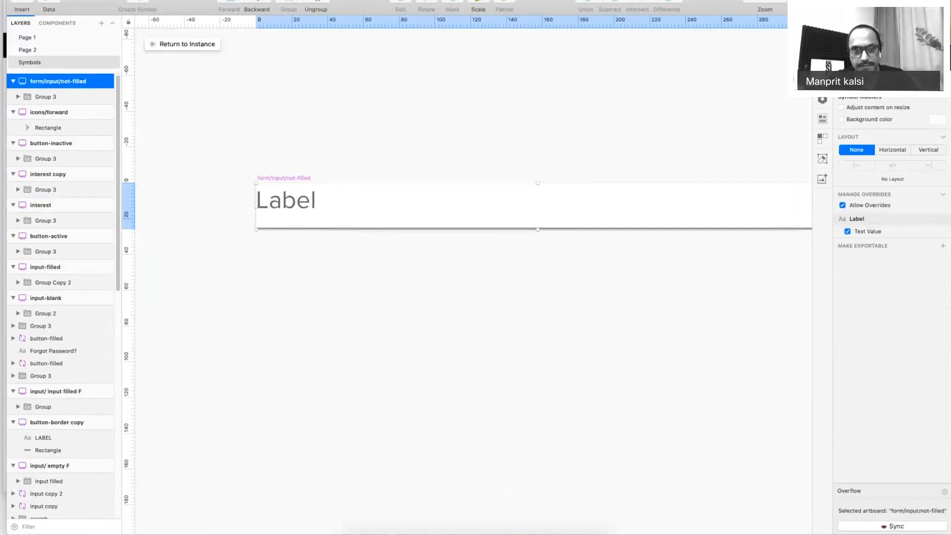
type("45")
key("Return")
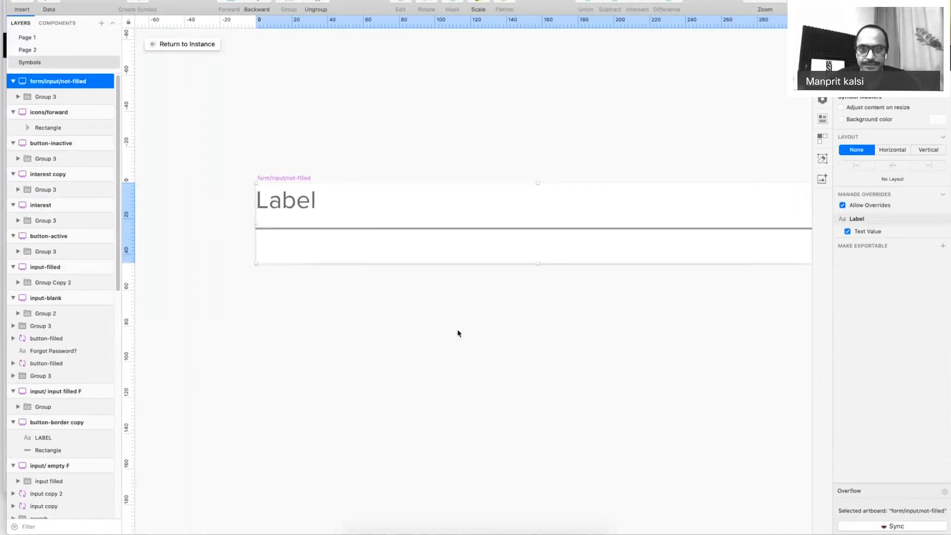
left_click(454, 229)
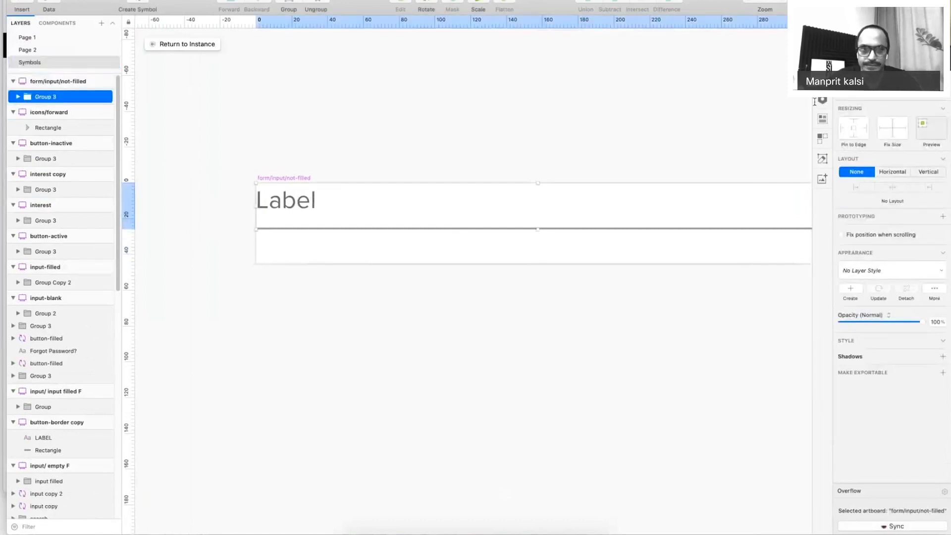
double_click(289, 236)
left_click_drag(288, 235, 289, 224)
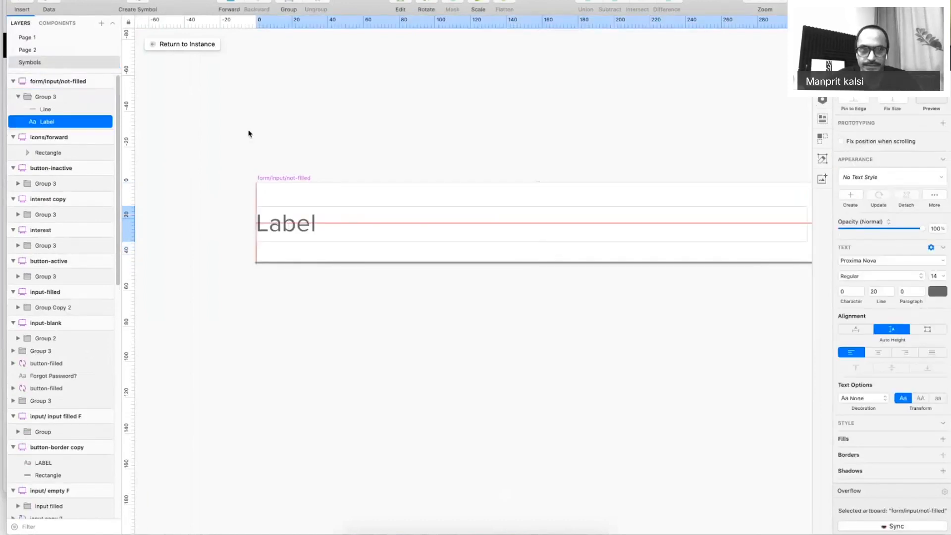
left_click(187, 44)
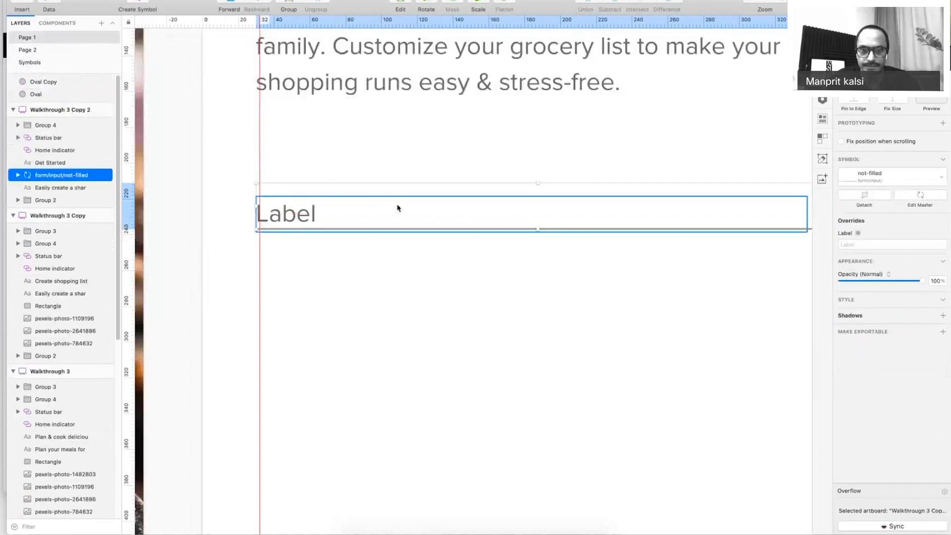
right_click(398, 208)
left_click(435, 512)
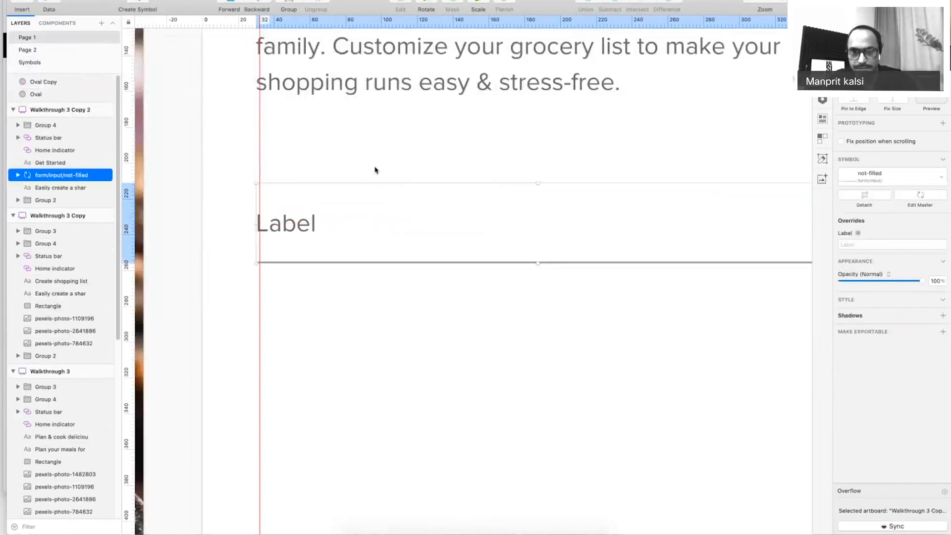
key("super+minus")
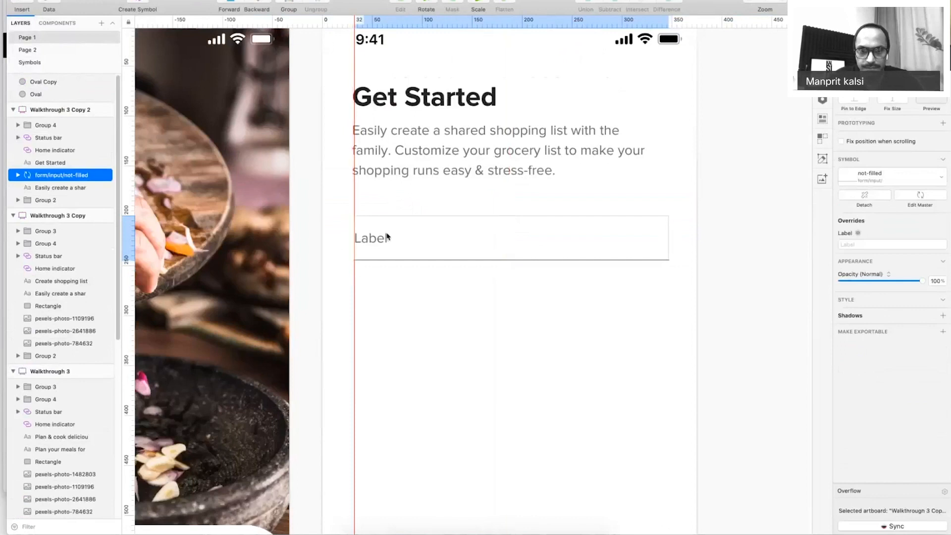
Relabel the input field's text as 'Full Name'.
left_click(417, 342)
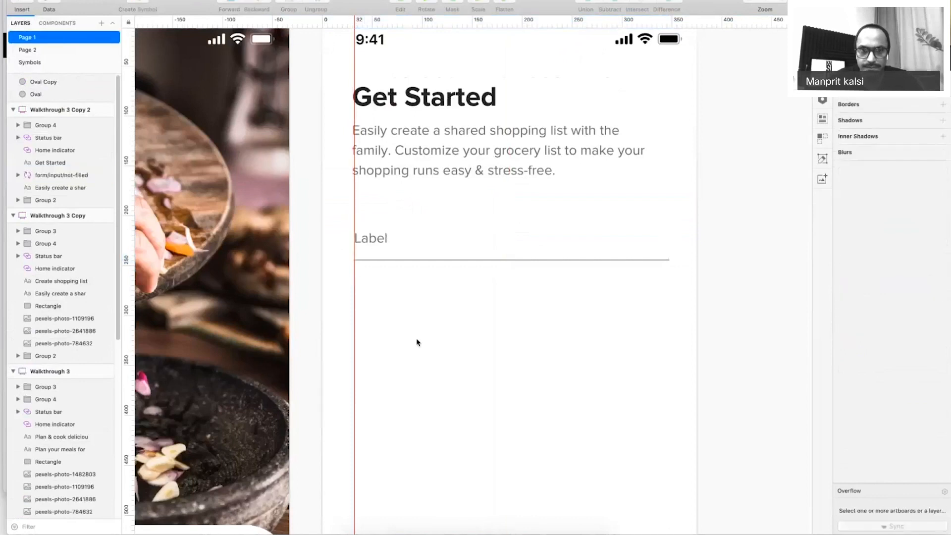
key("super+period")
left_click(383, 241)
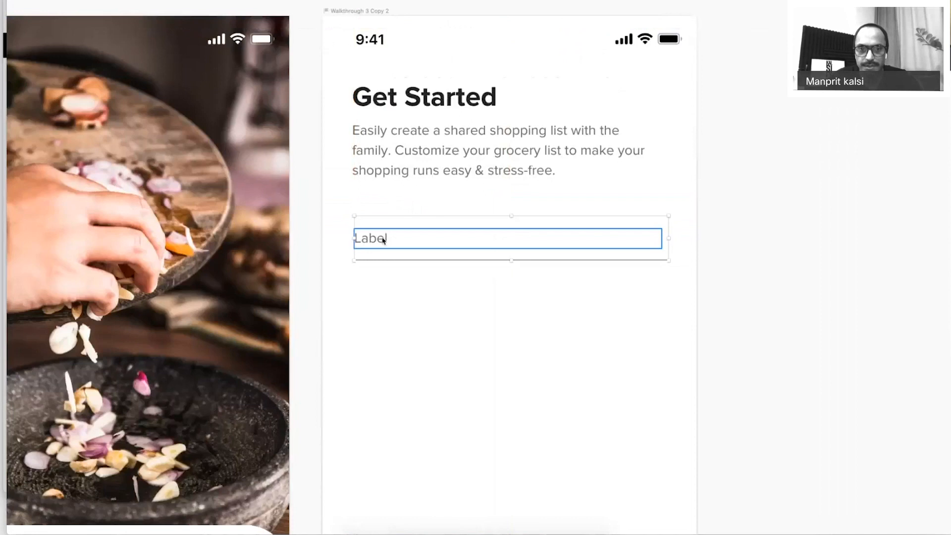
double_click(377, 235)
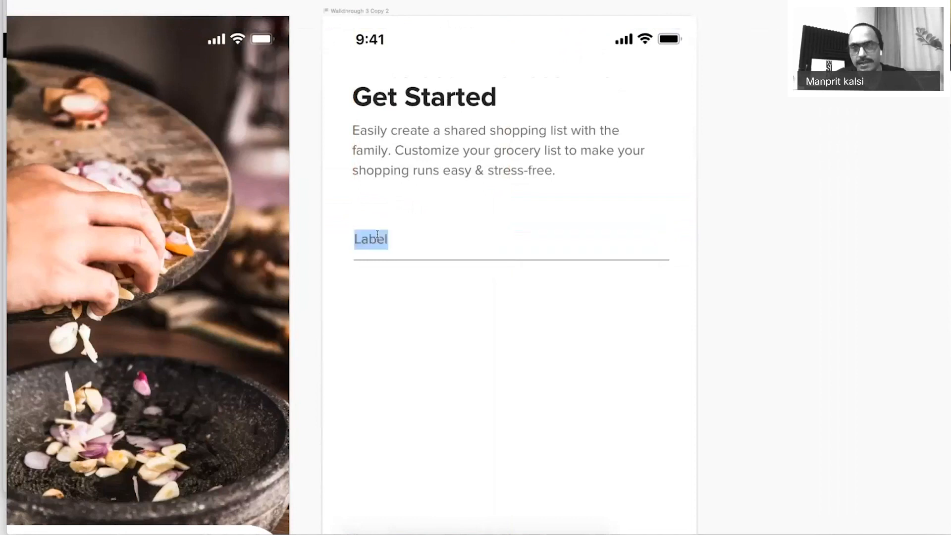
type("Full Name")
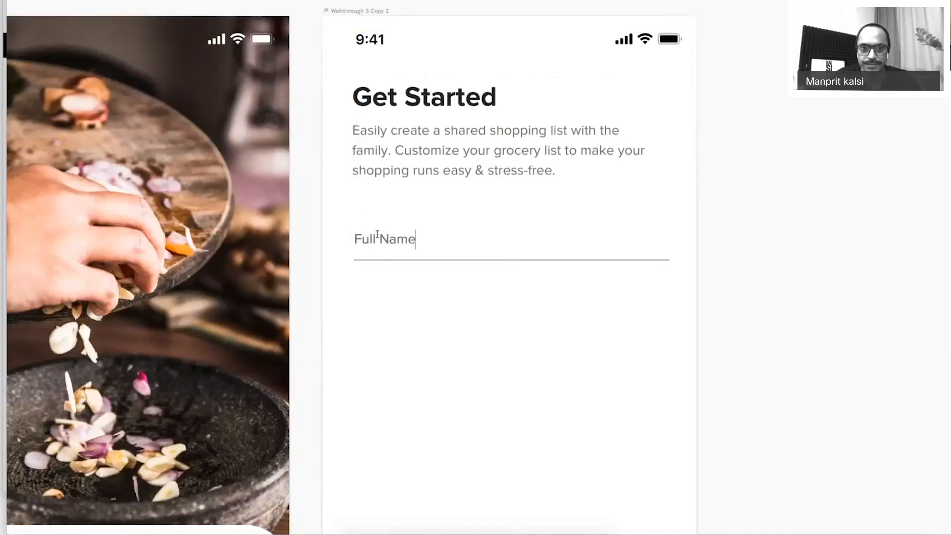
left_click(493, 391)
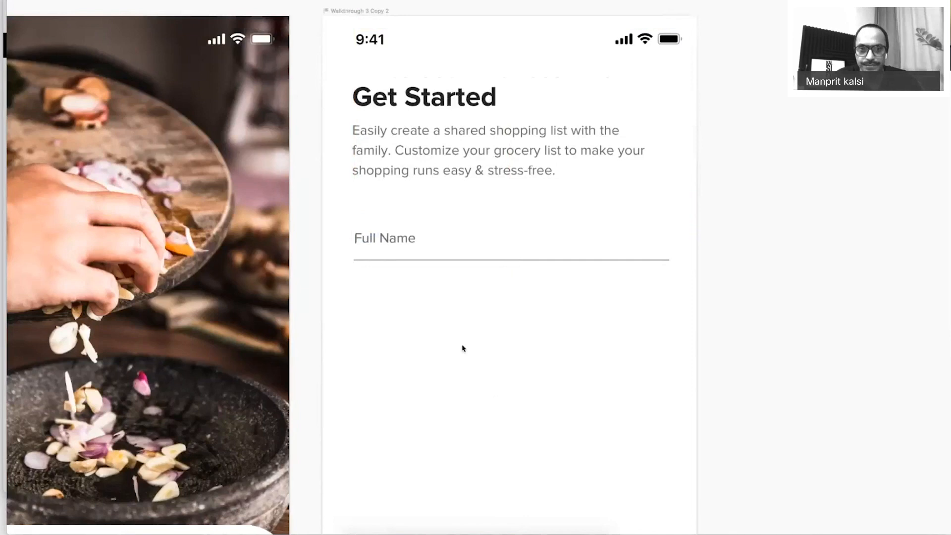
Change the label text colour in the input symbol's master.
double_click(419, 231)
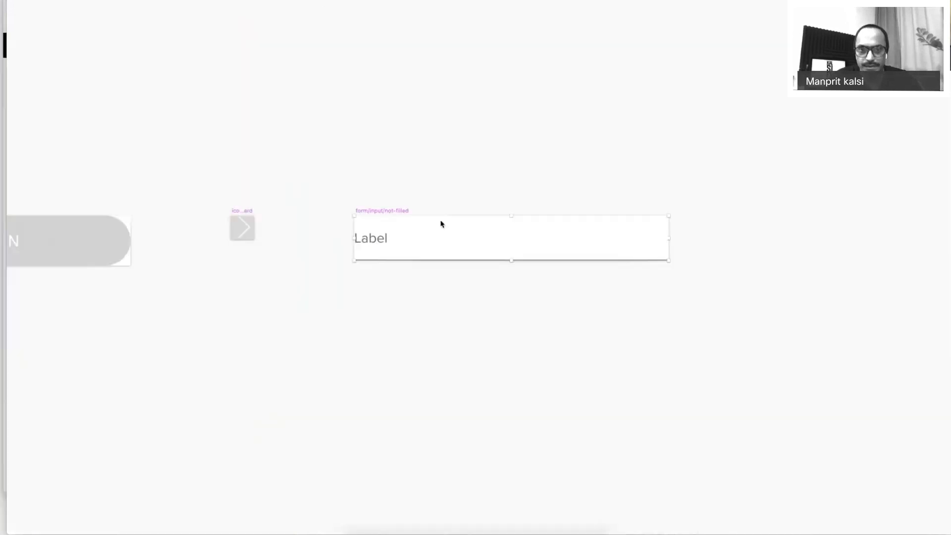
double_click(376, 241)
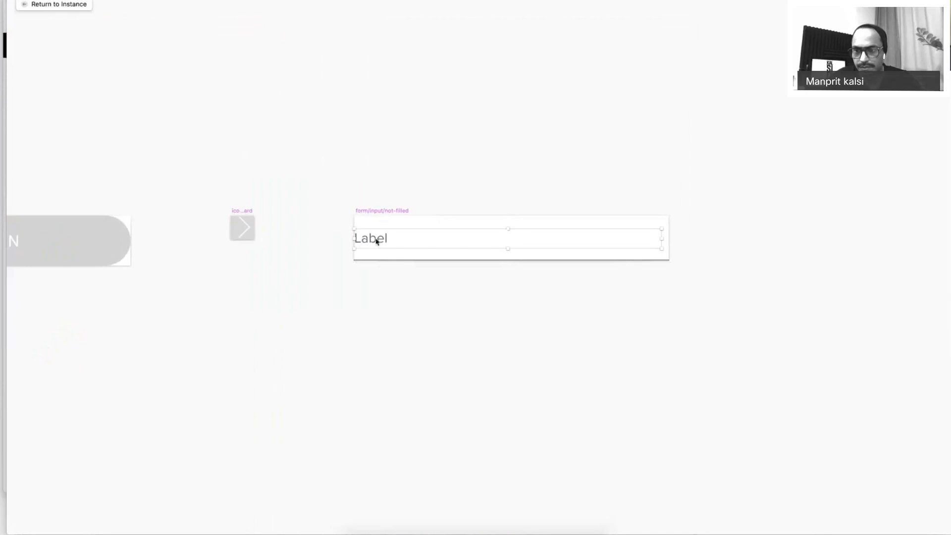
left_click(935, 291)
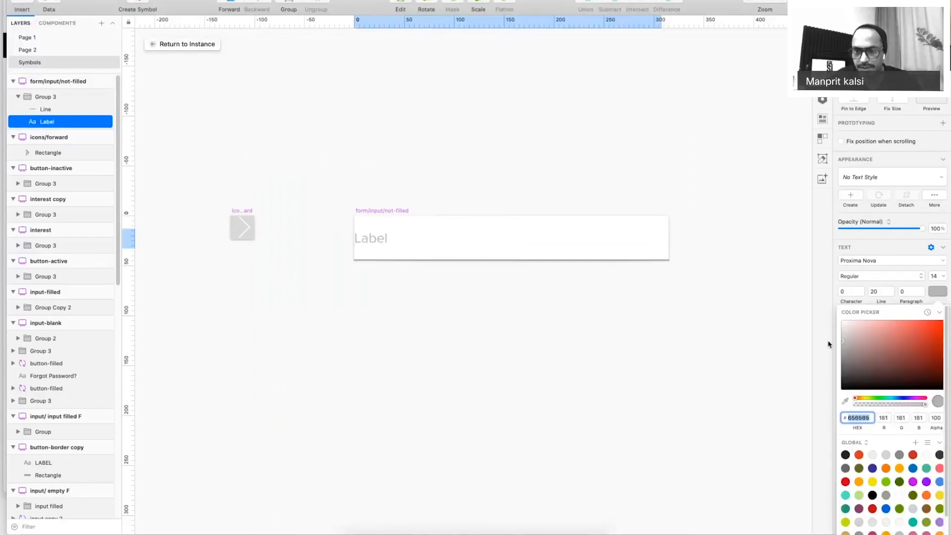
left_click(206, 44)
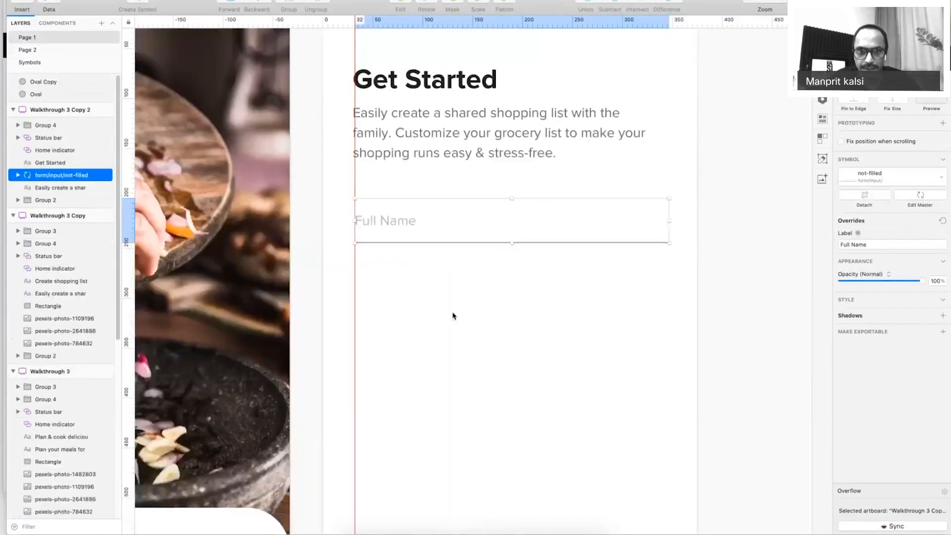
key("super+period")
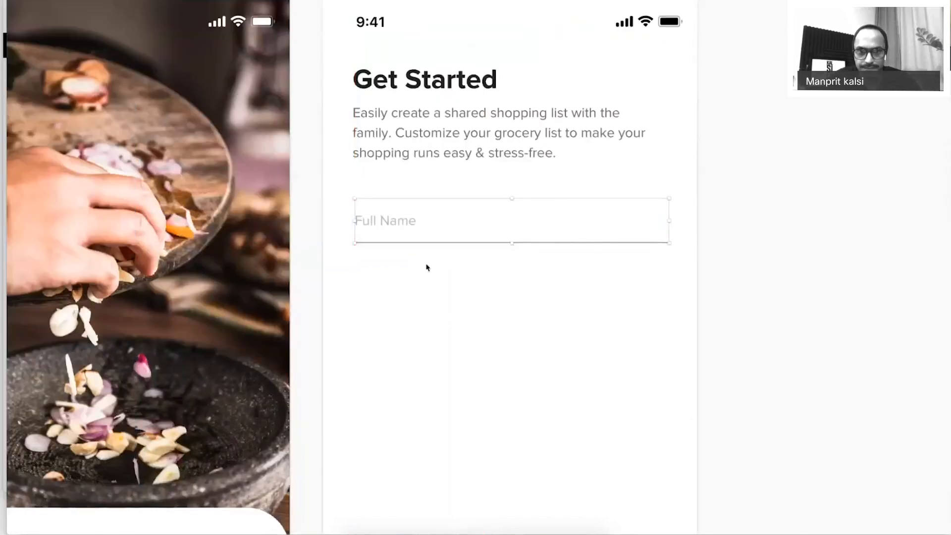
Duplicate the Full Name field 20 pt below and relabel the copy 'Mobile Number'.
key("super+d")
key("shift+Down")
key("shift+Down")
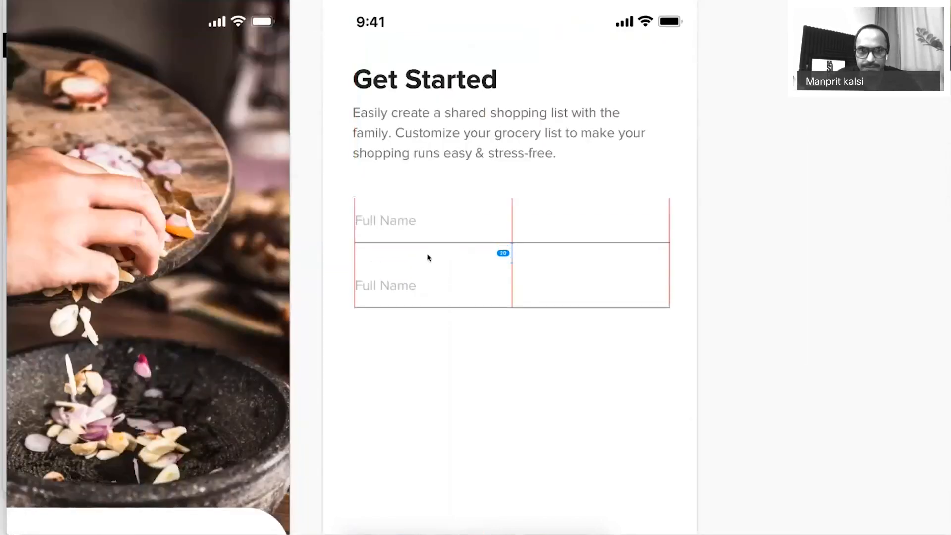
double_click(395, 283)
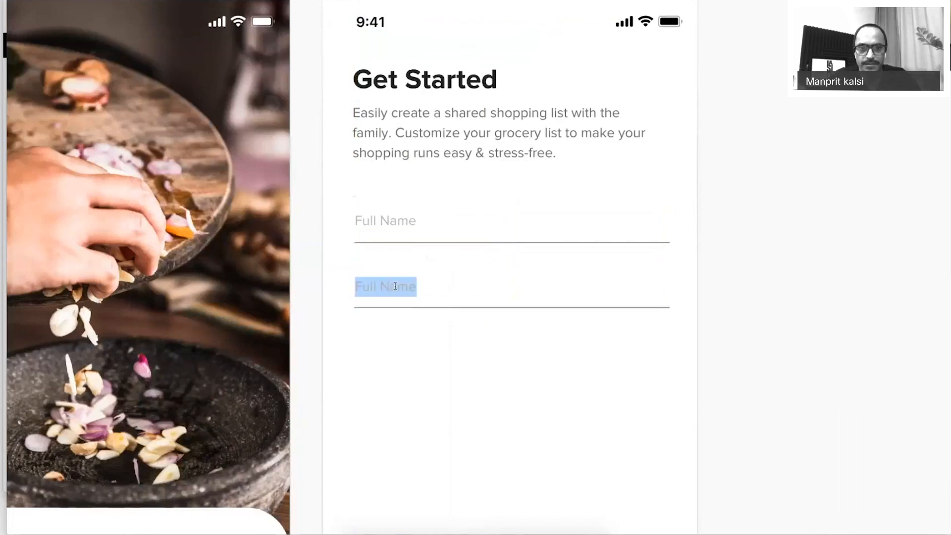
type("Mobile")
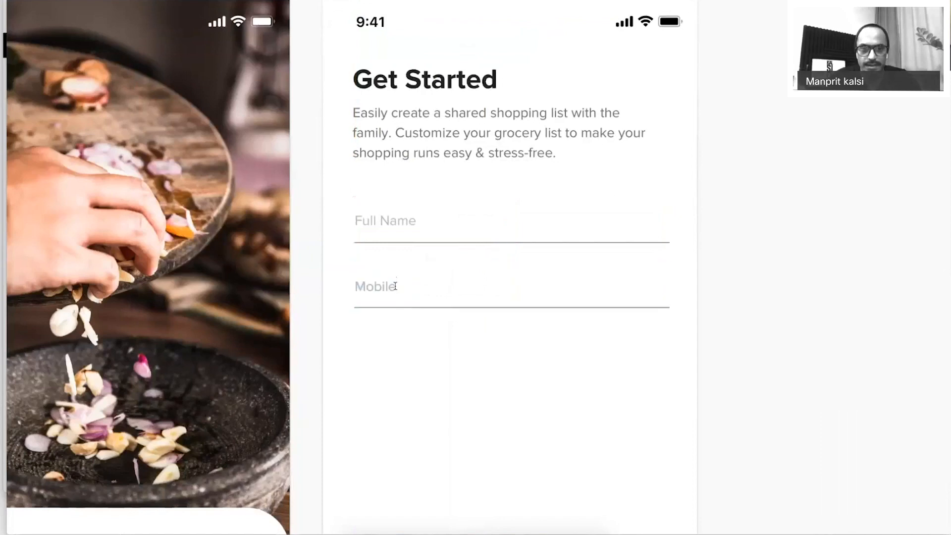
type(" Number")
left_click(489, 372)
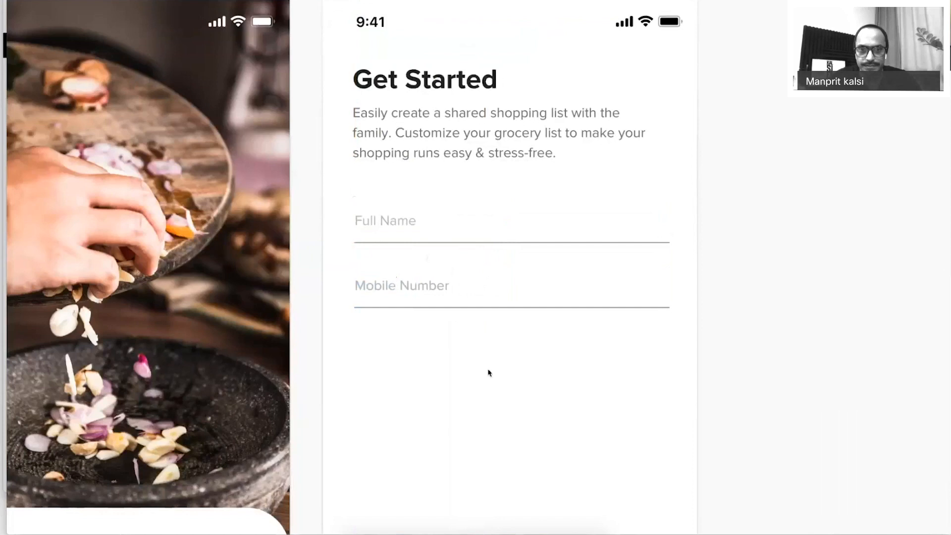
Duplicate the Mobile Number field below it and relabel the third field 'Email'.
left_click_drag(414, 289, 414, 351)
double_click(414, 351)
key("super+a")
type("Email")
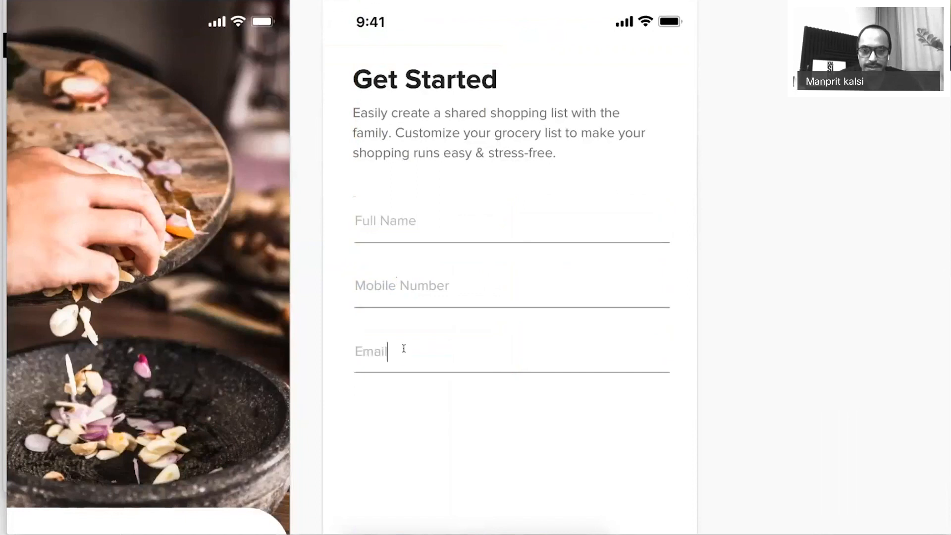
left_click(483, 437)
Widen the orange next button slightly and select the group of three form fields.
key("super+minus")
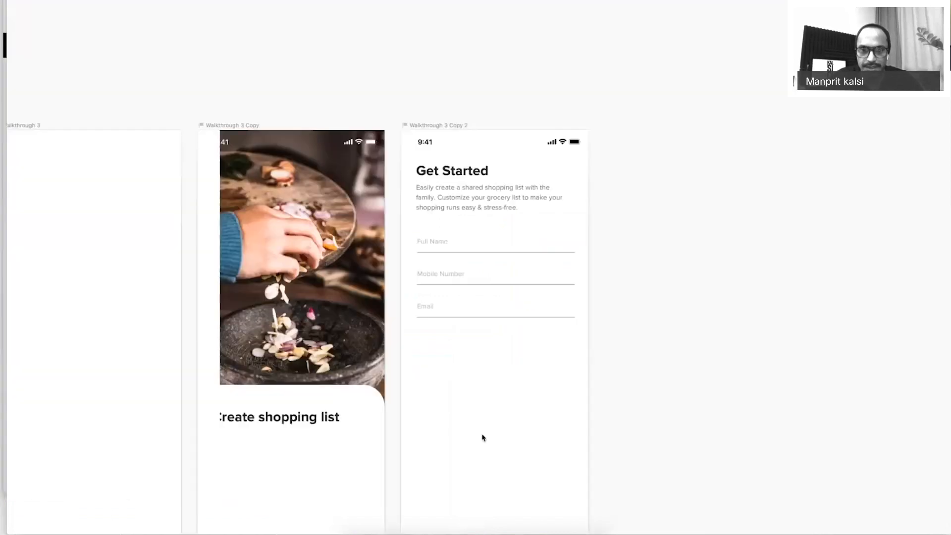
scroll(486, 350, "down", 1)
left_click(535, 435)
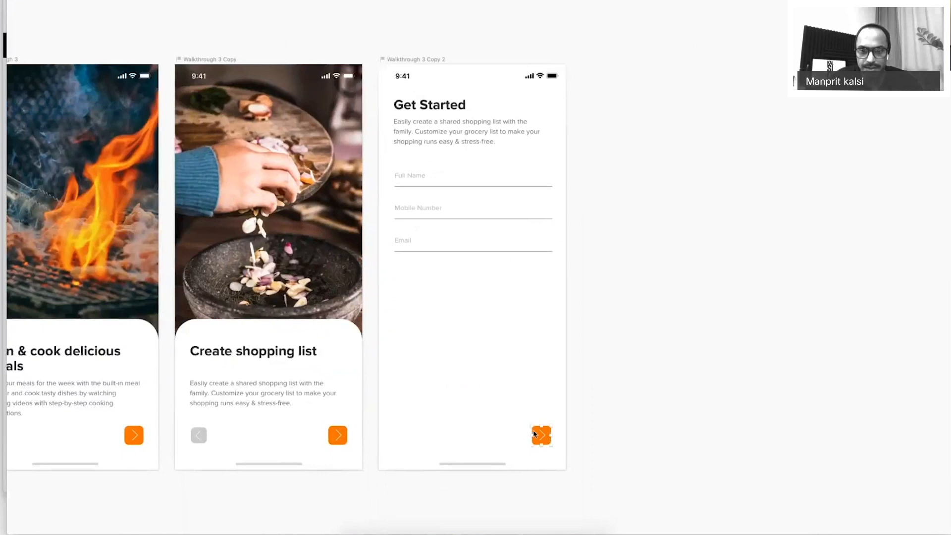
mouse_move(535, 434)
left_mouse_down()
mouse_move(441, 436)
mouse_move(542, 435)
left_mouse_up()
key("super+period")
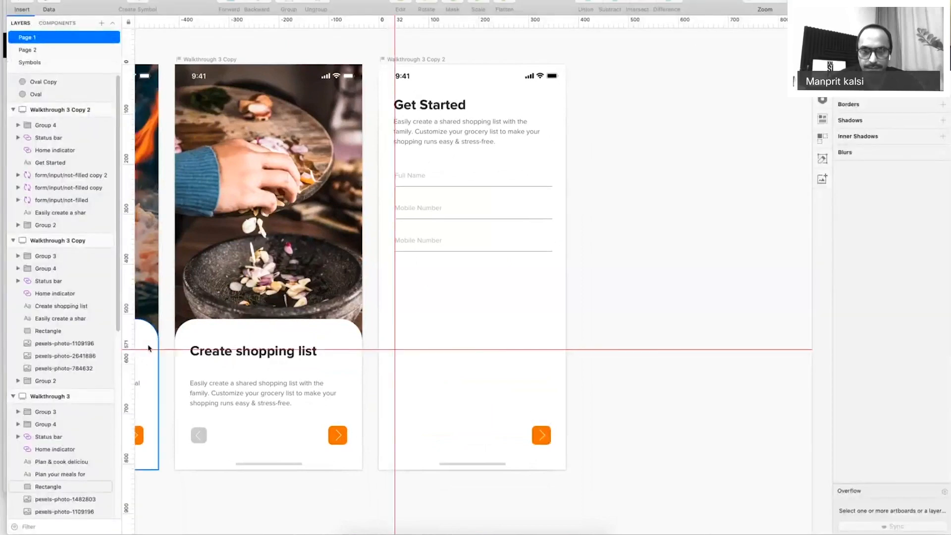
key("super+period")
left_click(399, 164)
Move the form fields about 134 px lower and draw a borderless 95×95 circle above them.
left_click_drag(449, 190, 446, 257)
left_click(493, 190)
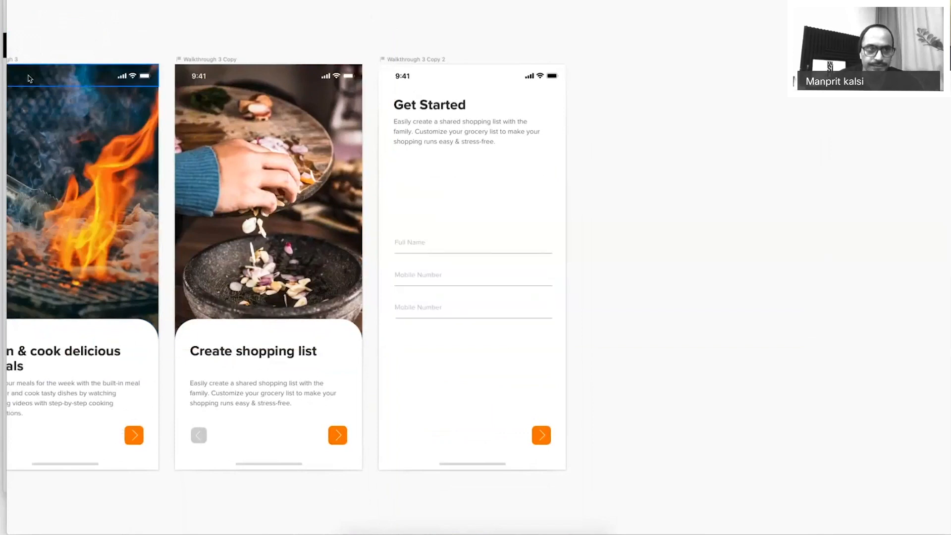
key("super+period")
left_click(22, 9)
mouse_move(74, 11)
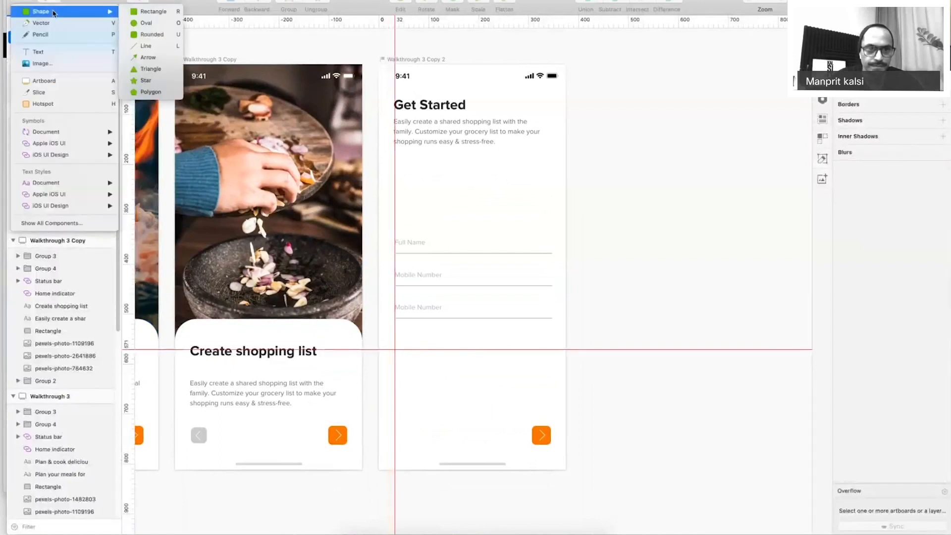
left_click(144, 23)
left_click_drag(454, 169, 486, 209)
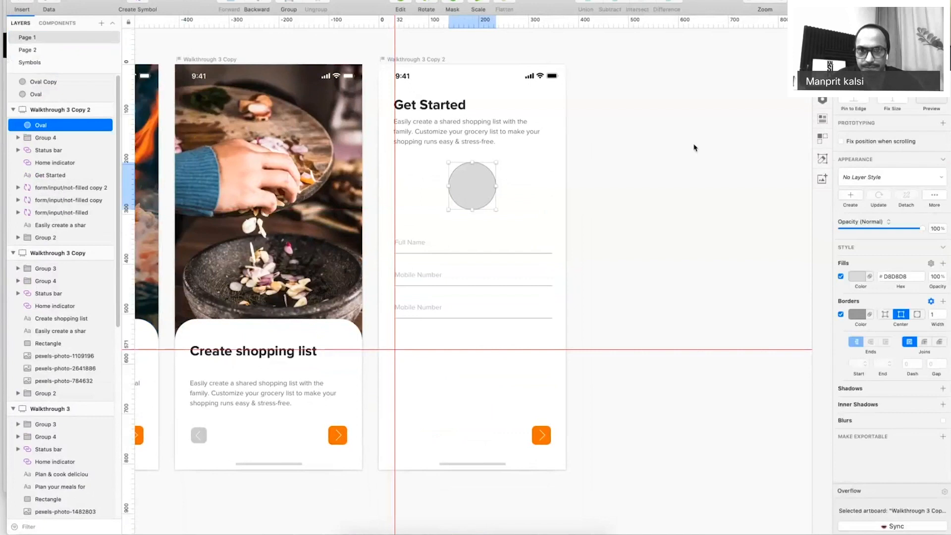
left_click(840, 314)
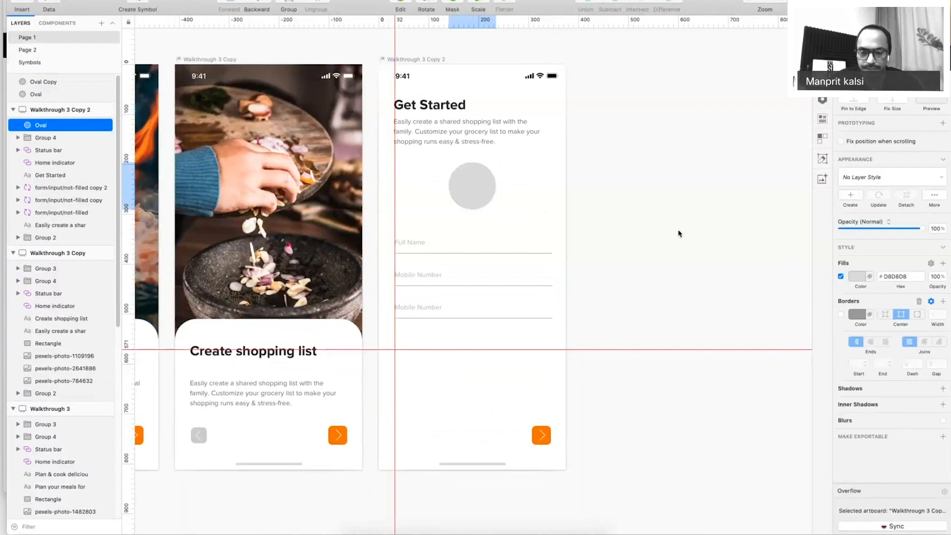
key("super+period")
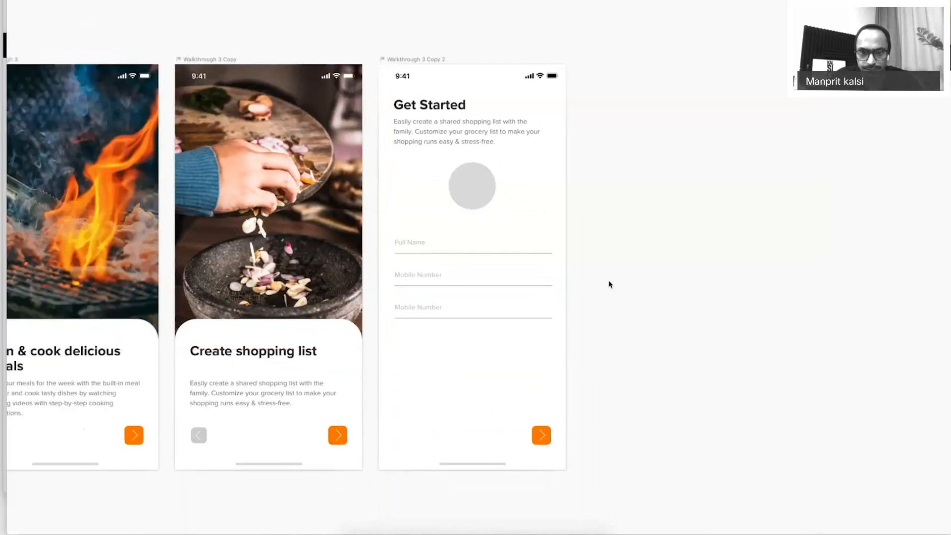
Stretch the orange next button leftward into a long bar.
key("z")
left_click_drag(435, 376, 642, 478)
left_click(657, 320)
left_click_drag(643, 339, 520, 346)
key("super+z")
key("super+period")
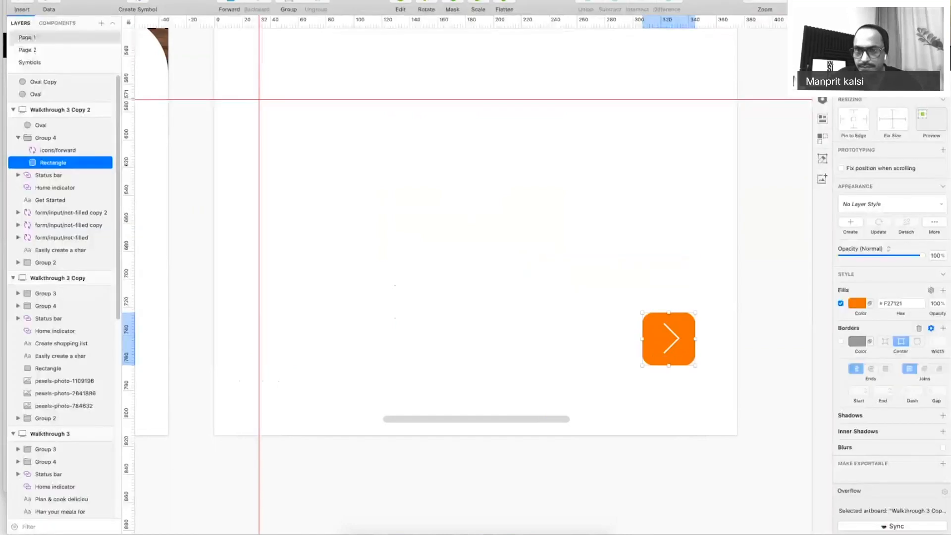
left_click_drag(642, 340, 326, 342)
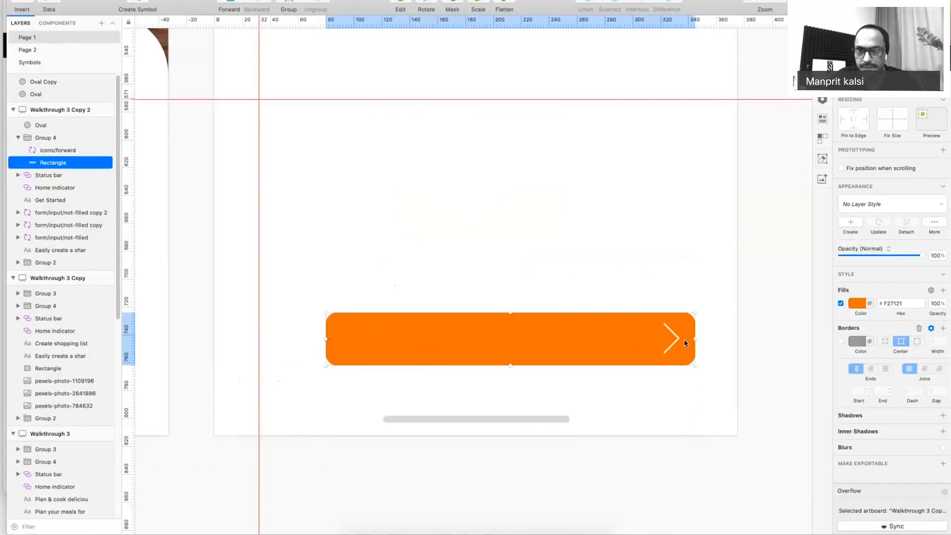
Group the button shape with its arrow and centre it horizontally on the screen.
left_click(685, 342, "shift")
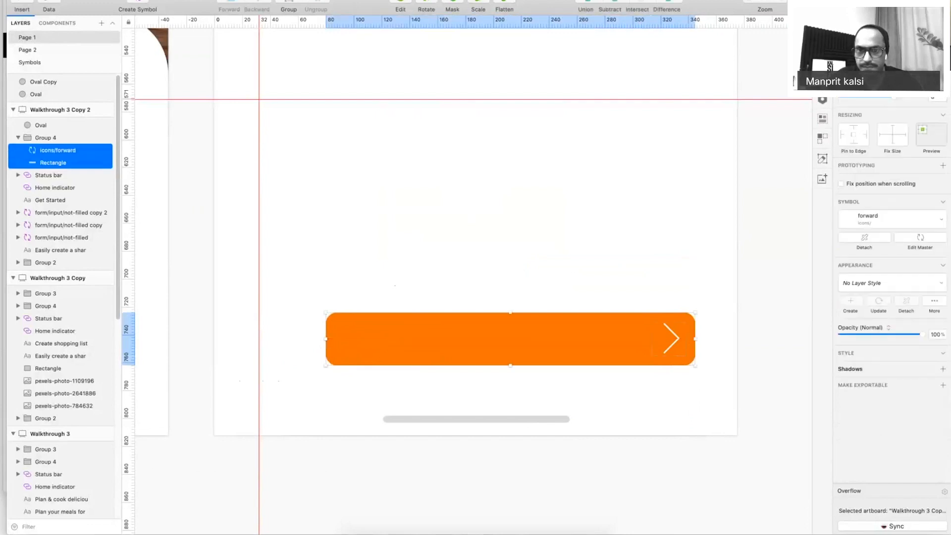
key("super+g")
key("super+z")
key("super+g")
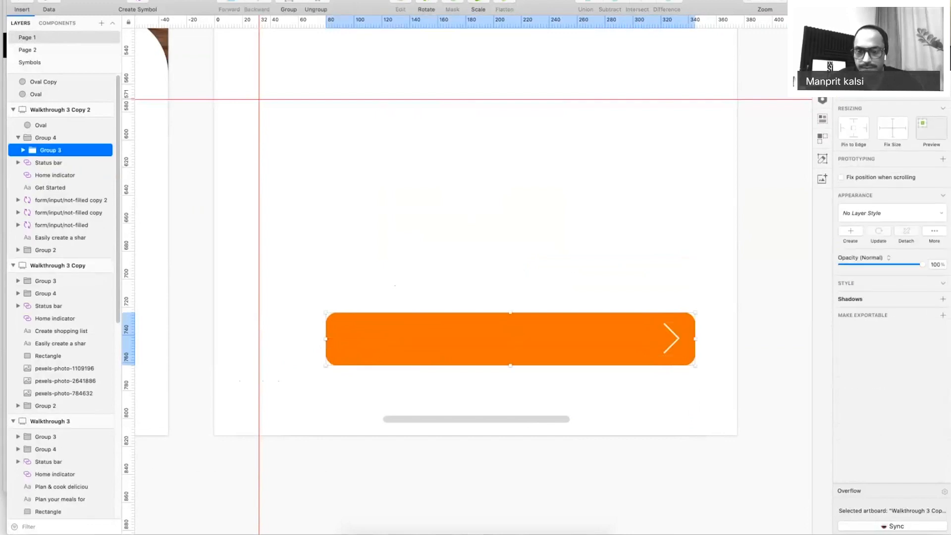
left_click(885, 22)
key("super+0")
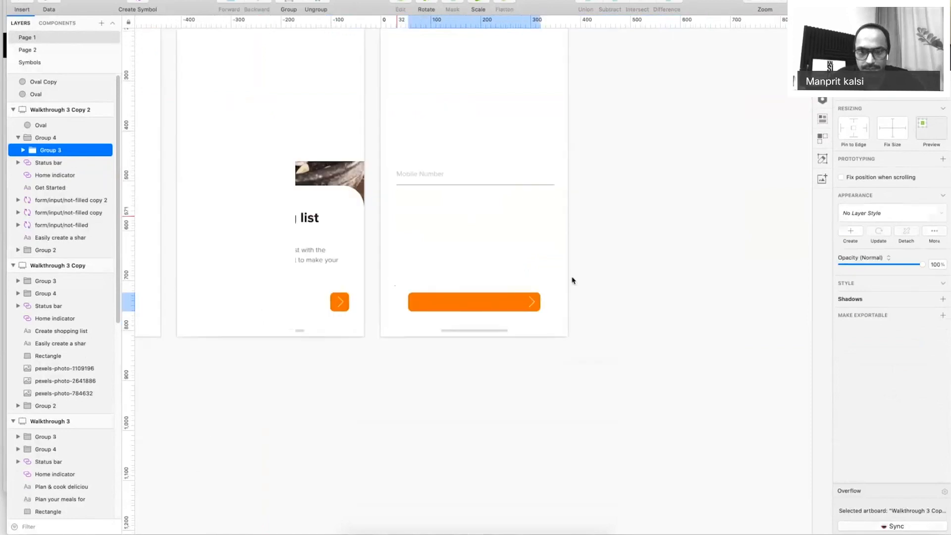
Delete the forward arrow icon from the orange button.
left_click(474, 301)
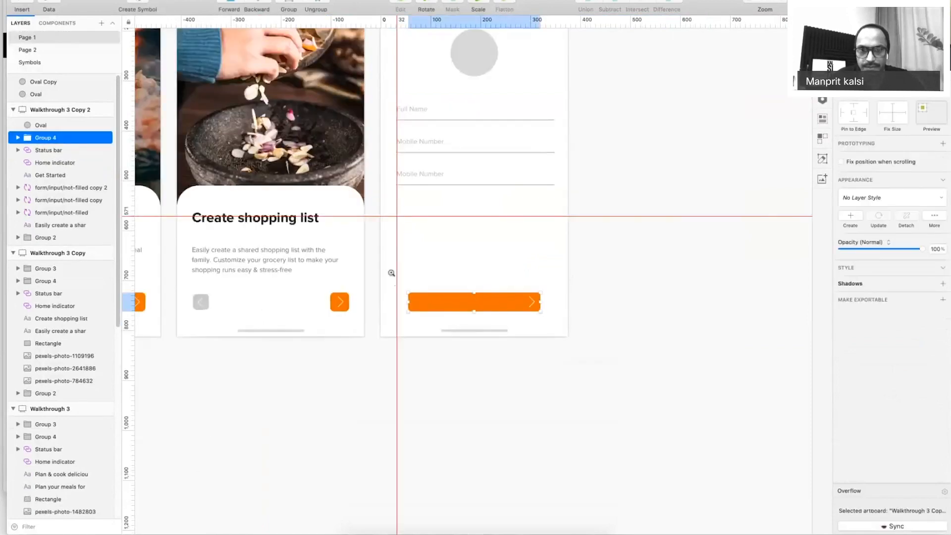
left_click_drag(391, 273, 640, 376)
double_click(461, 236)
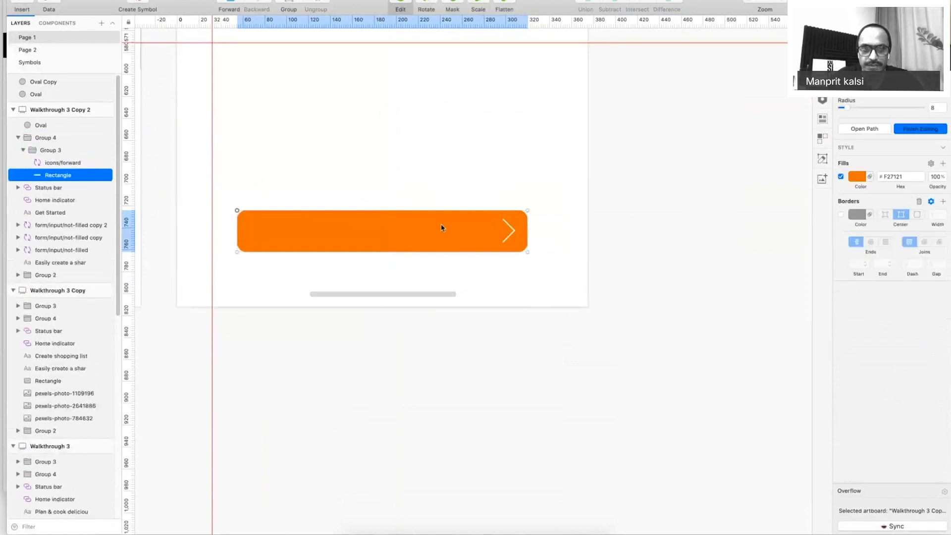
key("Escape")
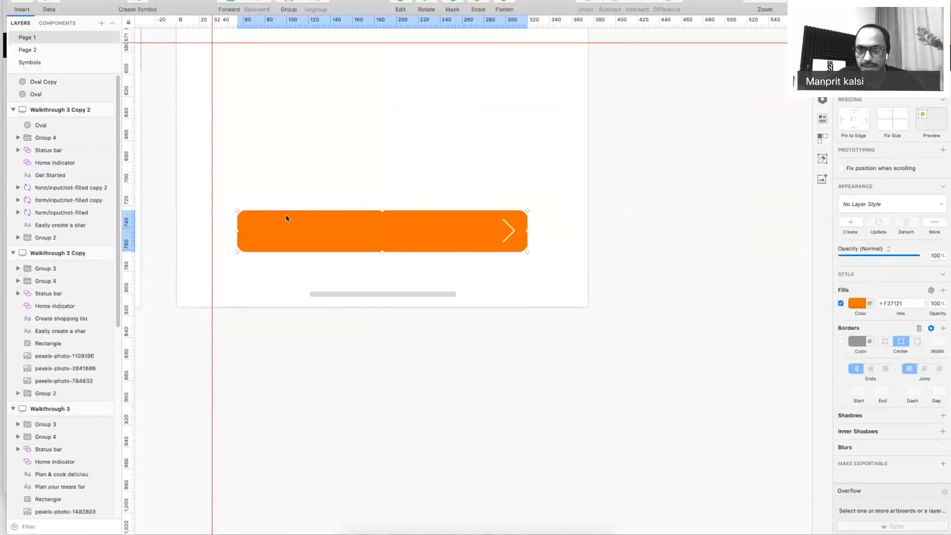
key("Escape")
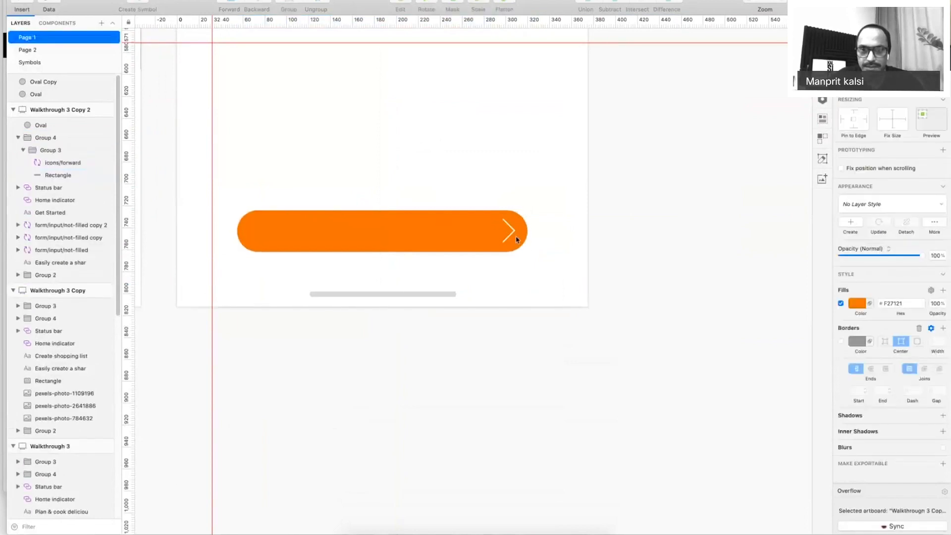
left_click(517, 239)
key("Delete")
Move the orange button up slightly and make it about 10 px taller.
left_click(366, 236)
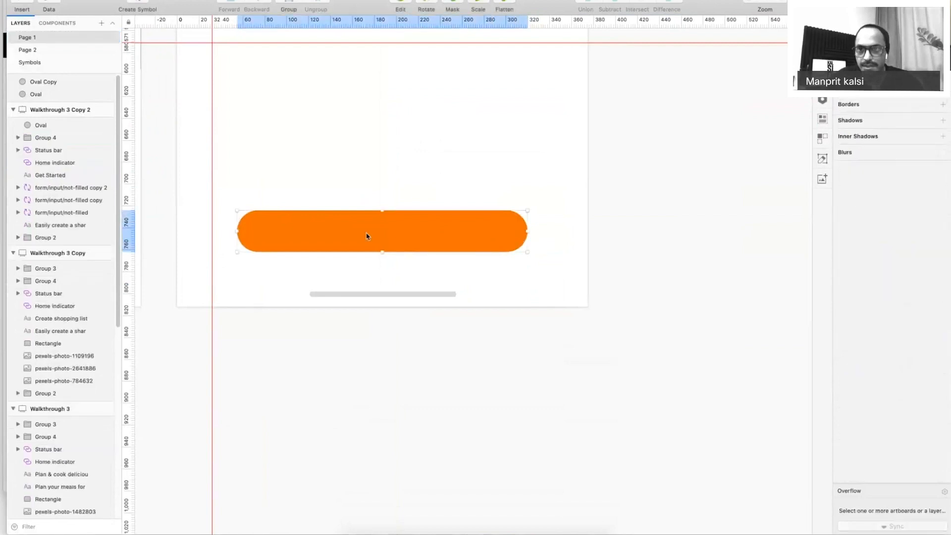
left_click_drag(367, 236, 367, 222)
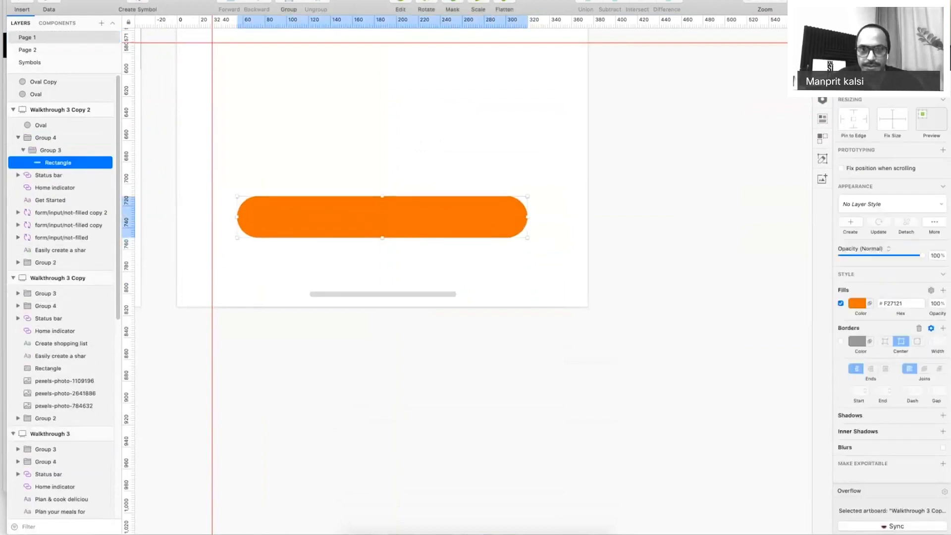
key("super+shift+Down")
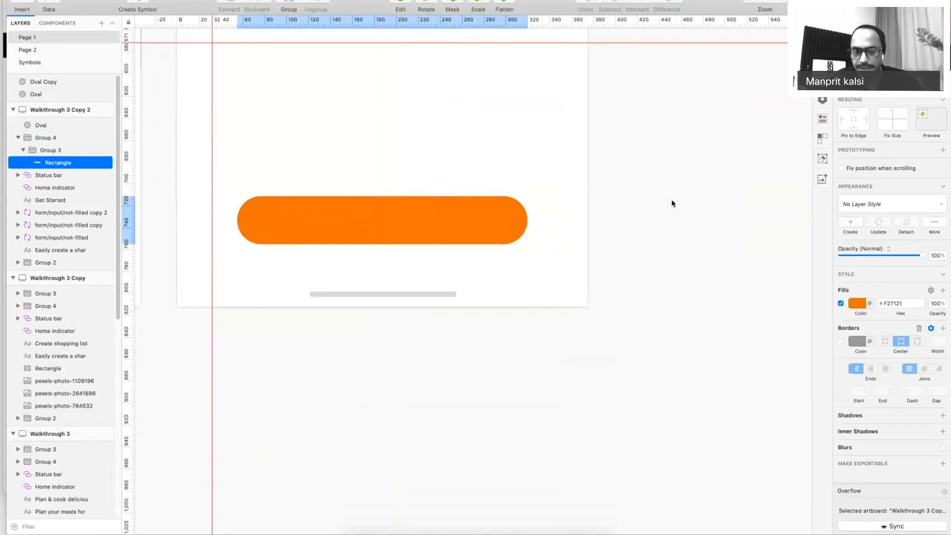
left_click(660, 203)
Raise the orange button a little and duplicate the description text onto it.
key("super+0")
left_click_drag(662, 203, 584, 313)
left_click_drag(465, 337, 465, 314)
left_click(434, 44)
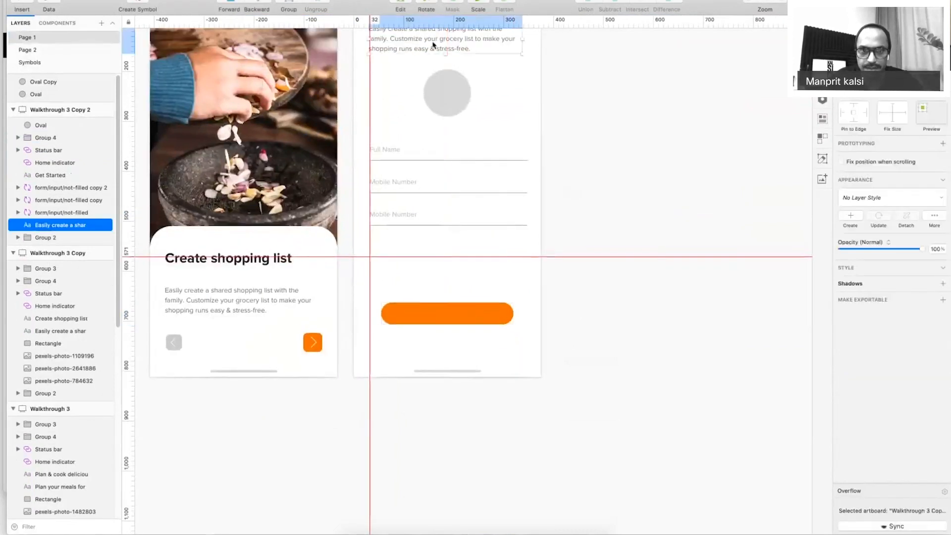
left_click_drag(471, 47, 527, 320)
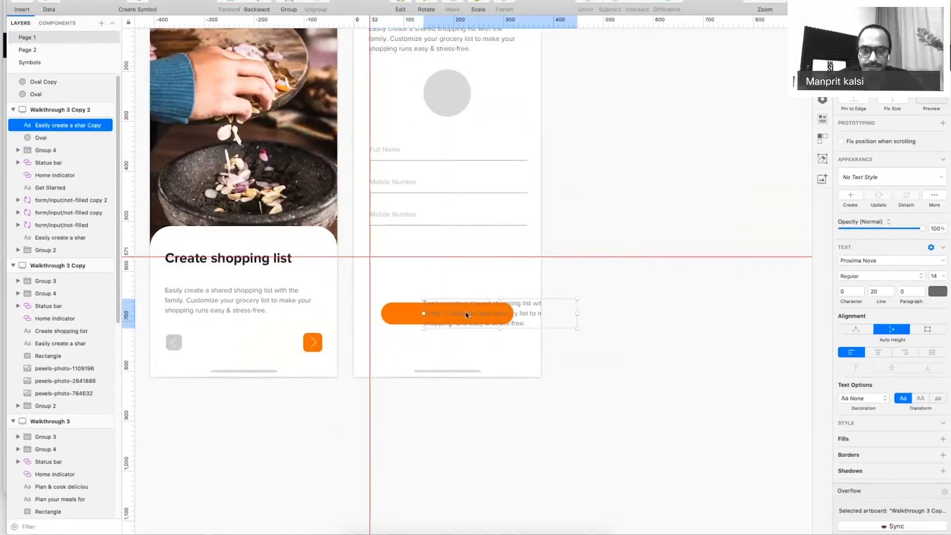
Retype the copied text as 'Continue' and make it uppercase.
double_click(542, 325)
type("Req")
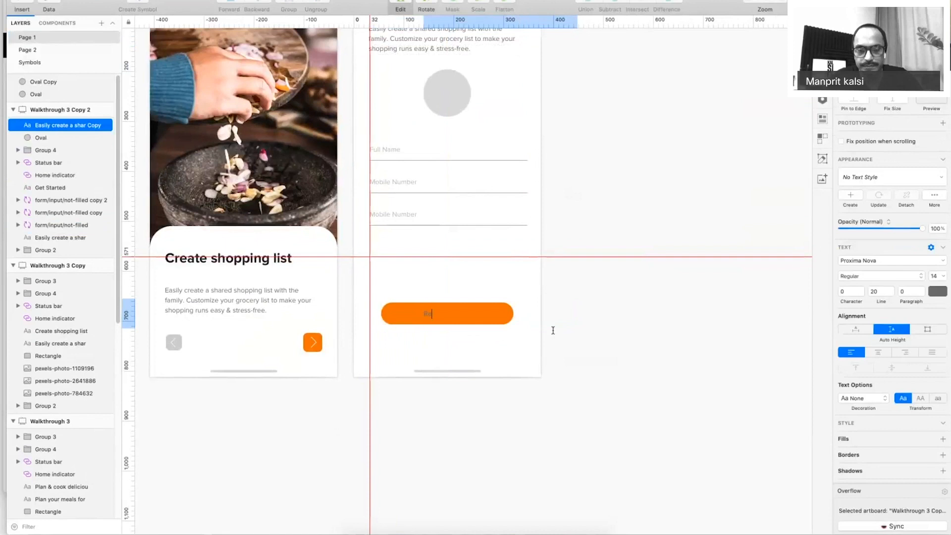
key("BackSpace")
key("BackSpace")
type("ontinue")
key("super+a")
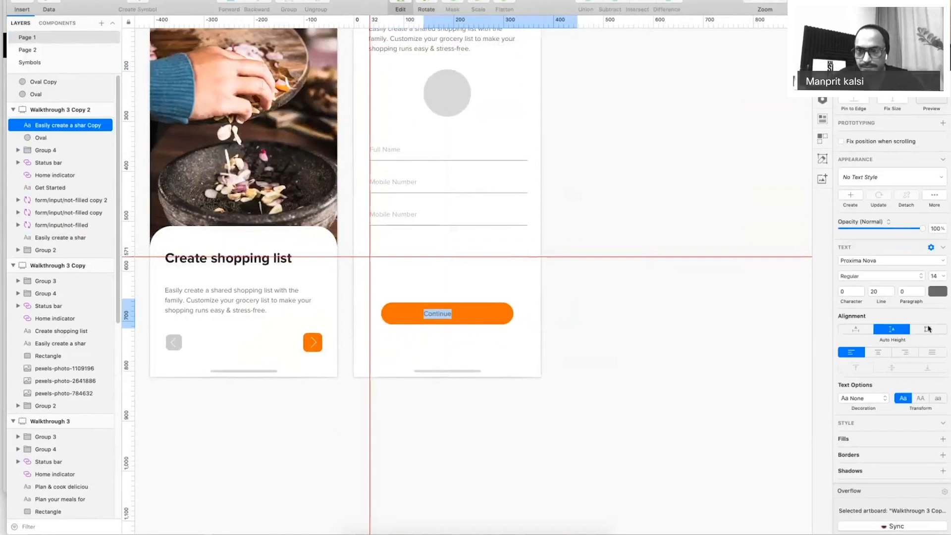
left_click(923, 399)
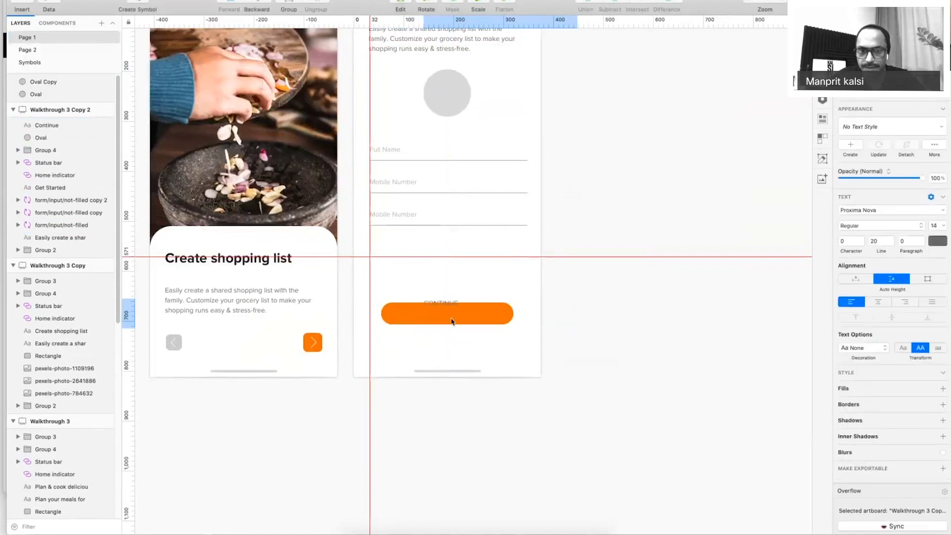
Fit the CONTINUE text box to 155 wide on the button, centre-aligned and white.
left_click_drag(445, 307, 445, 317)
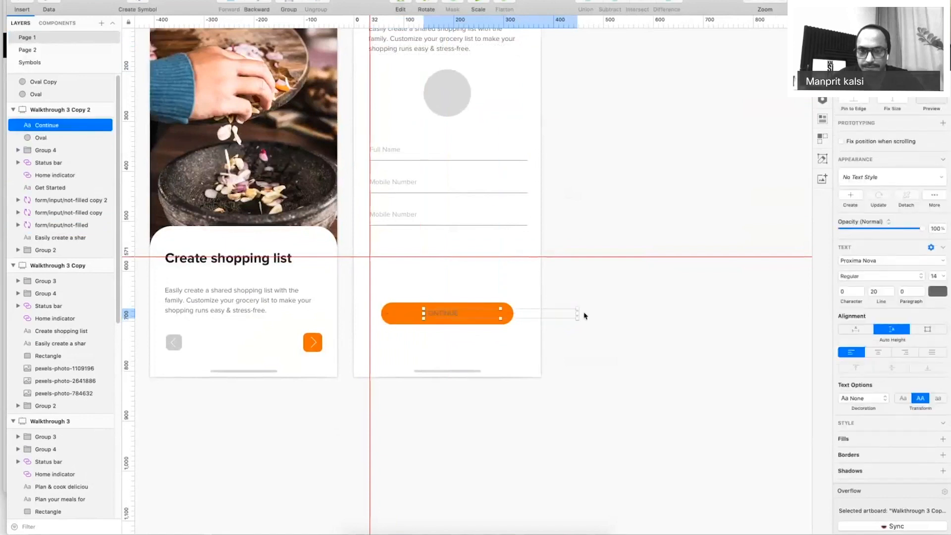
left_click_drag(577, 314, 498, 318)
left_click(878, 352)
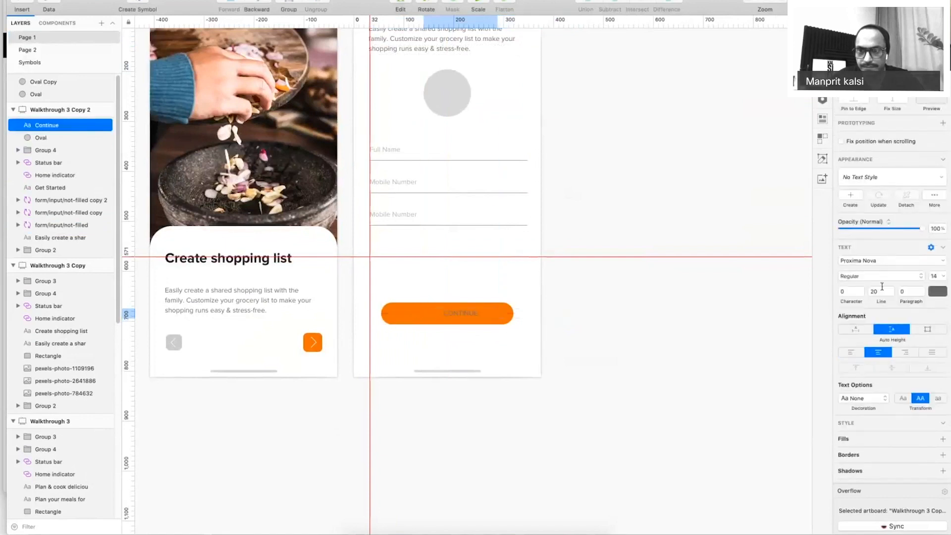
left_click(935, 292)
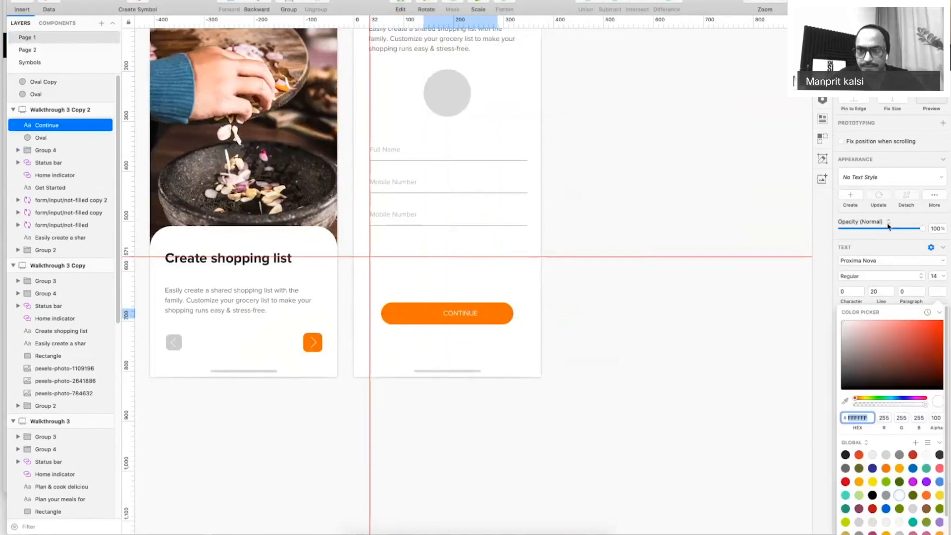
Adjust the CONTINUE font size and set its weight to Semibold.
left_click(934, 275)
type("16")
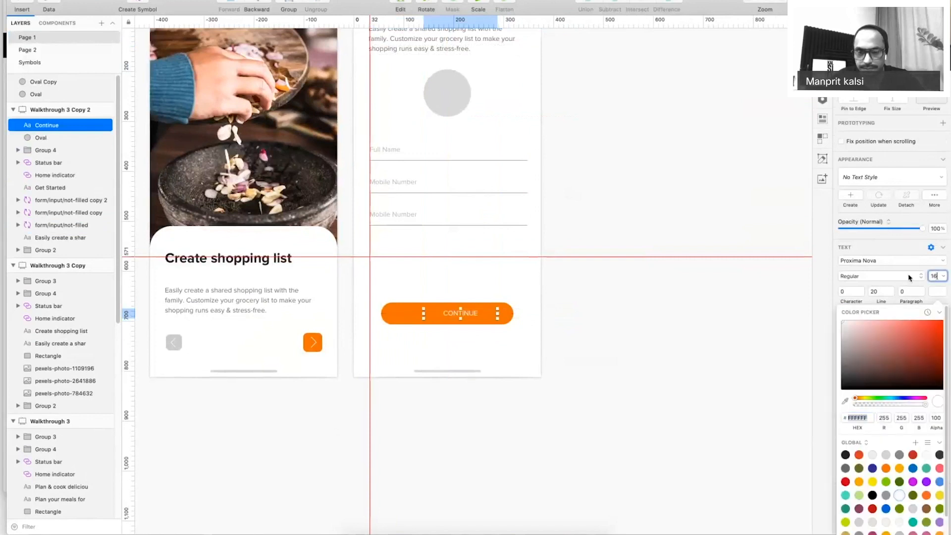
left_click(864, 292)
left_click(864, 276)
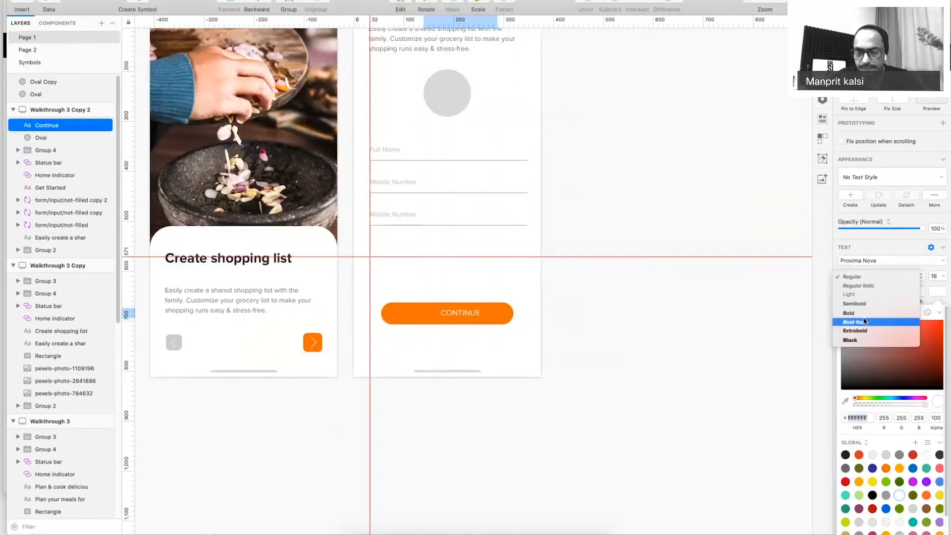
left_click(881, 303)
Set the CONTINUE letter spacing to 1.75.
left_click(873, 292)
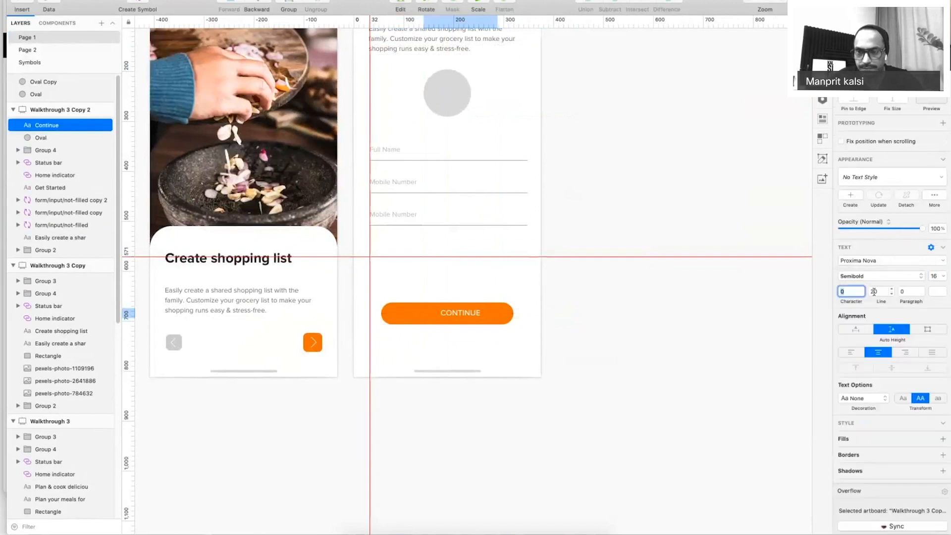
type("5")
key("Tab")
left_click(851, 292)
type("2")
key("Tab")
left_click(699, 343)
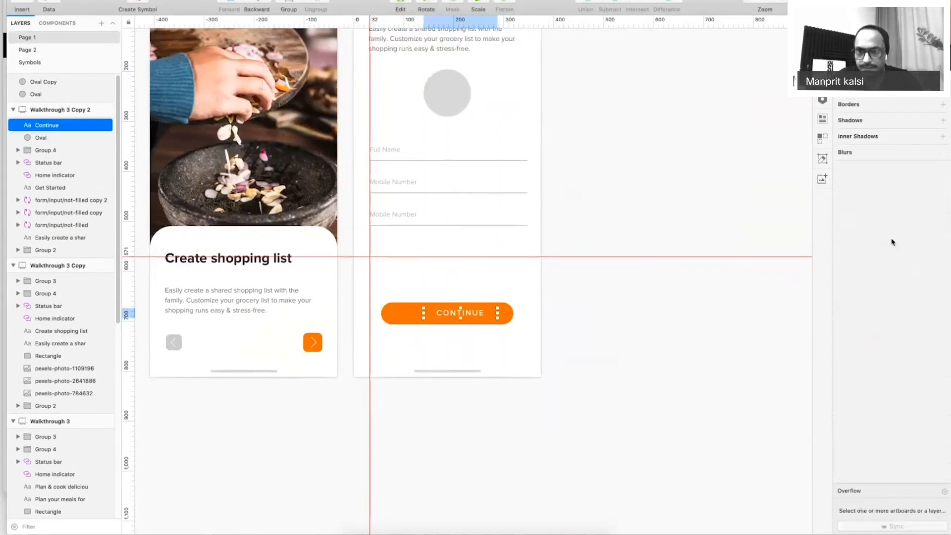
left_click(852, 292)
type("1.75")
key("Return")
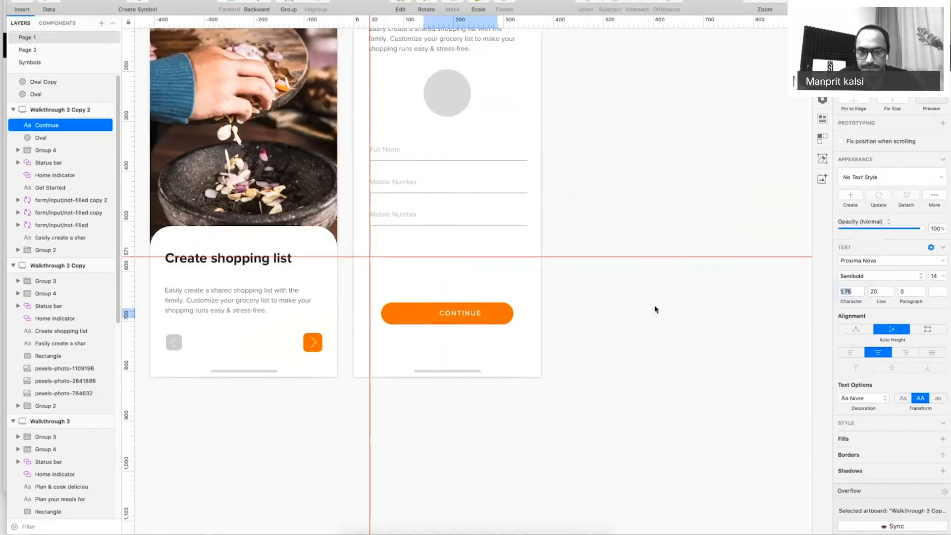
Centre the CONTINUE text horizontally on the orange button rectangle.
left_click(509, 316, "shift+super")
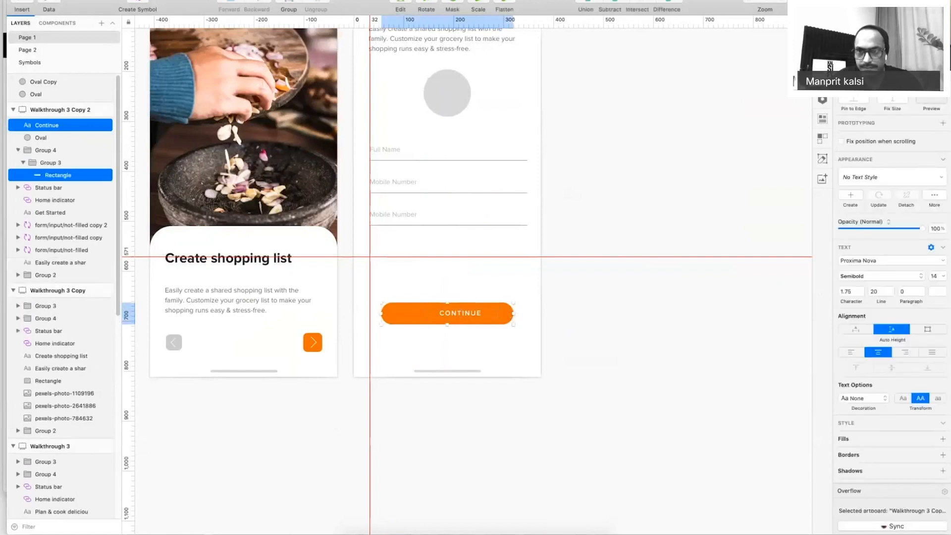
left_click(885, 23)
left_click(704, 206)
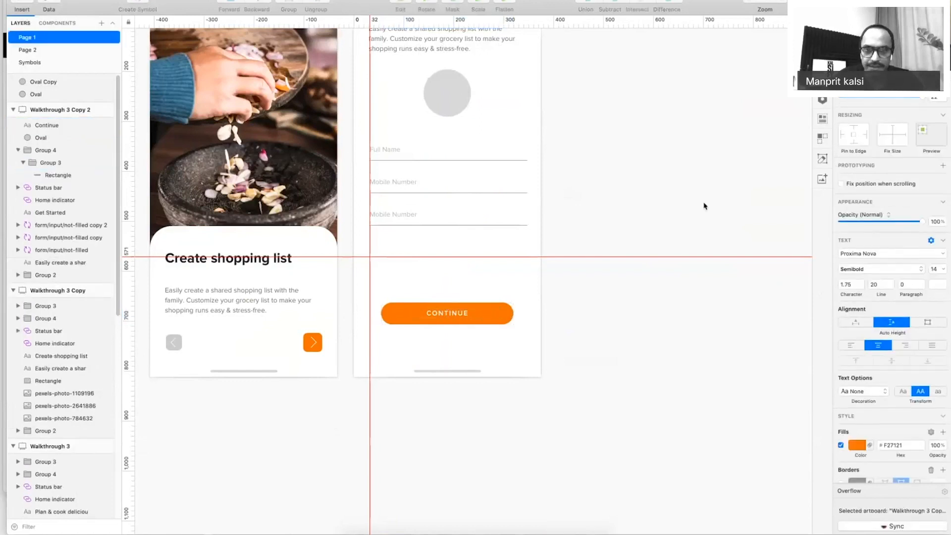
key("super+period")
Restore the toolbars and panels, select the Walkthrough 1 artboard, and preview it.
left_click_drag(623, 221, 908, 310)
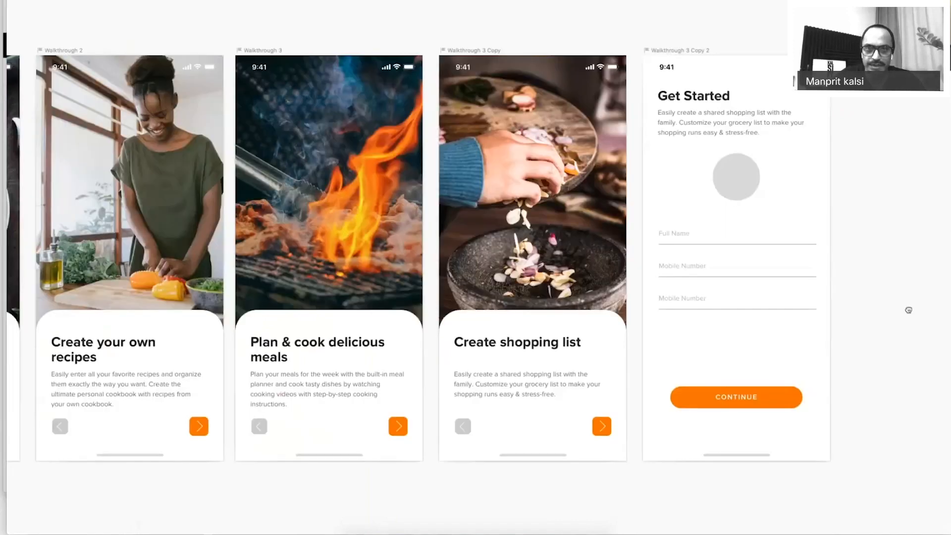
key("super+period")
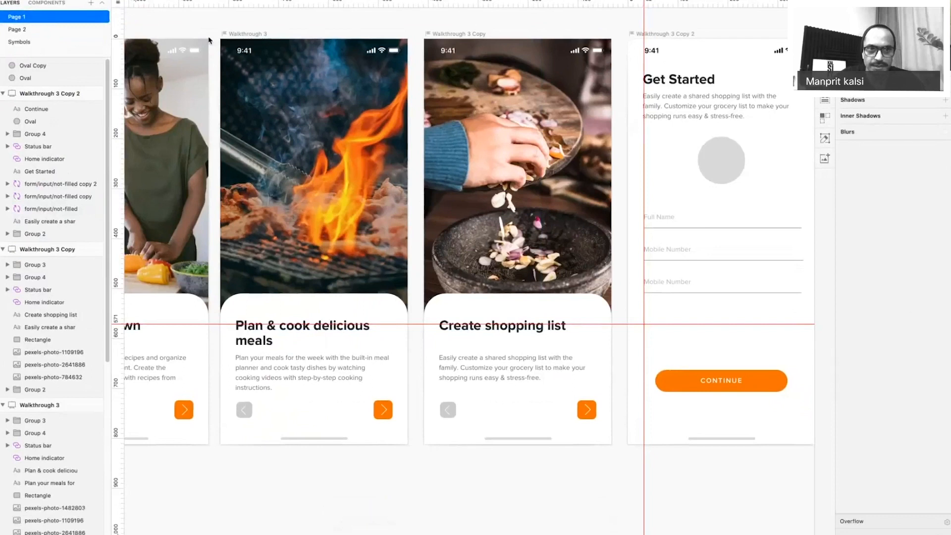
left_click_drag(209, 40, 396, 74)
left_click_drag(168, 61, 367, 69)
left_click(235, 75)
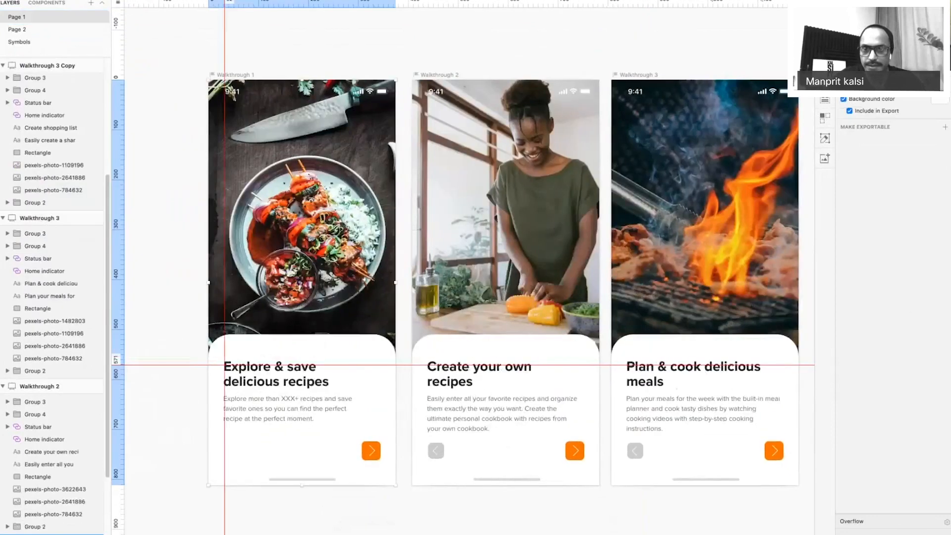
key("super+p")
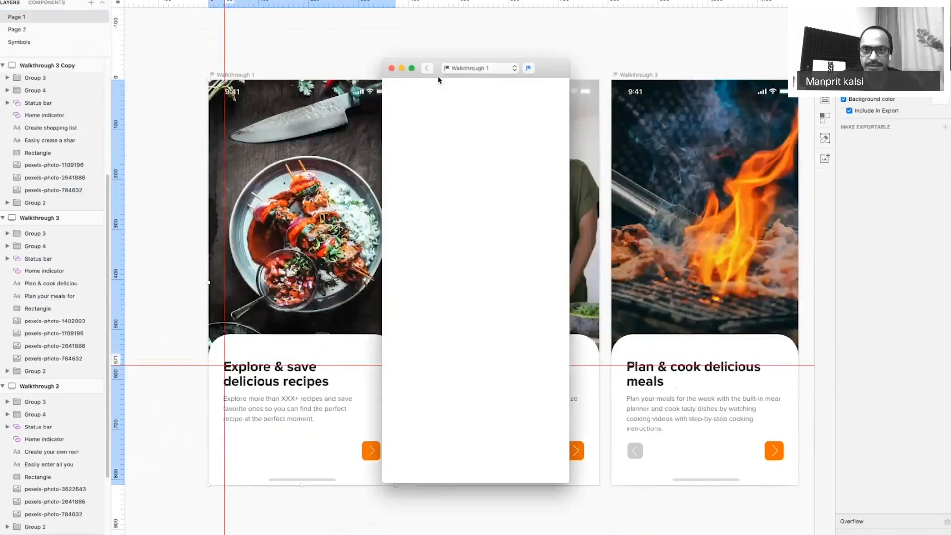
View the preview full screen, exit it, then switch the preview to Walkthrough 2.
left_click(412, 69)
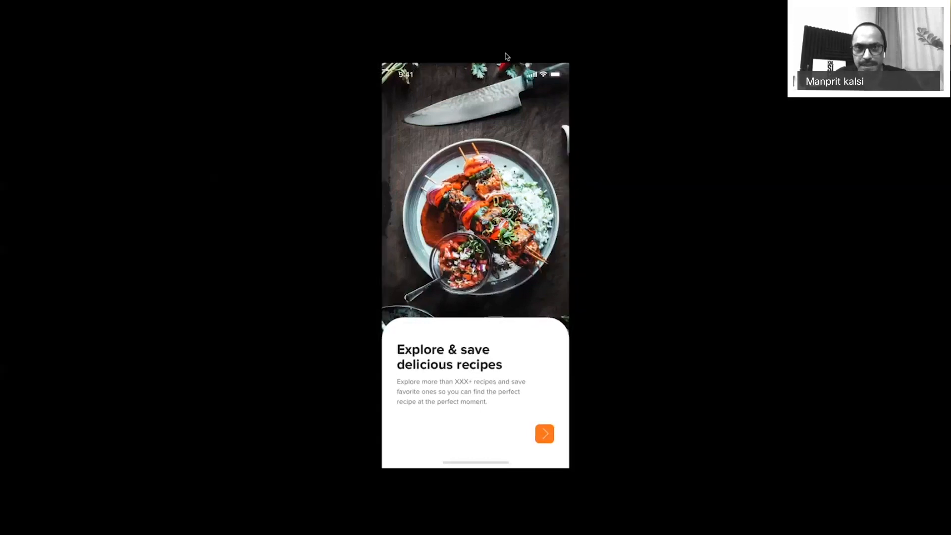
key("Escape")
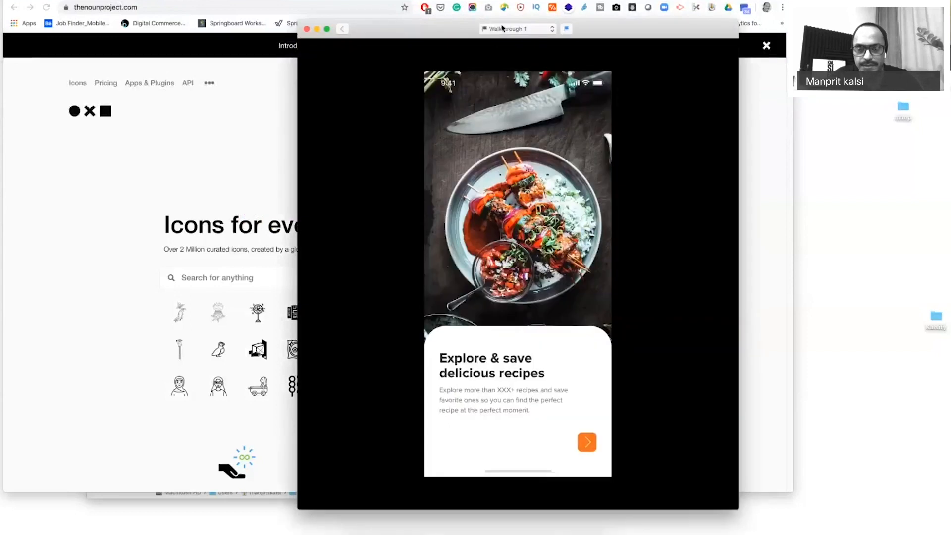
left_click(502, 28)
left_click(520, 39)
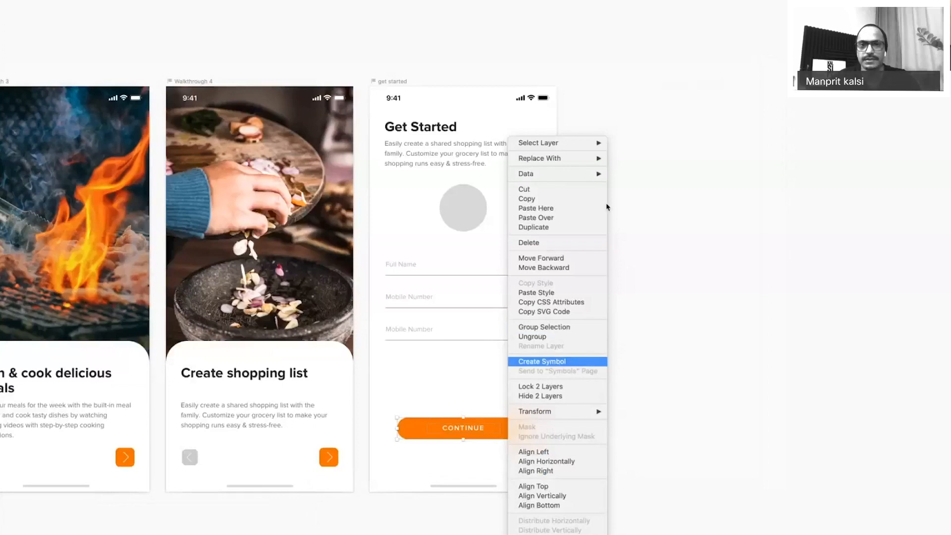
Create a symbol named 'input/button/disabled' from the CONTINUE button group.
left_click(560, 365)
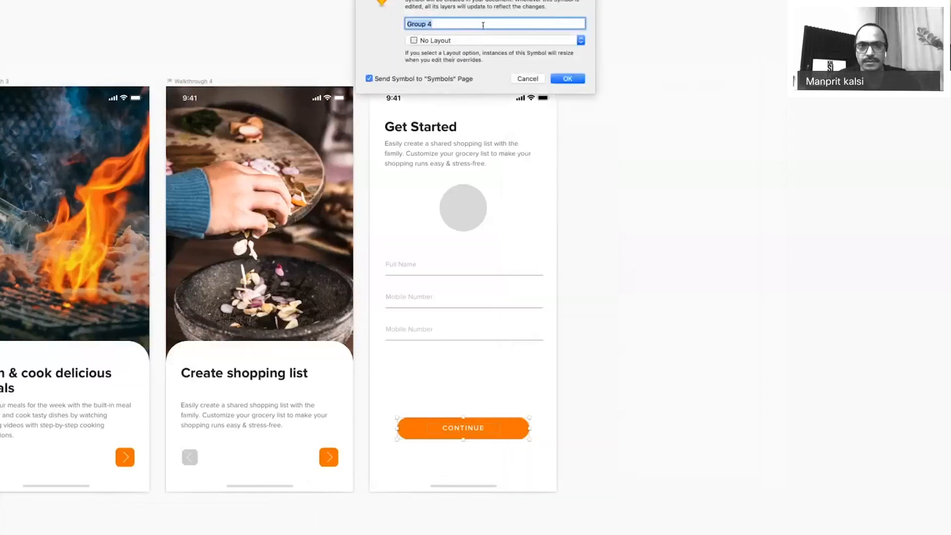
type("input/button")
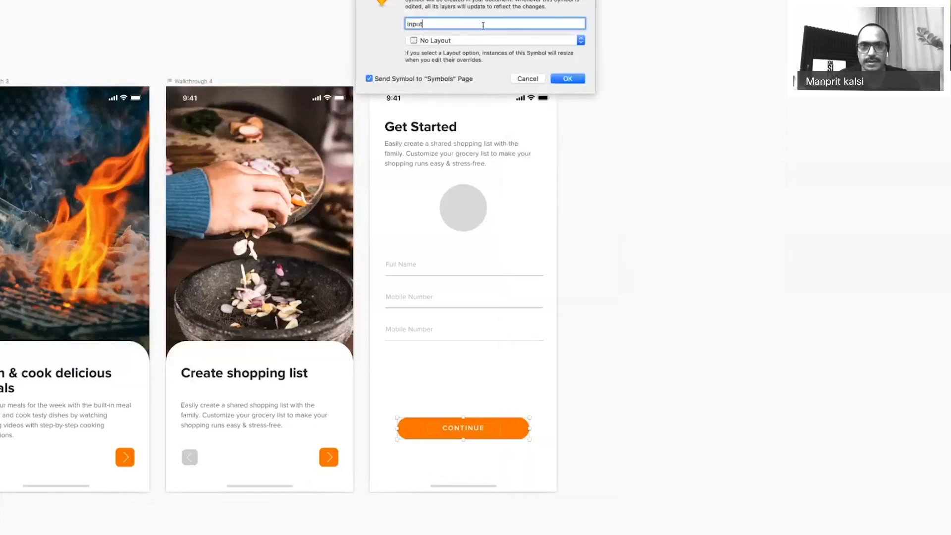
type("/disabl")
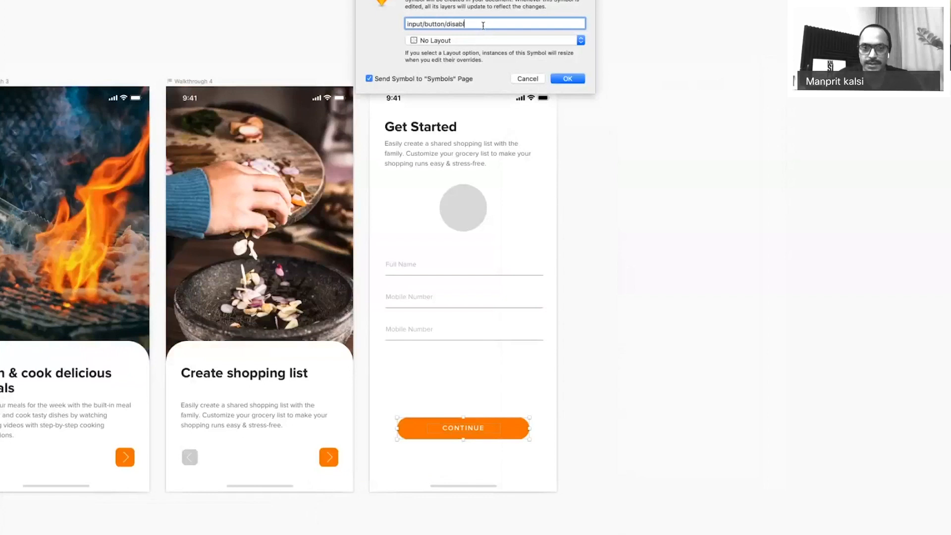
key("Return")
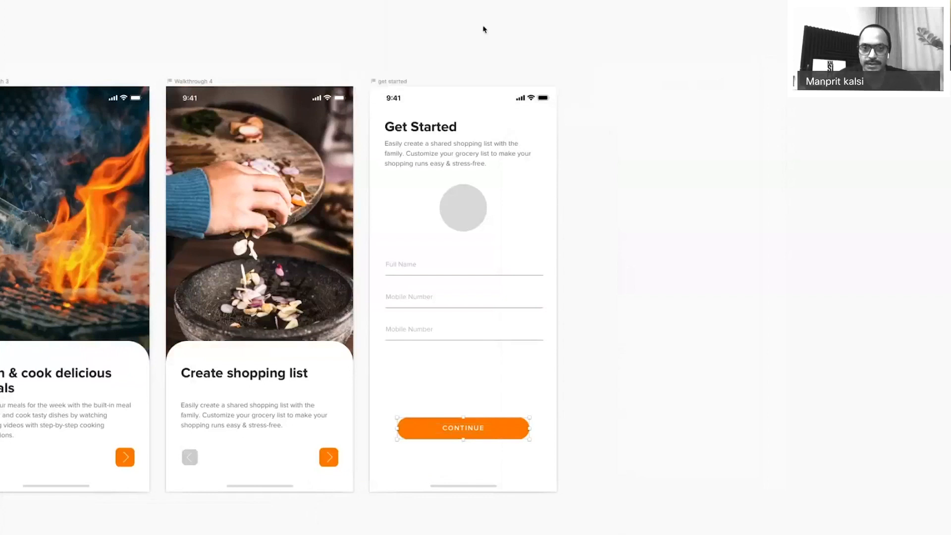
On the Symbols page, duplicate the CONTINUE symbol master just below the original.
double_click(507, 429)
left_click_drag(341, 390, 601, 488)
left_click(238, 177)
left_click_drag(237, 179, 240, 289)
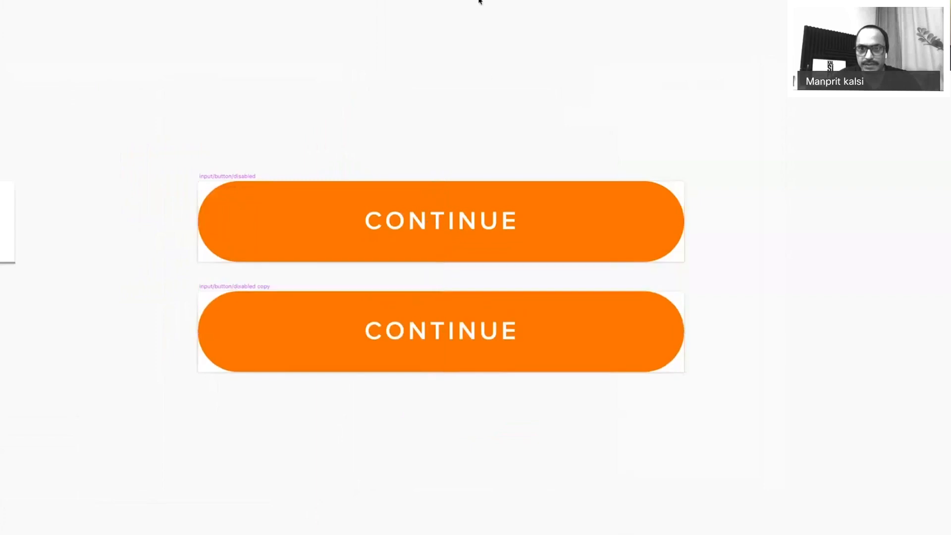
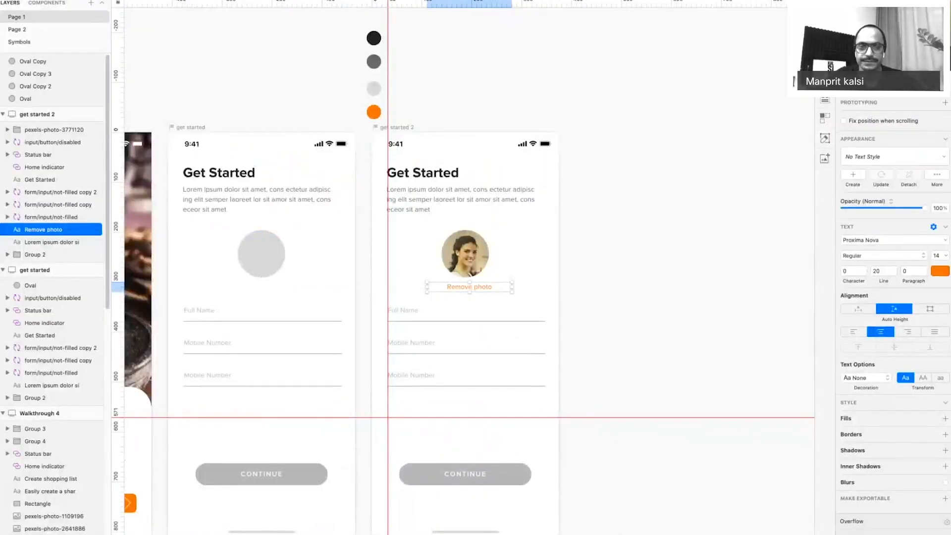
Deselect the Remove photo text and enter Presentation Mode (Cmd+.) so only the Get Started screens show.
left_click(510, 115)
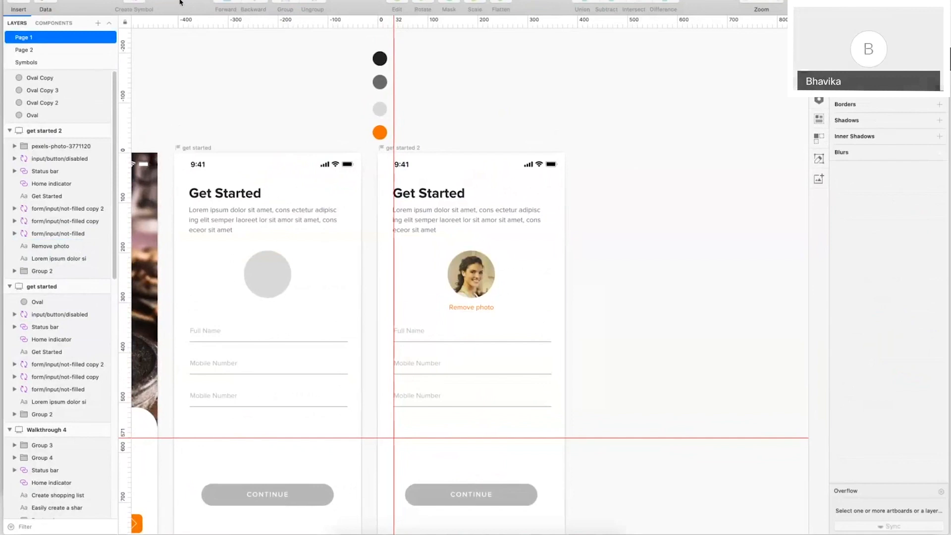
left_click_drag(940, 532, 948, 534)
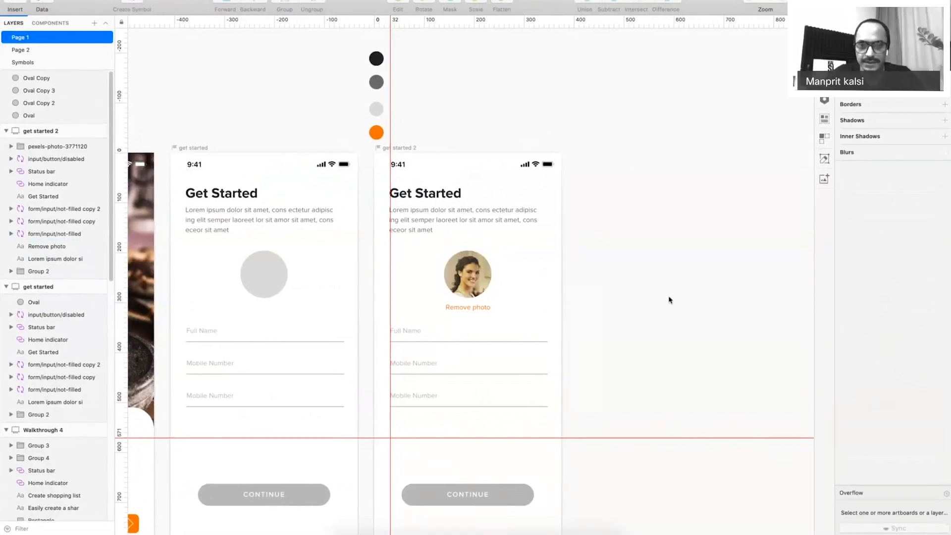
key("super+period")
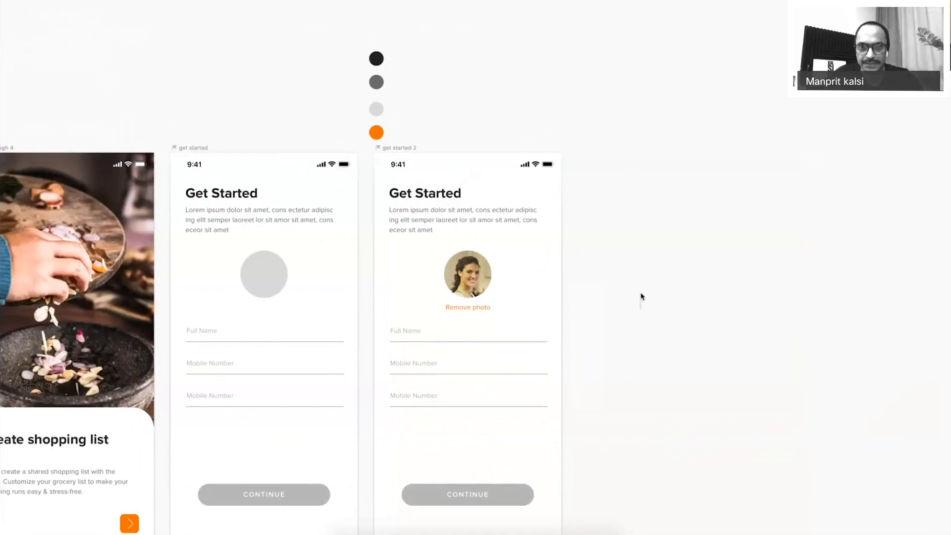
scroll(641, 295, "down", 3)
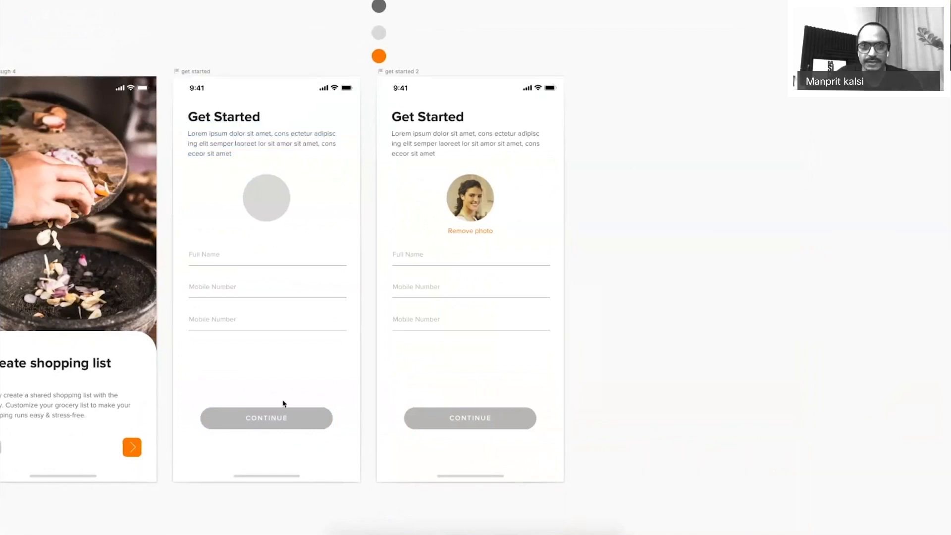
Swap the second screen's Continue button to the orange 'disabled copy' symbol.
left_click(458, 421)
key("super+.")
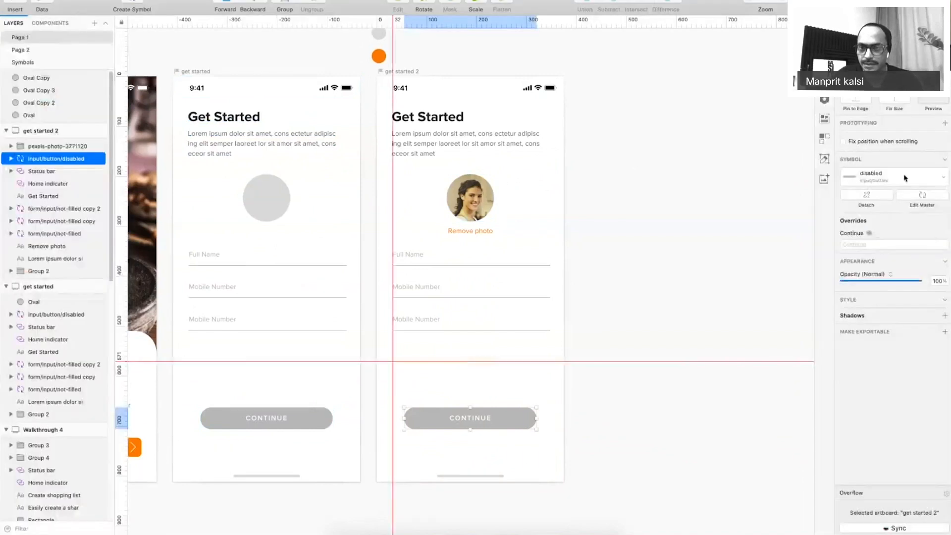
left_click(905, 178)
left_click(884, 307)
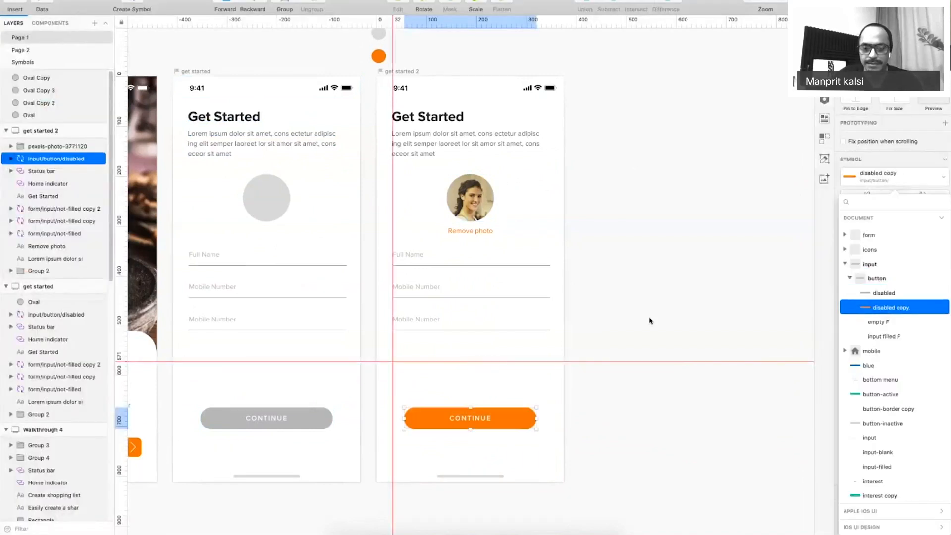
key("super+.")
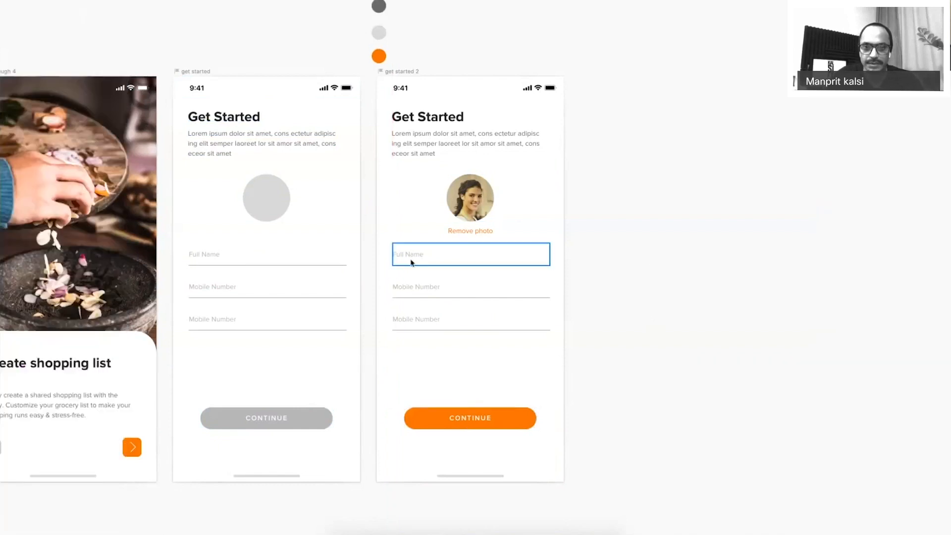
Open the Full Name field's form/input/not-filled master, zoomed in, with its Label text selected.
double_click(436, 257)
left_click(325, 259)
double_click(327, 258)
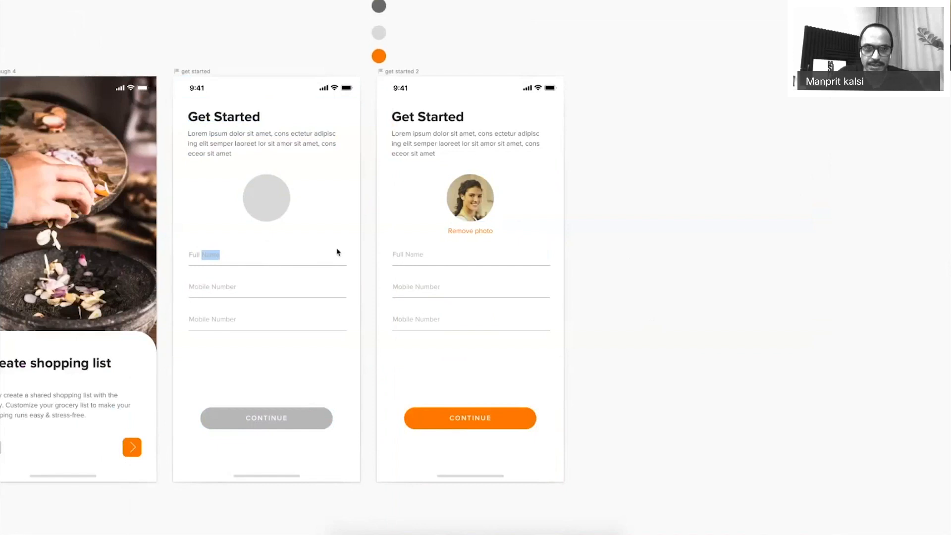
double_click(337, 252)
key("z")
left_click_drag(136, 214, 407, 346)
double_click(238, 184)
key("super+period")
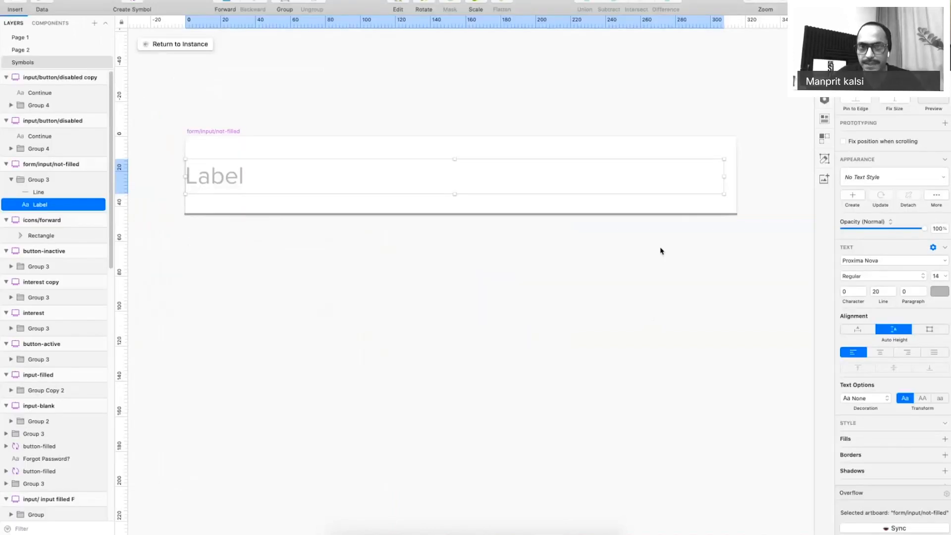
Paste a lighter grey into the input field underline's border colour.
left_click(938, 295)
key("super+c")
left_click(321, 215)
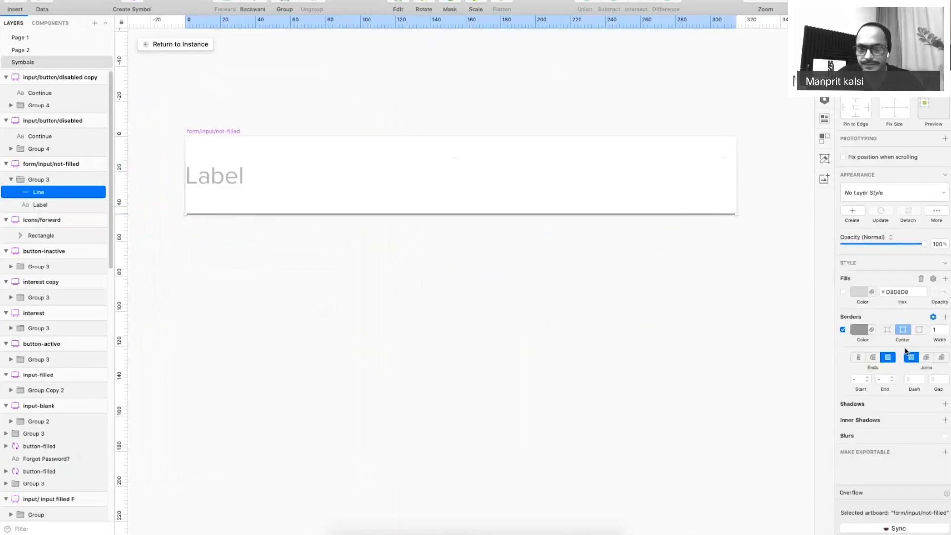
left_click(862, 330)
key("super+v")
key("Return")
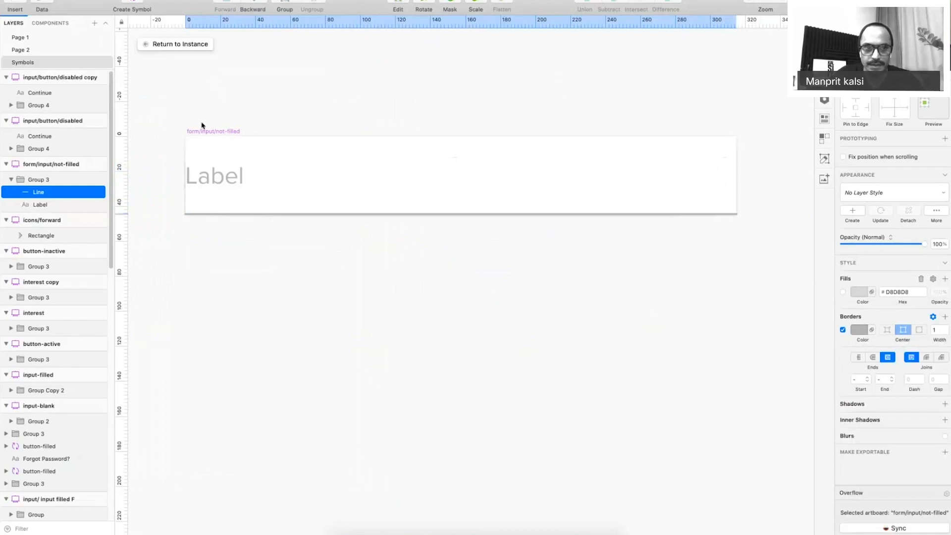
Duplicate the input symbol below the original and rename it form/input/filled.
left_click_drag(201, 125, 219, 258)
key("super+r")
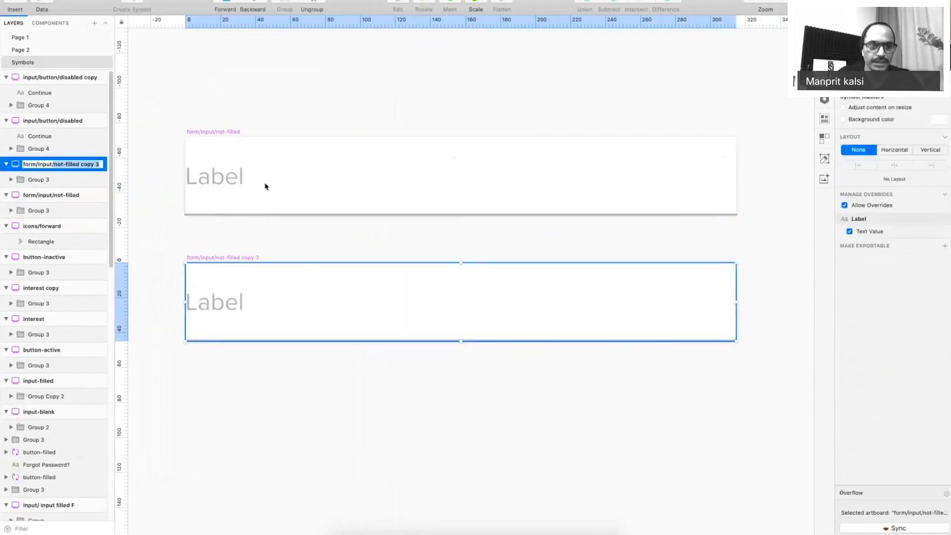
type("filled")
key("Return")
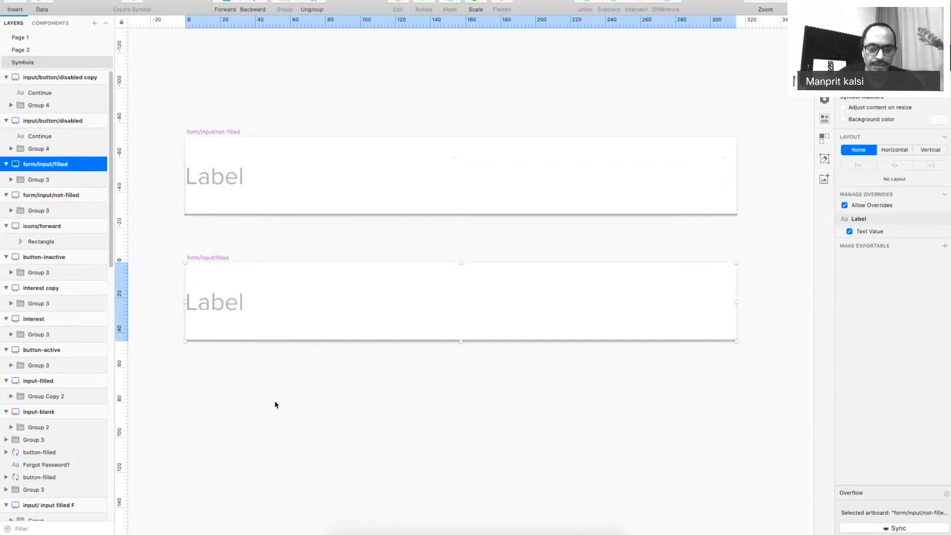
Duplicate the Label text and move the copy above the original.
double_click(223, 303)
double_click(223, 303)
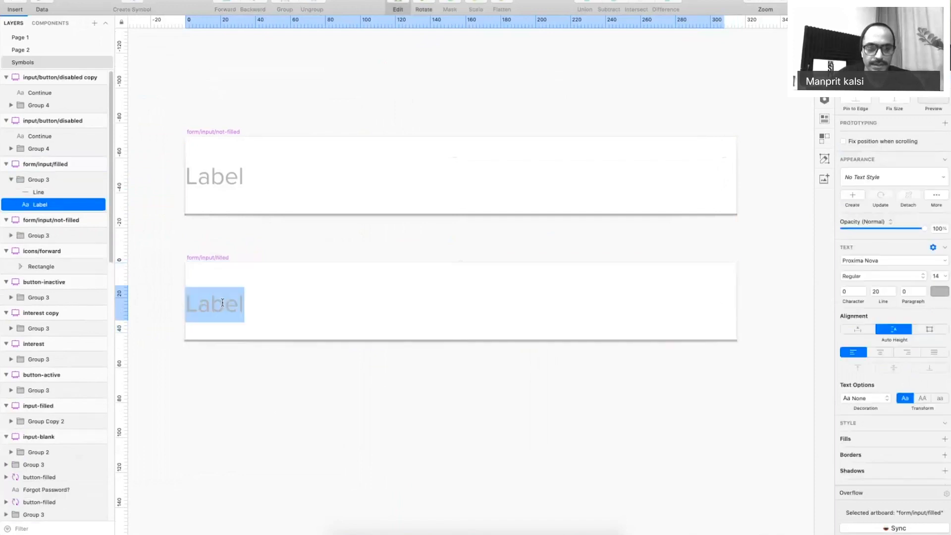
left_click(103, 284)
left_click_drag(210, 305, 222, 281)
double_click(223, 281)
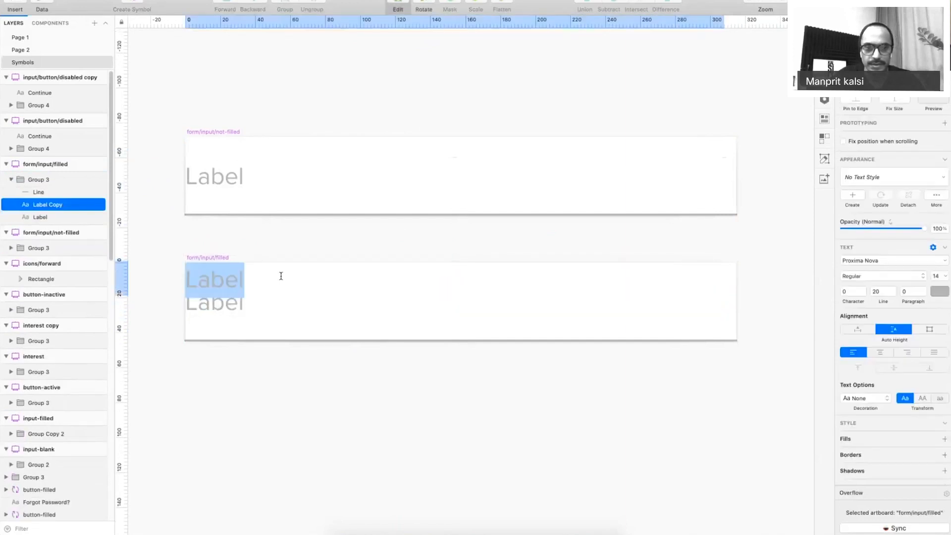
key("Escape")
Give the top Label font size 10 and line height 12.
left_click(226, 278)
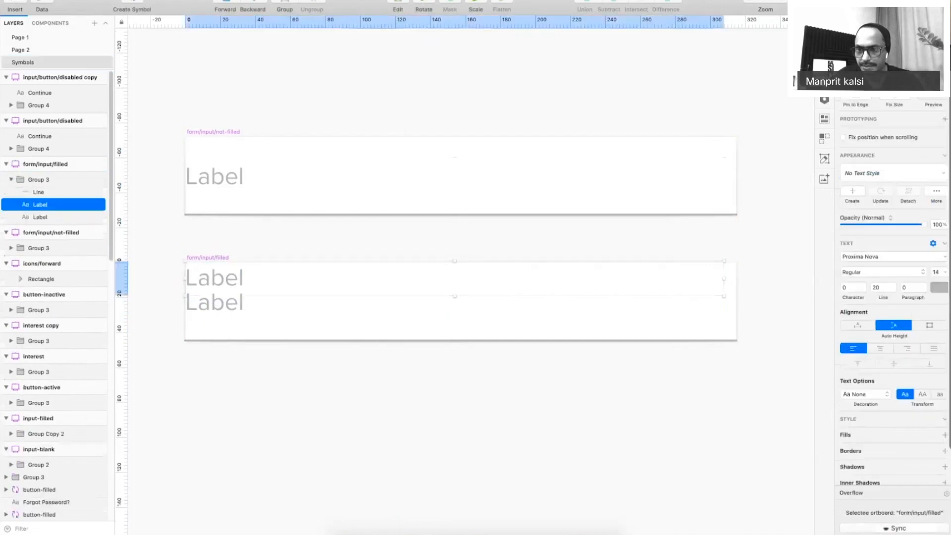
left_click(938, 270)
type("10")
key("Return")
left_click(477, 374)
left_click(209, 287)
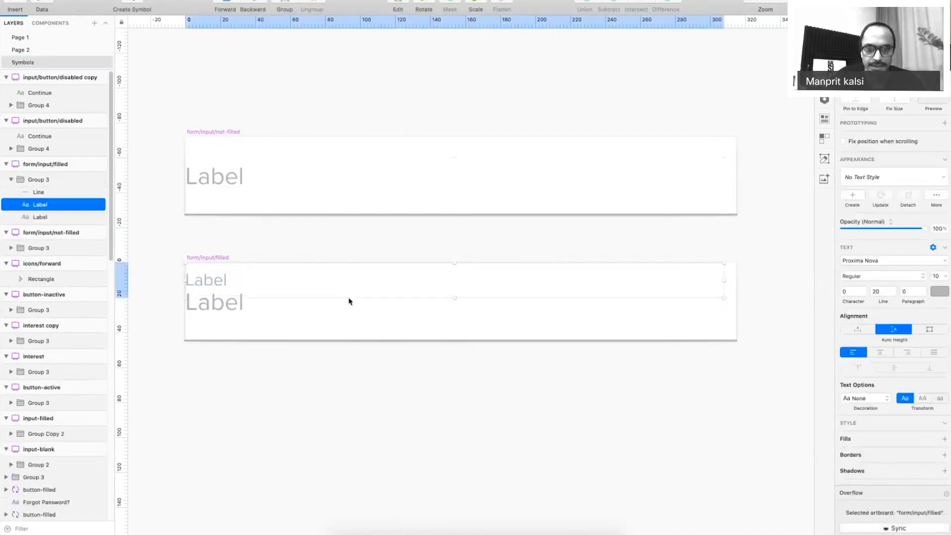
left_click(876, 291)
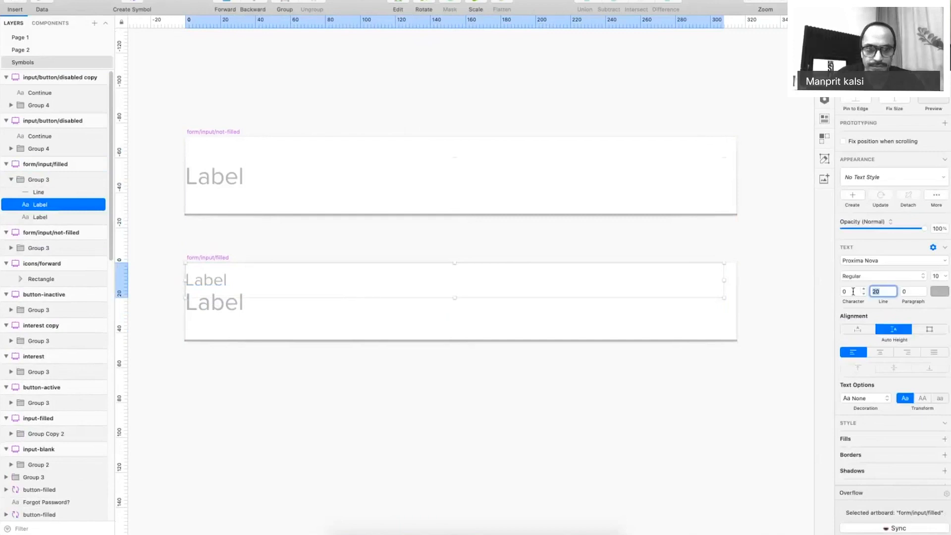
type("12")
key("Tab")
Move the small label to the field's top and the 14-pt label lower, then zoom to actual size.
left_click(210, 280)
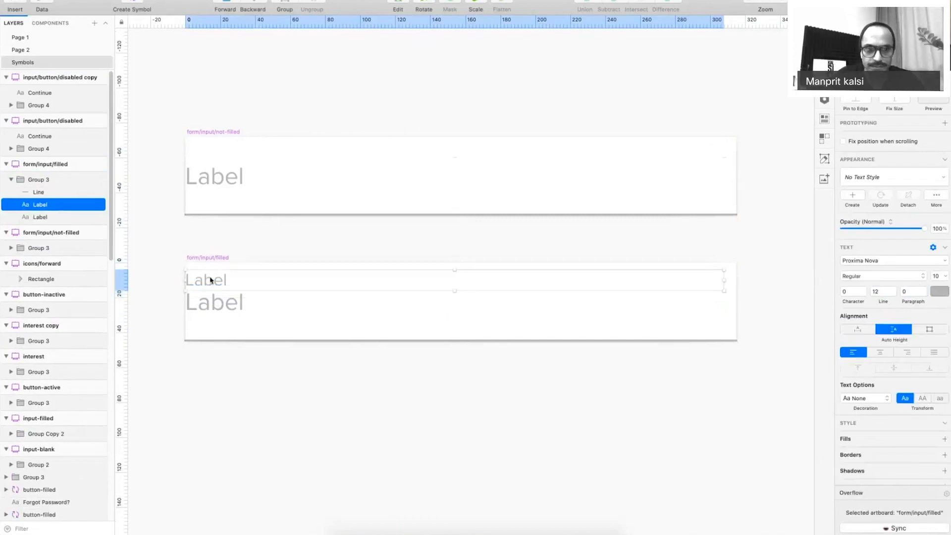
left_click_drag(210, 280, 210, 273)
left_click_drag(213, 307, 211, 314)
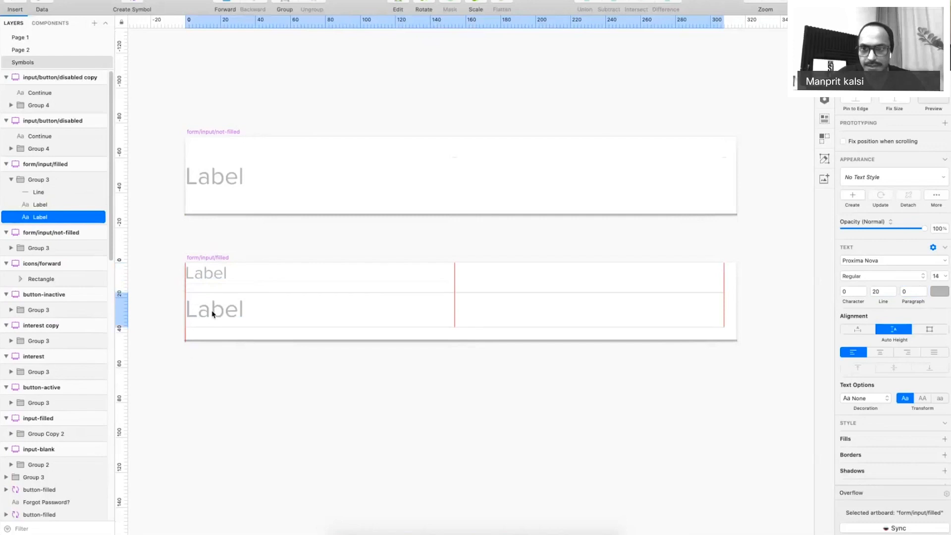
left_click(940, 291)
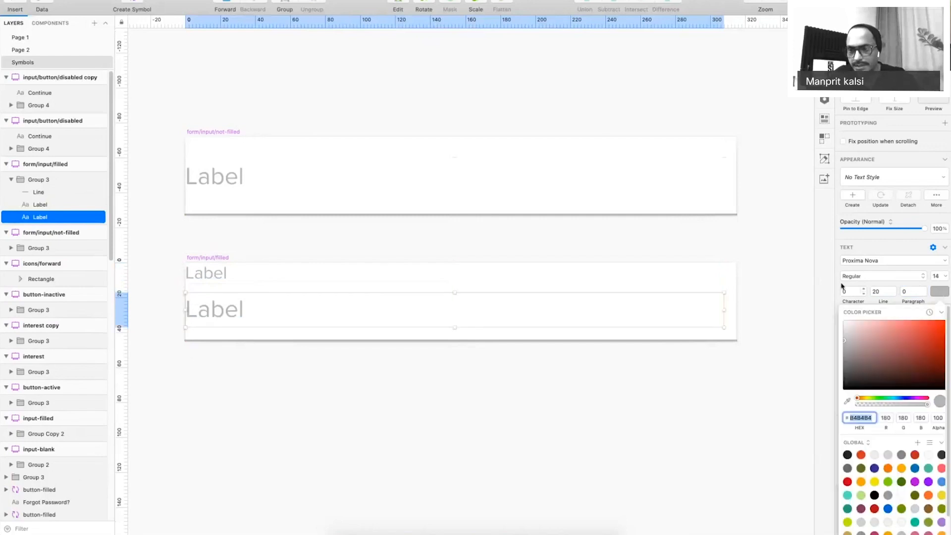
left_click(937, 293)
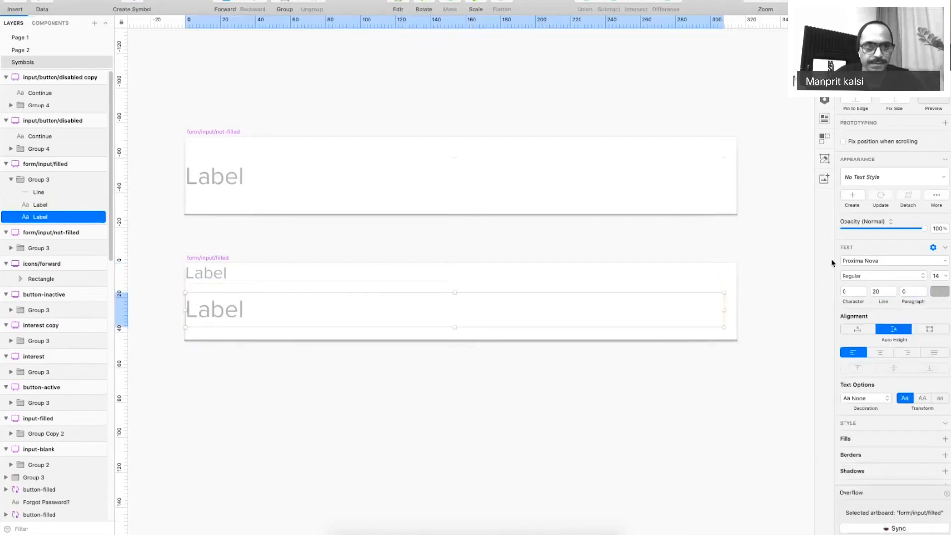
key("super+0")
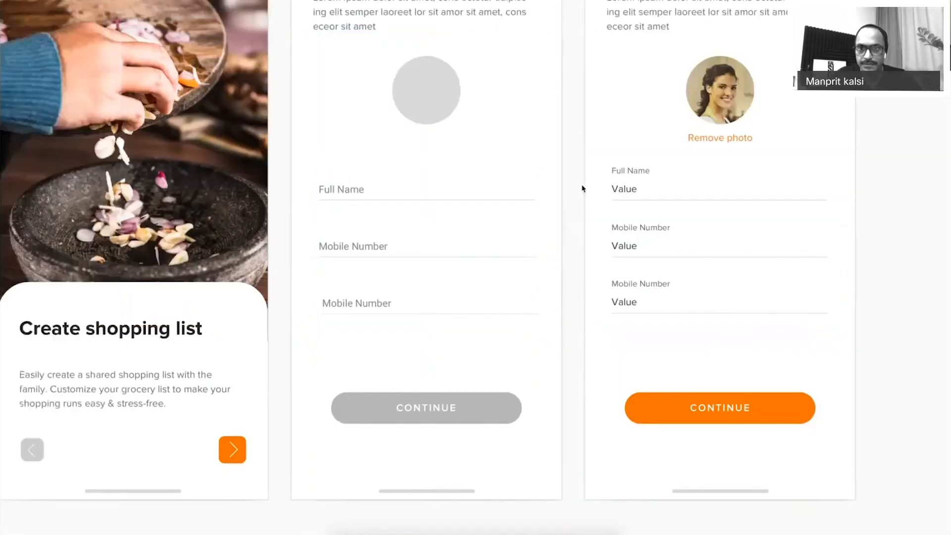
Nudge the Mobile Number fields up on both screens to tighten spacing.
left_click(487, 292, "shift")
left_click(627, 294, "shift")
key("Up")
key("Up")
key("shift+Up")
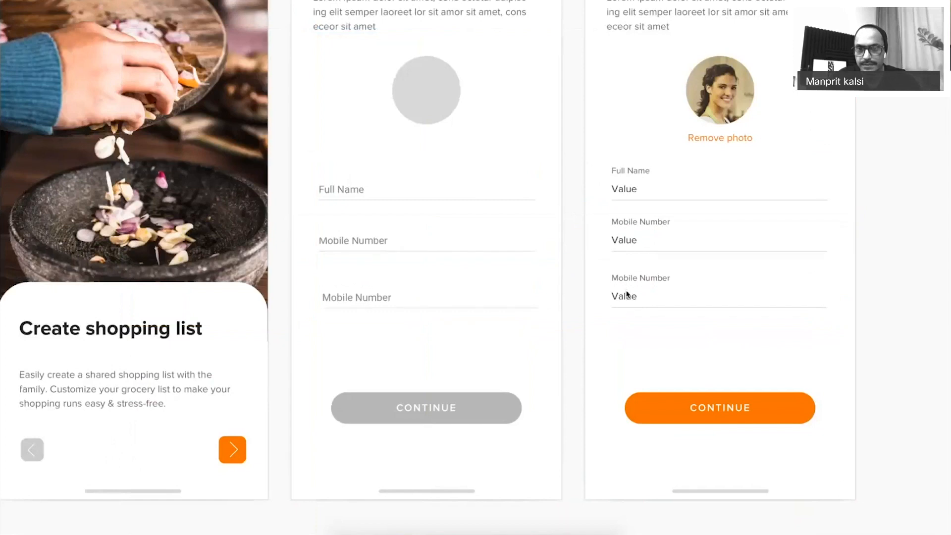
mouse_move(890, 209)
left_mouse_down()
mouse_move(403, 294)
mouse_move(445, 226)
mouse_move(431, 227)
left_mouse_up()
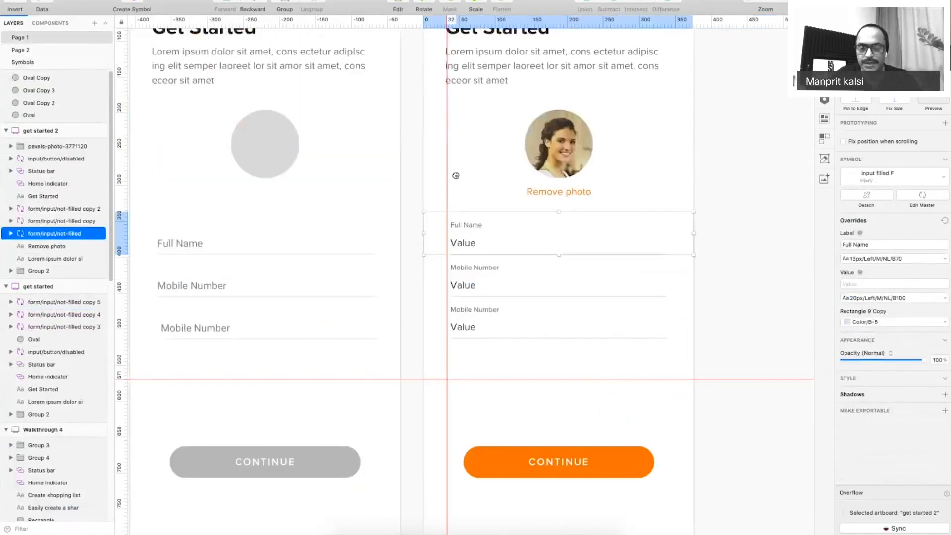
Enter a sample full name and phone number into the filled screen's Full Name and Mobile Number values.
left_click(874, 241)
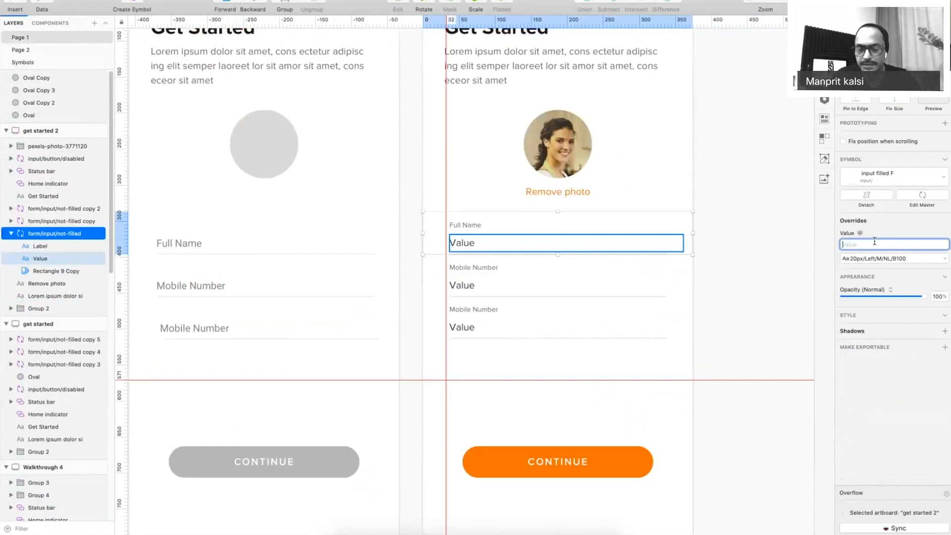
key("Tab")
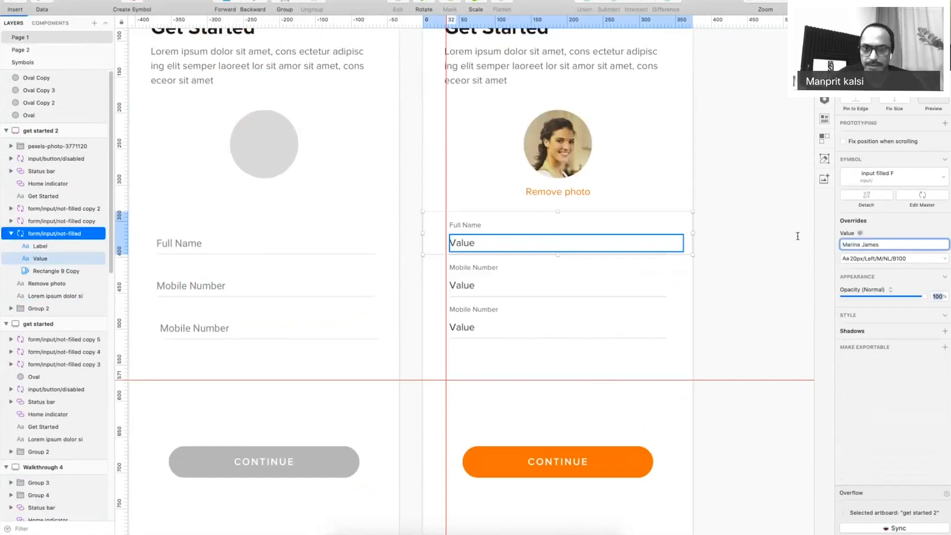
left_click(465, 284)
left_click(870, 284)
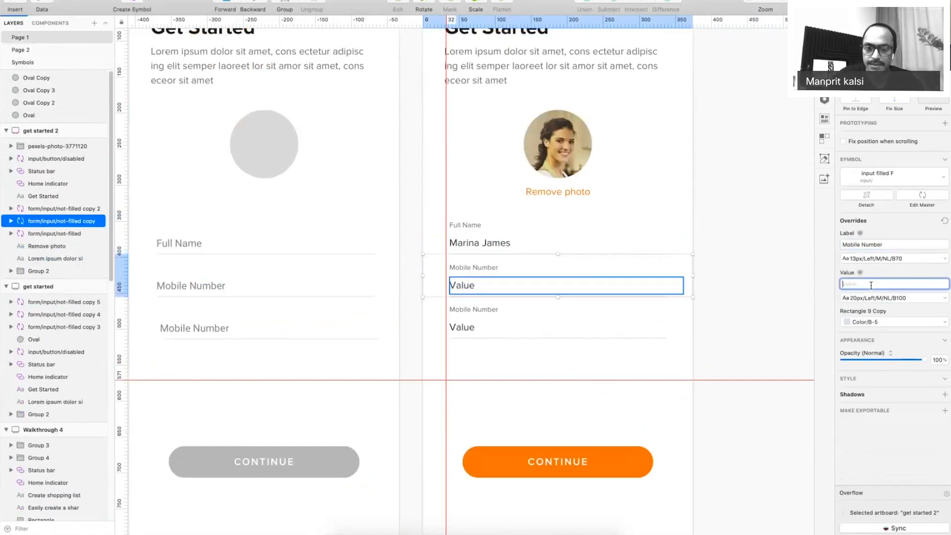
key("Tab")
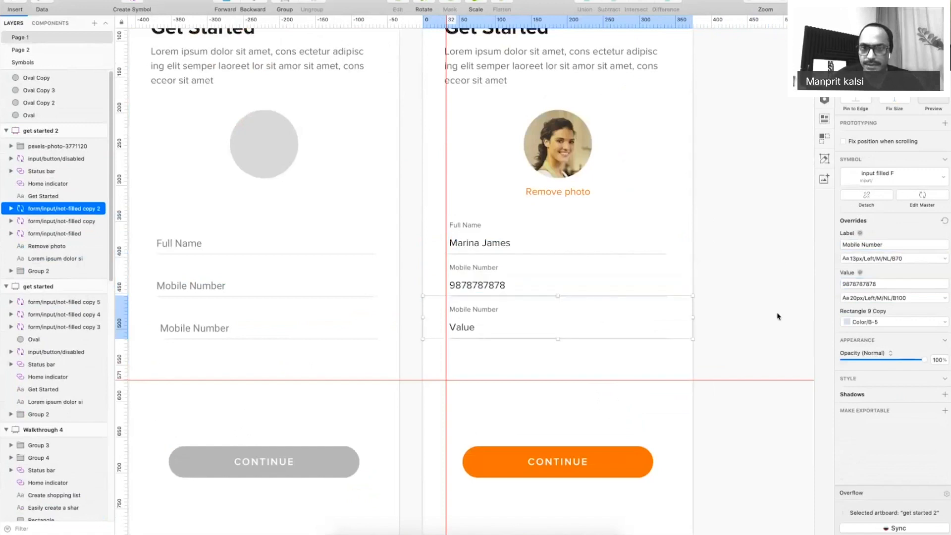
Align the third form field with the two fields above it.
left_click(487, 286)
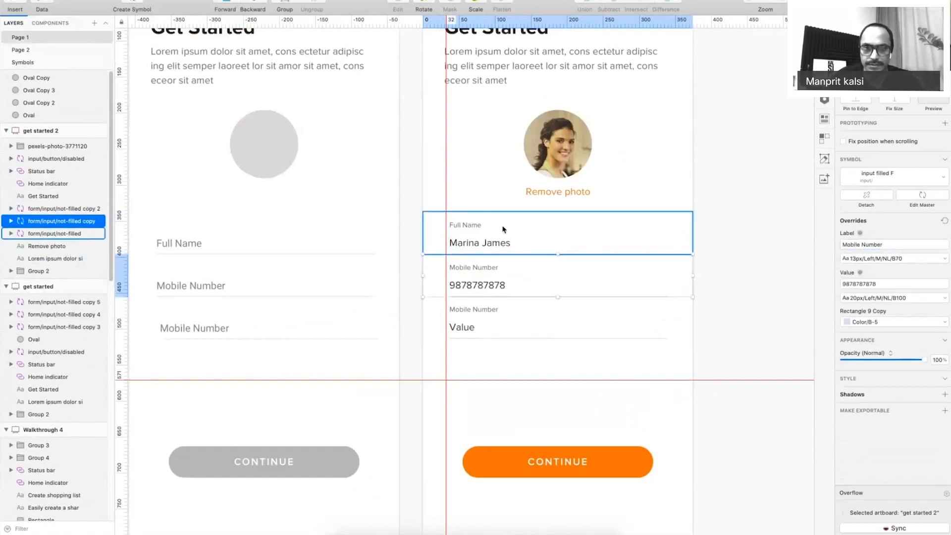
left_click(282, 260)
scroll(456, 228, "left", 5)
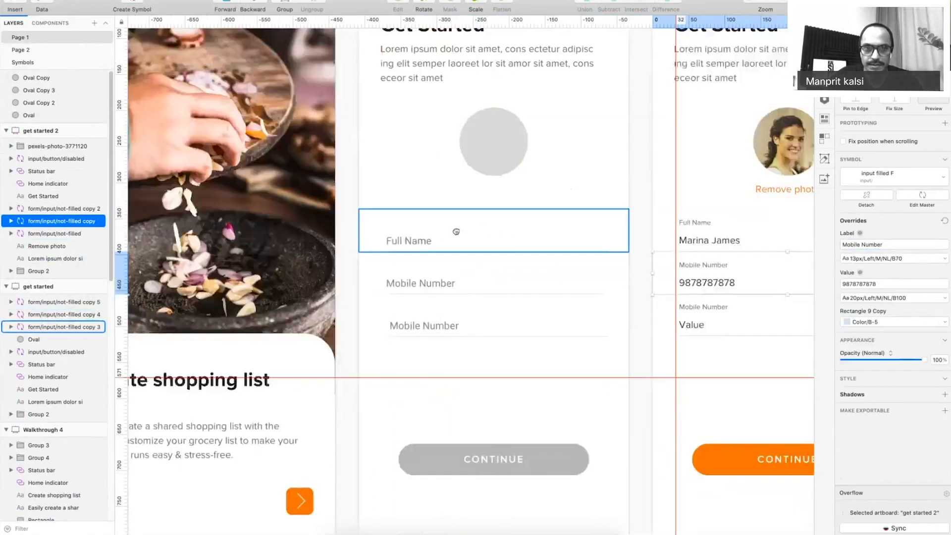
left_click(420, 238, "shift")
left_click(425, 322, "shift")
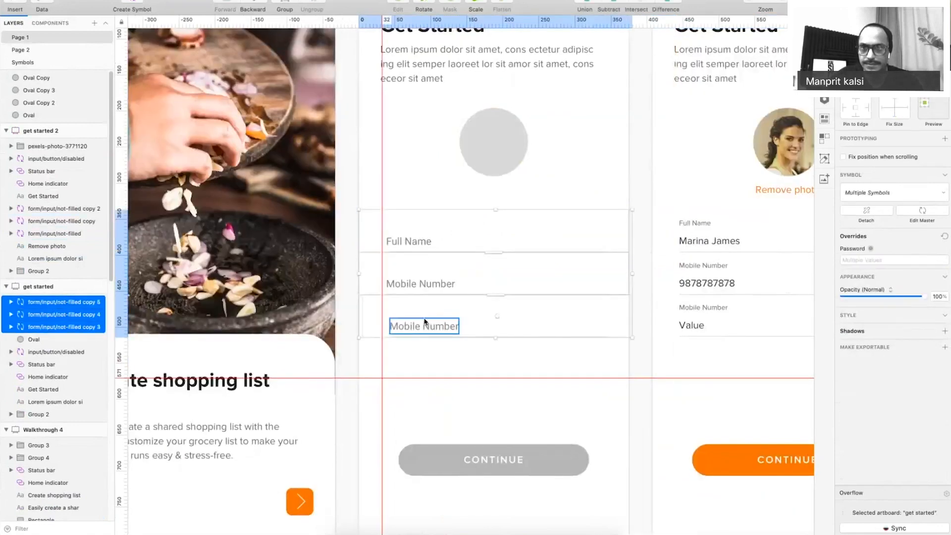
left_click(872, 23)
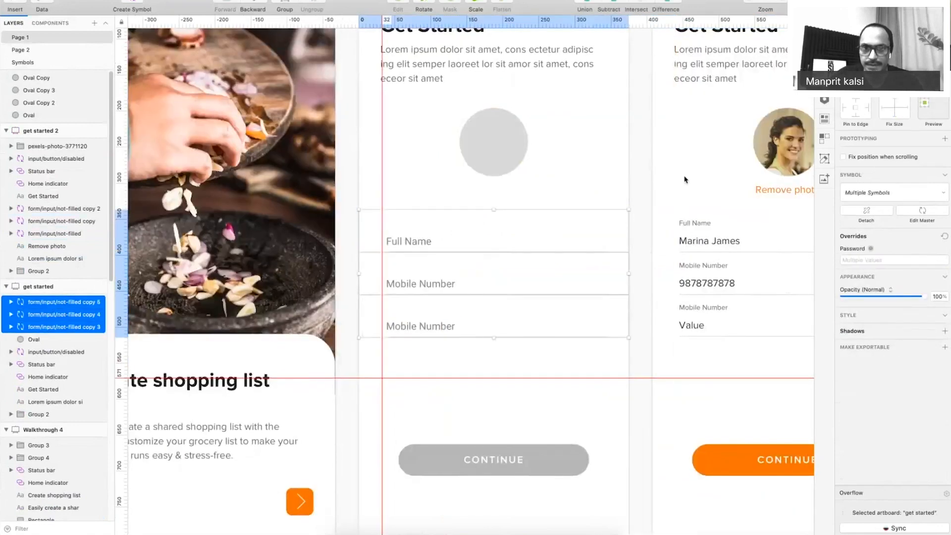
Change the third field's placeholder and label to Email on both screens.
left_click(418, 328)
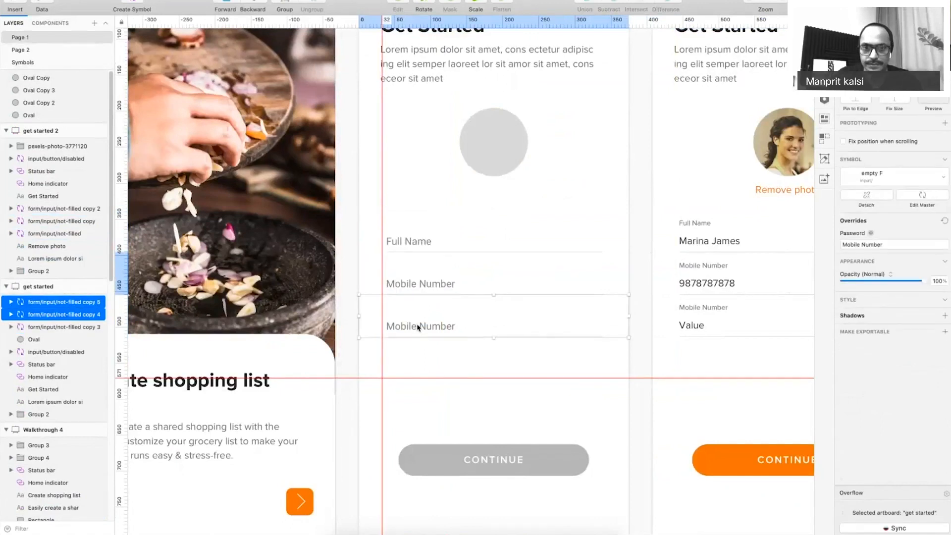
double_click(420, 324)
type("Email")
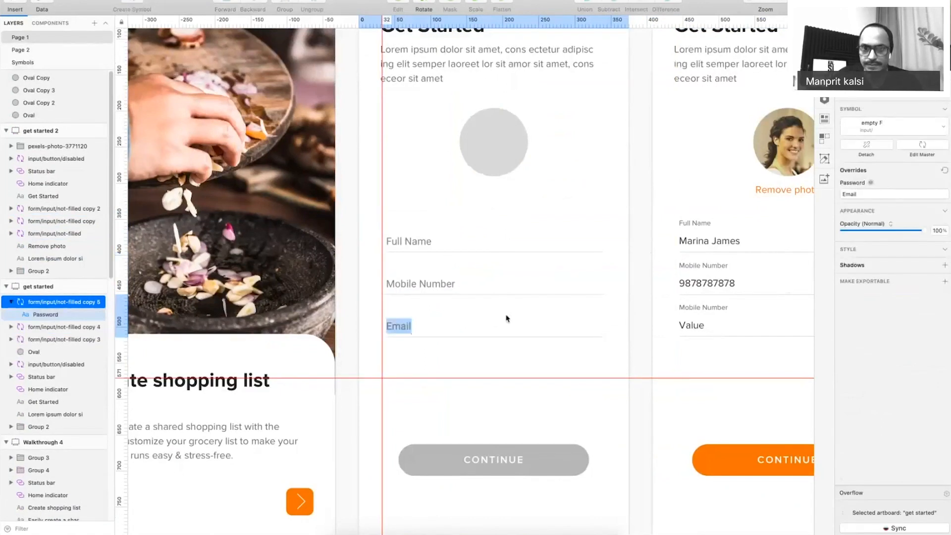
left_click(701, 311)
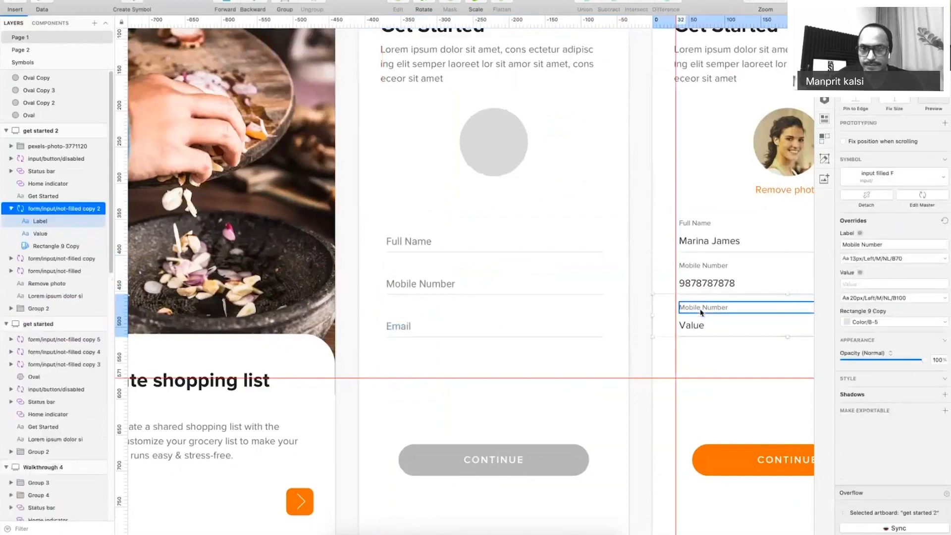
double_click(700, 313)
type("Email")
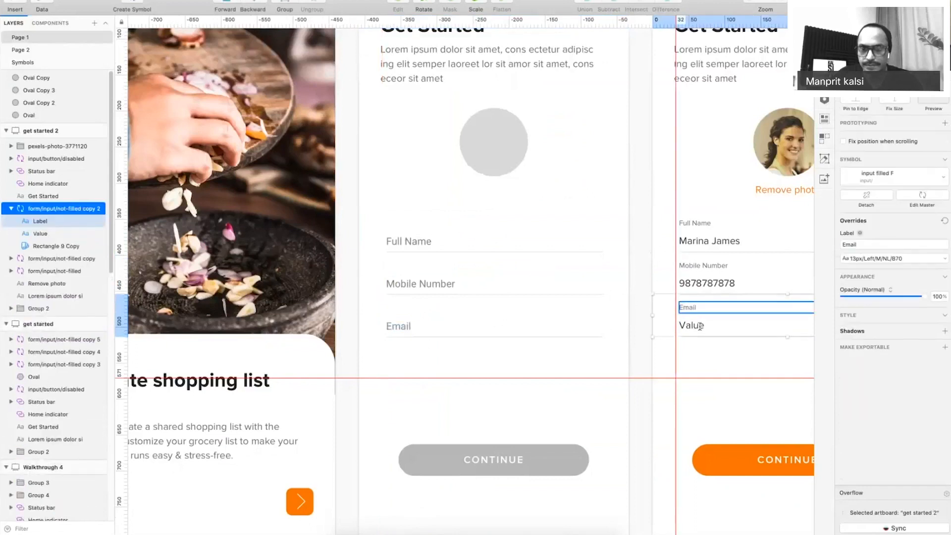
Enter a sample e-mail address as the filled Email field's value, then zoom out.
double_click(696, 326)
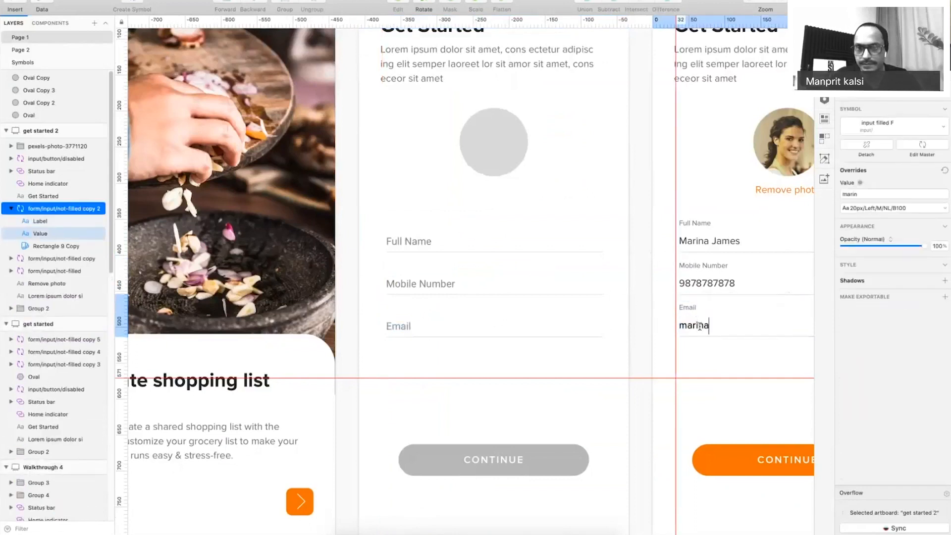
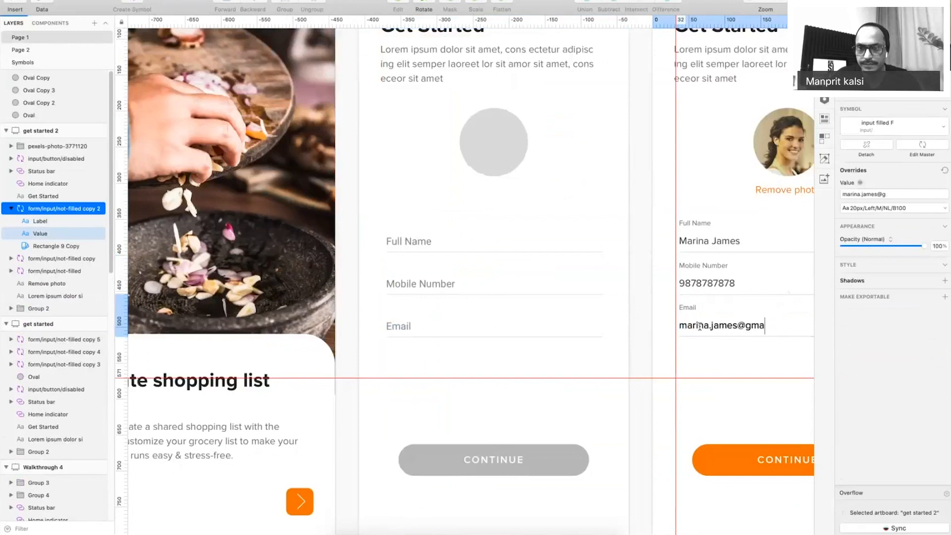
left_click(647, 388)
key("super+minus")
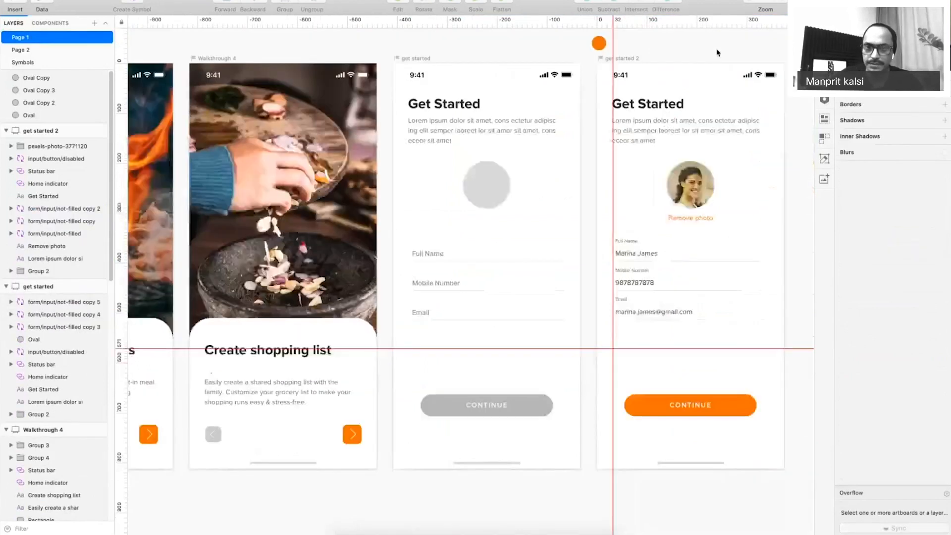
Option-drag the get started 2 artboard to the right, creating get started 2 copy beside it.
key("super+period")
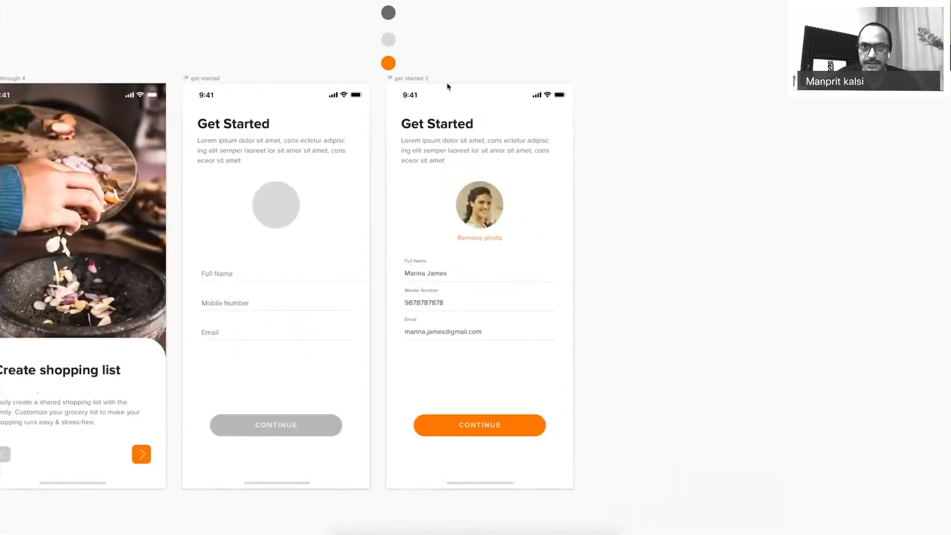
left_click_drag(411, 82, 614, 89)
left_click_drag(738, 66, 678, 67)
left_click(782, 79)
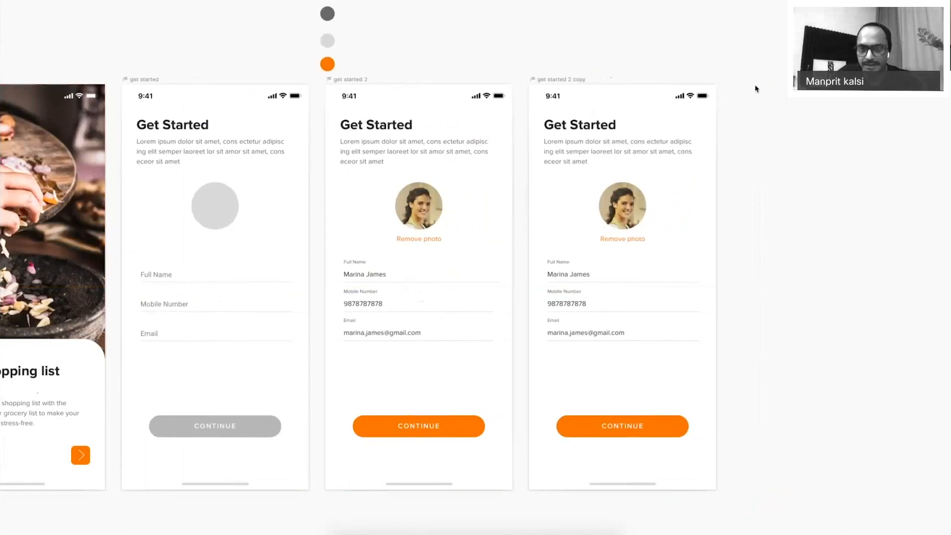
left_click_drag(768, 174, 632, 154)
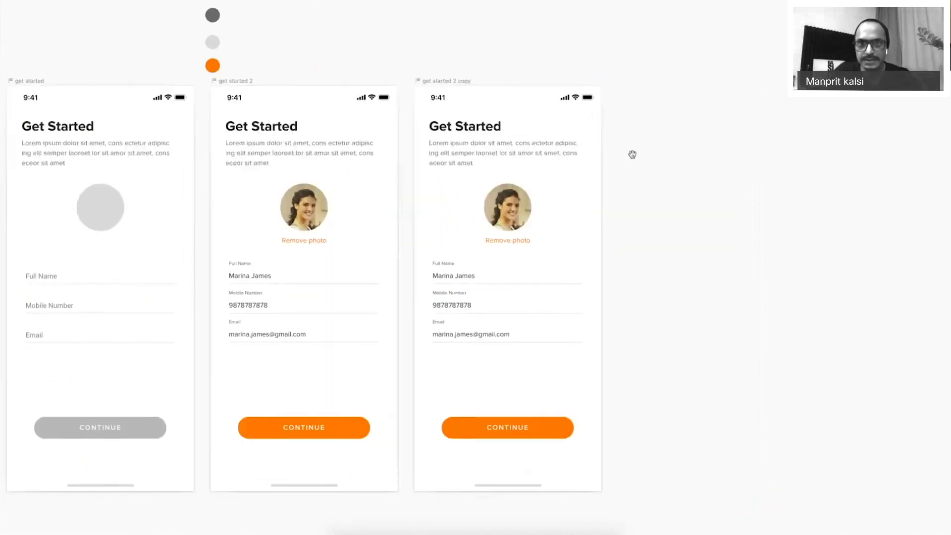
left_click(438, 82)
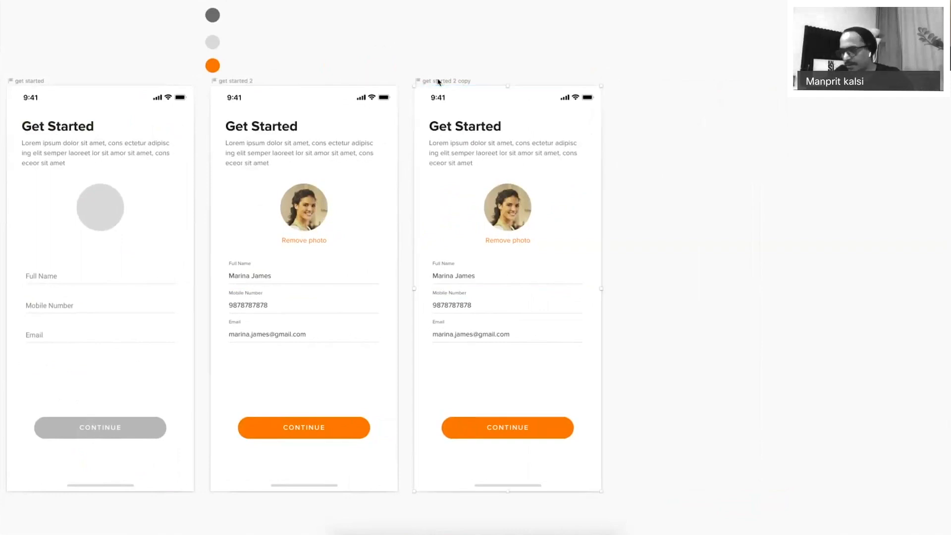
left_click(620, 157)
Delete all content from the get started 2 copy screen, including the CONTINUE button.
left_click_drag(604, 119, 467, 361)
key("Delete")
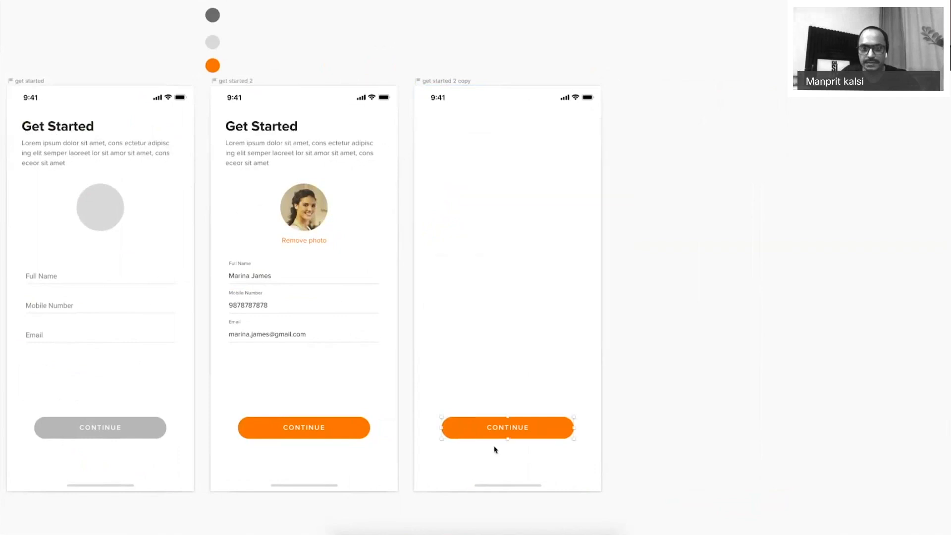
key("Delete")
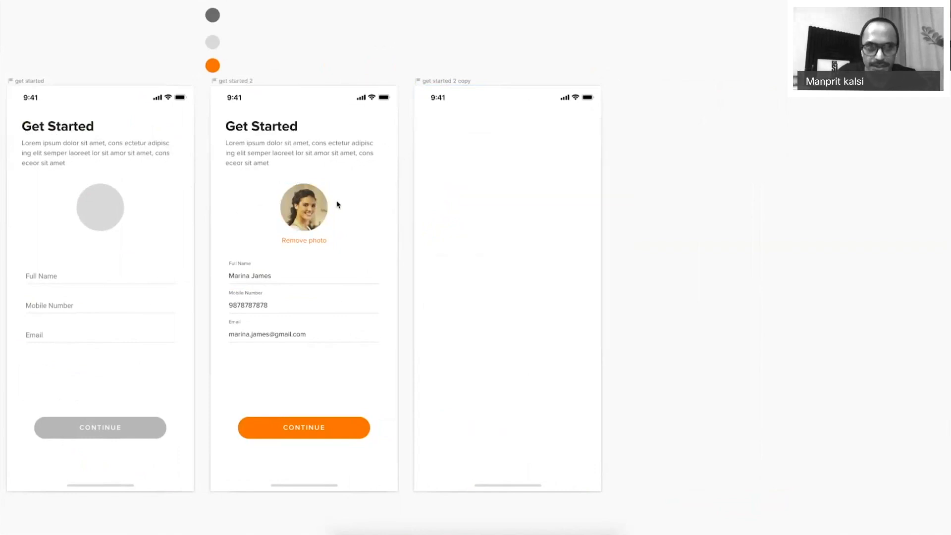
key("super+period")
Paste the placeholder circle onto the new screen, swapping its grey fill for an outline border.
key("super+v")
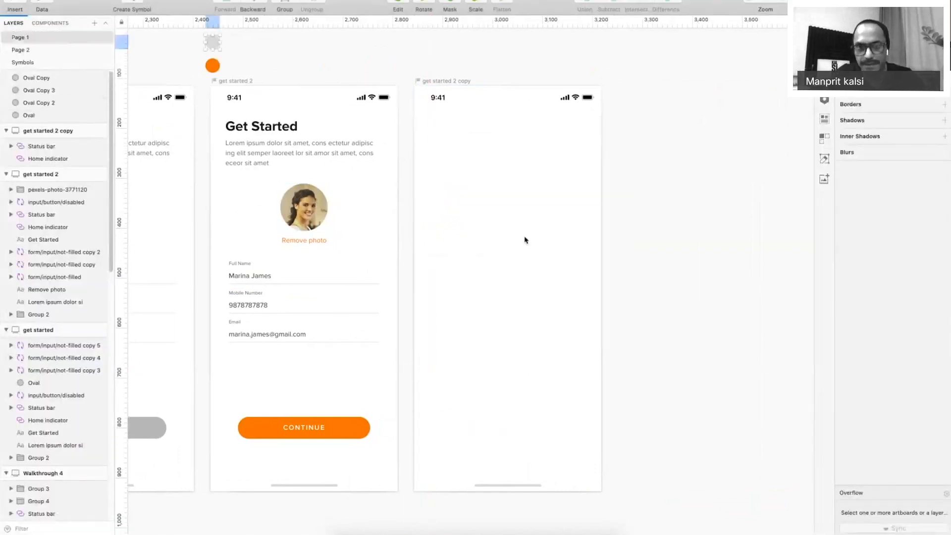
left_click_drag(213, 42, 508, 289)
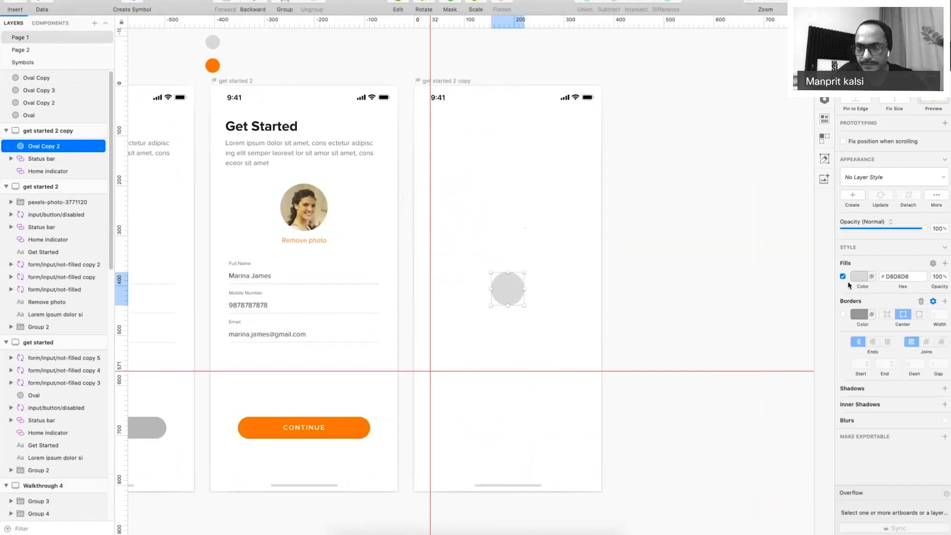
left_click(843, 276)
left_click(843, 314)
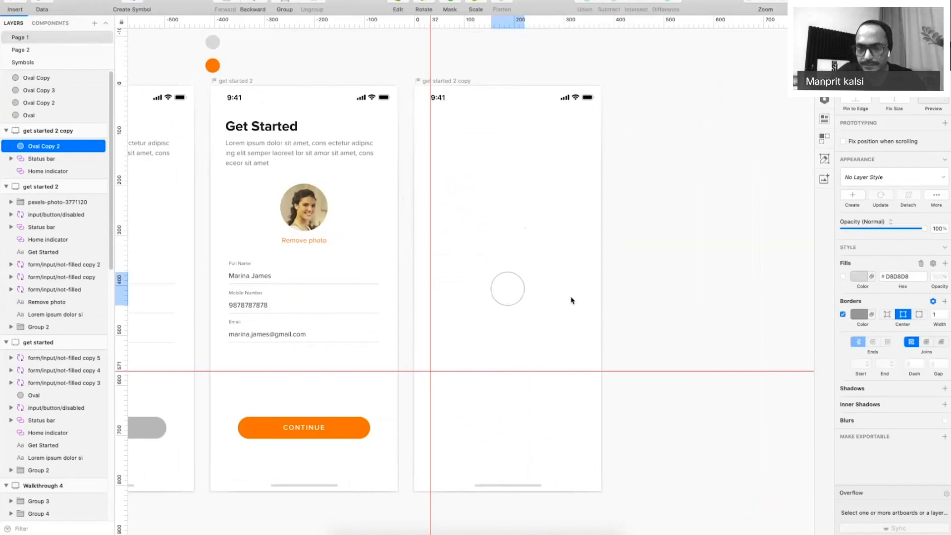
left_click_drag(524, 283, 524, 248)
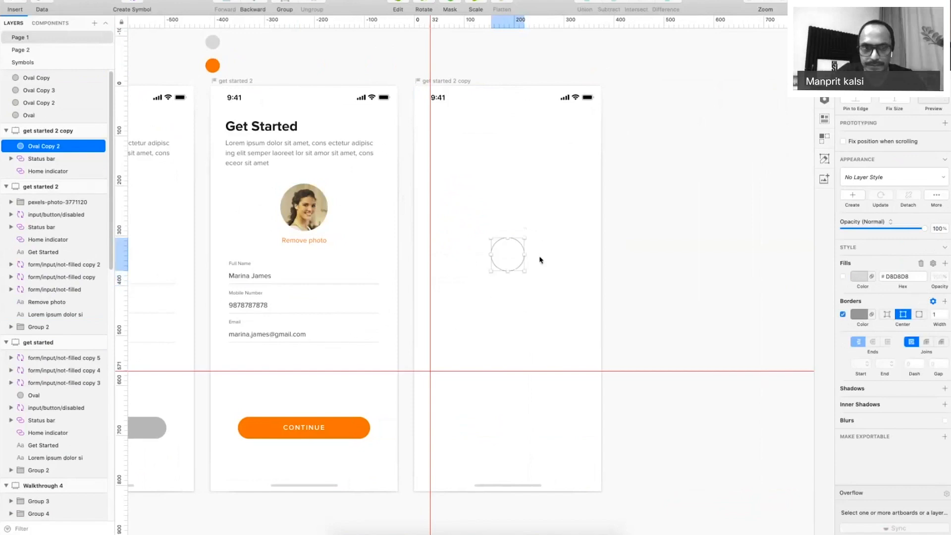
Add centred text 'Creating your personalized space' below the circle, wrapped to two lines.
left_click(250, 144)
left_click_drag(251, 144, 680, 297)
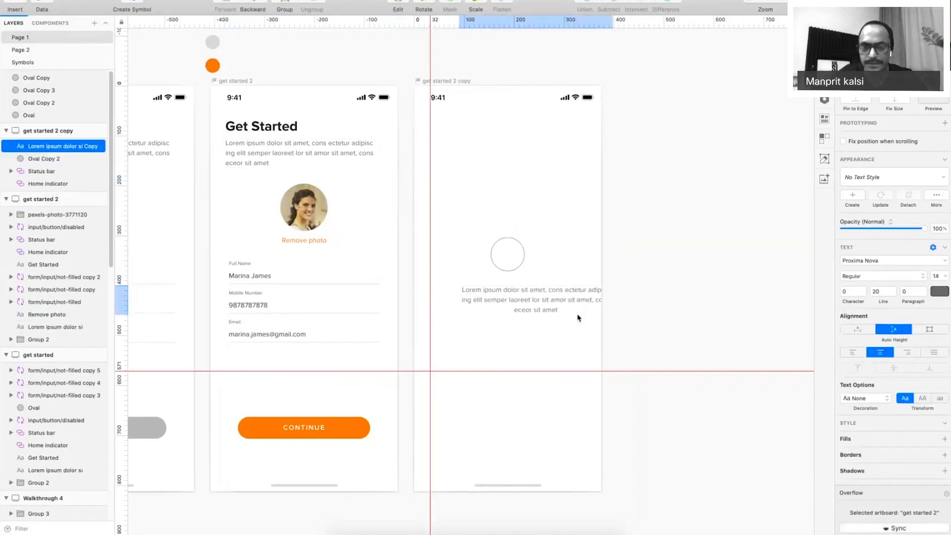
double_click(549, 310)
key("super+bar")
type("Create")
key("BackSpace")
type("ing your personalelized space")
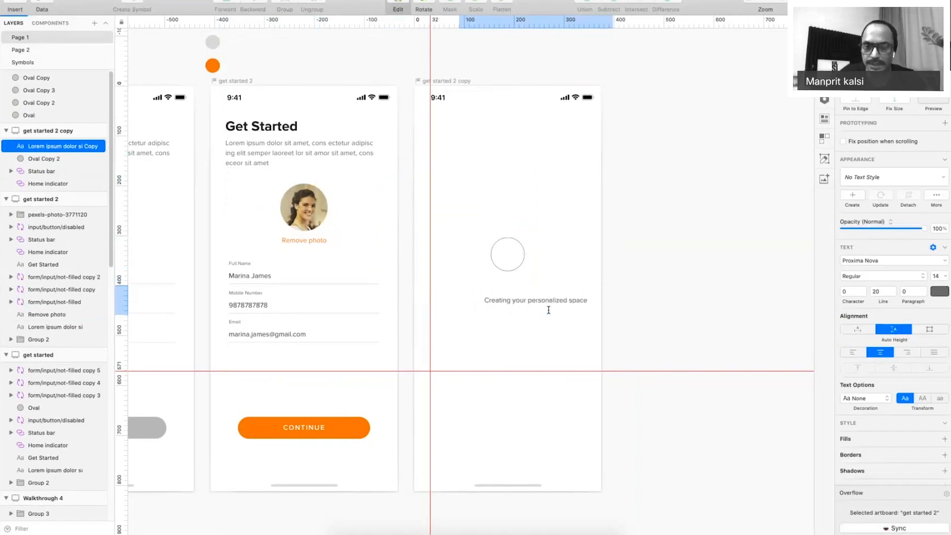
key("Escape")
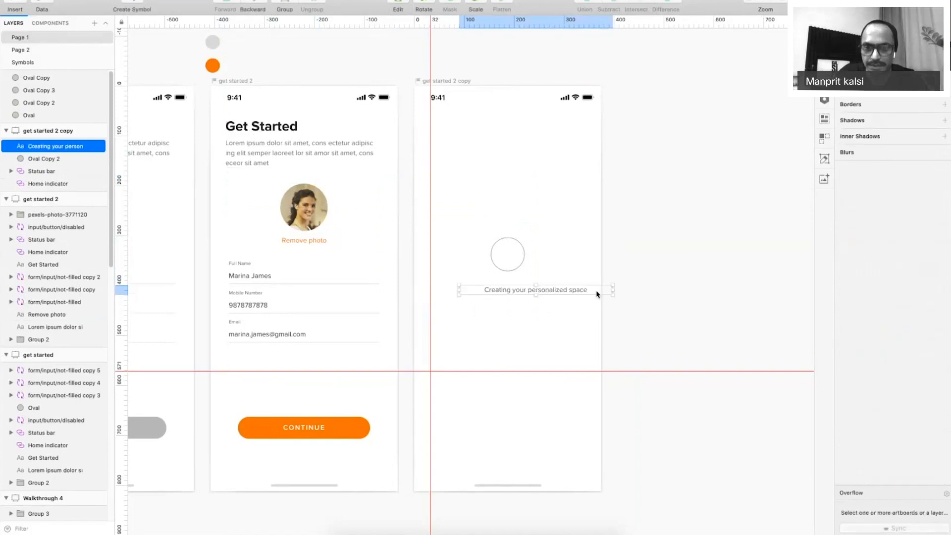
left_click_drag(613, 290, 524, 293)
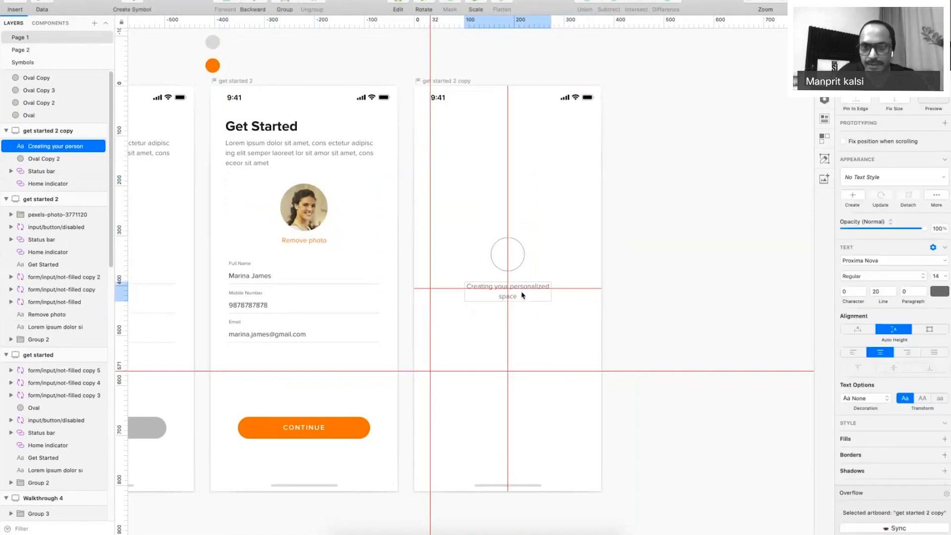
Check the circle and text placement, then view the screens in Presentation Mode.
left_click(594, 246)
left_click_drag(550, 234, 492, 333)
left_click(578, 333)
key("super+period")
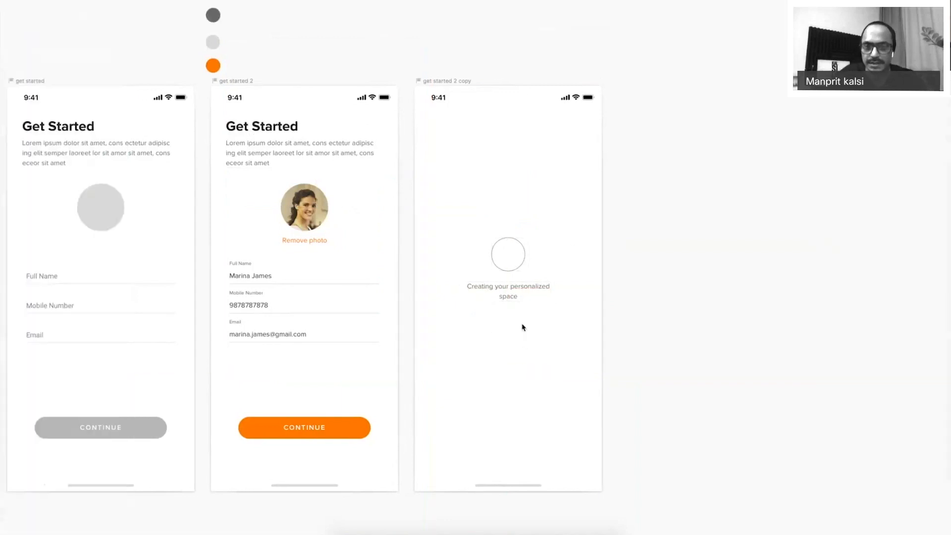
scroll(523, 327, "right", 3)
Give the loading circle a 3-wide border in the CONTINUE button's orange.
left_click(451, 250)
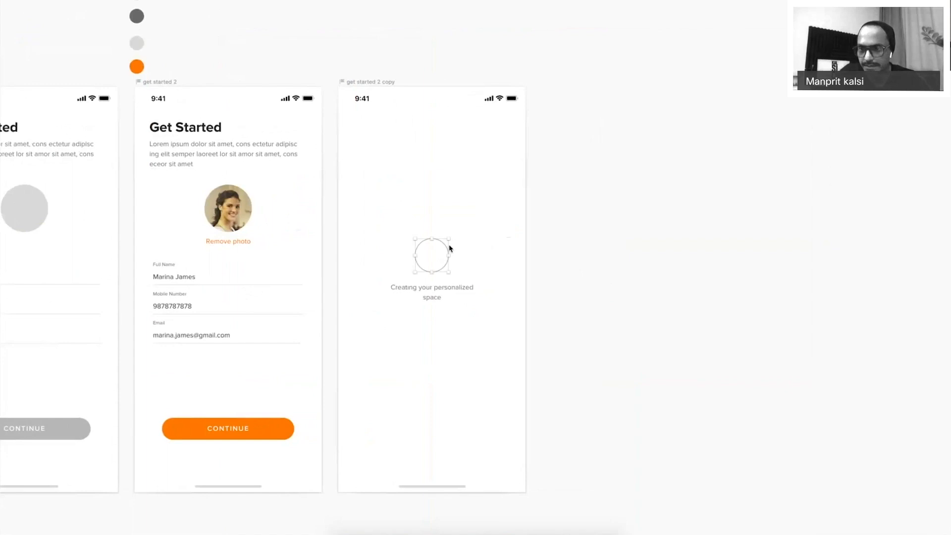
key("super+period")
left_click(945, 312)
left_click(944, 312)
left_click(944, 317)
left_click(945, 318)
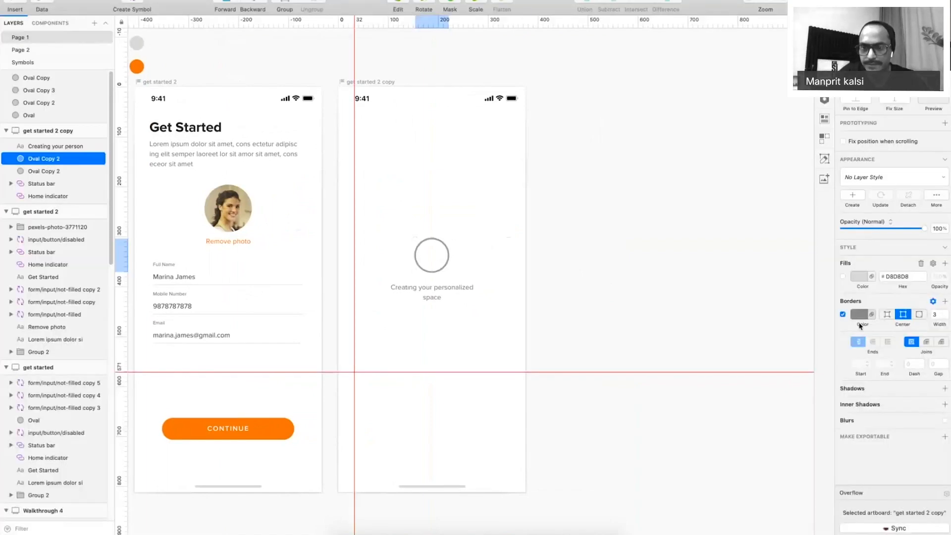
left_click(860, 317)
left_click(846, 443)
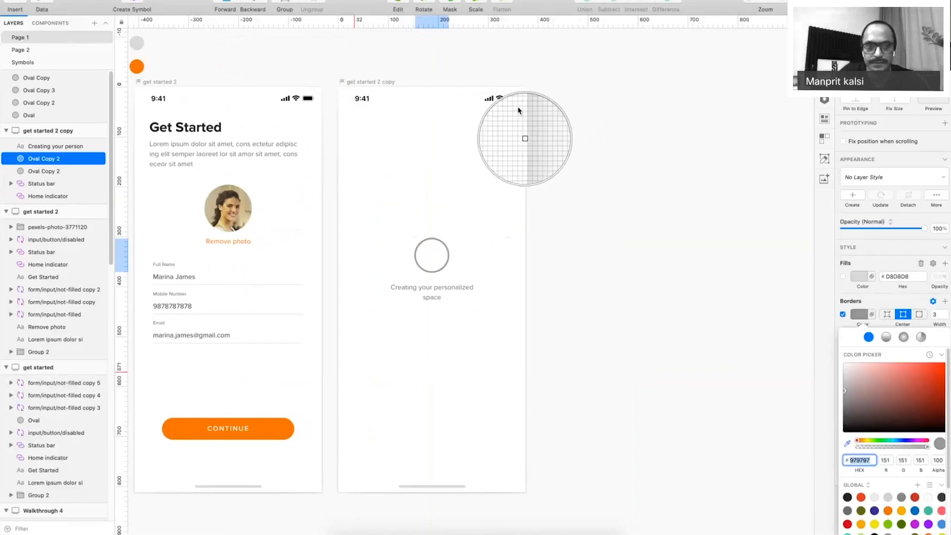
left_click(276, 432)
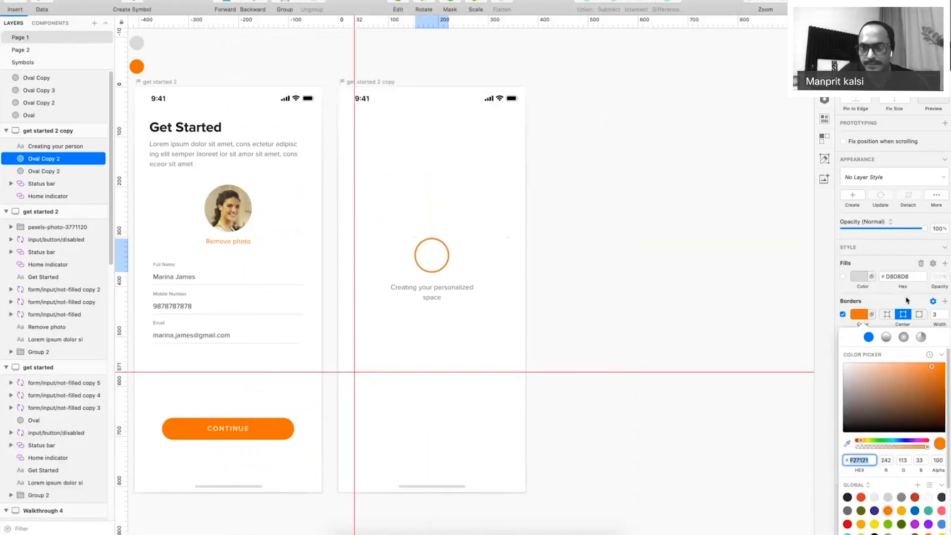
Make the orange border dashed with dash 100 and gap 44.
left_click(914, 364)
type("12")
key("Tab")
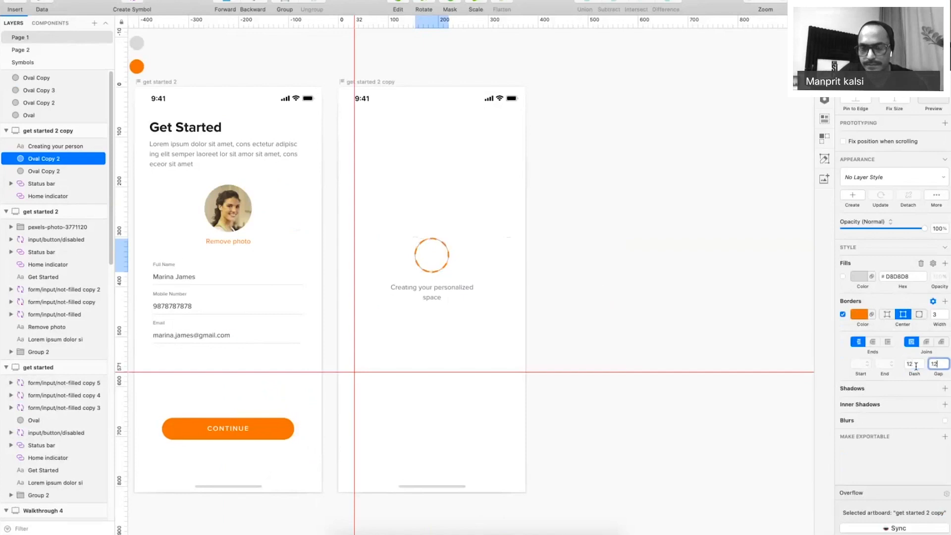
left_click_drag(912, 366, 893, 369)
type("24")
key("Tab")
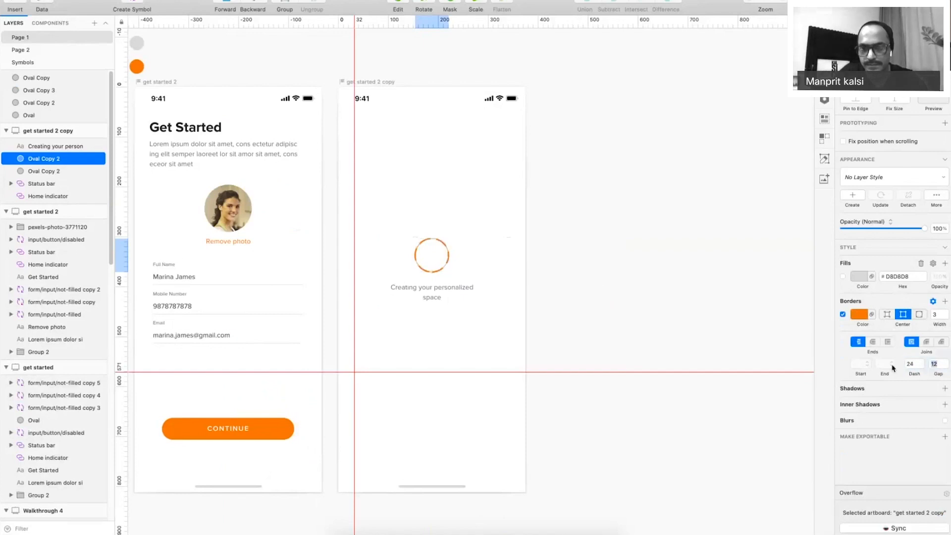
key("shift+Tab")
type("4")
key("BackSpace")
type("100")
key("Tab")
type("44")
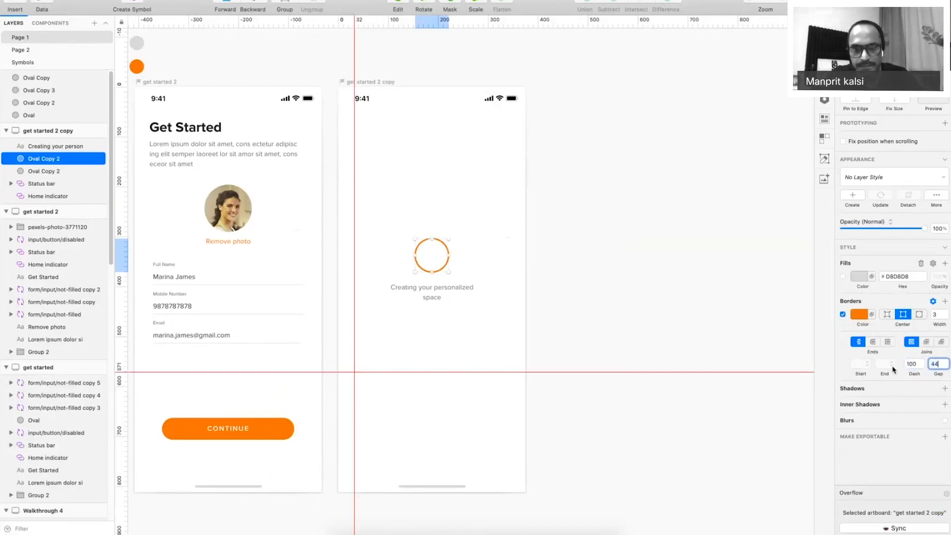
Preview the dashed orange arc with the whole artboards in view.
left_click(520, 289)
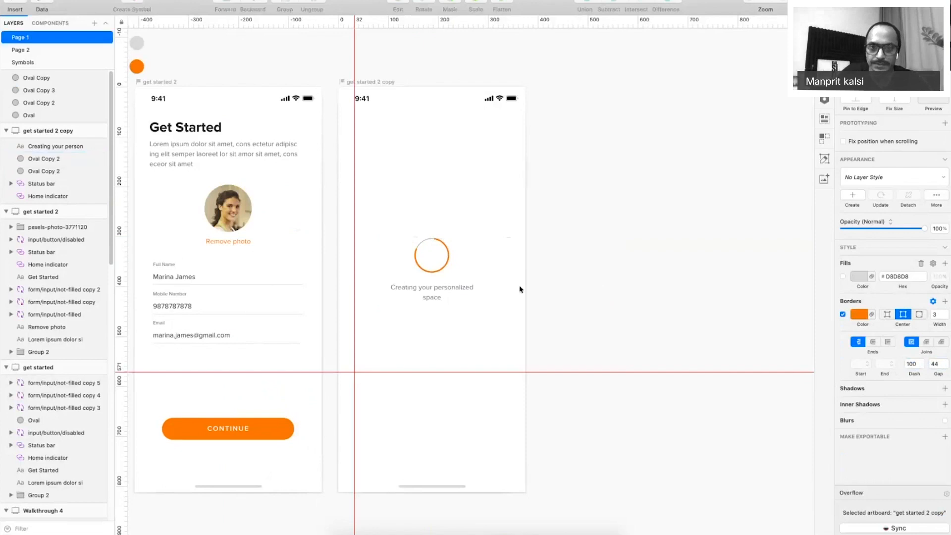
scroll(434, 255, "up", 5)
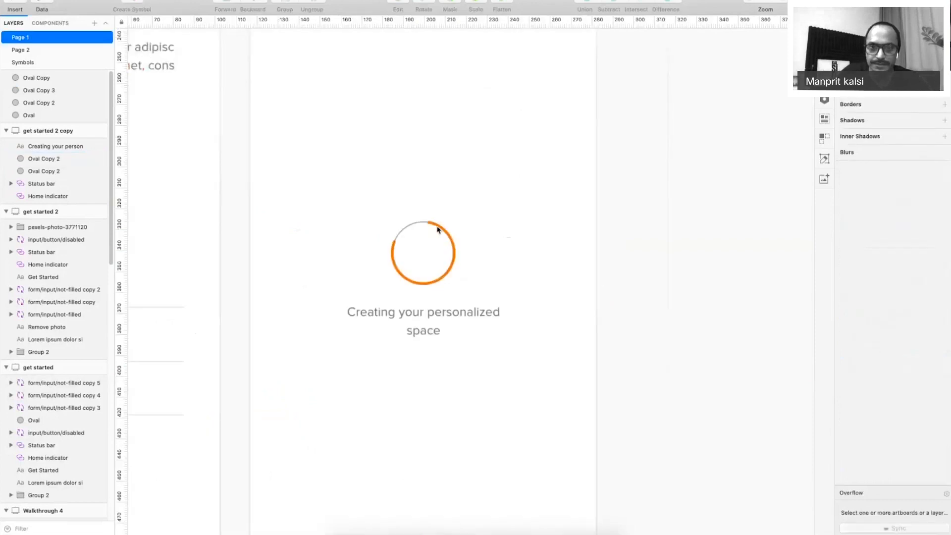
scroll(437, 230, "up", 3)
left_click(373, 182)
key("super+0")
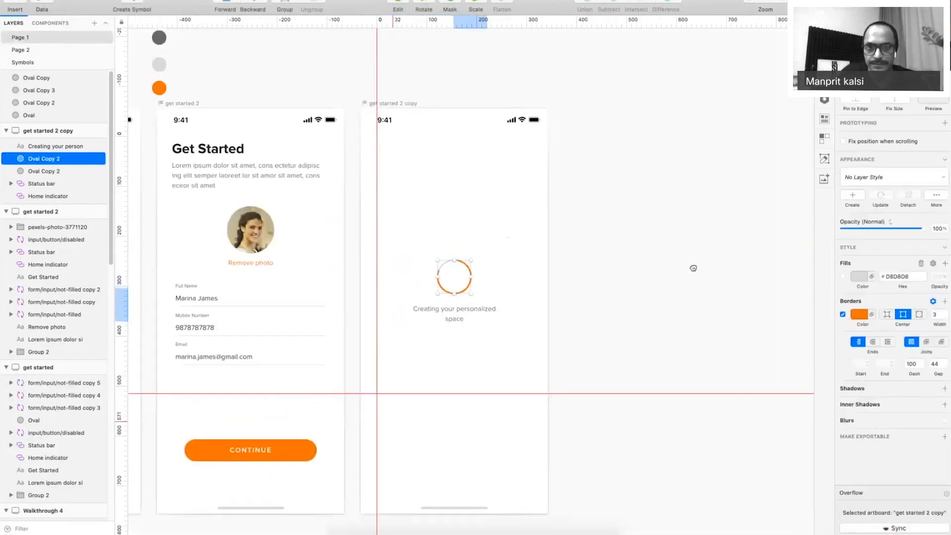
left_click_drag(693, 268, 841, 365)
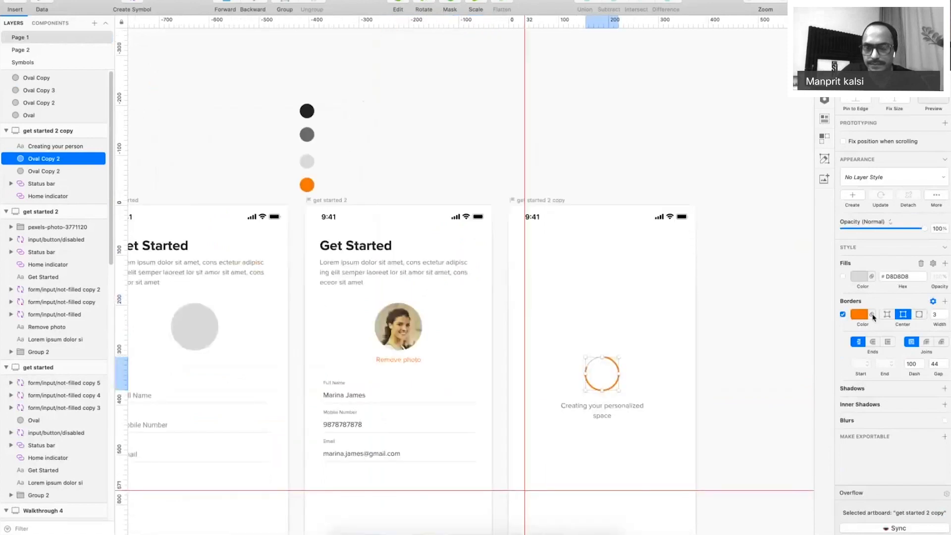
left_click(796, 338)
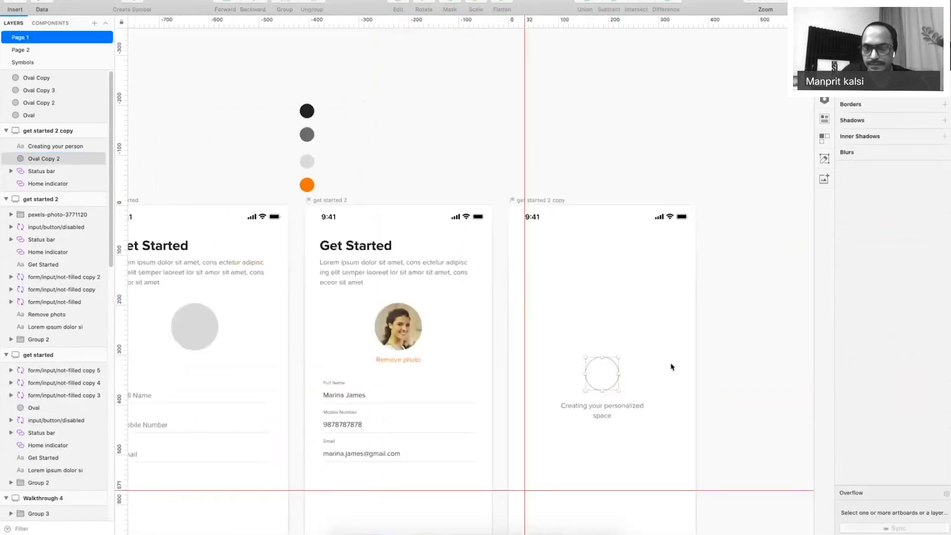
Colour the track ring's border with the light grey D8D8D8 sampled from the grey dot.
left_click(601, 372)
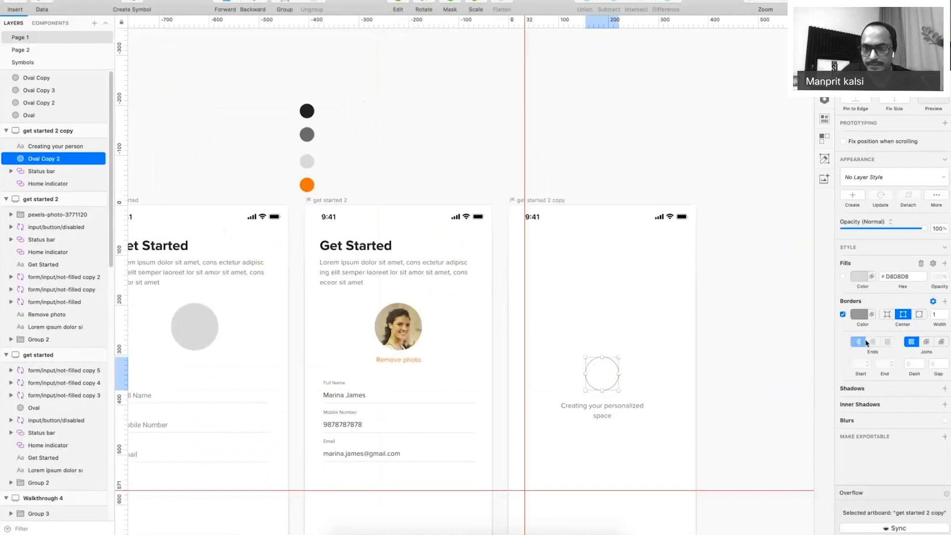
left_click(859, 314)
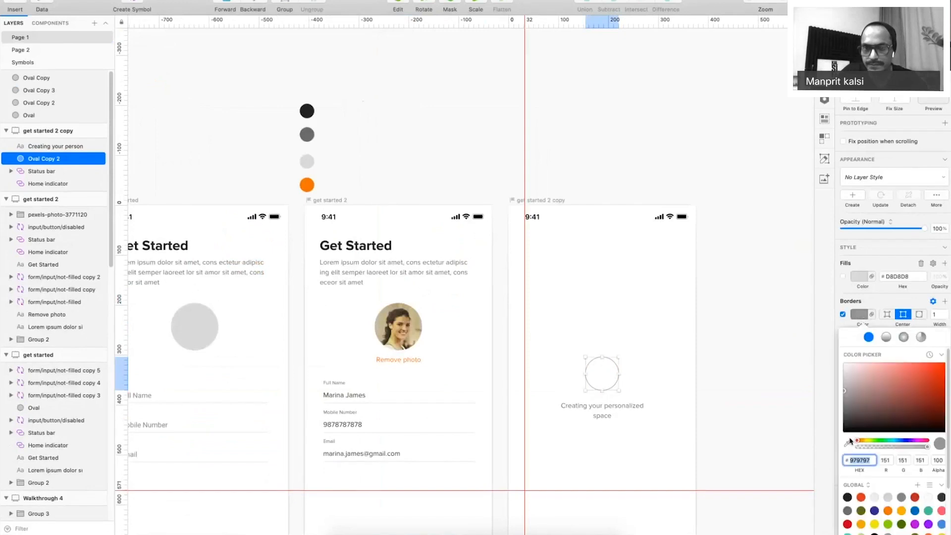
left_click(847, 443)
left_click(307, 162)
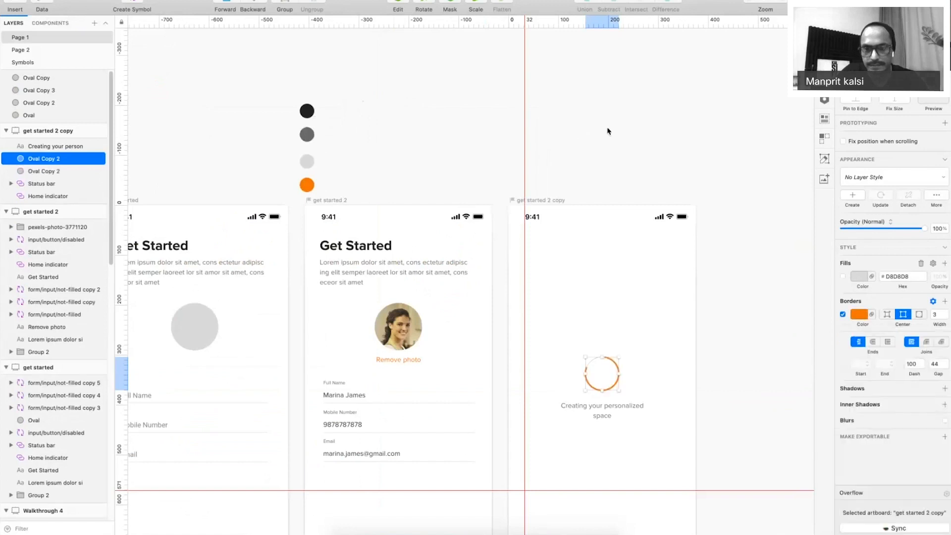
left_click(608, 131)
left_click_drag(620, 280, 576, 263)
Duplicate the loading screen artboard to the right and drag it taller.
key("super+period")
left_click_drag(548, 210, 469, 196)
left_click_drag(311, 99, 501, 118)
left_click_drag(763, 179, 664, 81)
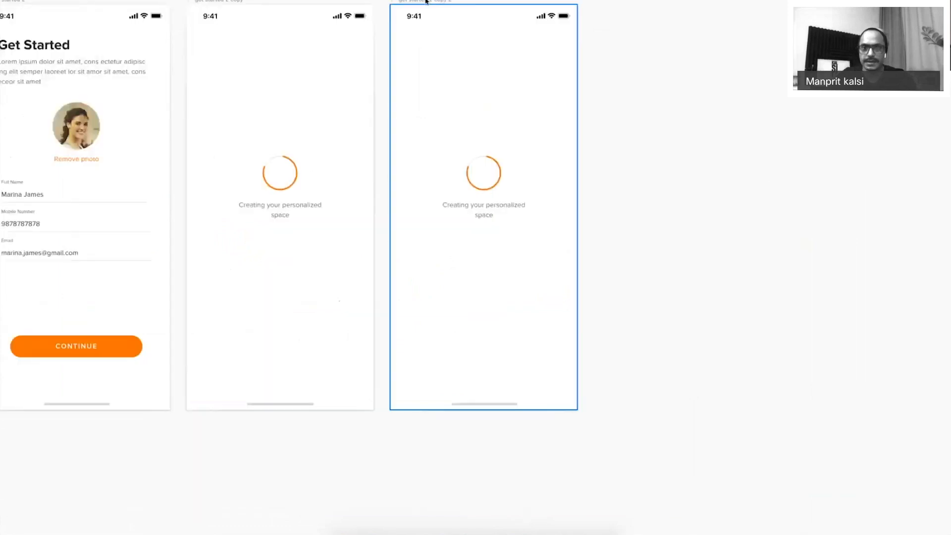
scroll(460, 243, "down", 5)
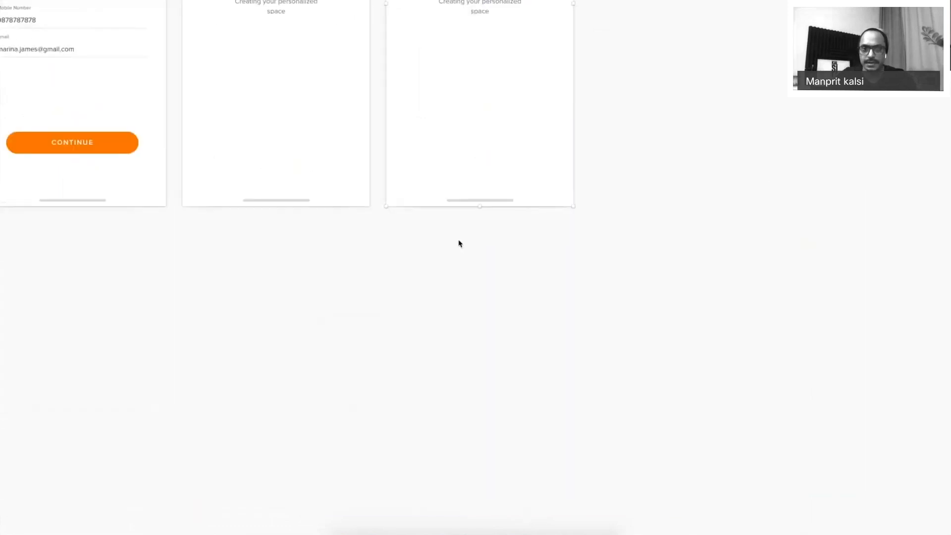
left_click_drag(479, 206, 480, 532)
left_click_drag(506, 193, 529, 440)
scroll(598, 173, "up", 6)
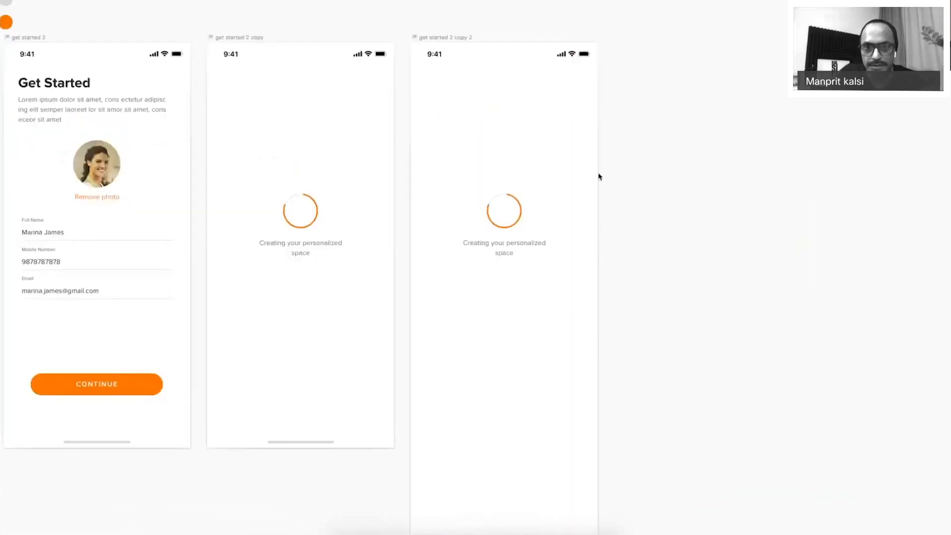
Clear the spinner and caption from the new artboard and paste the Get Started heading in.
left_click(529, 243)
key("Delete")
left_click_drag(562, 169, 487, 243)
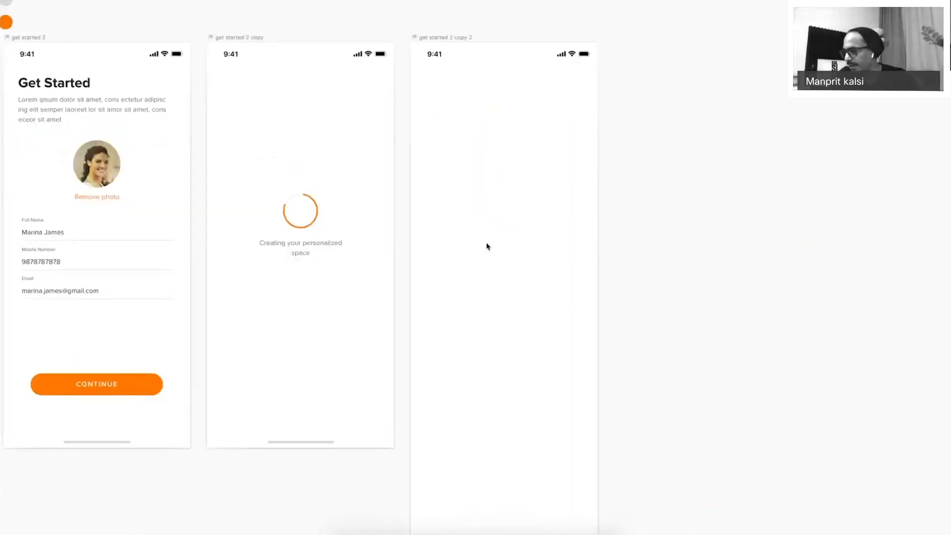
left_click(56, 83)
left_click(450, 40)
key("ctrl+v")
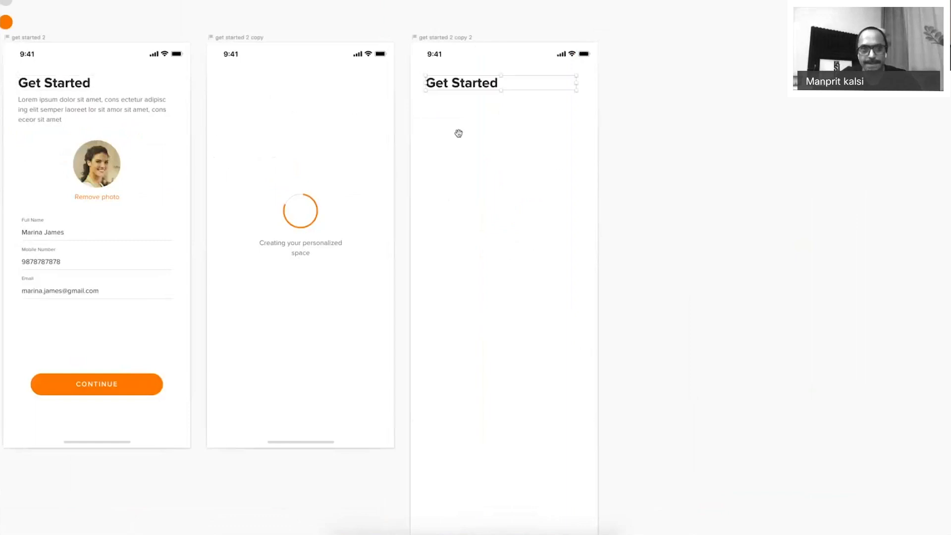
scroll(458, 133, "left", 5)
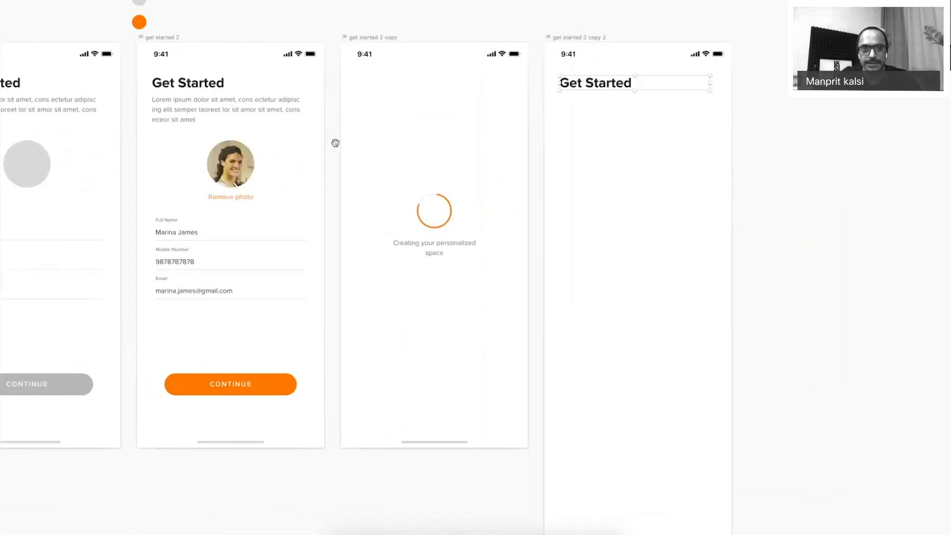
scroll(336, 143, "left", 10)
scroll(432, 92, "right", 2)
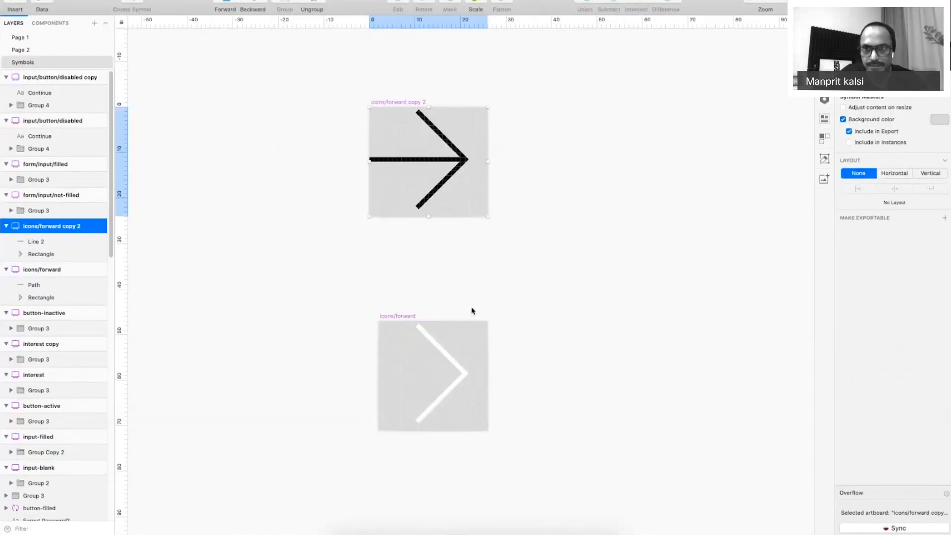
Make the icons/forward copy 2 symbol 24 wide with its arrow shifted one unit right.
left_click(397, 316)
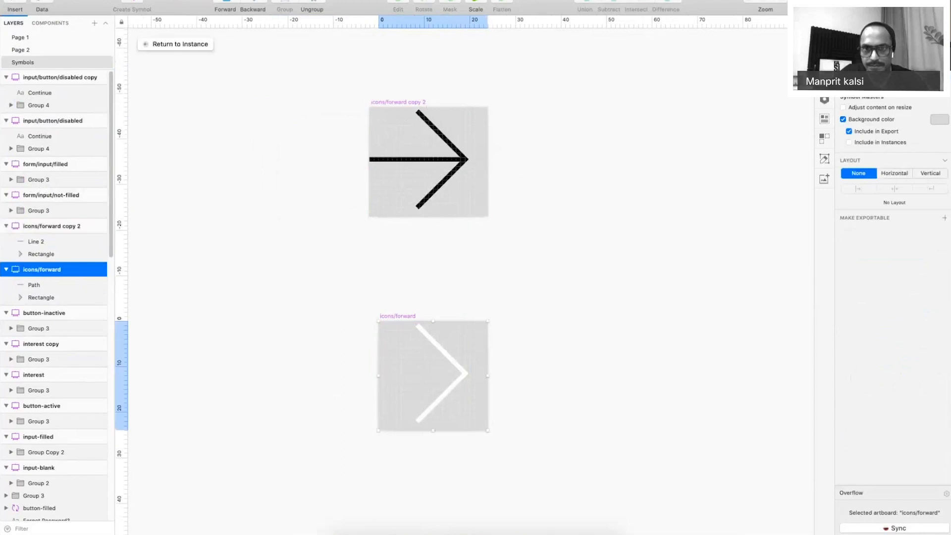
left_click(425, 102)
key("super+z")
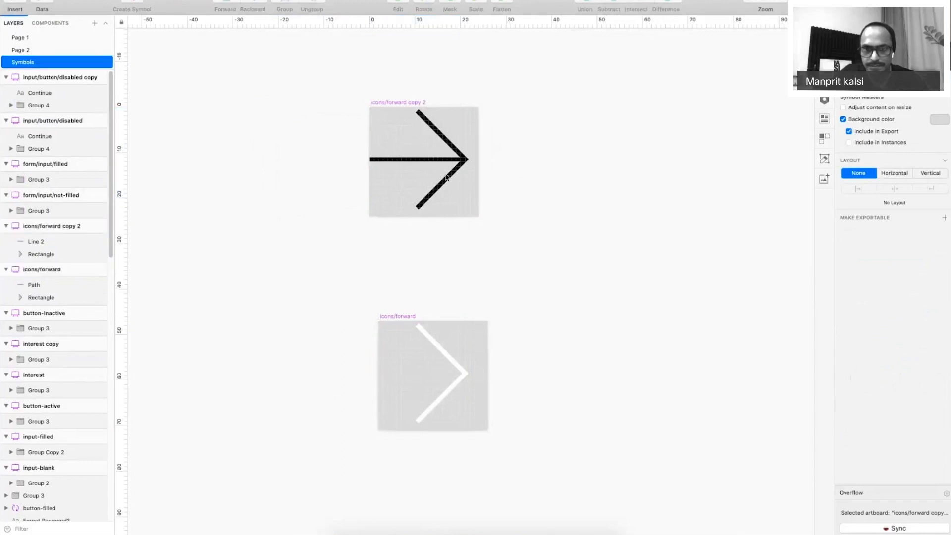
key("super+a")
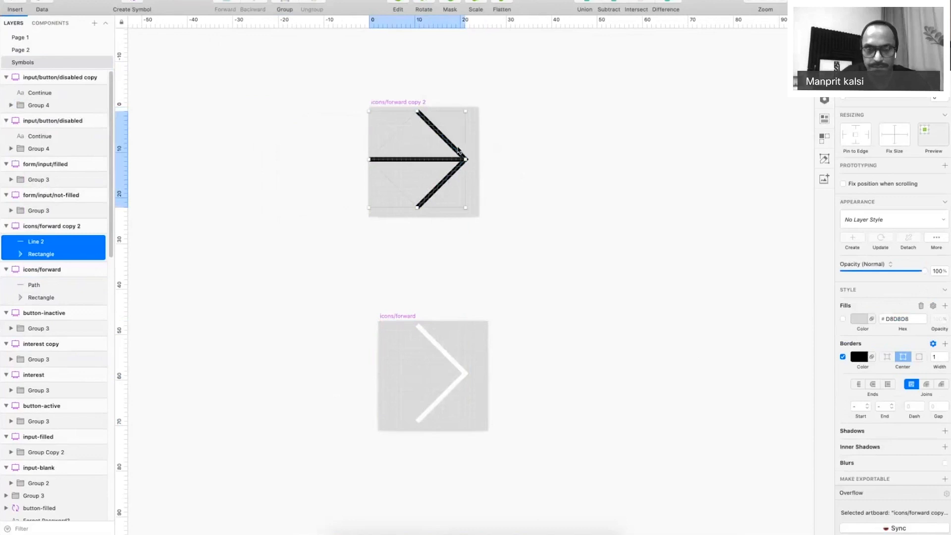
key("Right")
Go back to Page 1 and select the Get Started heading.
left_click(30, 38)
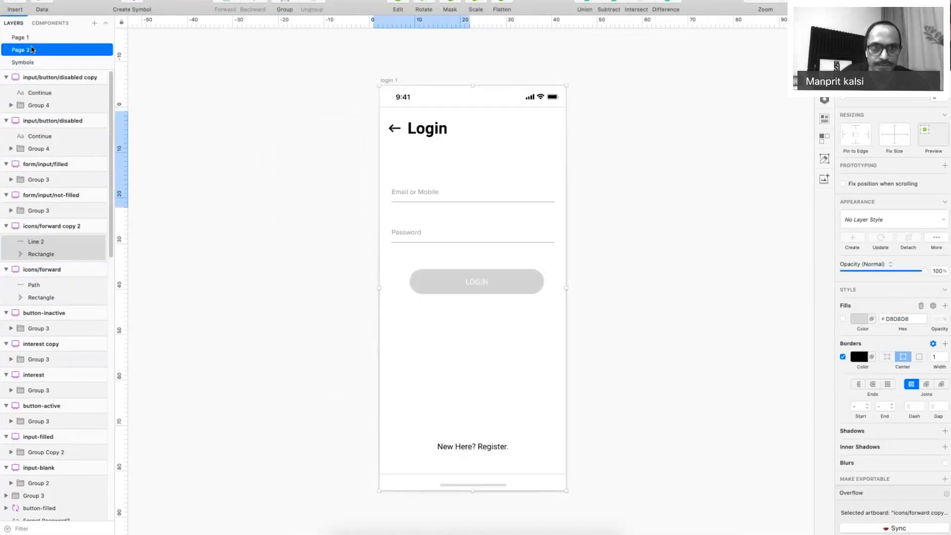
left_click(29, 38)
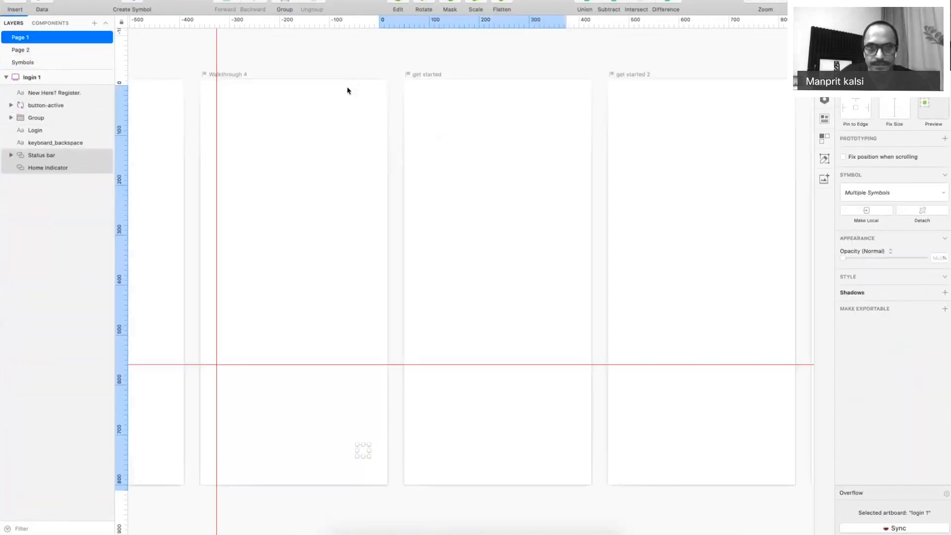
left_click(445, 123)
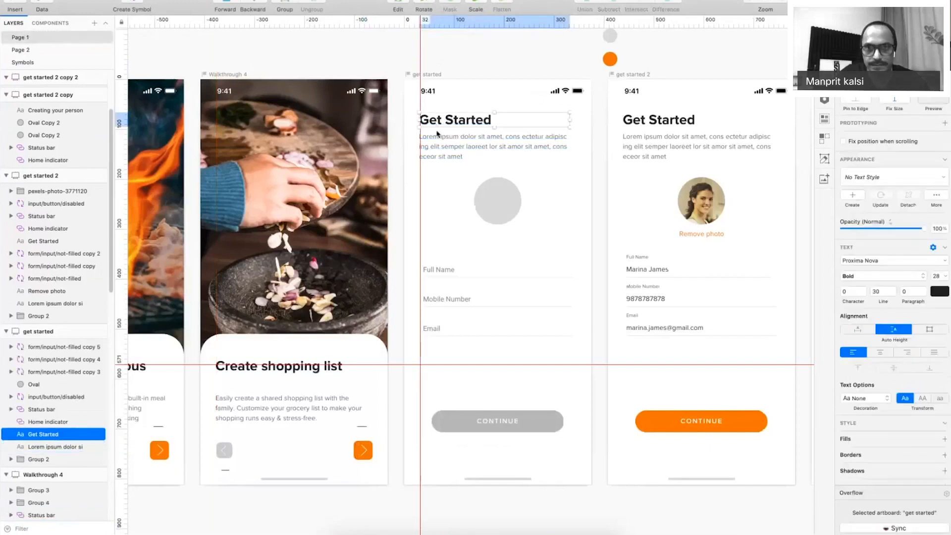
Copy the forward icon into get started, swap it to forward copy 2, and rotate it 180°.
left_click(439, 135, "shift")
key("Escape")
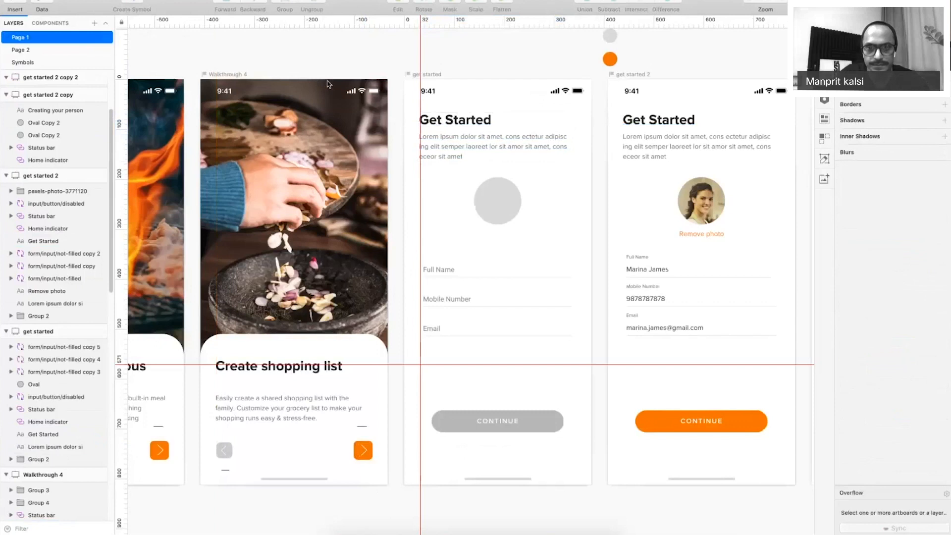
left_click(367, 453)
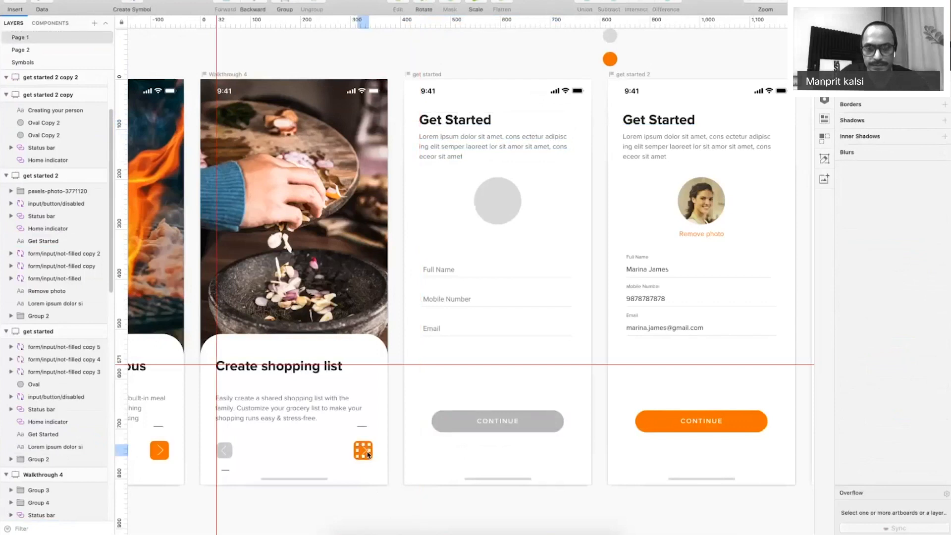
double_click(366, 454)
left_click_drag(364, 453, 538, 206)
left_click(891, 179)
left_click(889, 278)
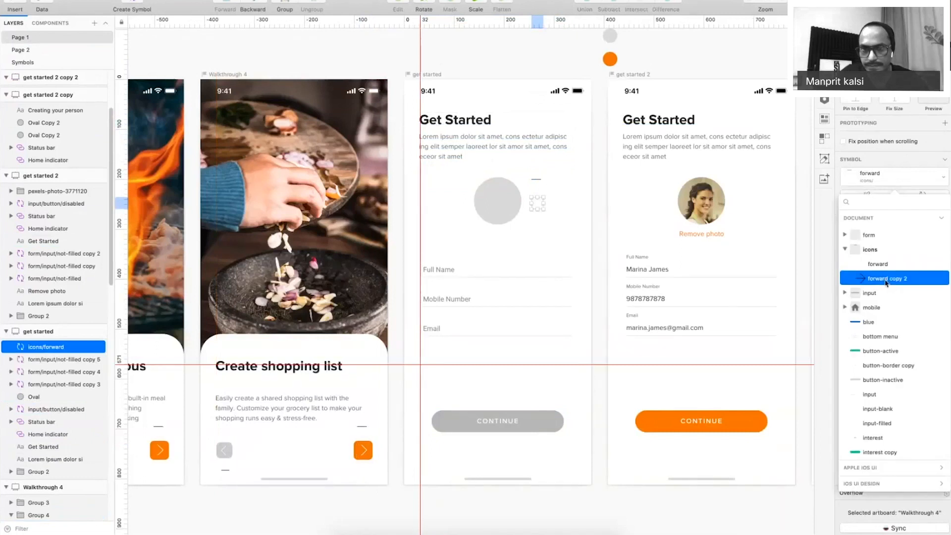
left_click(614, 251)
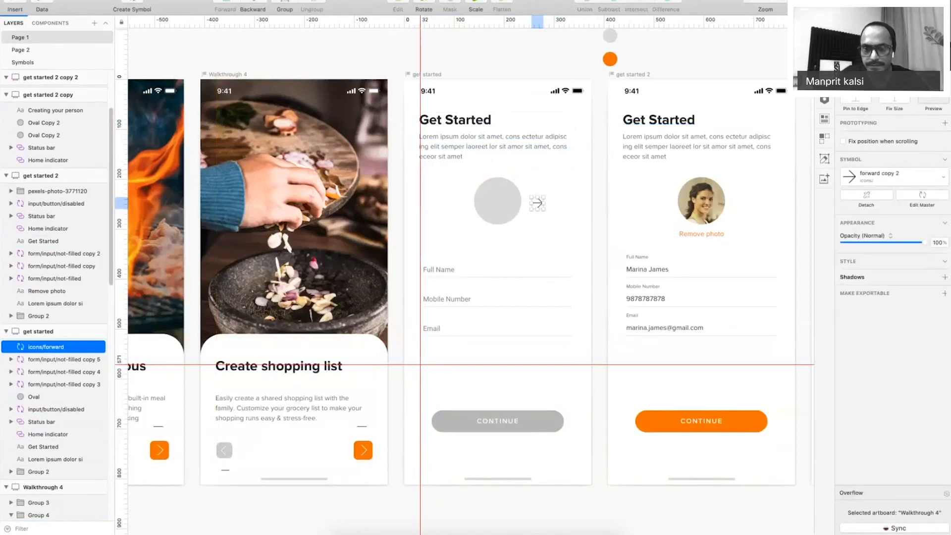
type("180")
key("Tab")
Align the back arrow to the 32 guide, shift the heading right, and group them.
left_click(559, 254)
left_click_drag(537, 203, 435, 121)
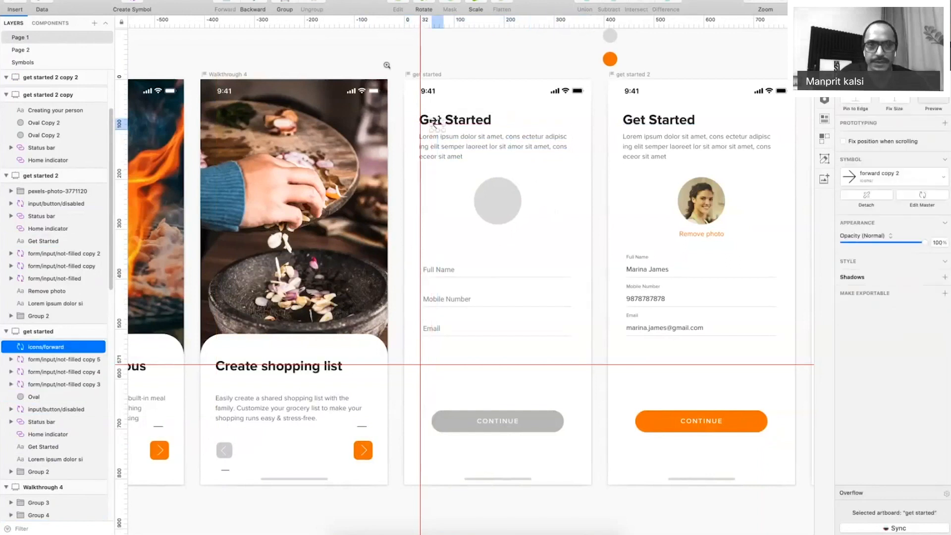
left_click_drag(386, 66, 553, 182)
left_click_drag(332, 295, 286, 277)
left_click(402, 277)
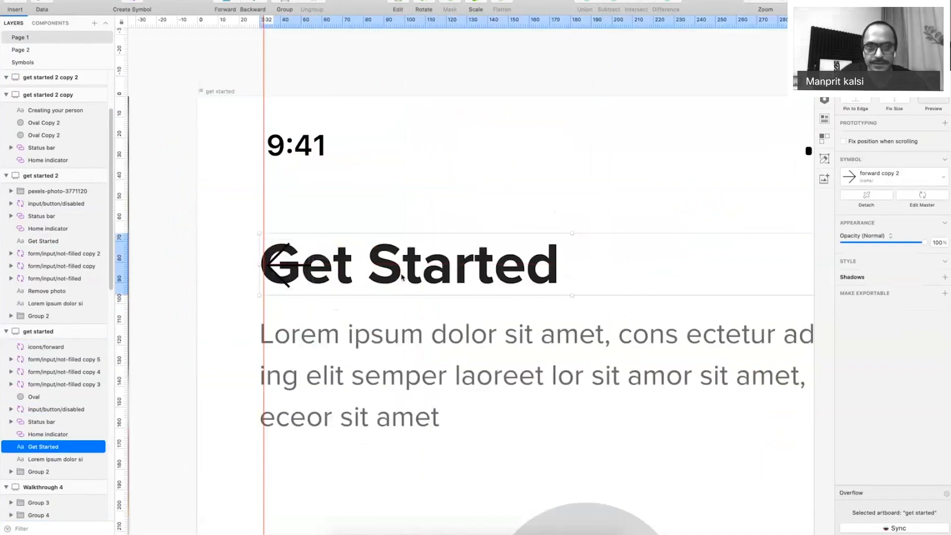
left_click_drag(402, 278, 477, 277)
left_click(283, 267, "shift")
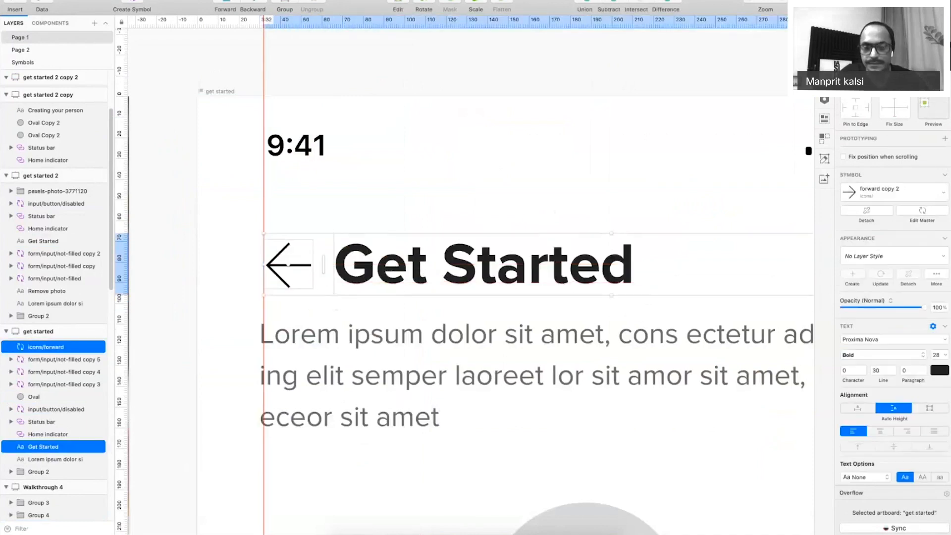
key("super+g")
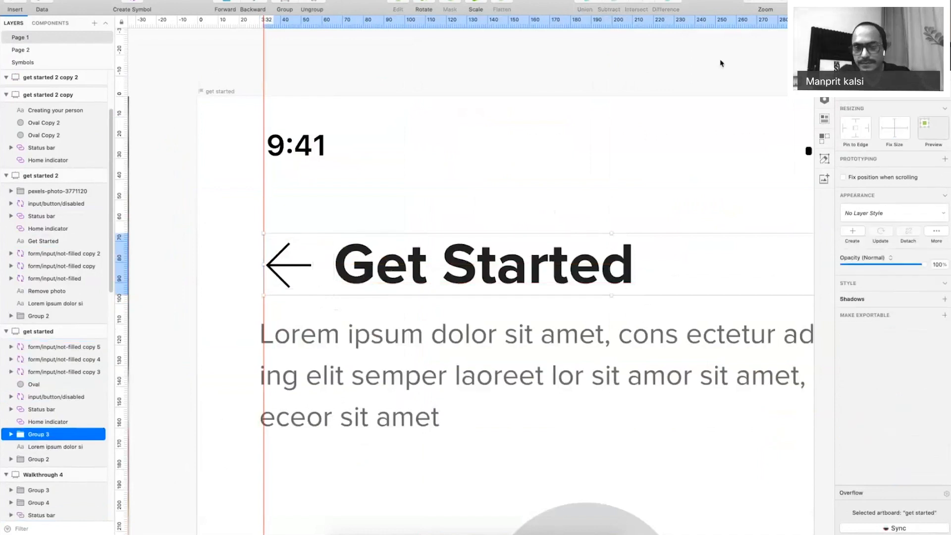
Replace the Get Started title on get started 2 with the pasted back-arrow group.
key("super+minus")
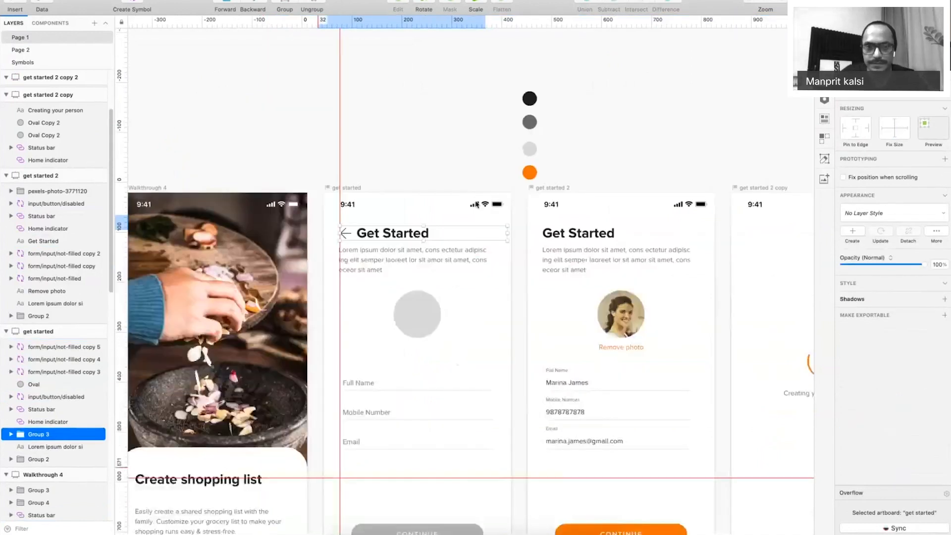
left_click(566, 224)
key("Delete")
key("super+v")
left_click_drag(682, 179, 278, 157)
Retitle the last screen 'Explore Delicious Recipies', breaking the line before Delicious.
left_click(566, 200)
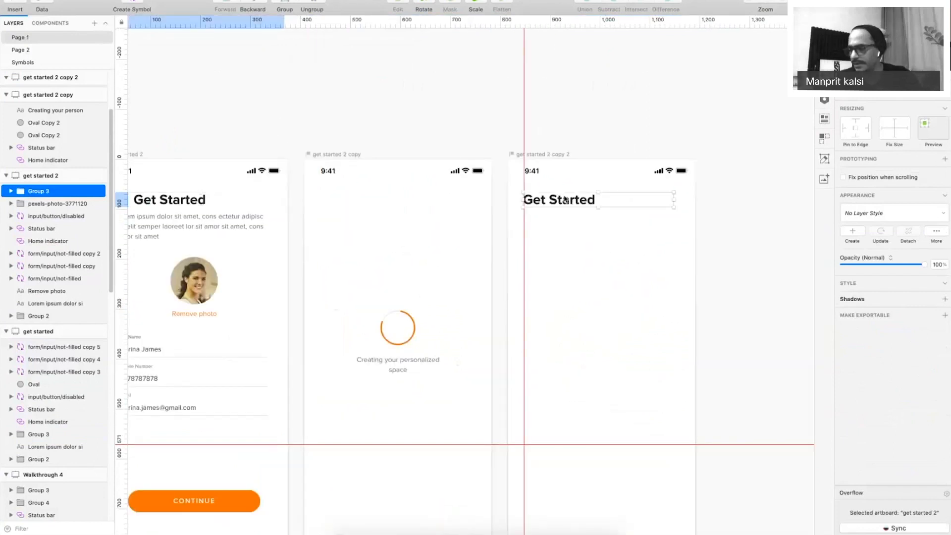
double_click(565, 199)
type("Exp")
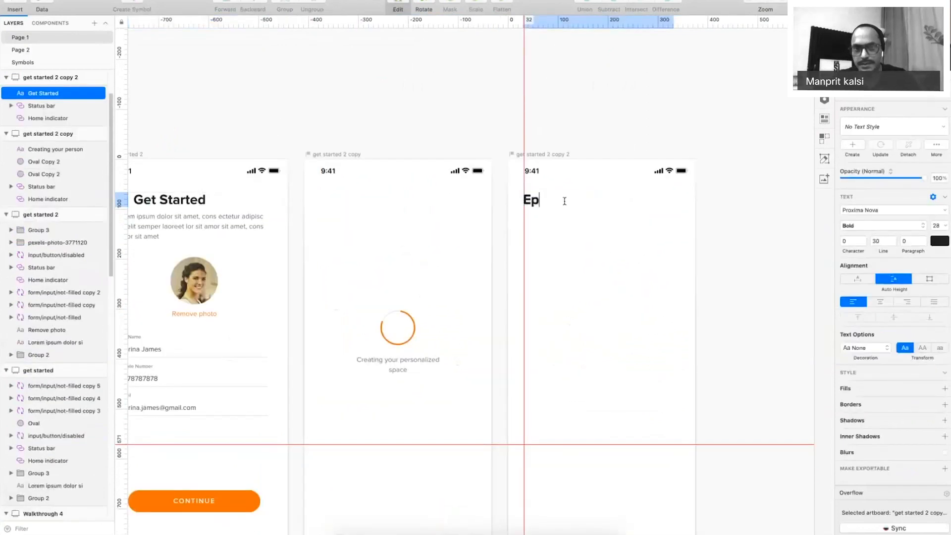
type("lore Deli")
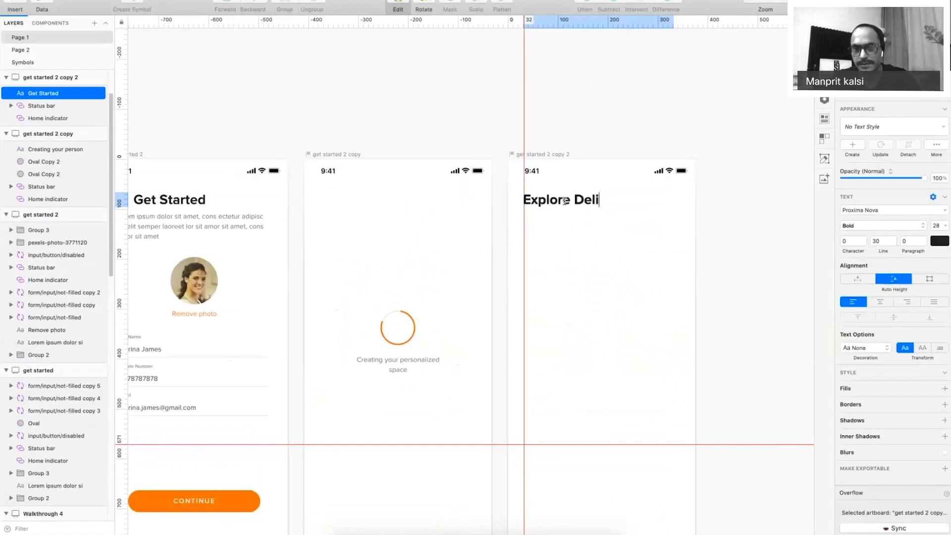
type("cious Reci")
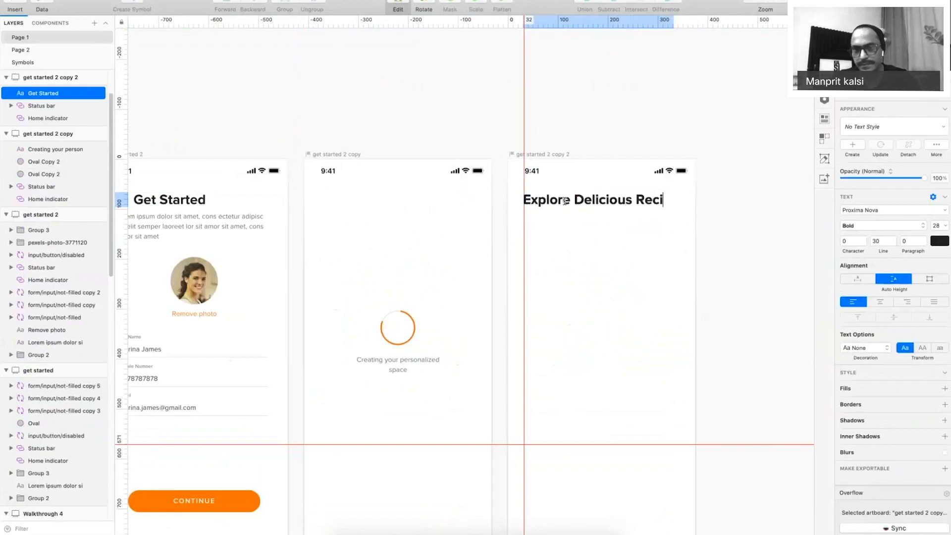
type("pies")
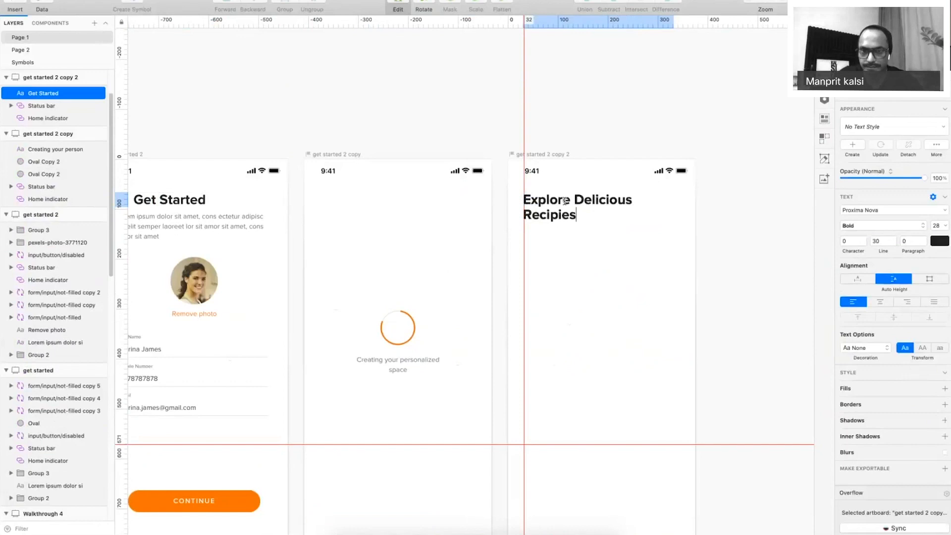
left_click(575, 217)
double_click(578, 203)
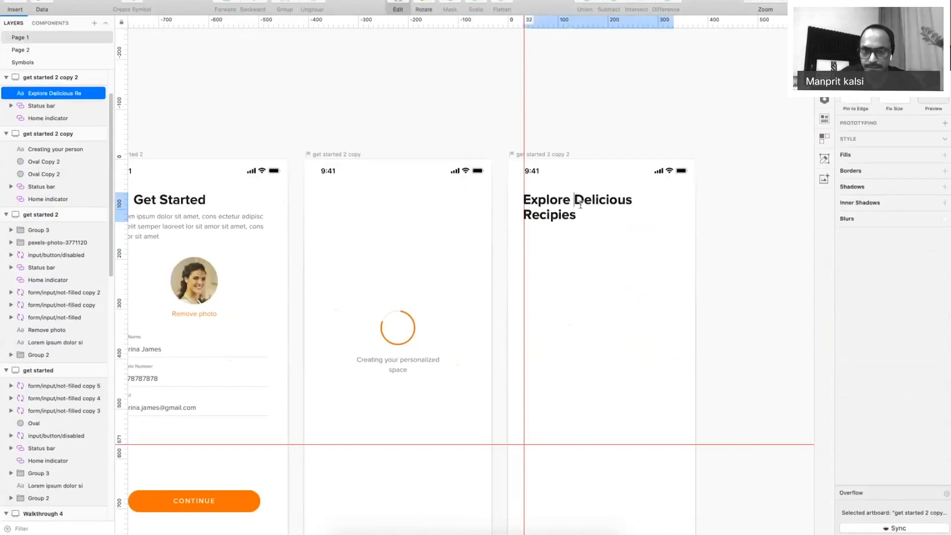
key("Return")
left_click(619, 120)
Select the orange Continue button shape and centre the Explore and loading screens.
key("super+period")
left_click_drag(647, 227, 525, 214)
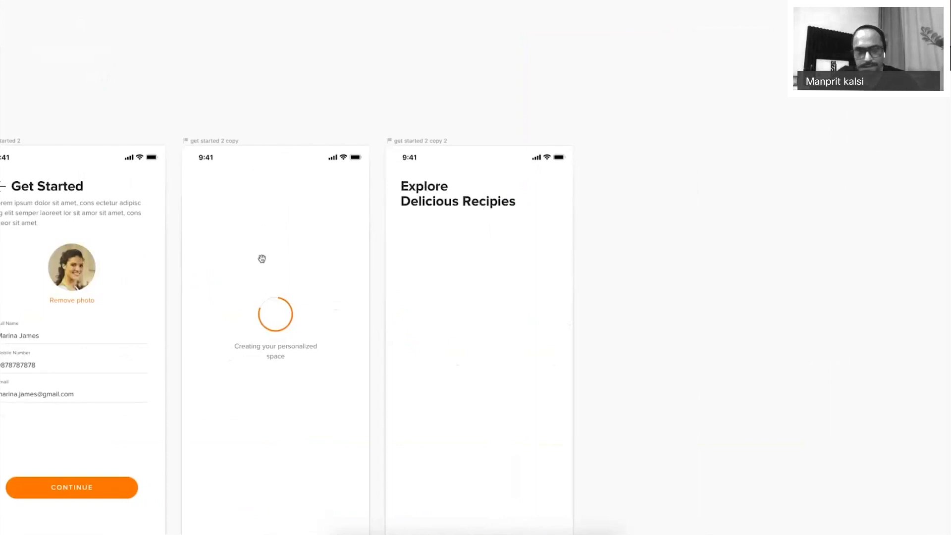
left_click_drag(261, 259, 600, 143)
left_click(82, 400)
left_click_drag(793, 172, 517, 240)
Paste the orange shape into the Explore screen as a 315×44 slightly rounded bar.
key("ctrl+v")
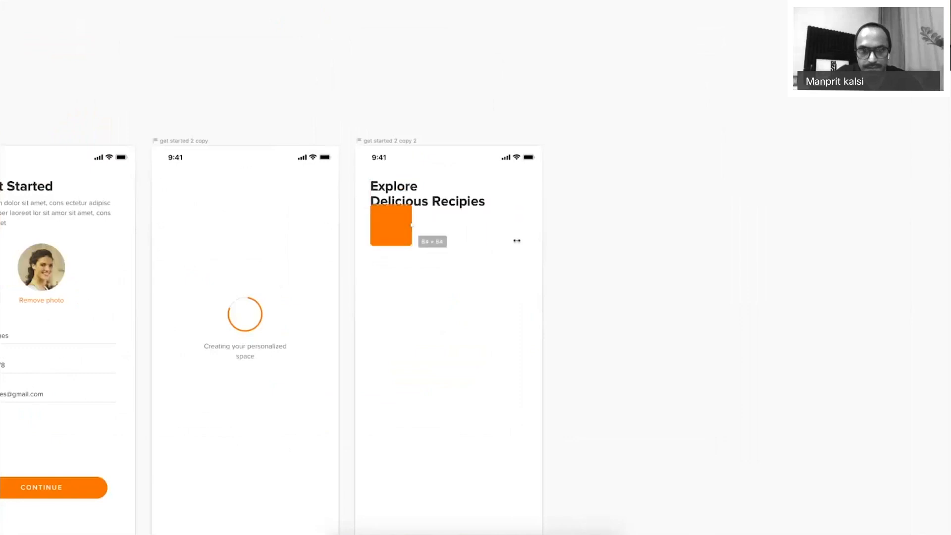
key("ctrl+z")
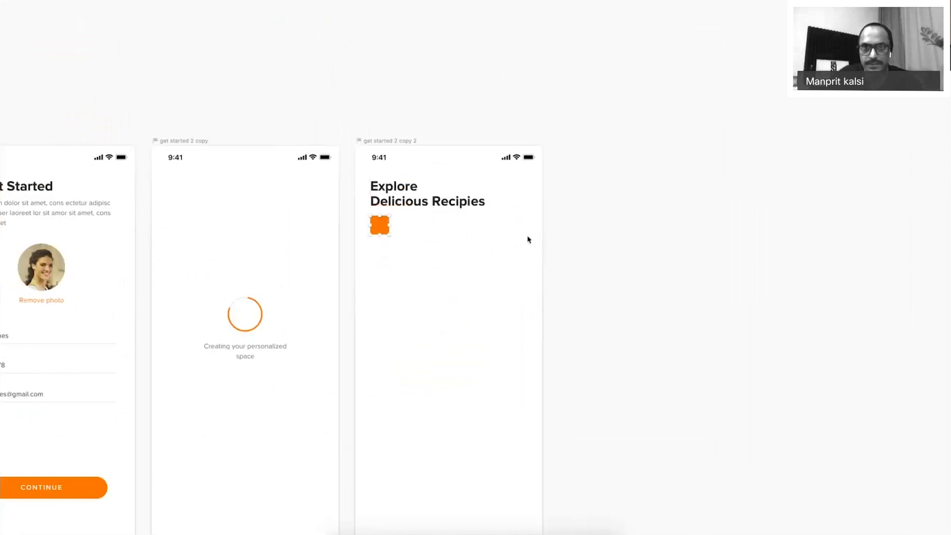
key("super+period")
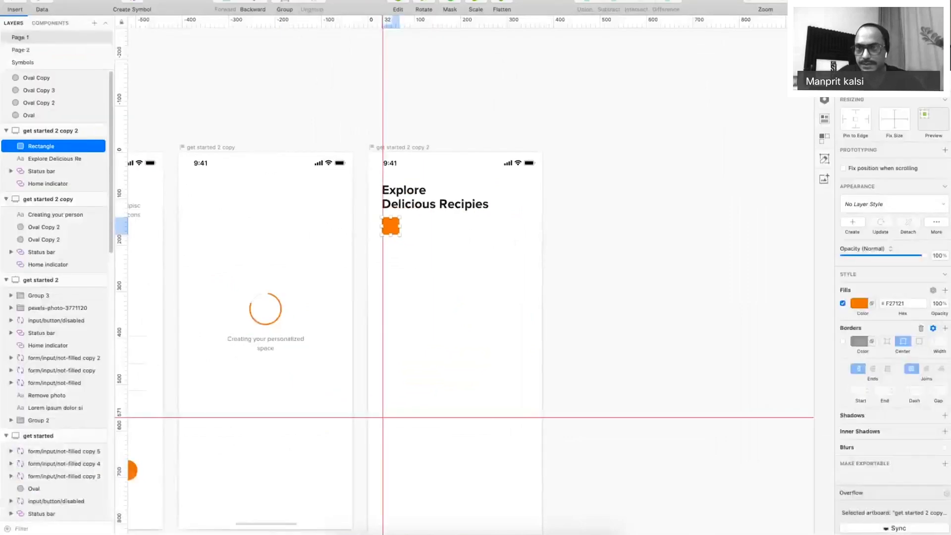
key("Return")
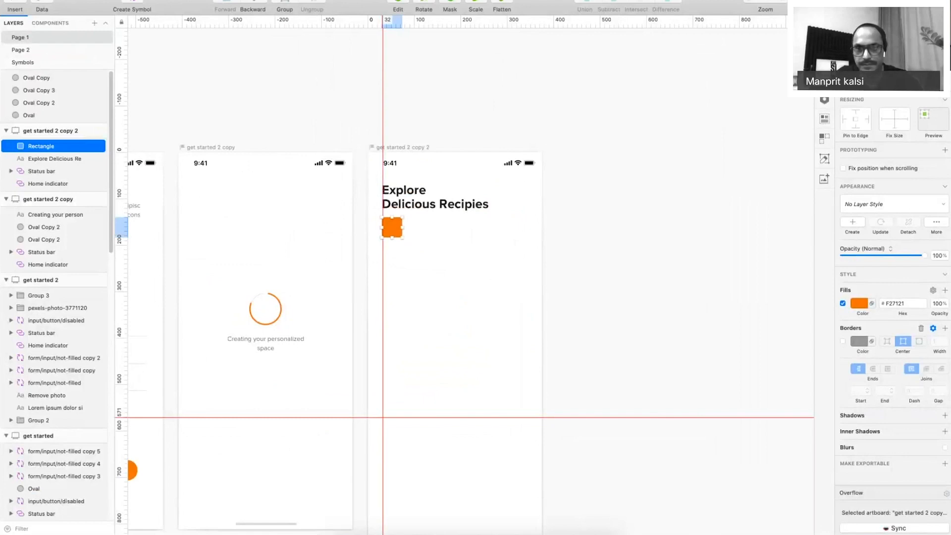
key("Return")
key("shift+Left")
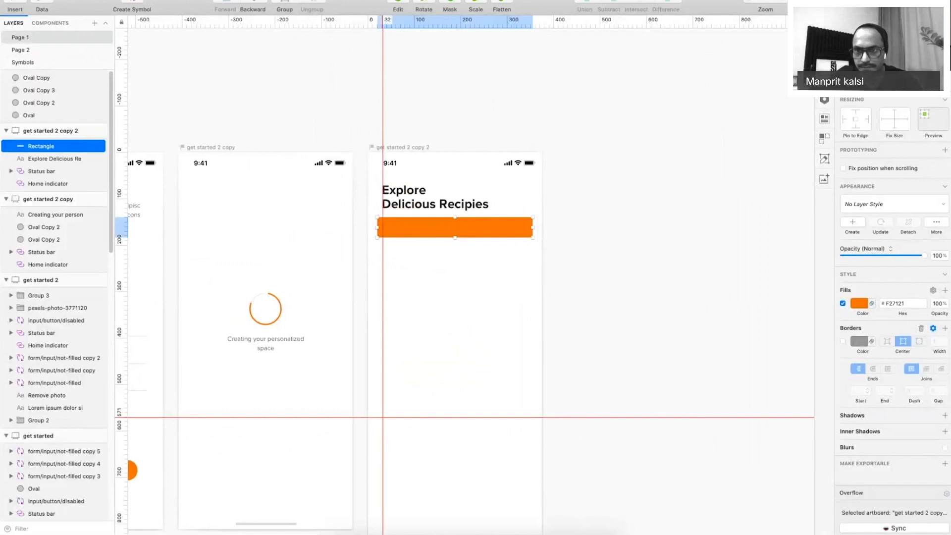
key("Return")
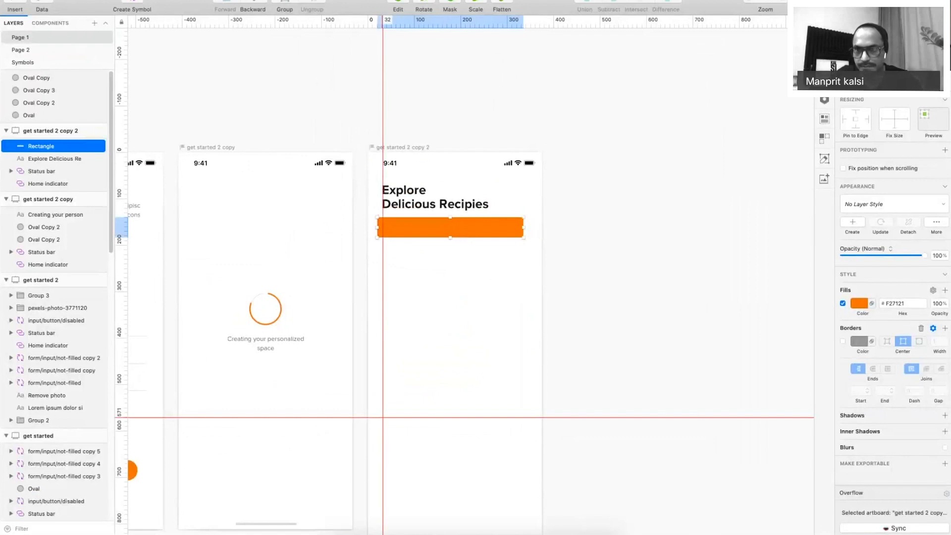
key("Return")
key("Return")
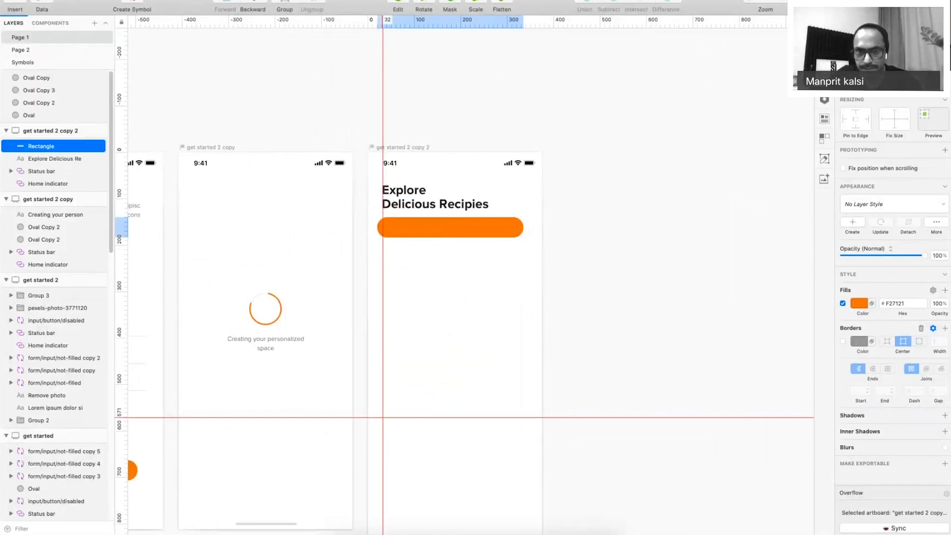
key("Return")
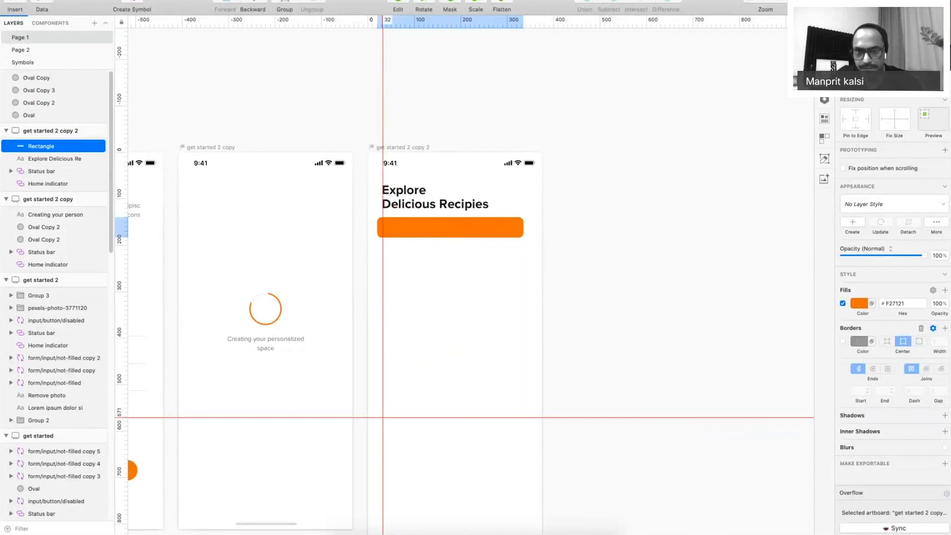
key("Return")
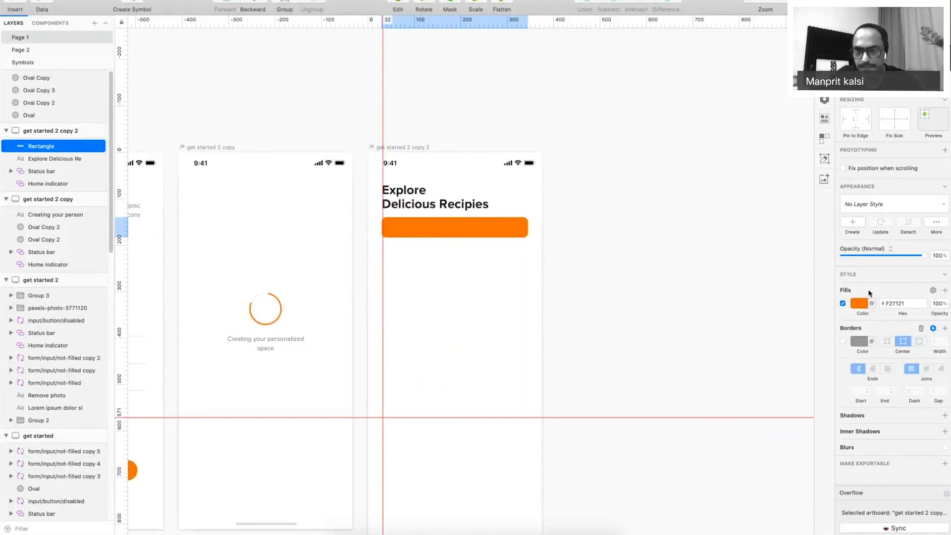
Fill the bar F4F4F4, narrow it to 266, and place a grey circle on the heading row.
left_click(862, 304)
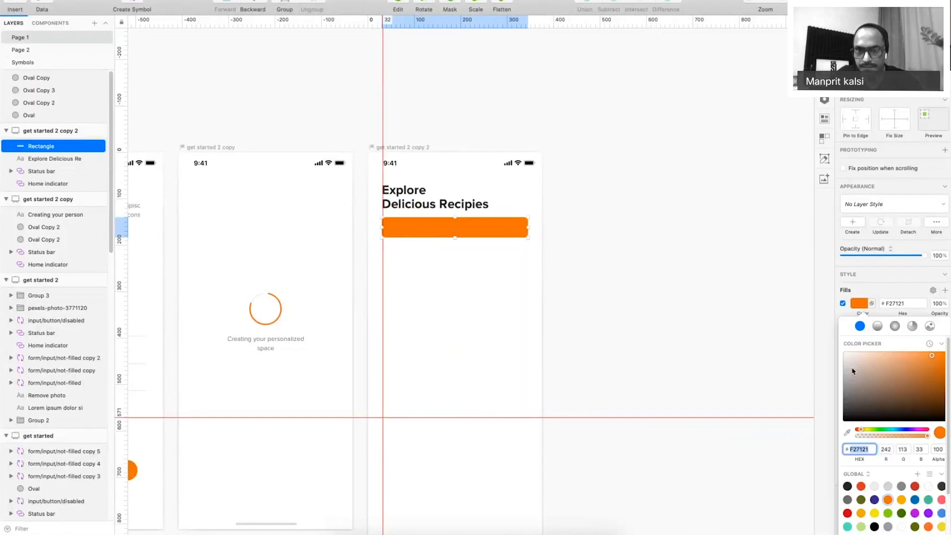
type("F4F4F4")
key("super+period")
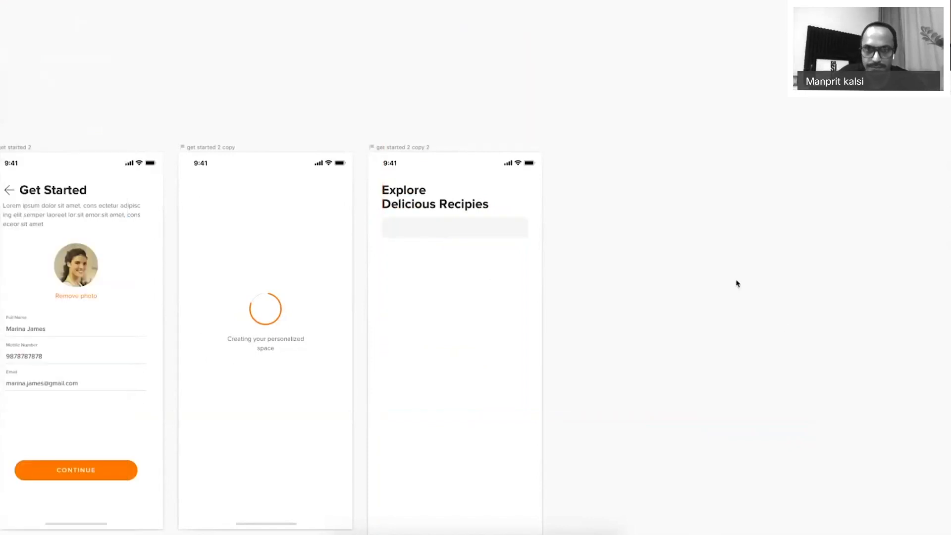
scroll(737, 280, "left", 5)
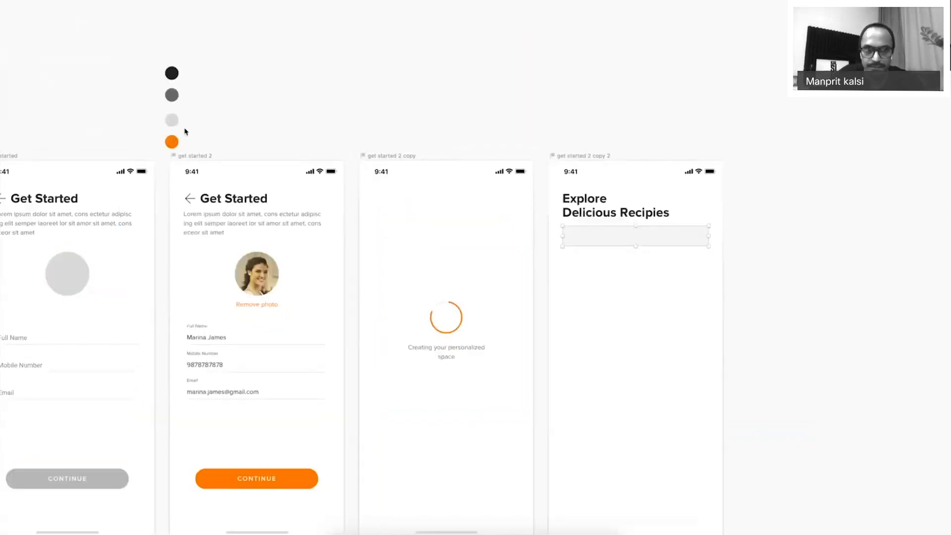
left_click_drag(174, 121, 739, 239)
scroll(789, 414, "up", 3)
left_click_drag(499, 196, 444, 199)
left_click_drag(554, 196, 483, 134)
Replace the grey circle with a 36×36 copy of the profile photo beside the heading.
key("Delete")
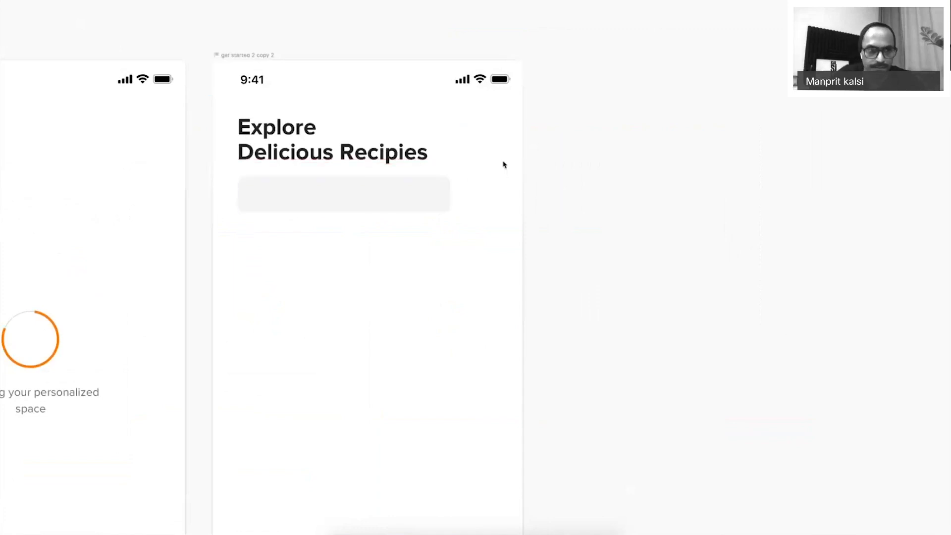
key("super+0")
left_click_drag(13, 261, 491, 191)
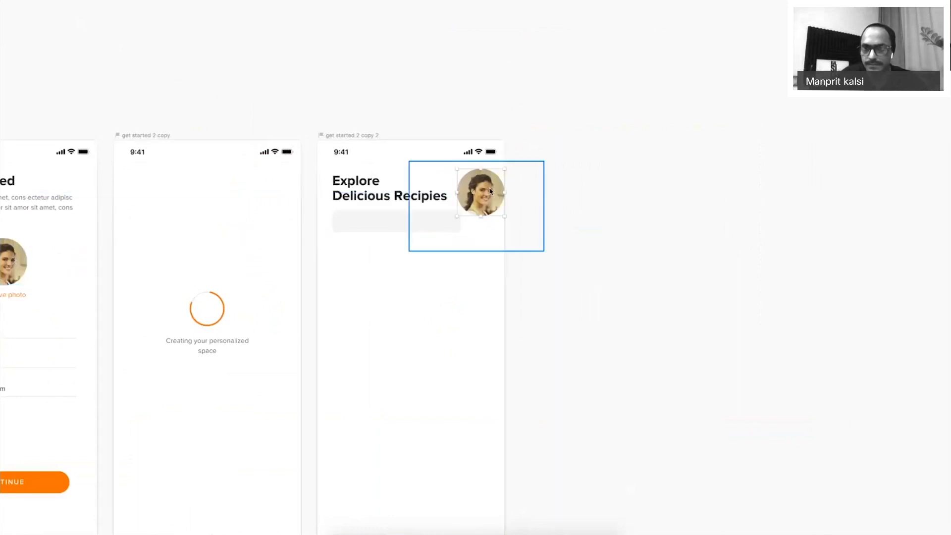
key("super+.")
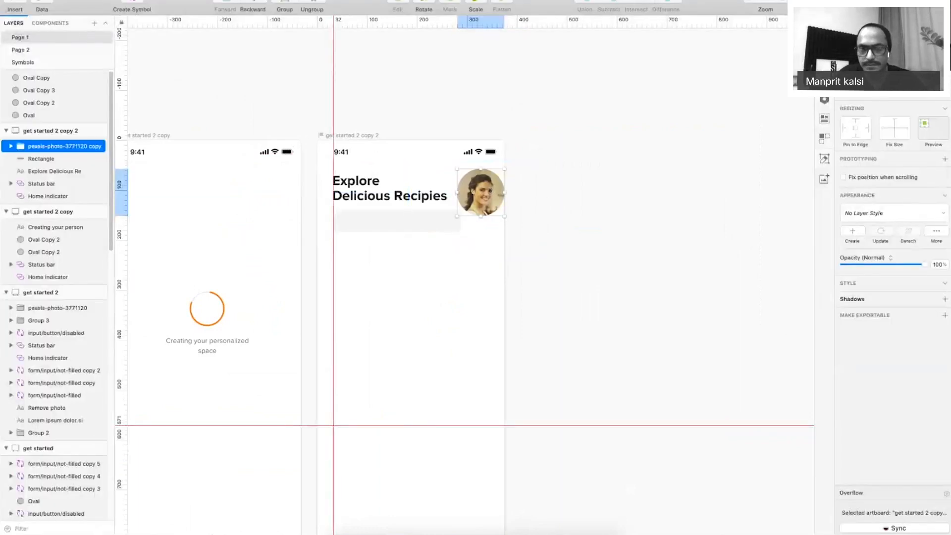
type("24")
key("Tab")
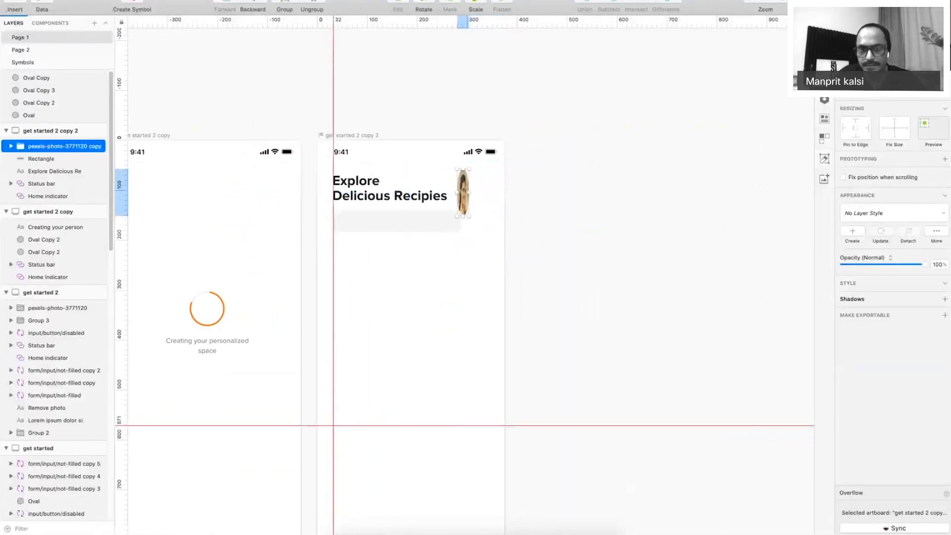
type("24")
key("Return")
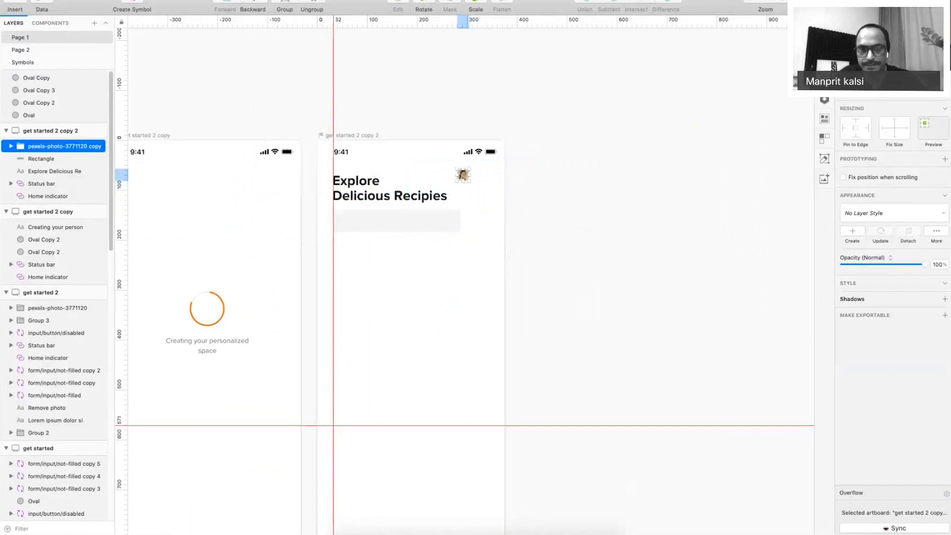
type("36")
key("Return")
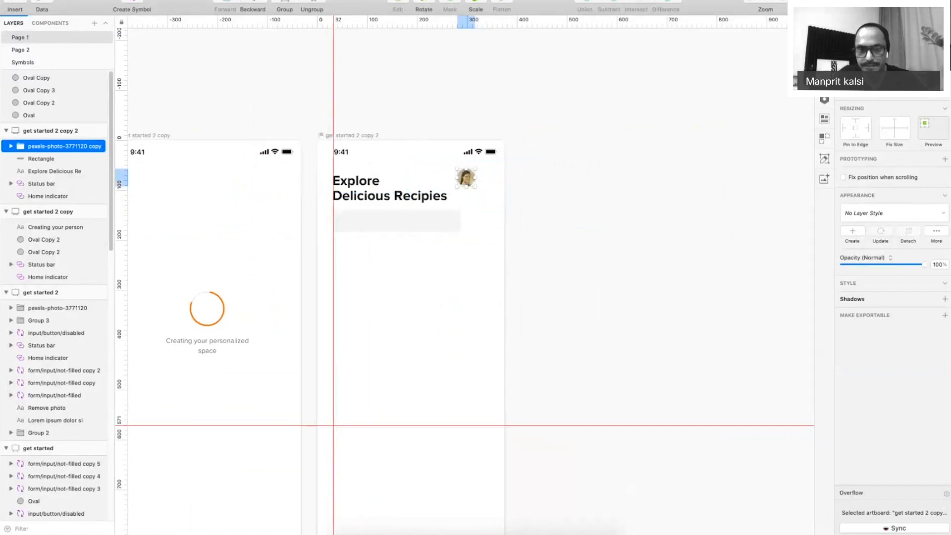
left_click_drag(466, 177, 487, 188)
Drag the grey search bar's right edge outward to widen it.
key("super+period")
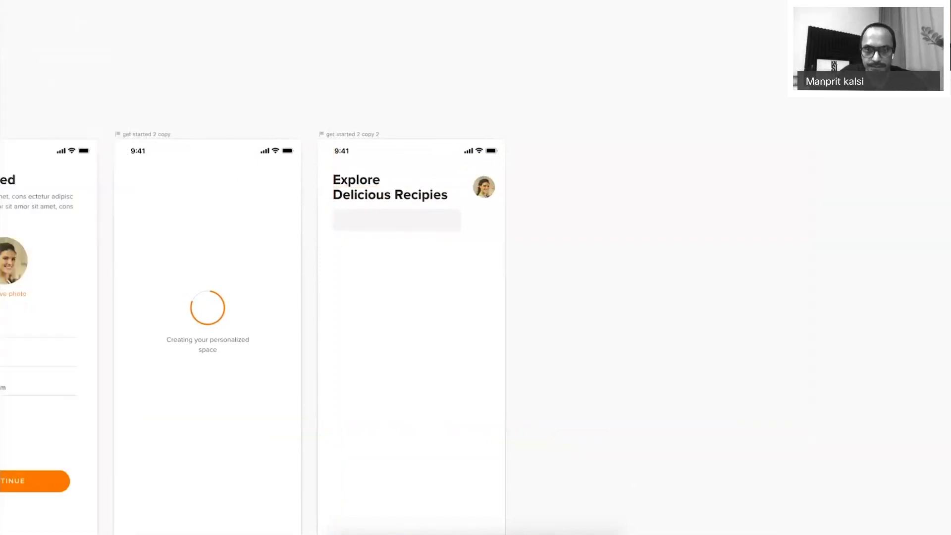
left_click(448, 220)
left_click_drag(462, 219, 490, 221)
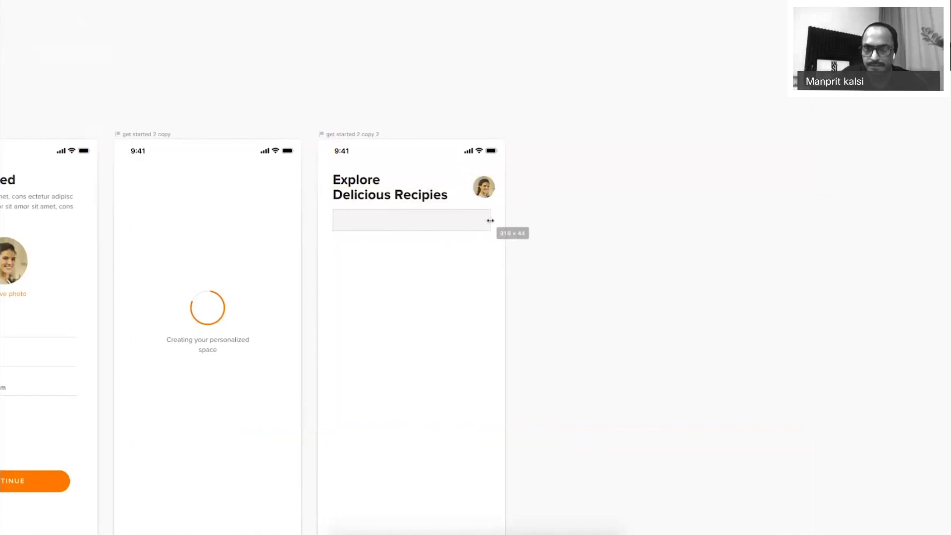
key("super+period")
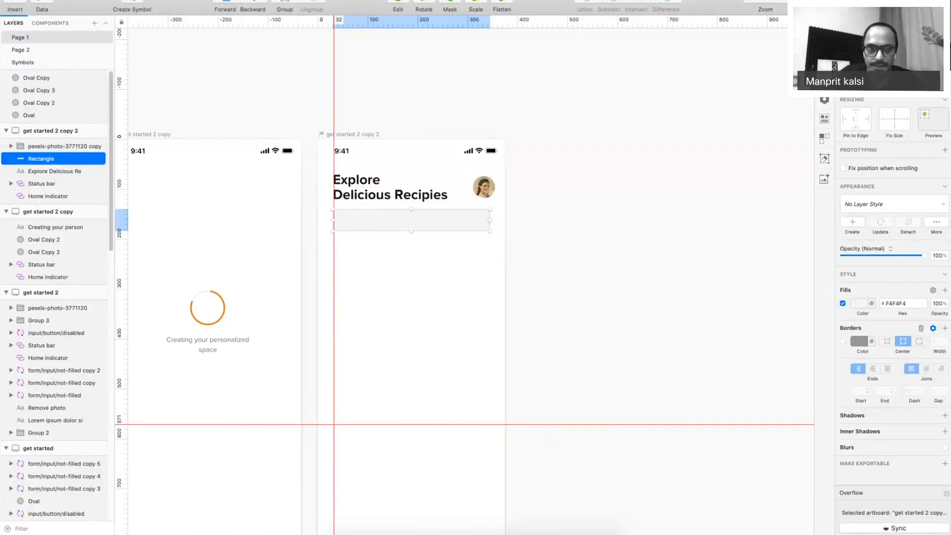
key("super+period")
Copy the caption into the search bar as left-aligned 'Search' placeholder text, nudged right.
scroll(450, 350, "left", 5)
left_click(348, 313)
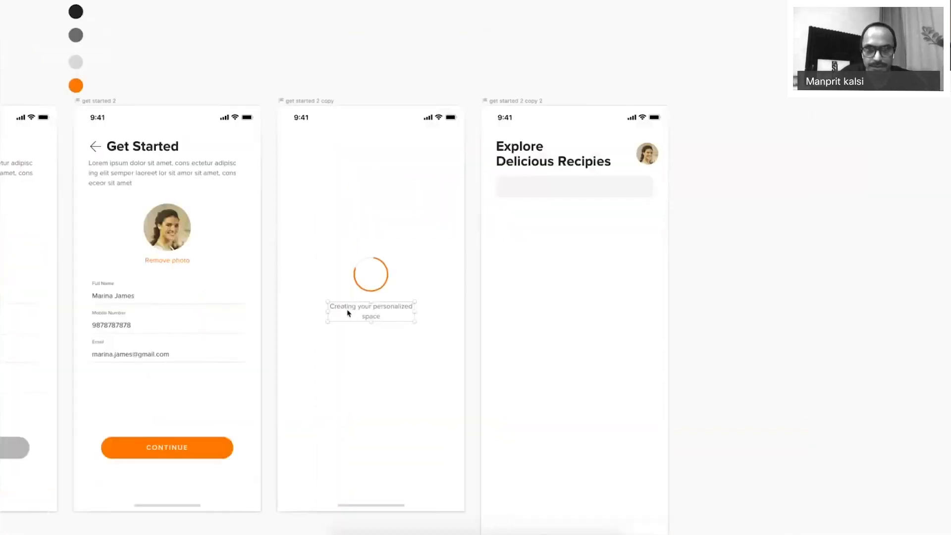
left_click_drag(348, 313, 554, 186)
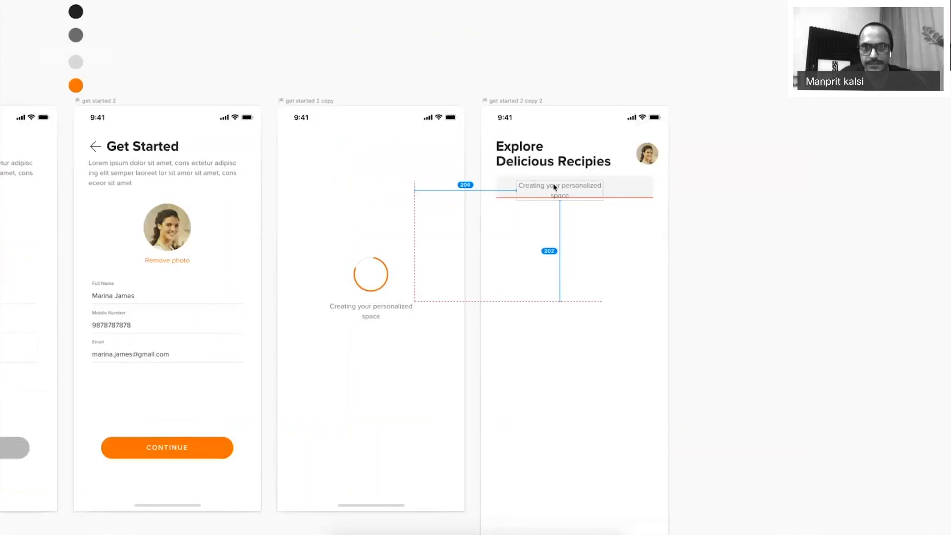
double_click(554, 186)
type("Search")
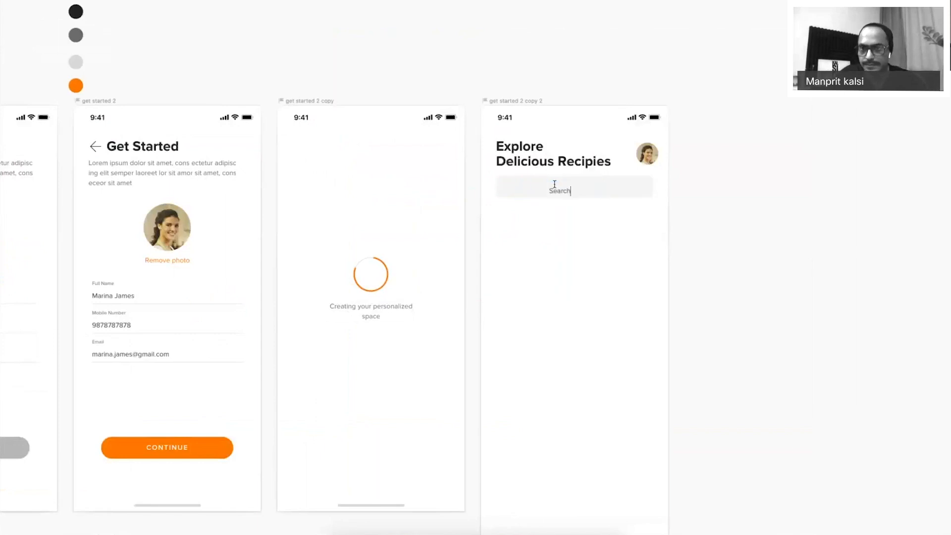
key("super+.")
left_click(870, 23)
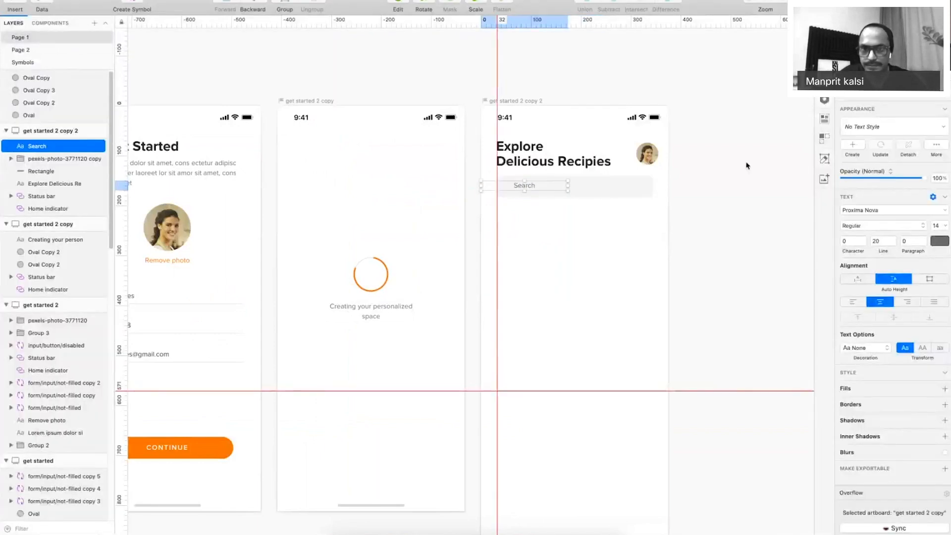
left_click(748, 163)
left_click(524, 189)
left_click(858, 349)
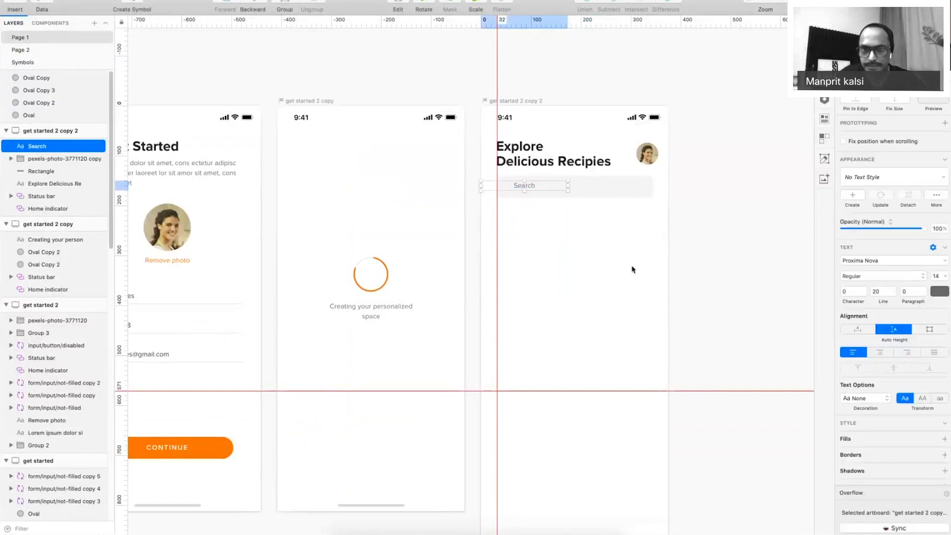
left_click_drag(501, 190, 547, 193)
key("super+.")
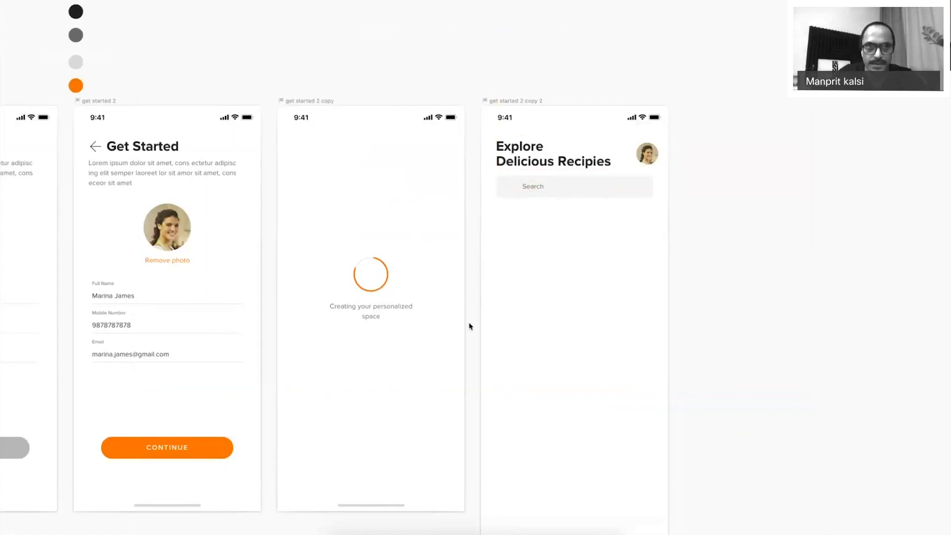
Search The Noun Project for 'search' icons in the browser.
key("super+Tab")
left_click(300, 1)
left_click(267, 280)
type("search")
key("Return")
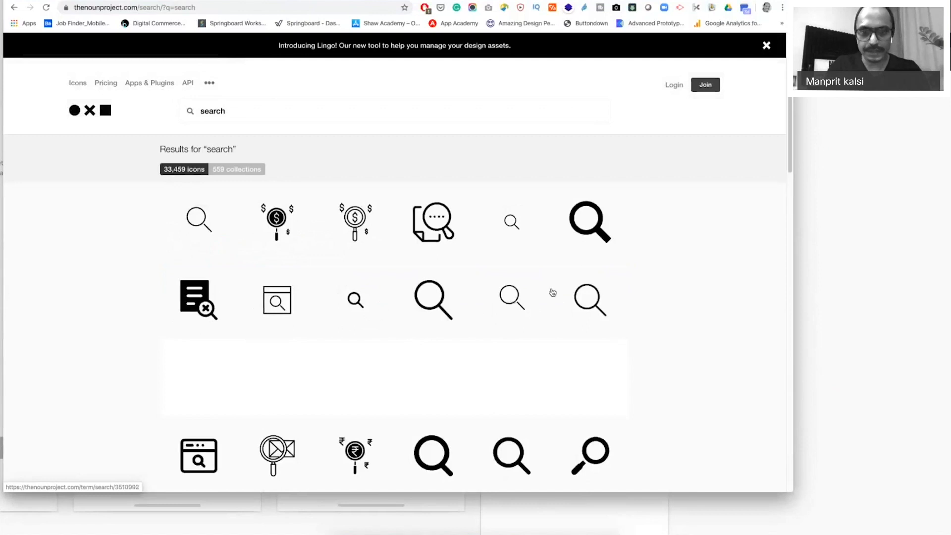
Open the detail panel of a thin magnifying-glass icon from the results grid.
left_click(534, 303)
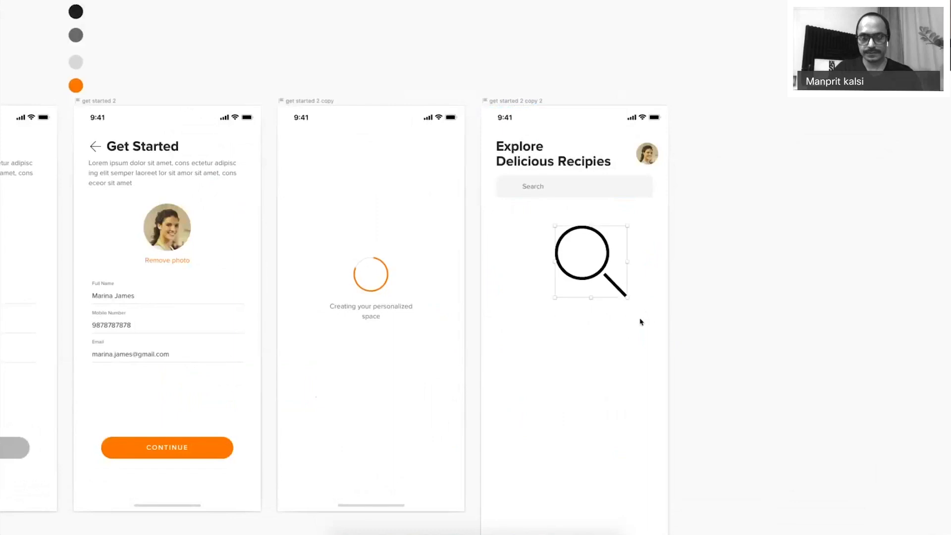
Shrink the magnifier icon to about 27×27 and seat it left of the Search text in the bar.
left_click_drag(627, 297, 570, 236)
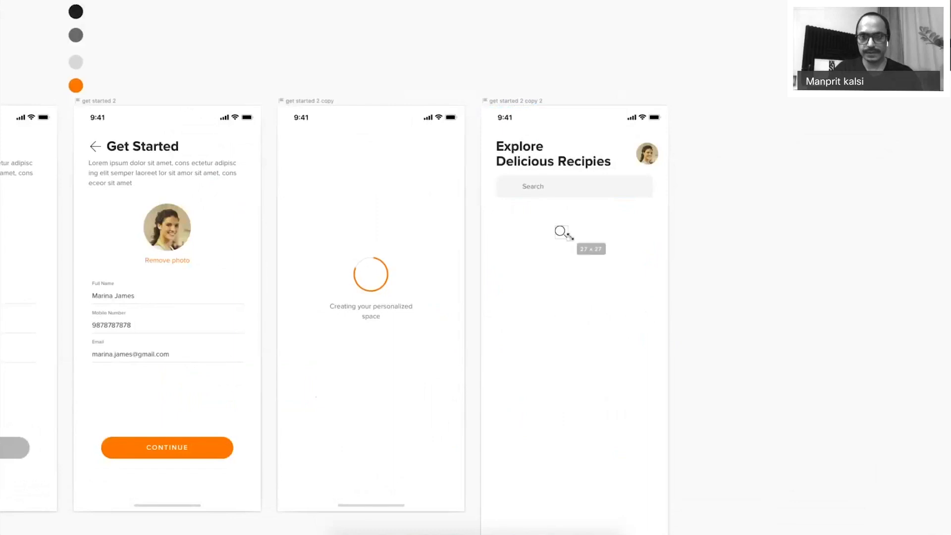
key("z")
left_click_drag(466, 141, 614, 274)
left_click_drag(581, 368, 368, 190)
left_click_drag(388, 237, 364, 231)
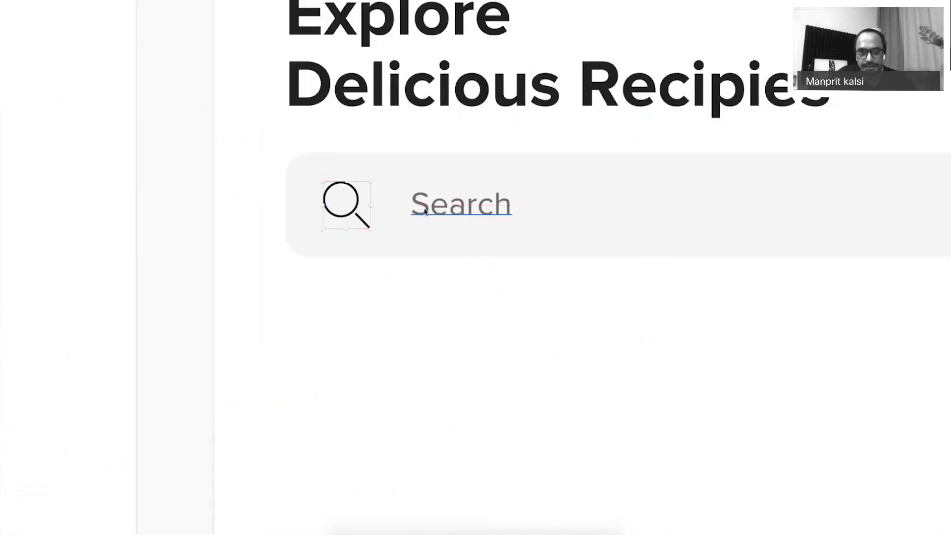
left_click_drag(424, 212, 409, 212)
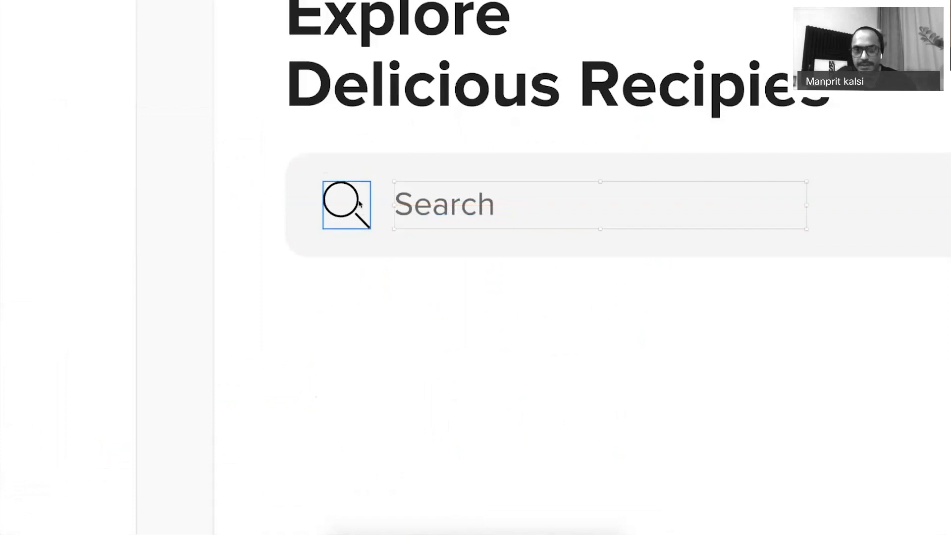
key("super+0")
left_click_drag(556, 277, 552, 233)
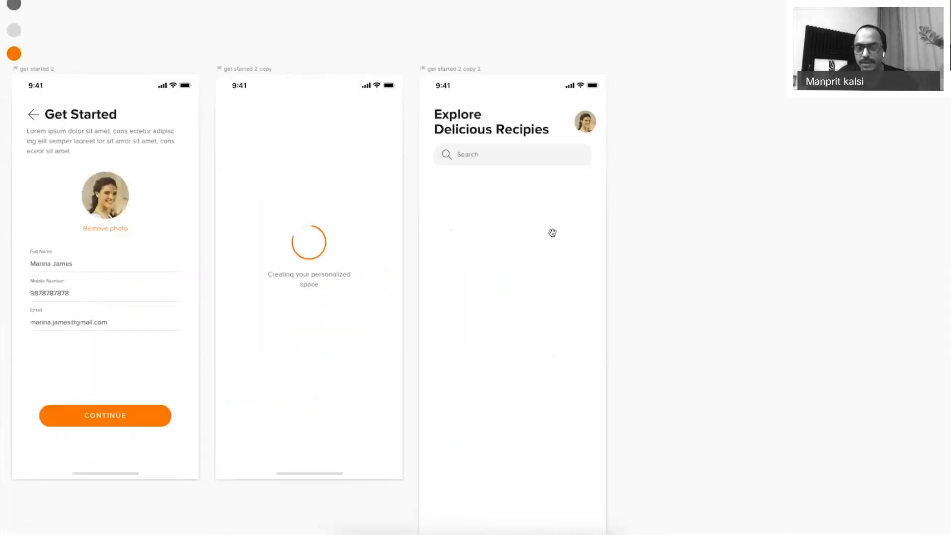
Duplicate the title below the search bar, retype it 'Explore' and set it to 18 pt.
left_click(466, 131)
left_click_drag(448, 131, 451, 192)
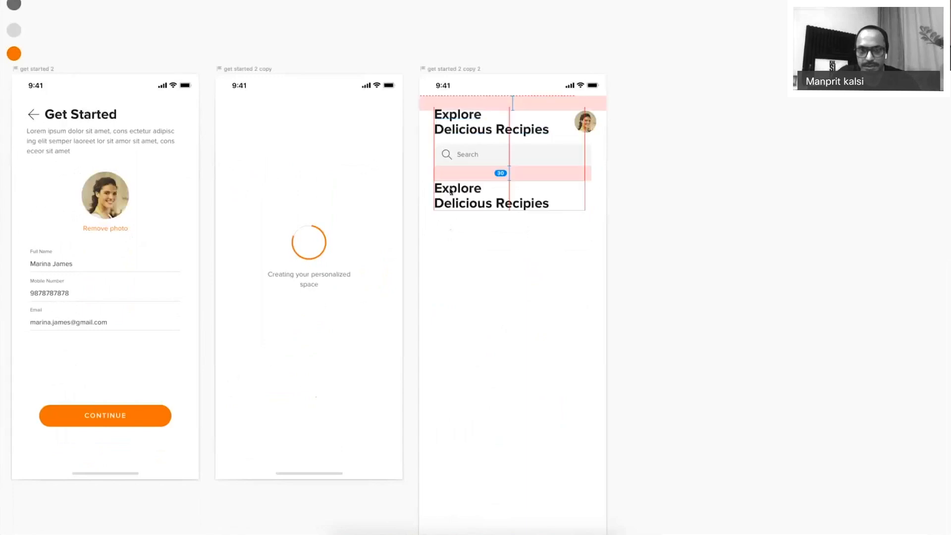
double_click(450, 191)
type("Explore")
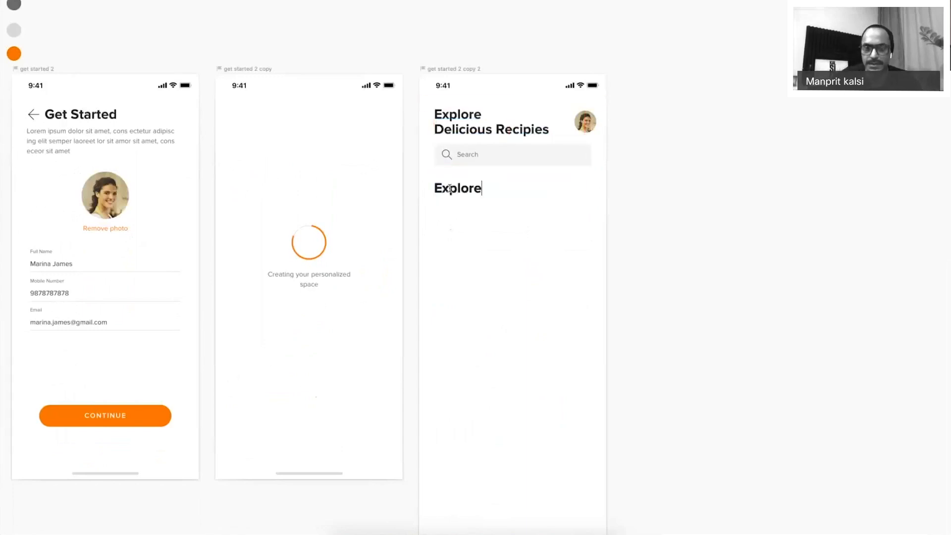
double_click(449, 189)
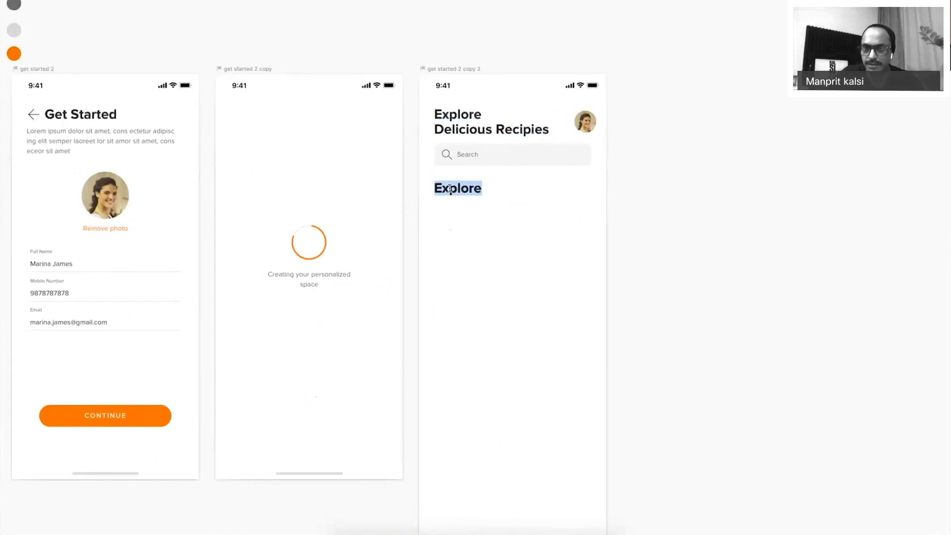
key("super+period")
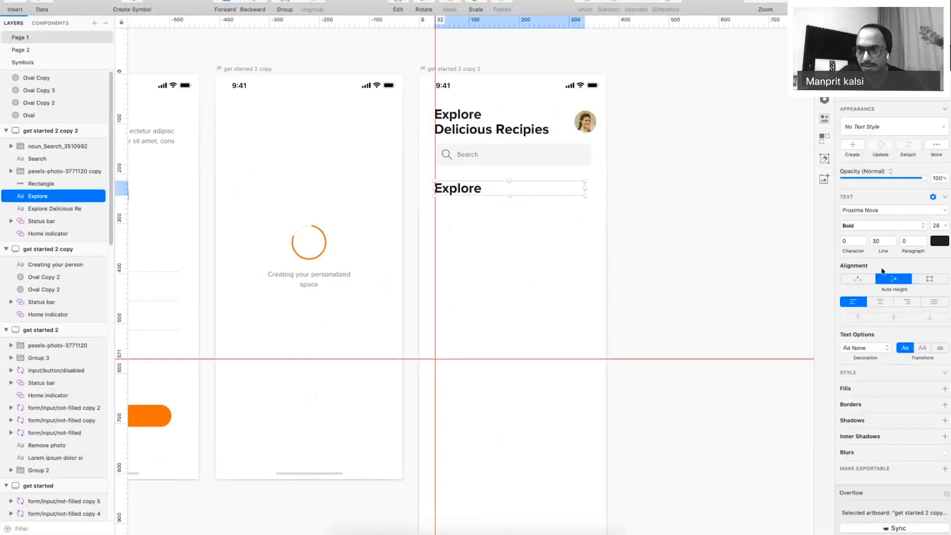
left_click(938, 223)
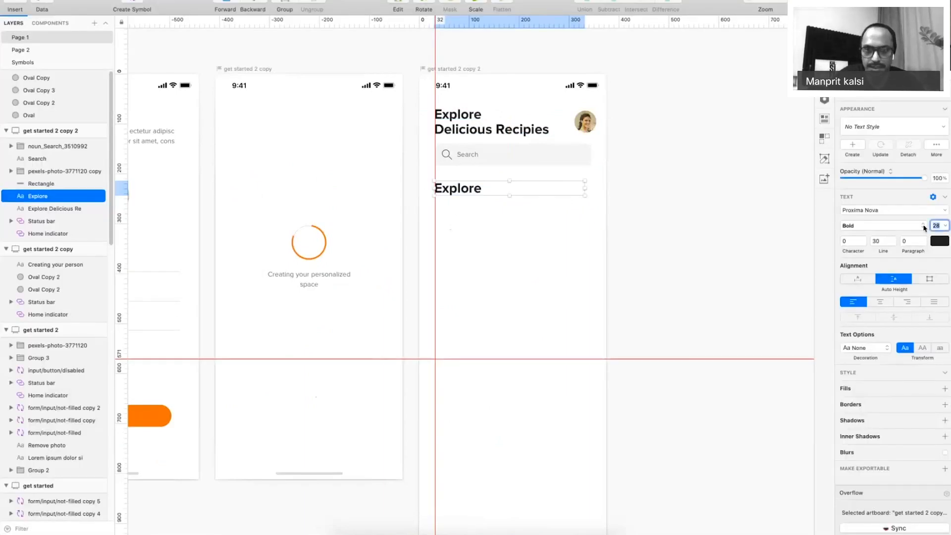
type("18")
key("Tab")
left_click(537, 201)
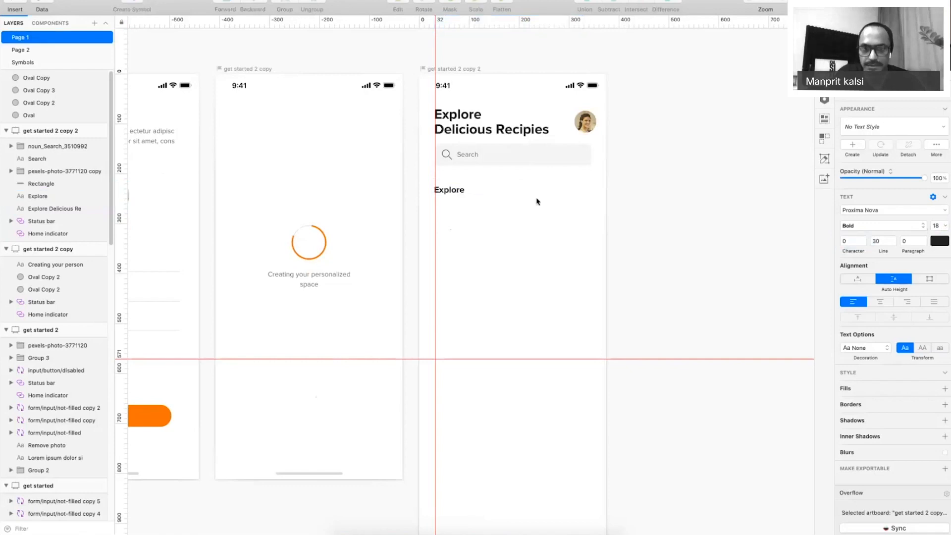
Add 'Collection' and 'Pro' tab labels as copies to the right of Explore.
left_click_drag(451, 193, 506, 193)
double_click(504, 191)
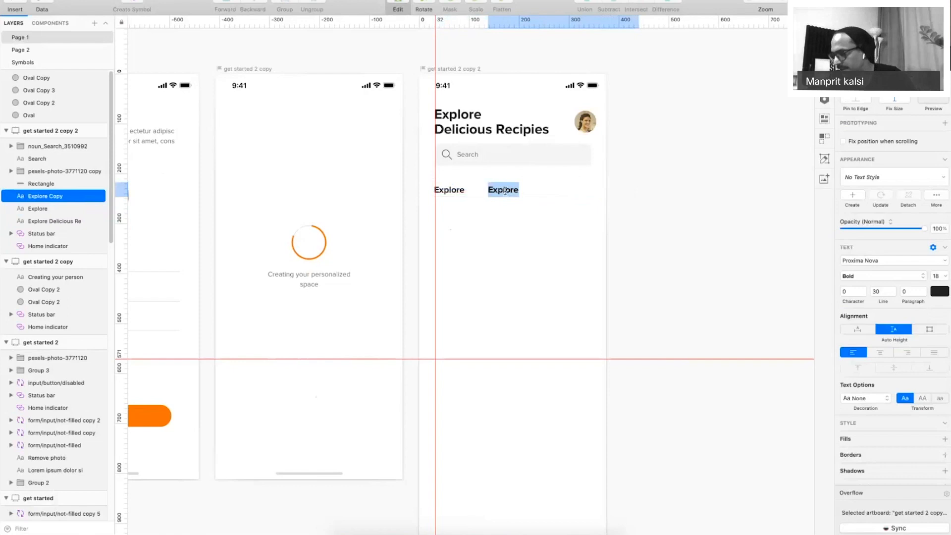
type("Collection")
key("Escape")
left_click(493, 194)
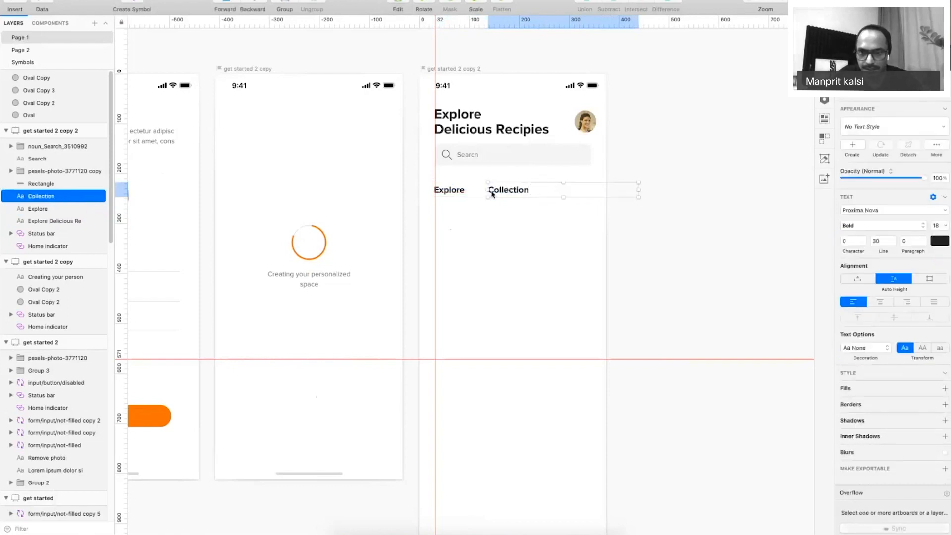
left_click_drag(493, 194, 565, 195)
double_click(566, 192)
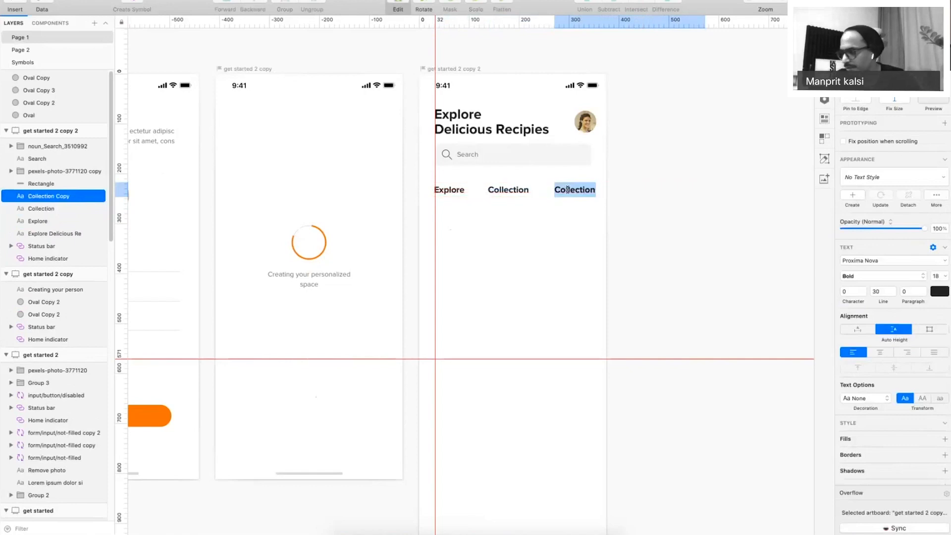
type("Pro")
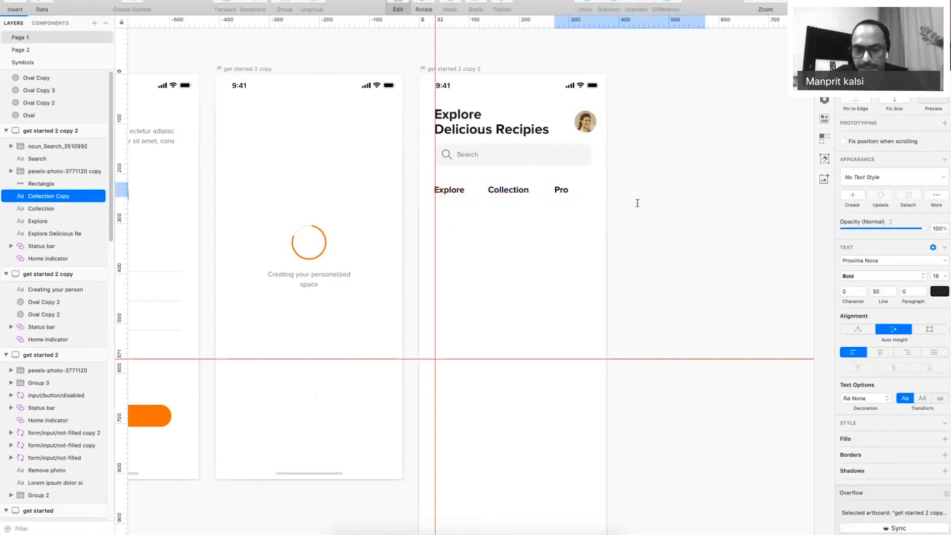
key("super+period")
left_click(516, 190)
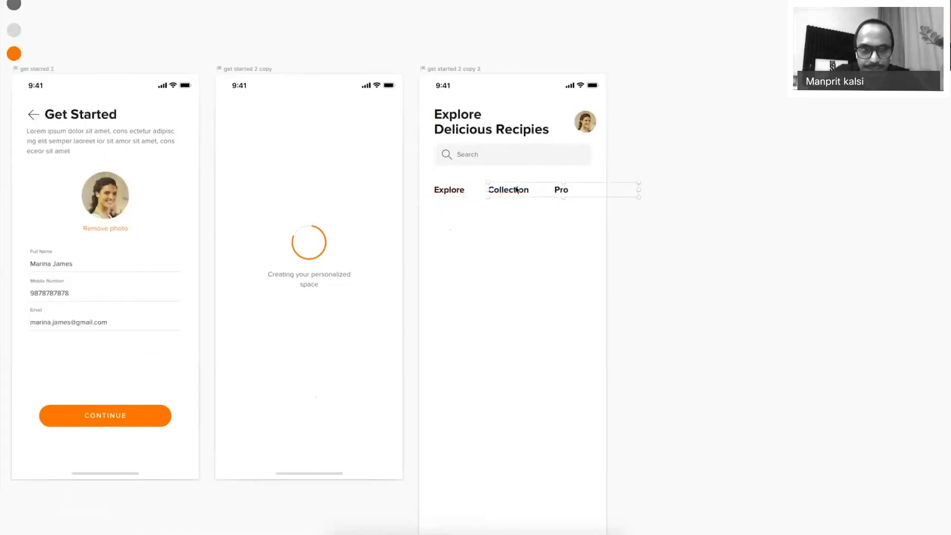
key("Escape")
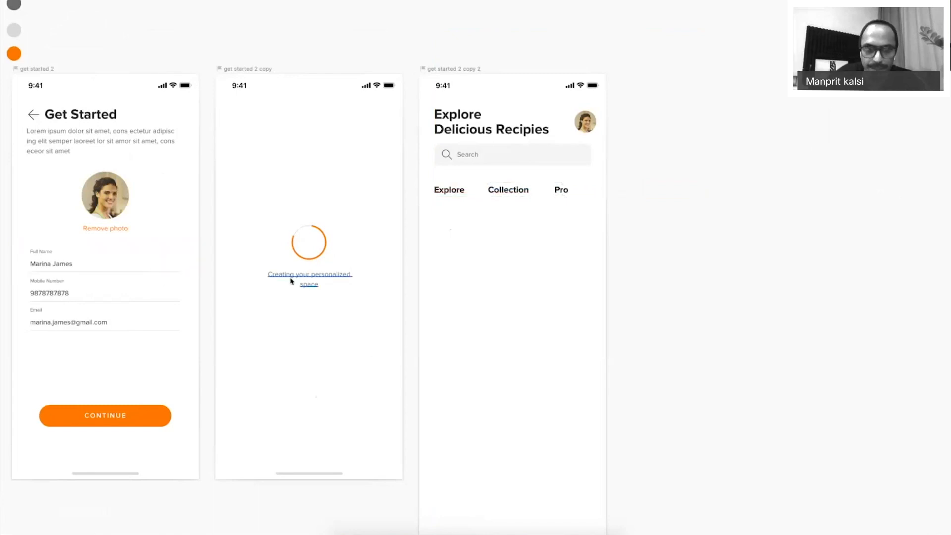
key("super+period")
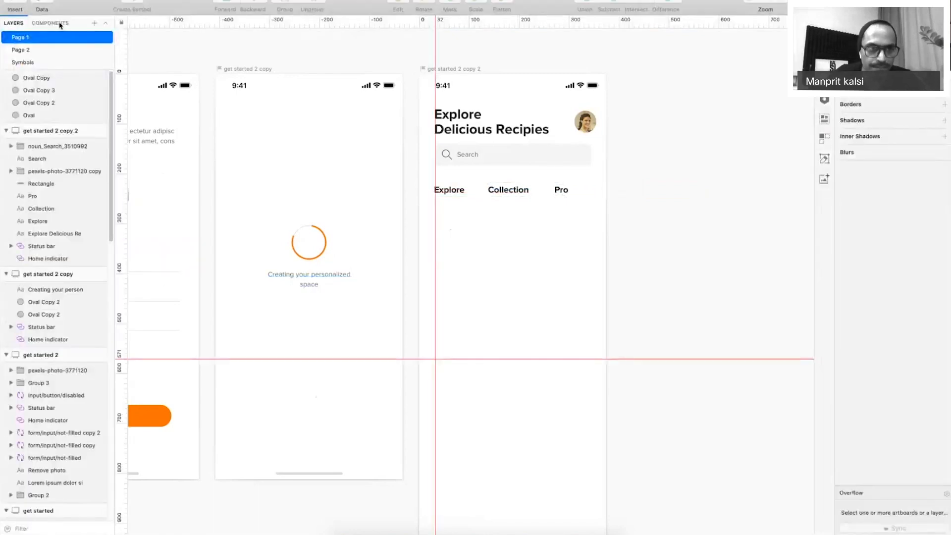
Draw a divider line under the Explore, Collection and Pro tabs, centred across the screen.
left_click(12, 4)
mouse_move(50, 15)
left_click(141, 45)
key("l")
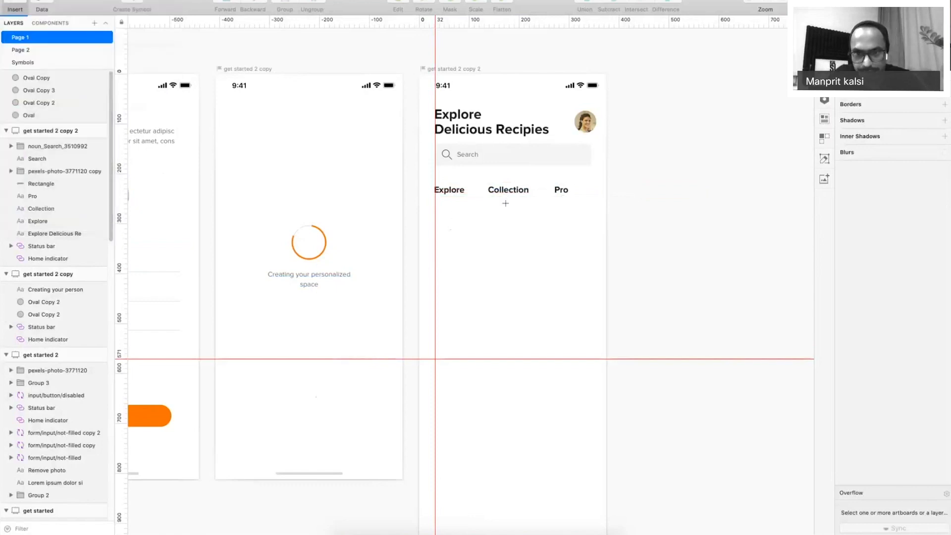
left_click_drag(468, 204, 591, 203)
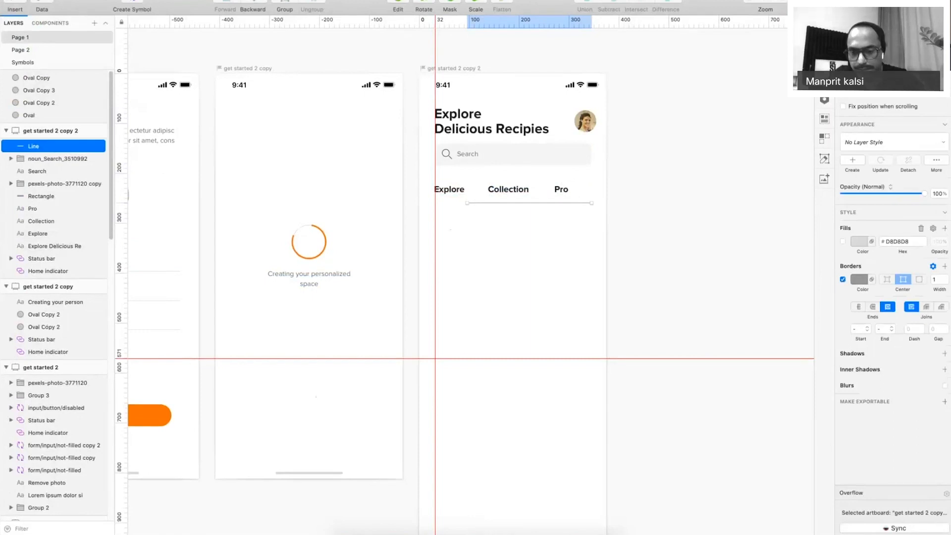
key("Return")
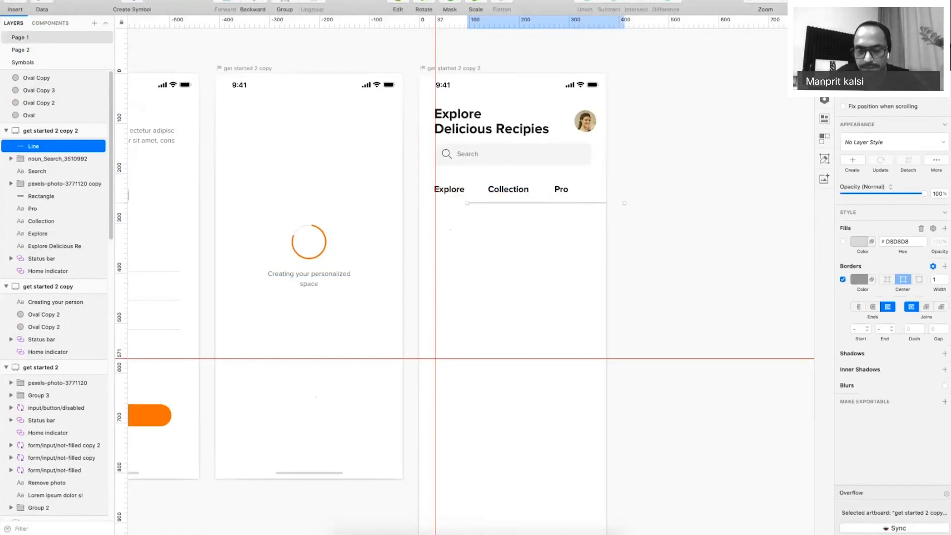
left_click(886, 23)
key("super+period")
key("z")
left_click_drag(386, 125, 697, 313)
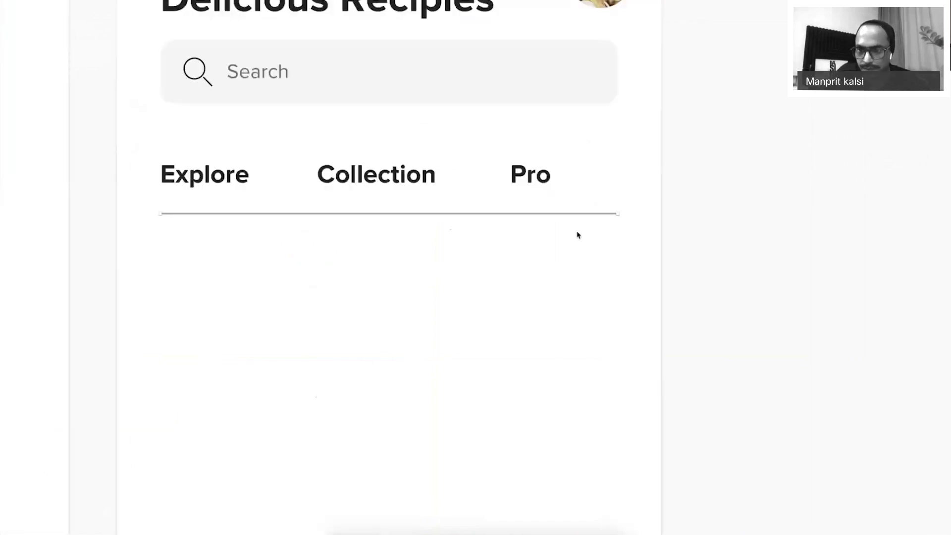
key("super+period")
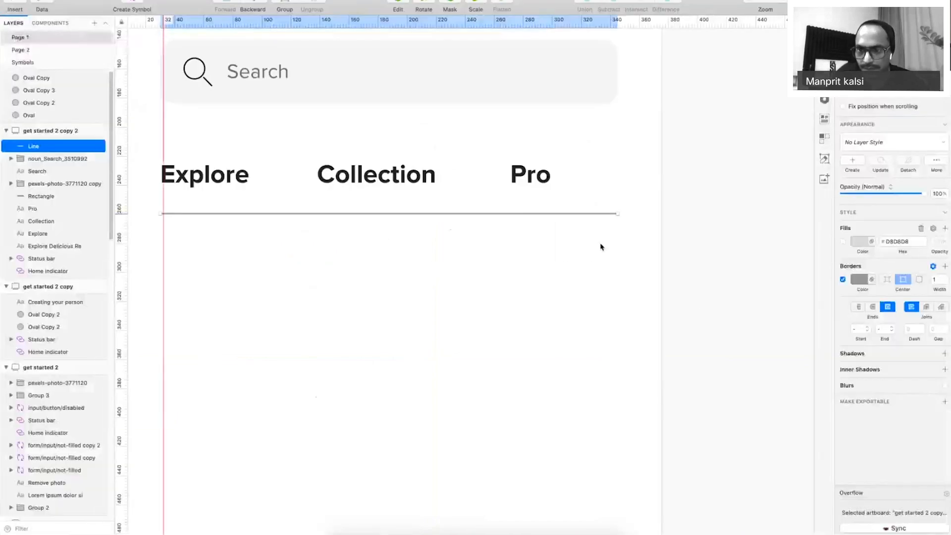
Duplicate the line and shorten the copy to underline only the Explore tab.
left_click(858, 281)
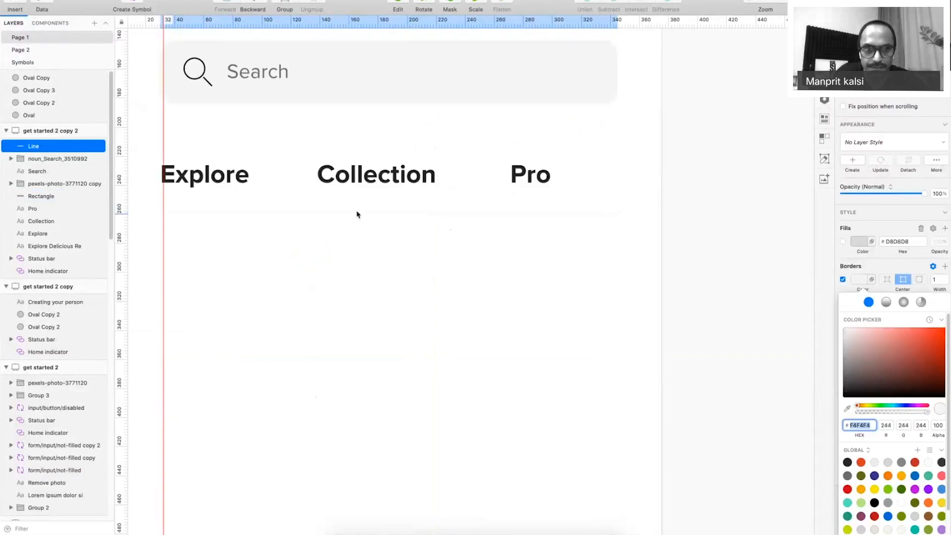
key("alt")
left_click_drag(356, 210, 356, 210)
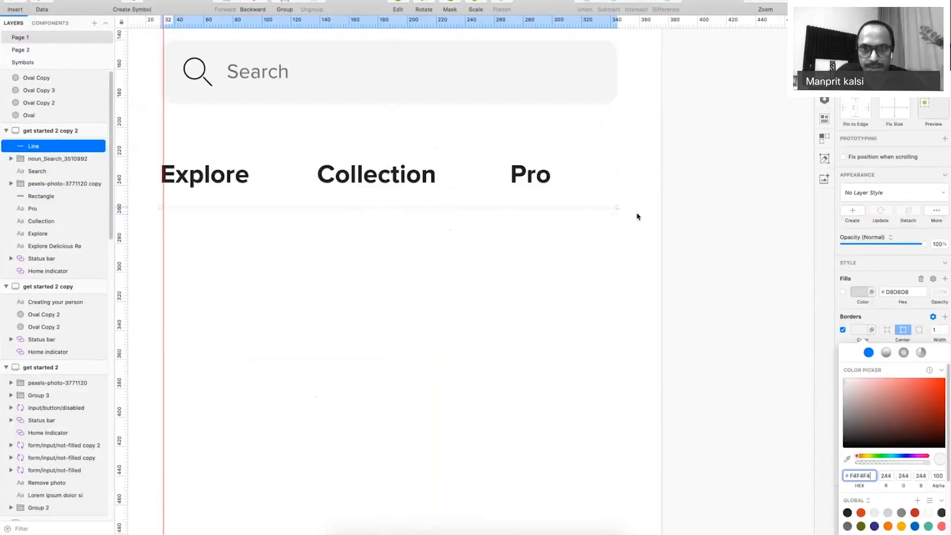
left_click_drag(618, 207, 273, 207)
key("super+z")
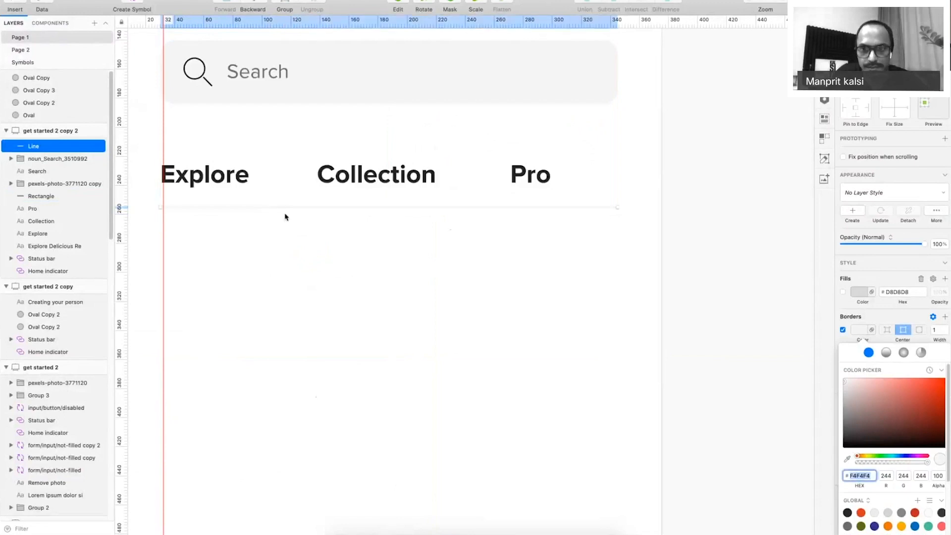
left_click(581, 208)
key("super+d")
left_click_drag(618, 208, 286, 208)
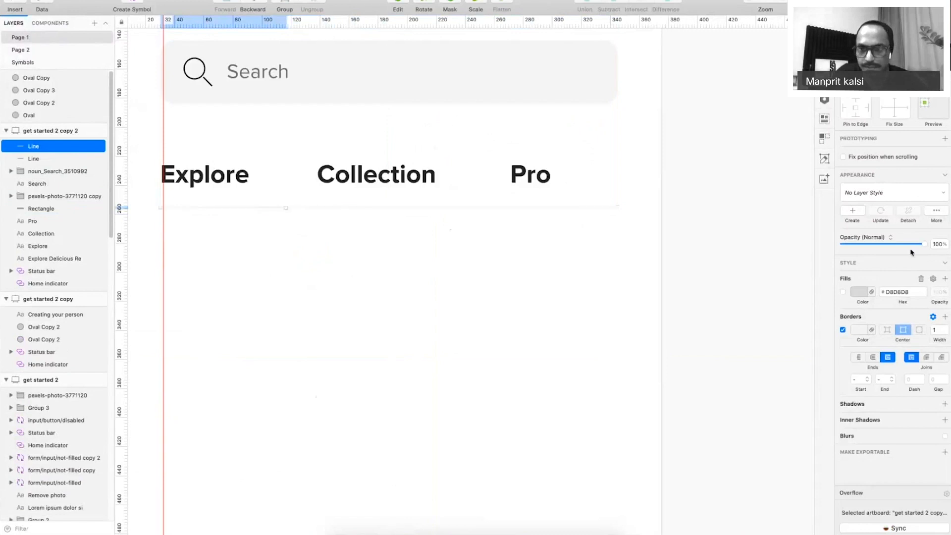
key("super+0")
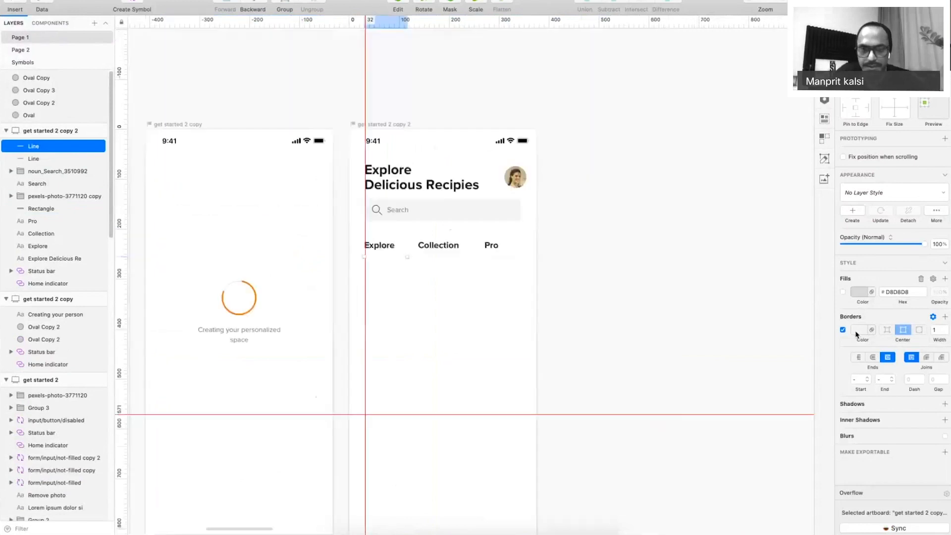
Colour the underline with the loader ring's orange and set its border width to 2.
left_click(858, 330)
key("ctrl+c")
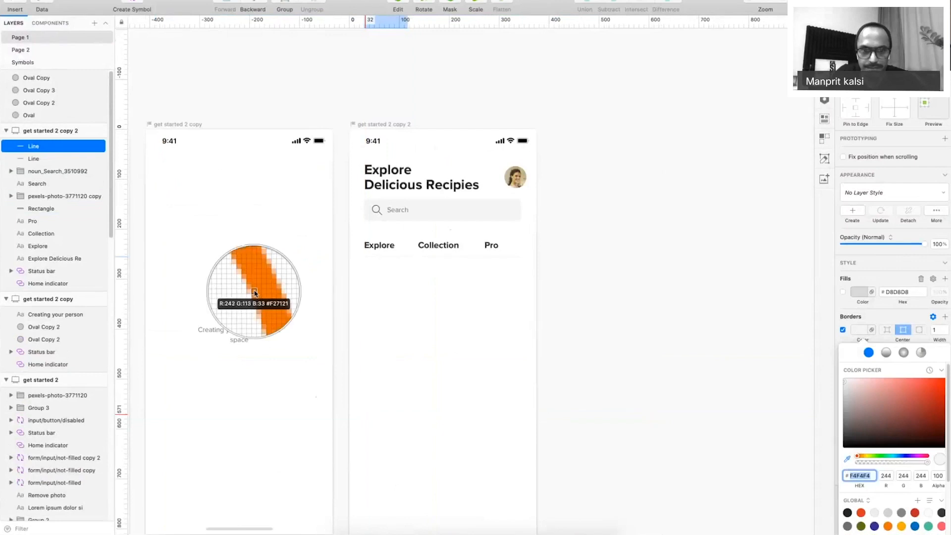
left_click(255, 298)
left_click(945, 327)
left_click(705, 295)
key("super+period")
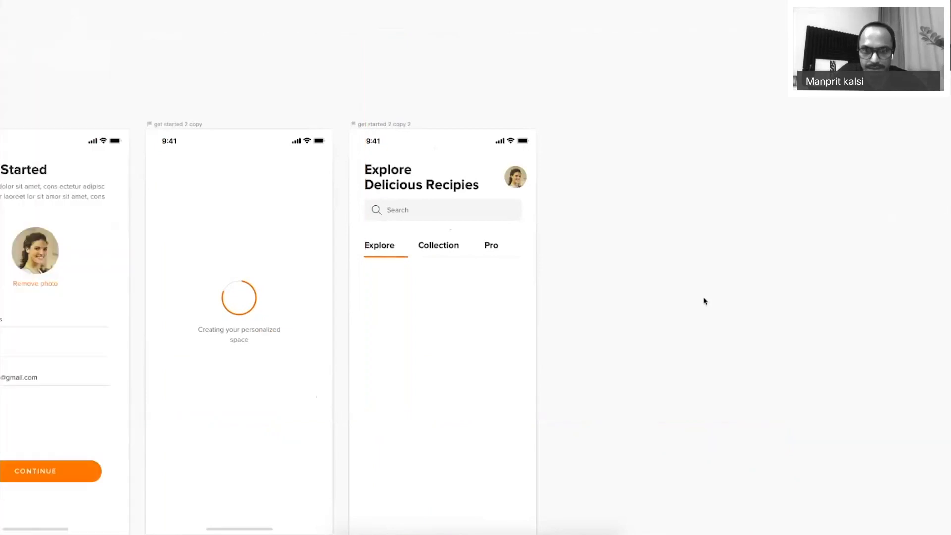
Colour the Collection and Pro labels light grey D8D8D8 using the eyedropper.
left_click(491, 246)
left_click(436, 248, "shift")
key("super+period")
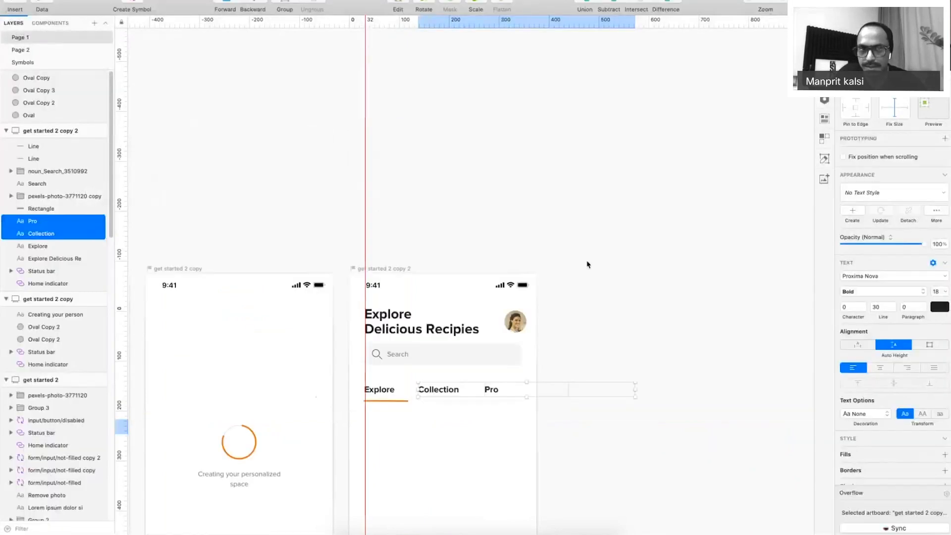
scroll(587, 264, "up", 3)
key("super+minus")
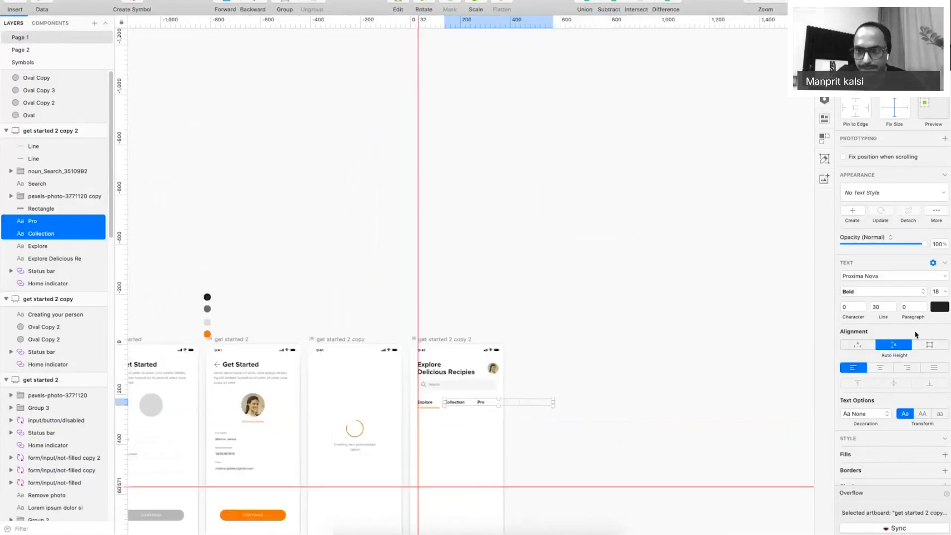
left_click(944, 310)
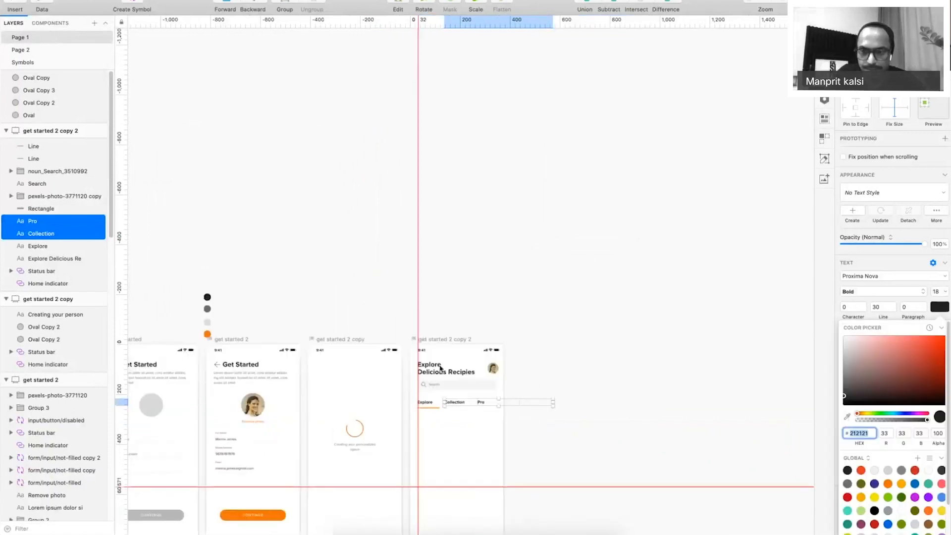
left_click(845, 417)
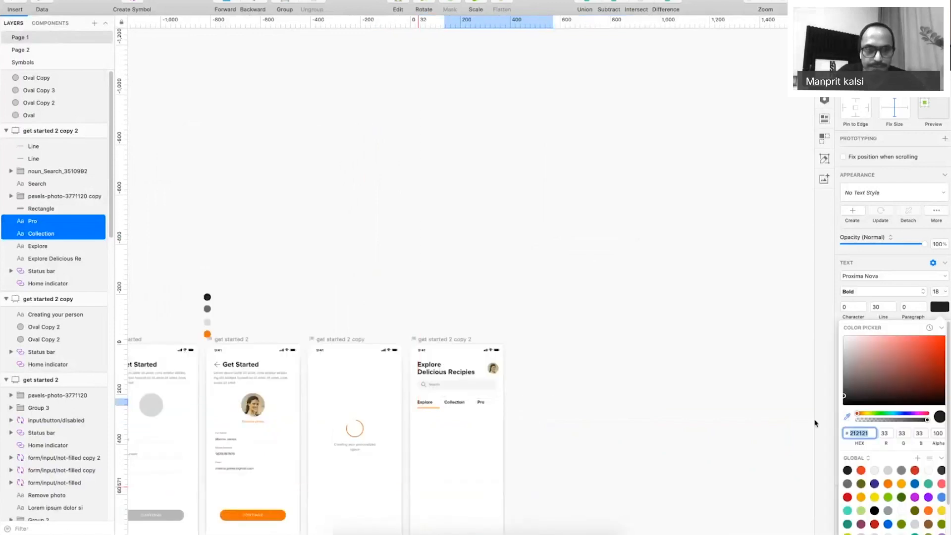
left_click(207, 309)
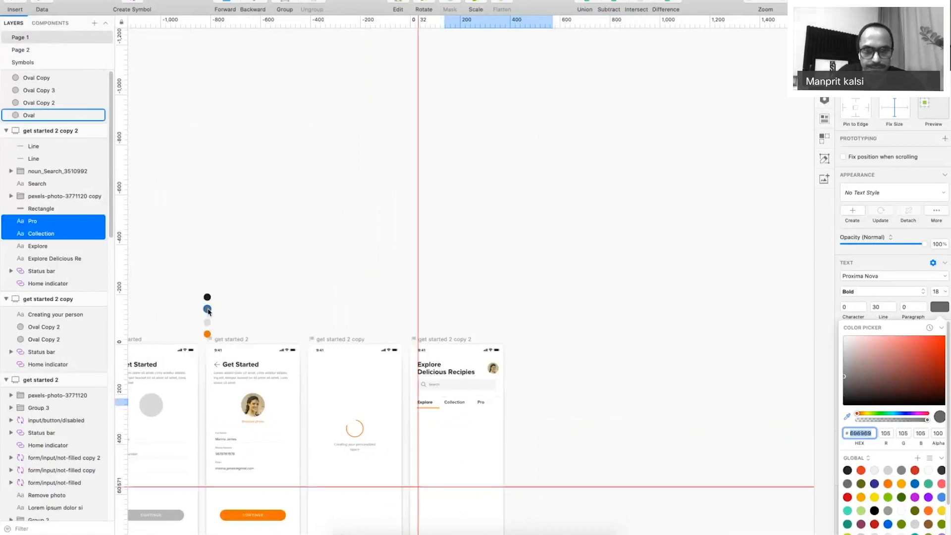
left_click(847, 417)
left_click(157, 407)
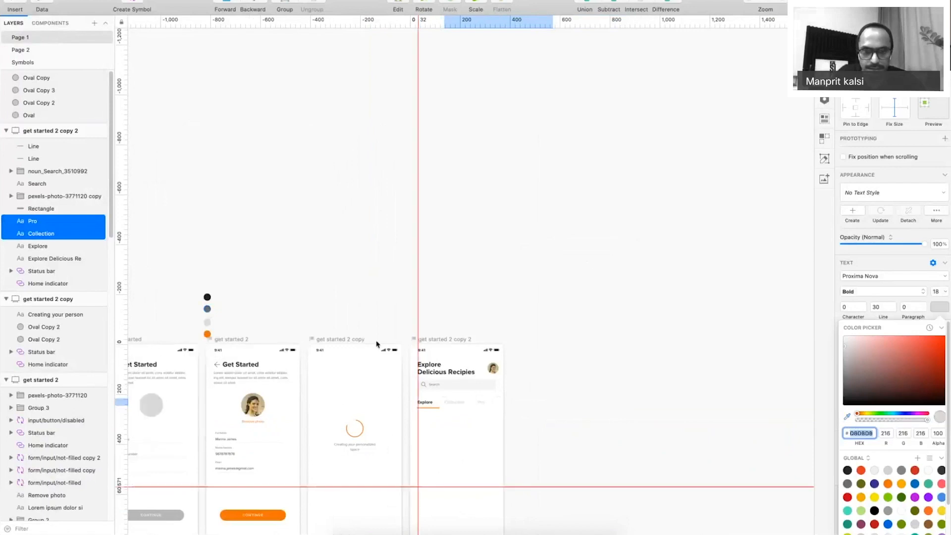
Nudge the whole tab bar slightly lower under the search bar.
key("Escape")
scroll(460, 442, "up", 6)
key("super+period")
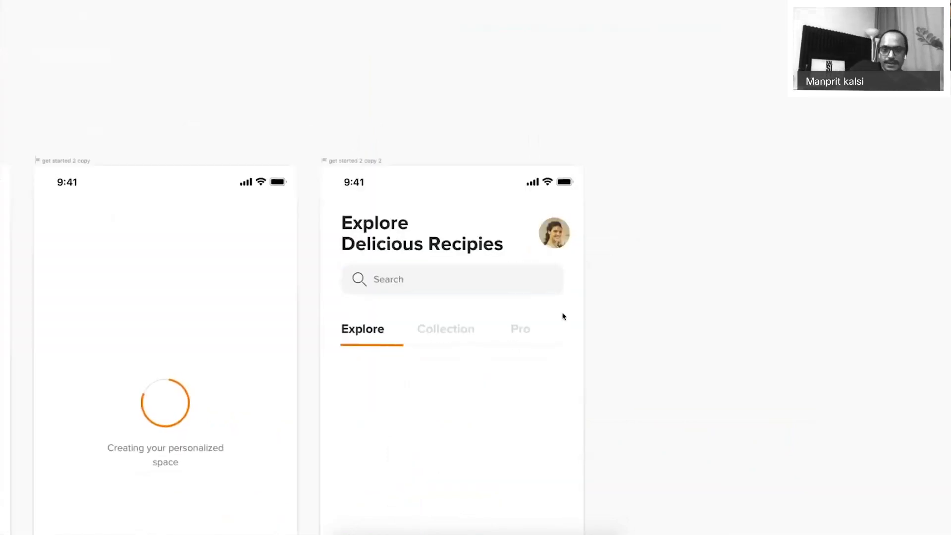
left_click_drag(589, 309, 348, 365)
key("shift+Up")
key("shift+Up")
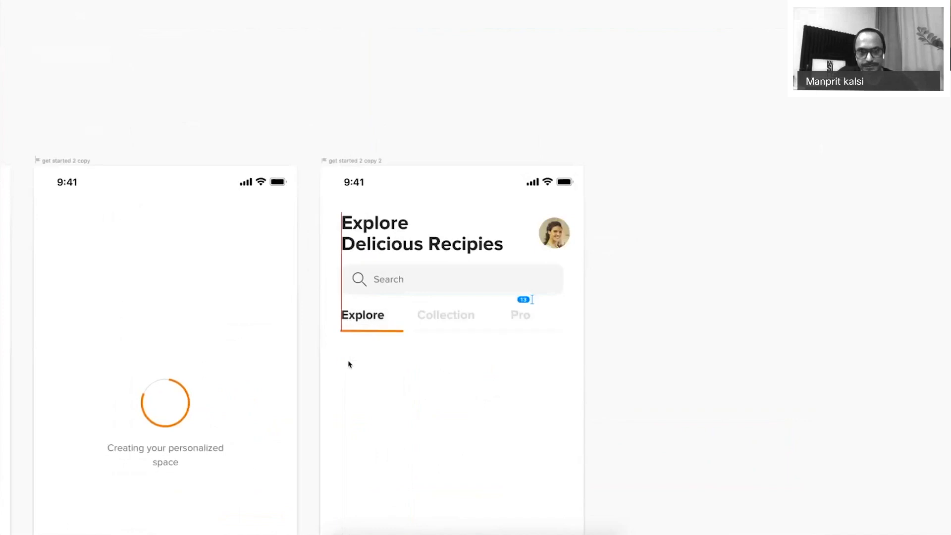
key("shift+Up")
key("shift+Up")
key("shift+Down")
key("shift+Down")
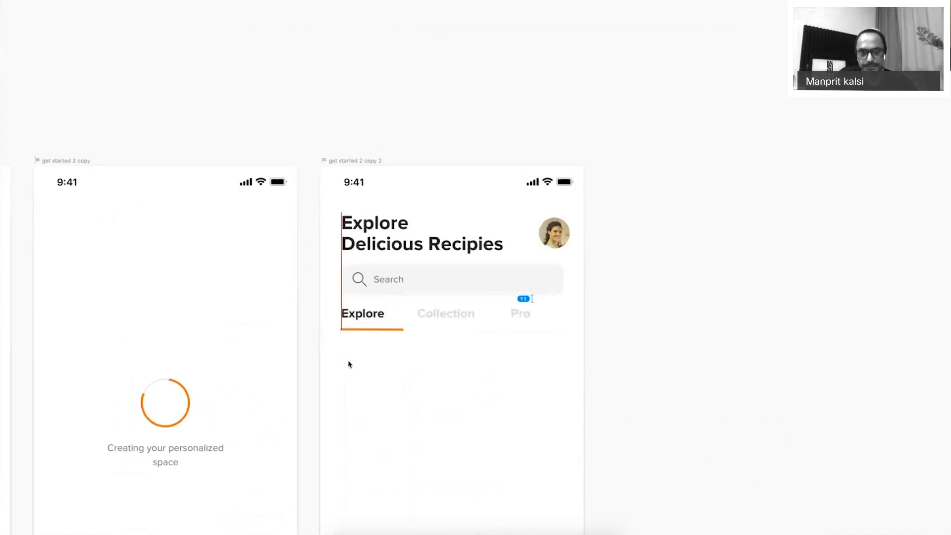
key("shift+Down")
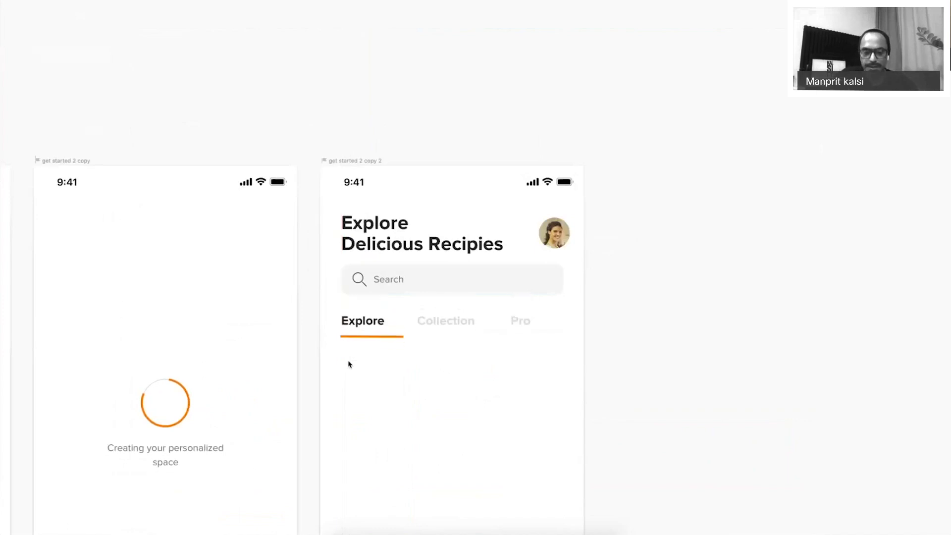
key("Escape")
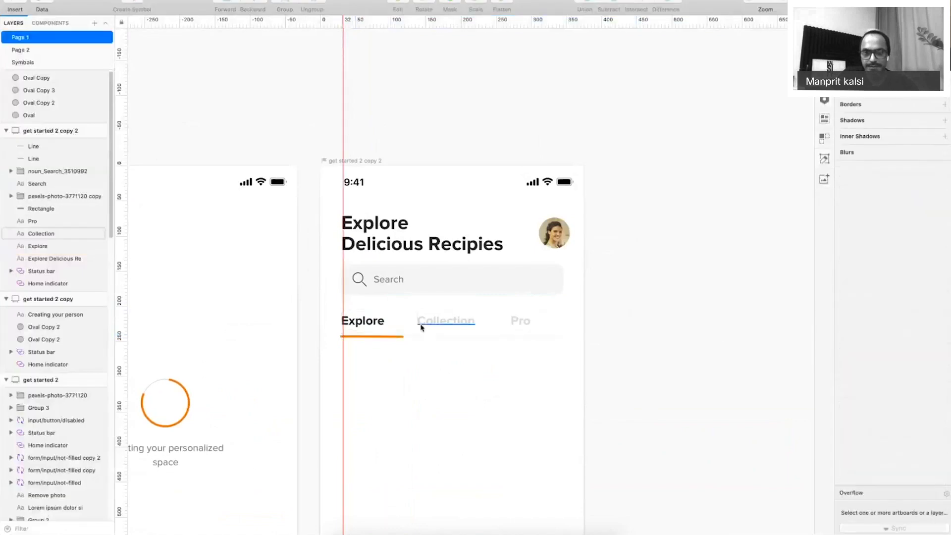
Reduce the Collection and Pro labels from 18 to 16 pt.
left_click(422, 327)
left_click(520, 322, "shift")
scroll(925, 298, "up", 1)
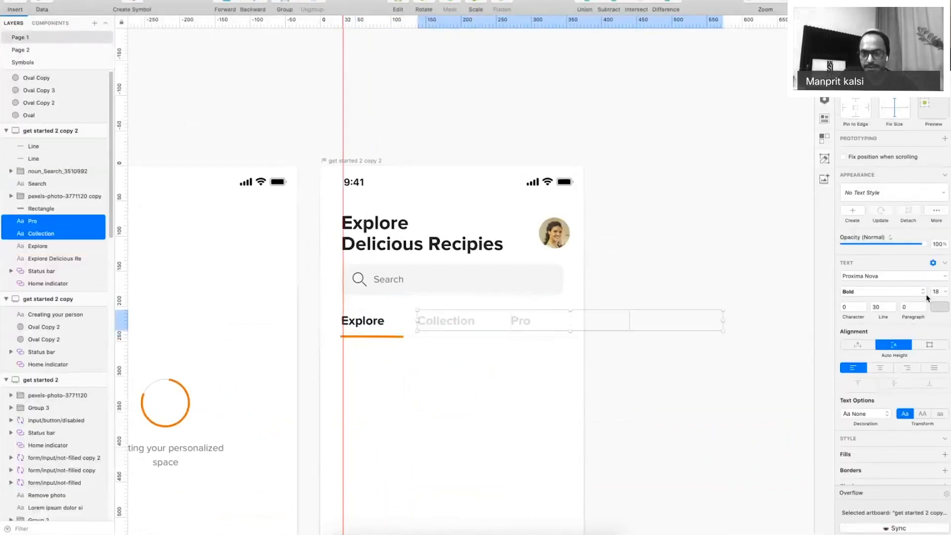
left_click(941, 291)
type("16")
key("Return")
left_click(436, 354)
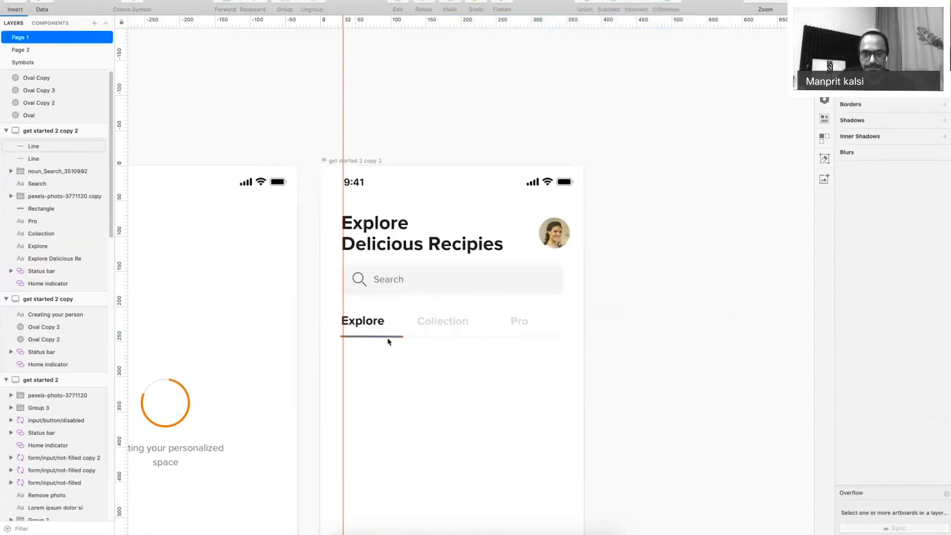
left_click(388, 338)
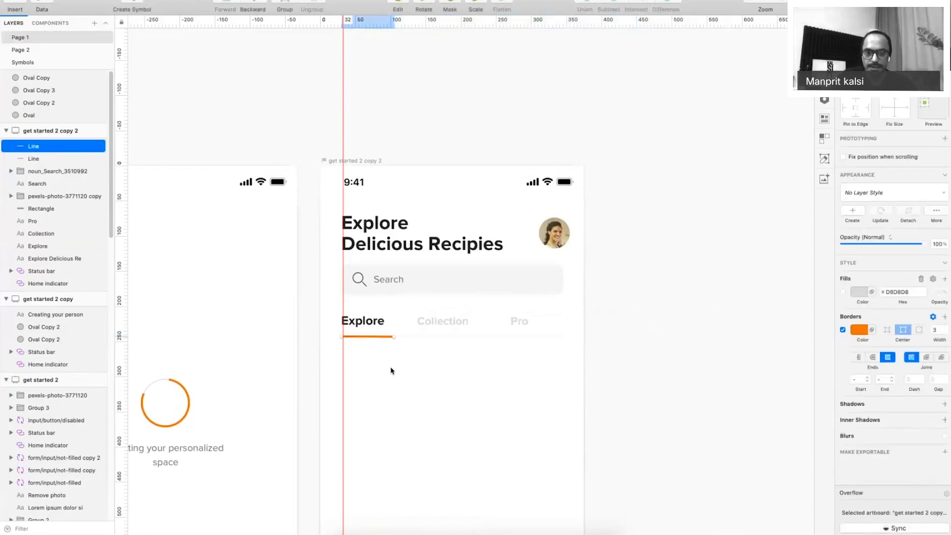
key("super+period")
Copy the search bar below the tabs and narrow it into a card-sized grey rectangle.
left_click_drag(449, 398, 444, 346)
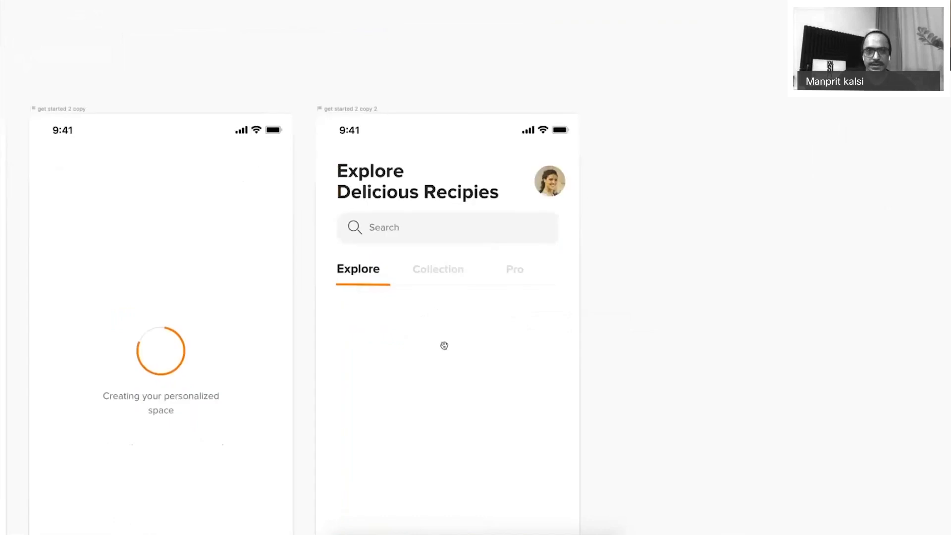
mouse_move(540, 223)
left_mouse_down()
mouse_move(533, 335)
mouse_move(529, 308)
left_mouse_up()
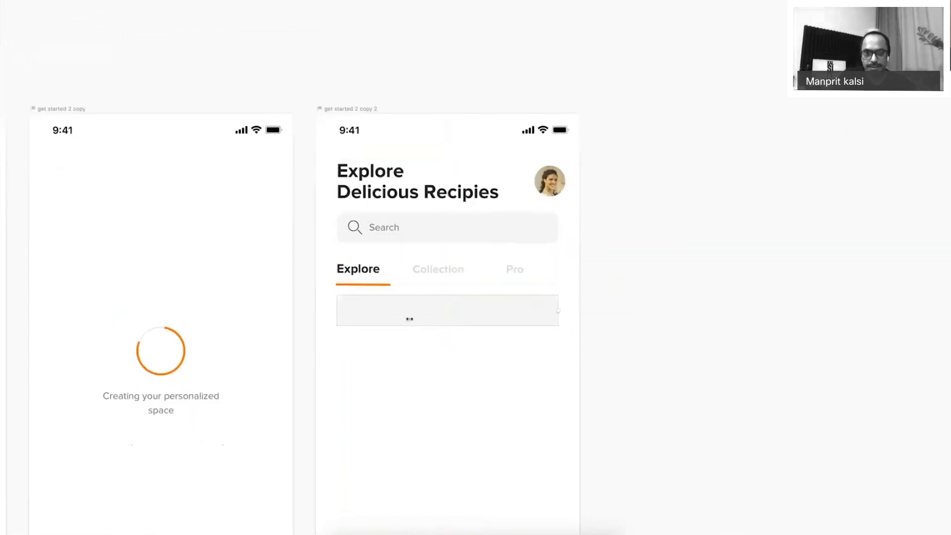
left_click_drag(409, 319, 385, 392)
left_click(379, 400)
left_click(387, 306)
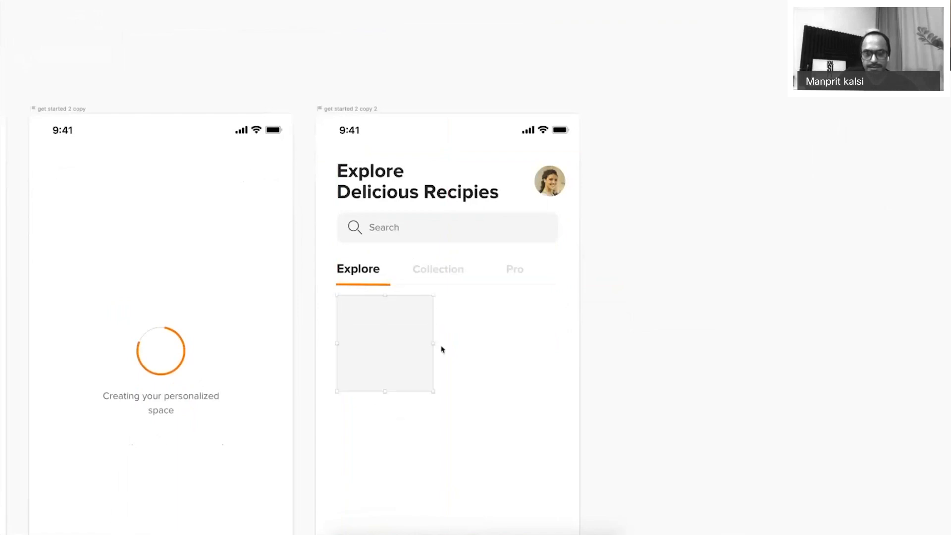
left_click_drag(433, 343, 485, 333)
left_click(449, 344)
Duplicate the card into a row of three and make all three 130 high.
key("ctrl+d")
scroll(484, 333, "down", 3)
left_click(456, 361)
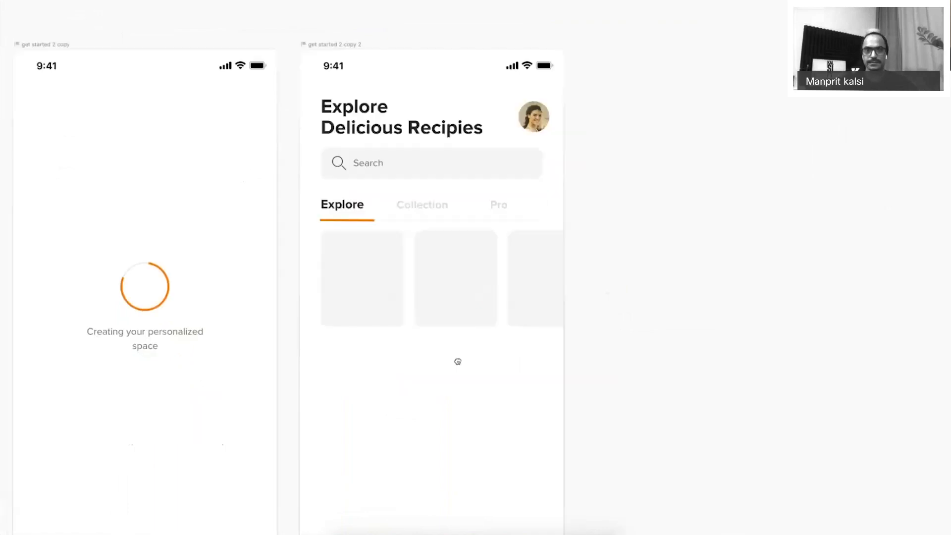
scroll(418, 360, "down", 1)
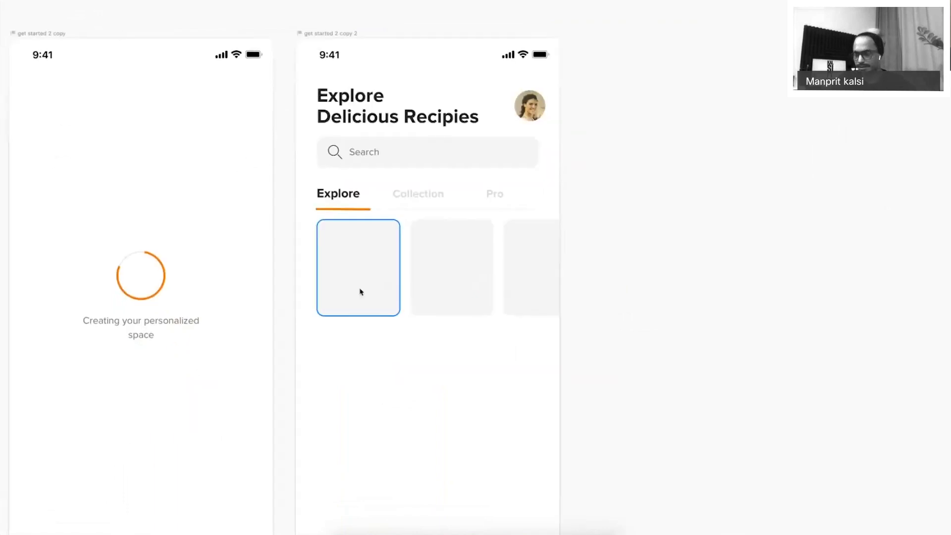
left_click(386, 280)
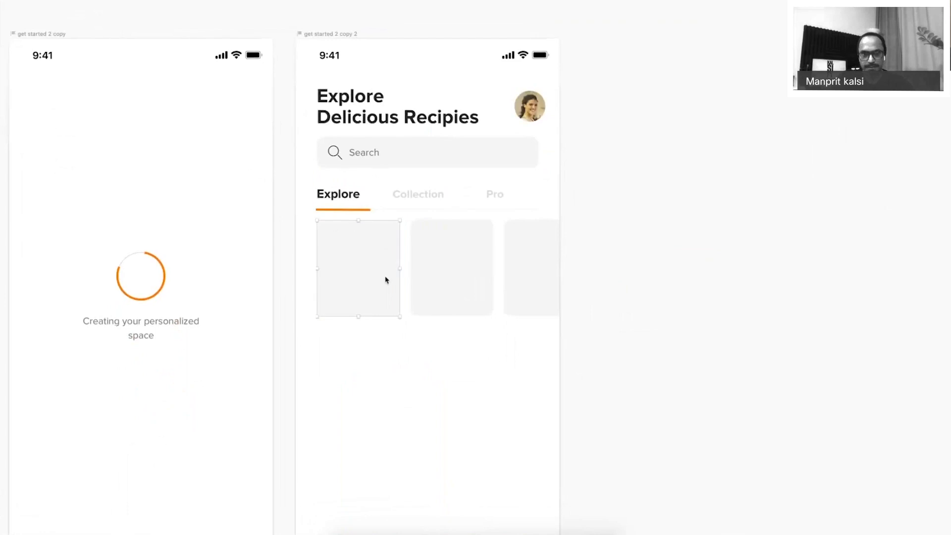
left_click(451, 287, "shift")
left_click(518, 293, "shift")
left_click_drag(452, 317, 452, 312)
key("super+period")
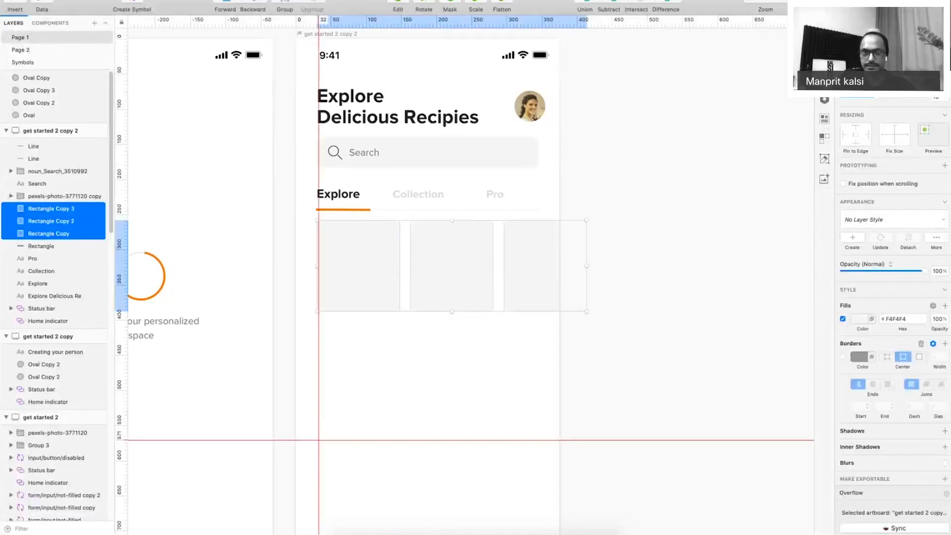
left_click(681, 246)
key("super+period")
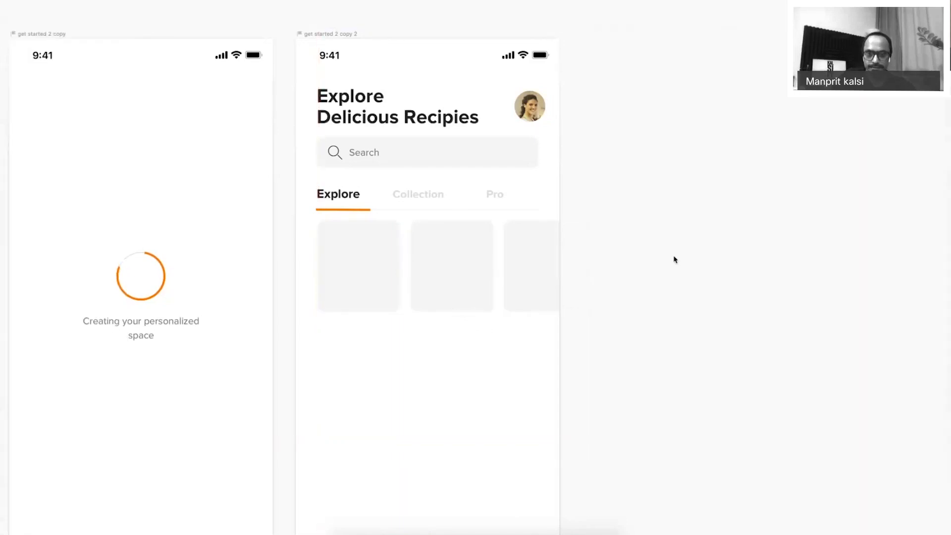
Place a copy of the Collection label below the cards to serve as the recipe title.
left_click_drag(358, 335, 336, 327)
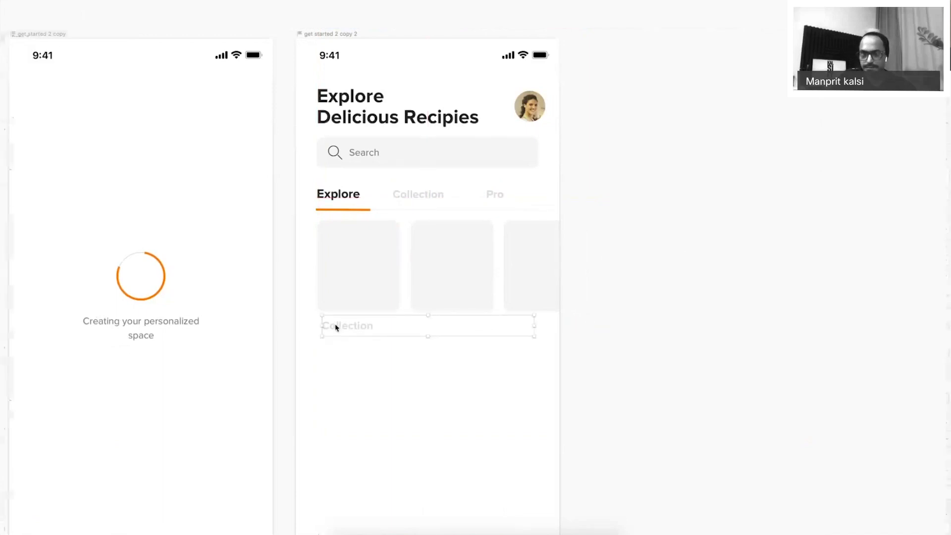
key("super+period")
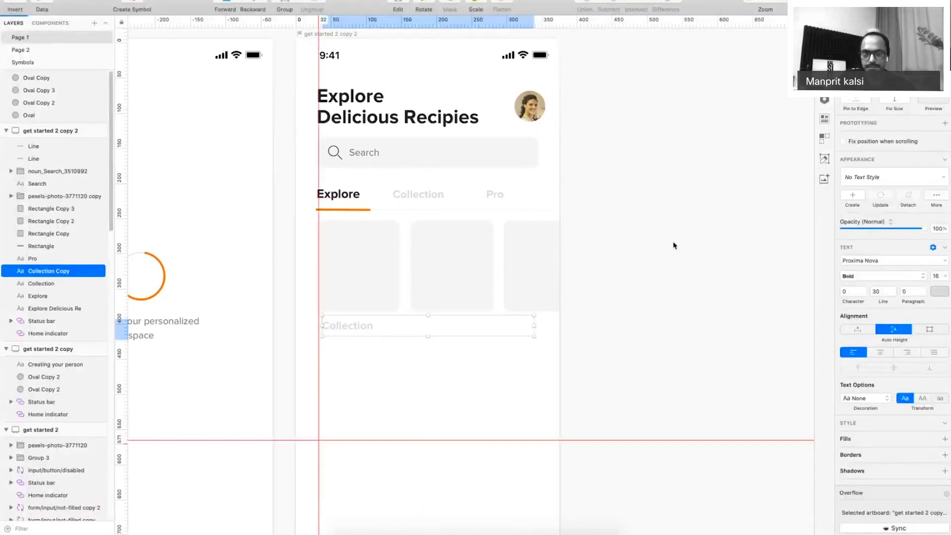
scroll(674, 246, "up", 5)
scroll(686, 244, "down", 3)
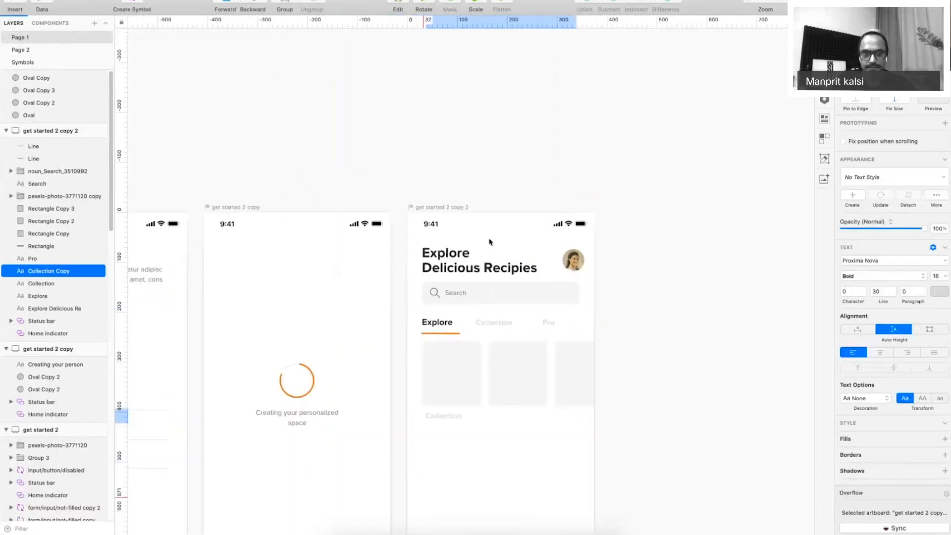
scroll(489, 242, "left", 5)
left_click(242, 184)
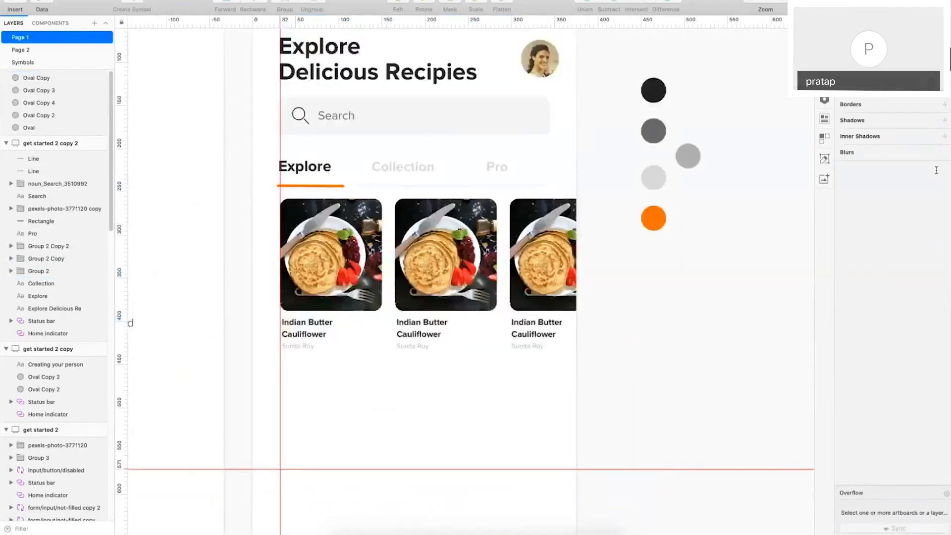
Zoom out and present the onboarding and Explore screens full-screen with panels hidden.
left_click(688, 0)
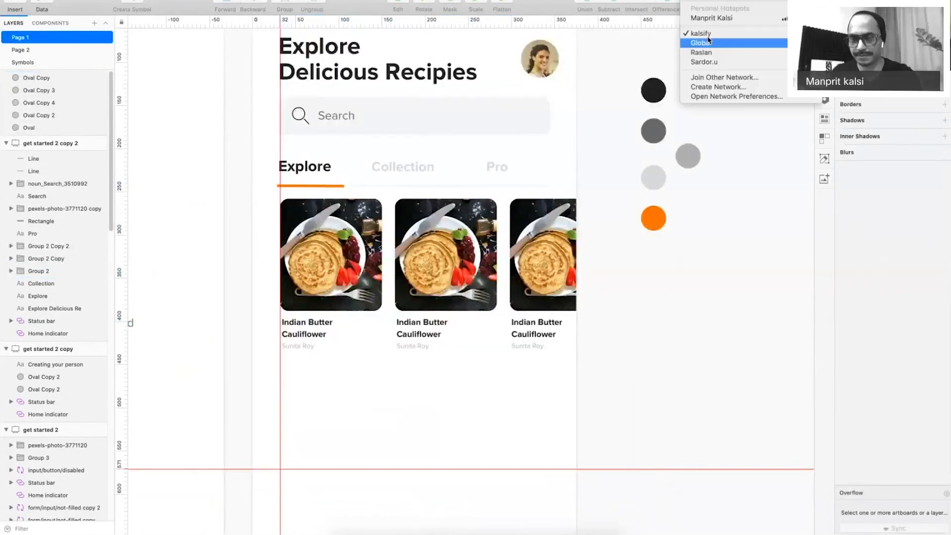
left_click(707, 35)
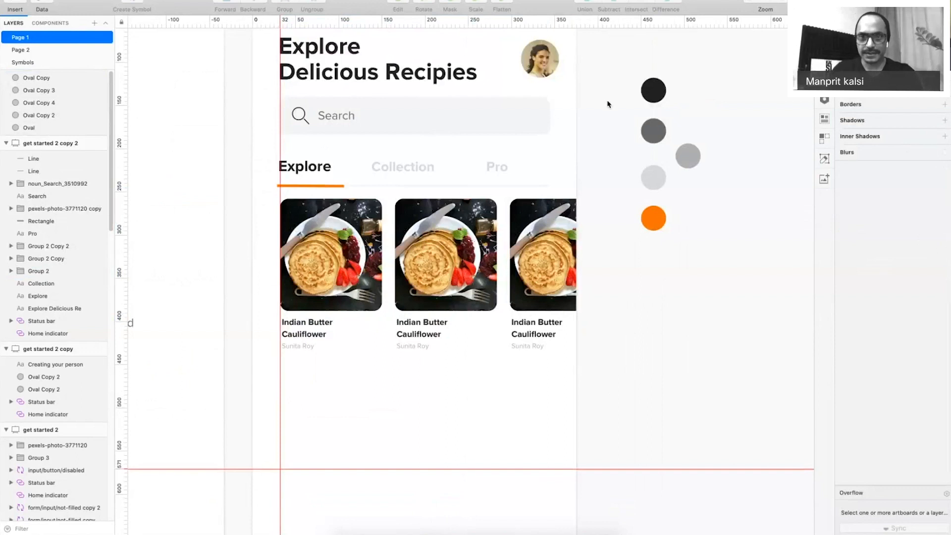
key("super+minus")
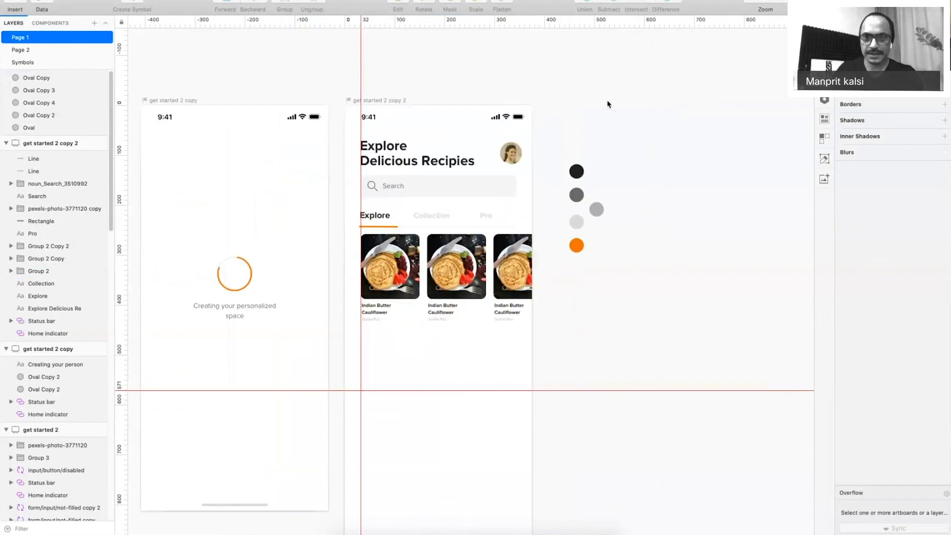
key("super+period")
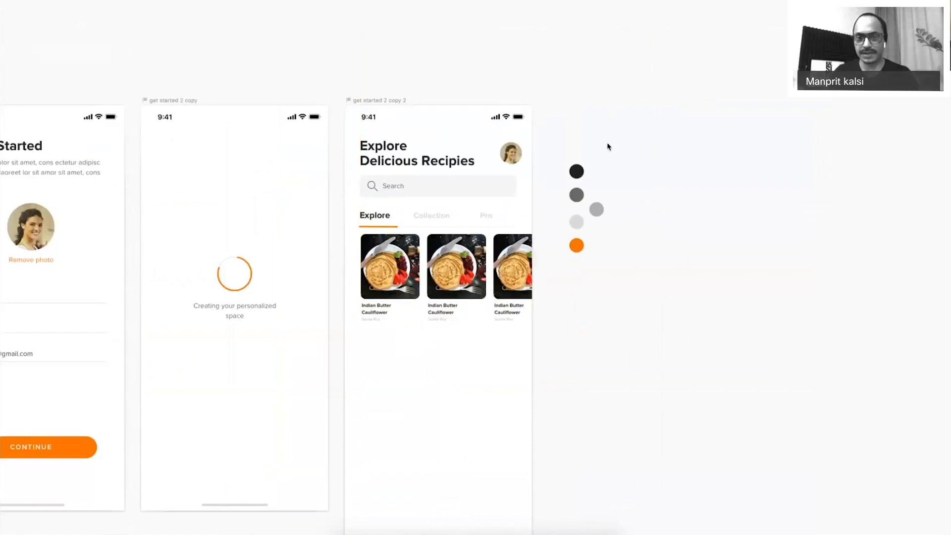
Pull the old photo out of the second card and preview the Cooking folder's food photos.
left_click_drag(432, 277, 456, 270)
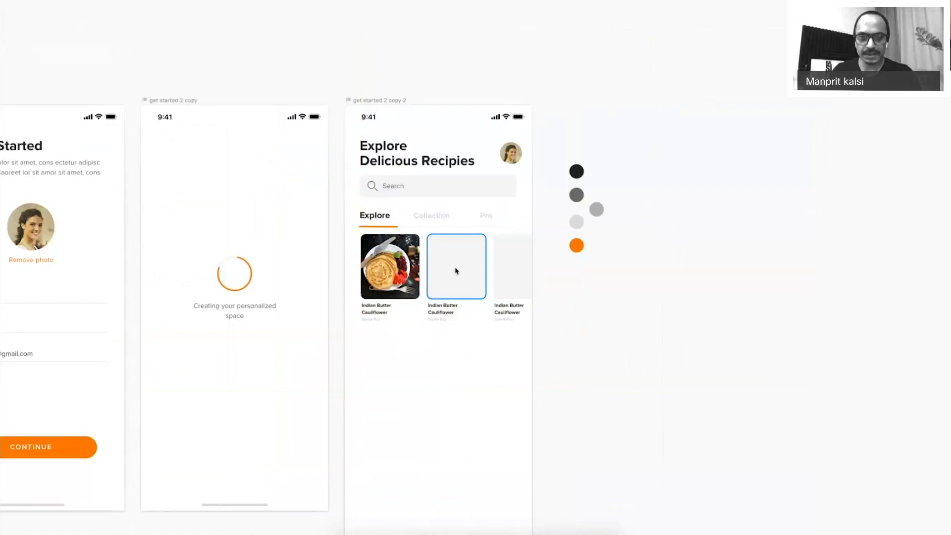
left_click(347, 531)
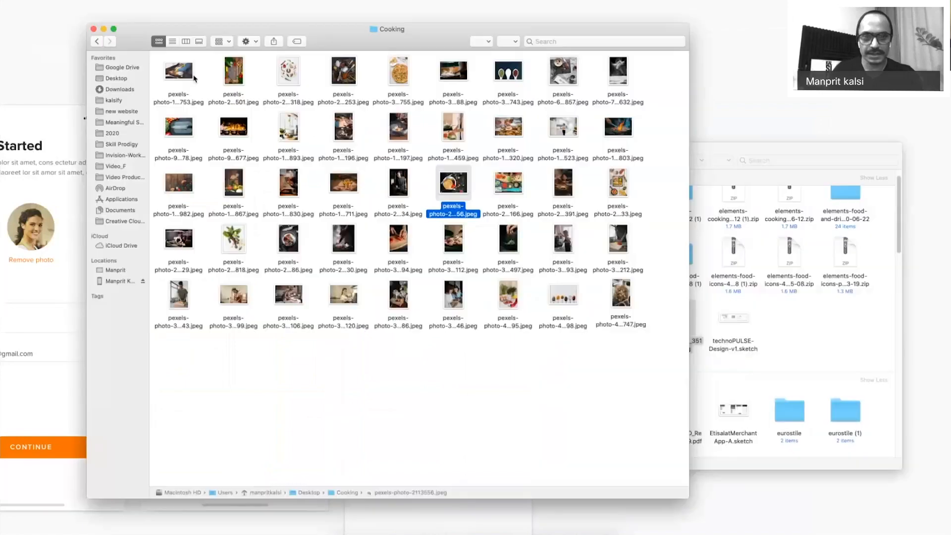
left_click(187, 76)
key("space")
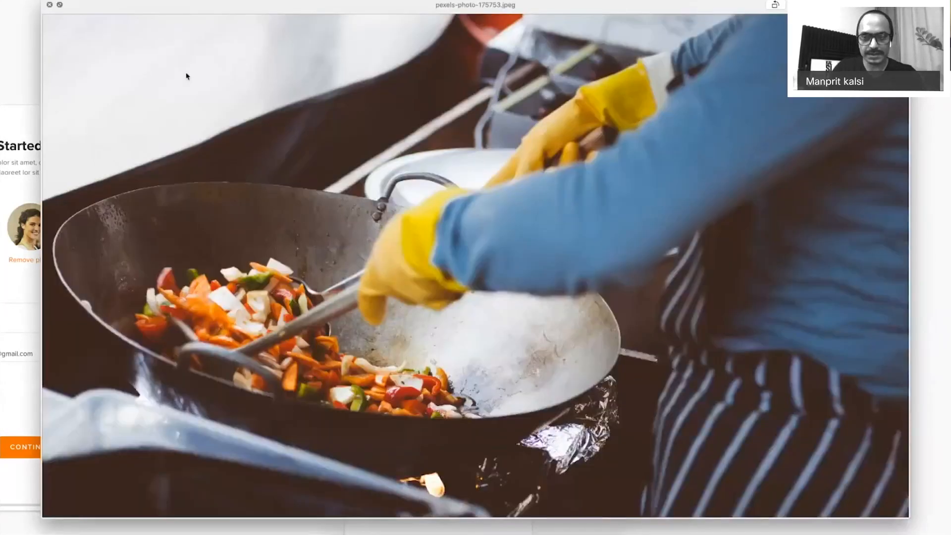
key("Right")
key("Right")
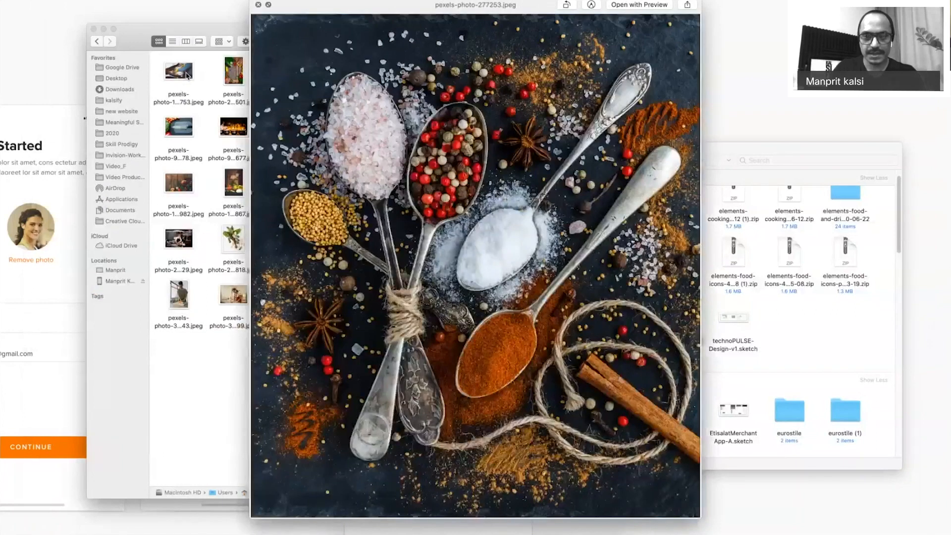
key("Right")
key("space")
Bring the pizza photo into Sketch and paste it into the second card's image mask.
mouse_move(397, 74)
left_mouse_down()
mouse_move(420, 105)
mouse_move(463, 266)
left_mouse_up()
key("super+Tab")
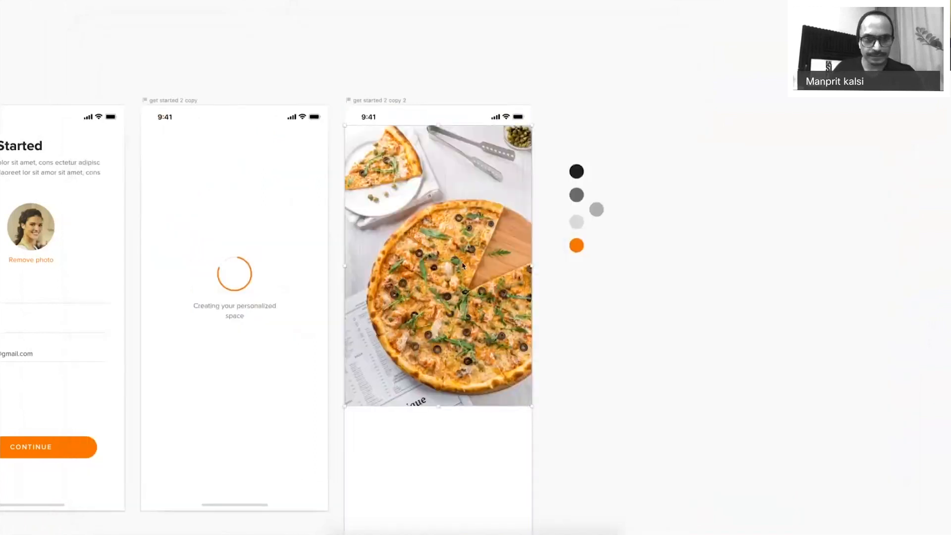
key("super+period")
key("Delete")
left_click(454, 269)
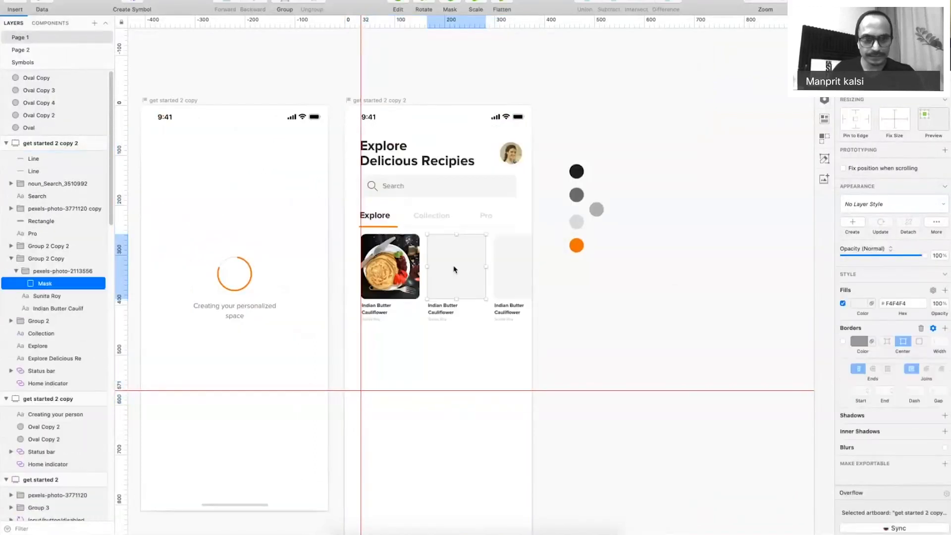
key("super+v")
Shrink and position the pizza photo to about 130 wide so it fills the second card.
left_click_drag(532, 126, 478, 251)
left_click_drag(429, 286, 481, 234)
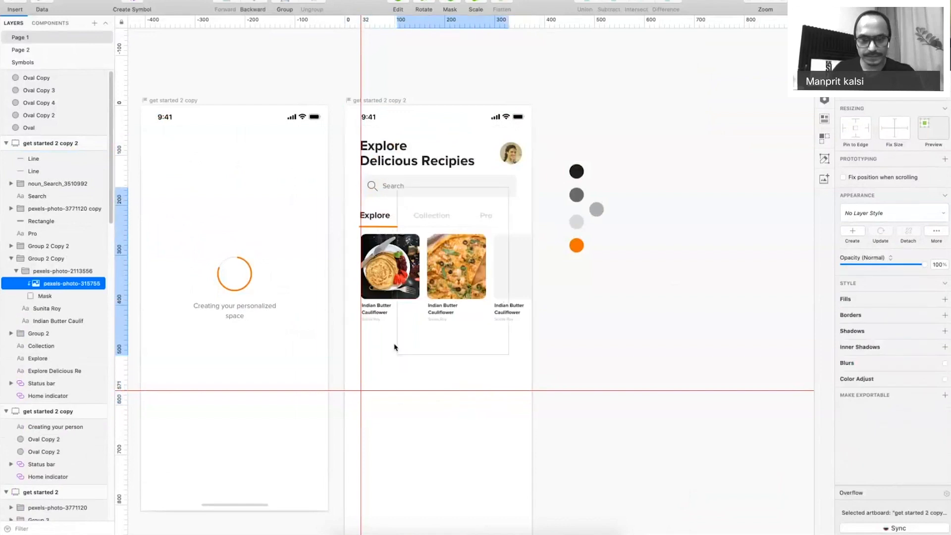
left_click_drag(397, 355, 419, 314)
left_click_drag(460, 281, 454, 296)
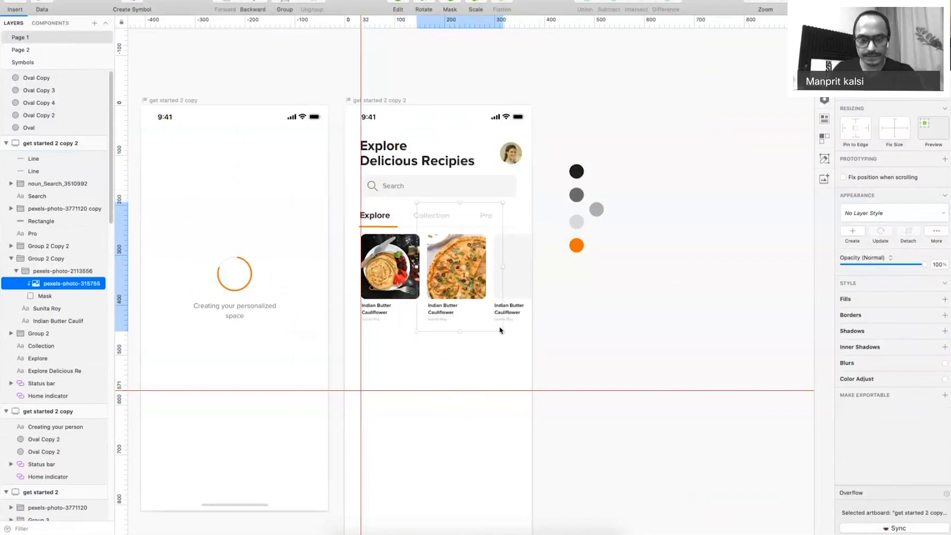
left_click_drag(501, 330, 483, 300)
left_click_drag(454, 270, 462, 273)
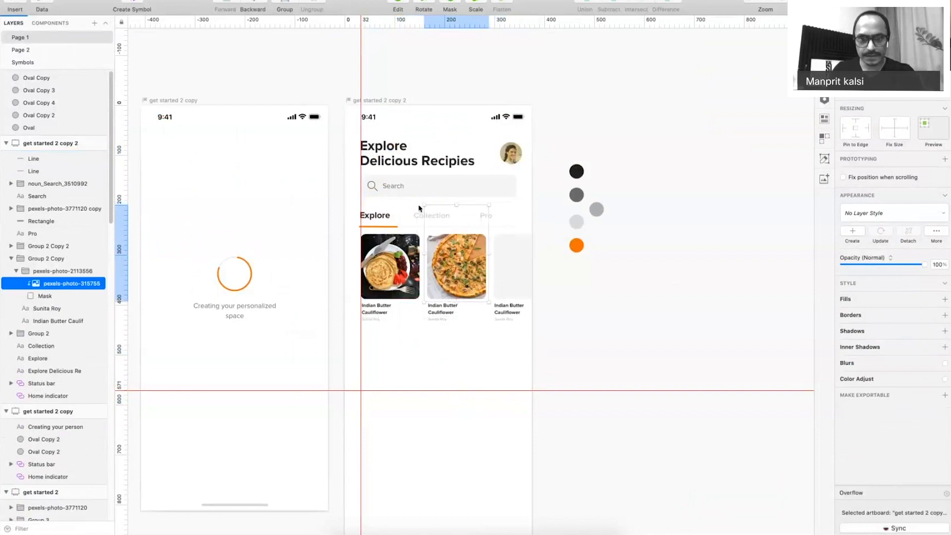
scroll(473, 283, "up", 5)
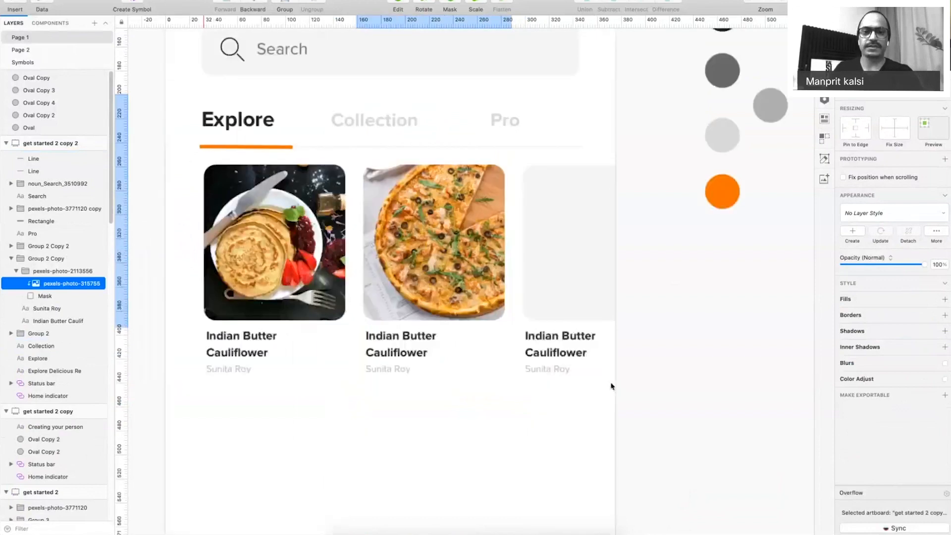
Nudge and resize the pizza photo, then select the empty third card placeholder.
left_click_drag(436, 238, 436, 246)
left_click_drag(359, 109, 366, 121)
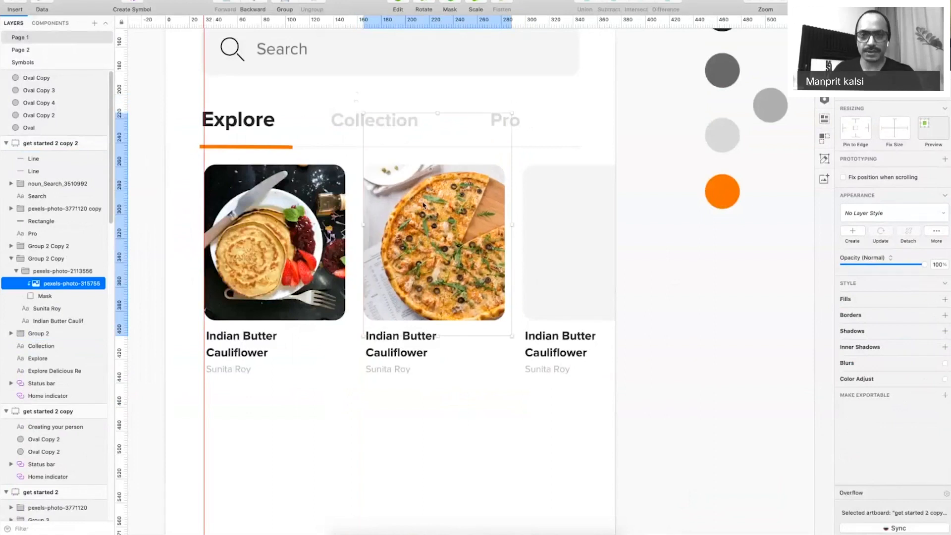
left_click(551, 214, "super")
Preview candidate photos in the Cooking folder to choose the bowl-and-berries image.
key("super+Tab")
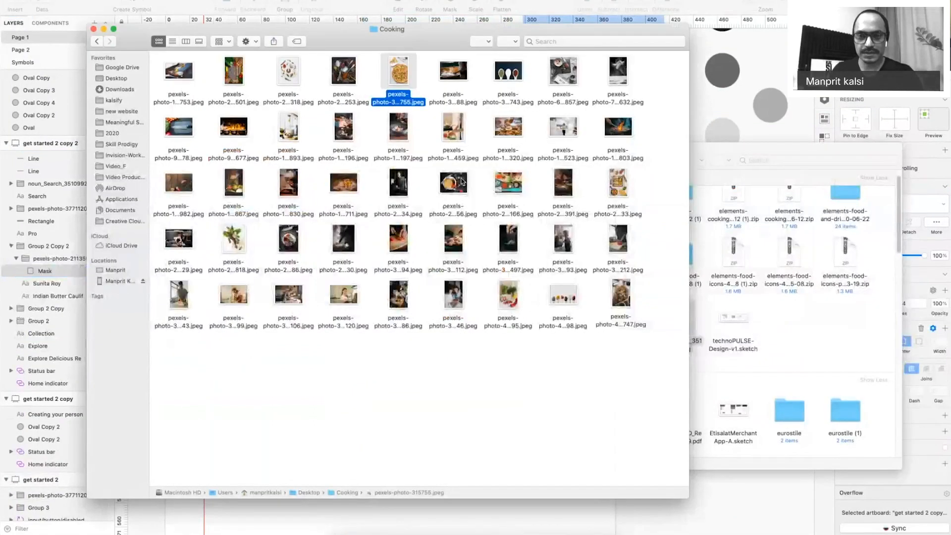
left_click(461, 182)
left_click(614, 184)
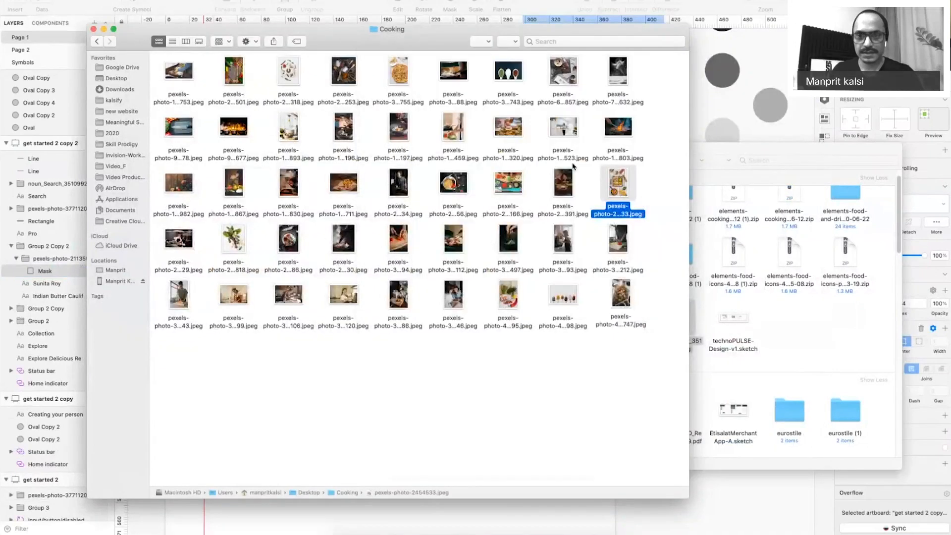
left_click(568, 184)
key("space")
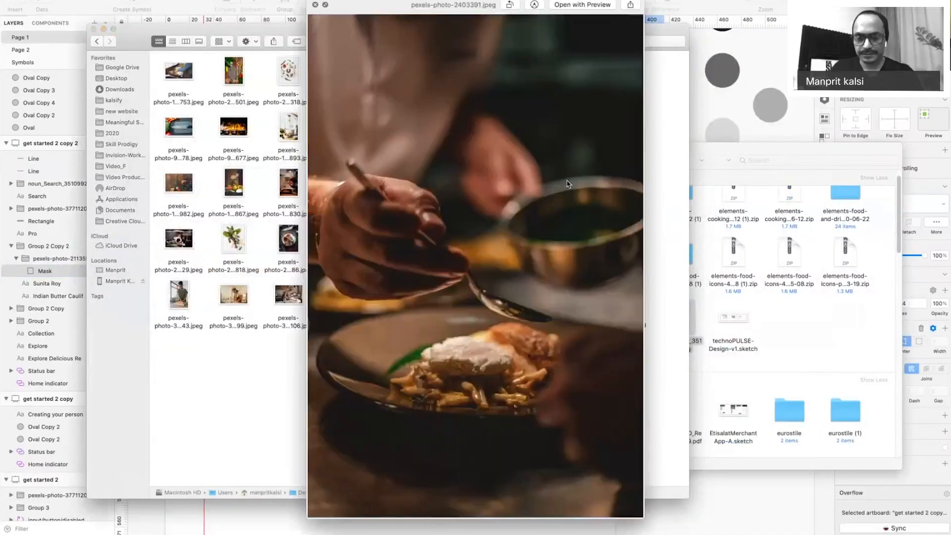
key("Down")
key("Right")
key("Right")
key("Right")
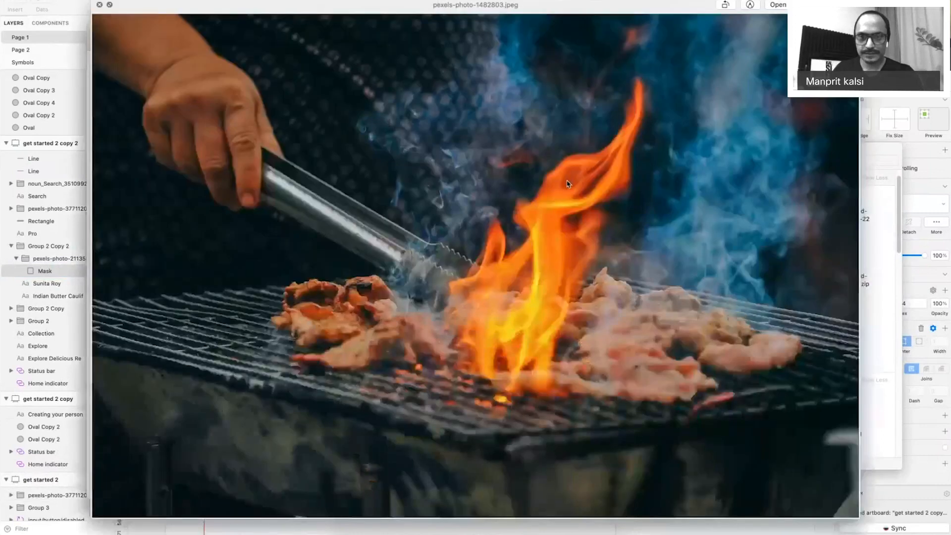
key("space")
left_click(617, 77)
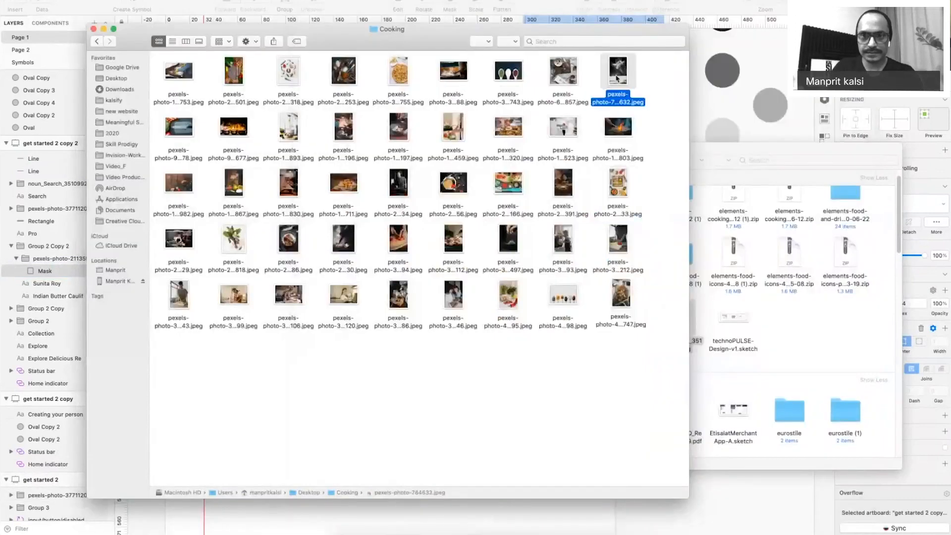
key("Left")
key("space")
key("Left")
key("space")
Drag the bowl photo into the third card and enlarge it to fill the frame.
mouse_move(569, 72)
left_mouse_down()
mouse_move(582, 269)
mouse_move(572, 254)
left_mouse_up()
key("super+Tab")
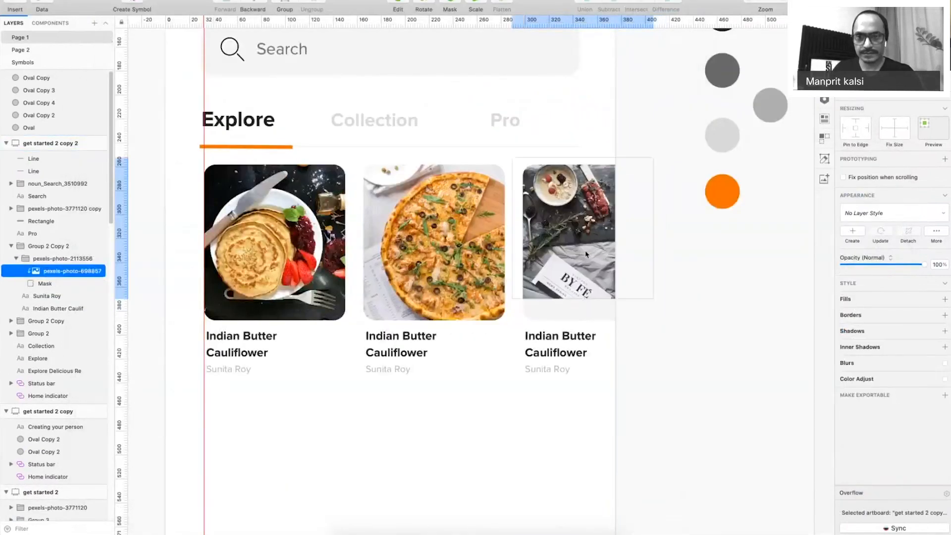
left_click_drag(654, 305, 770, 417)
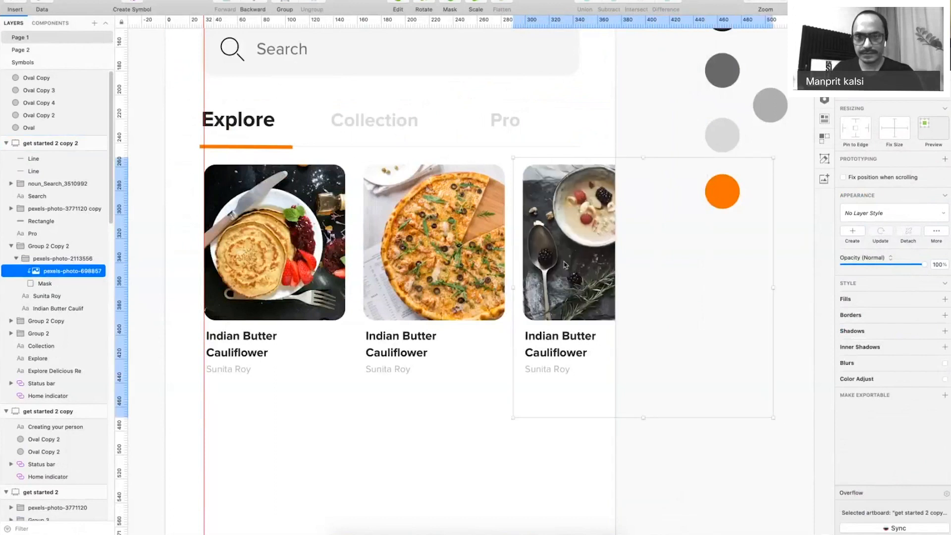
left_click_drag(559, 249, 557, 255)
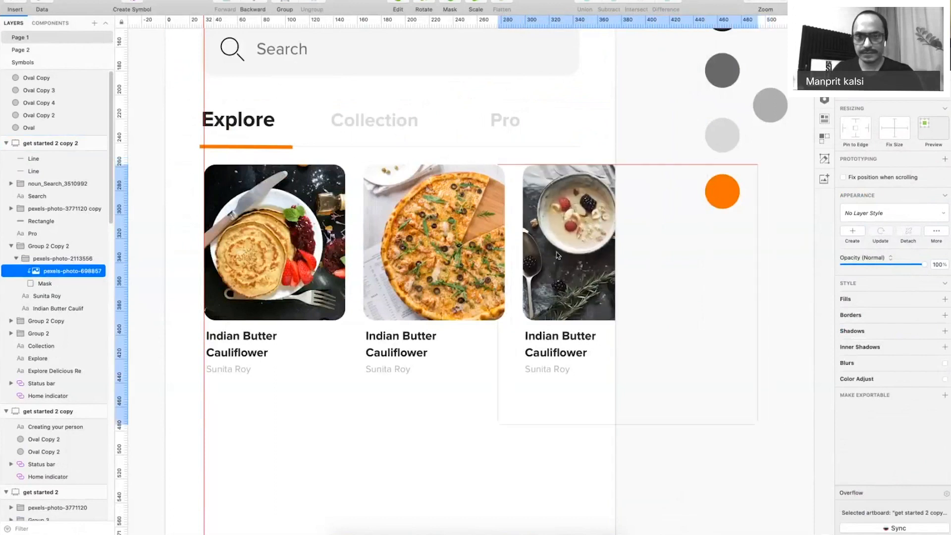
View the artboard at actual size and move the whole row of recipe cards up.
key("super+0")
key("super+period")
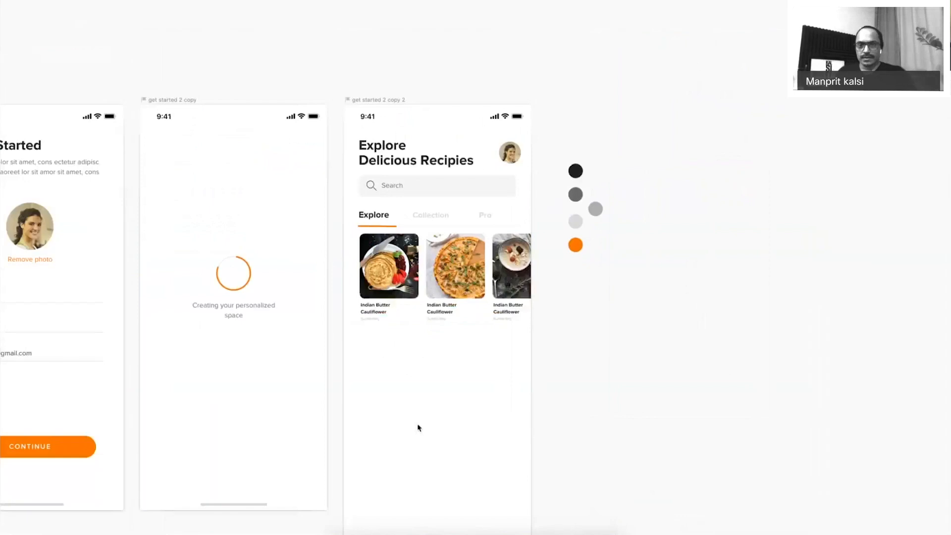
left_click_drag(343, 231, 537, 335)
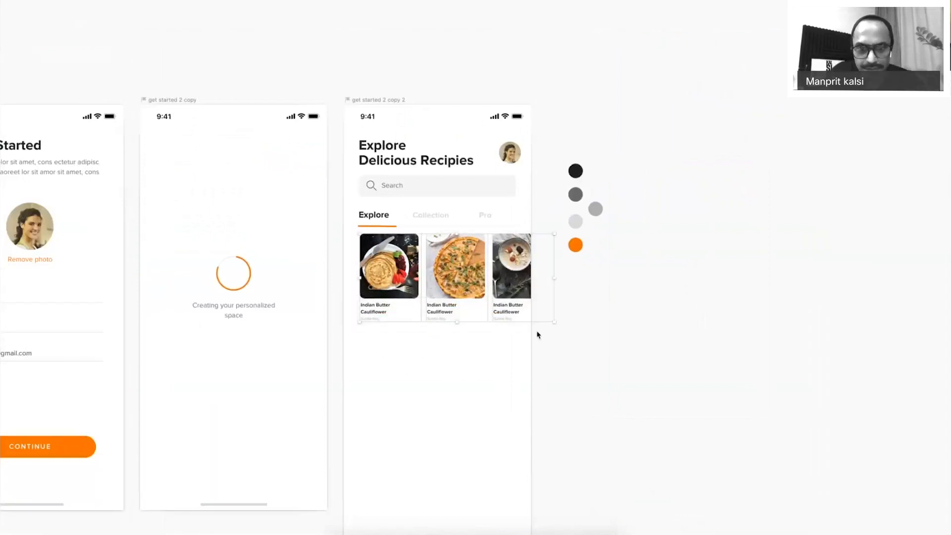
key("shift+Up")
key("shift+Up")
Nudge the recipe cards back down and Alt-drag a copy of the Explore heading below them.
key("Down")
key("Down")
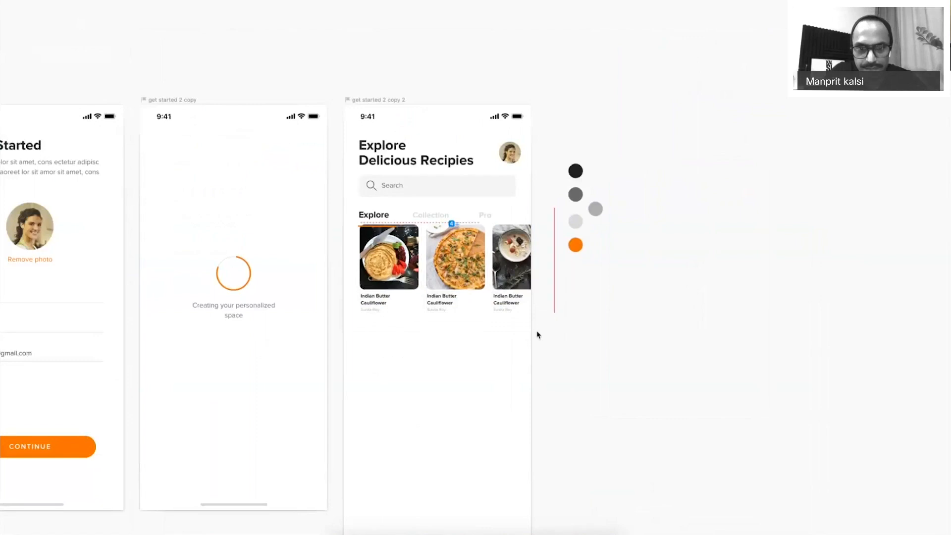
key("Down")
key("Down")
key("shift+Down")
key("shift+Down")
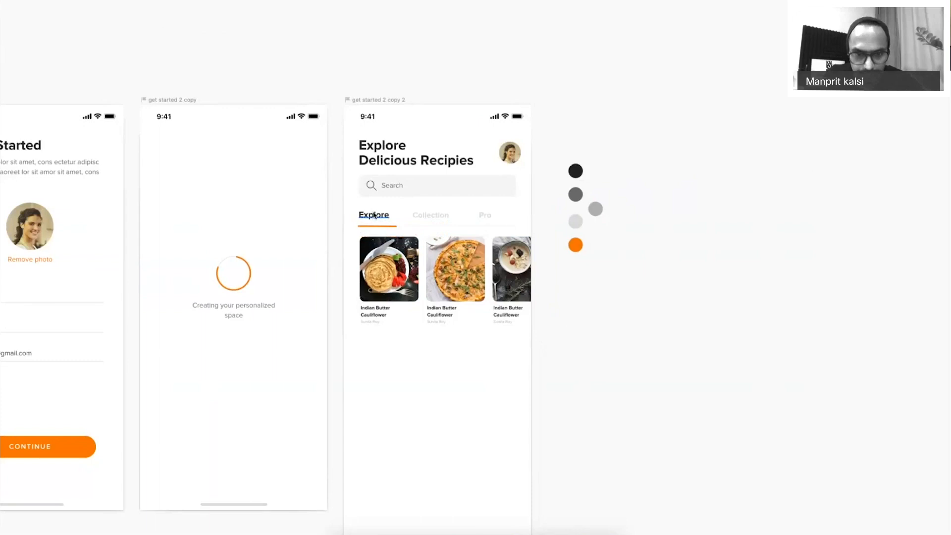
left_click_drag(375, 215, 384, 324)
Retype the copied heading as 'Popular Recipes', then zoom in and select the tabs and cards.
left_click(374, 350)
double_click(375, 349)
type("Pp")
type("pu")
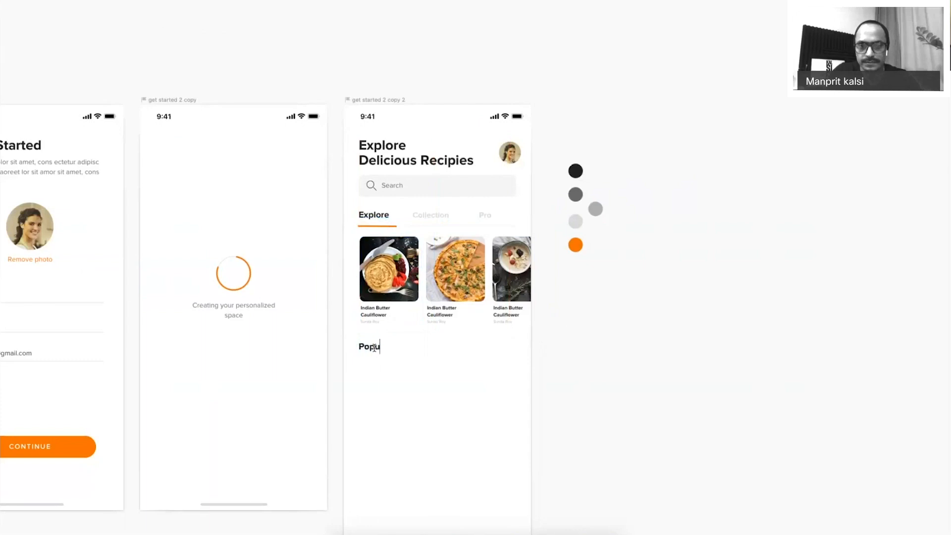
type("lar Recipes")
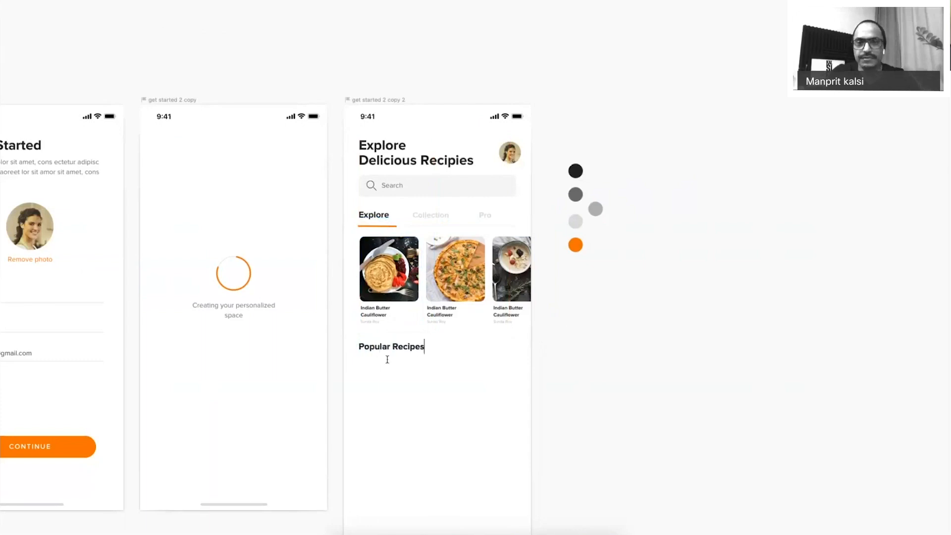
left_click(390, 400)
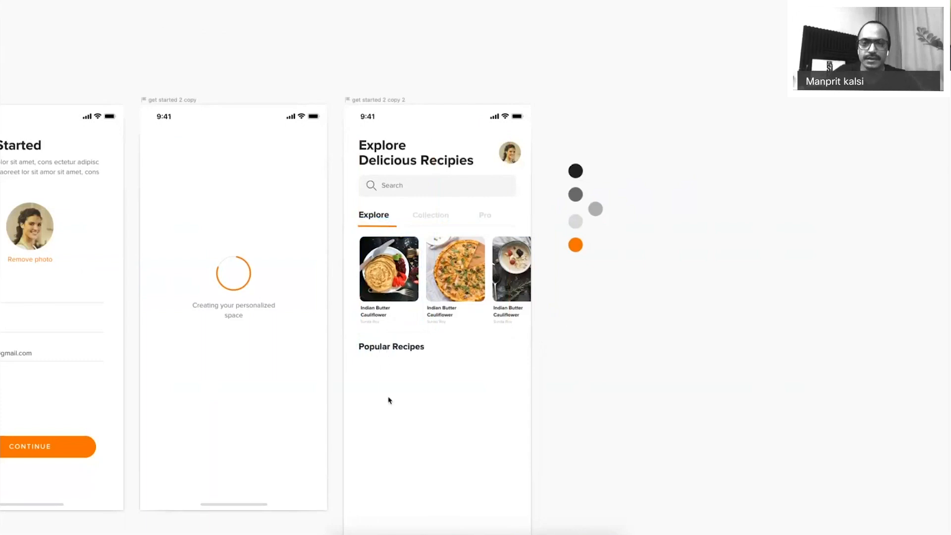
key("ctrl+plus")
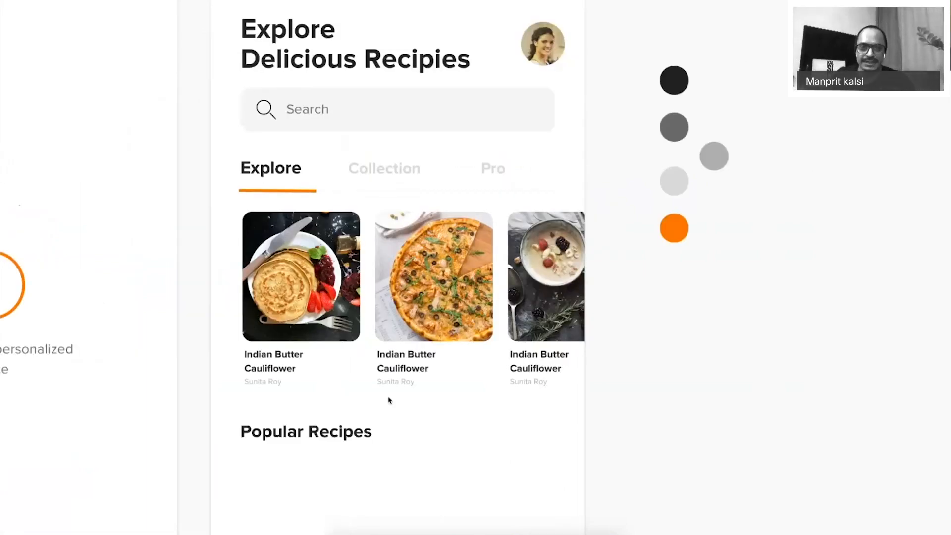
left_click_drag(226, 151, 589, 403)
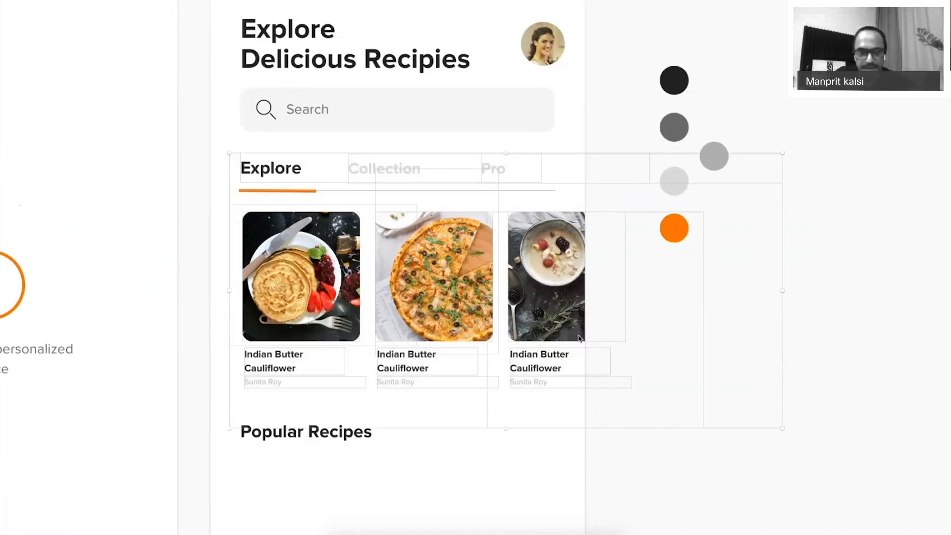
Duplicate the first recipe card and move the copy below the Popular Recipes heading.
left_click(493, 452)
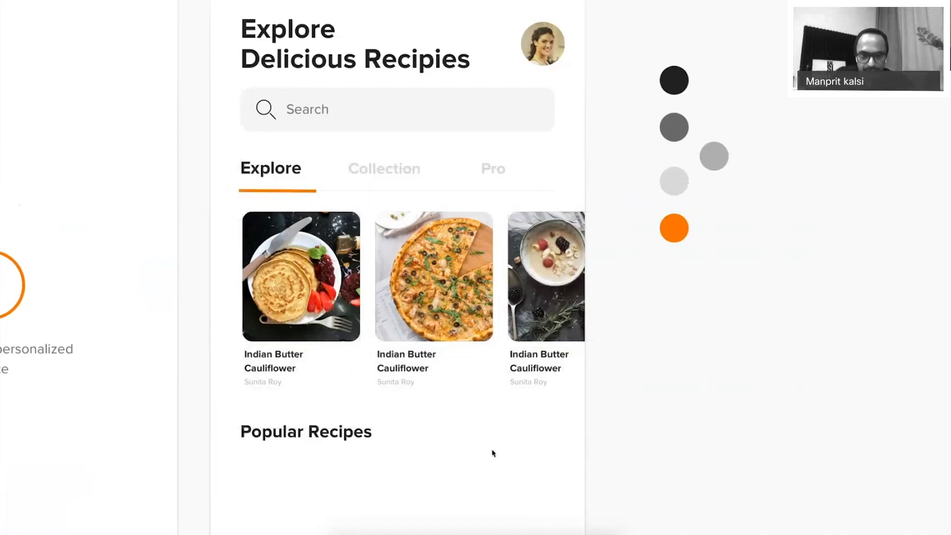
key("super+period")
left_click(313, 235)
left_click_drag(313, 235, 313, 459)
scroll(461, 250, "down", 5)
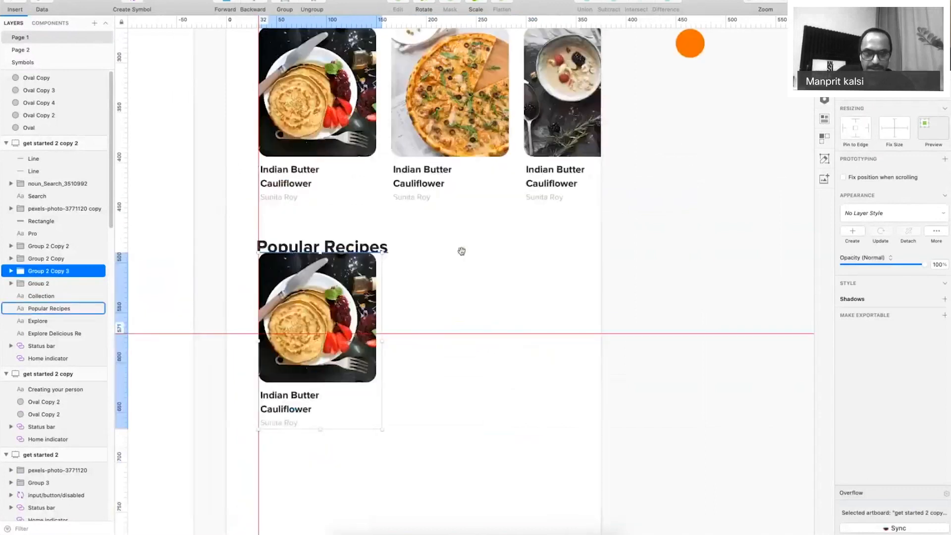
key("shift+Down")
key("shift+Down")
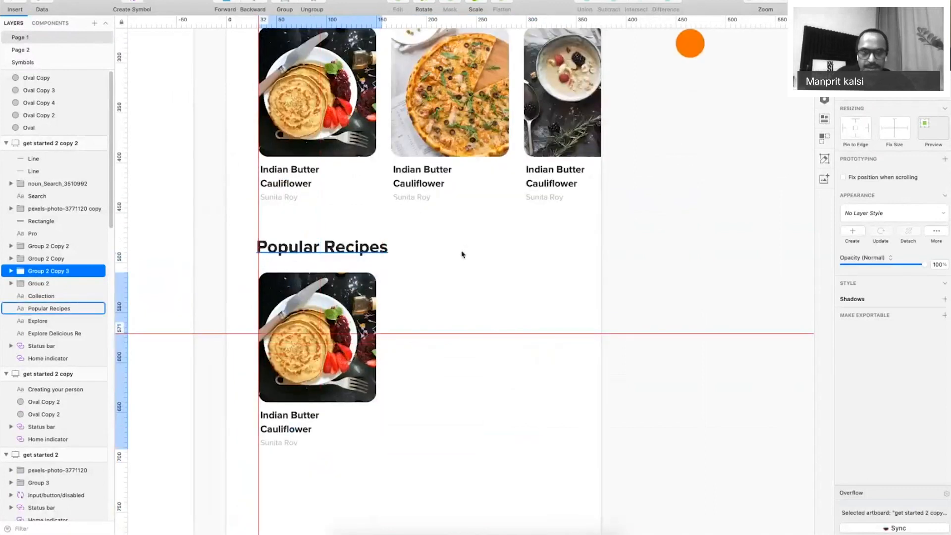
key("super+period")
Check the copied card's placement under the heading by zooming out and back in.
left_click(462, 255)
scroll(461, 255, "up", 3)
scroll(503, 385, "down", 2)
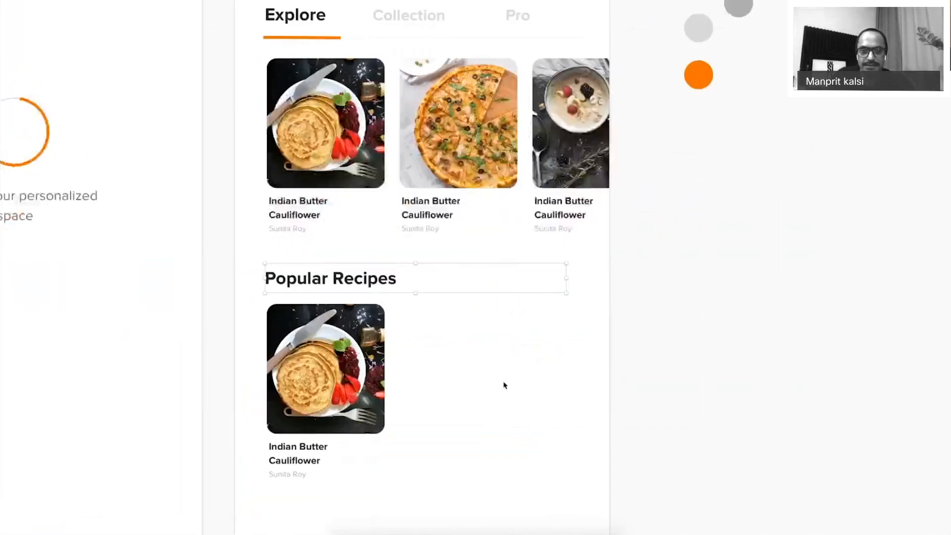
left_click(504, 385)
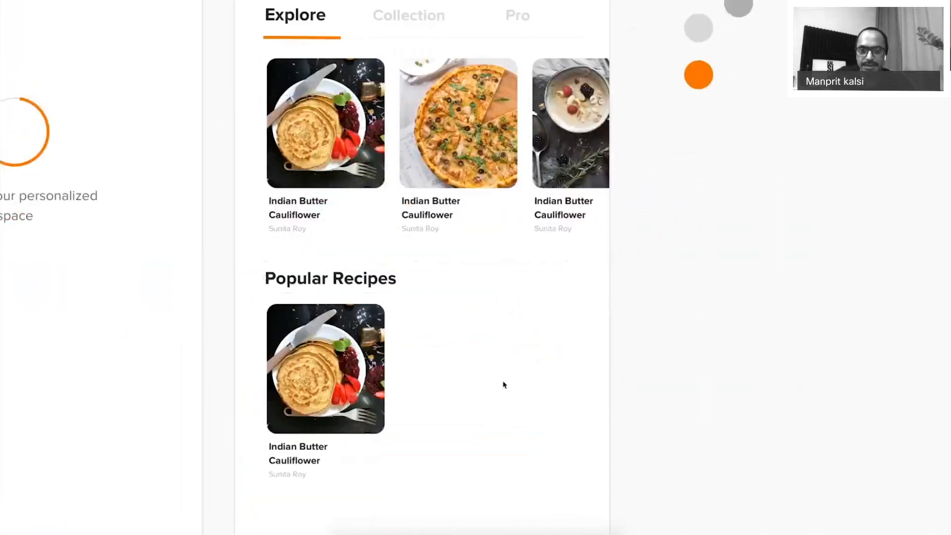
key("super+minus")
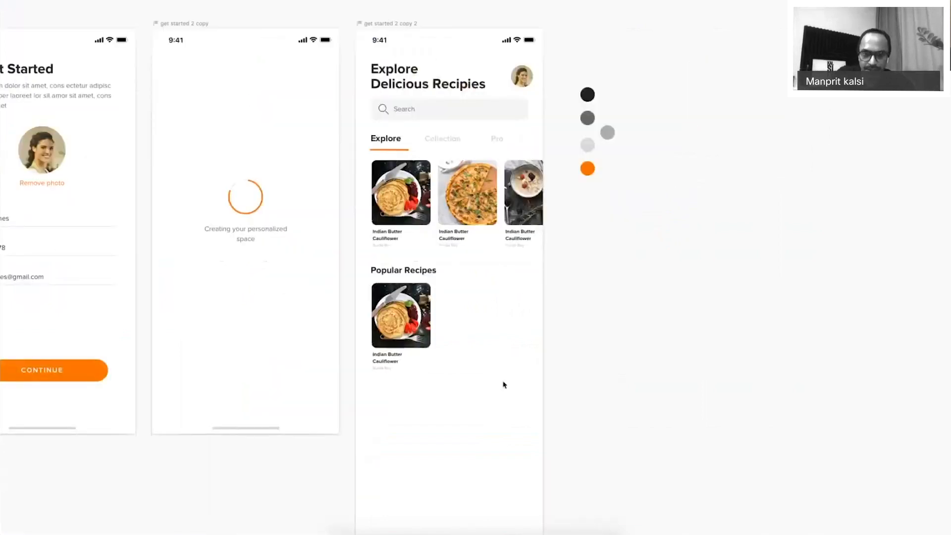
key("super+plus")
key("super+period")
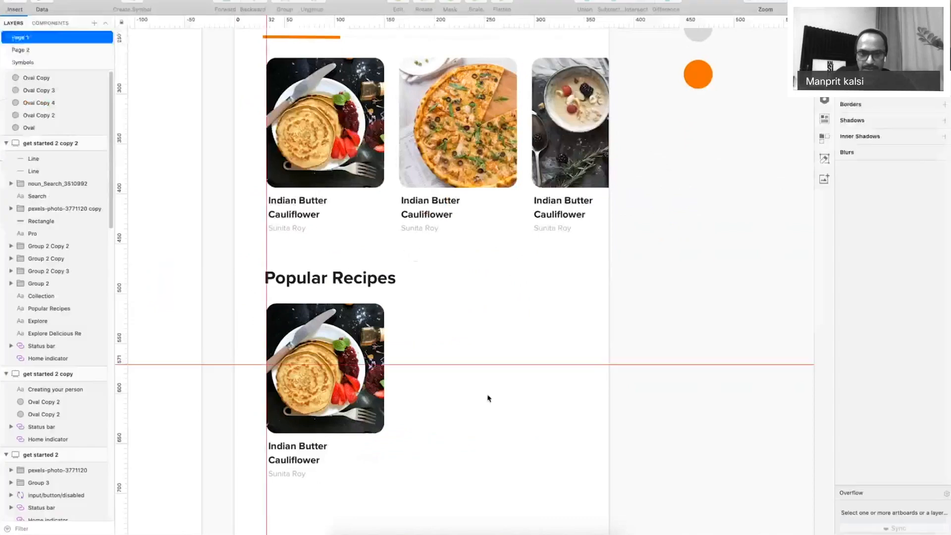
Widen the copied card's image mask to a new vertical guide, making it 252×130.
left_click(369, 333)
left_click_drag(384, 368, 514, 369)
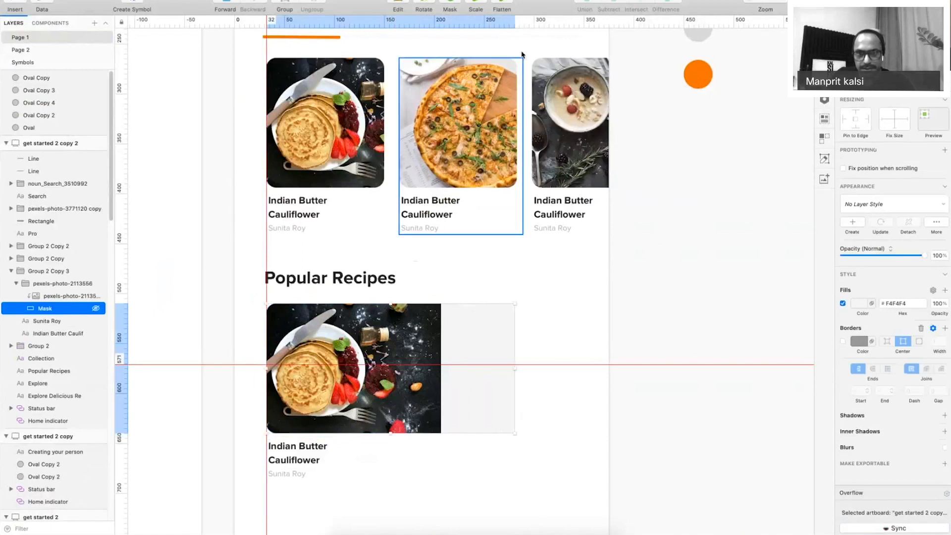
key("alt")
left_click(517, 26)
left_click_drag(515, 369, 518, 380)
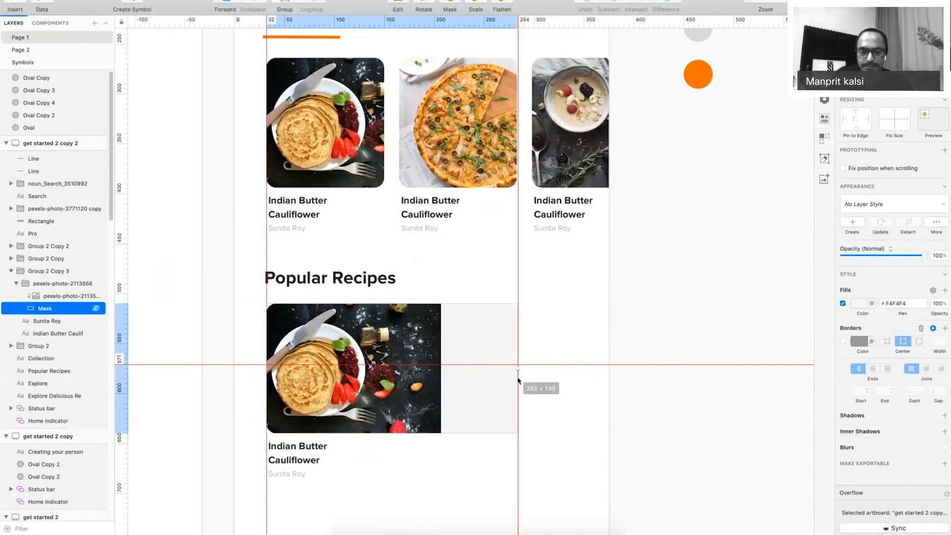
key("super+period")
Delete the pancake photo from the widened card.
left_click(426, 391)
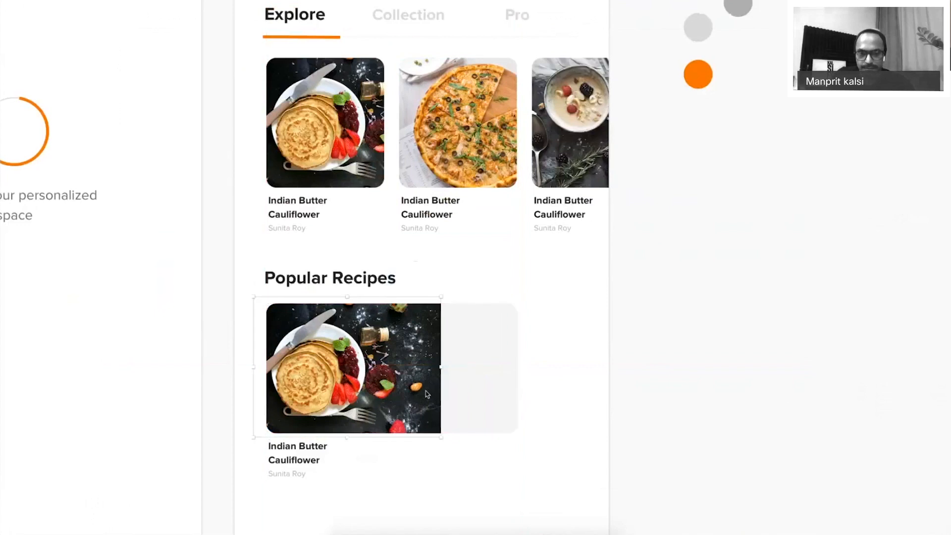
key("Delete")
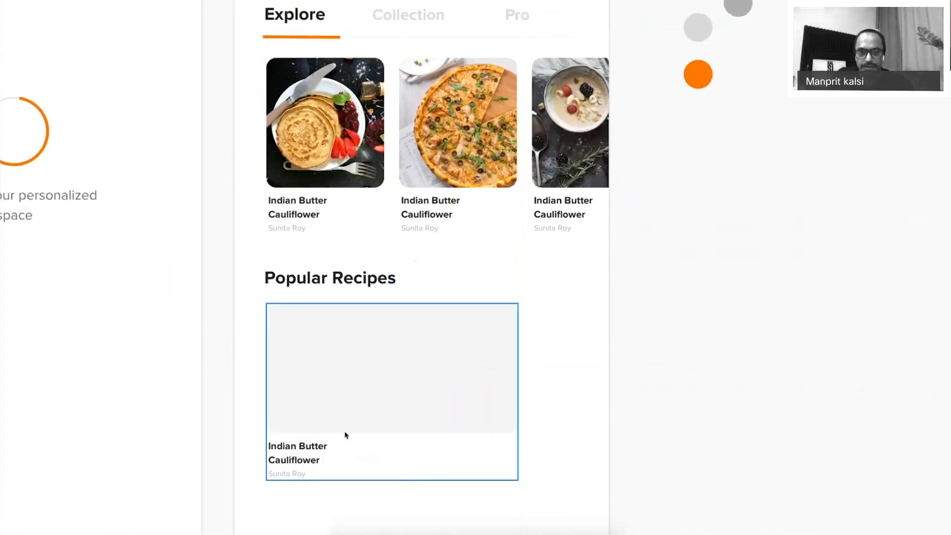
scroll(347, 426, "down", 3)
scroll(346, 426, "left", 2)
Widen the Indian Butter Cauliflower title to one line and move the author line beneath it.
left_click(362, 365)
left_click_drag(380, 364, 541, 364)
left_click(340, 390)
left_click_drag(340, 391, 336, 377)
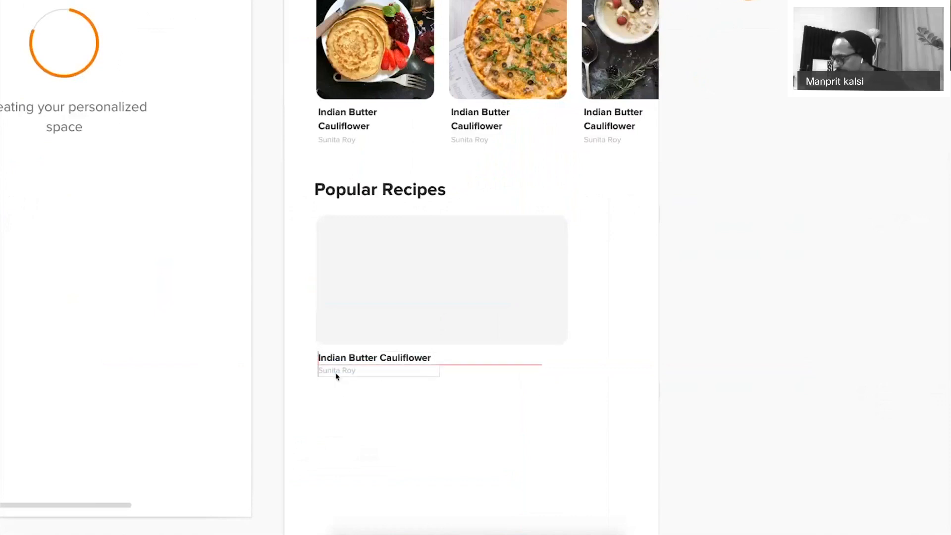
left_click_drag(335, 376, 336, 375)
left_click(393, 403)
left_click(395, 312)
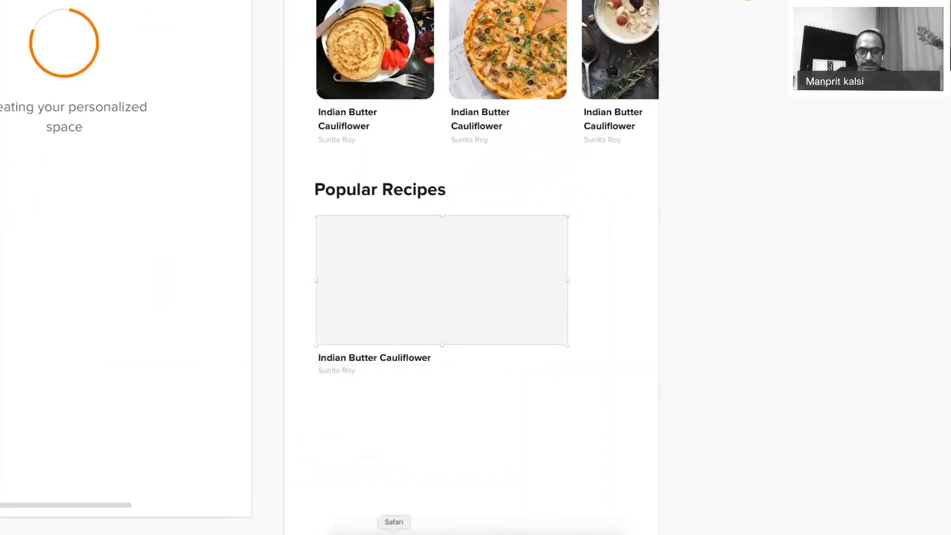
Search pexels.com in Chrome for 'indian food' photos.
left_click(418, 534)
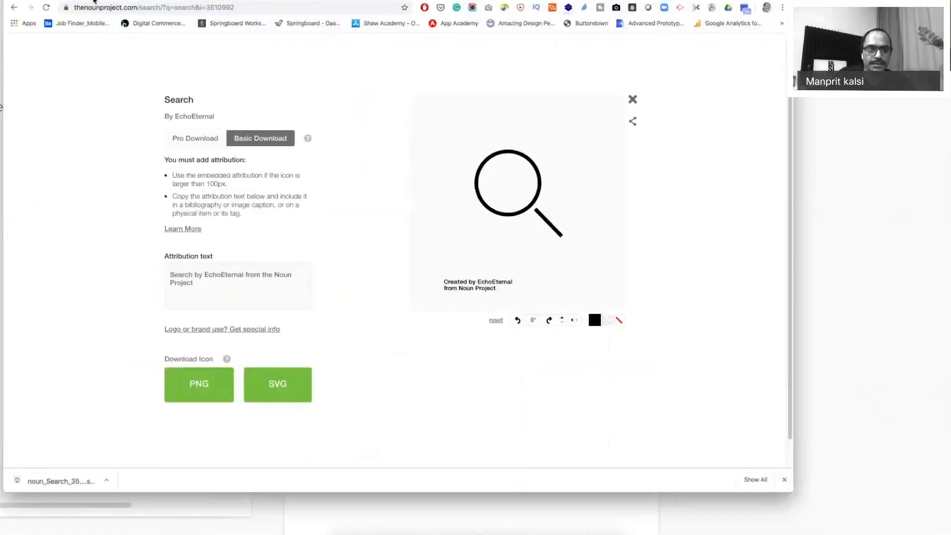
key("super+t")
type("pex")
key("Return")
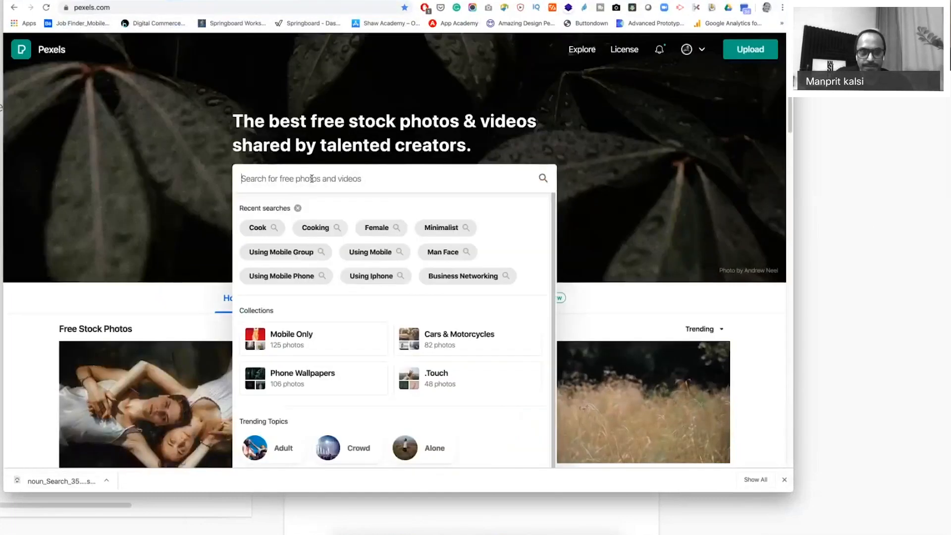
type("indian food")
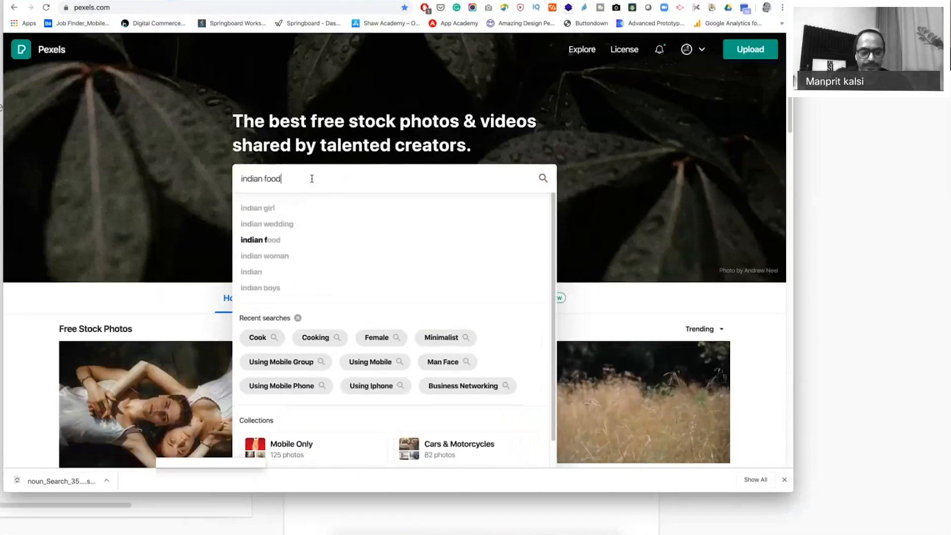
key("Return")
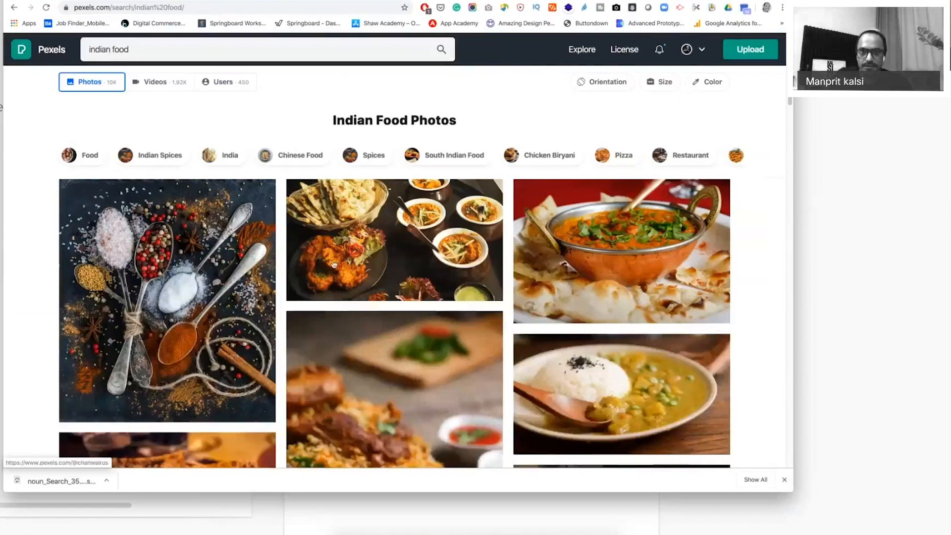
Copy the curry-with-naan photo from Pexels and paste it into the Sketch card.
left_click(686, 240)
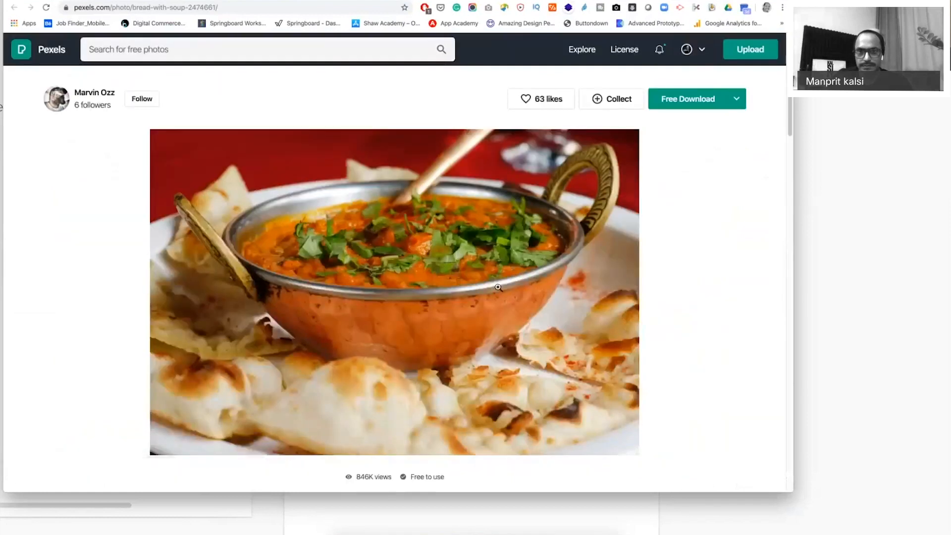
right_click(429, 243)
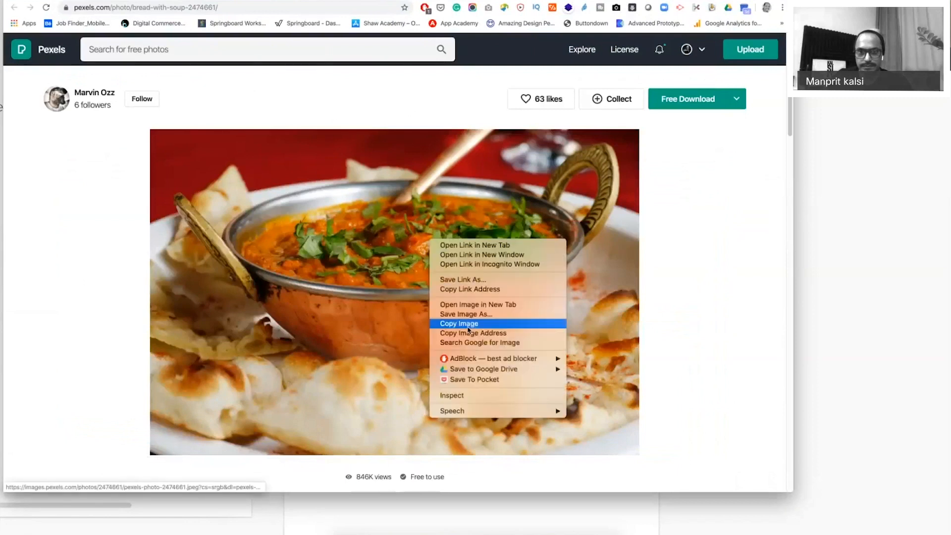
left_click(468, 327)
key("super+Tab")
key("super+v")
Scale the pasted curry photo down, then refit it to the wide card's full width.
scroll(442, 268, "up", 1)
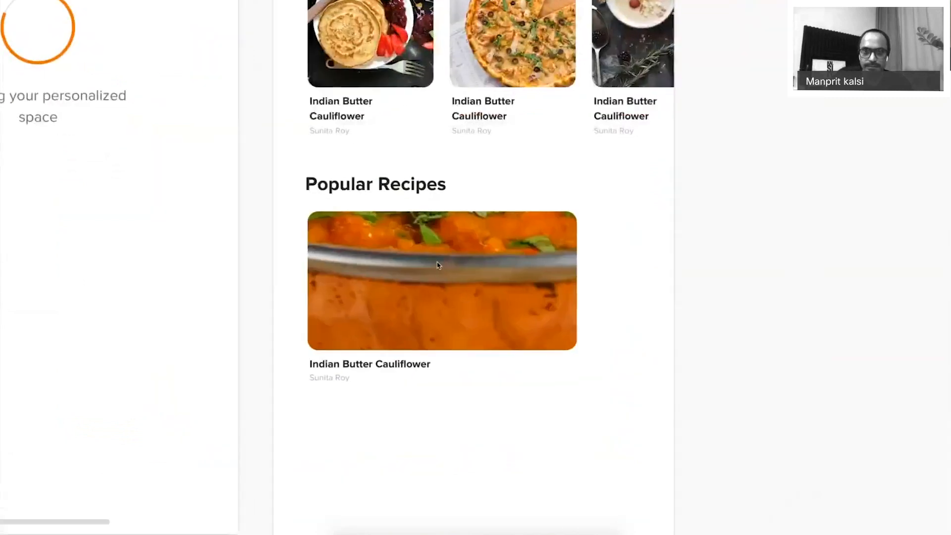
key("super+minus")
key("super+minus")
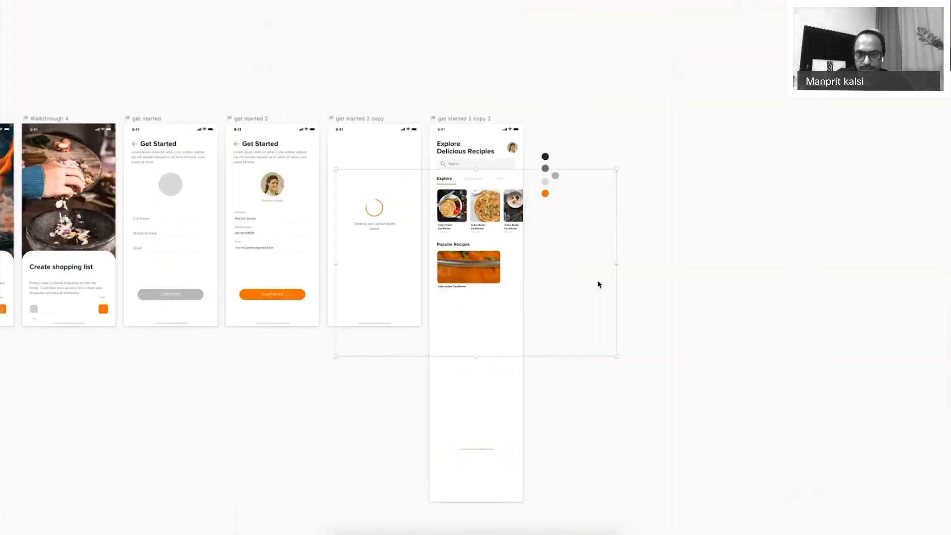
left_click_drag(616, 358, 512, 272)
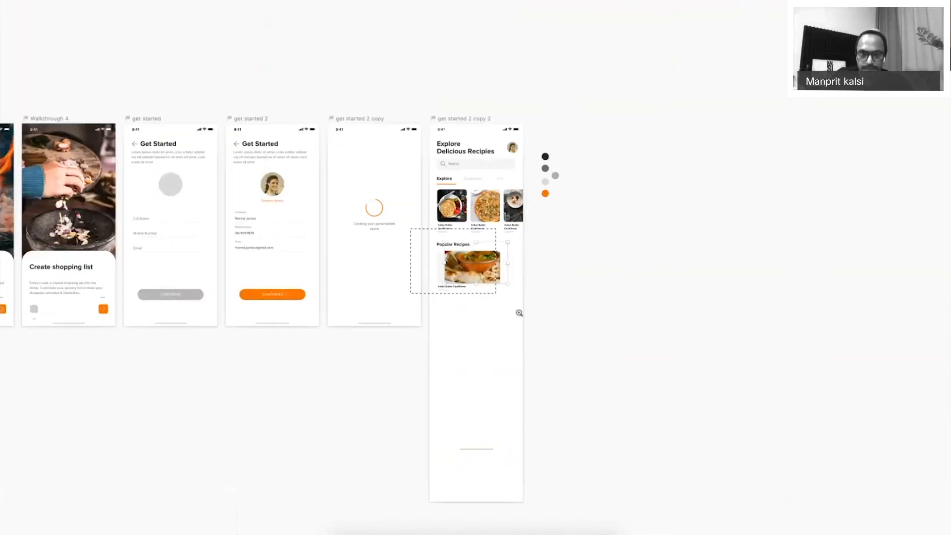
key("super+plus")
key("super+plus")
key("super+plus")
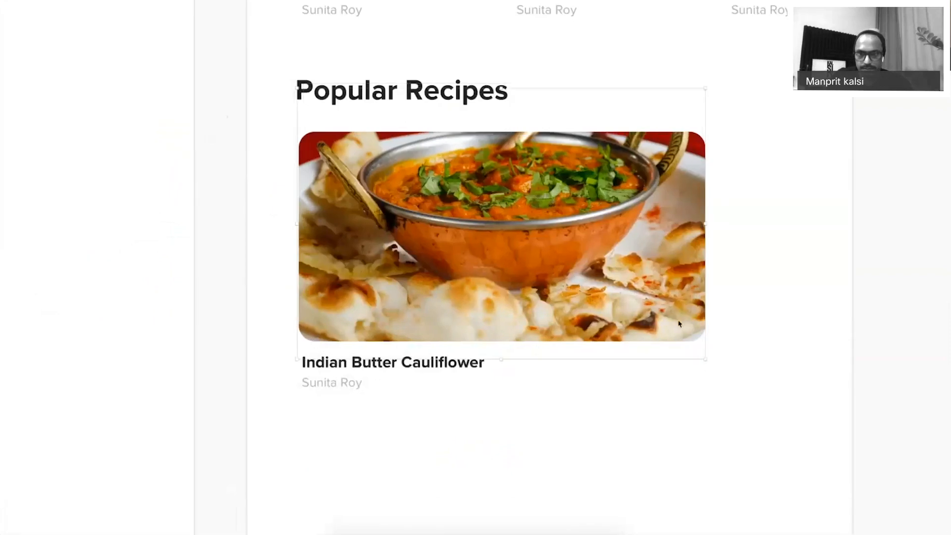
left_click_drag(705, 90, 711, 83)
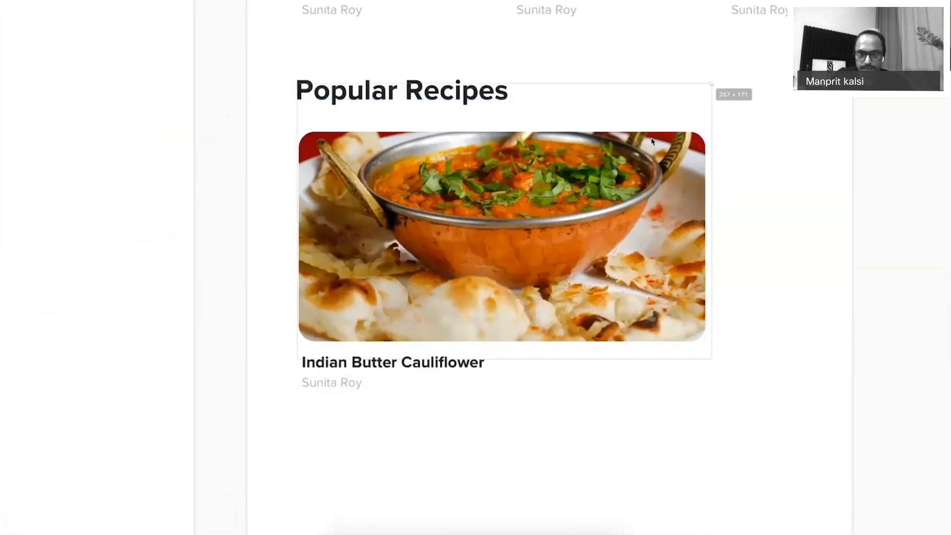
left_click_drag(652, 141, 652, 142)
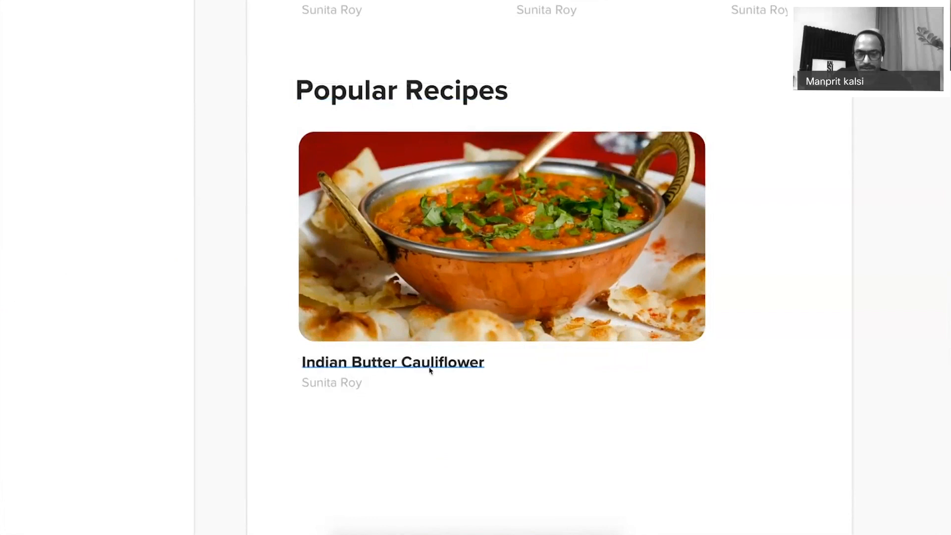
Replace the Indian Butter Cauliflower title with 'Slow Cooked Butter Chicken'.
left_click(386, 359)
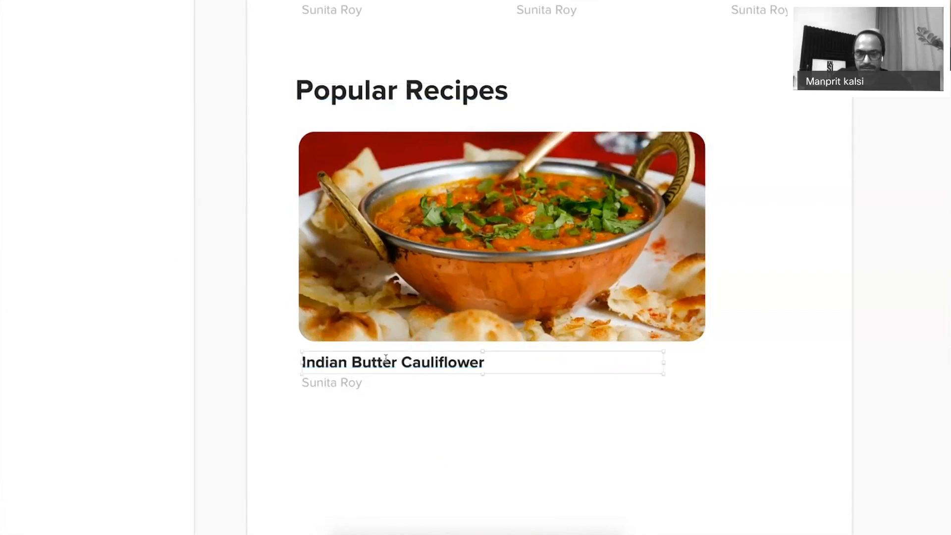
double_click(386, 359)
key("ctrl+a")
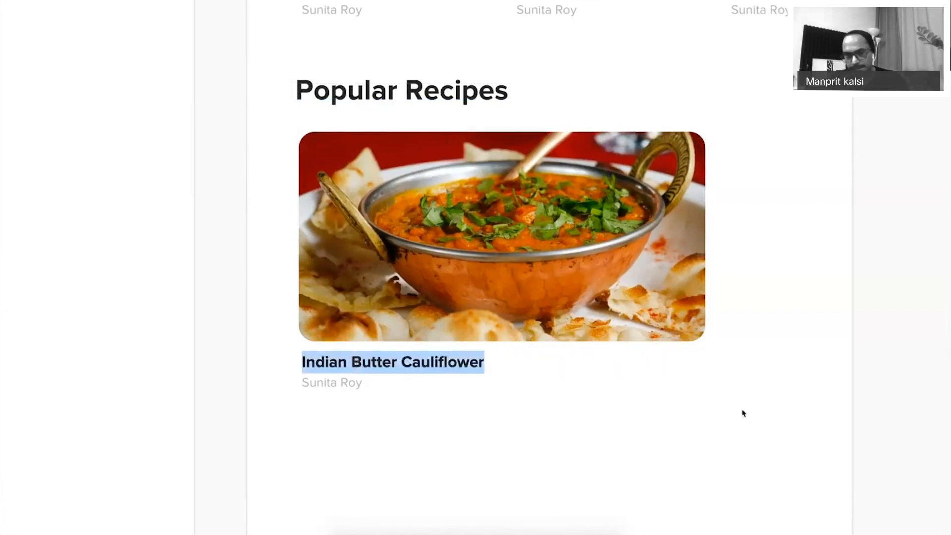
type("Slow")
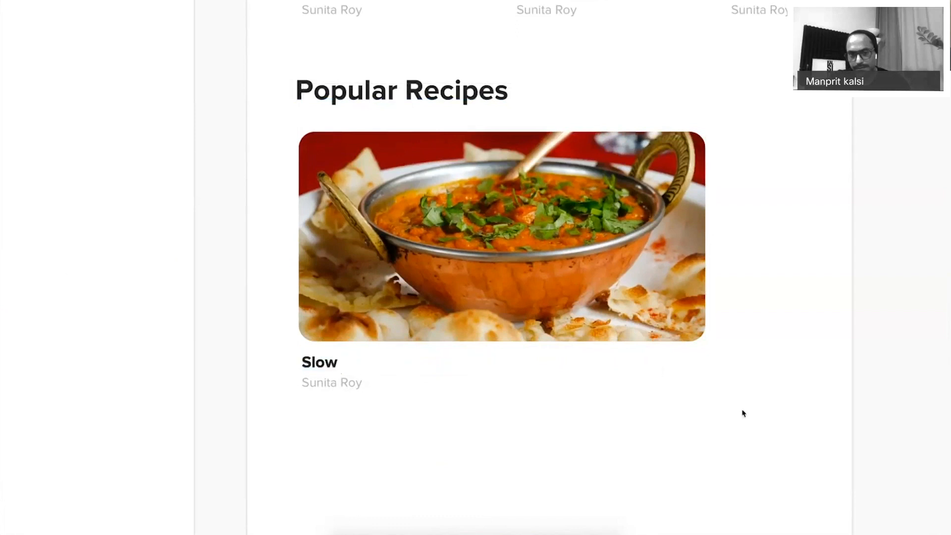
type(" Cooked ")
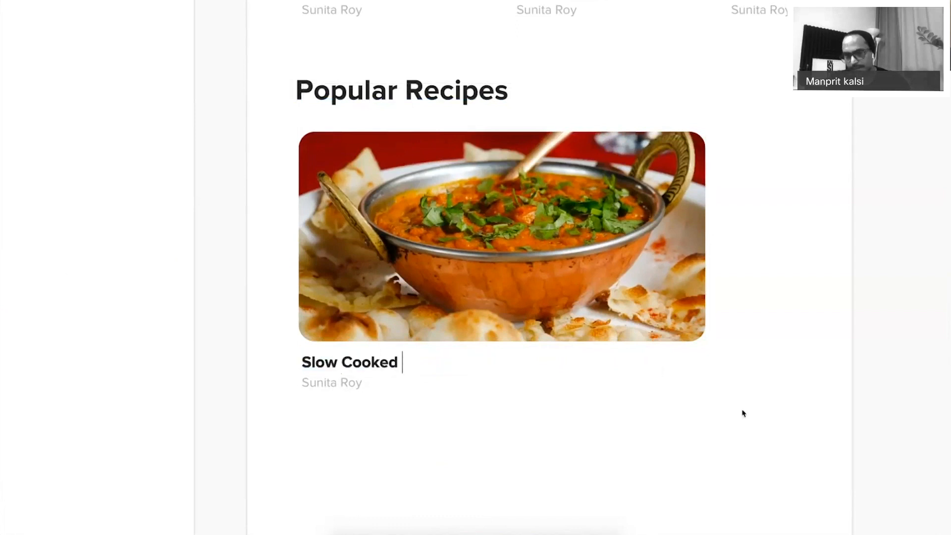
type("Butter Chicken")
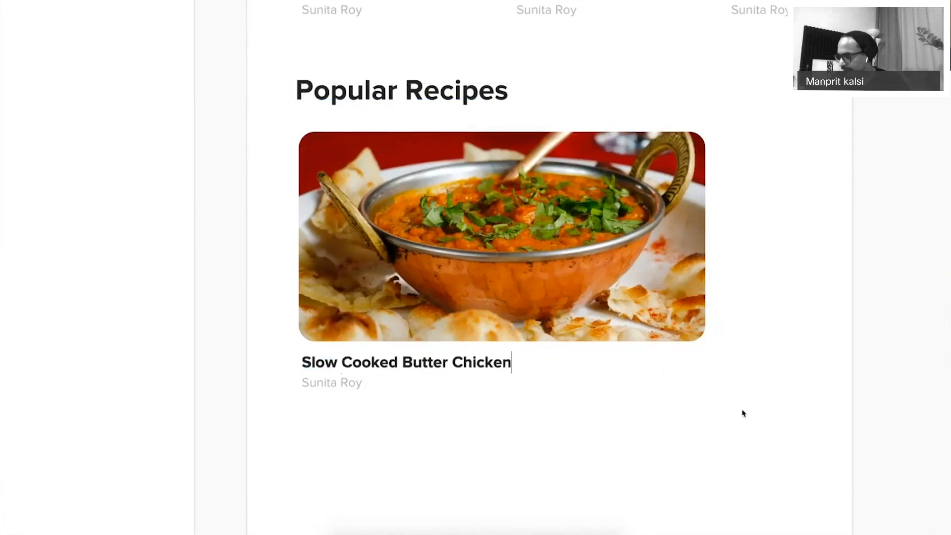
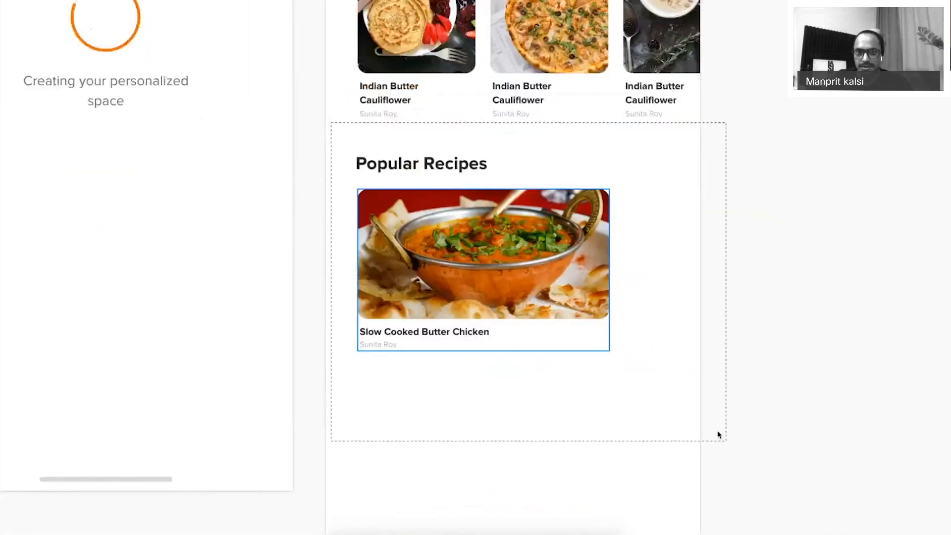
Move the round author portrait into the top-right corner of the Butter Chicken photo.
left_click(575, 226)
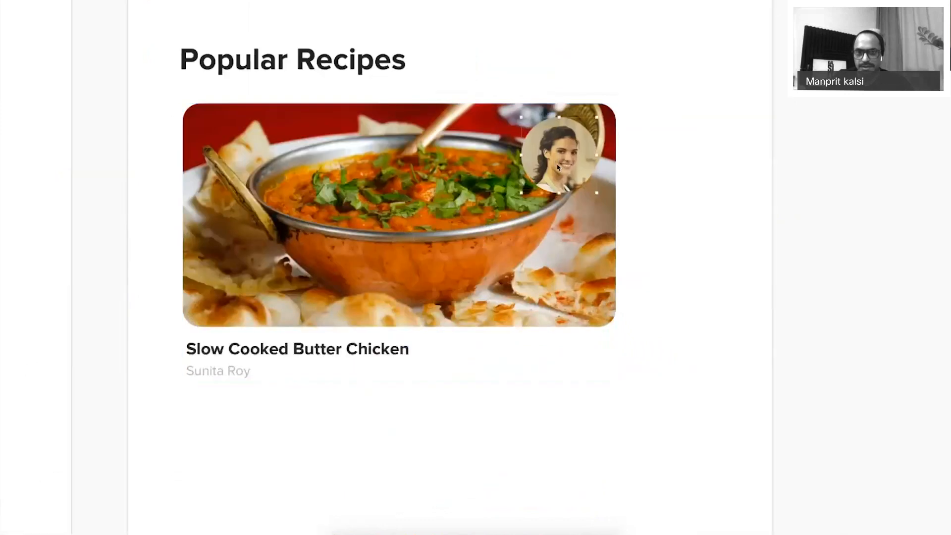
left_click_drag(558, 168, 595, 131)
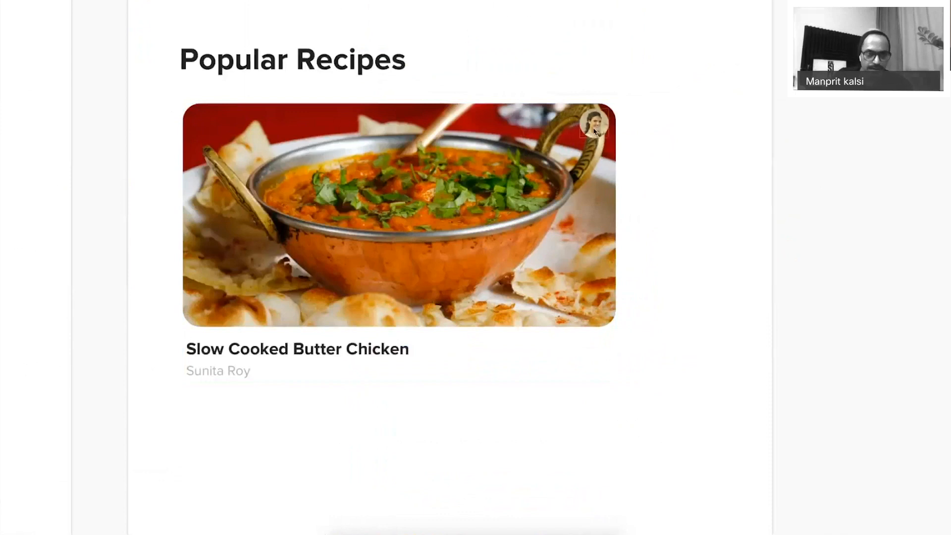
key("super+period")
Give the portrait's Mask layer a white border.
left_click(10, 208)
left_click(39, 234)
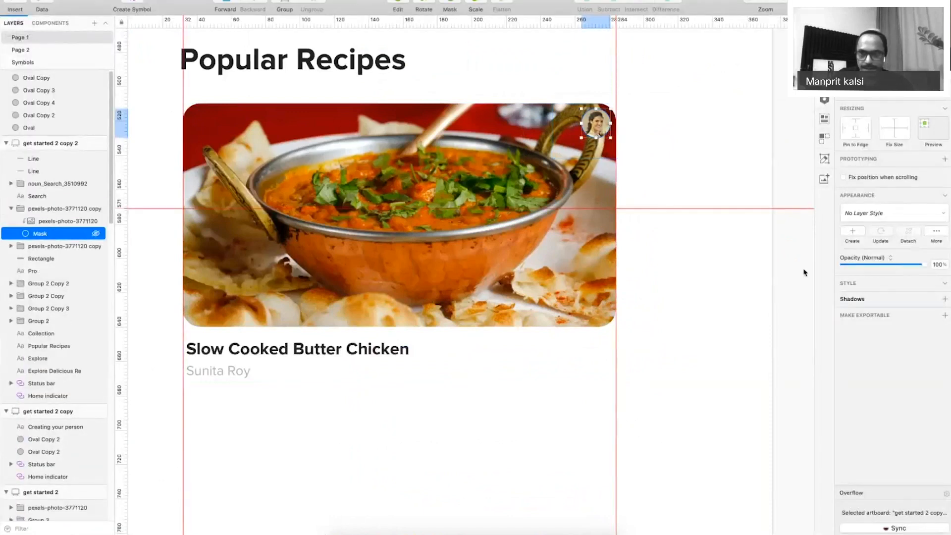
left_click(843, 314)
left_click(856, 317)
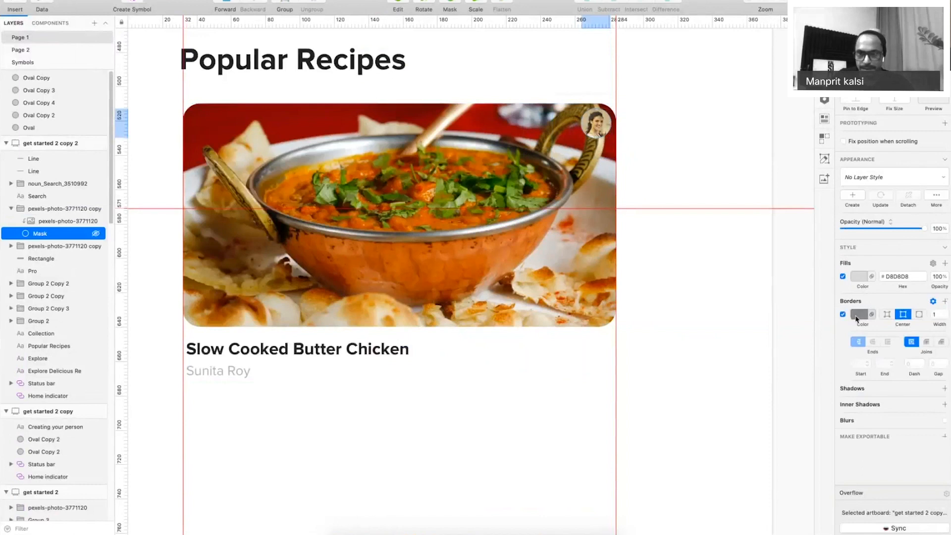
left_click(781, 311)
key("super+period")
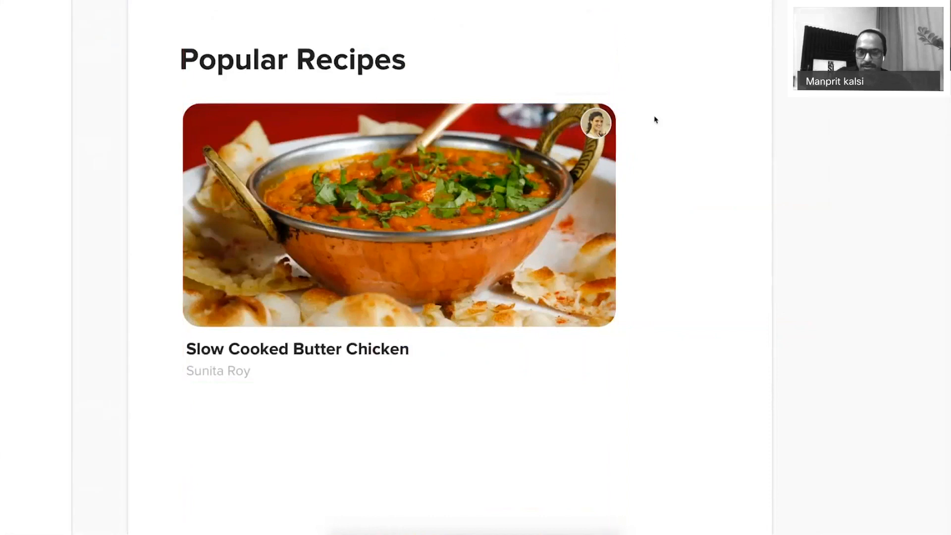
Lower the portrait mask's opacity to 85% and preview the card.
key("super+period")
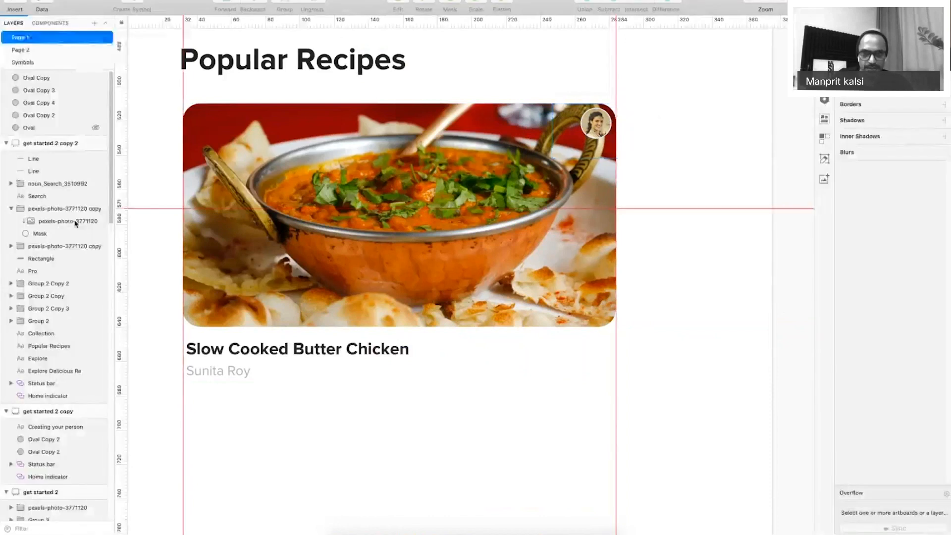
double_click(596, 123)
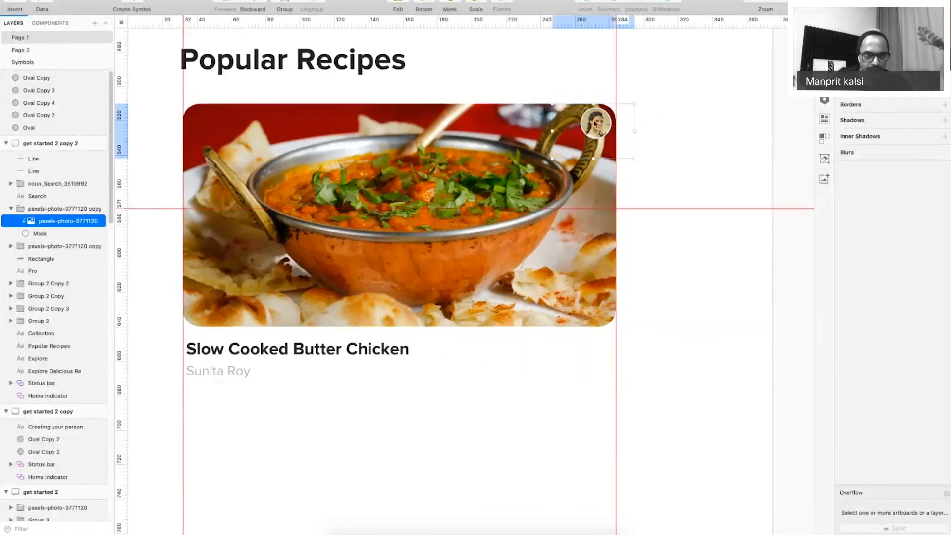
left_click(49, 234)
left_click_drag(925, 229, 911, 231)
left_click(738, 155)
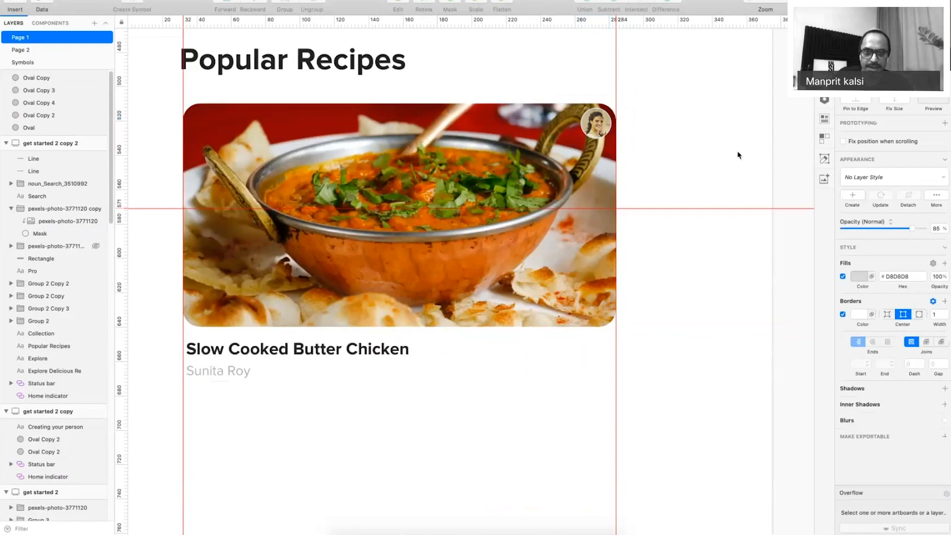
key("super+period")
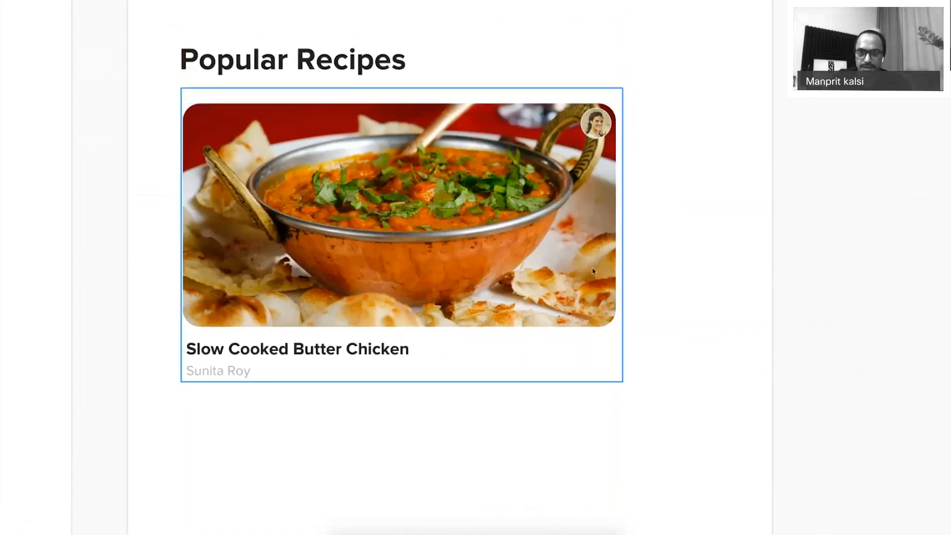
Add an '8.5K' text label on the photo, coloured FFFFFF at size 8.
key("t")
left_click(649, 327)
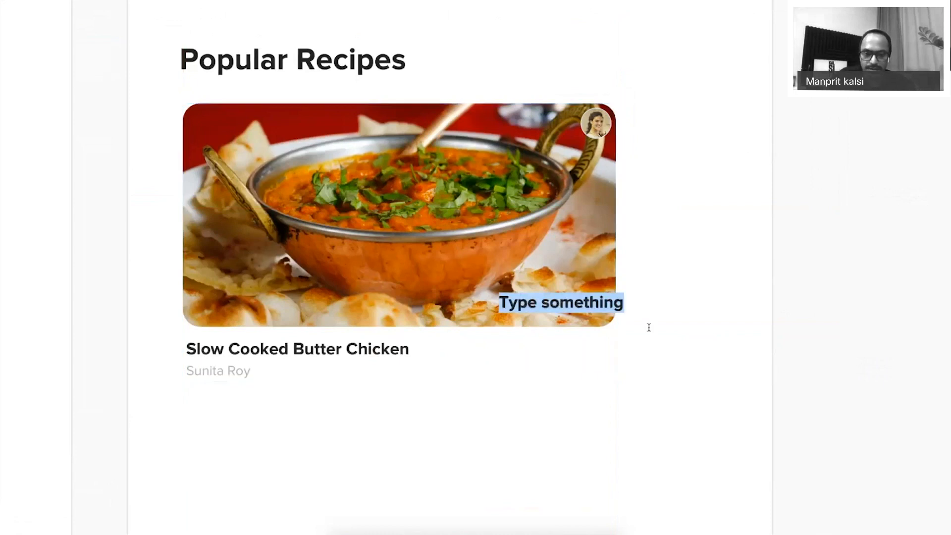
type("8.5K")
key("ctrl+a")
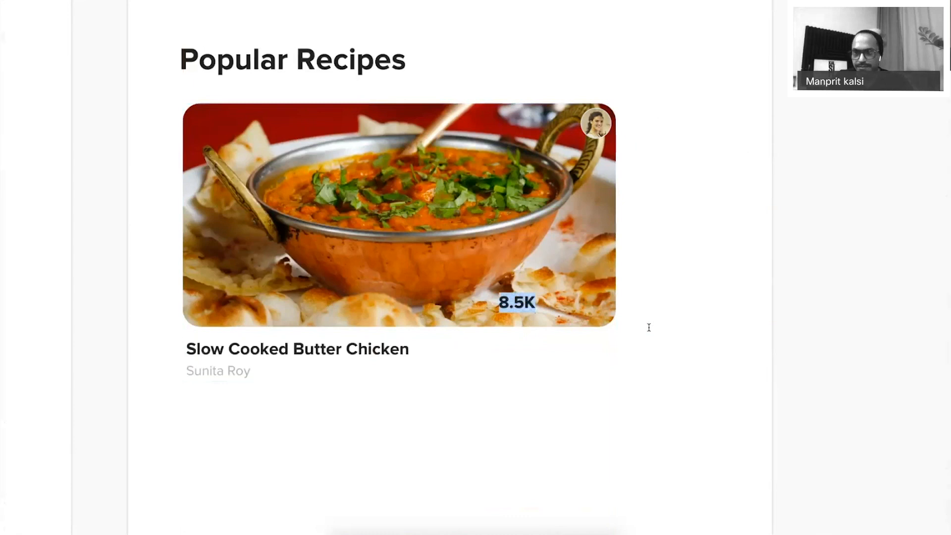
key("super+period")
left_click(939, 242)
type("FFFFFF")
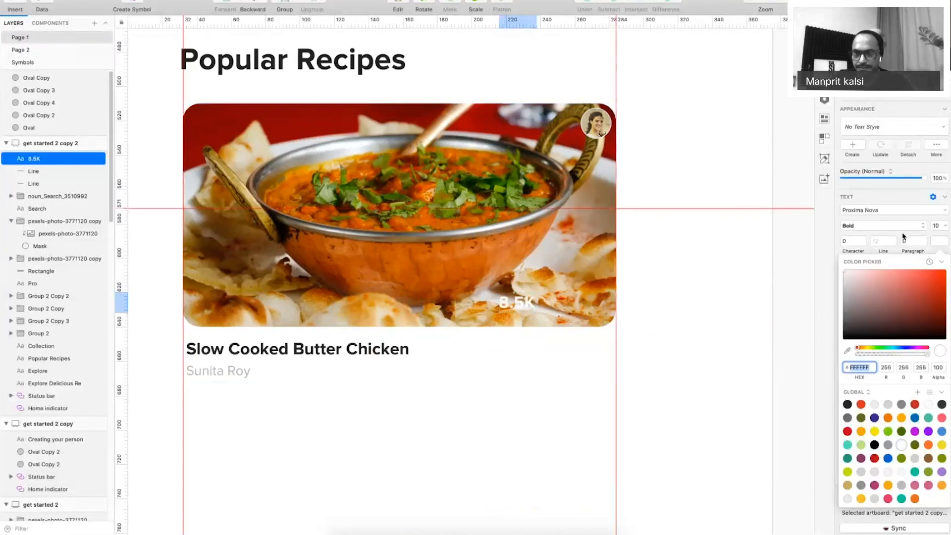
left_click(936, 226)
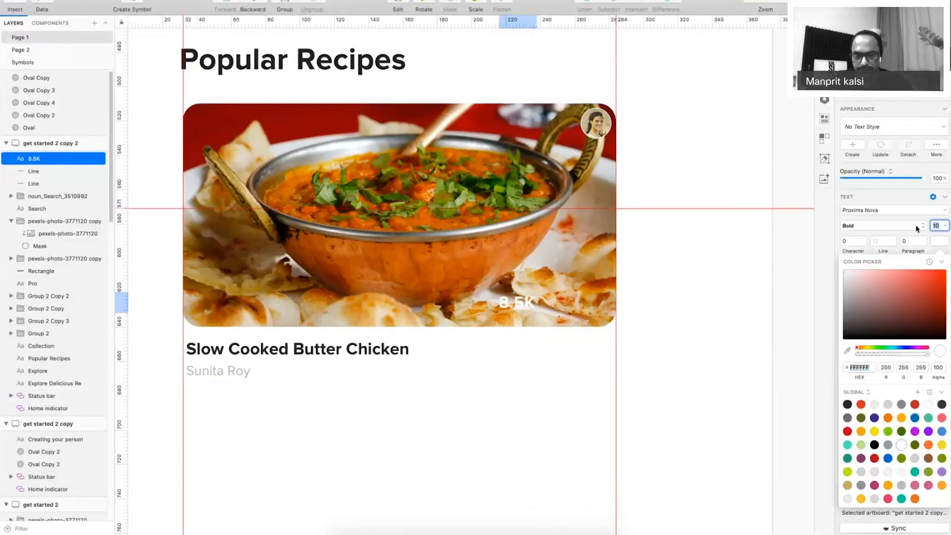
type("8")
key("Return")
Position the 8.5K label in the photo's bottom-right corner.
left_click_drag(522, 307, 596, 311)
key("Right")
key("Right")
key("Left")
key("Down")
left_click_drag(655, 316, 165, 227)
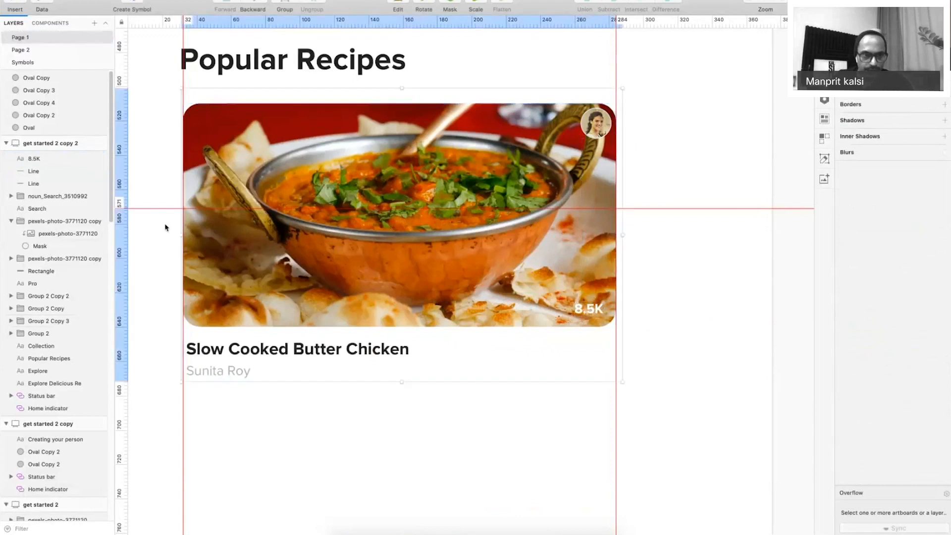
Duplicate the card photo's Mask shape and give the copy a linear gradient fill.
left_click(68, 360)
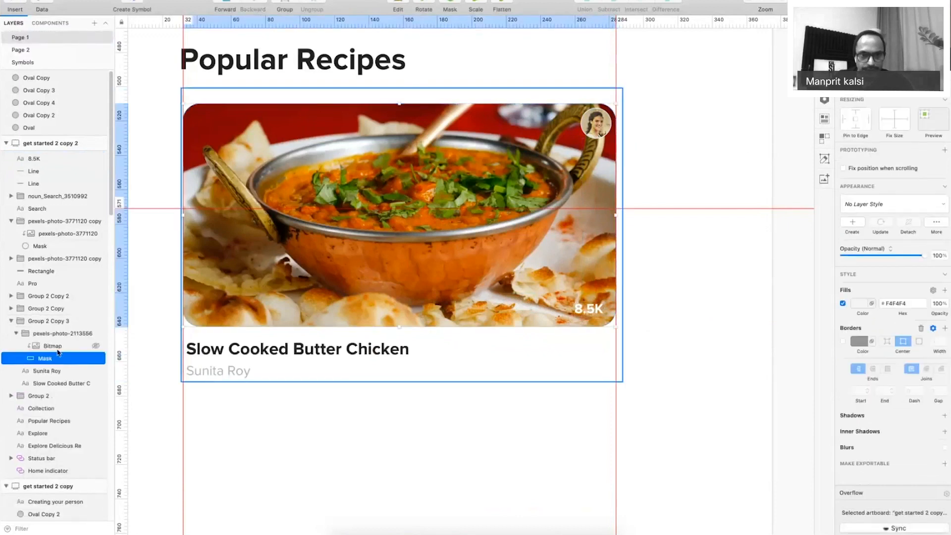
left_click(61, 348)
key("super+v")
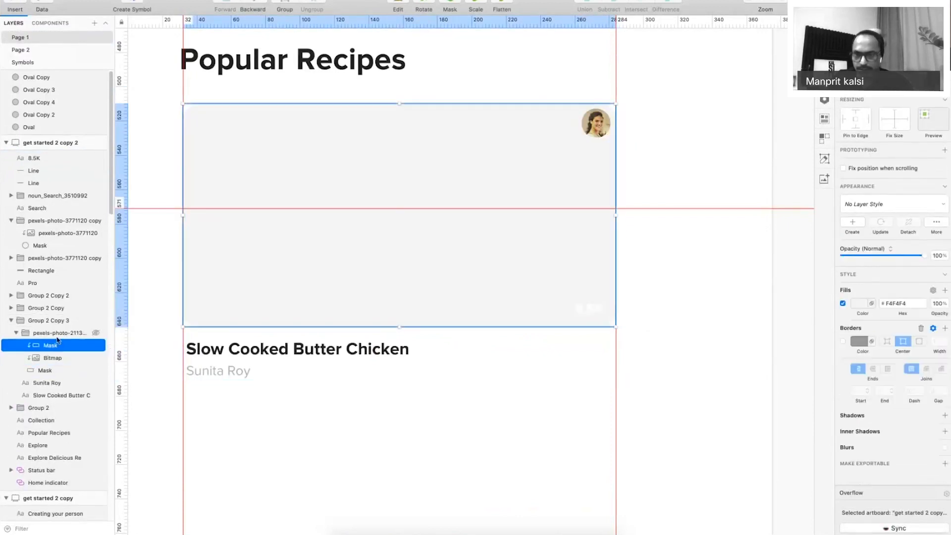
left_click(858, 306)
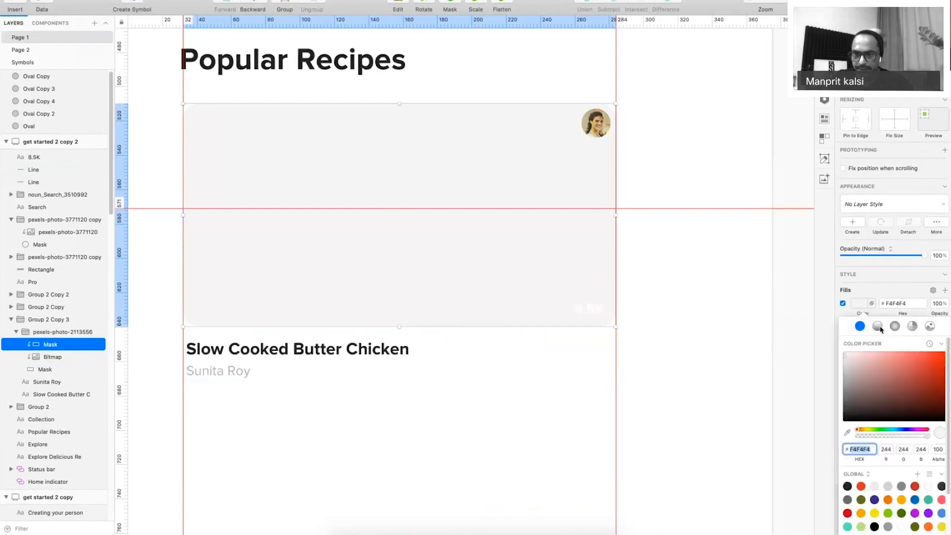
left_click(877, 326)
left_click(845, 343)
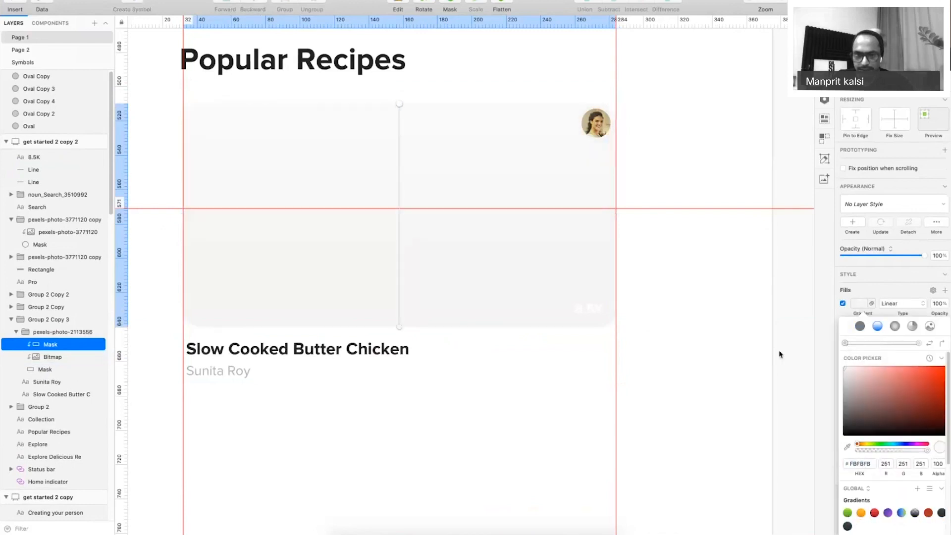
left_click(399, 321)
left_click(400, 258)
key("super+z")
key("super+z")
Run the gradient from transparent at the top to black 000000, fading from mid-card.
left_click(917, 344)
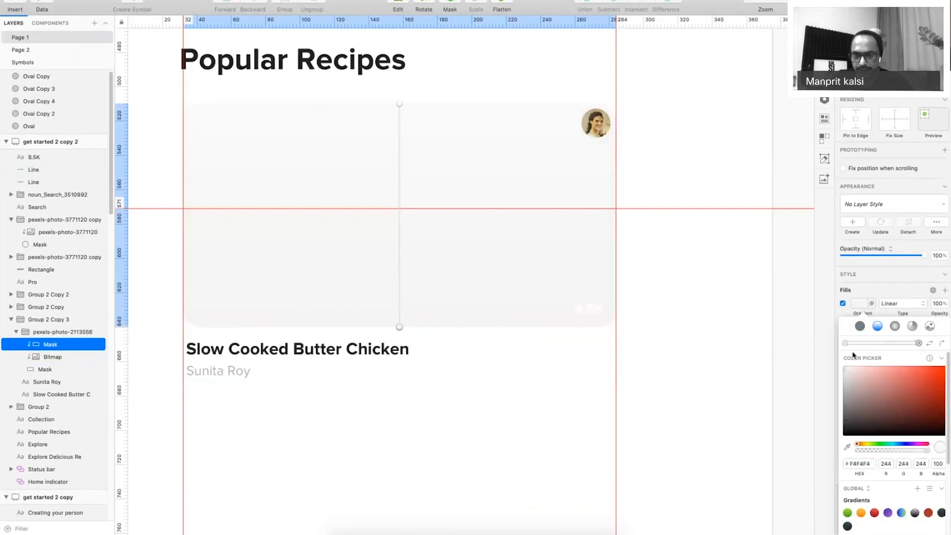
left_click(845, 434)
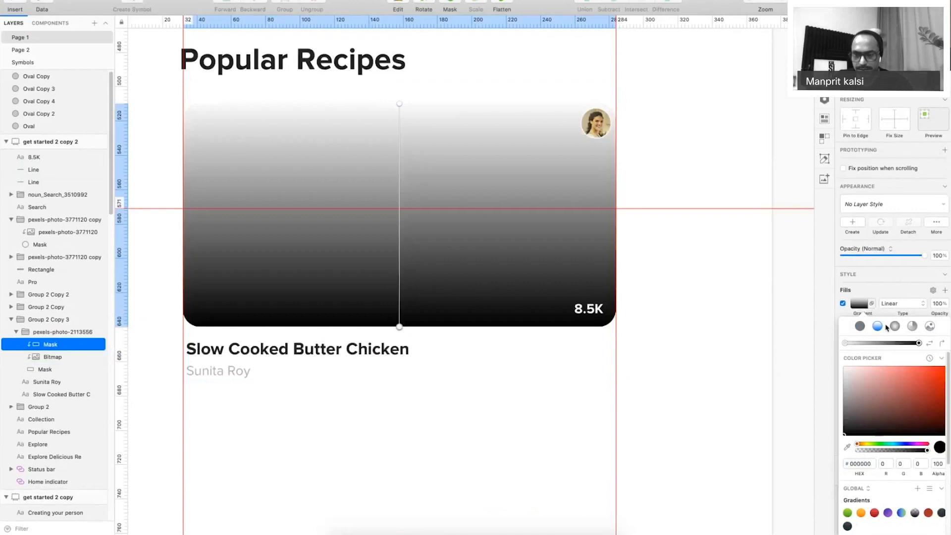
left_click(845, 344)
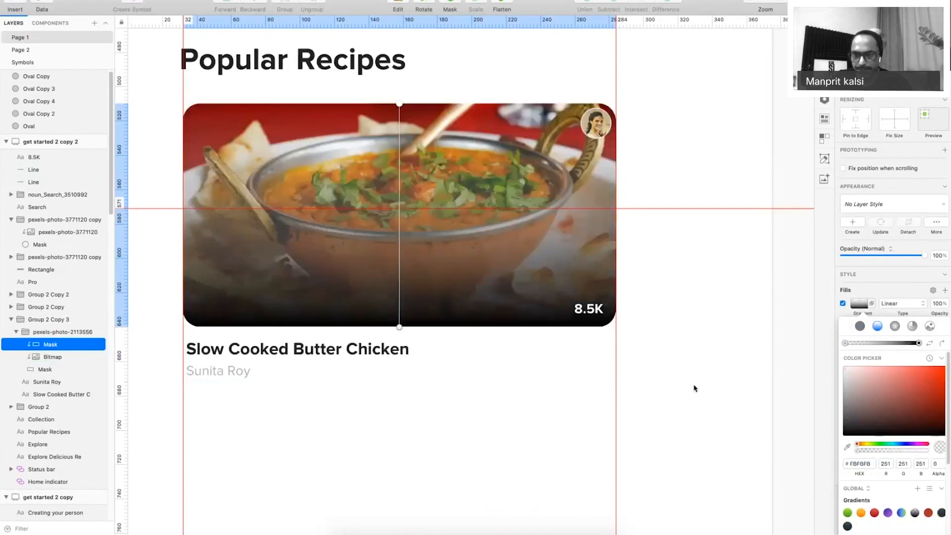
left_click(919, 343)
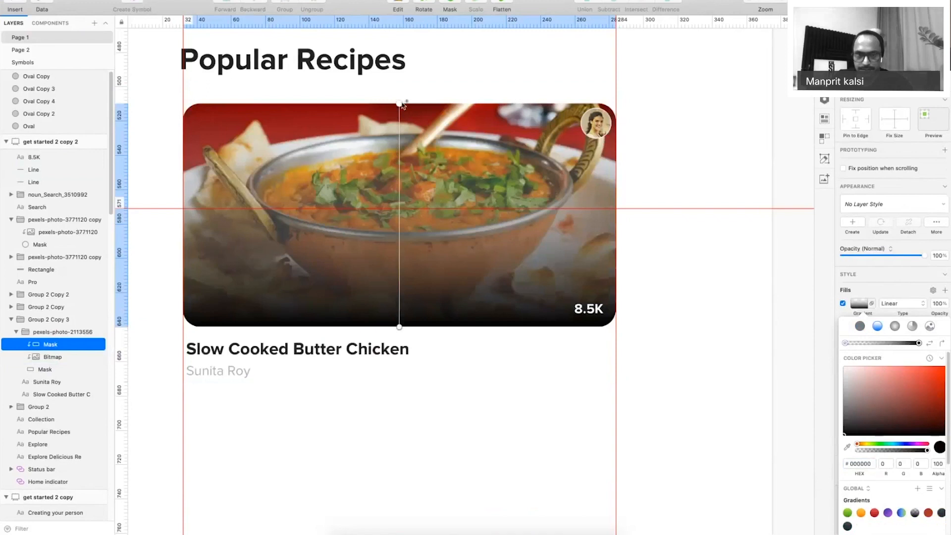
left_click_drag(399, 104, 399, 243)
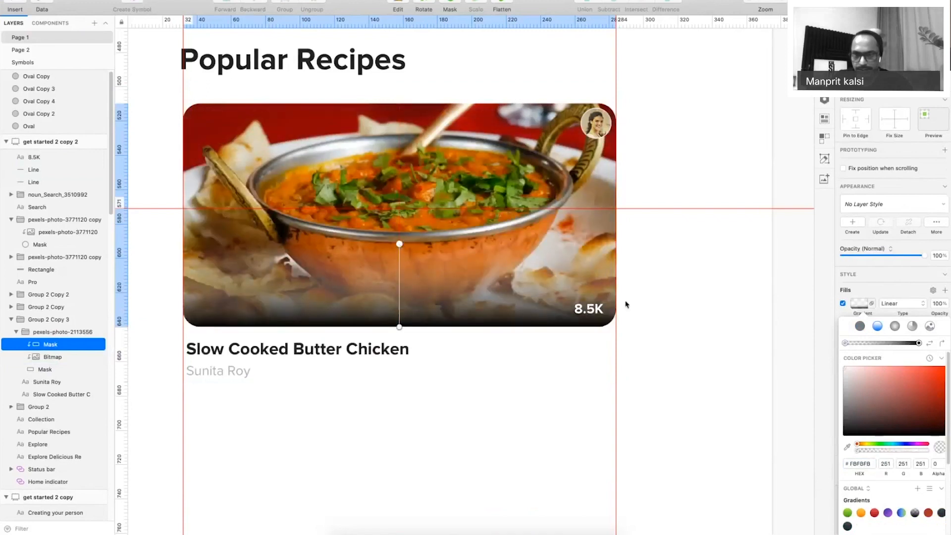
left_click_drag(846, 343, 876, 343)
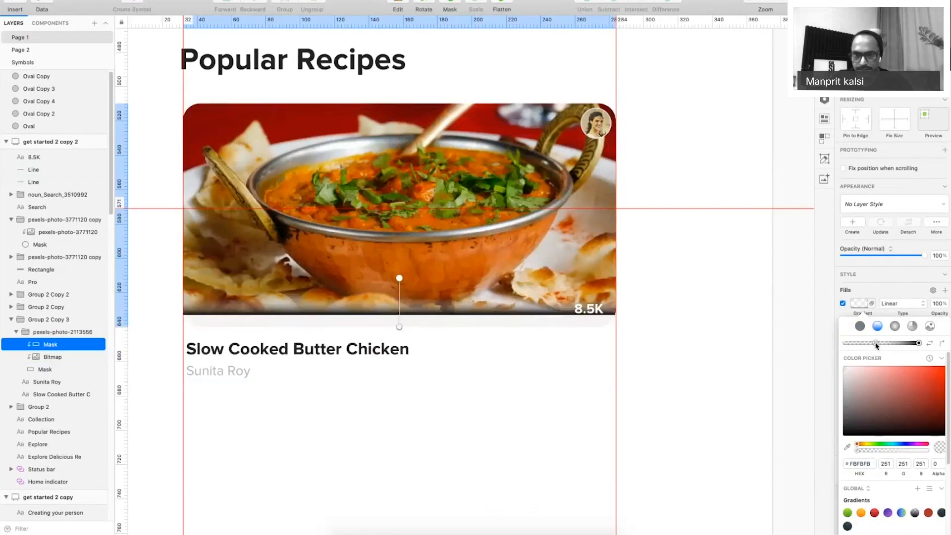
key("ctrl+z")
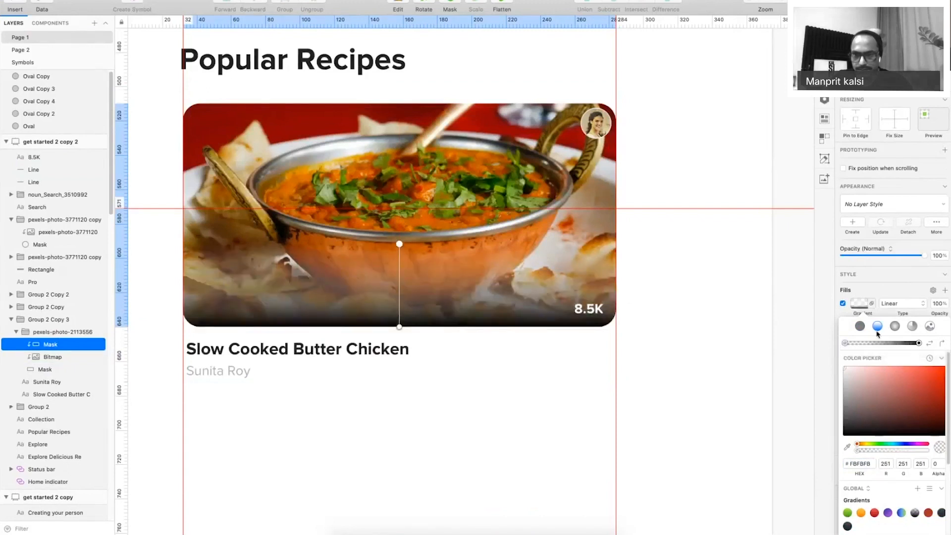
Keep the gradient linear and set the overlay's blend mode to Multiply.
left_click(893, 307)
left_click(897, 290)
left_click(865, 250)
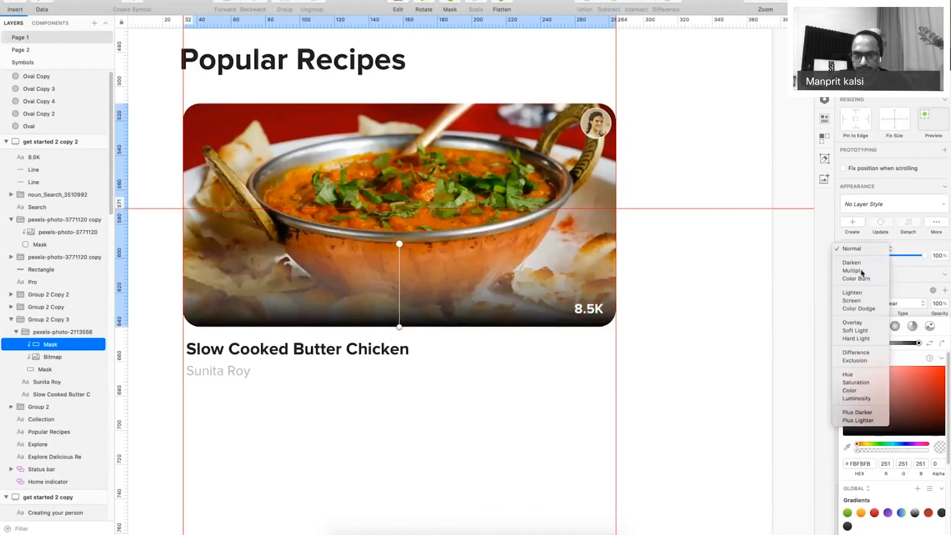
left_click(862, 272)
left_click(718, 313)
left_click(719, 312)
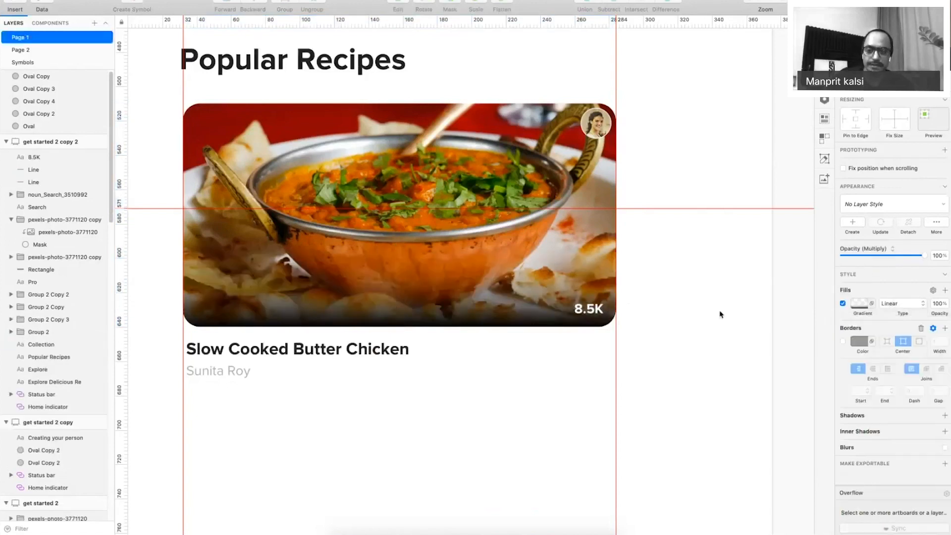
Place a copy of the Slow Cooked Butter Chicken card to the right of the original.
key("super+period")
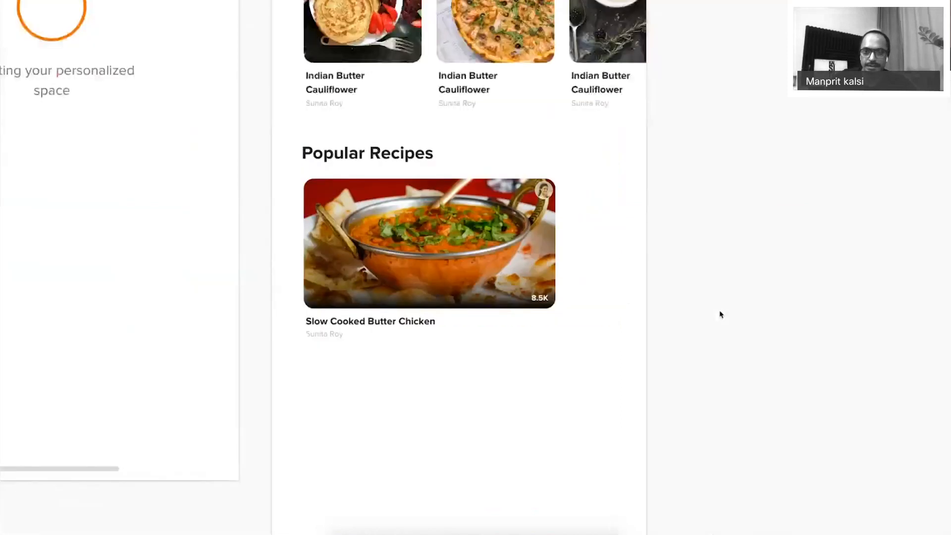
left_click(332, 256)
left_click_drag(331, 256, 592, 267)
key("super+z")
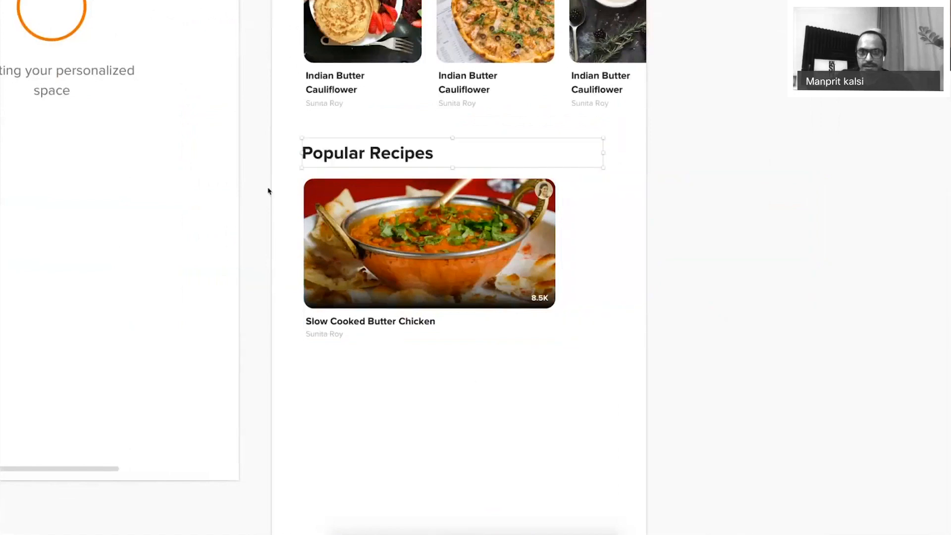
left_click_drag(269, 189, 619, 384)
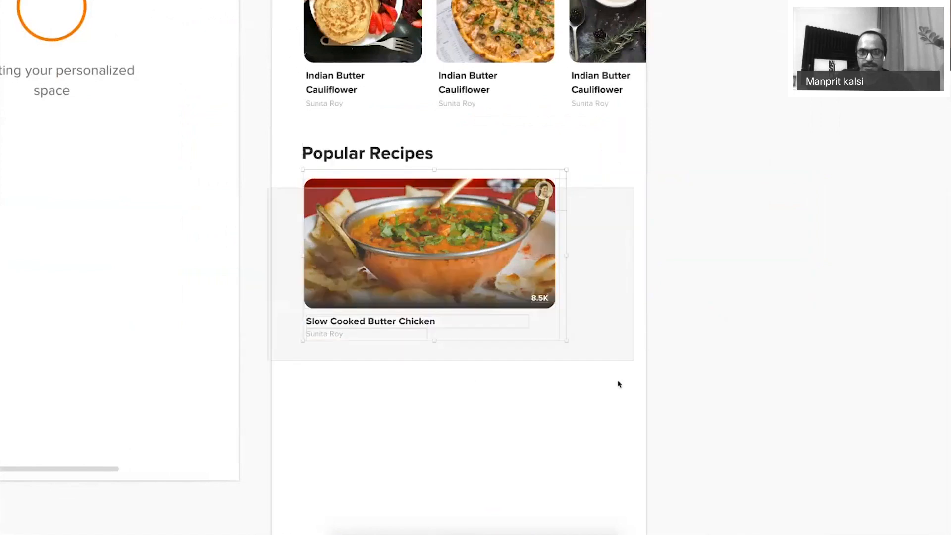
left_click_drag(327, 243, 589, 241)
key("super+z")
key("super+z")
key("super+shift+z")
left_click_drag(352, 238, 619, 255)
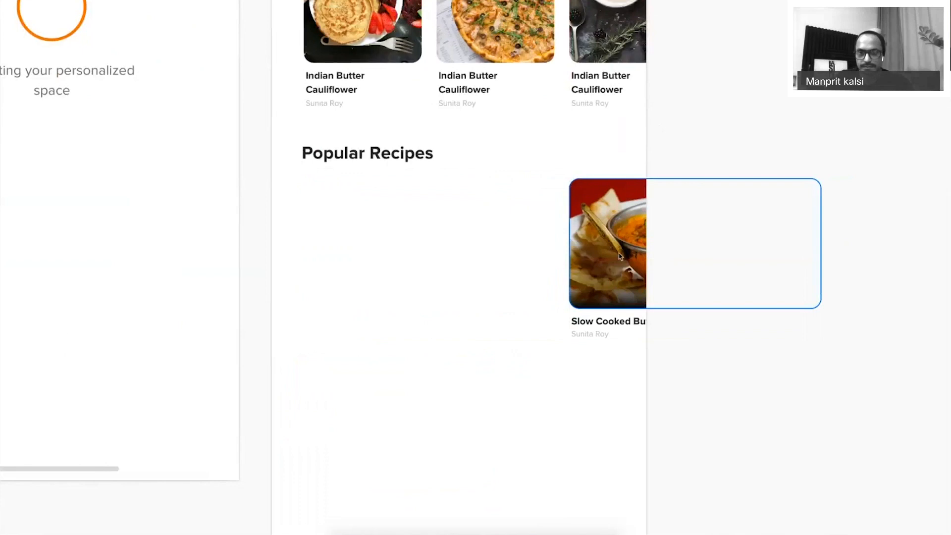
key("ctrl+z")
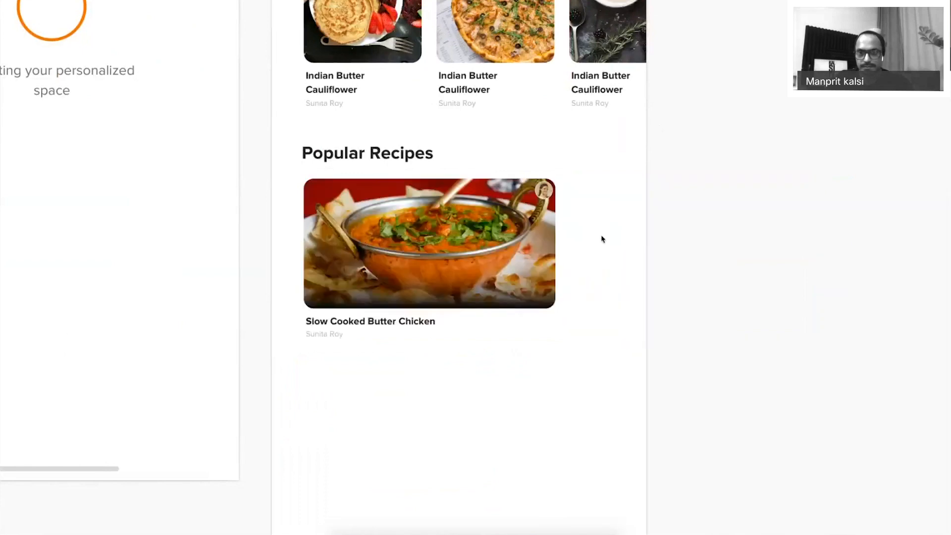
key("ctrl+v")
key("ctrl+z")
left_click_drag(339, 216, 586, 218)
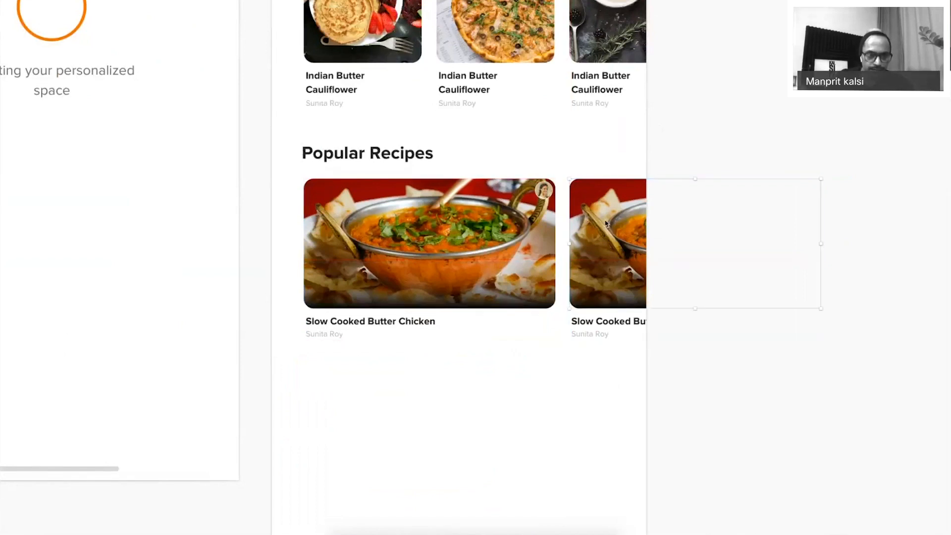
key("ctrl+period")
Lock the card's Mask layer from the Layers list.
right_click(79, 347)
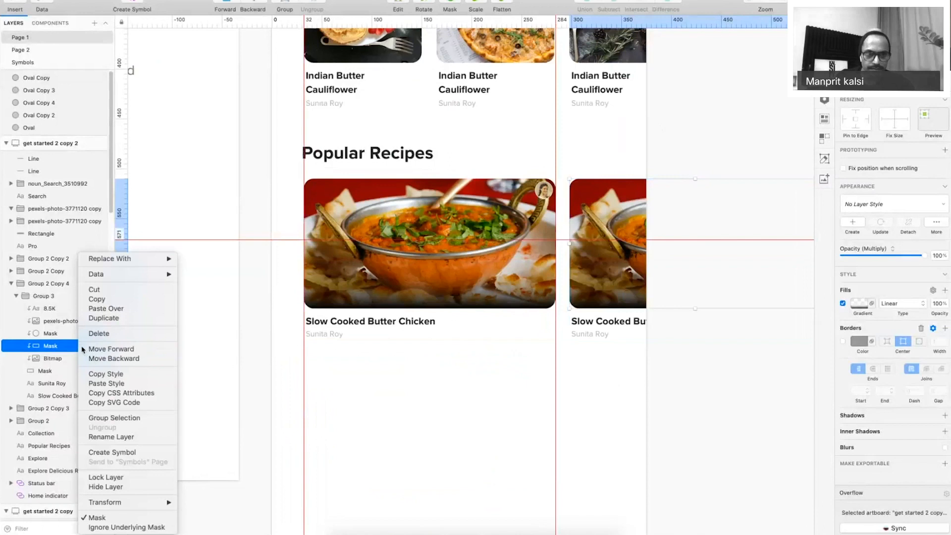
left_click(449, 346)
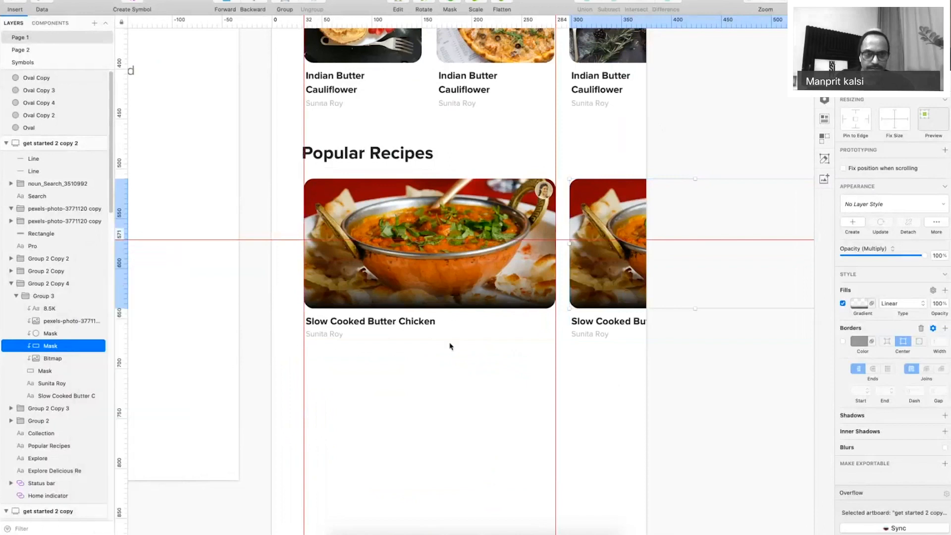
left_click(61, 296)
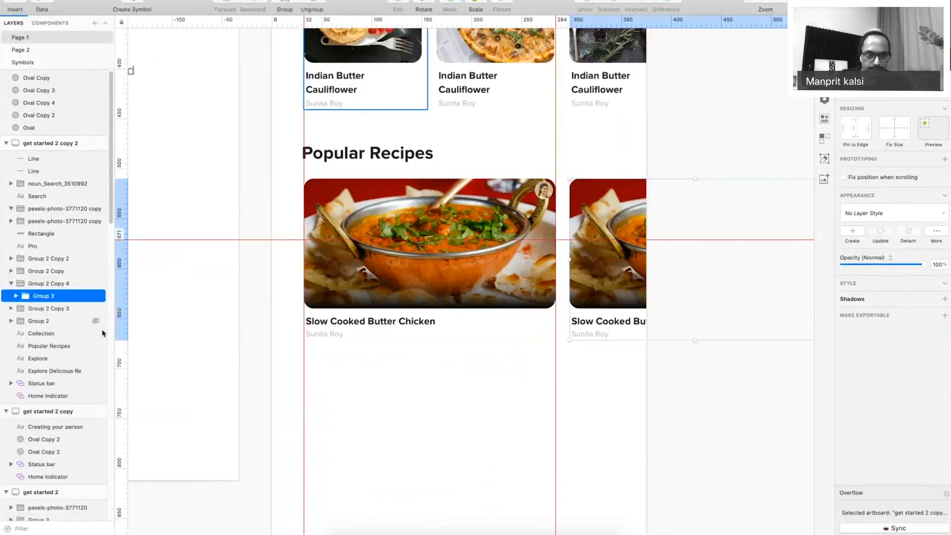
key("super+z")
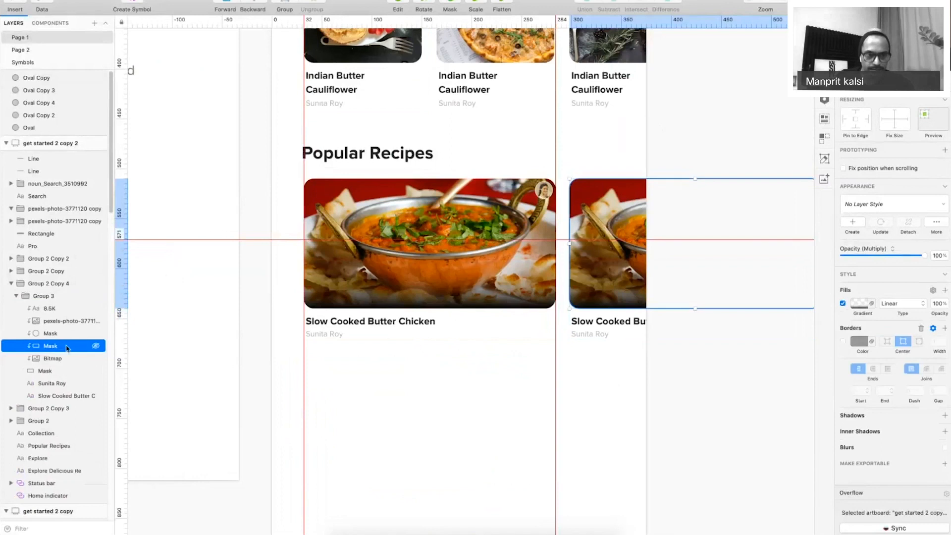
right_click(66, 347)
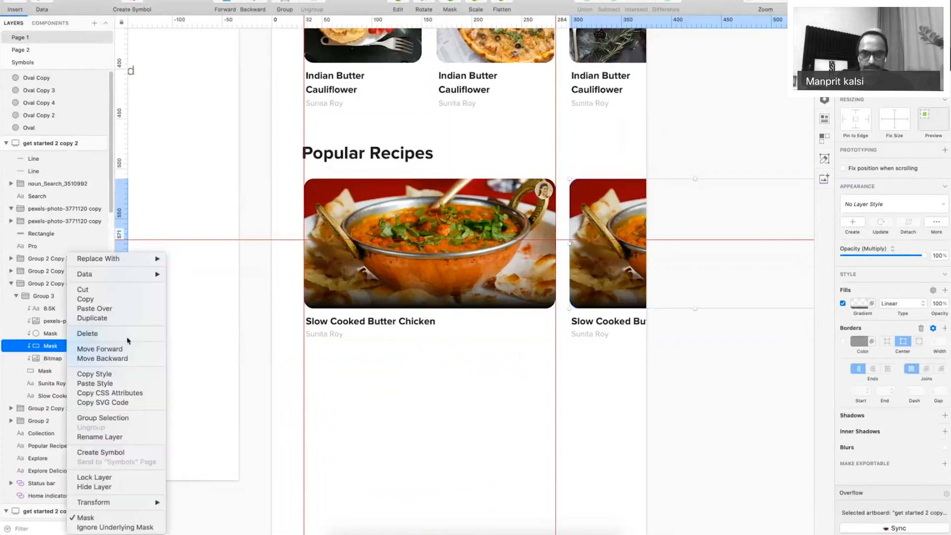
key("Escape")
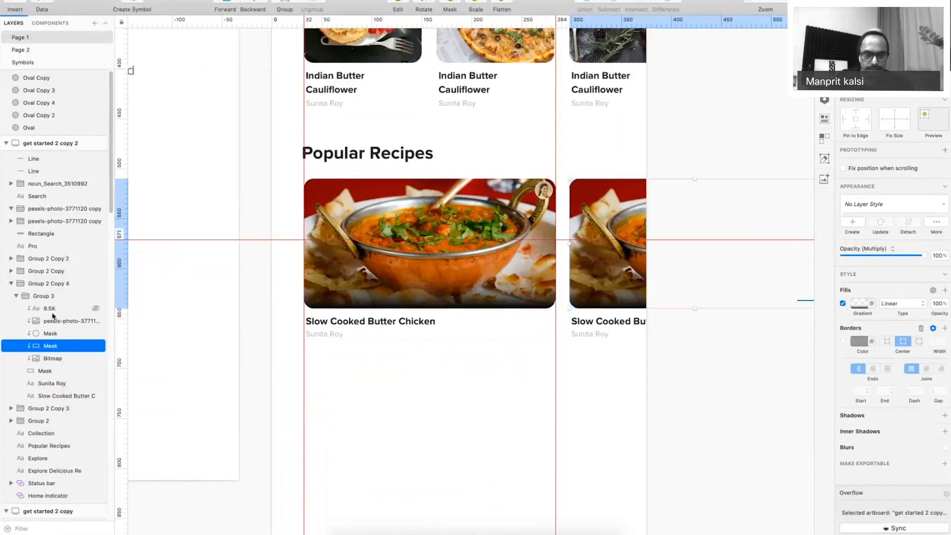
right_click(63, 349)
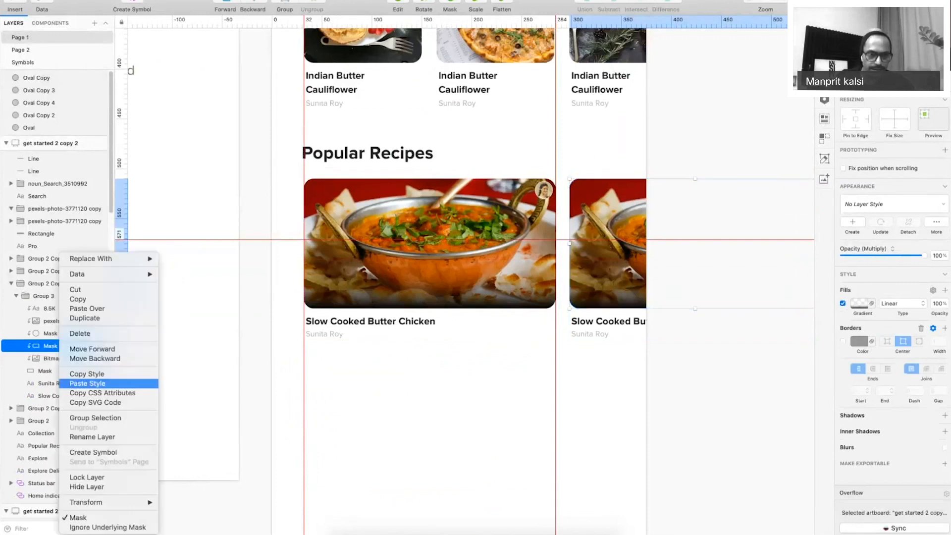
left_click(94, 481)
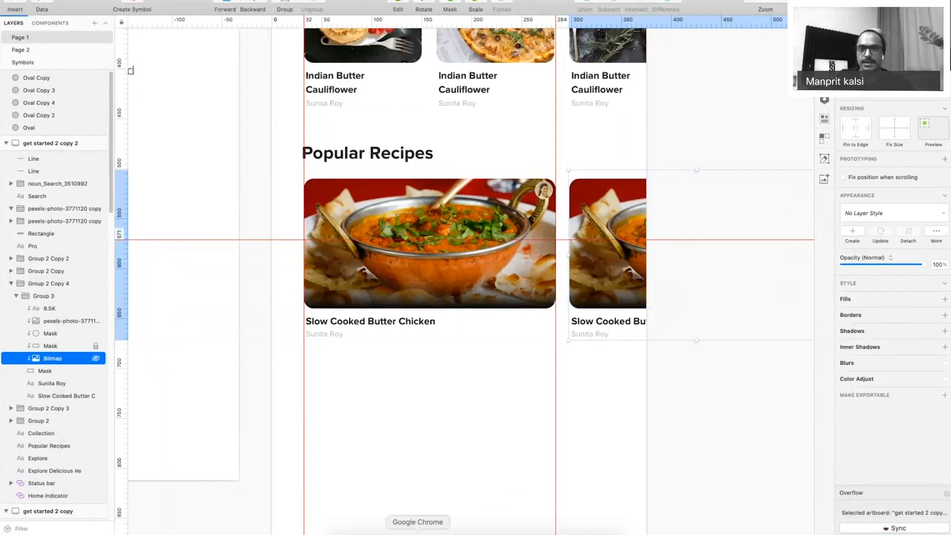
Copy the food platter photo from the other Pexels tab and paste it into Sketch.
left_click(417, 531)
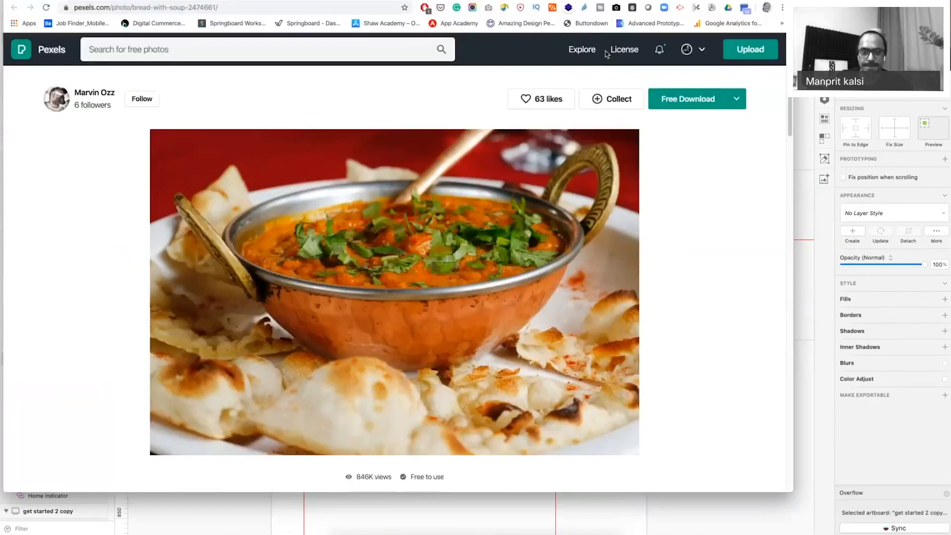
left_click(619, 1)
scroll(535, 310, "down", 5)
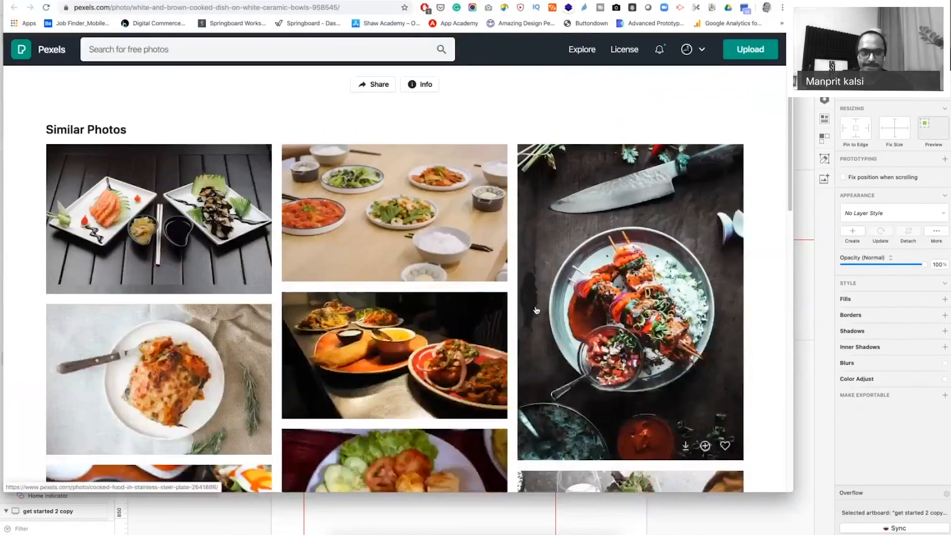
scroll(536, 310, "down", 15)
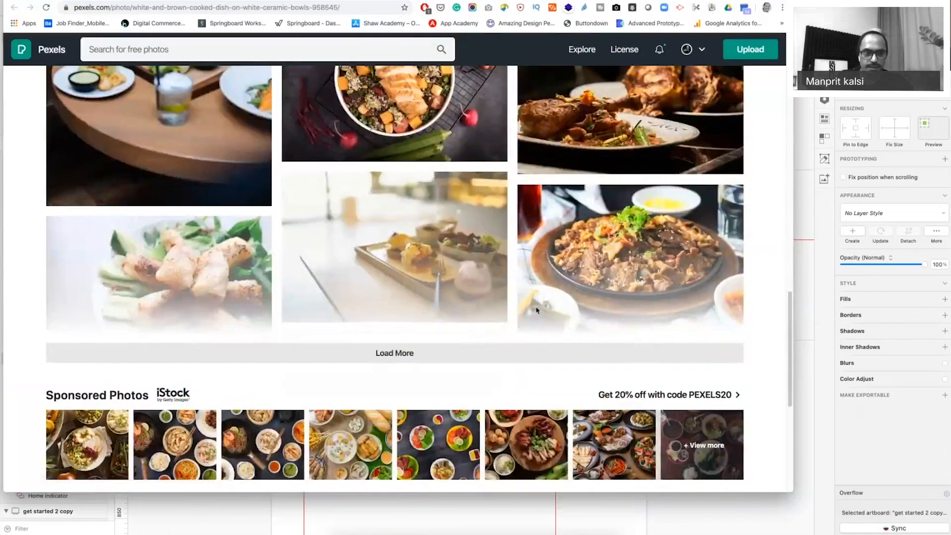
scroll(536, 310, "up", 10)
scroll(536, 310, "up", 5)
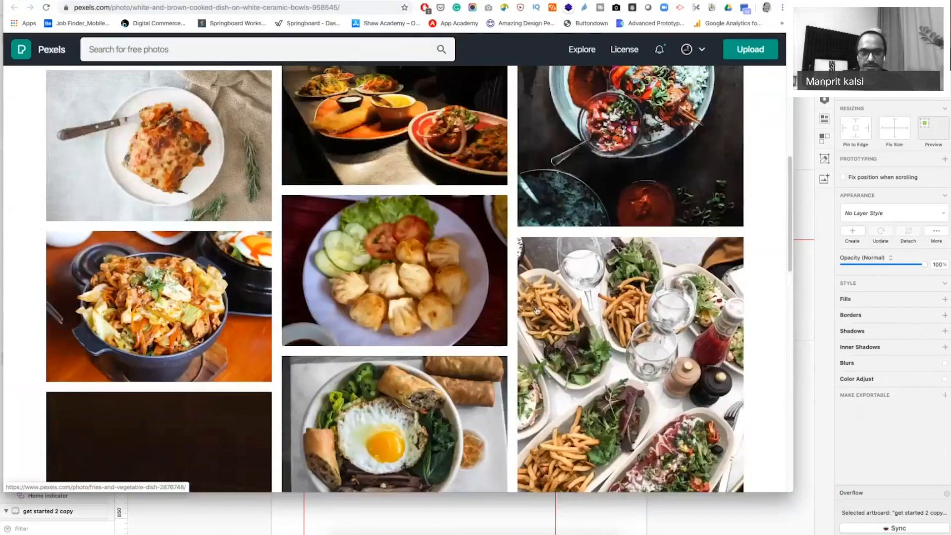
right_click(381, 291)
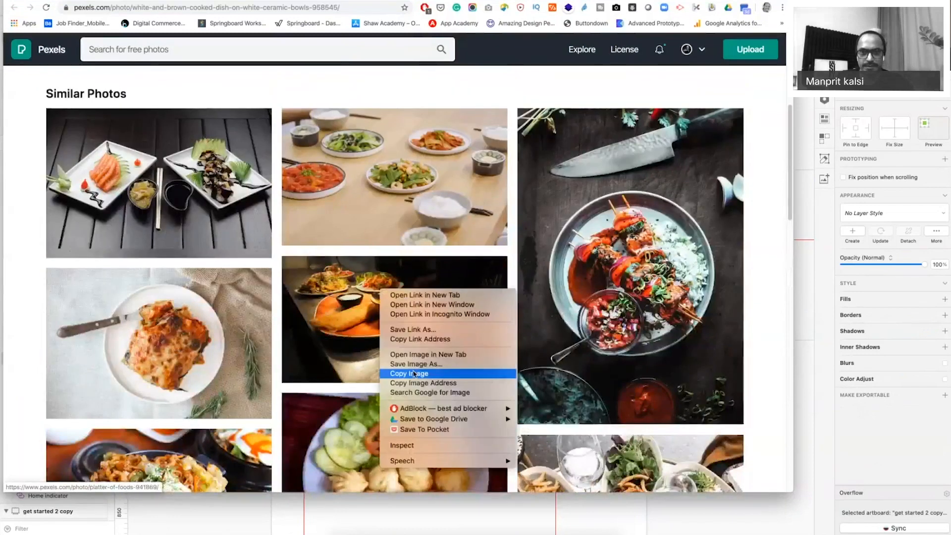
left_click(414, 374)
key("super+Tab")
key("super+v")
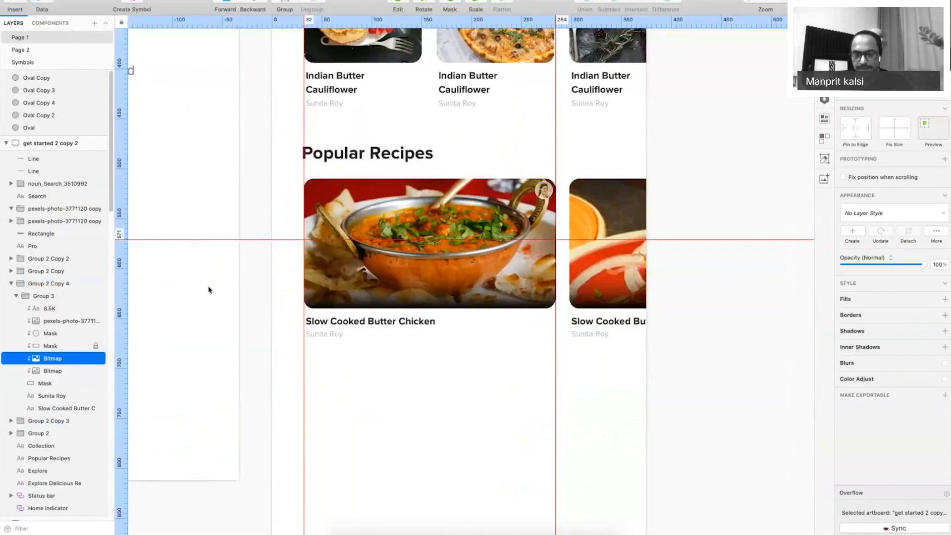
Shrink the pasted food photo and move it into the second recipe card.
key("super+minus")
left_click_drag(610, 326, 575, 304)
left_click_drag(539, 239, 623, 231)
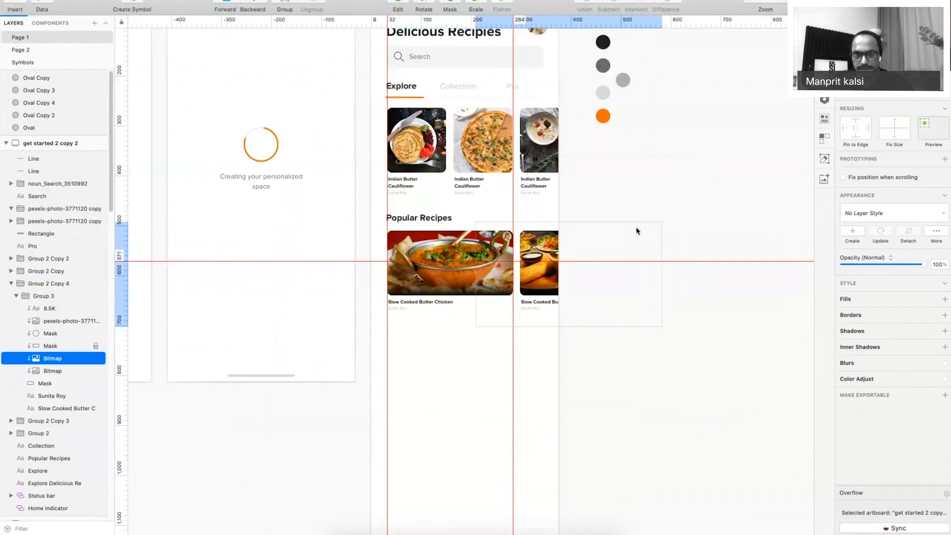
left_click(575, 355)
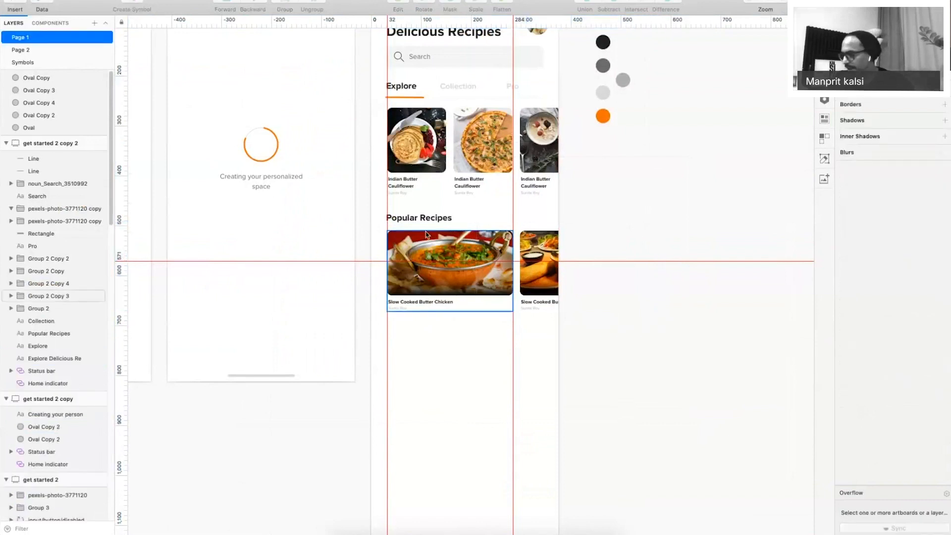
Duplicate the Popular Recipes section and position the copy below the original.
key("super+period")
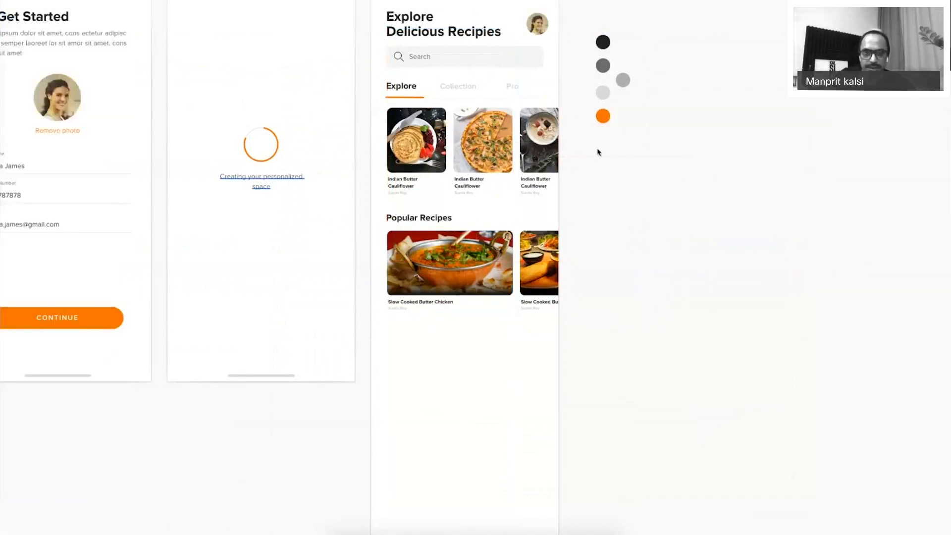
left_click_drag(348, 99, 618, 397)
left_click(472, 289)
key("shift+Up")
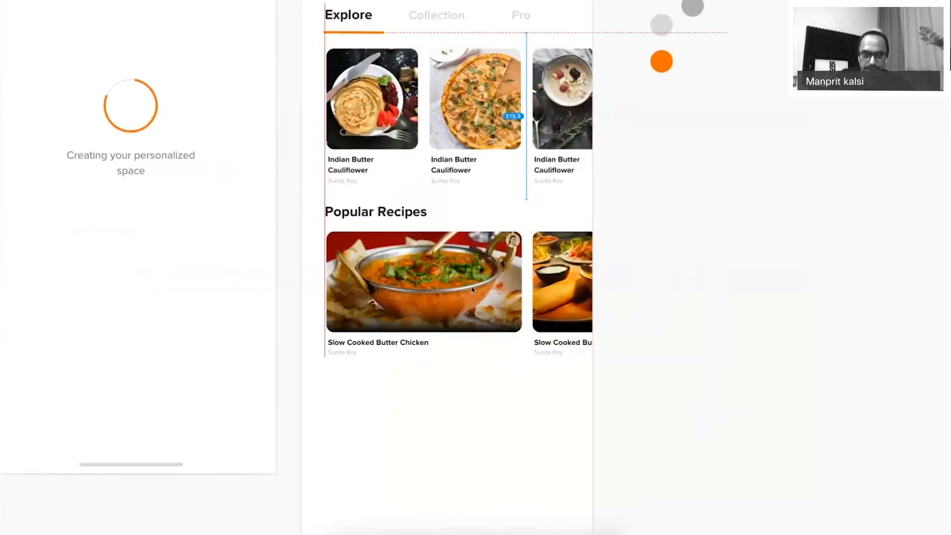
key("ctrl+d")
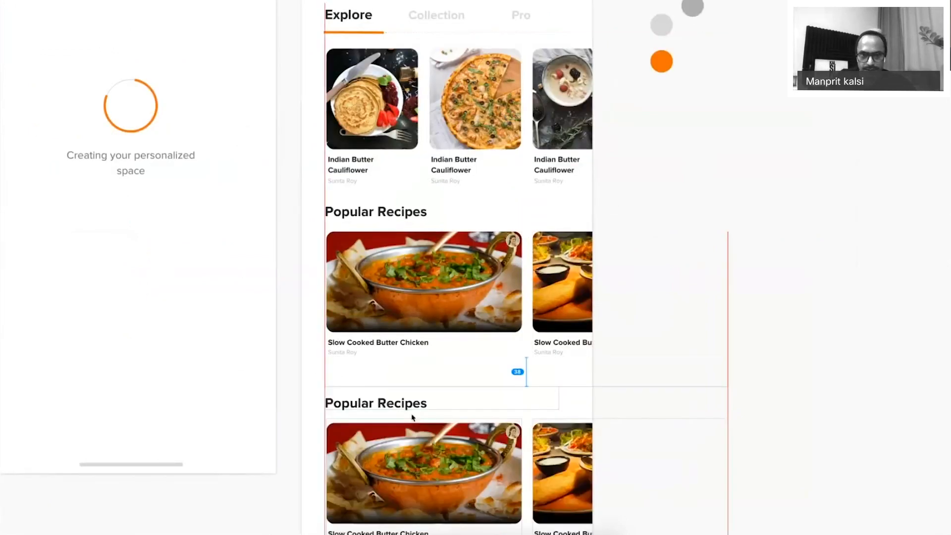
key("shift+Up")
key("shift+Up")
key("shift+Up")
key("shift+Up")
left_click_drag(415, 410, 420, 402)
key("shift+Down")
key("shift+Down")
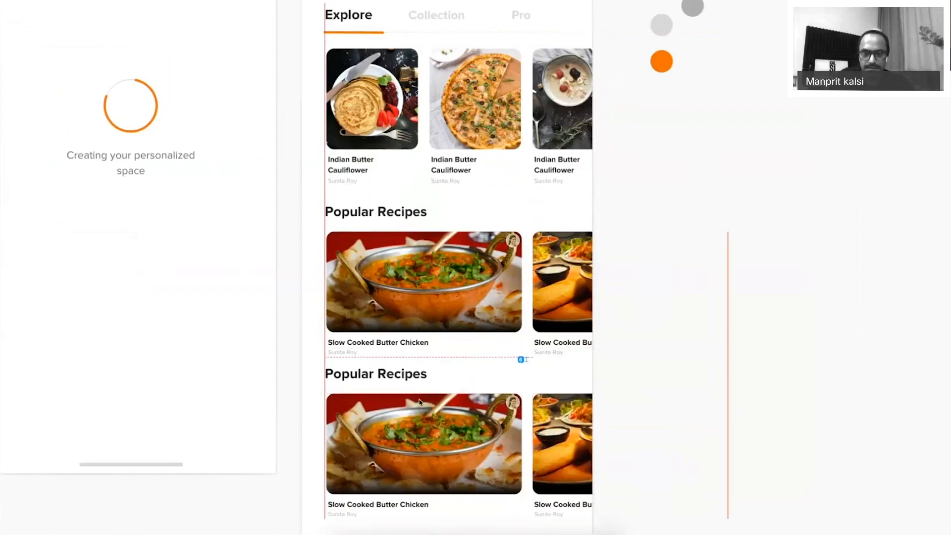
key("shift+Down")
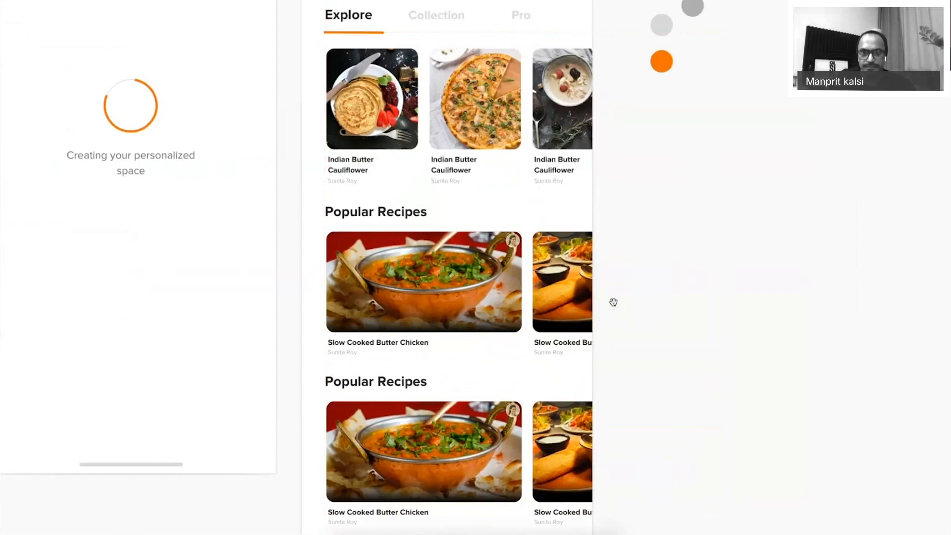
scroll(613, 302, "down", 5)
Retitle the copied heading 'Popular Chefs' and delete its recipe cards.
double_click(350, 254)
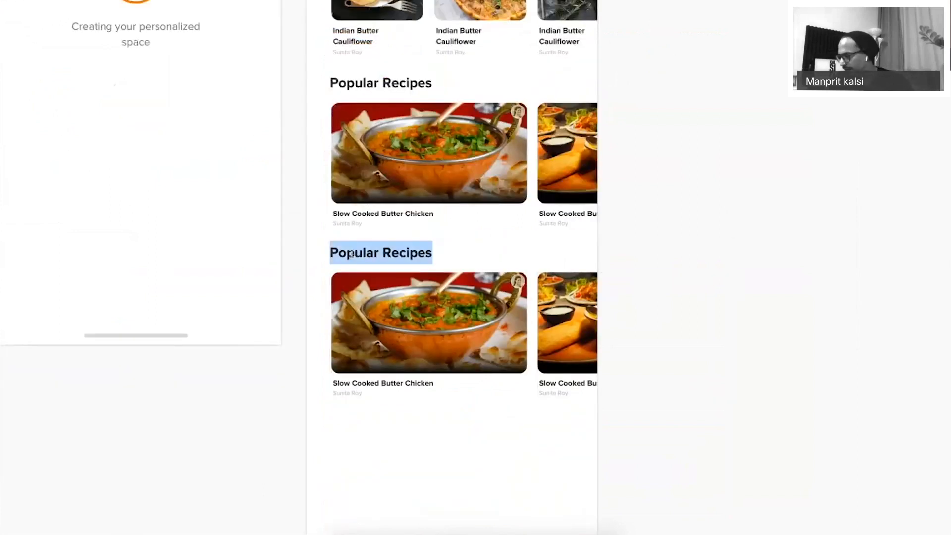
type("Po")
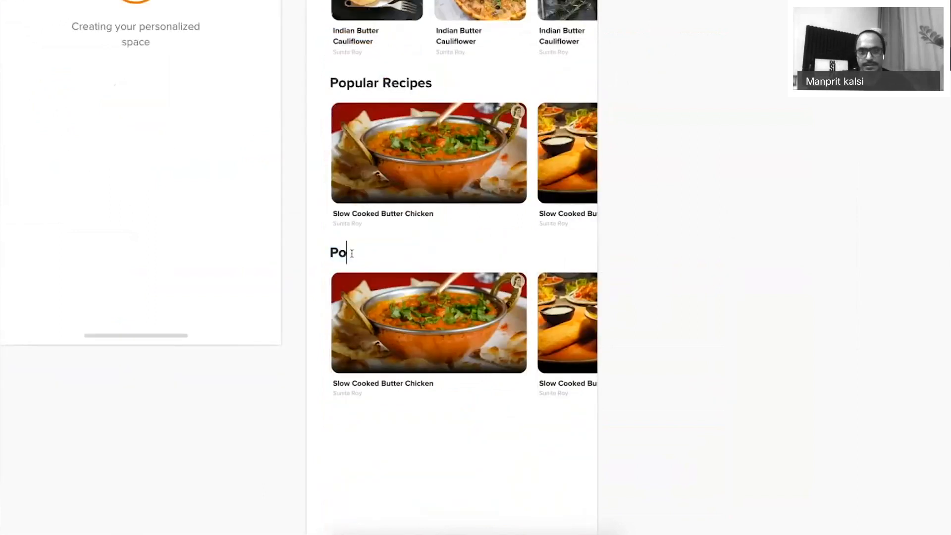
type("pular Chefs")
left_click(706, 318)
left_click_drag(798, 271, 346, 439)
key("Delete")
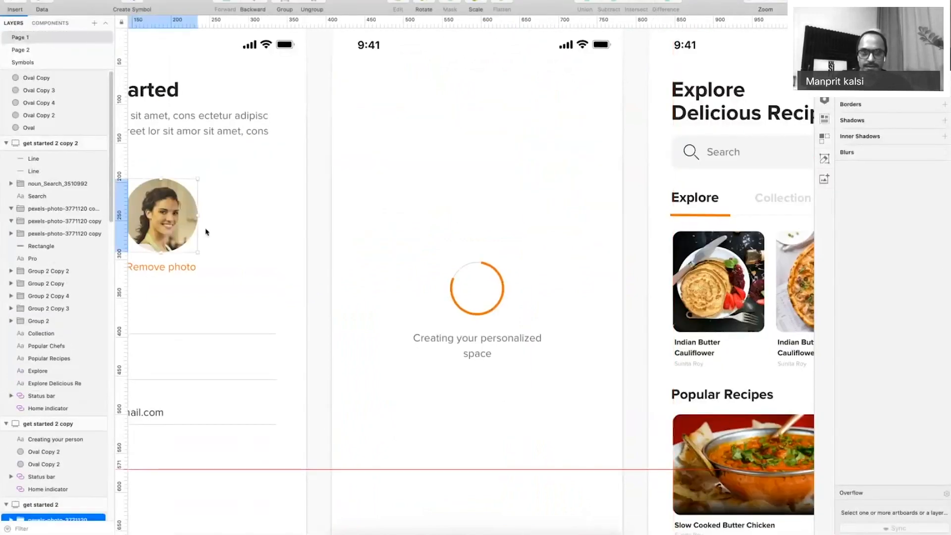
Paste the round chef photo under Popular Chefs, shrink it to about 102 px, and duplicate it.
scroll(512, 330, "left", 4)
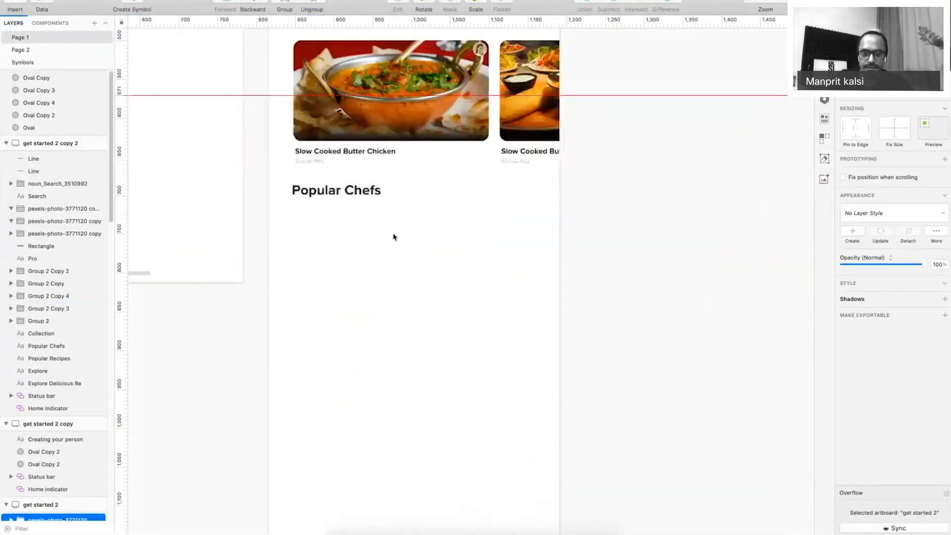
left_click(389, 235)
key("super+v")
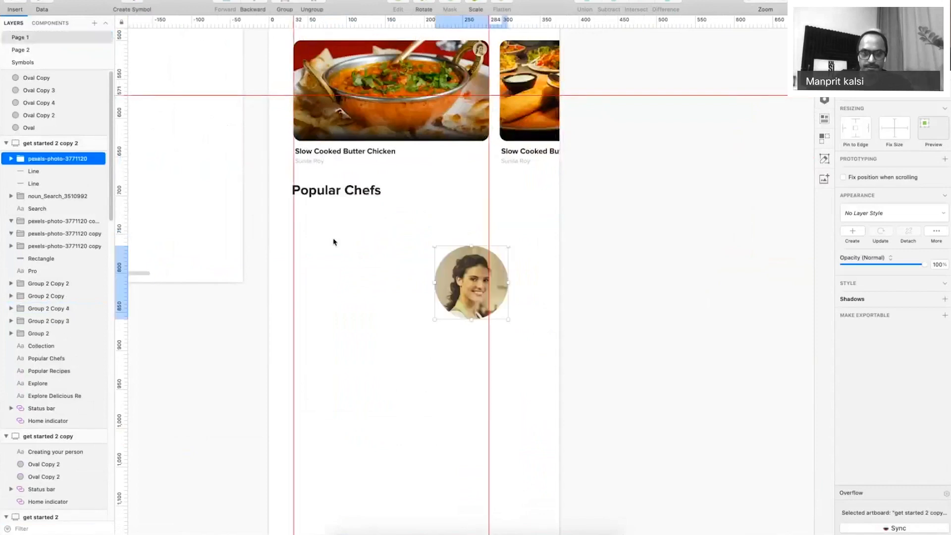
left_click_drag(471, 282, 333, 240)
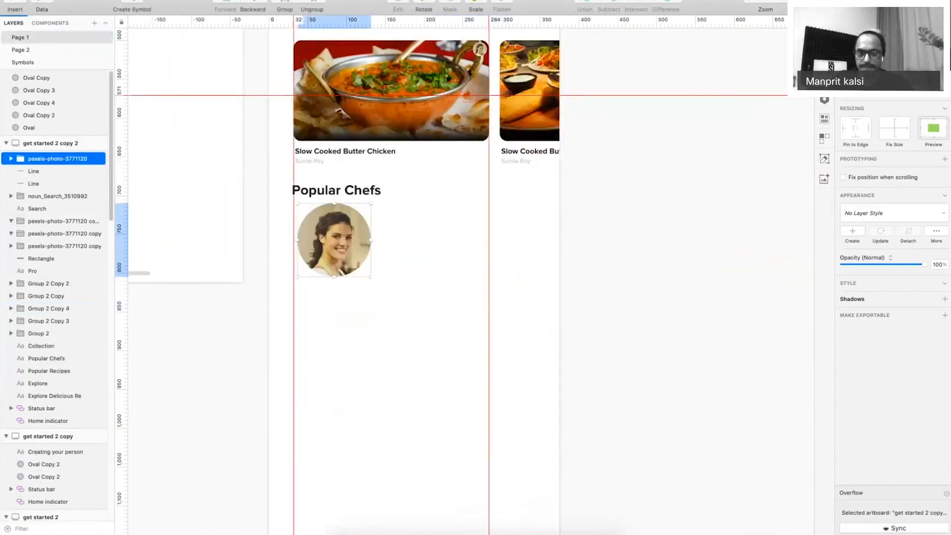
mouse_move(371, 240)
left_mouse_down()
mouse_move(331, 237)
mouse_move(384, 243)
left_mouse_up()
key("super+d")
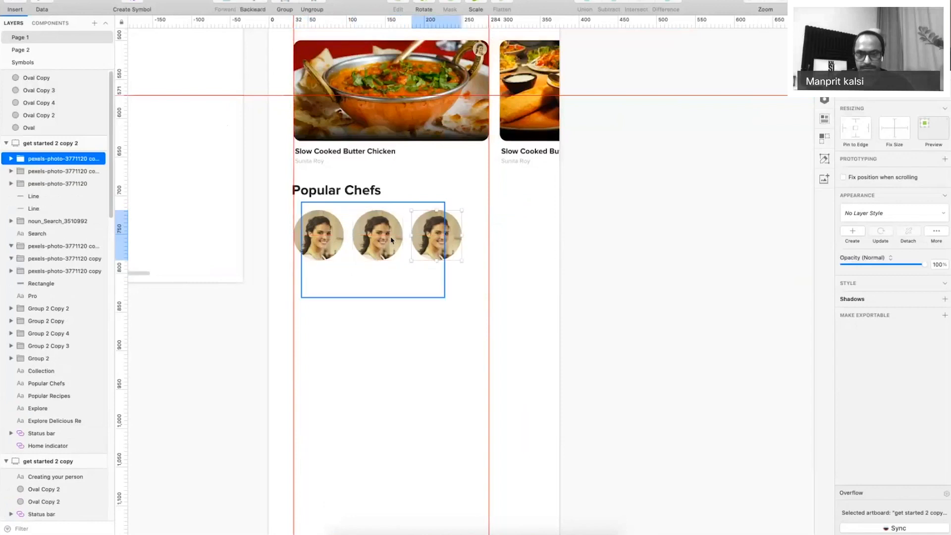
key("super+d")
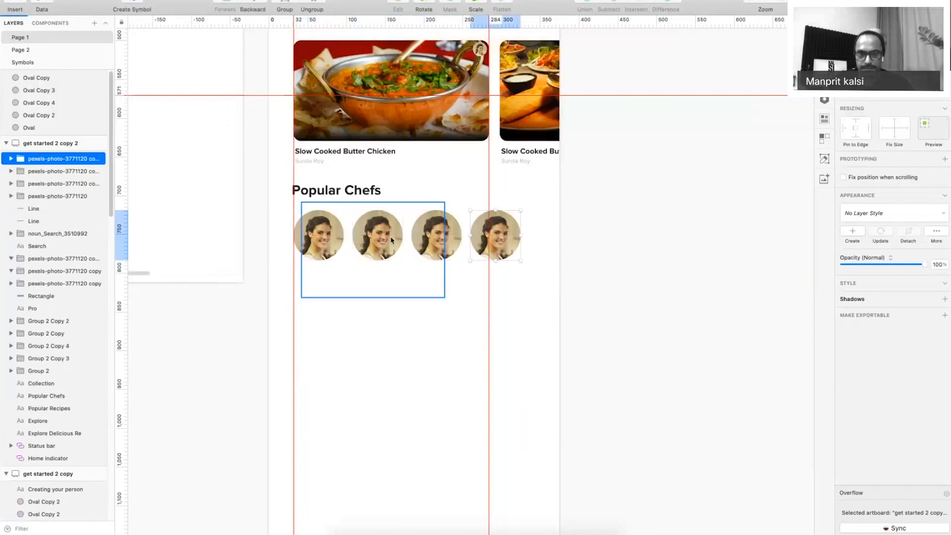
key("super+d")
Move the chef's name text below the chef circles.
left_click(622, 403)
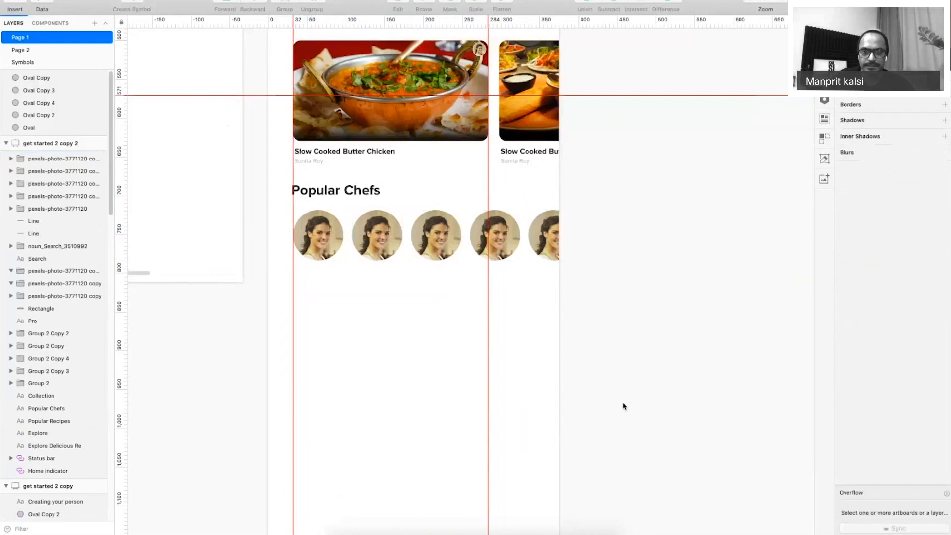
key("super+period")
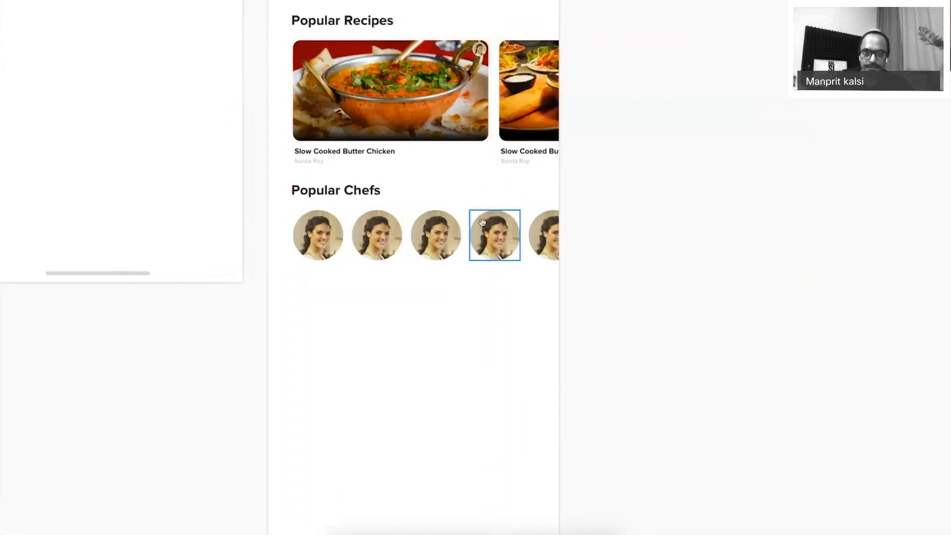
left_click_drag(482, 223, 559, 395)
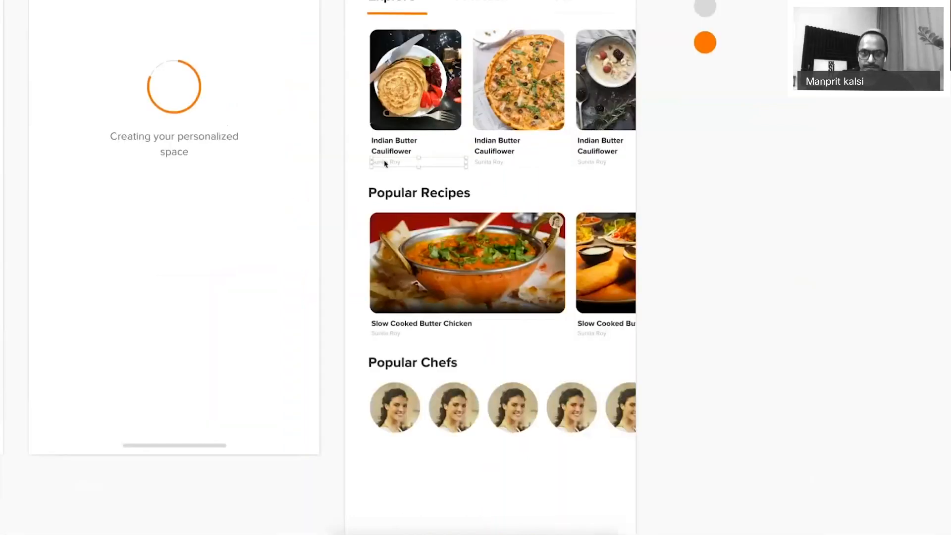
scroll(313, 178, "down", 5)
key("z")
left_click_drag(307, 134, 541, 347)
left_click_drag(540, 265, 427, 331)
Delete chef circles two to five and resize the remaining portrait to about 120 px.
left_click(542, 248)
key("super+minus")
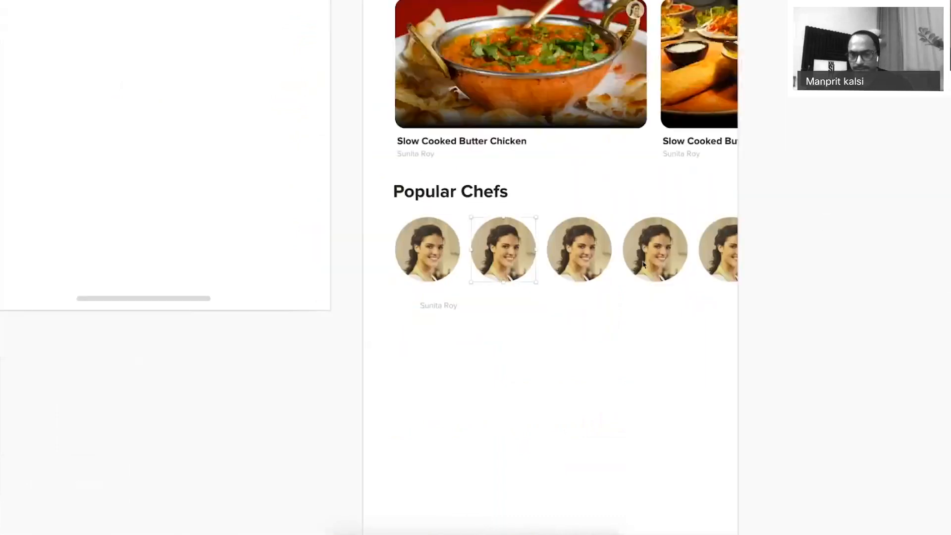
left_click_drag(804, 225, 508, 270)
key("Delete")
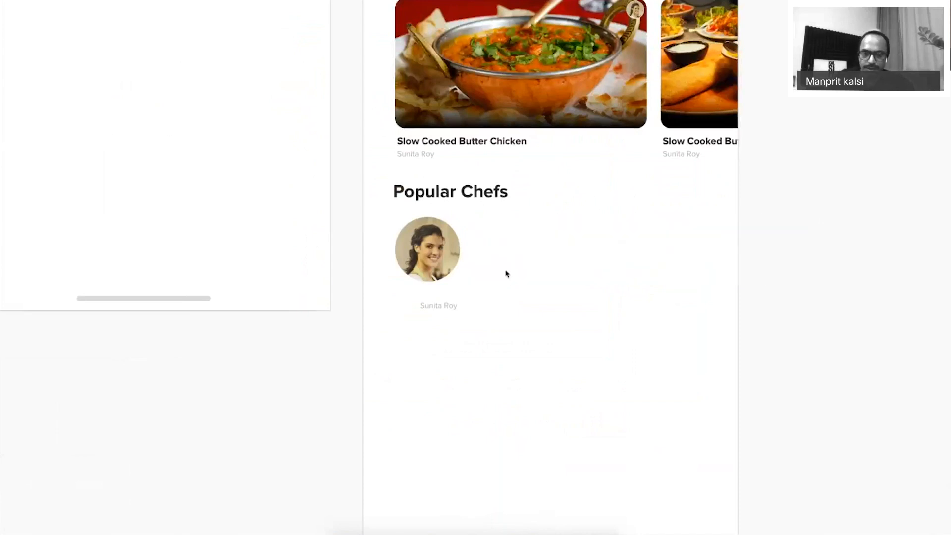
key("super+period")
left_click(443, 257)
left_click_drag(460, 283, 454, 277)
left_click(349, 231)
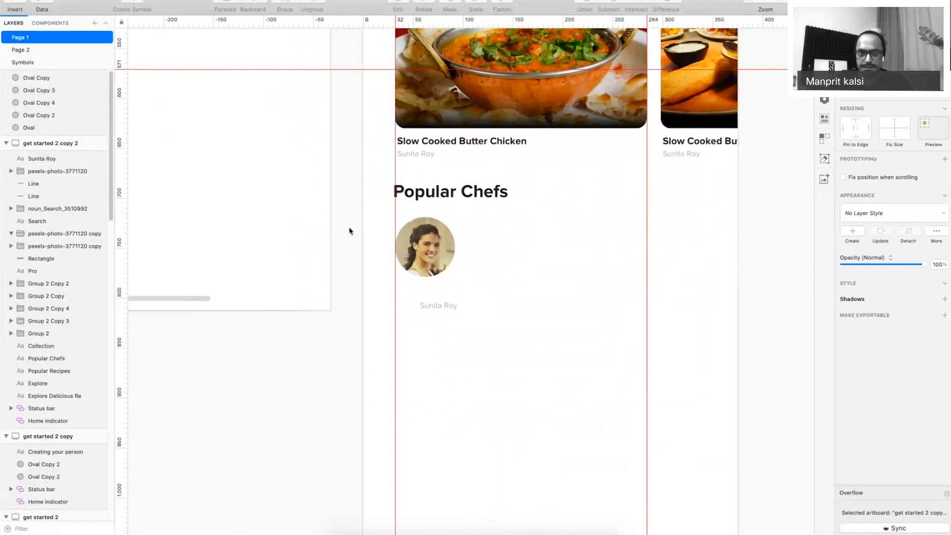
scroll(401, 247, "up", 5)
key("super+0")
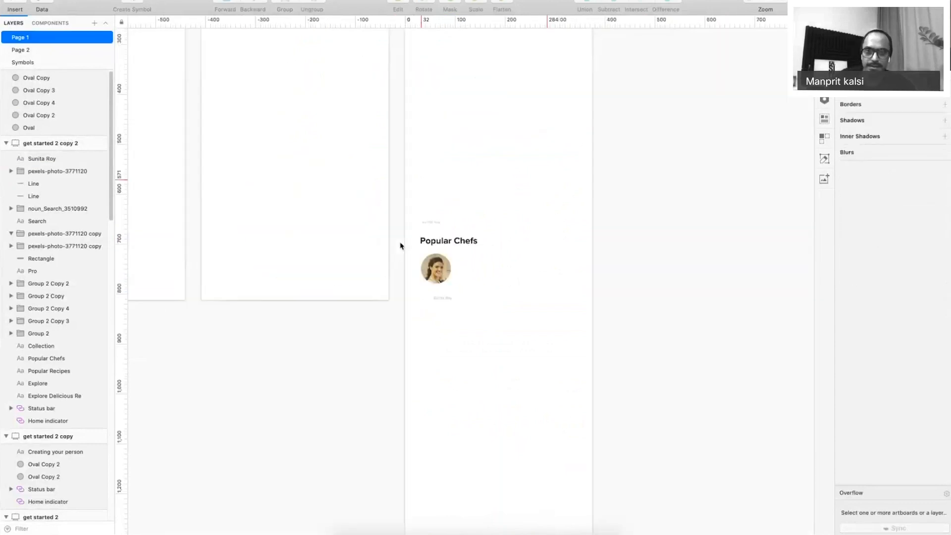
scroll(401, 246, "up", 5)
left_click(414, 133)
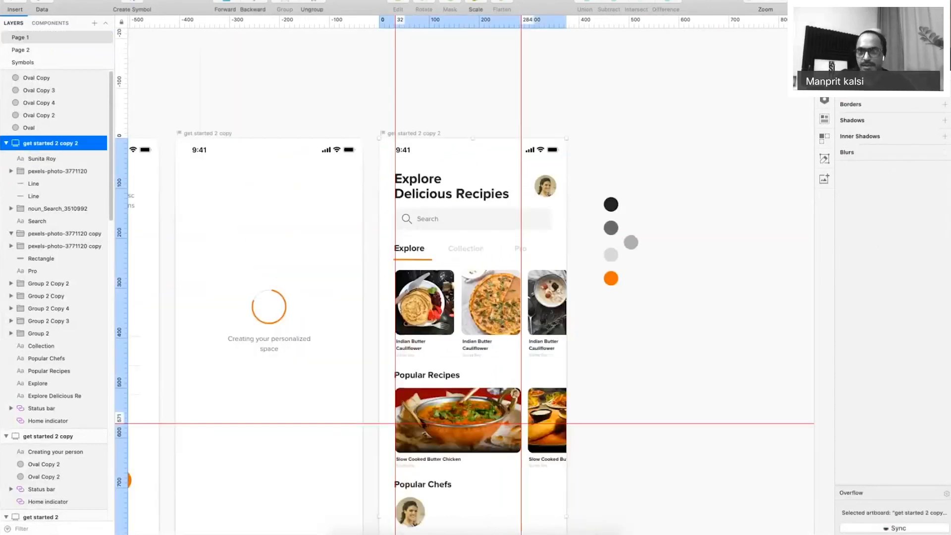
key("super+p")
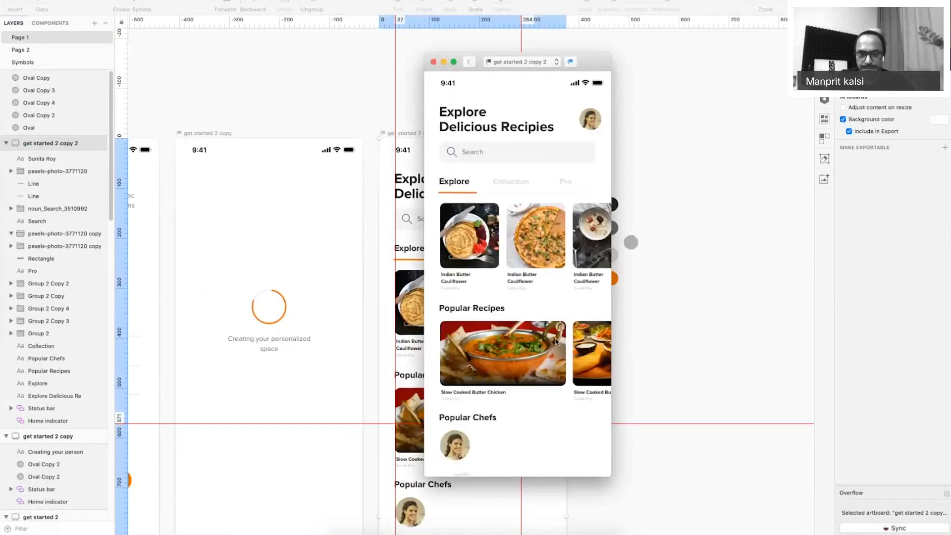
scroll(555, 351, "down", 1)
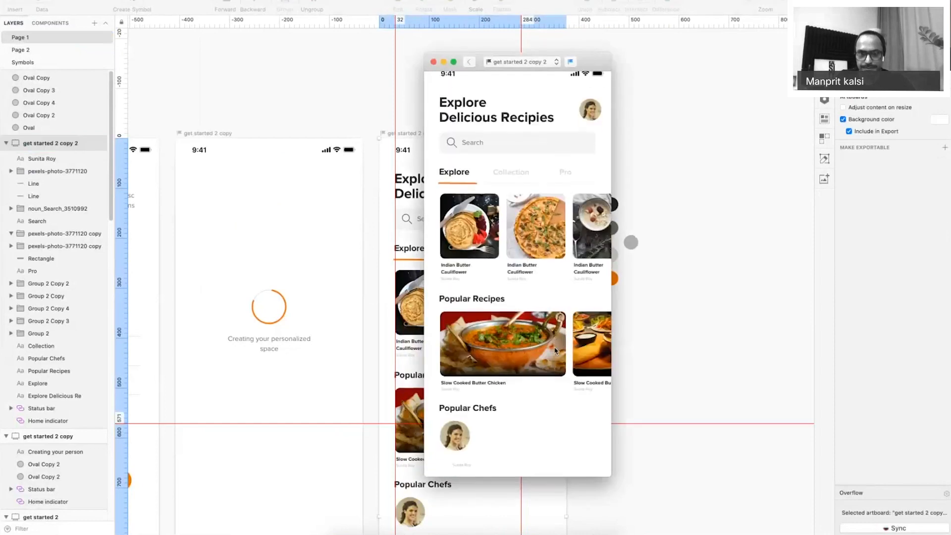
scroll(555, 350, "down", 5)
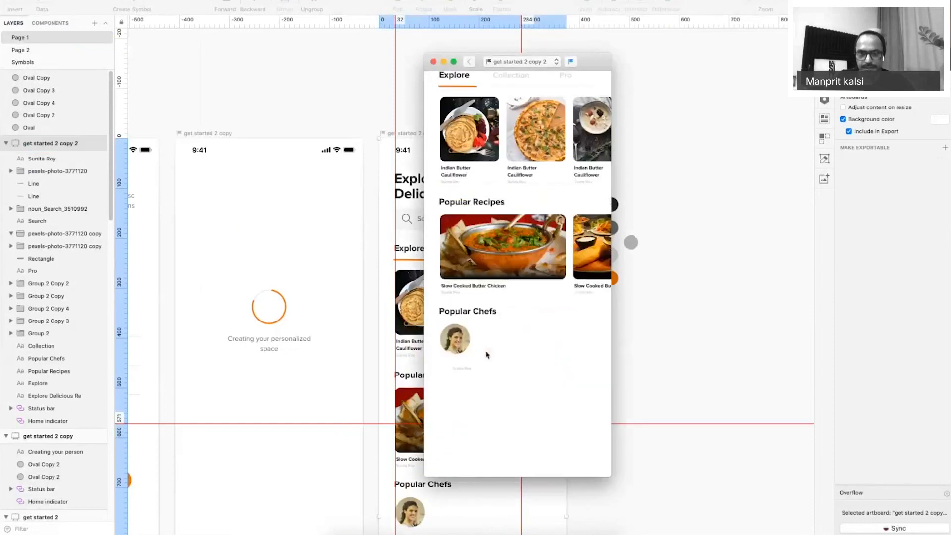
left_click(433, 62)
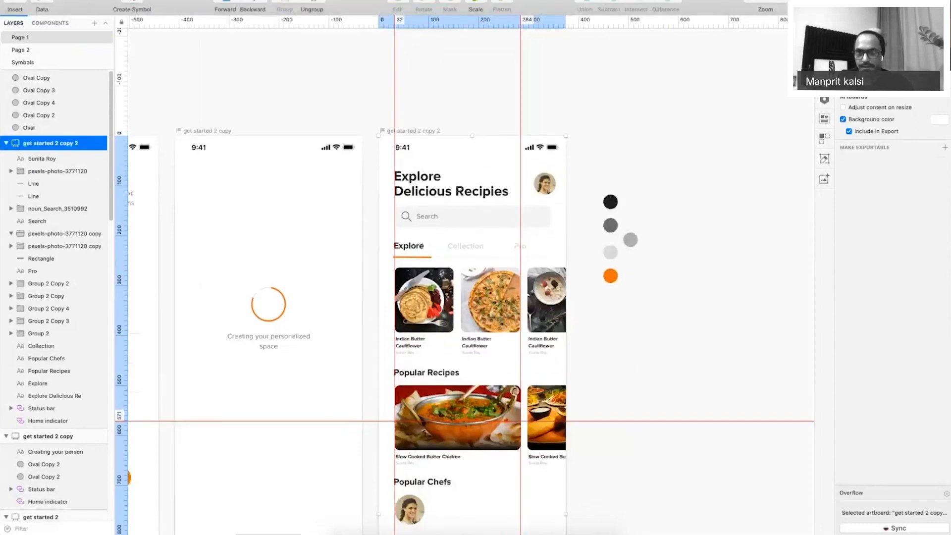
key("super+p")
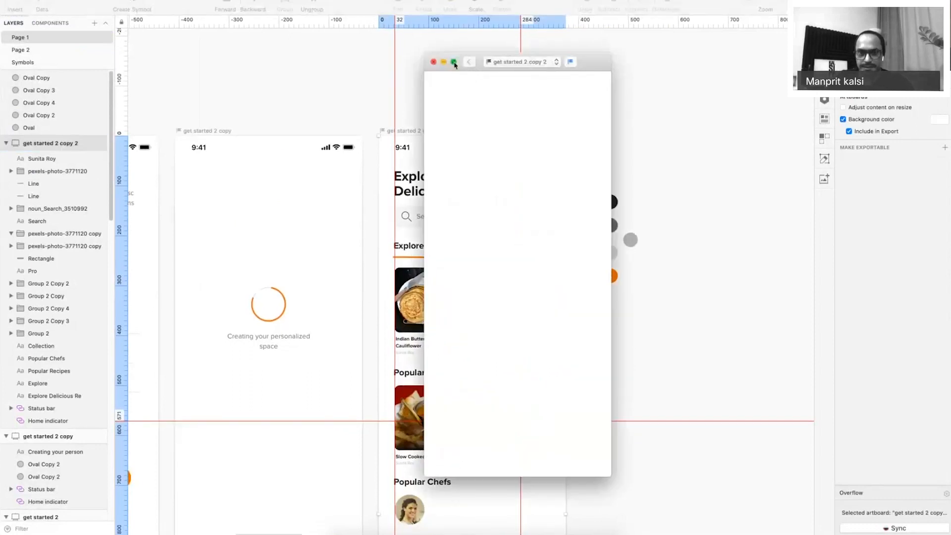
left_click(454, 62)
scroll(513, 290, "down", 5)
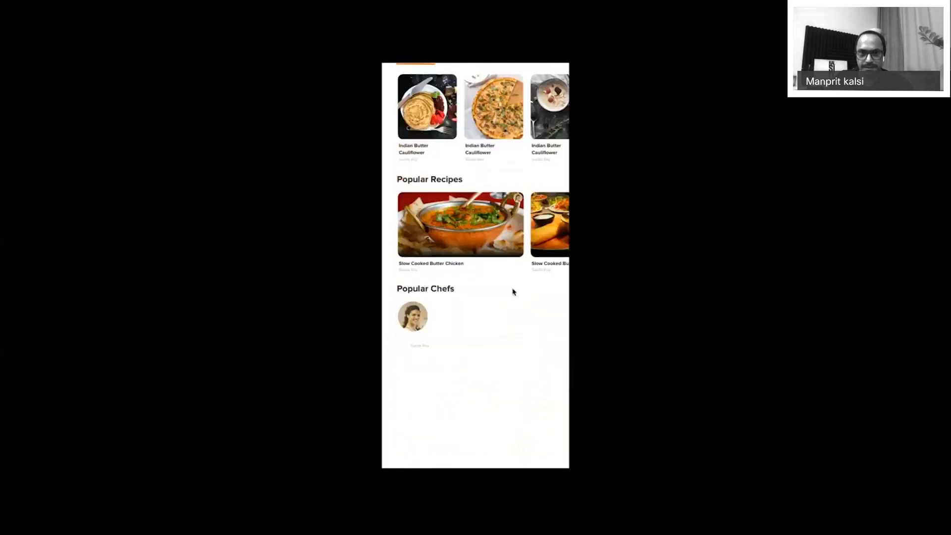
scroll(513, 291, "up", 5)
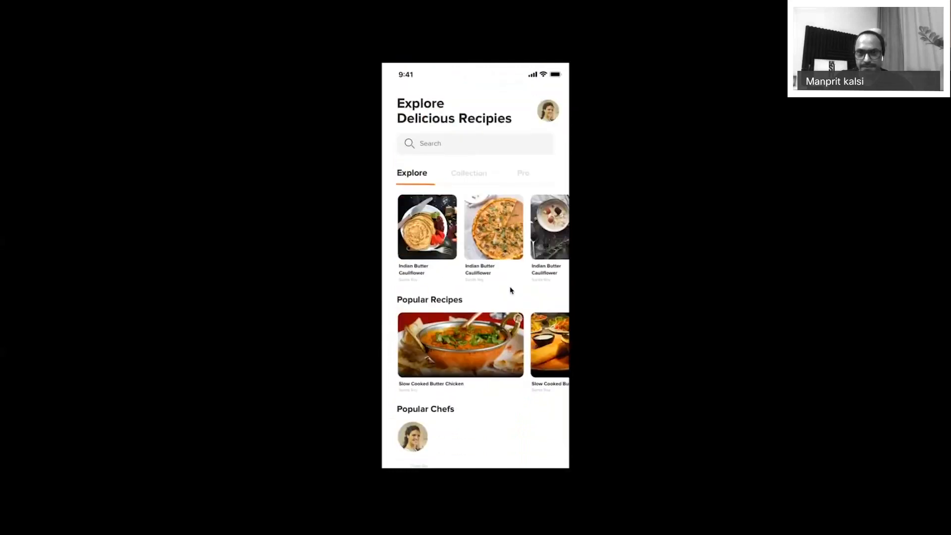
key("Escape")
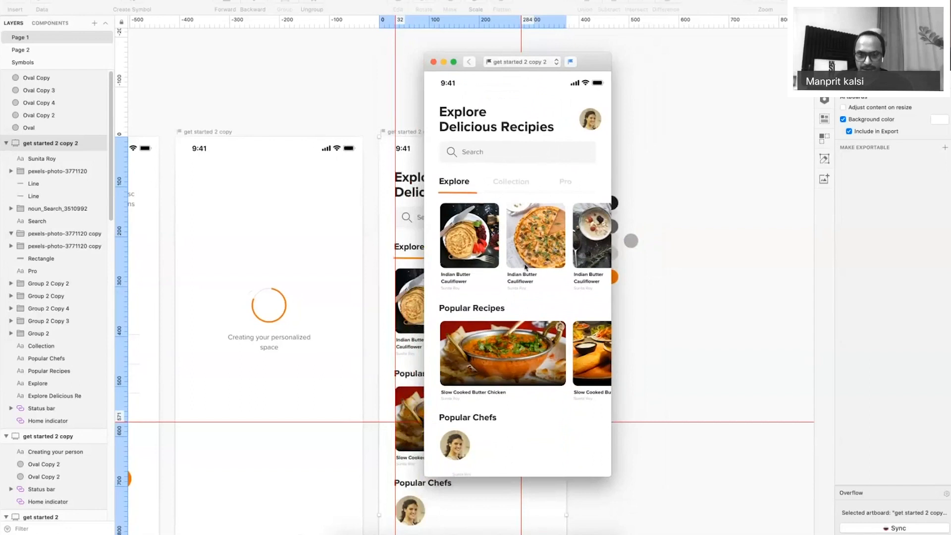
scroll(525, 268, "down", 5)
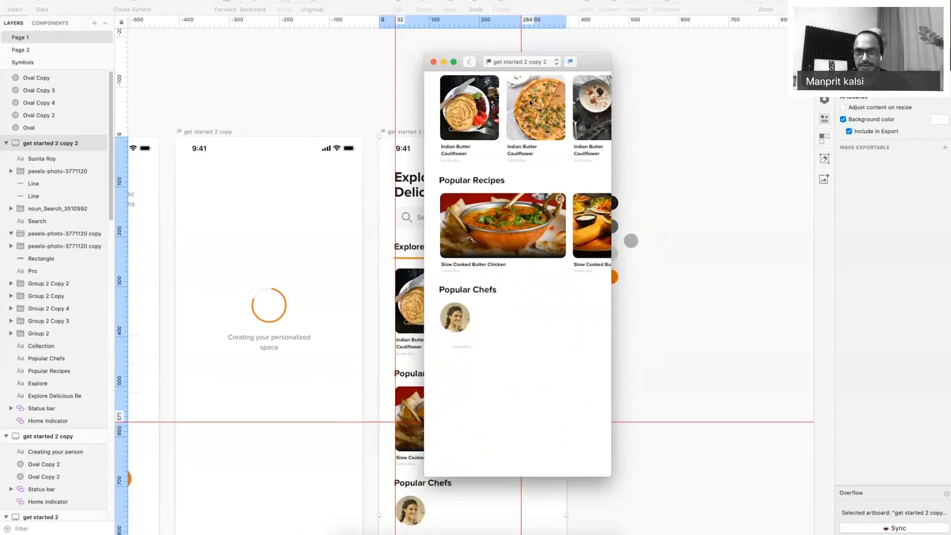
left_click_drag(592, 62, 591, 38)
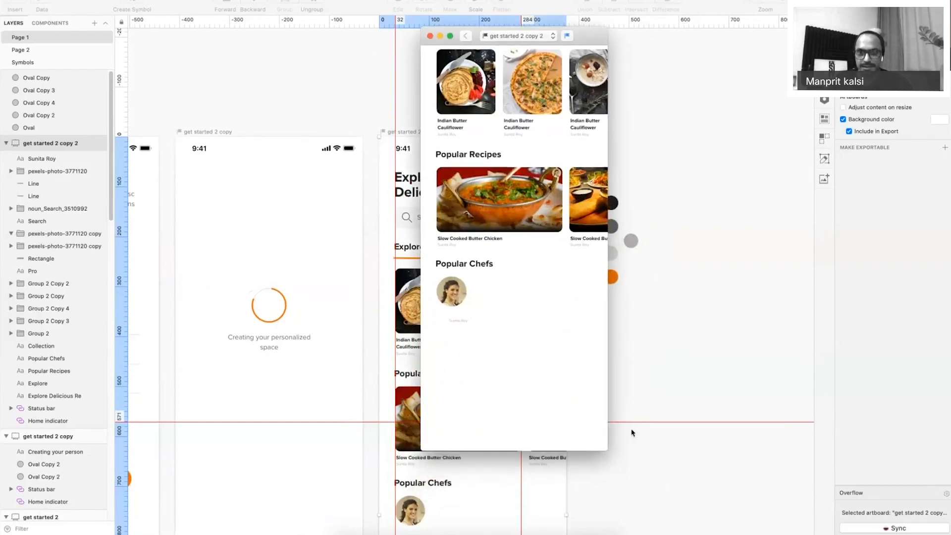
left_click_drag(605, 449, 638, 482)
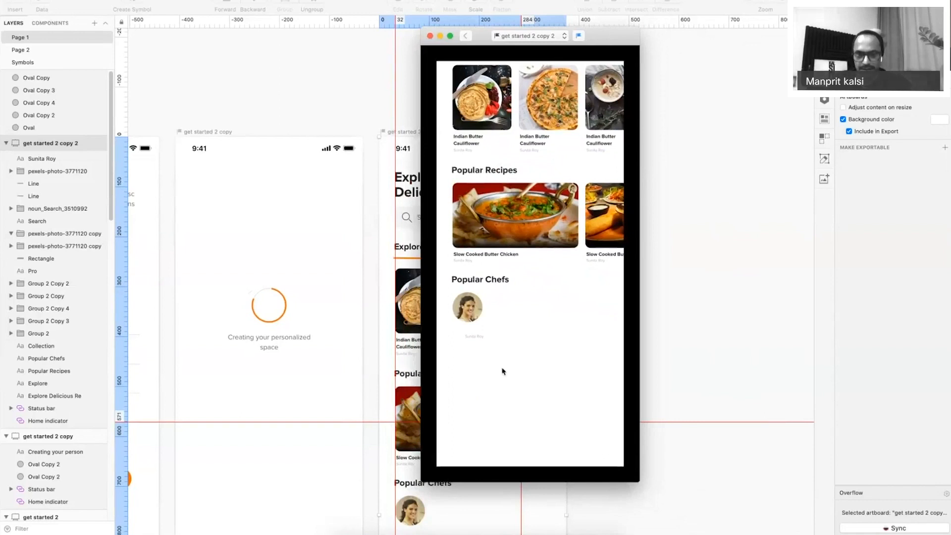
scroll(503, 371, "up", 5)
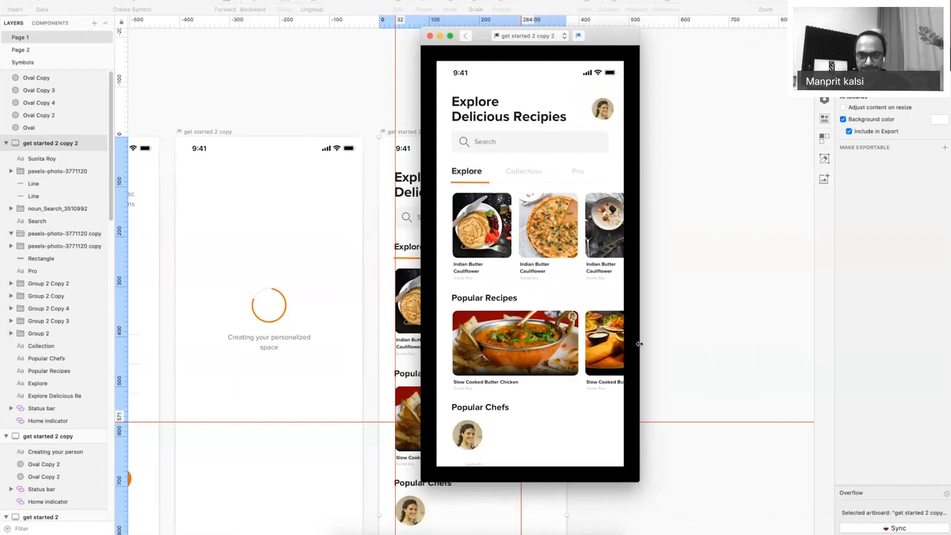
scroll(526, 338, "down", 5)
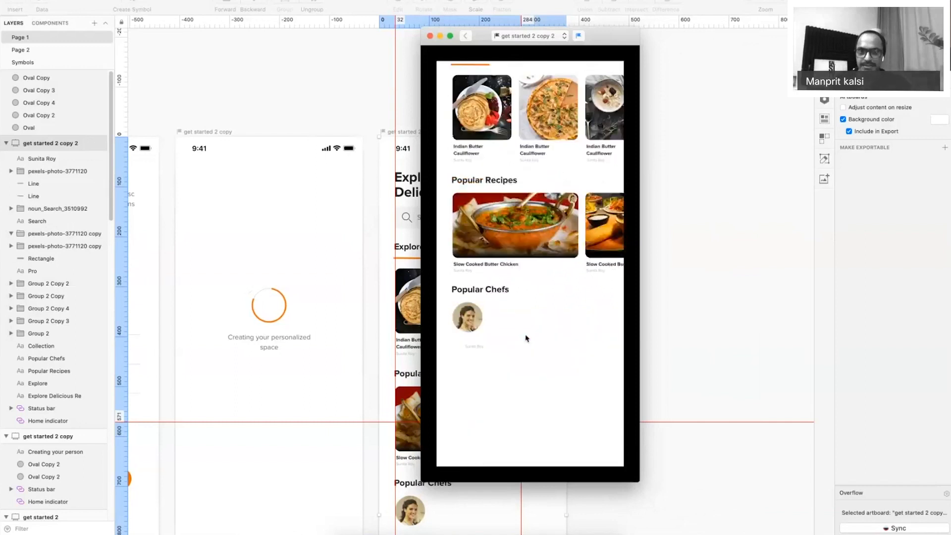
scroll(526, 338, "up", 5)
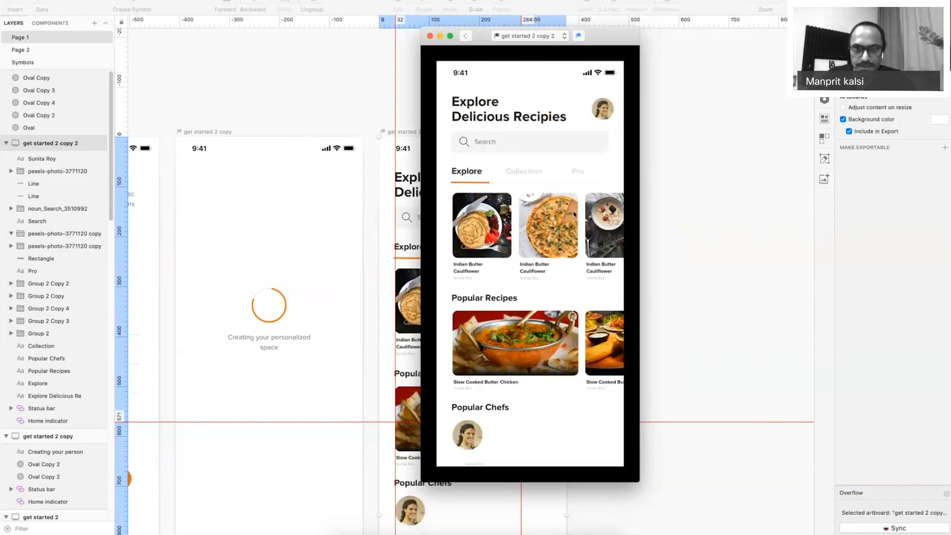
key("super+w")
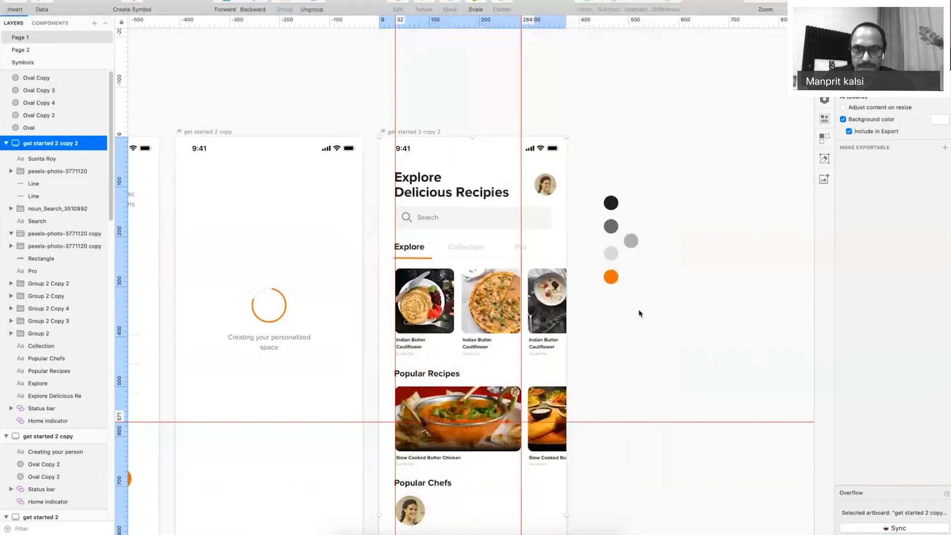
left_click(639, 312)
scroll(495, 297, "down", 5)
scroll(380, 298, "up", 5)
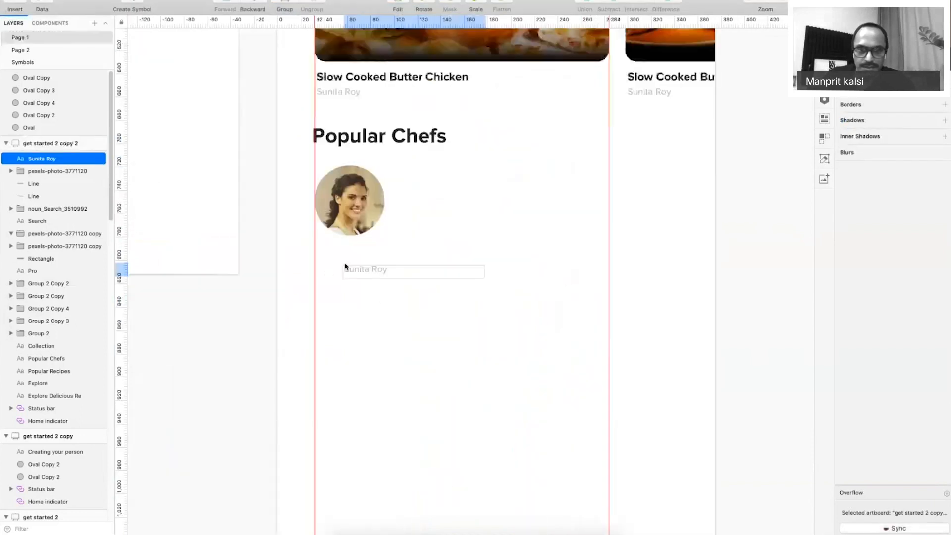
left_click(395, 255)
left_click_drag(396, 256, 345, 250)
left_click(879, 353)
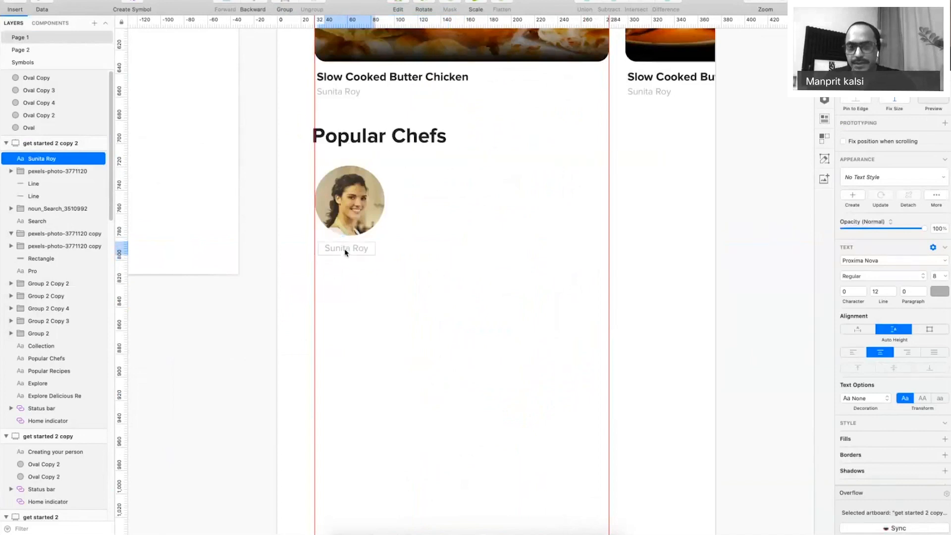
key("super+minus")
key("super+minus")
key("super+period")
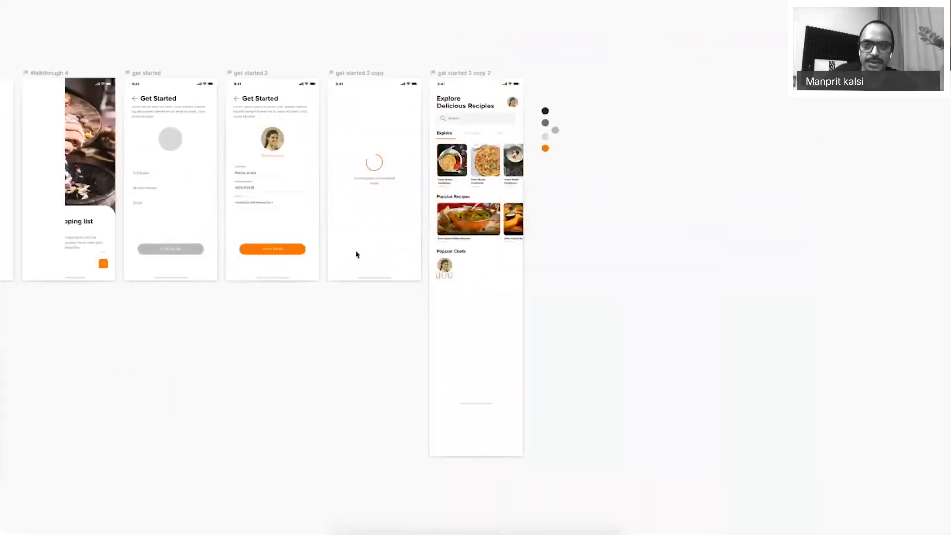
key("super+plus")
left_click_drag(641, 90, 716, 278)
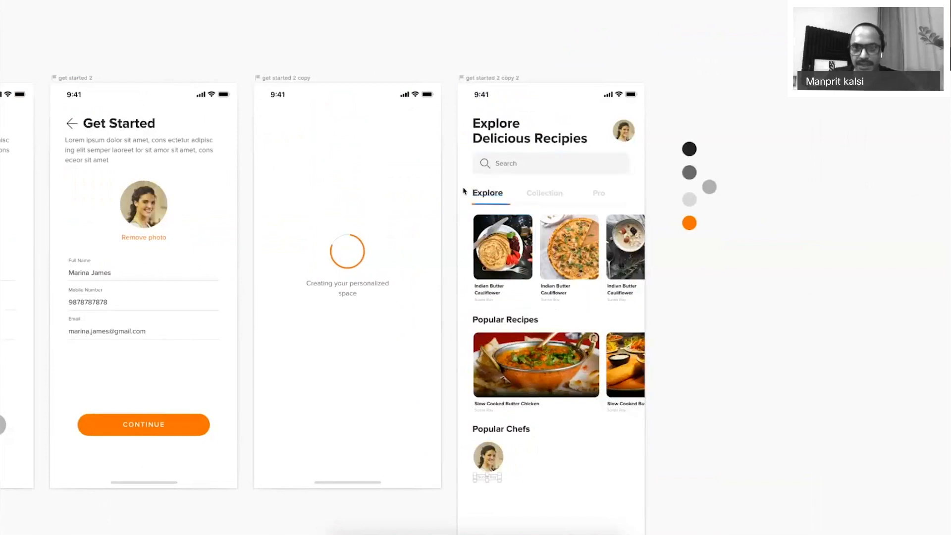
left_click_drag(538, 201, 623, 208)
left_click_drag(454, 220, 515, 308)
left_click_drag(454, 351, 554, 415)
left_click_drag(516, 444, 487, 486)
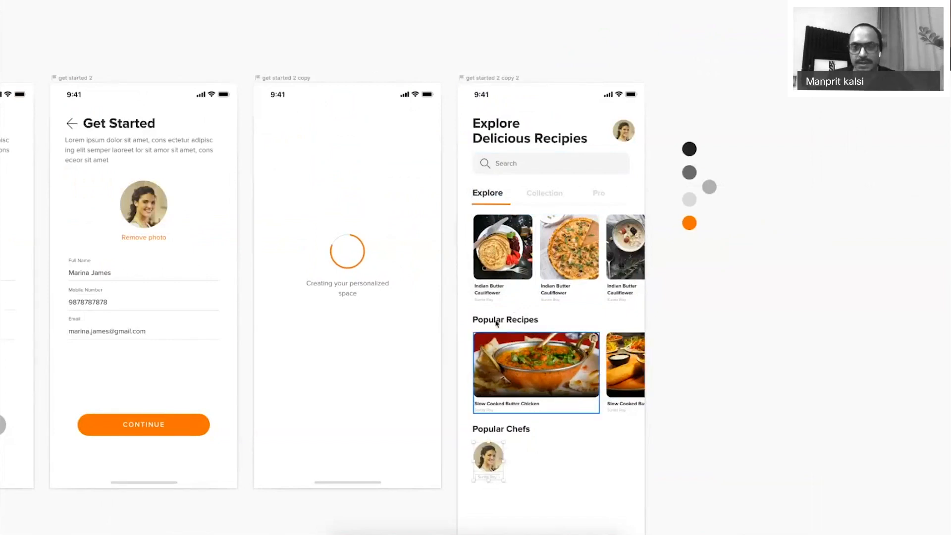
left_click(475, 321)
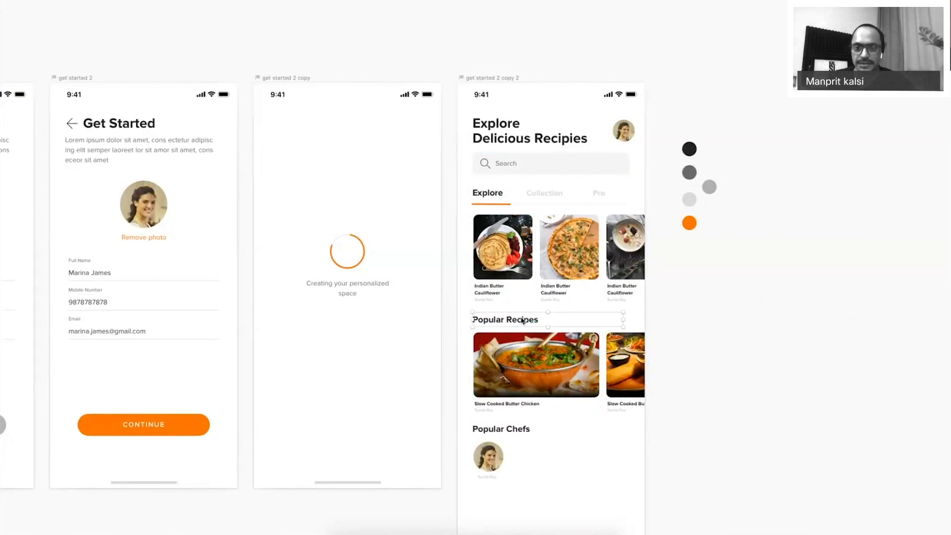
scroll(600, 385, "down", 3)
Recolour the chef's name caption to grey #696969 by sampling the dark grey circle.
left_click_drag(600, 385, 602, 360)
key("z")
left_click_drag(412, 289, 637, 474)
left_click(382, 257)
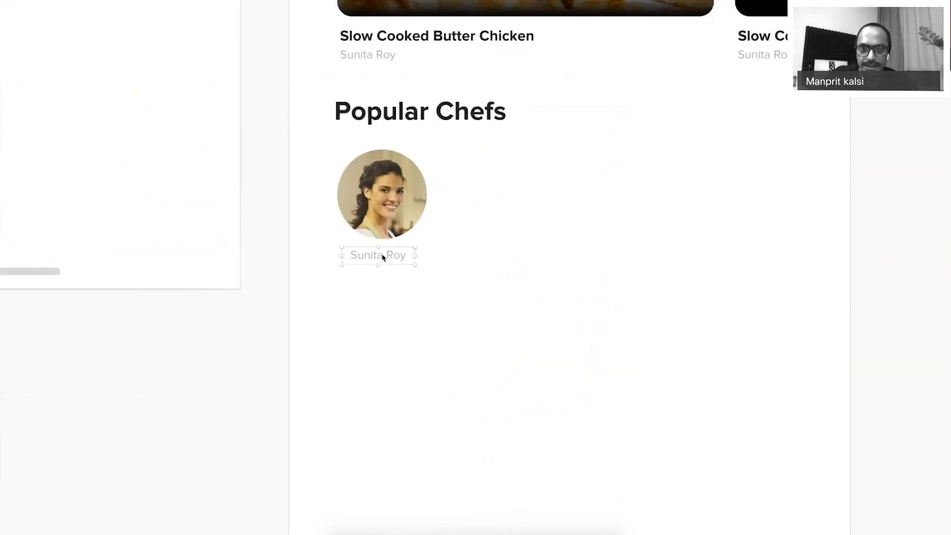
key("super+0")
left_click_drag(717, 191, 642, 405)
key("super+period")
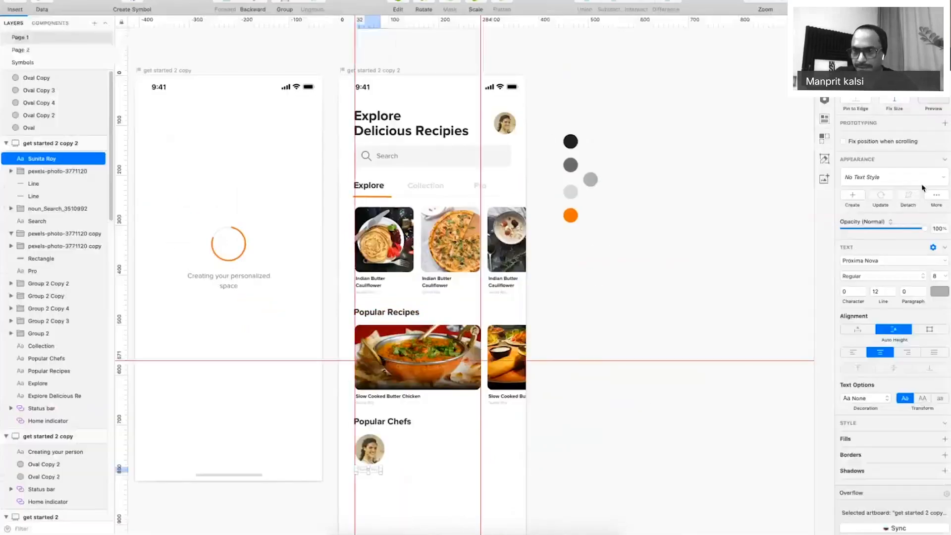
left_click(933, 292)
key("ctrl+c")
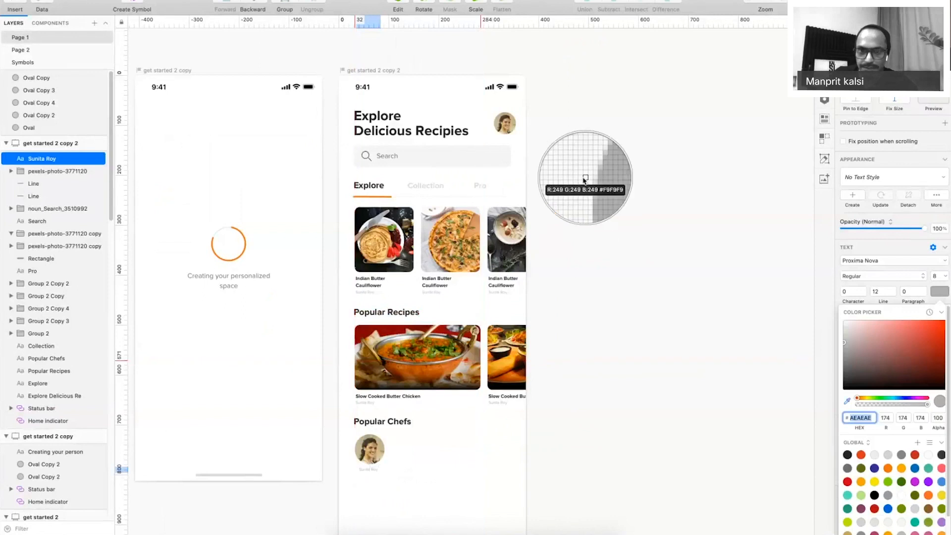
left_click(570, 165)
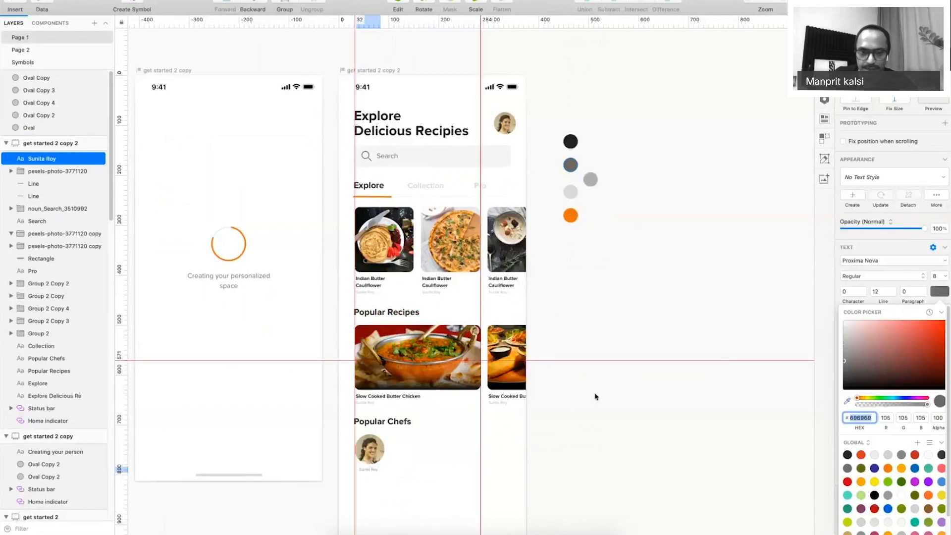
key("Escape")
Place a duplicate of the chef's name label directly below the original.
key("z")
left_click_drag(300, 388, 499, 519)
left_click(488, 388)
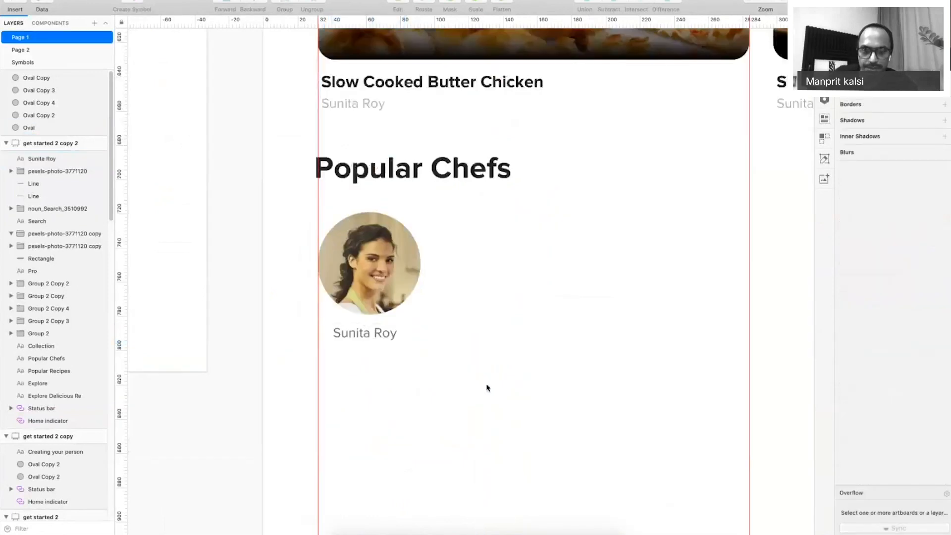
key("super+minus")
key("super+period")
left_click(409, 316)
left_click_drag(408, 316, 408, 331, "alt")
key("super+period")
left_click(408, 312)
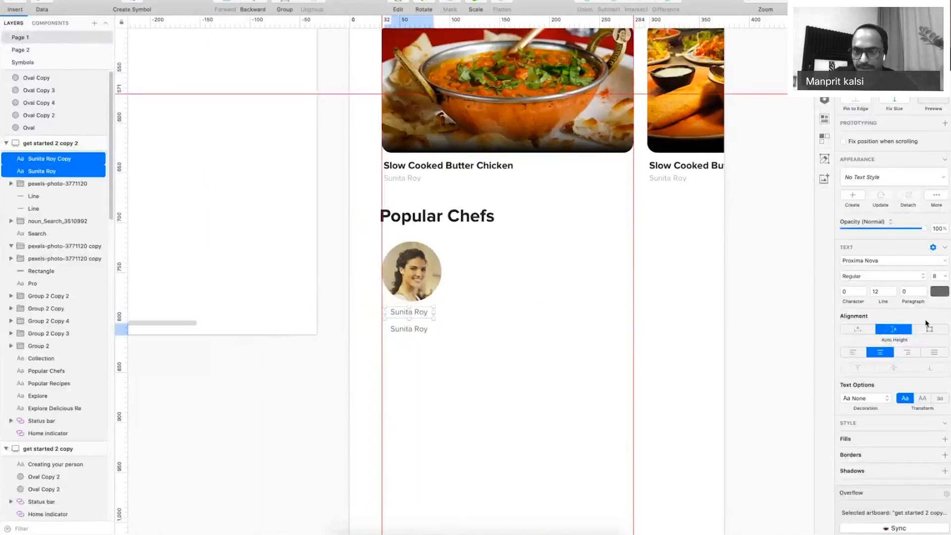
Set the chef's name to 10 pt Semibold.
left_click(937, 276)
type("10")
left_click(868, 277)
left_click(865, 314)
left_click(868, 276)
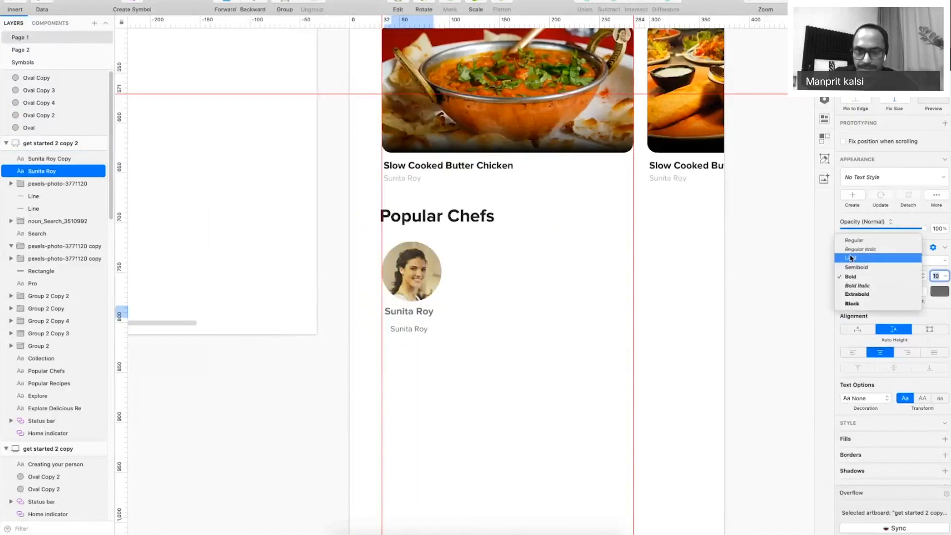
left_click(859, 267)
Nudge the copy up, change it to '32 Recipes' and colour it light grey AEAEAE.
left_click(404, 331, "shift")
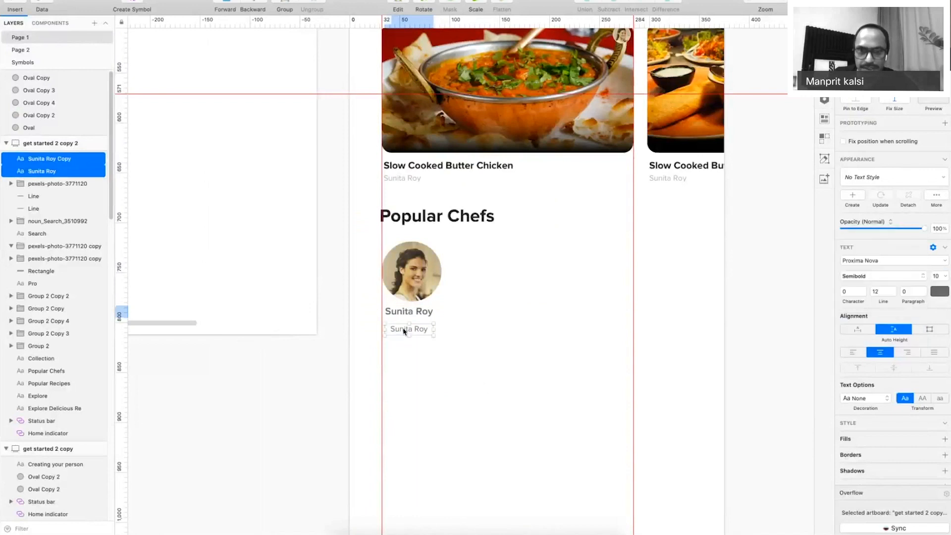
left_click_drag(404, 331, 404, 325)
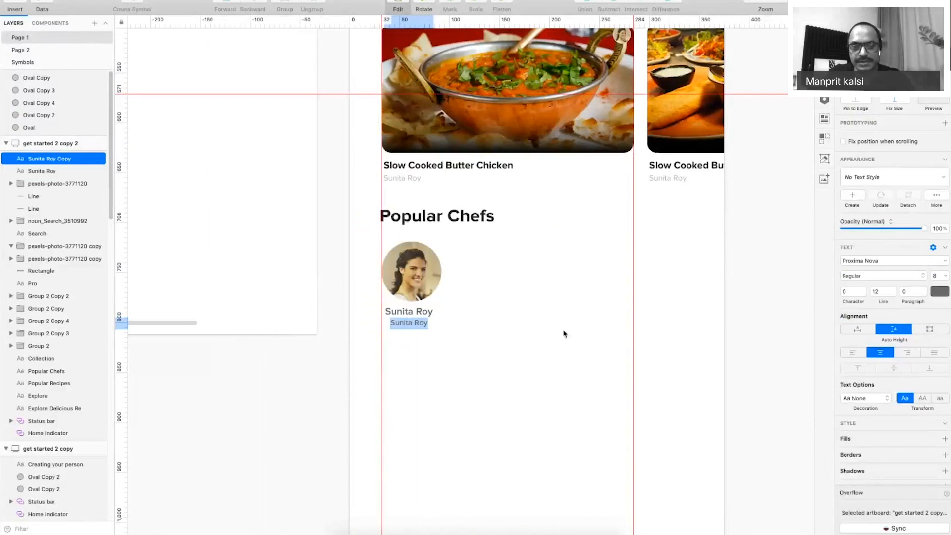
type("32")
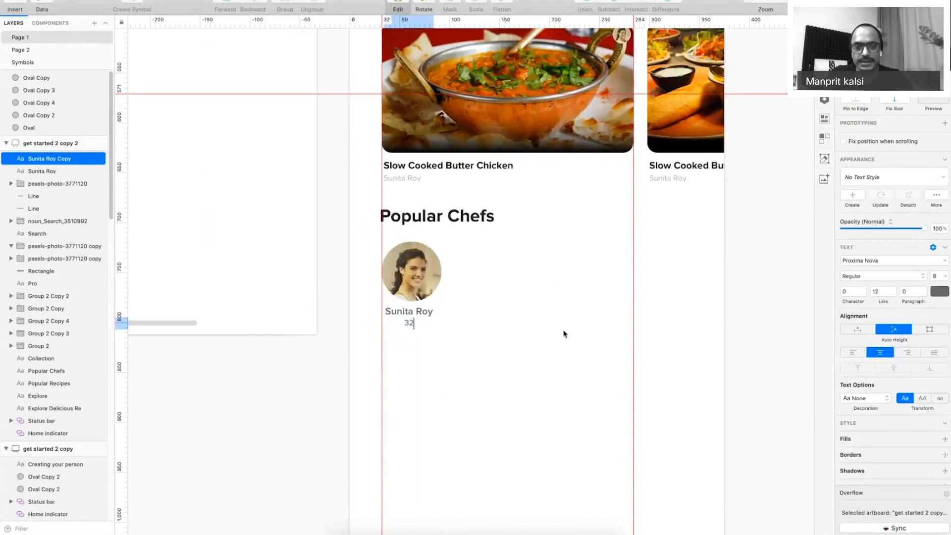
type(" Recipes")
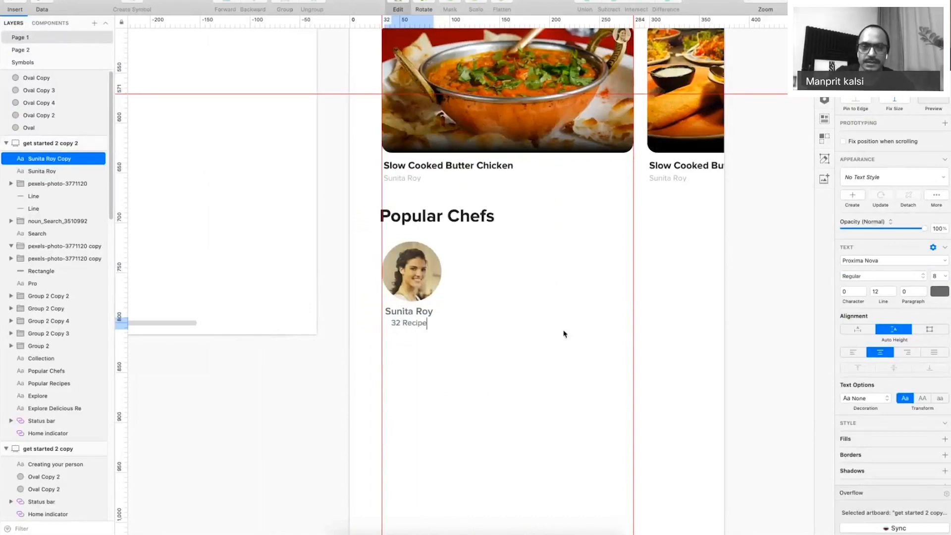
left_click(583, 352)
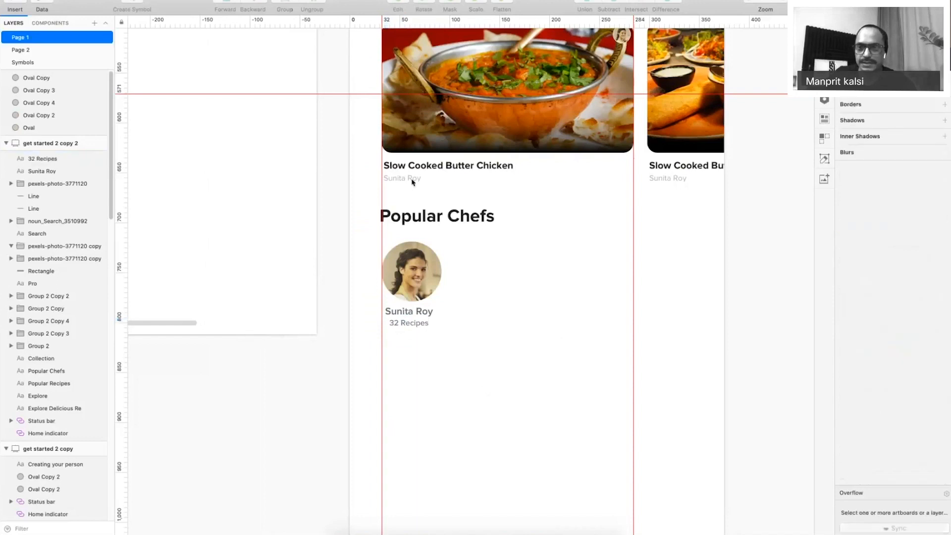
left_click(412, 180)
left_click(937, 296)
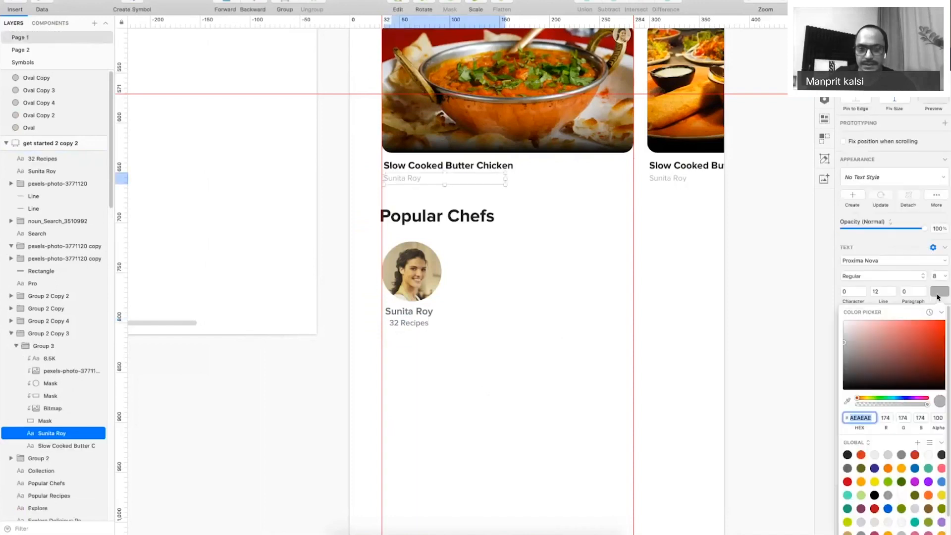
left_click(414, 331)
left_click(935, 293)
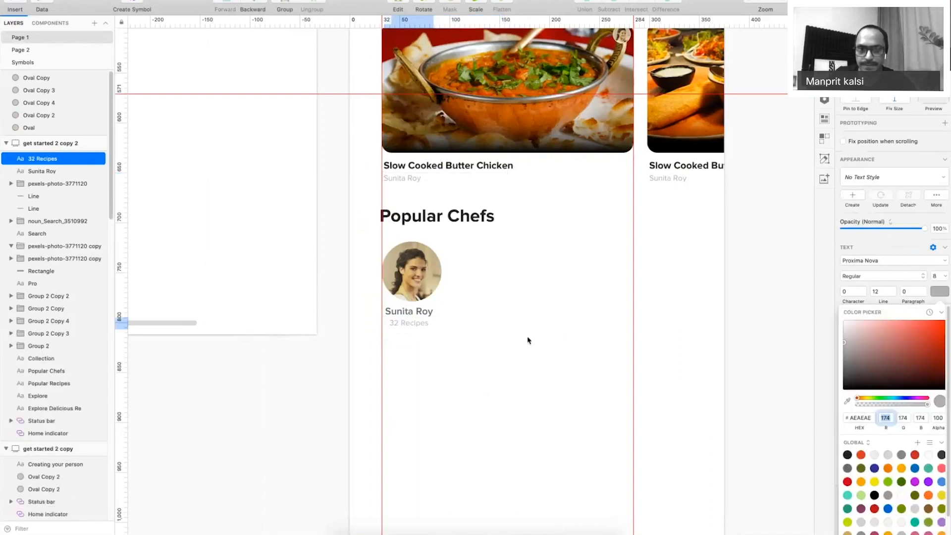
Centre the chef name and '32 Recipes' horizontally under the chef photo.
left_click(527, 340)
left_click(416, 312, "shift")
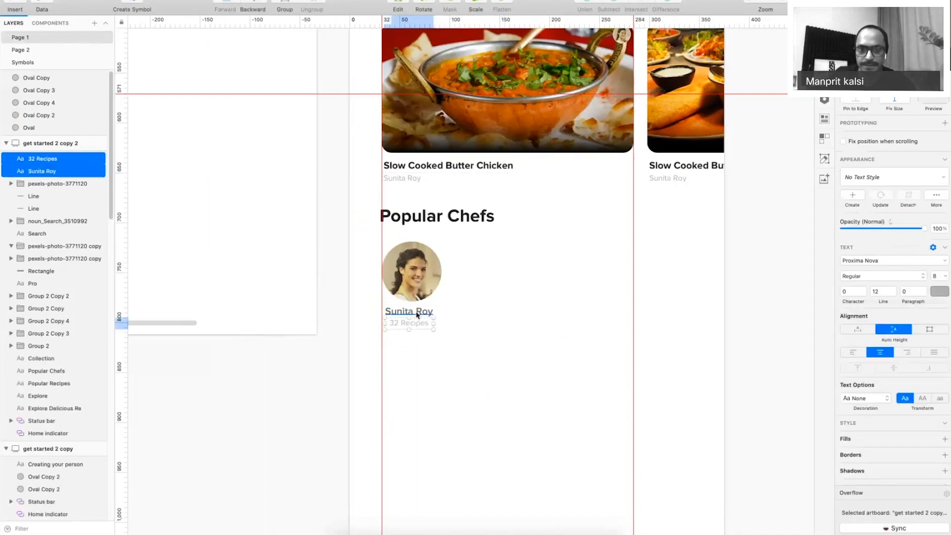
left_click(428, 264, "shift")
left_click(886, 23)
Group the chef card and repeat copies to make five cards across the row.
key("super+g")
left_click_drag(393, 280, 463, 280)
key("super+d")
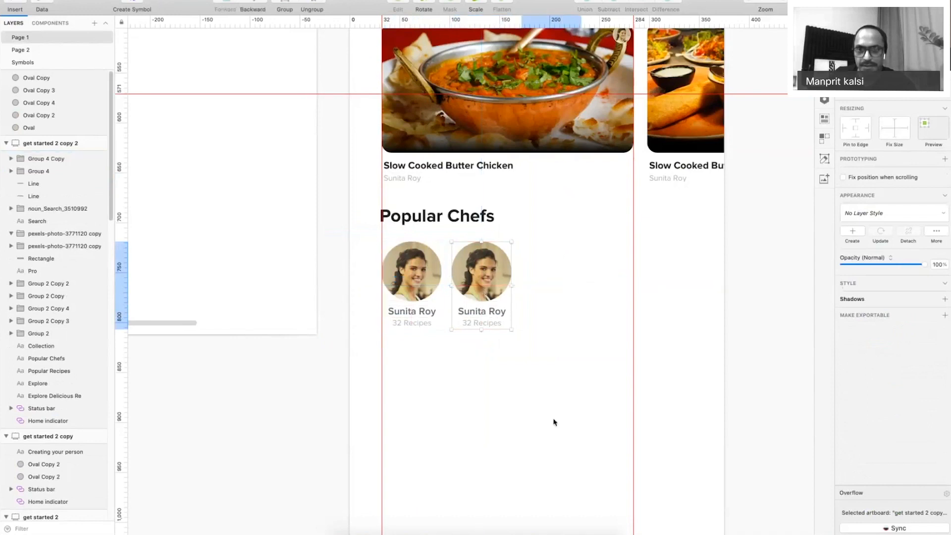
key("super+d")
key("super+d")
key("super+d")
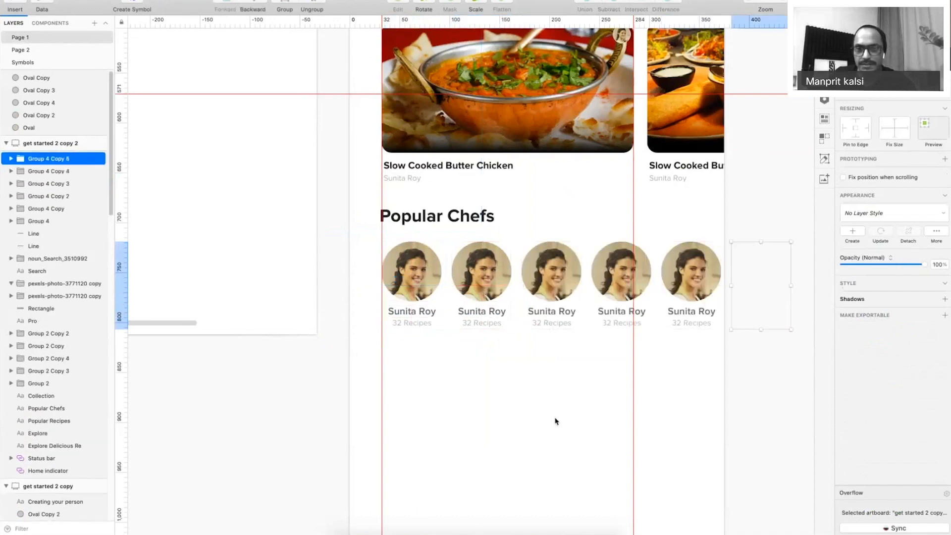
key("BackSpace")
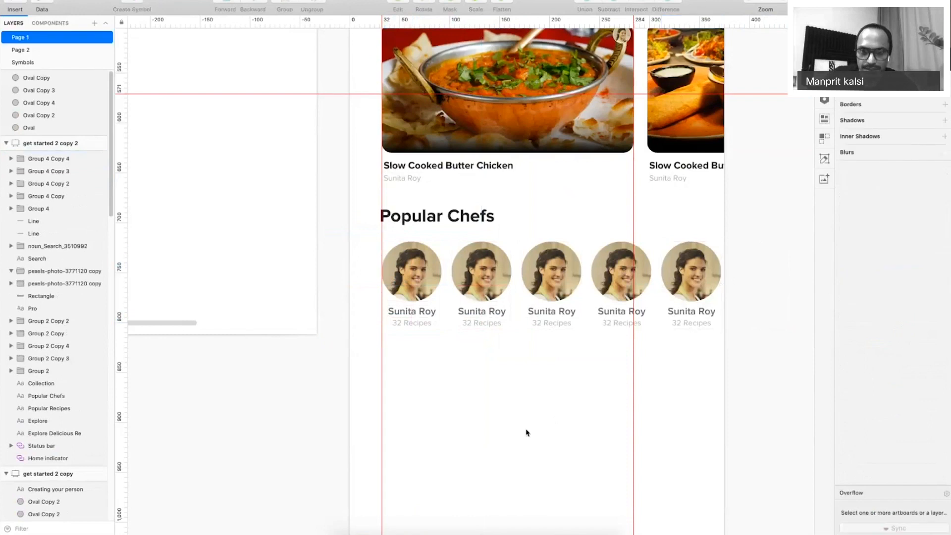
Delete the photos from chef cards 2–5, leaving grey placeholder circles.
key("super+period")
key("super+minus")
left_click_drag(357, 200, 649, 388)
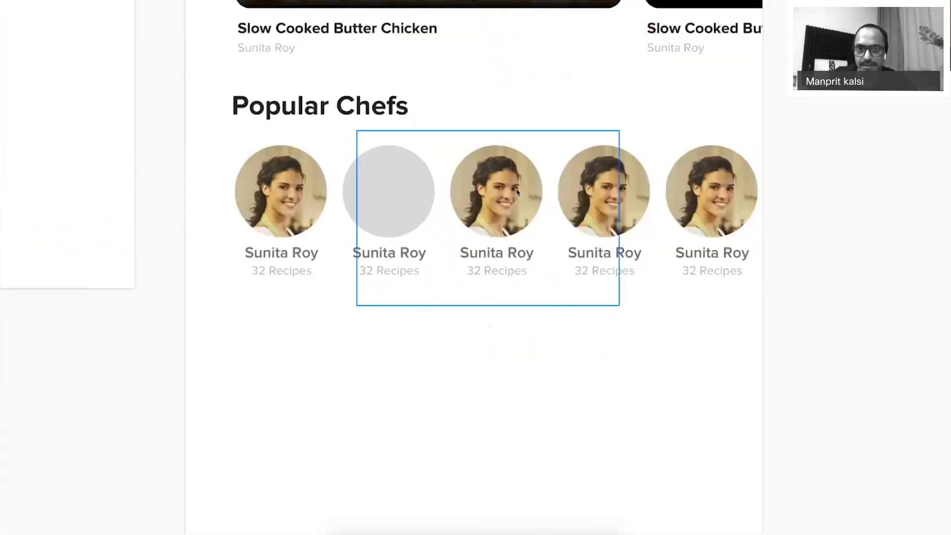
left_click(517, 192, "super")
key("Delete")
left_click(729, 185, "super")
key("Delete")
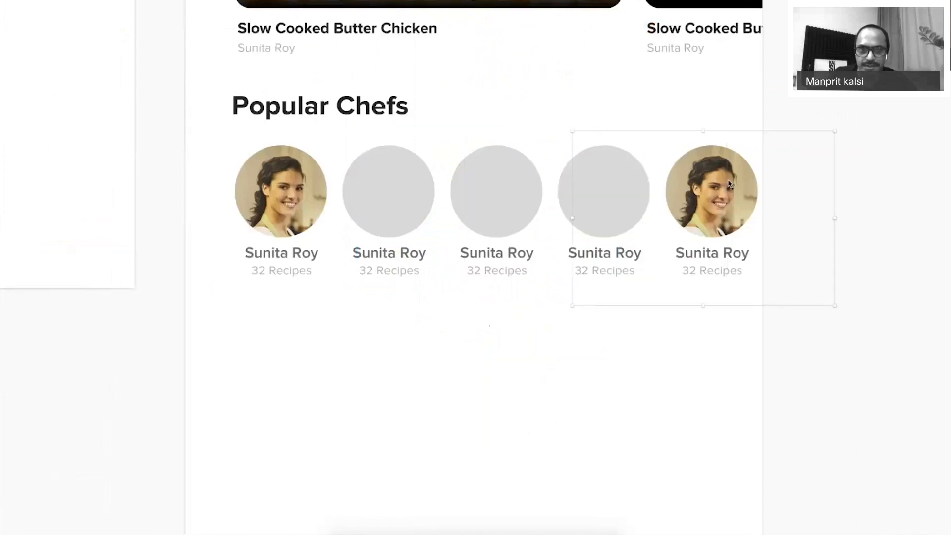
key("Delete")
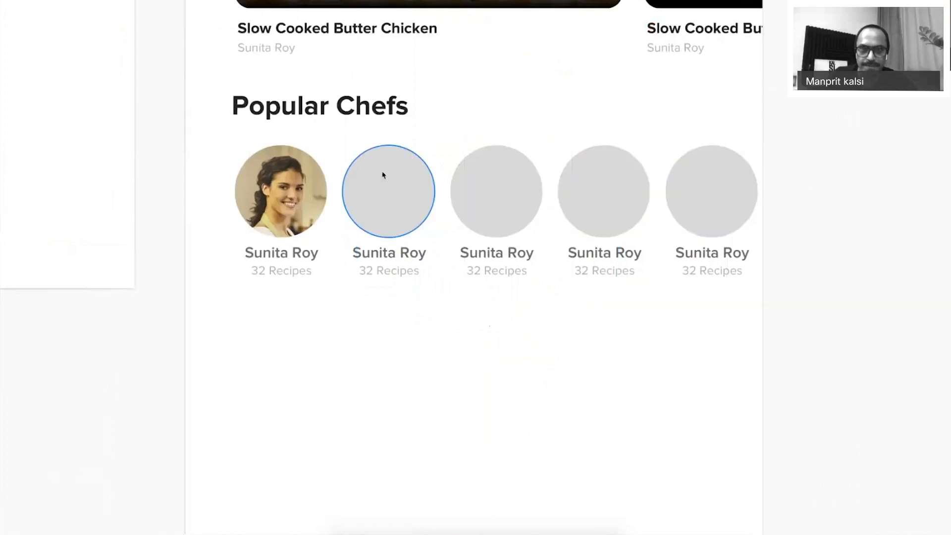
key("super+Tab")
Search Pexels for 'cook' photos after trying 'profile p' and 'face'.
left_click(367, 48)
type("p")
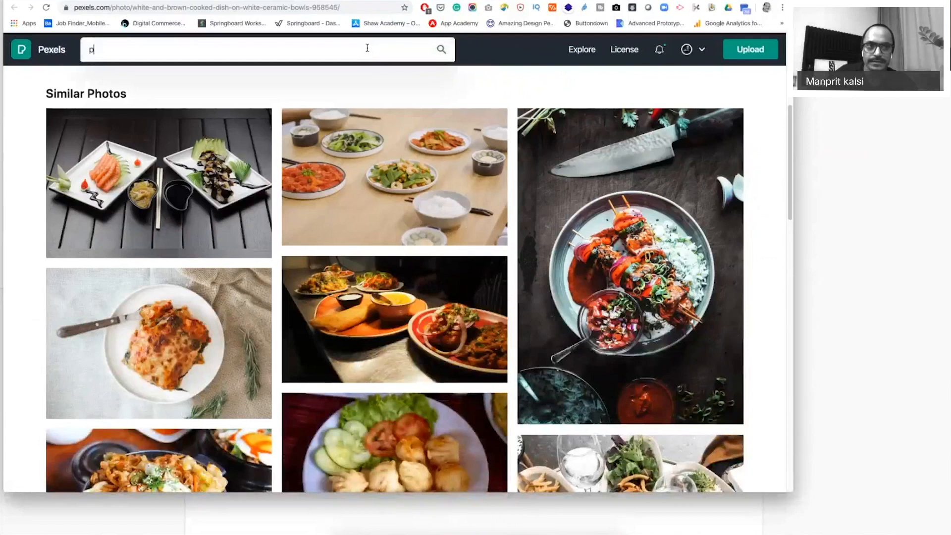
type("rofile p")
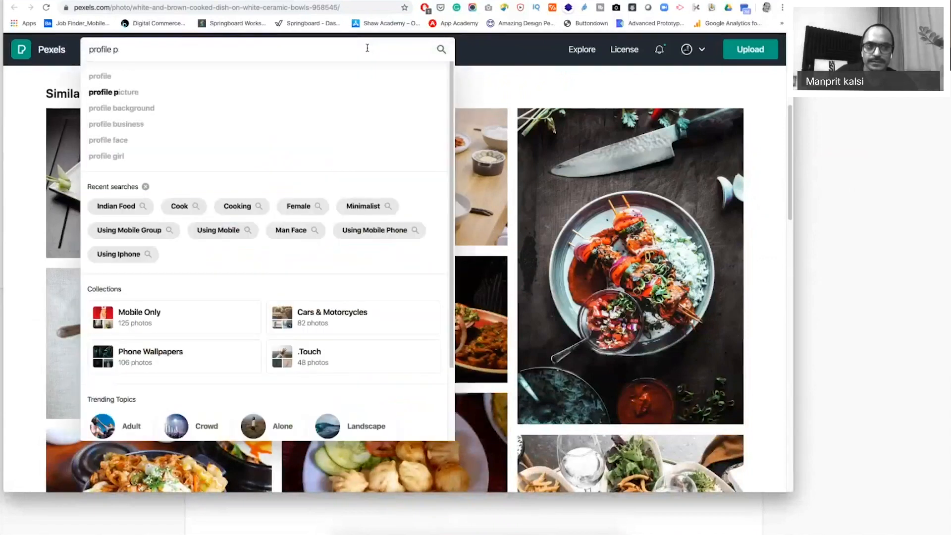
key("super+a")
type("face")
key("Return")
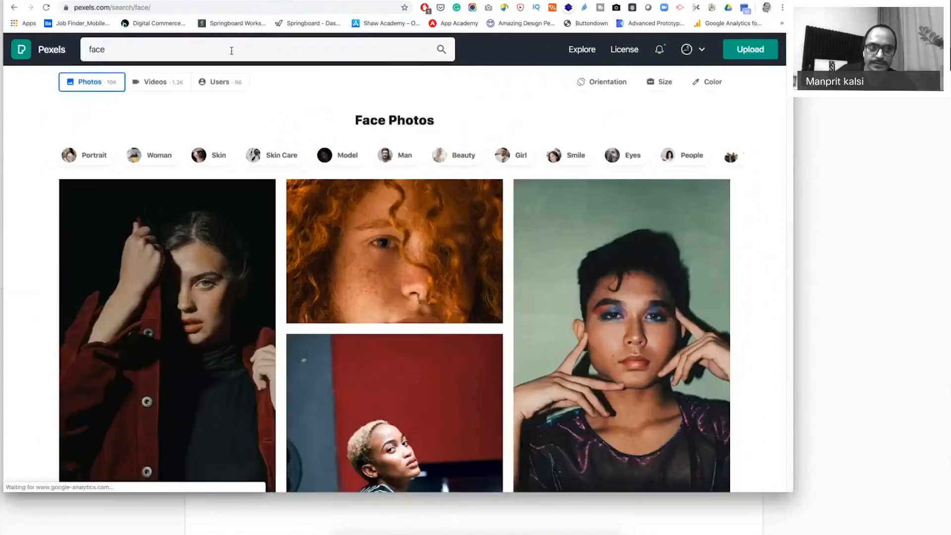
left_click(231, 51)
key("super+a")
type("cook")
key("Return")
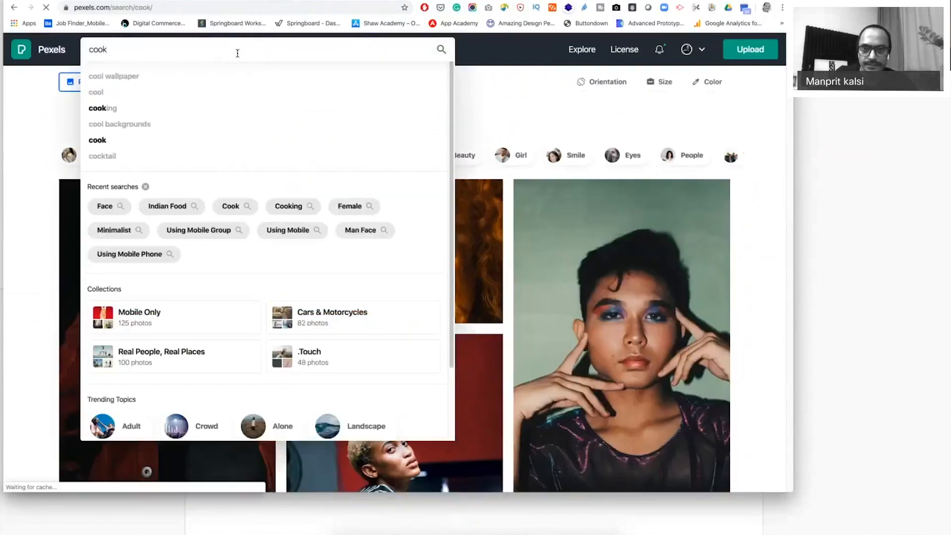
Copy the bearded chef-holding-plate photo and paste it into the fourth chef circle.
scroll(270, 226, "down", 5)
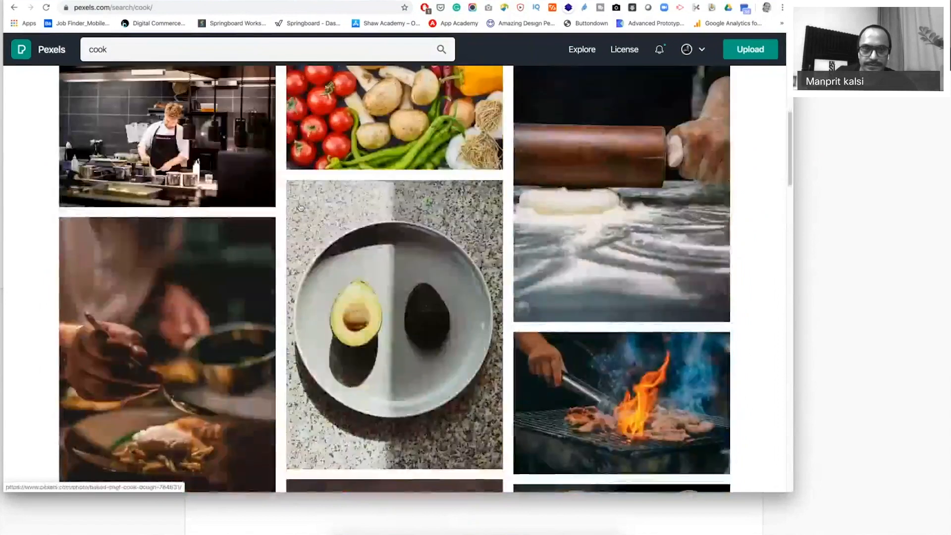
scroll(270, 226, "up", 5)
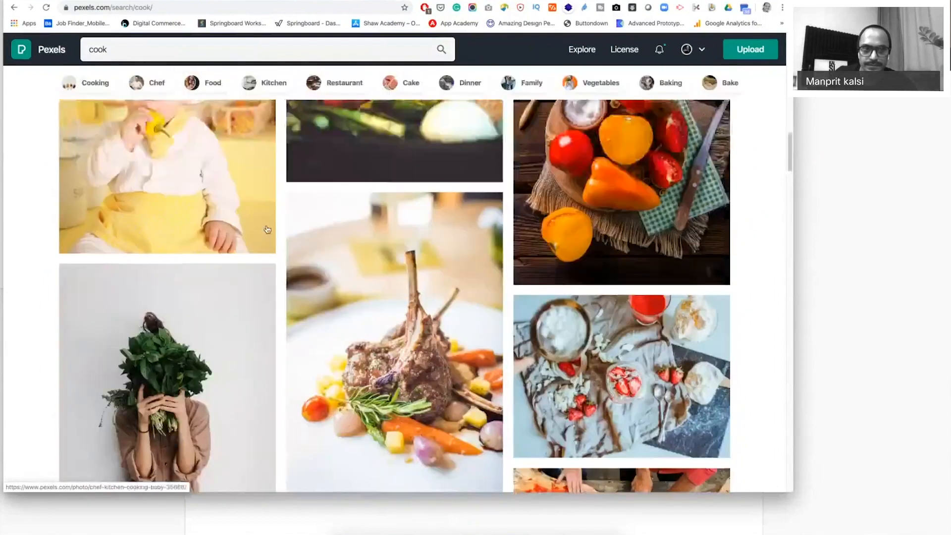
scroll(267, 229, "down", 10)
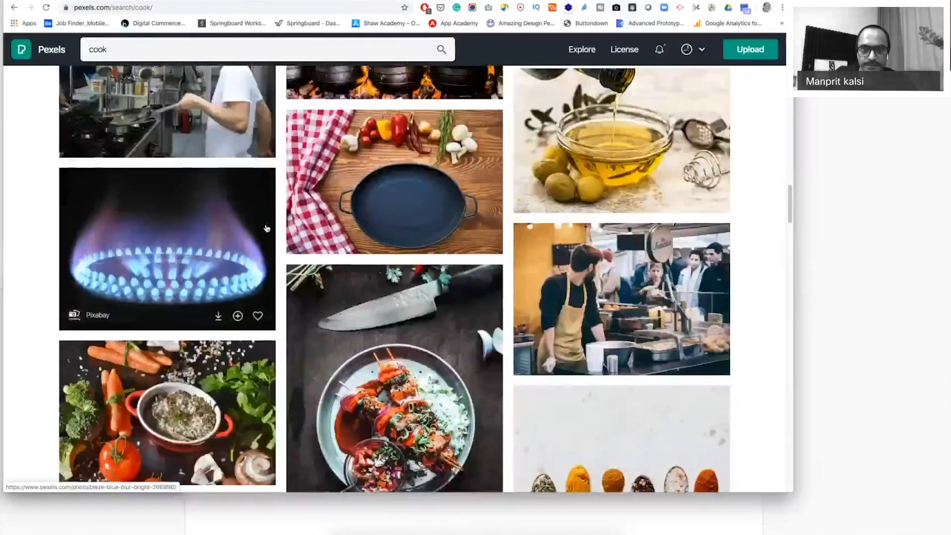
scroll(317, 208, "down", 1)
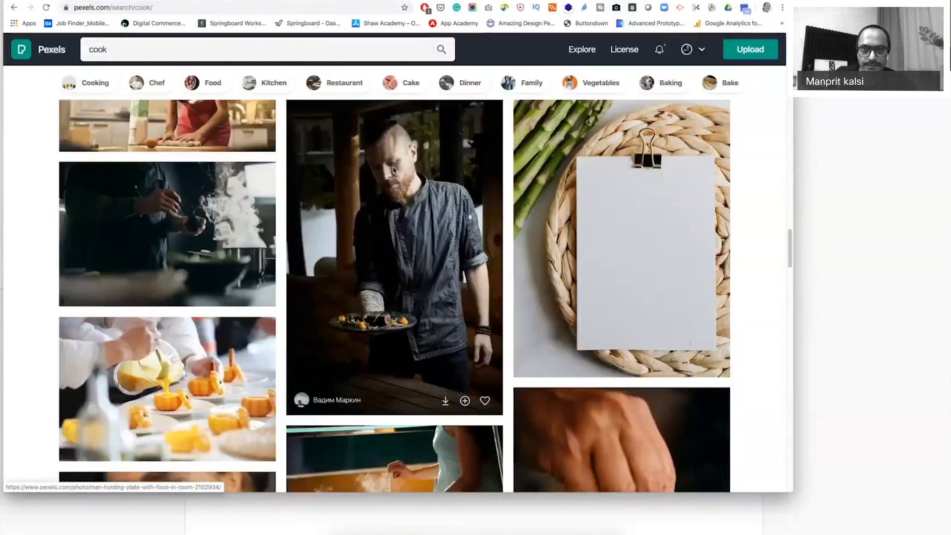
right_click(394, 166)
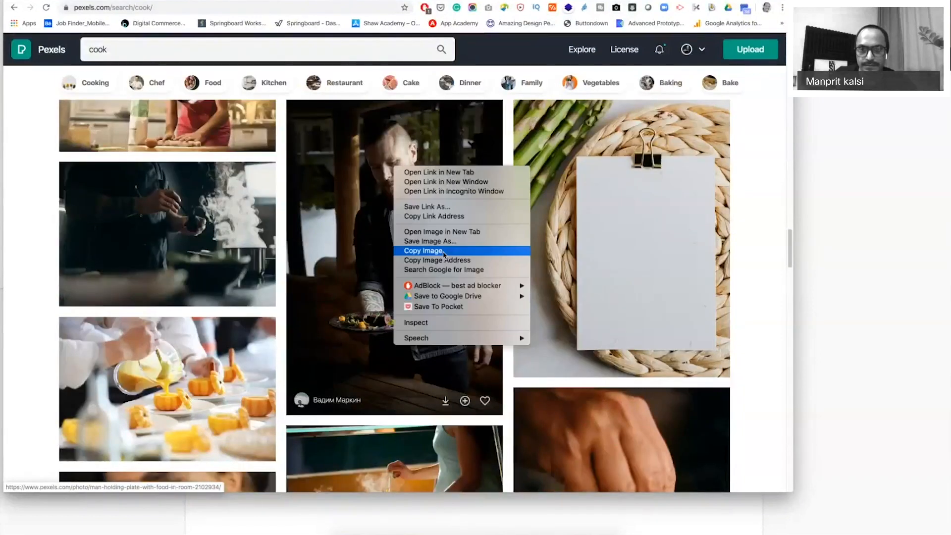
left_click(444, 255)
key("super+Tab")
key("super+v")
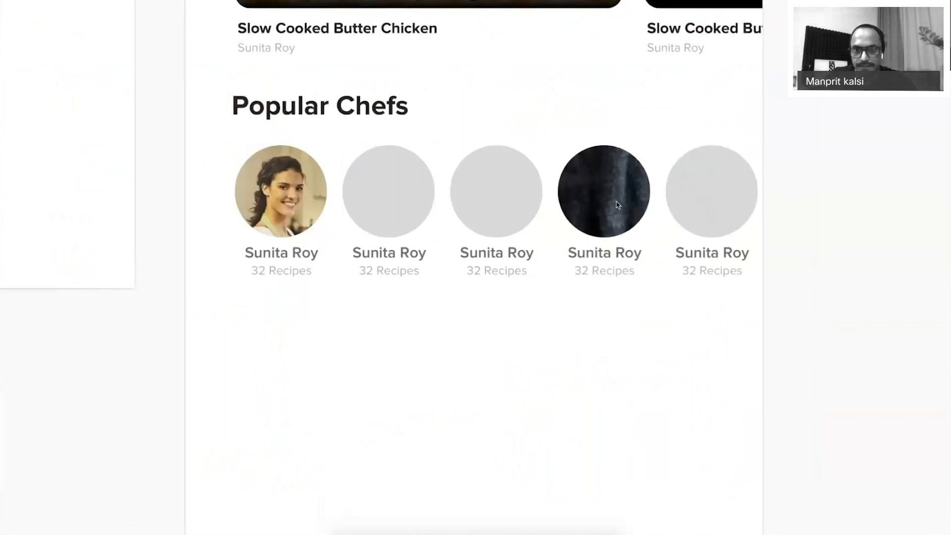
Resize the bearded chef photo to about 240×360 and centre it in the fourth circle.
scroll(618, 205, "down", 5)
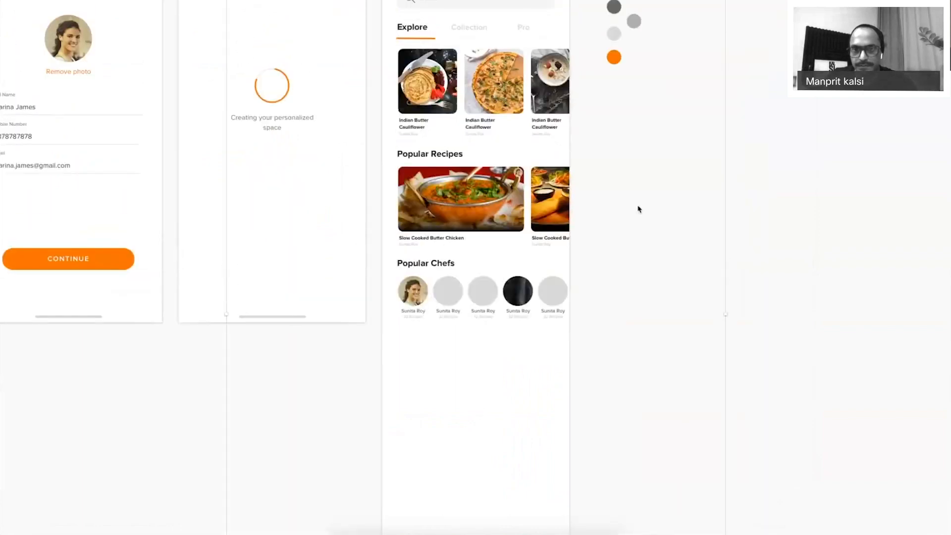
scroll(637, 208, "down", 2)
left_click_drag(601, 137, 509, 293)
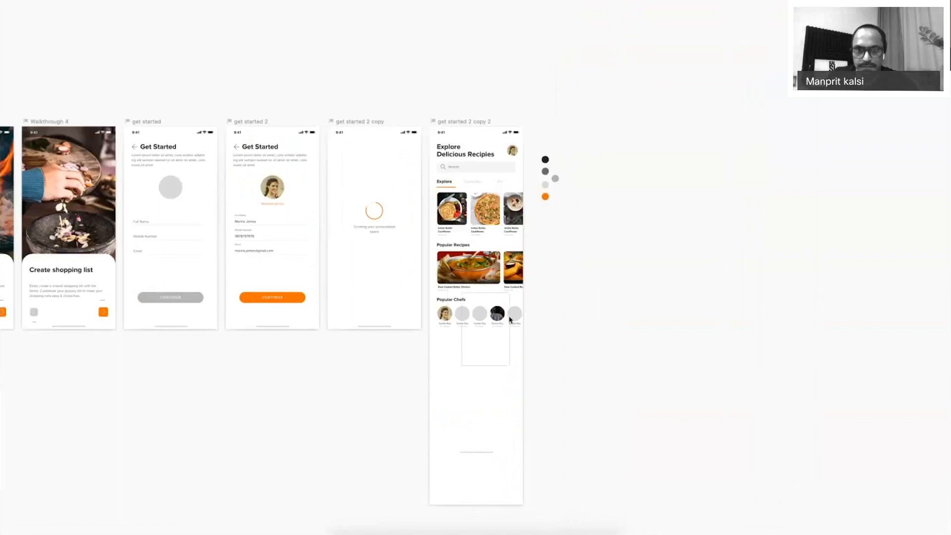
scroll(510, 320, "up", 5)
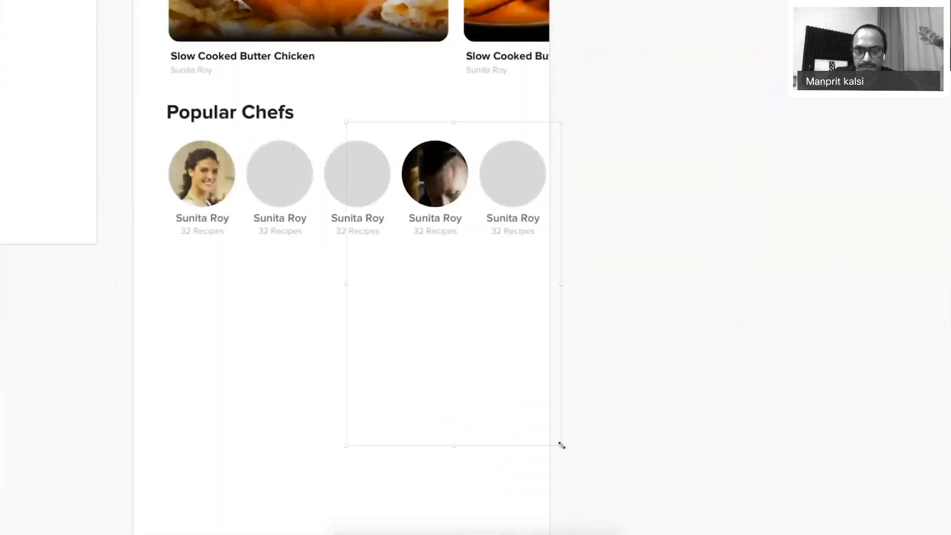
left_click_drag(561, 445, 465, 299)
left_click_drag(435, 161, 462, 172)
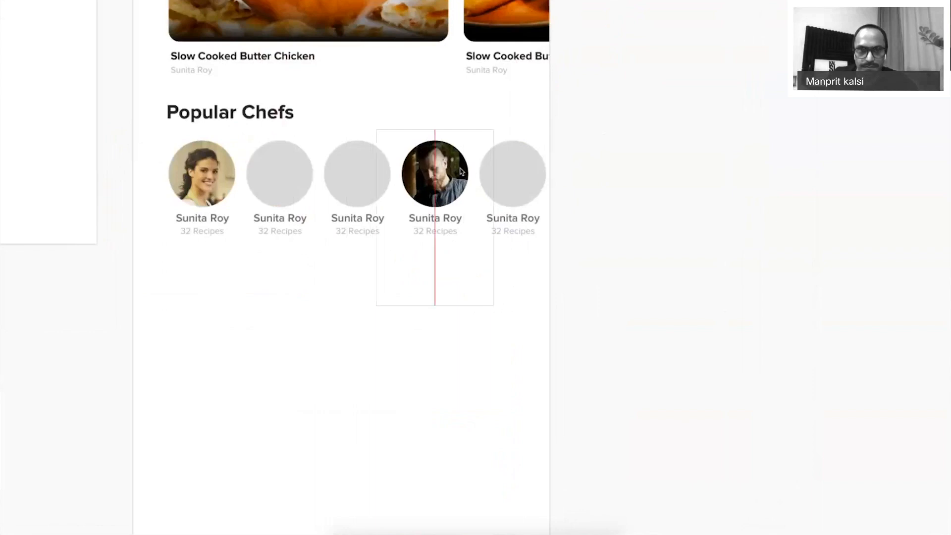
Copy the woman-in-kitchen photo from the Pexels cook results.
key("super+Tab")
scroll(419, 319, "down", 4)
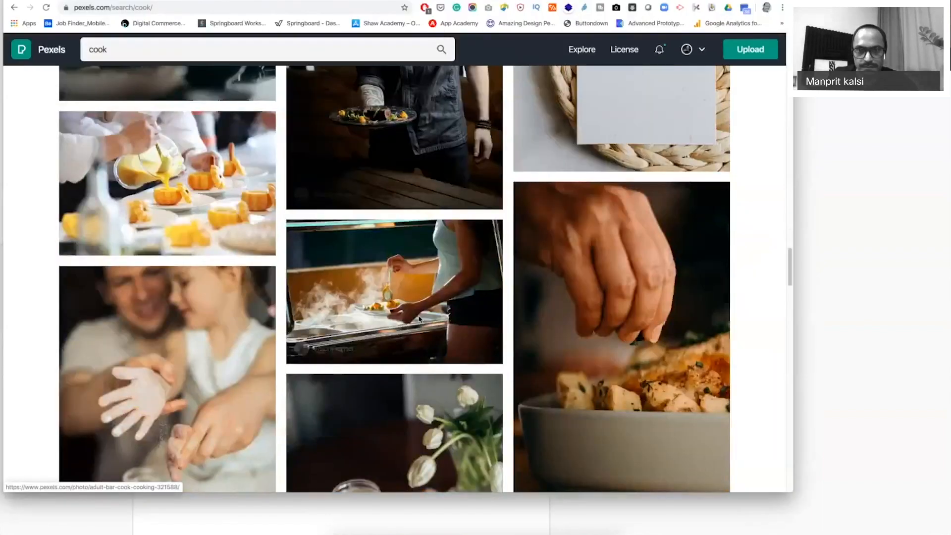
scroll(419, 319, "down", 5)
scroll(249, 322, "down", 3)
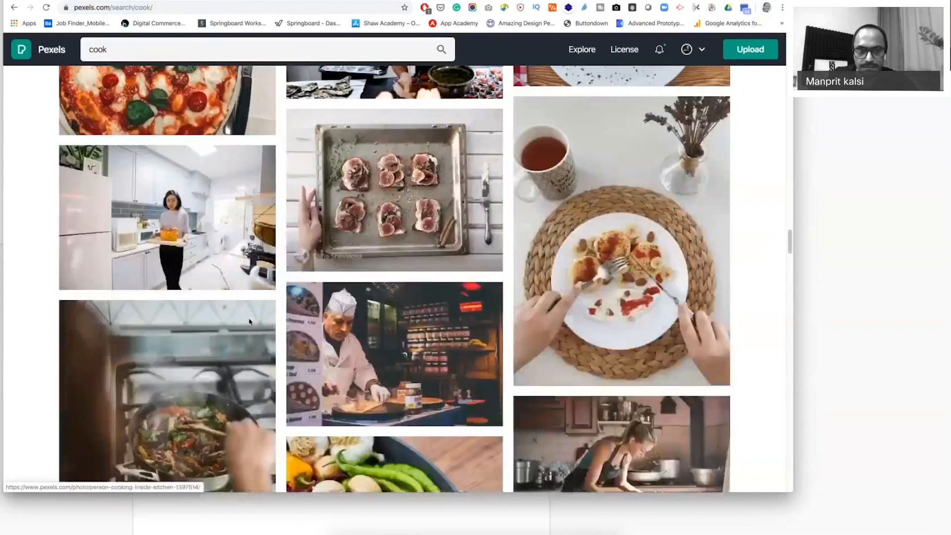
right_click(165, 210)
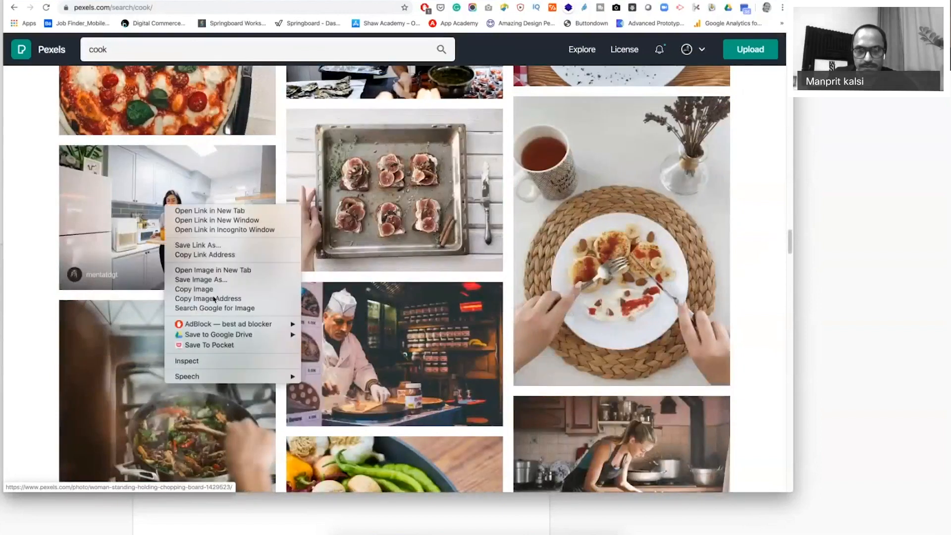
left_click(211, 290)
key("super+Tab")
Paste the kitchen photo into the fifth chef circle, sized so the woman fills it.
left_click(501, 178)
key("super+v")
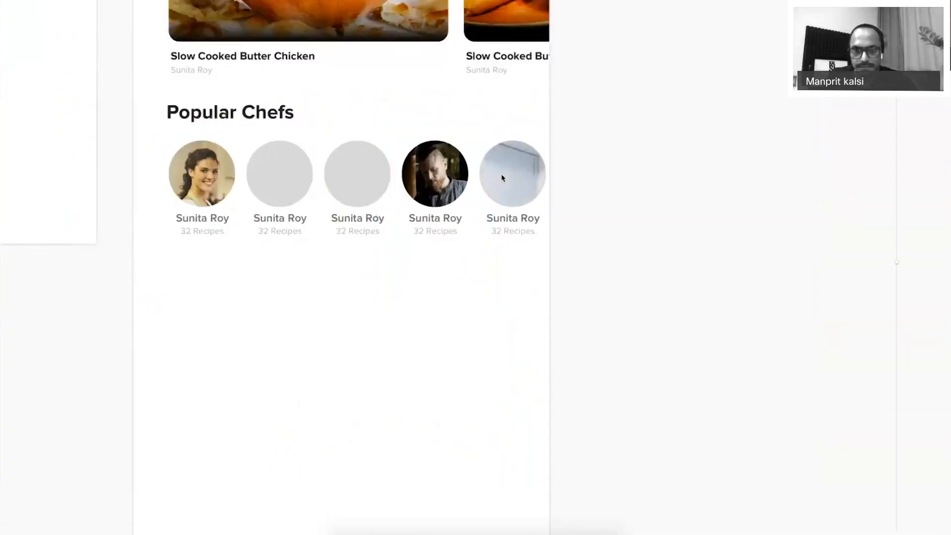
key("super+minus")
key("super+minus")
left_click_drag(571, 346, 364, 208)
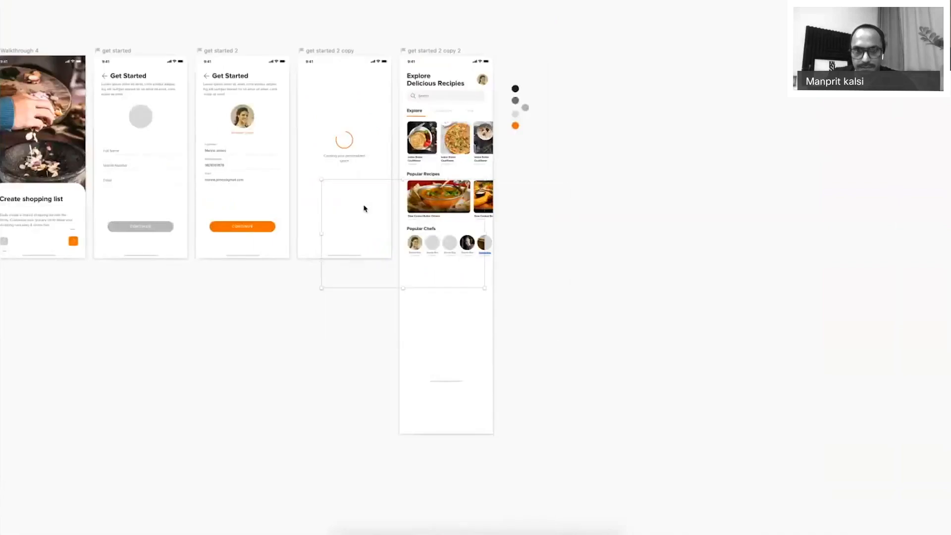
left_click_drag(320, 181, 412, 238)
left_click_drag(476, 250, 500, 236)
scroll(488, 241, "up", 10)
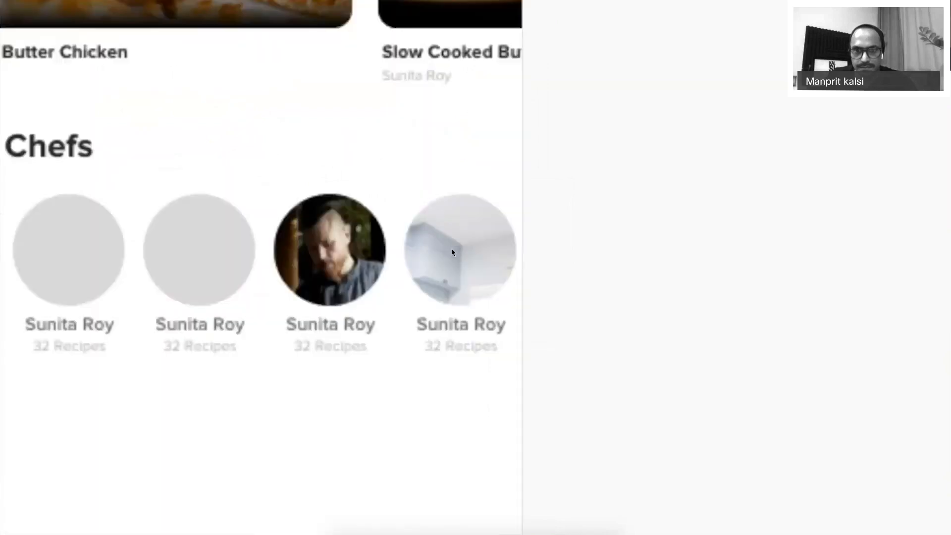
left_click_drag(443, 257, 478, 207)
Select the second grey chef circle and grab the broccoli-cutting photo from Pexels.
key("super+minus")
key("super+minus")
key("z")
left_click_drag(251, 204, 587, 386)
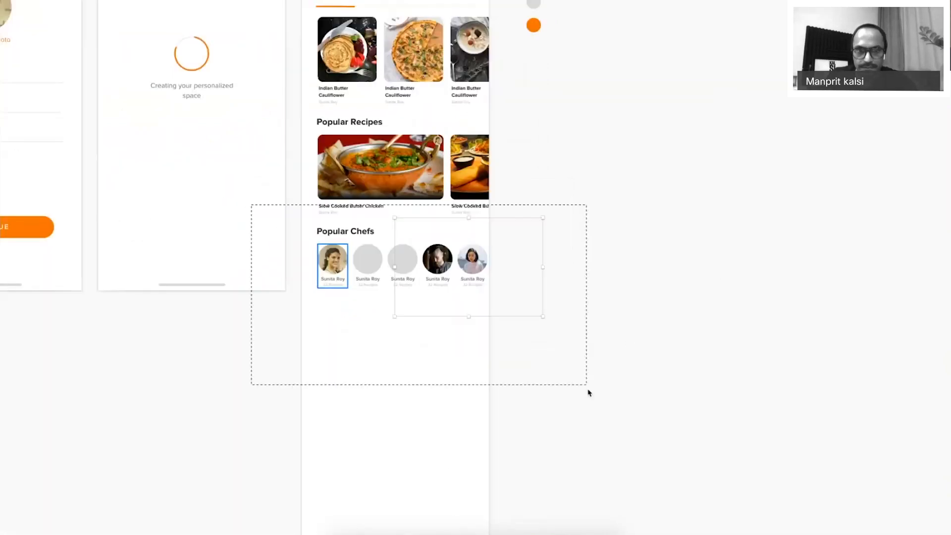
double_click(333, 161)
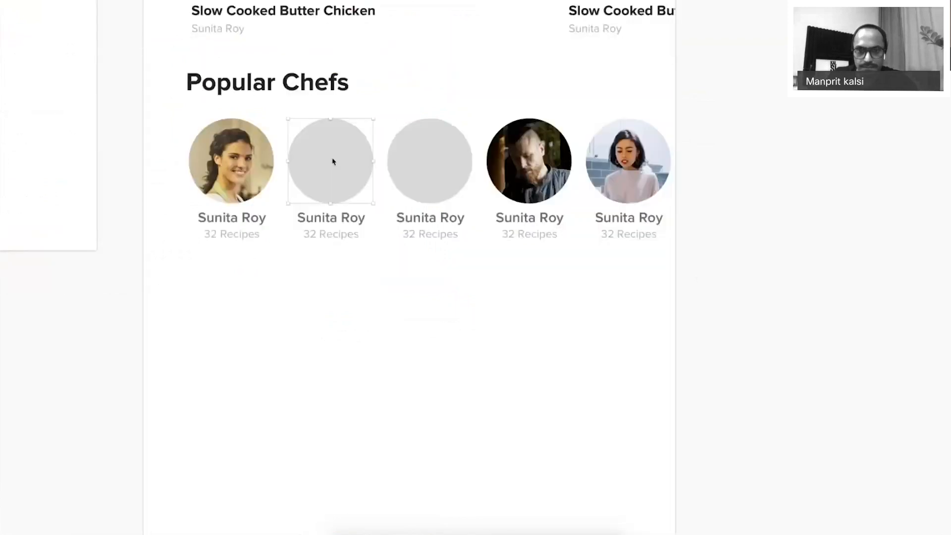
key("super+Tab")
scroll(614, 390, "down", 5)
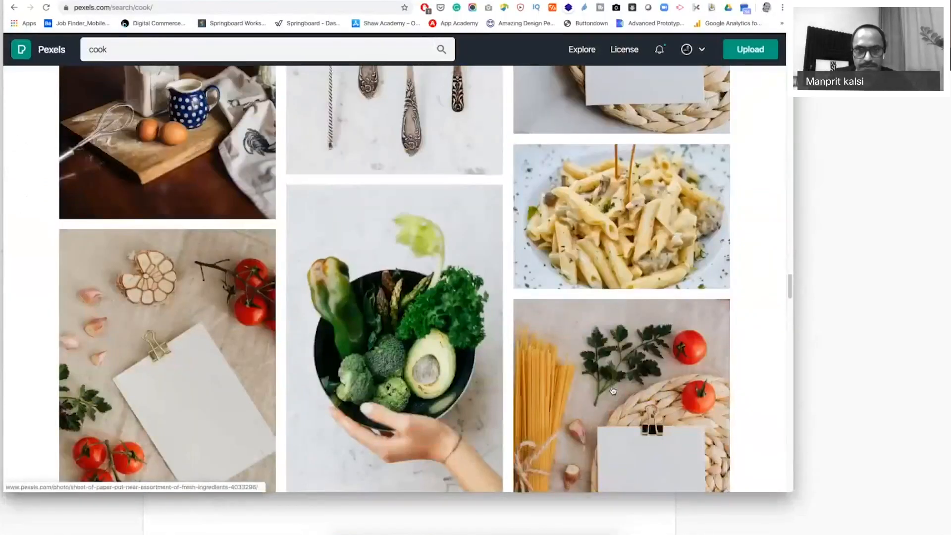
scroll(609, 387, "down", 6)
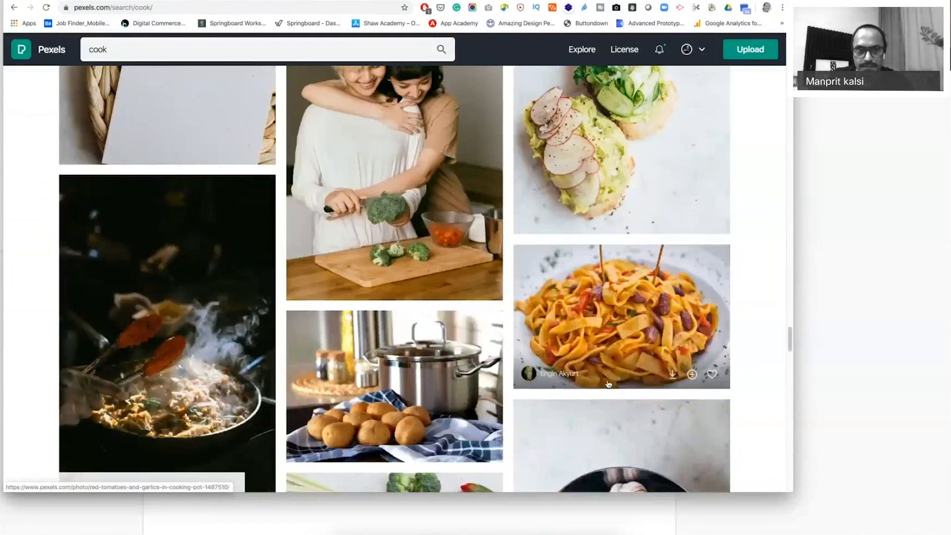
scroll(608, 384, "up", 5)
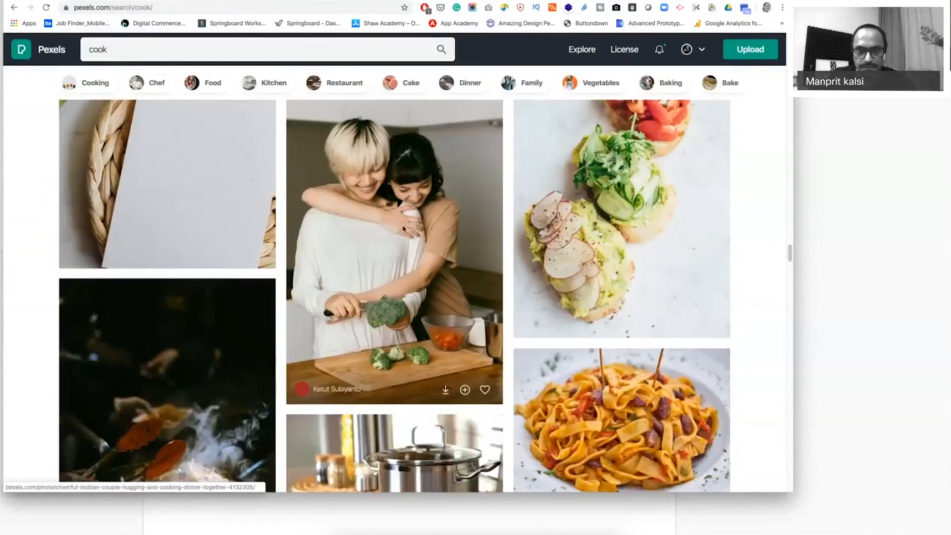
right_click(404, 228)
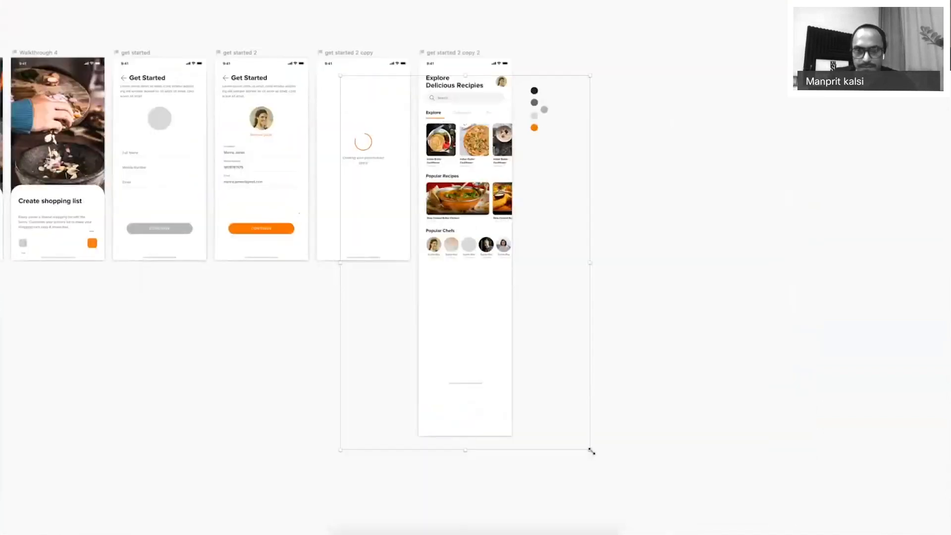
Shrink and position the broccoli photo so the couple fills the second circle.
left_click_drag(592, 452, 501, 316)
left_click_drag(340, 75, 441, 227)
left_click_drag(399, 203, 405, 221)
left_click_drag(374, 131, 369, 149)
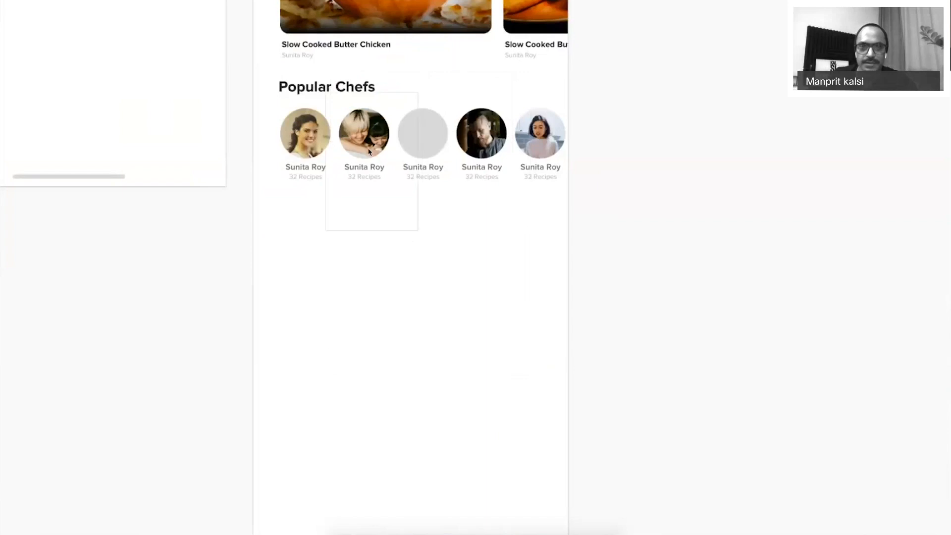
Select the third chef circle and search Pexels for 'chef' photos.
left_click(422, 144)
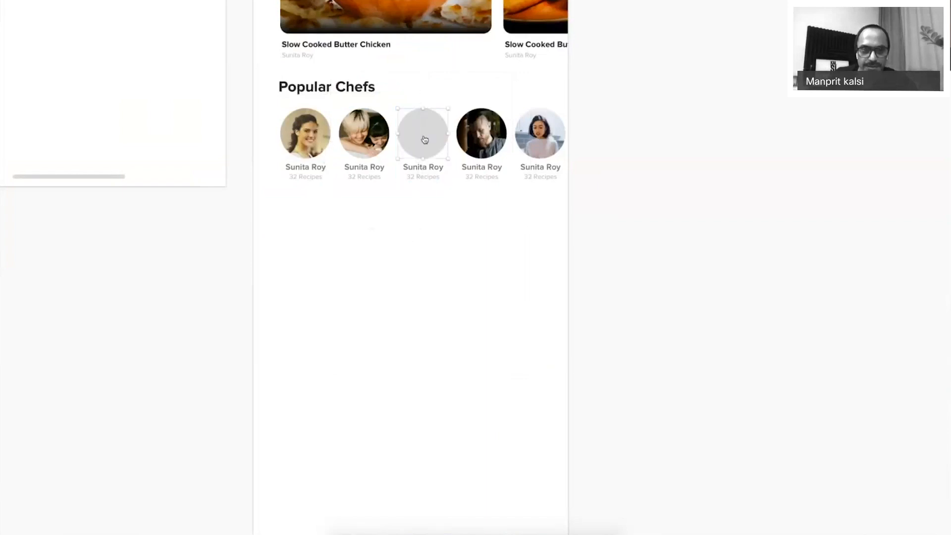
key("super+Tab")
scroll(423, 368, "down", 10)
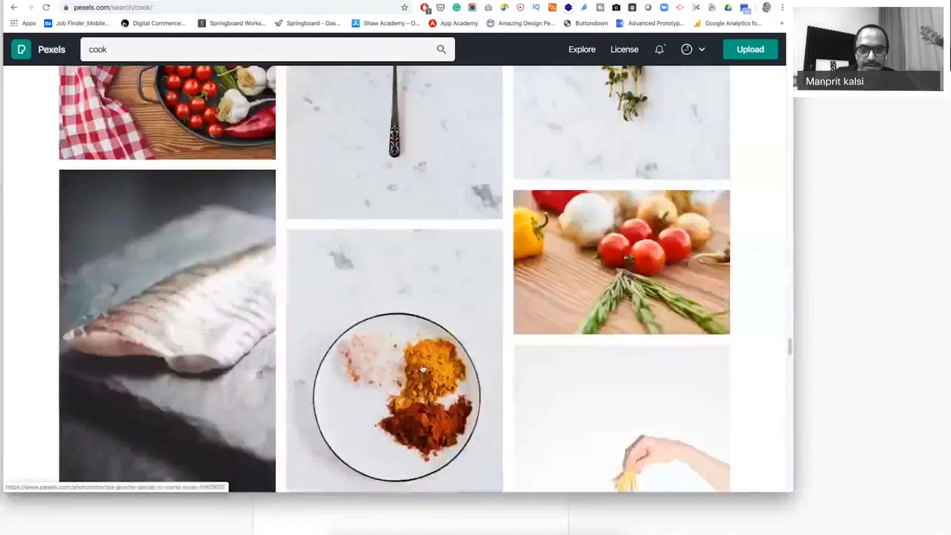
scroll(422, 368, "down", 15)
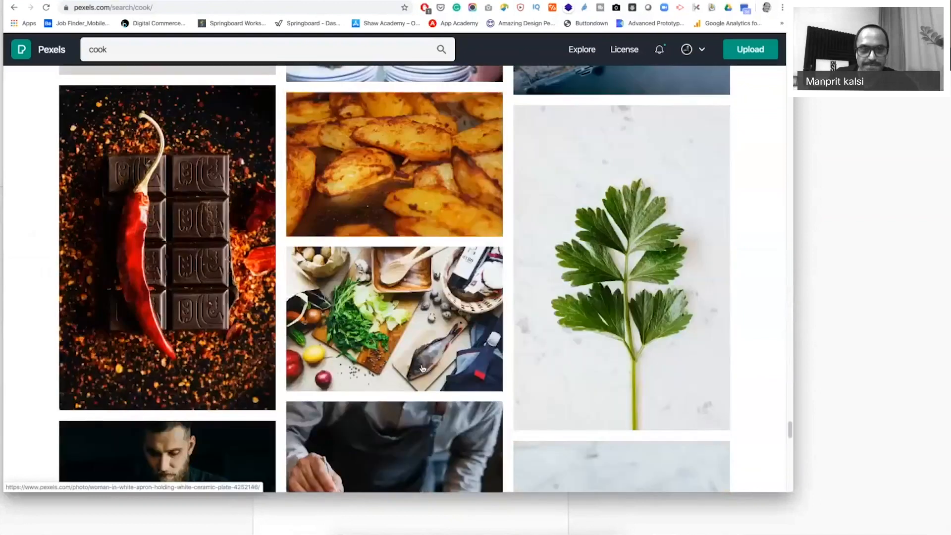
scroll(380, 381, "down", 7)
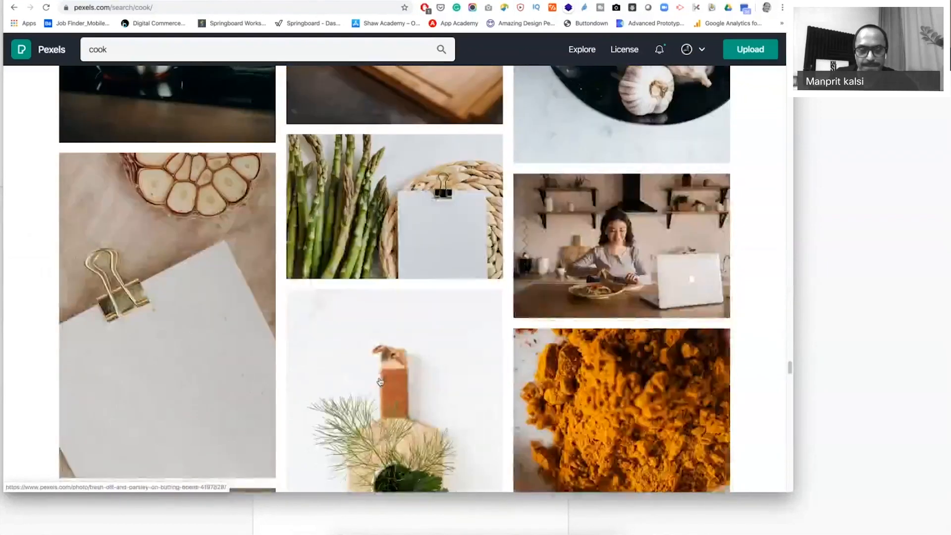
scroll(596, 370, "down", 6)
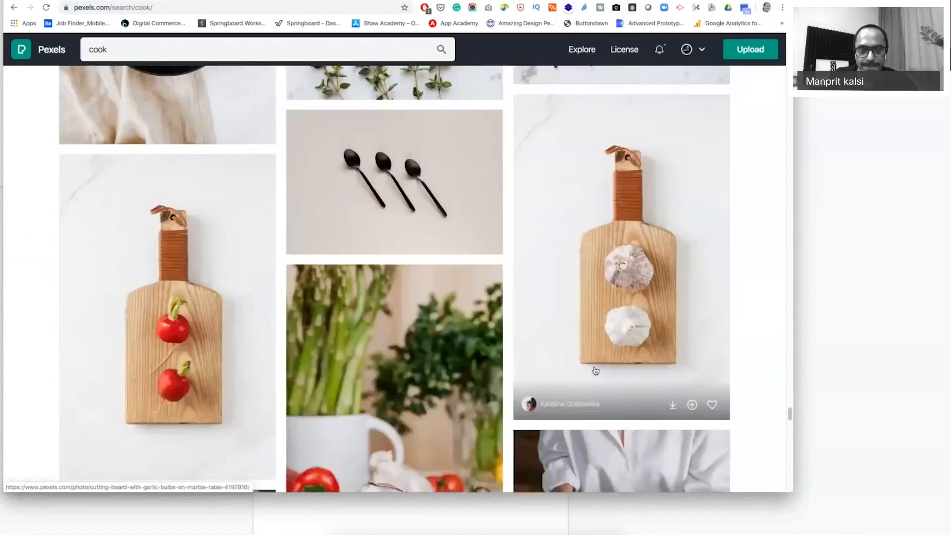
scroll(596, 371, "down", 15)
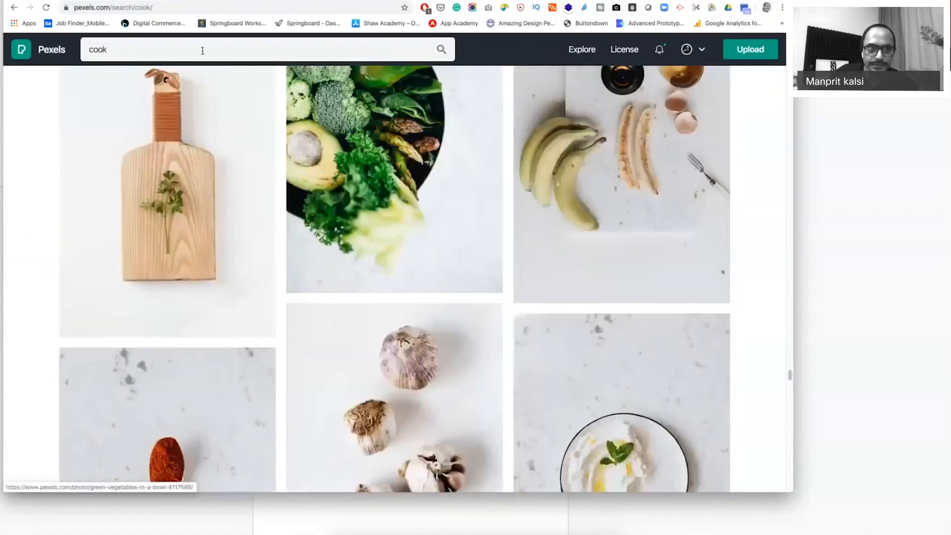
left_click(203, 50)
key("BackSpace")
key("BackSpace")
key("BackSpace")
type("hef")
key("Return")
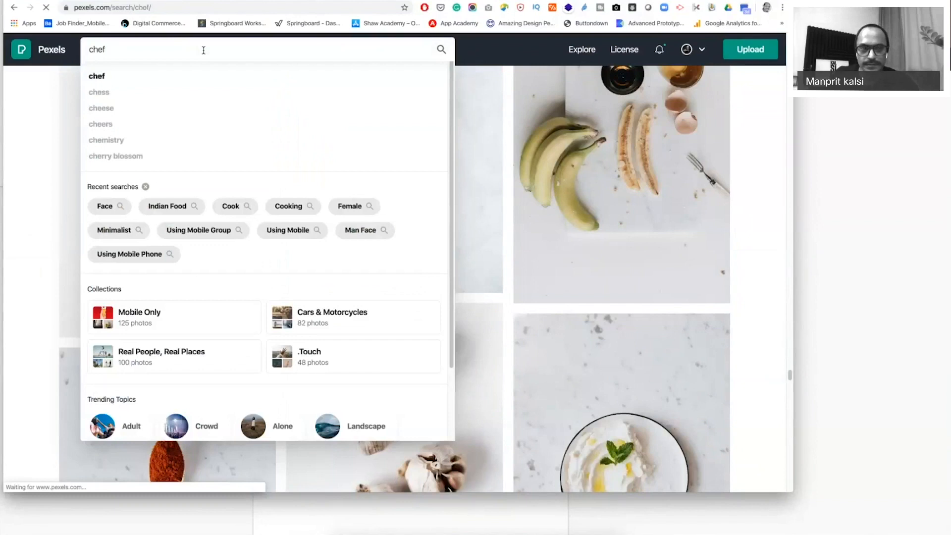
Copy the smiling chef photo and paste it into the third chef circle.
scroll(580, 252, "down", 6)
scroll(580, 253, "down", 2)
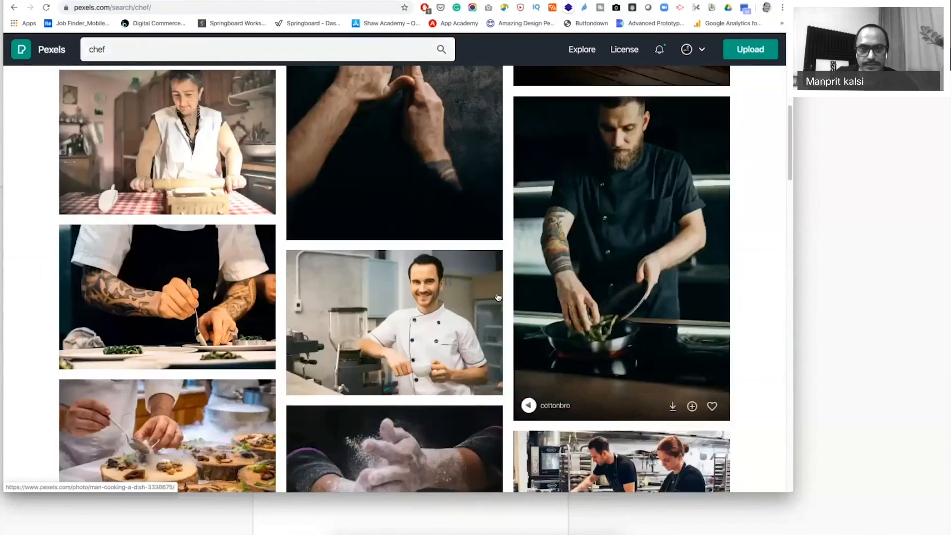
right_click(416, 262)
left_click(460, 346)
key("super+Tab")
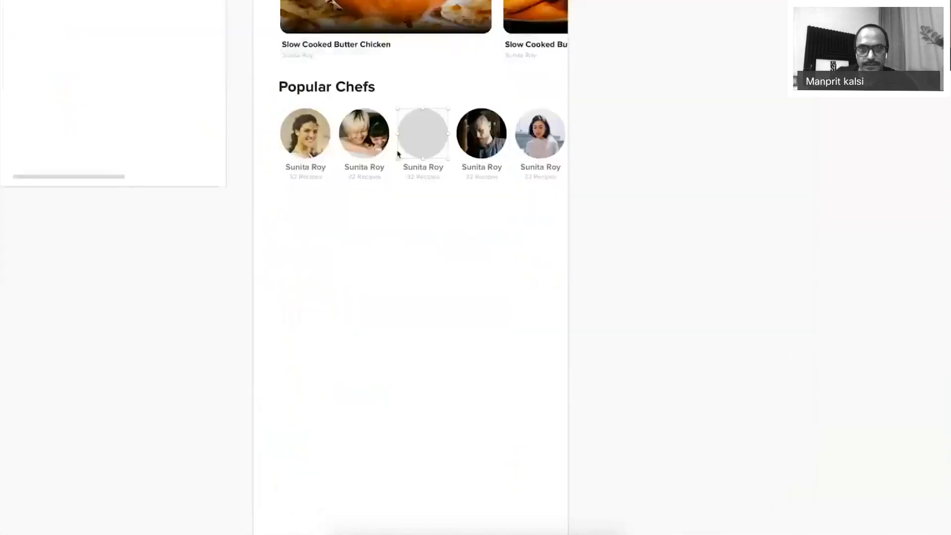
key("ctrl+v")
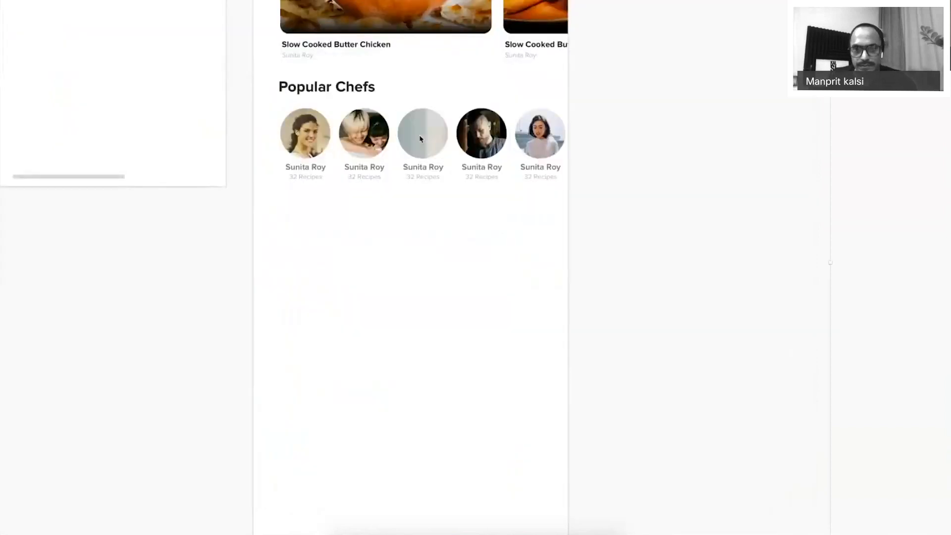
Shrink and reposition the smiling chef photo to fit the third circle.
key("ctrl+minus")
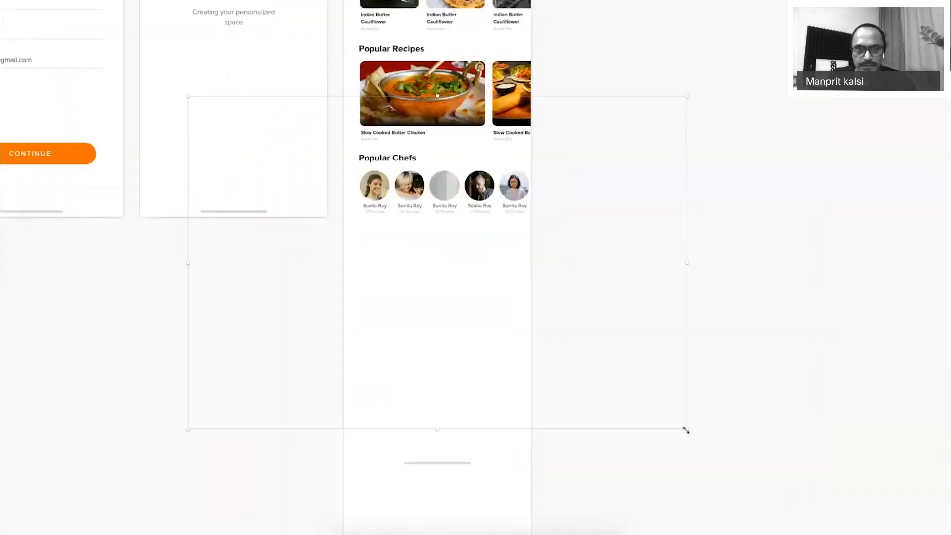
left_click_drag(686, 429, 451, 272)
left_click_drag(184, 96, 311, 178)
left_click_drag(445, 190, 487, 178)
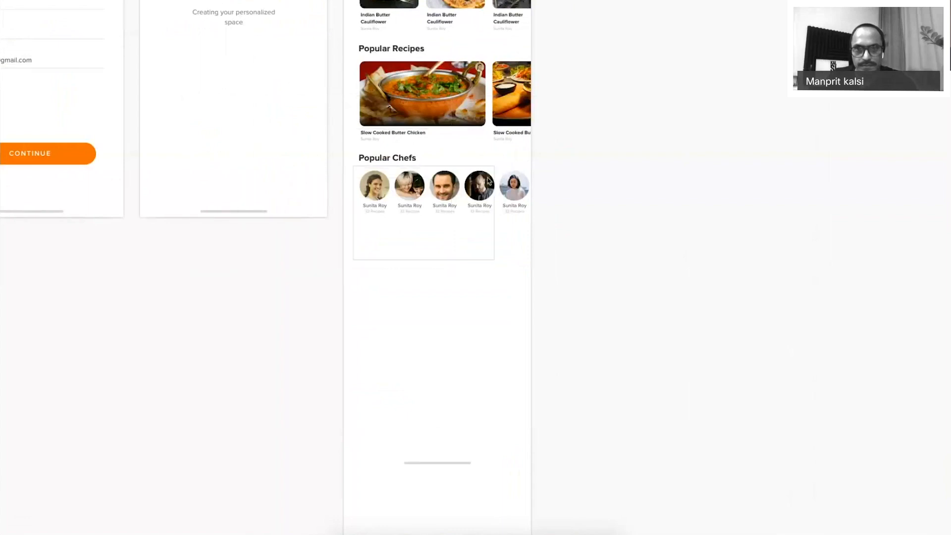
left_click_drag(494, 260, 463, 193)
left_click(432, 267)
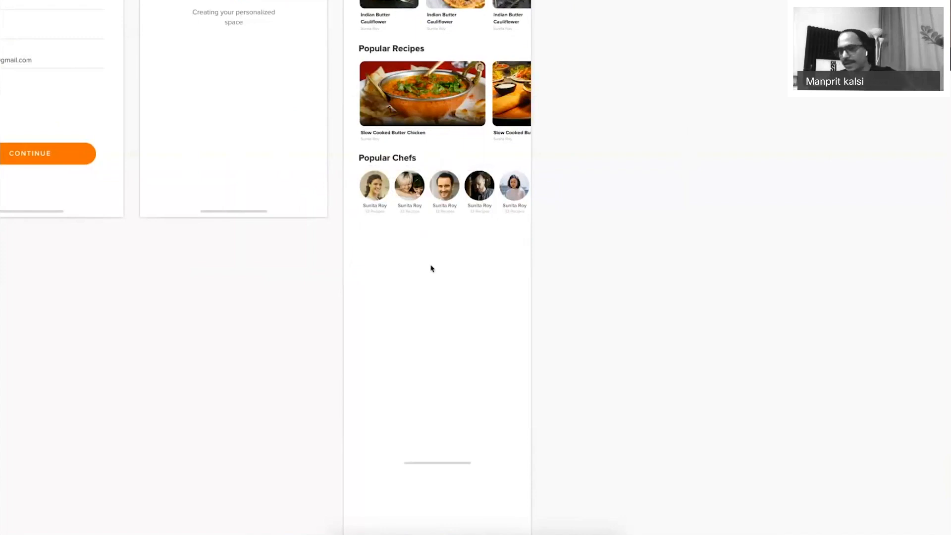
key("z")
left_click_drag(310, 115, 661, 296)
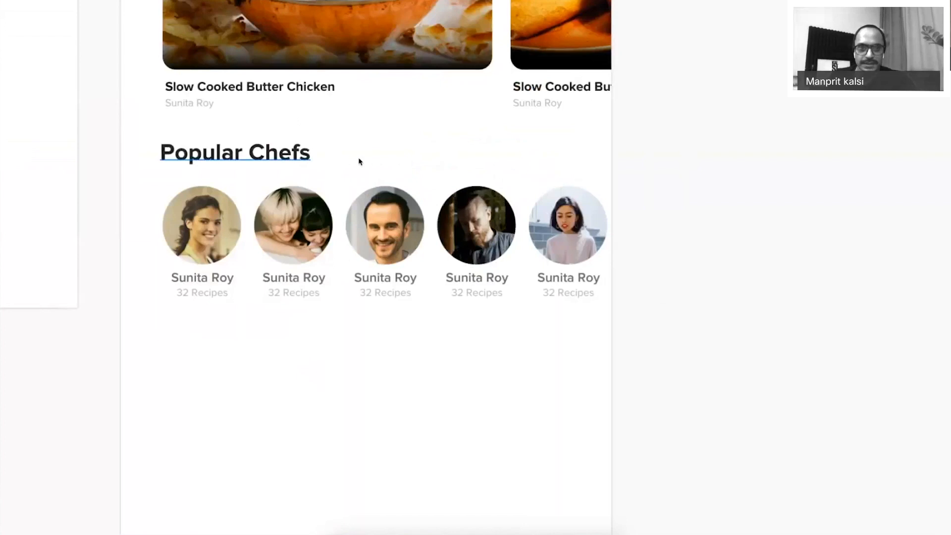
key("super+1")
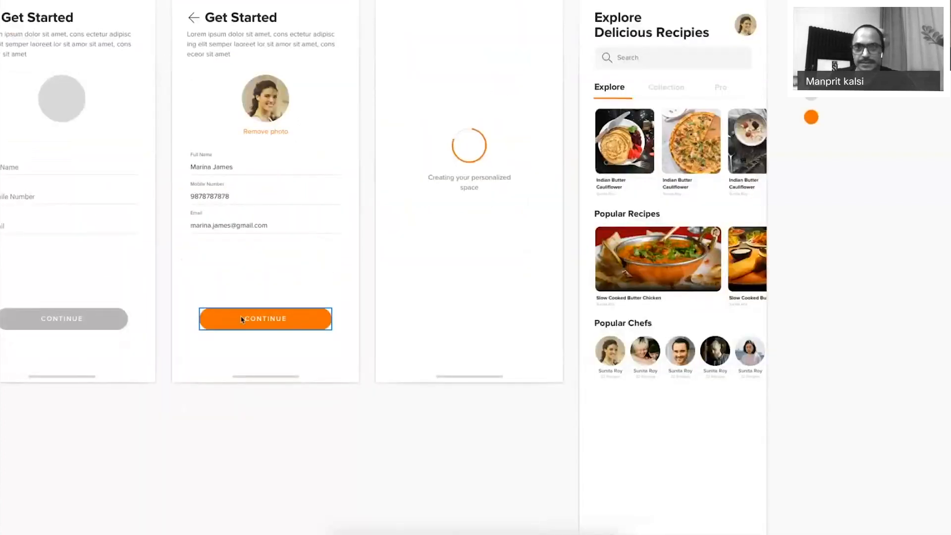
Copy the orange CONTINUE button from the loading screen onto the Explore screen.
left_click_drag(469, 191, 657, 402)
key("Delete")
left_click_drag(191, 269, 587, 245)
scroll(362, 315, "right", 5)
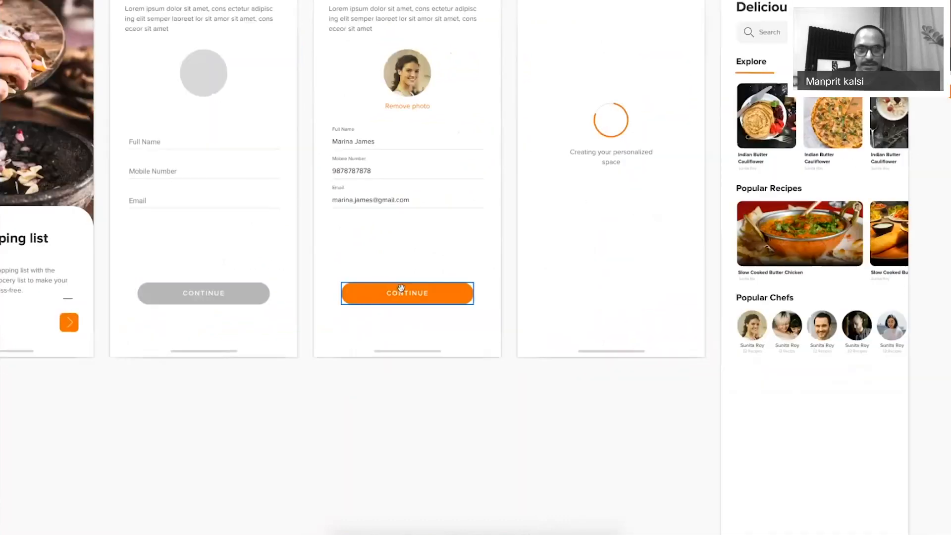
left_click_drag(398, 296, 796, 372)
left_click_drag(849, 427, 700, 355)
scroll(732, 346, "up", 5)
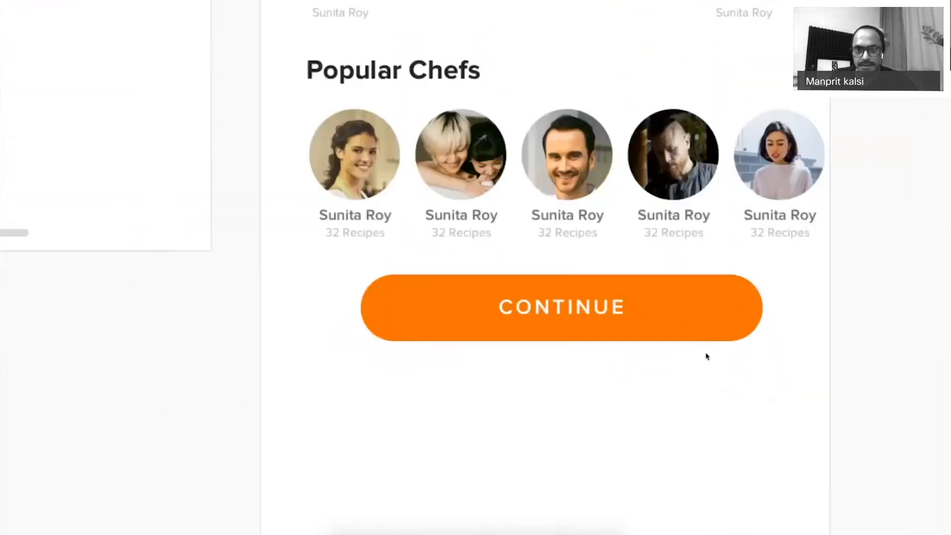
Shorten the copied button and set the CONTINUE text's letter spacing to 0.
left_click_drag(562, 341, 563, 311)
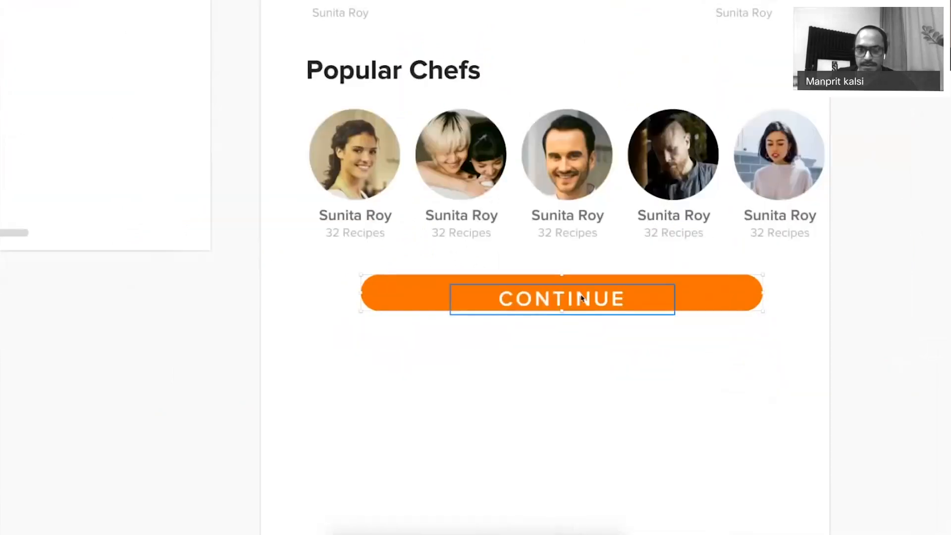
right_click(622, 282)
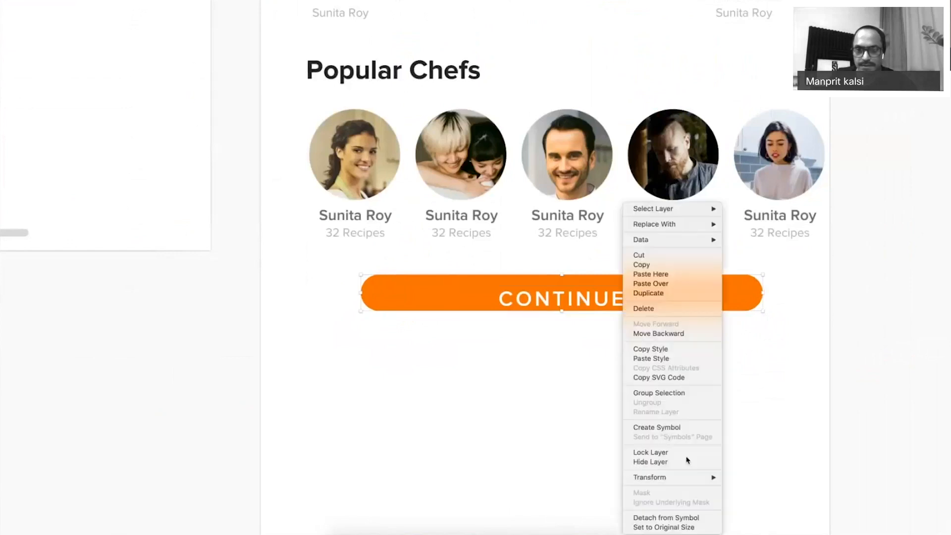
left_click(667, 527)
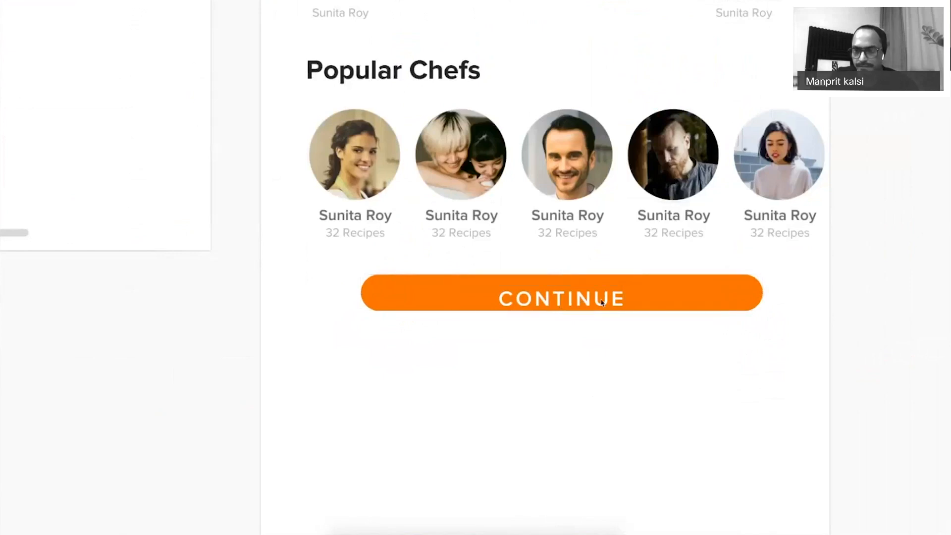
key("super+period")
left_click_drag(854, 292, 832, 294)
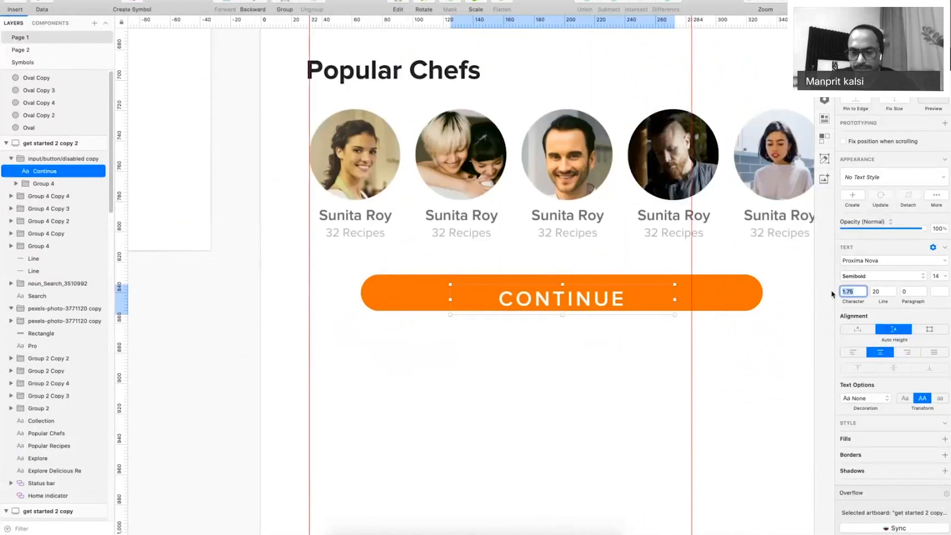
type("0")
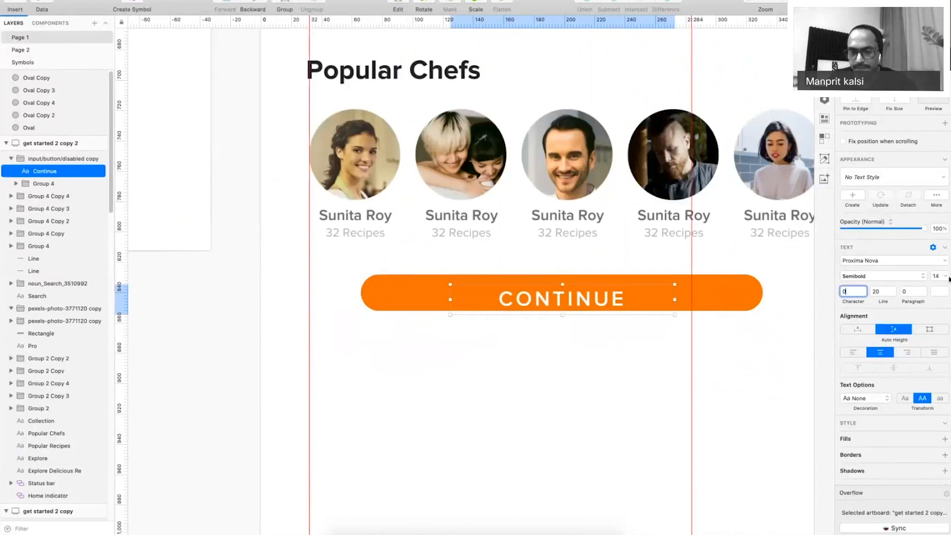
left_click_drag(939, 277, 908, 278)
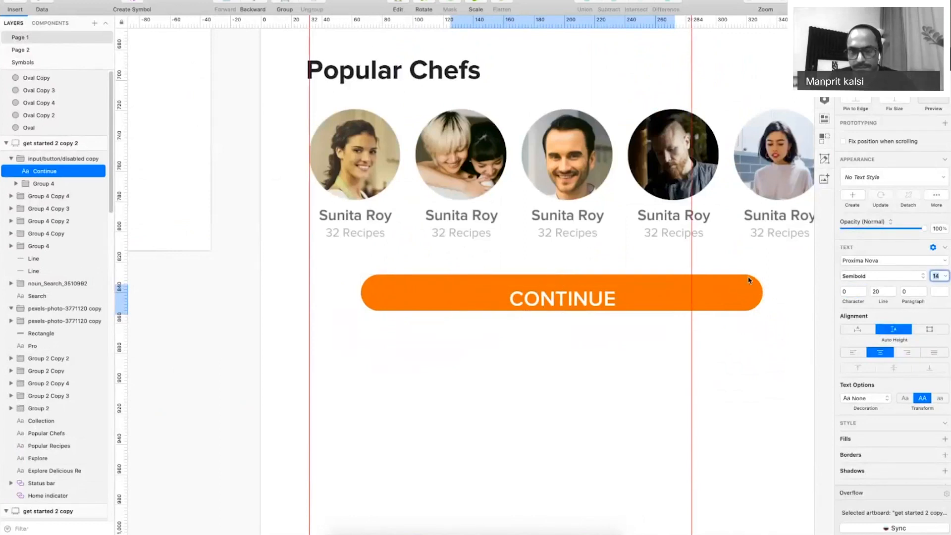
left_click(936, 276)
left_click(937, 275)
left_click_drag(566, 300, 558, 293)
Resize the orange button shape to 97 × 24 and set the label font size to 8.
left_click(761, 292)
left_click_drag(763, 292, 628, 300)
key("super+Up")
key("super+Up")
key("super+Up")
key("super+Up")
key("super+Up")
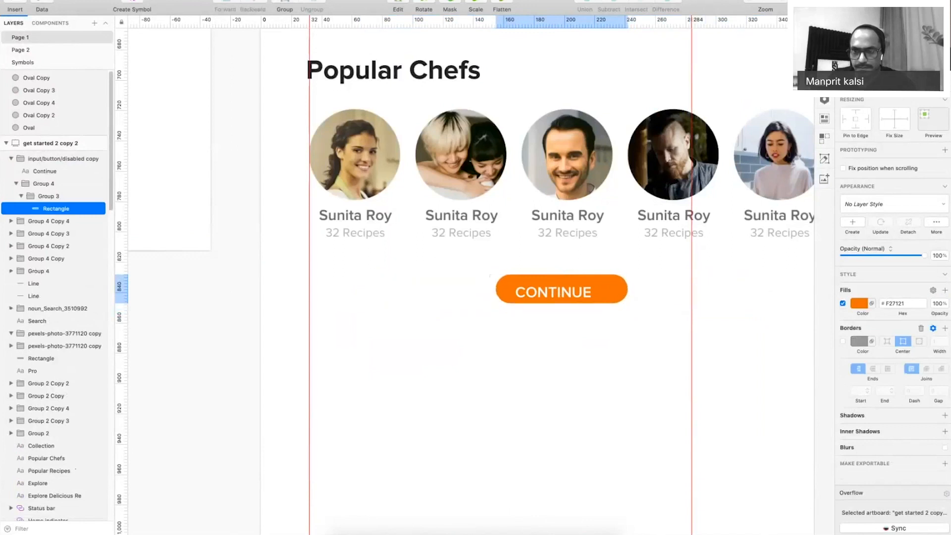
key("super+Down")
left_click(559, 292)
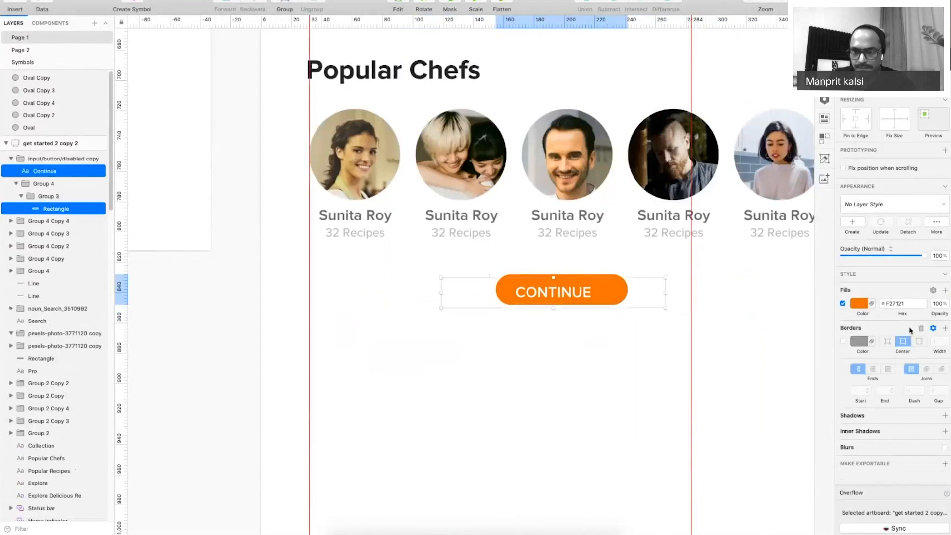
left_click(936, 276)
type("8")
key("Return")
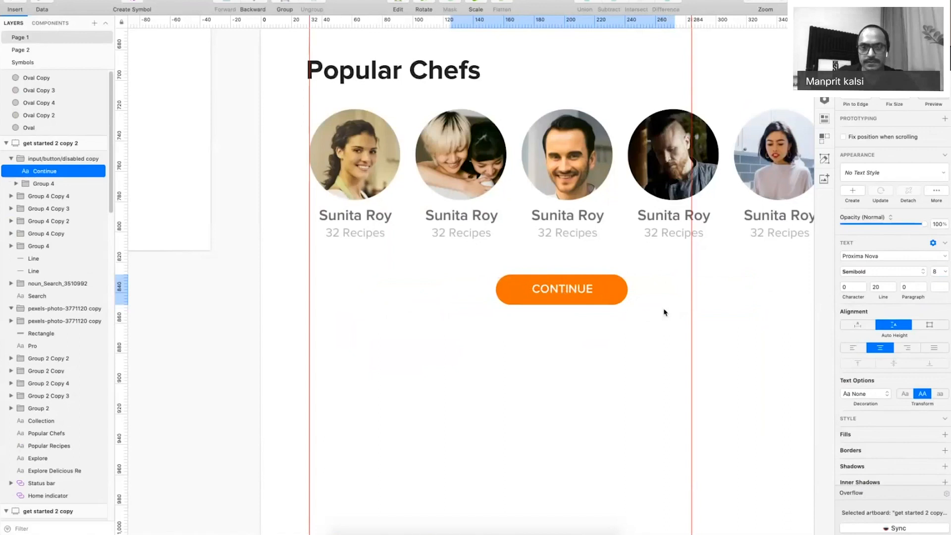
Retype the label as 'View All', group it with the shape, and centre it on the artboard.
key("Return")
type("View All")
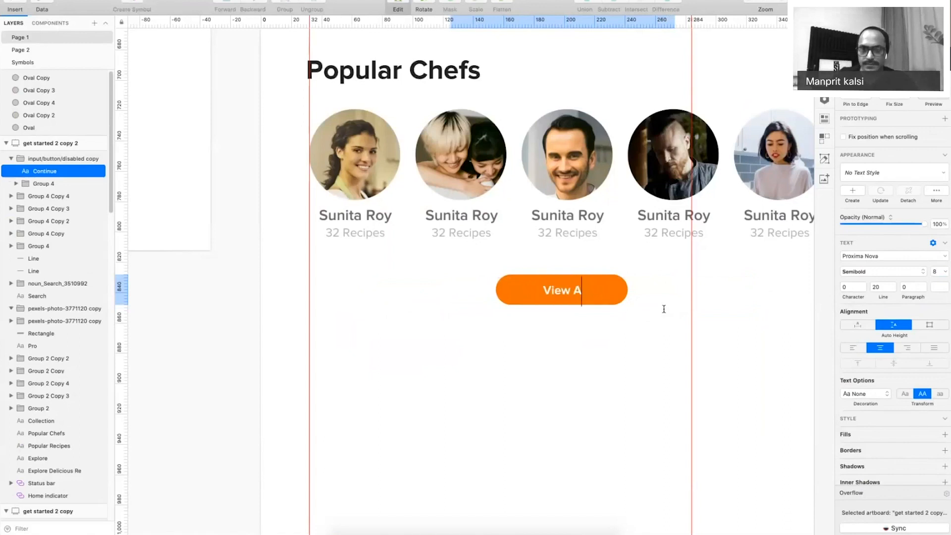
left_click(624, 429)
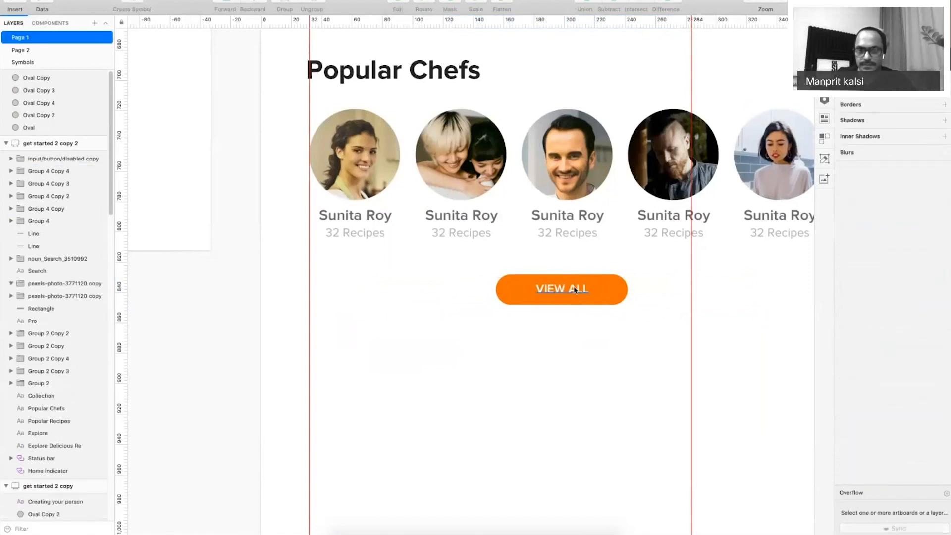
left_click(574, 290)
left_click_drag(676, 290, 628, 290)
left_click(612, 293, "shift+super")
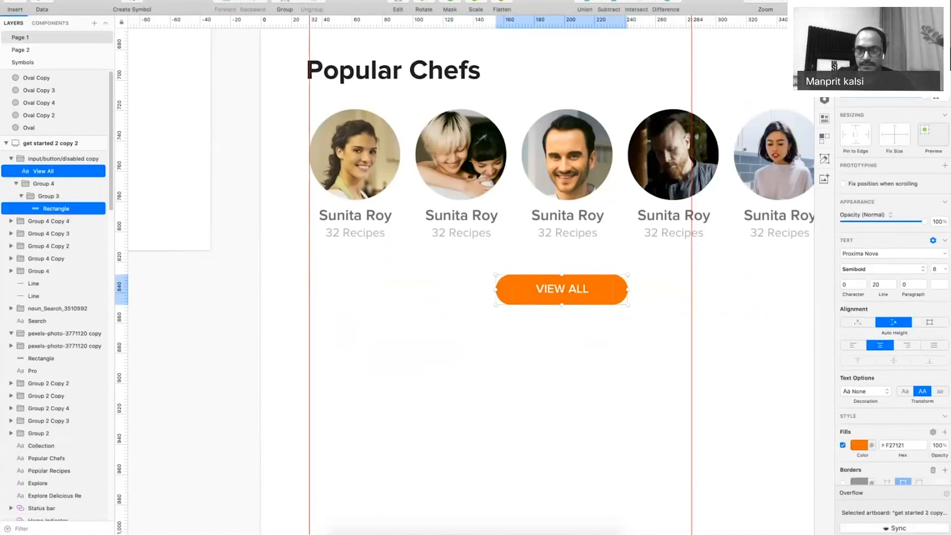
key("super+g")
left_click(887, 23)
left_click(583, 331)
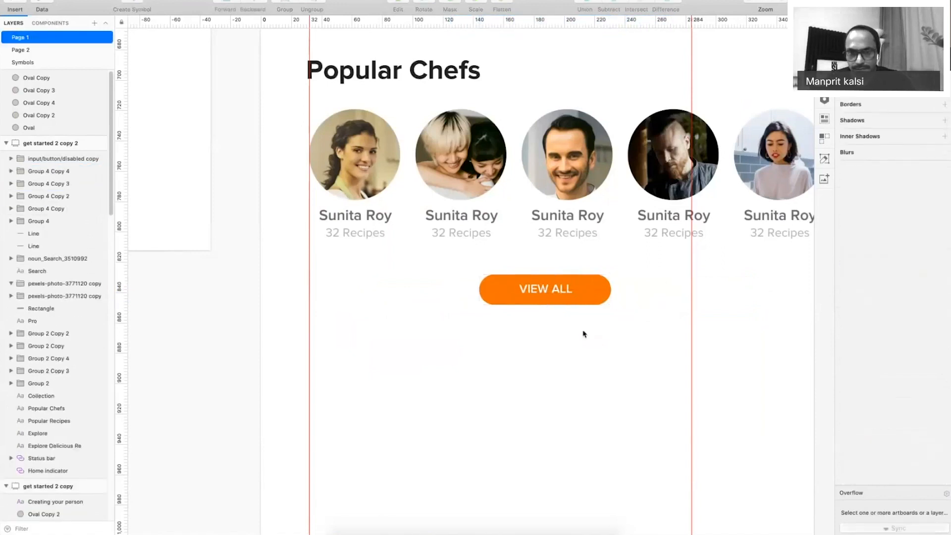
Nudge the VIEW ALL button further down, then zoom out to half scale to review.
scroll(584, 334, "down", 3)
left_click(539, 427)
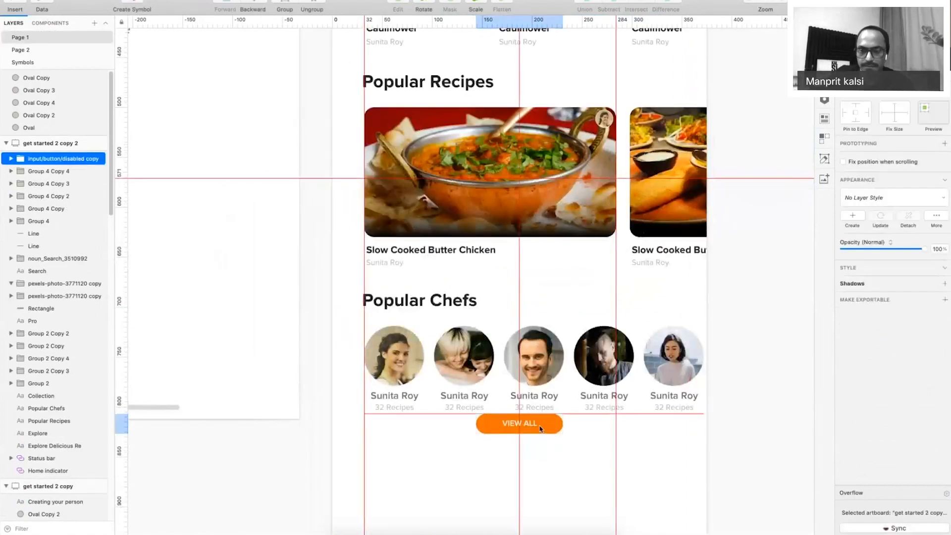
key("shift+Down")
key("shift+Down")
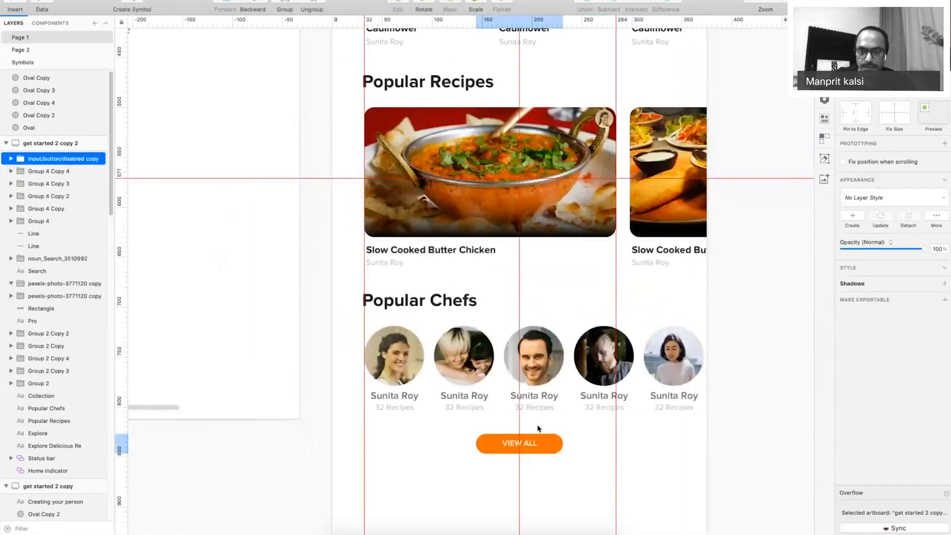
key("super+period")
key("super+minus")
left_click_drag(633, 243, 636, 297)
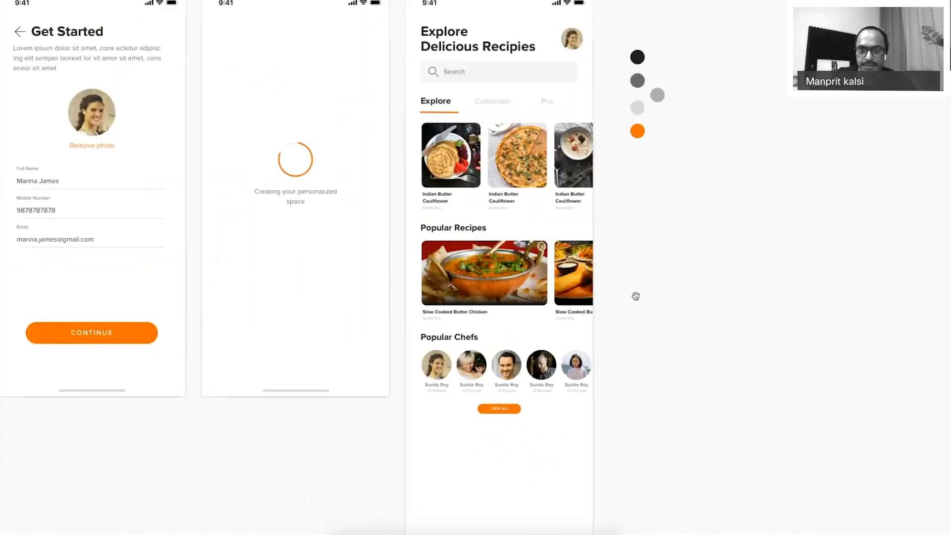
scroll(629, 317, "down", 2)
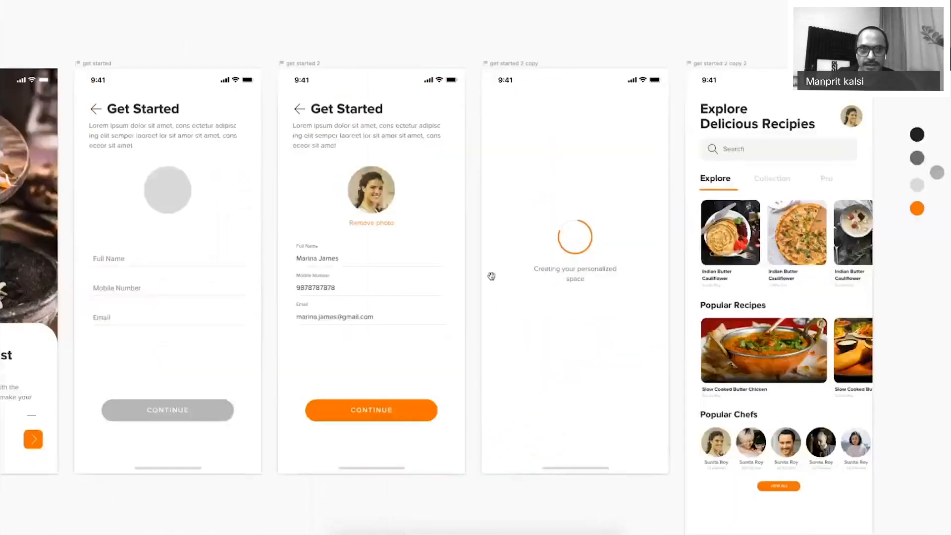
Paste a back-arrow icon beside the Popular Recipes heading.
left_click(296, 110)
left_click(338, 147)
left_click_drag(614, 241, 304, 209)
left_click_drag(305, 209, 695, 344)
key("super+v")
left_click_drag(474, 259, 408, 241)
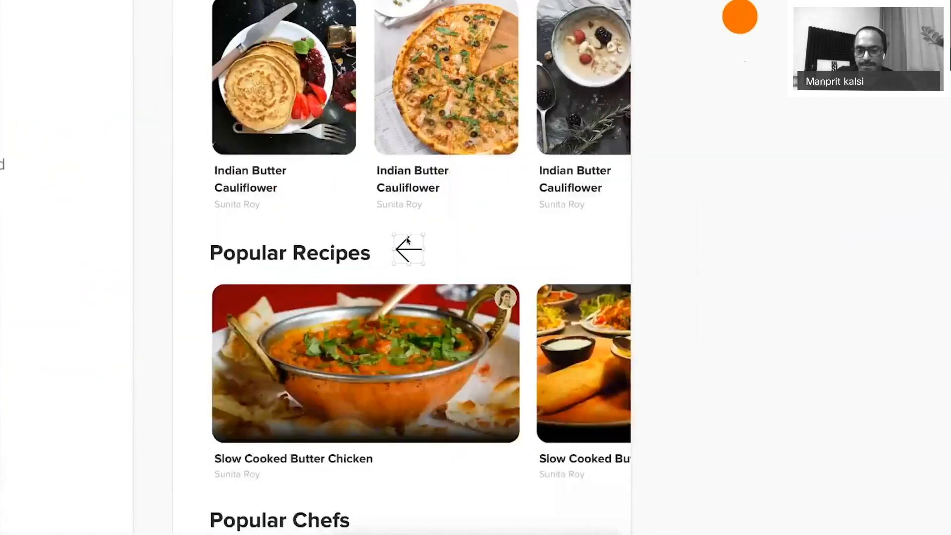
Flip the arrow to point right, shrink it, and move it to the row's right end.
key("super+period")
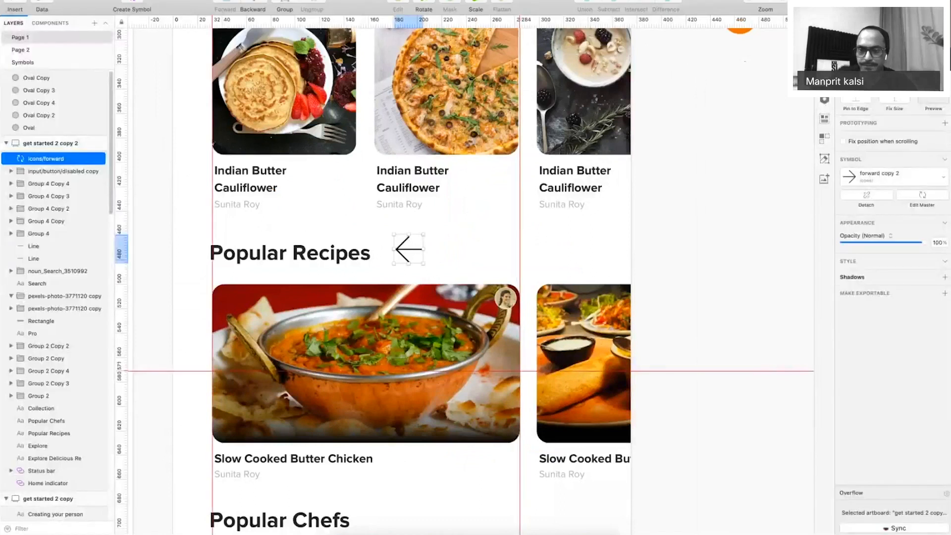
key("Tab")
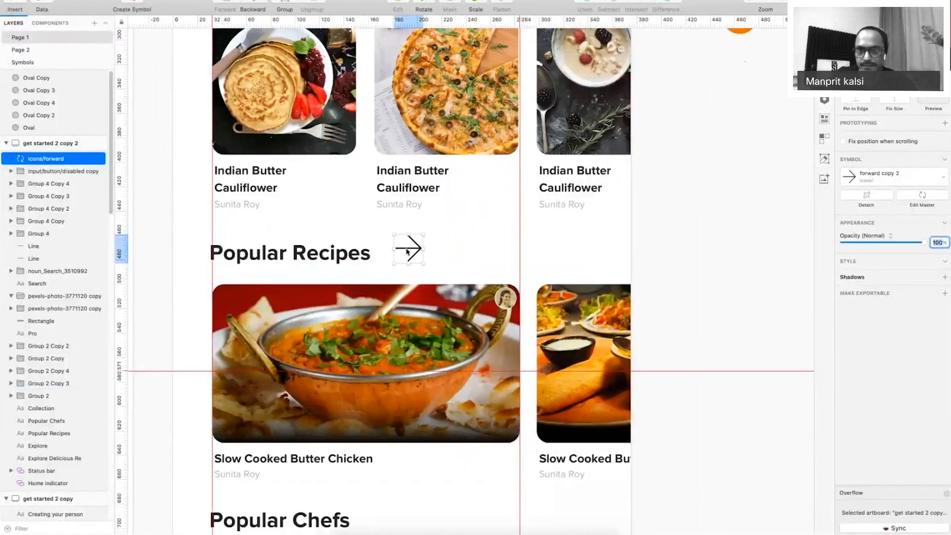
left_click_drag(407, 252, 401, 255)
key("super+Left")
key("super+Left")
key("super+Left")
key("super+Left")
key("super+Left")
key("super+Left")
key("super+Left")
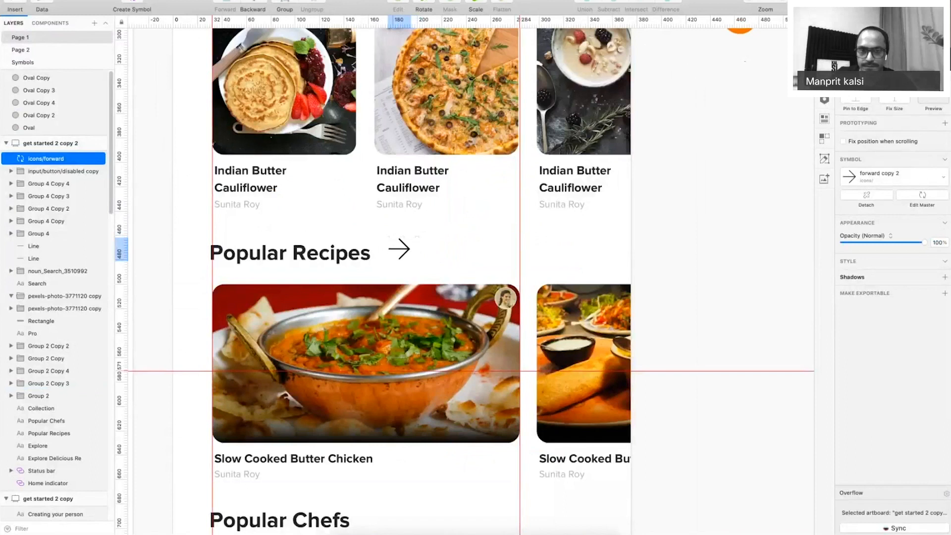
left_click_drag(405, 250, 619, 270)
key("super+0")
left_click(607, 276)
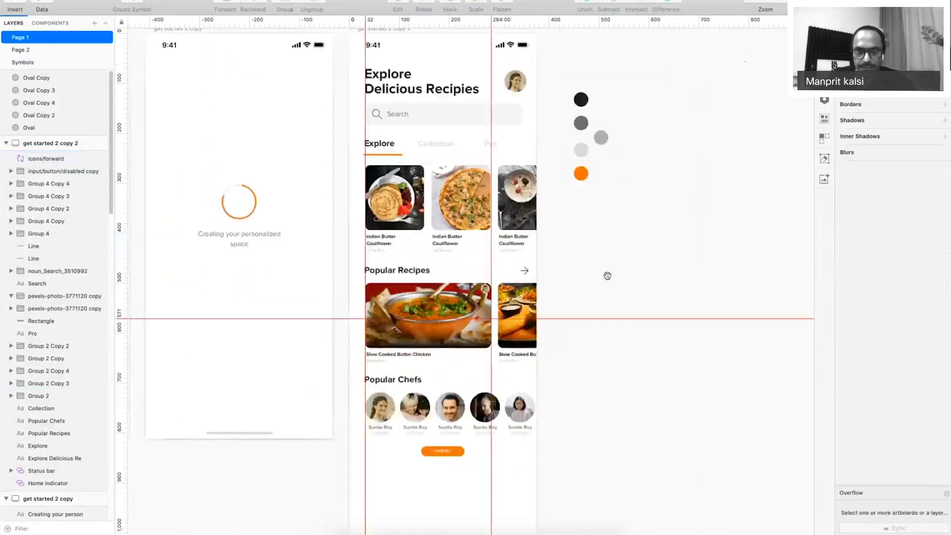
Copy the recipe card's author name text and place it beside Popular Chefs.
scroll(463, 399, "up", 1)
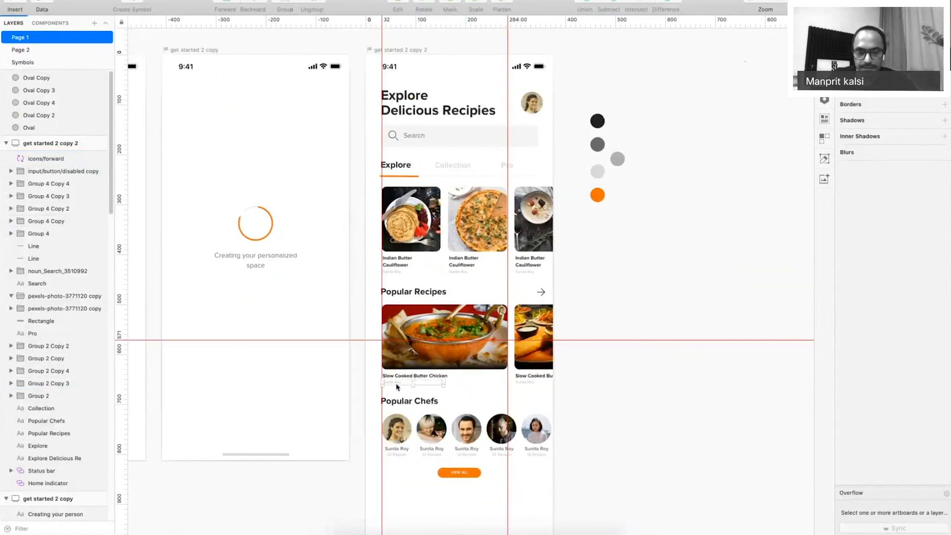
left_click(421, 399)
key("super+v")
key("z")
left_click_drag(343, 343, 601, 462)
mouse_move(262, 219)
left_mouse_down()
mouse_move(618, 283)
mouse_move(274, 224)
left_mouse_up()
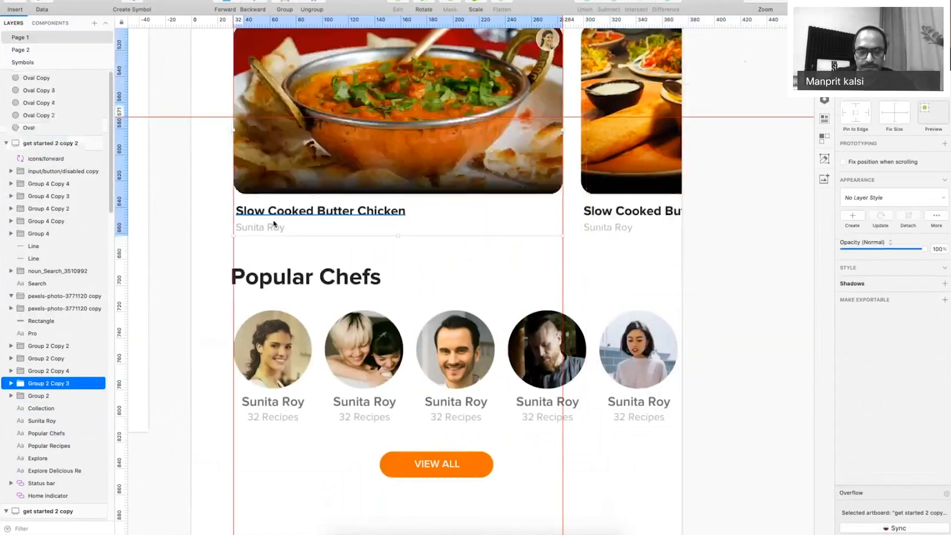
double_click(274, 225)
key("super+x")
key("super+v")
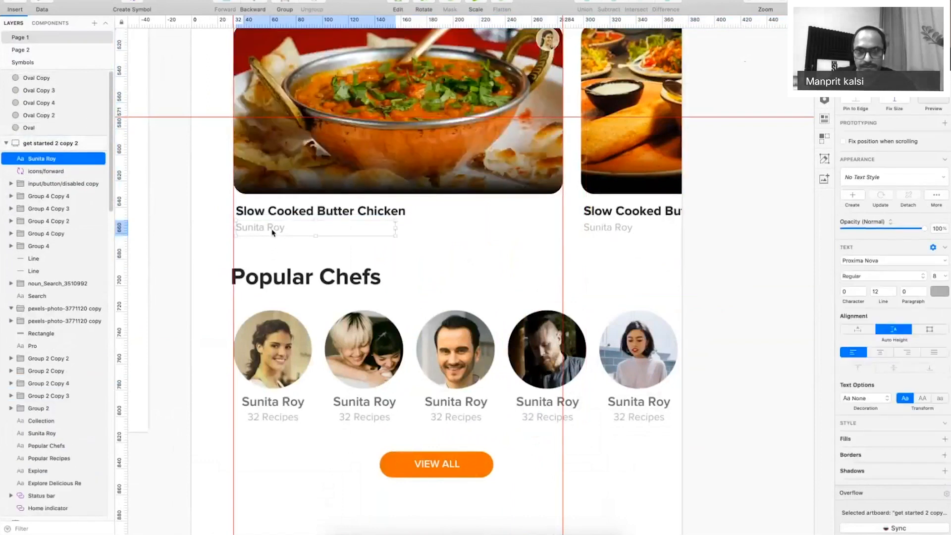
left_click_drag(272, 232, 570, 278)
Retype it as 'View All', colour it the button's orange, and right-align it at the row's end.
double_click(564, 277)
type("View Al")
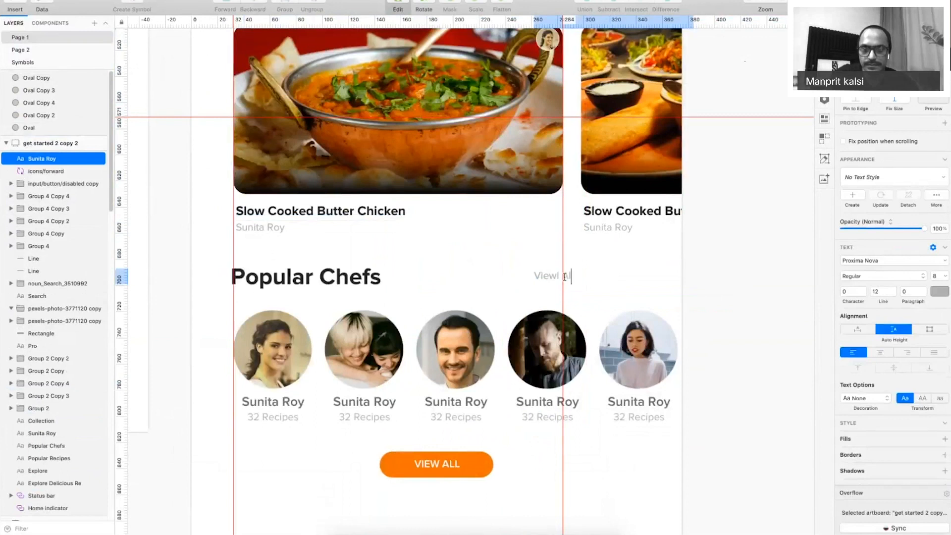
type("l")
key("super+a")
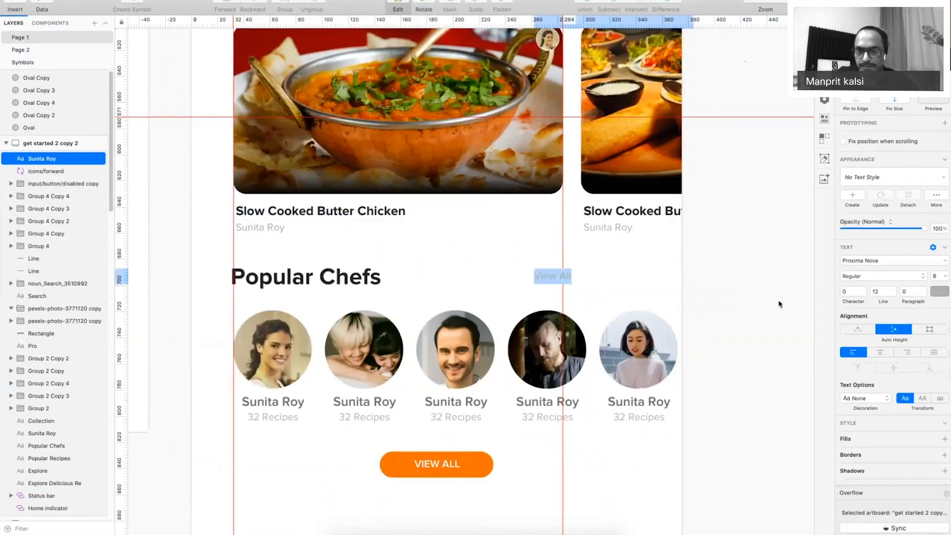
left_click(938, 293)
key("ctrl+c")
left_click(487, 464)
key("Escape")
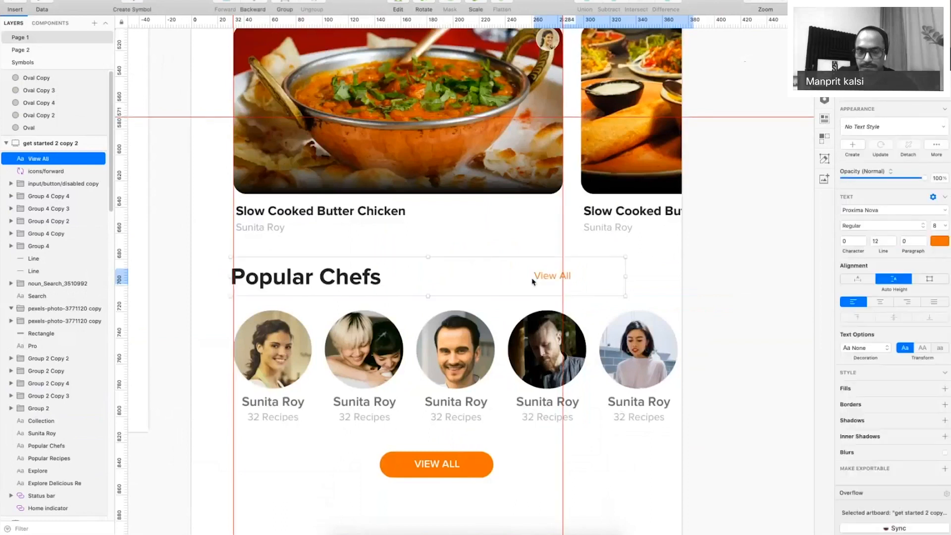
key("BackSpace")
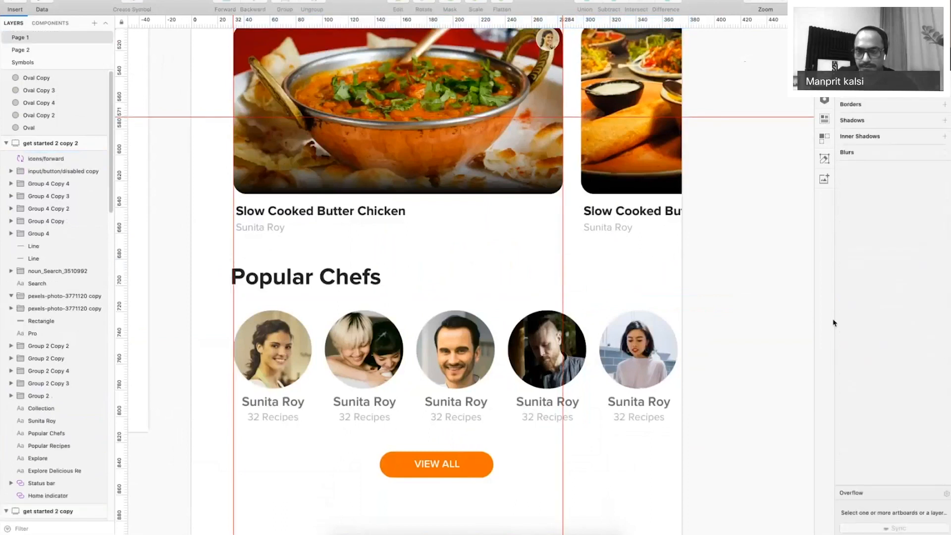
key("ctrl+z")
left_click(906, 352)
left_click_drag(689, 274, 646, 282)
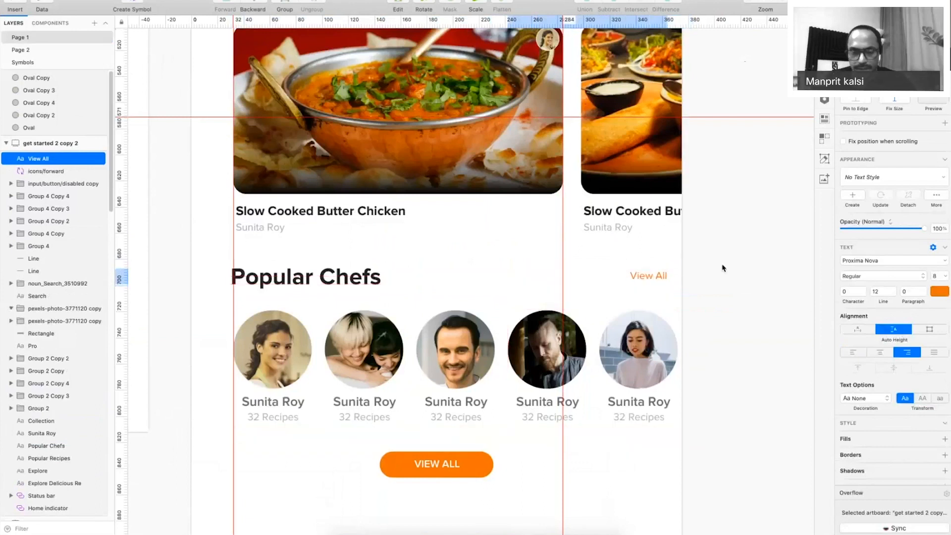
Zoom out to see the whole artboards with the interface panels hidden.
key("super+1")
key("super+period")
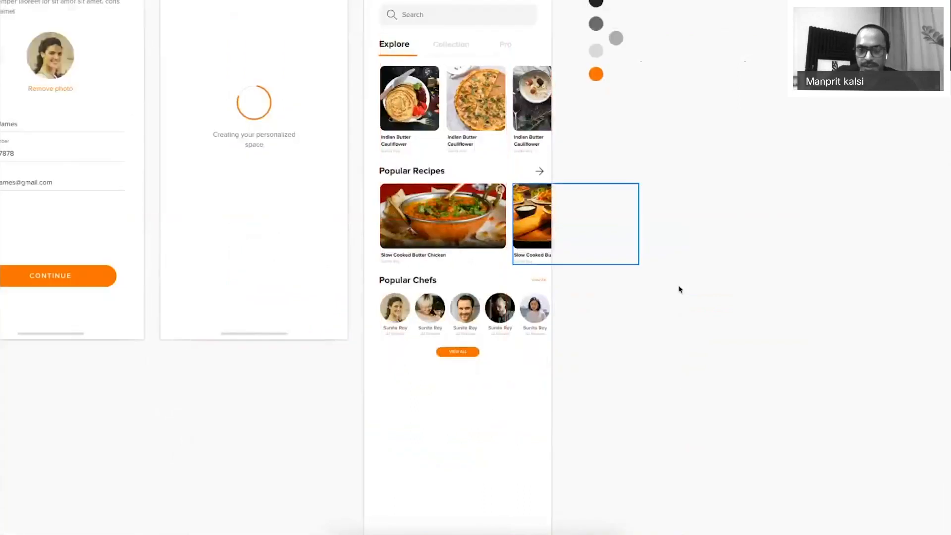
key("super+period")
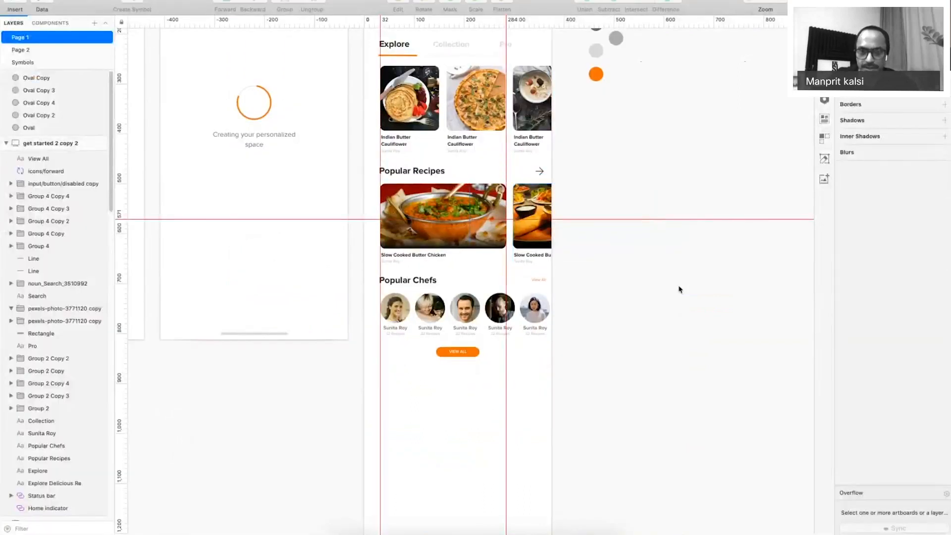
key("super+period")
scroll(681, 289, "up", 3)
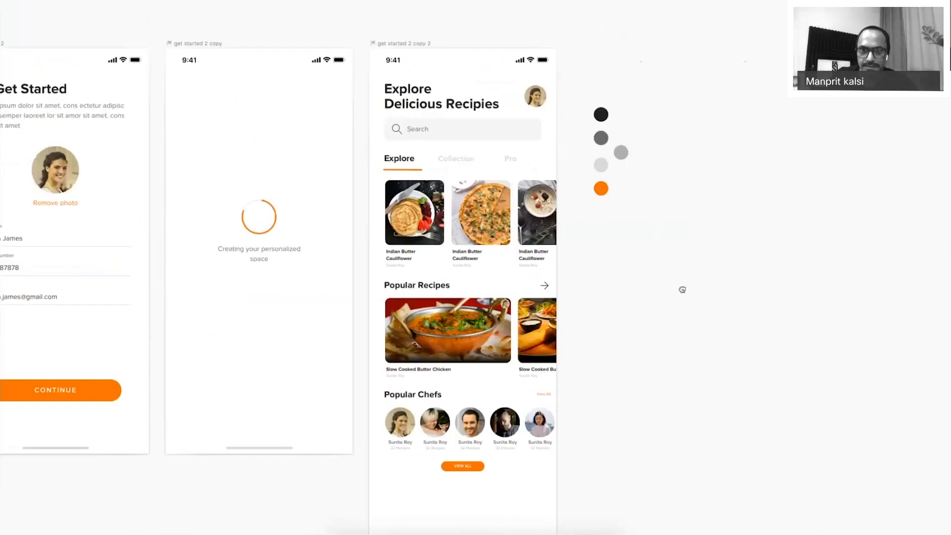
scroll(652, 142, "down", 2)
scroll(691, 172, "down", 5)
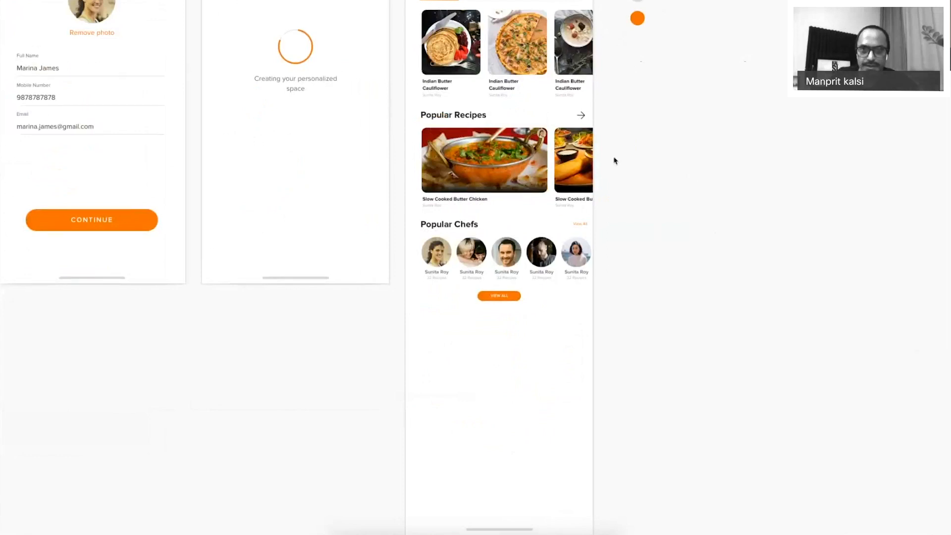
Copy the Popular Recipes section below the chefs and rename its heading 'Videos'.
left_click(434, 44)
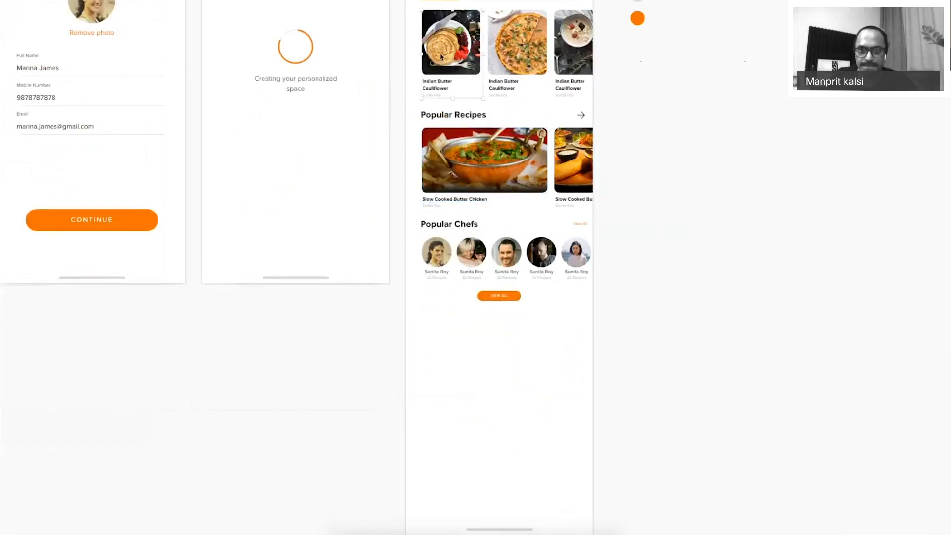
left_click_drag(417, 116, 424, 318)
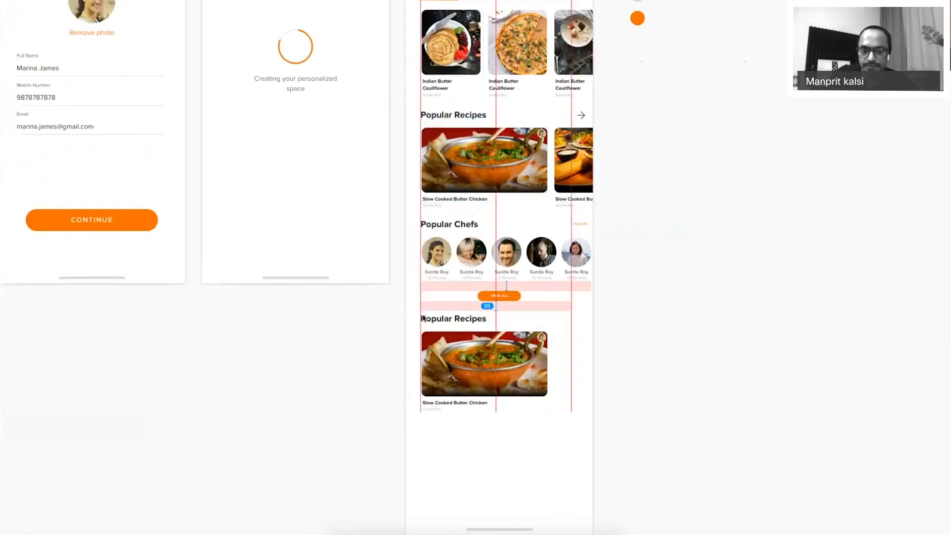
key("super+equal")
key("super+period")
scroll(423, 319, "down", 5)
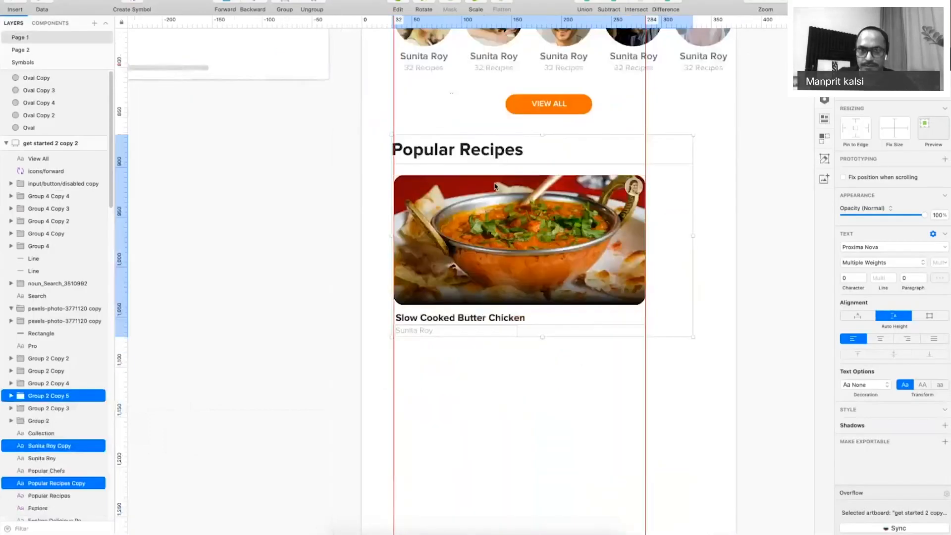
double_click(476, 159)
type("Videos")
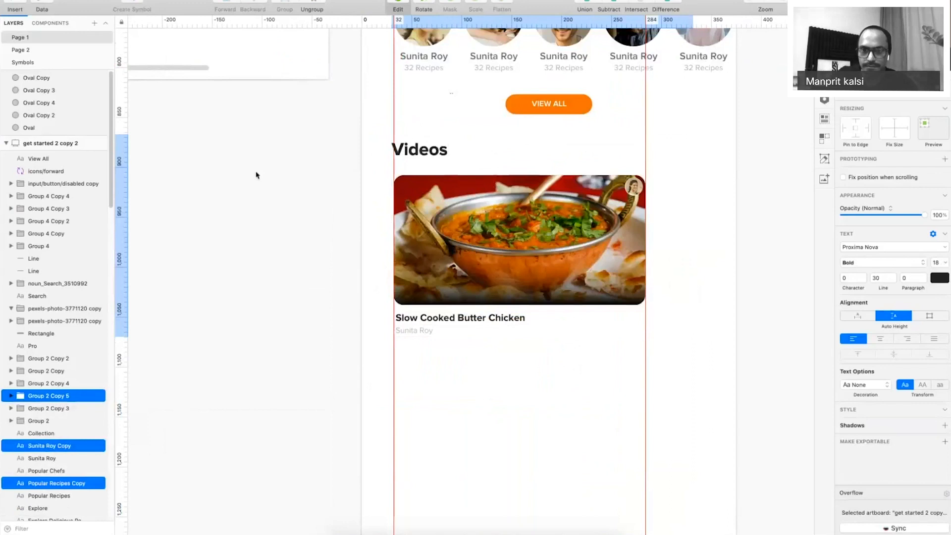
Narrow the video card's two mask layers and delete its photo and avatar layers.
key("super+period")
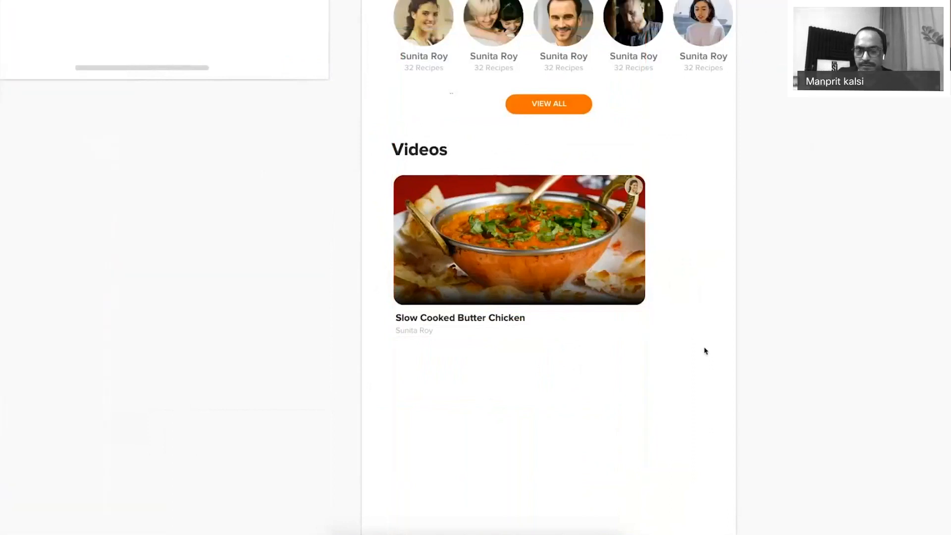
key("super+period")
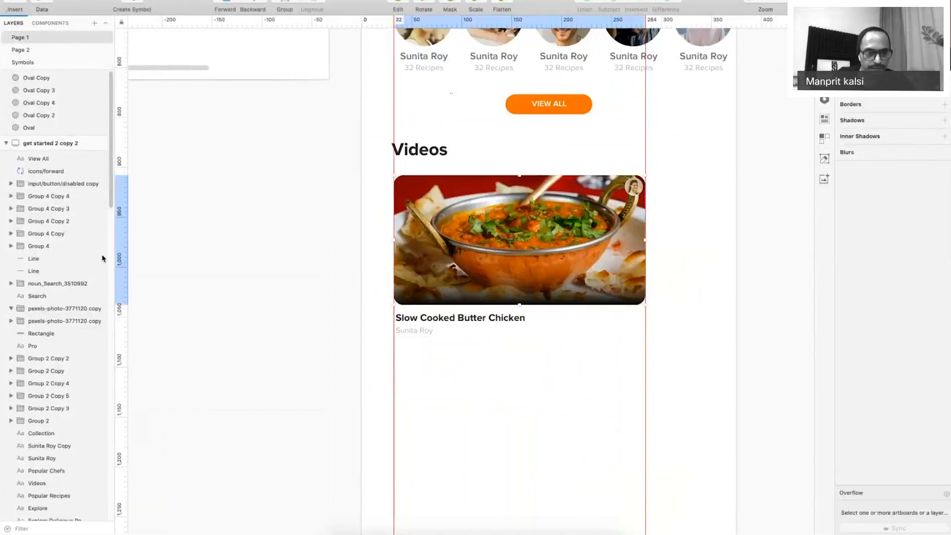
left_click(56, 458)
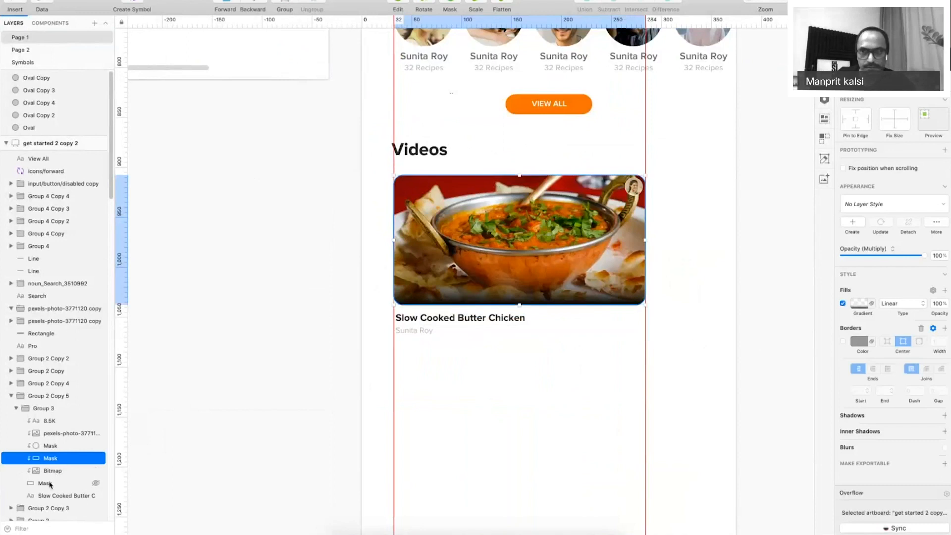
left_click(50, 483, "super")
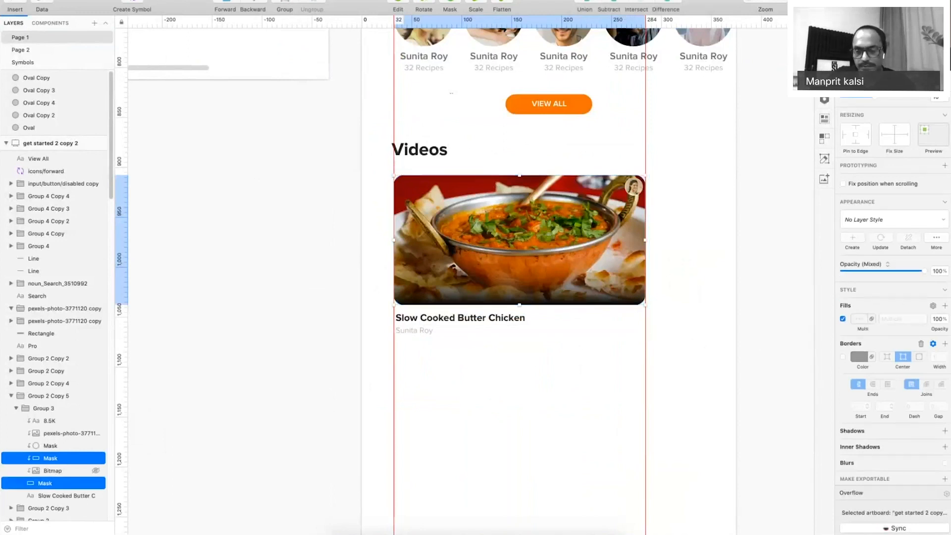
left_click_drag(646, 240, 551, 241)
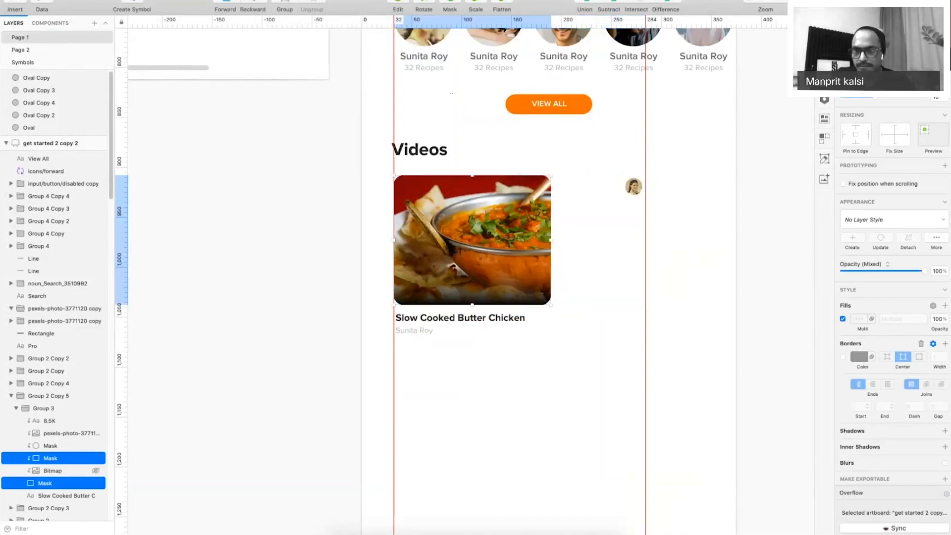
left_click(691, 195)
left_click_drag(677, 157, 620, 184)
key("super+z")
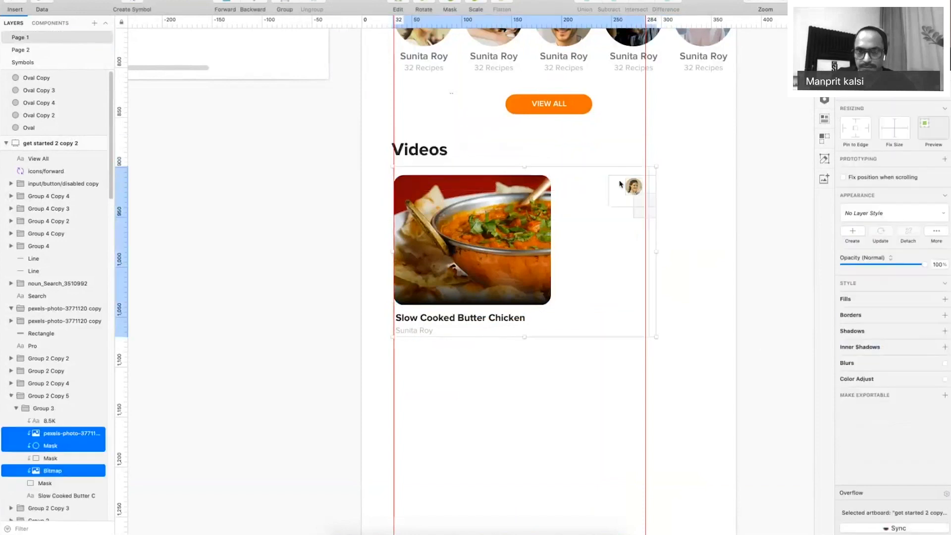
key("Delete")
key("super+z")
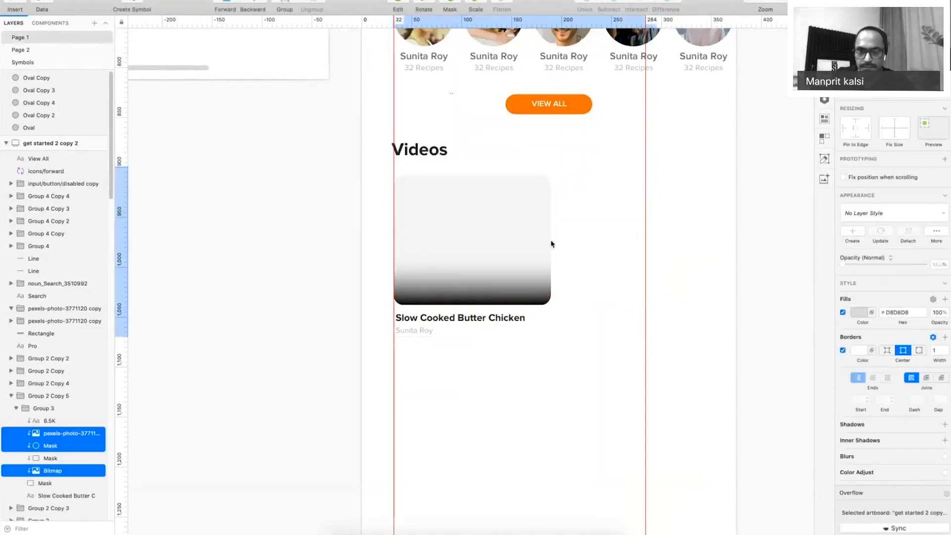
Expand the Videos card group and narrow its dish title text box.
left_click(554, 290)
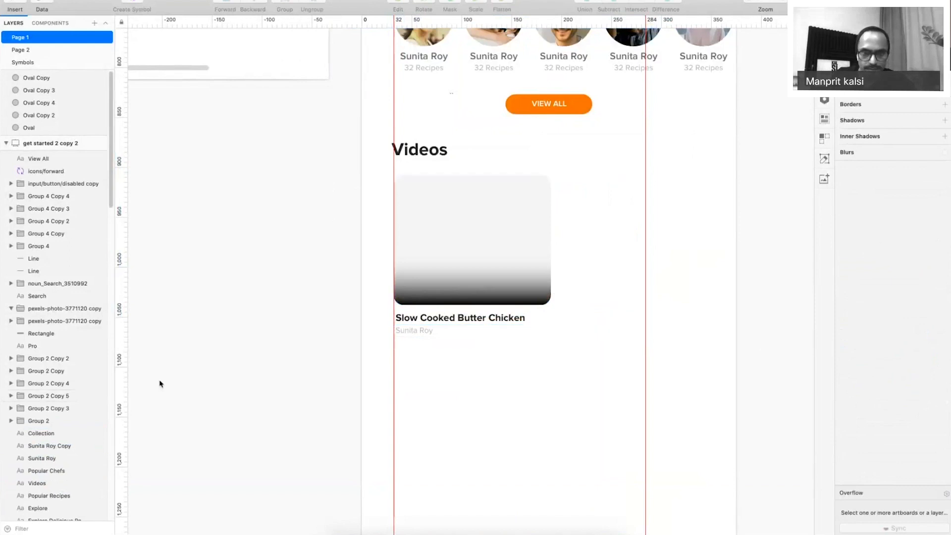
left_click(545, 297)
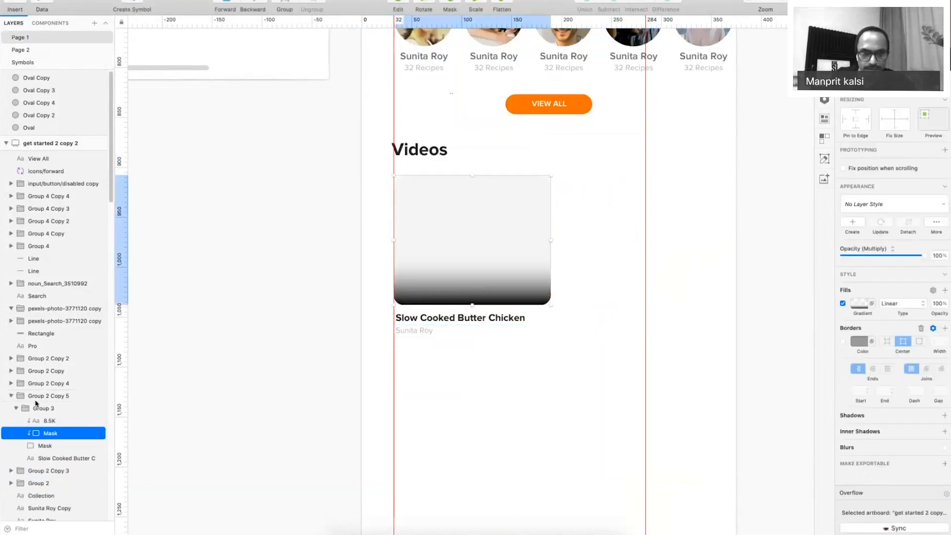
left_click(46, 407)
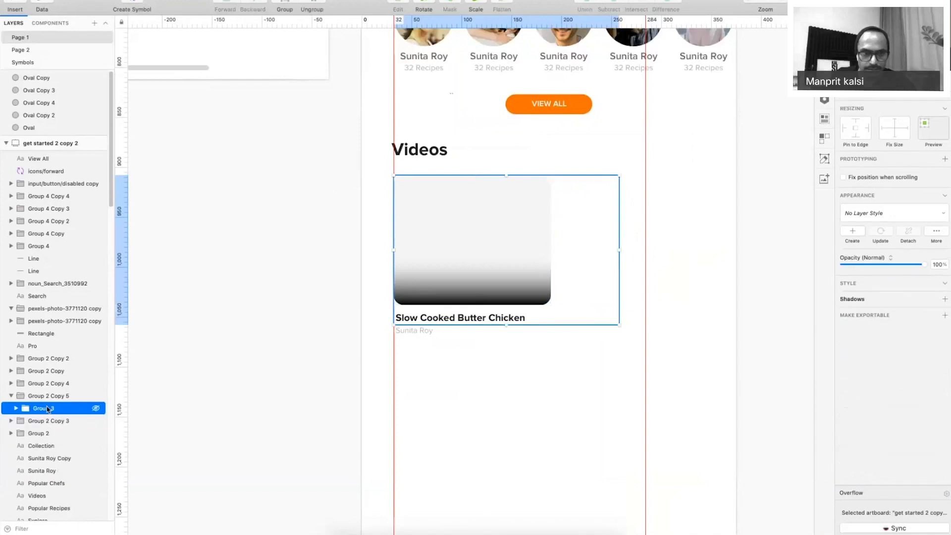
left_click(16, 407)
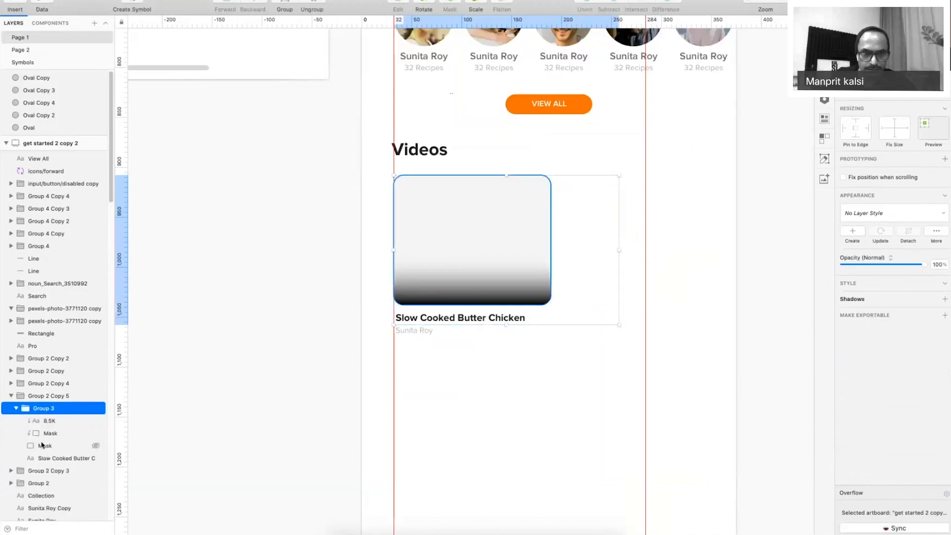
left_click(44, 434)
left_click(47, 445)
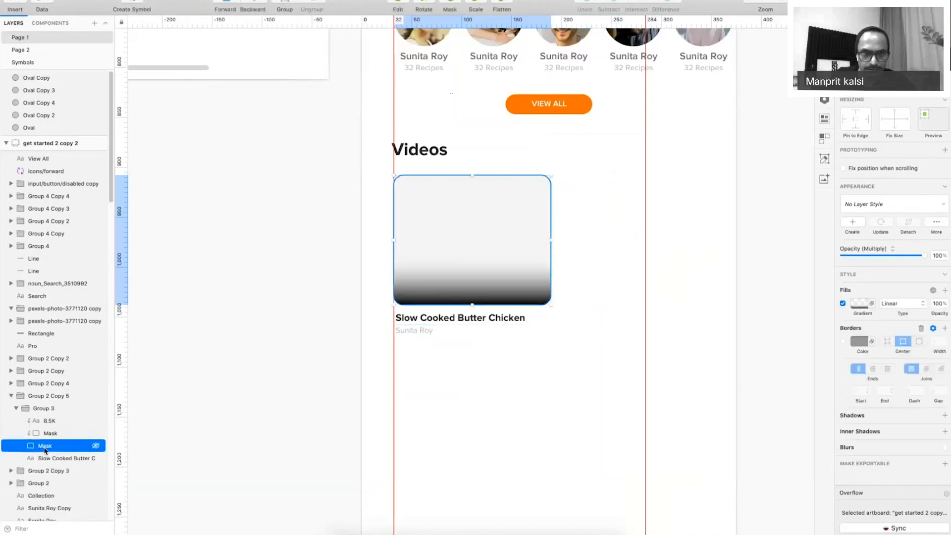
left_click(52, 461)
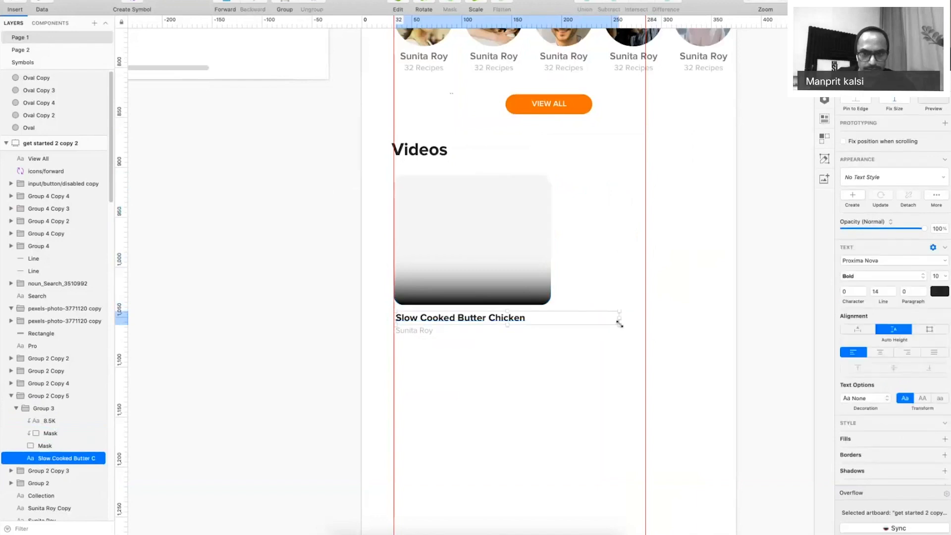
left_click_drag(566, 322, 551, 323)
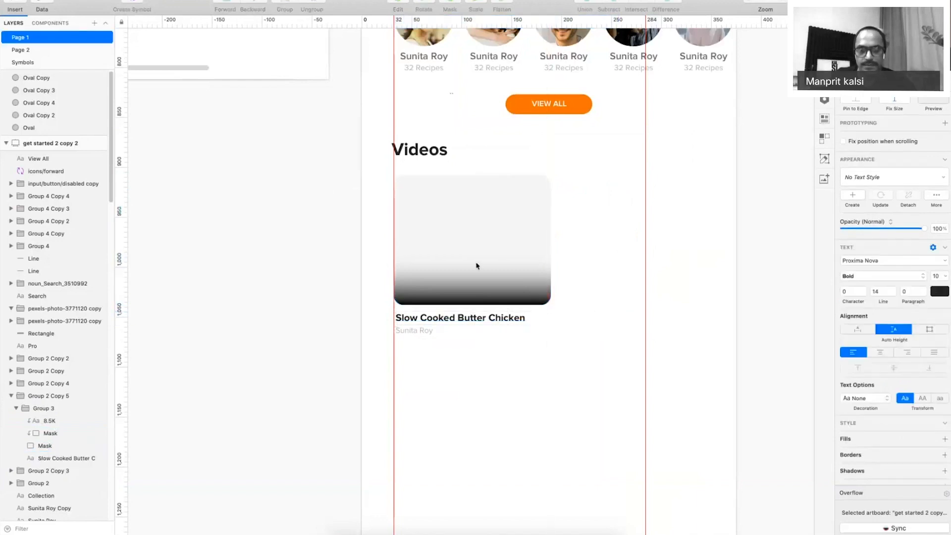
left_click(410, 256)
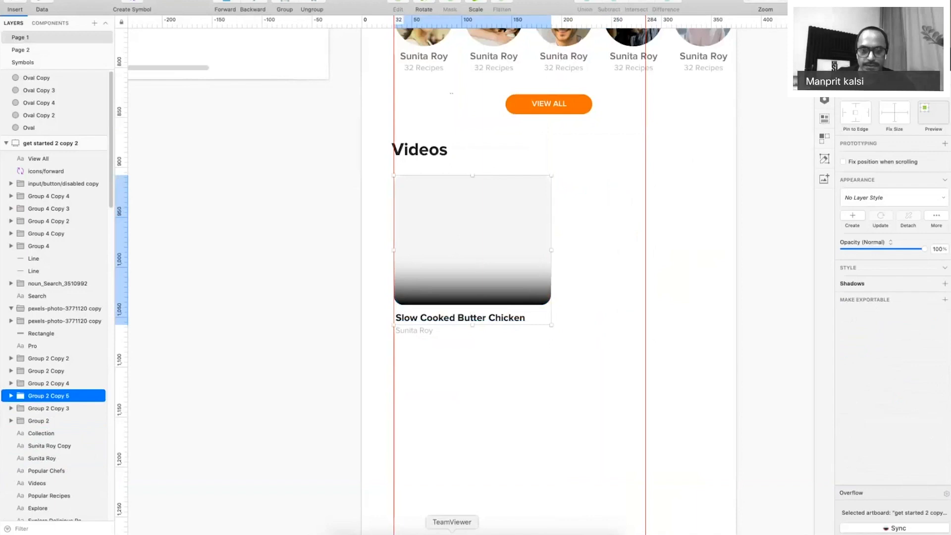
Drop the sandwich photo from the Cooking folder into the card and resize it to fit.
left_click(344, 532)
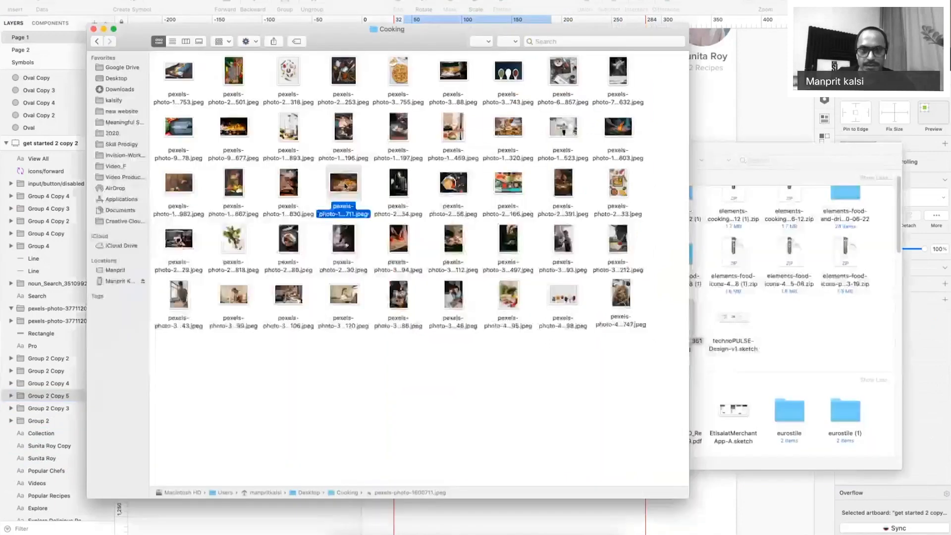
key("space")
key("space")
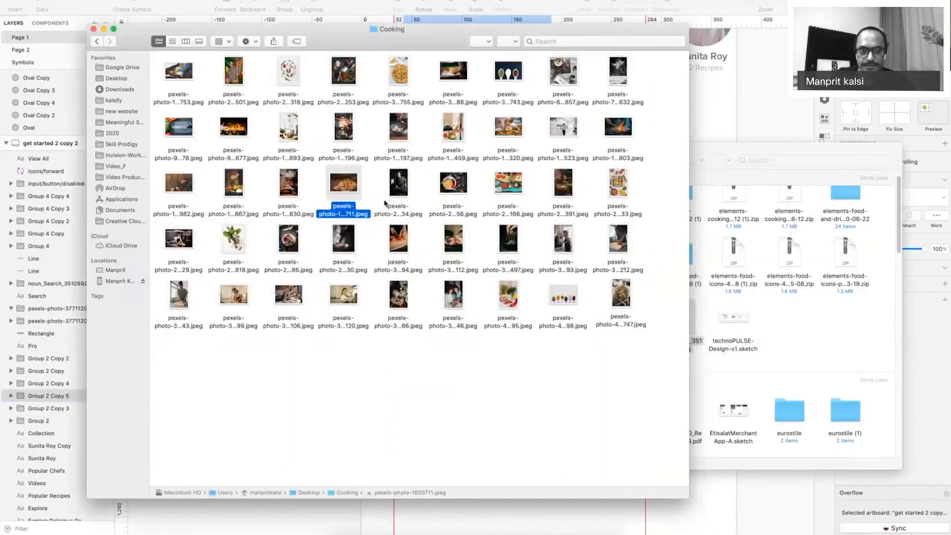
key("super+Tab")
left_click_drag(347, 190, 496, 214)
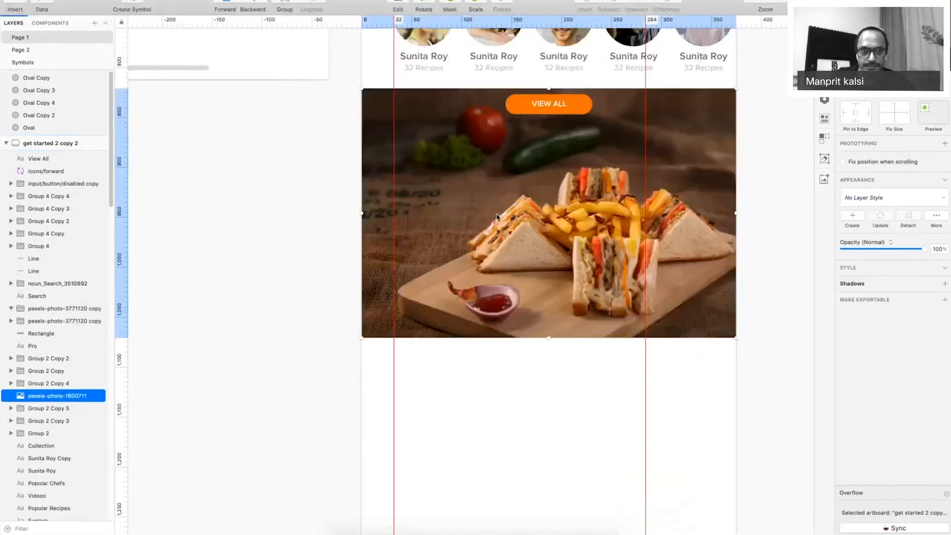
key("super+z")
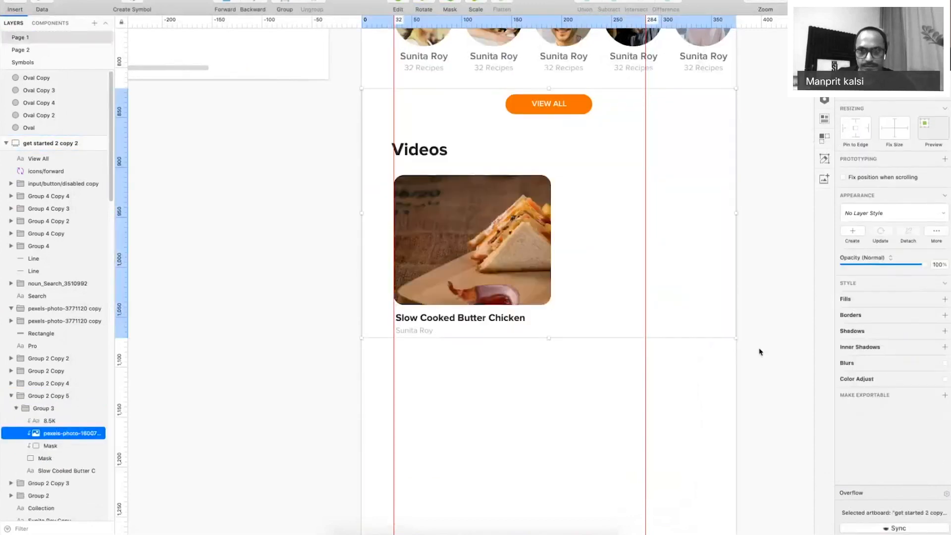
left_click_drag(737, 339, 699, 315)
left_click_drag(700, 89, 583, 168)
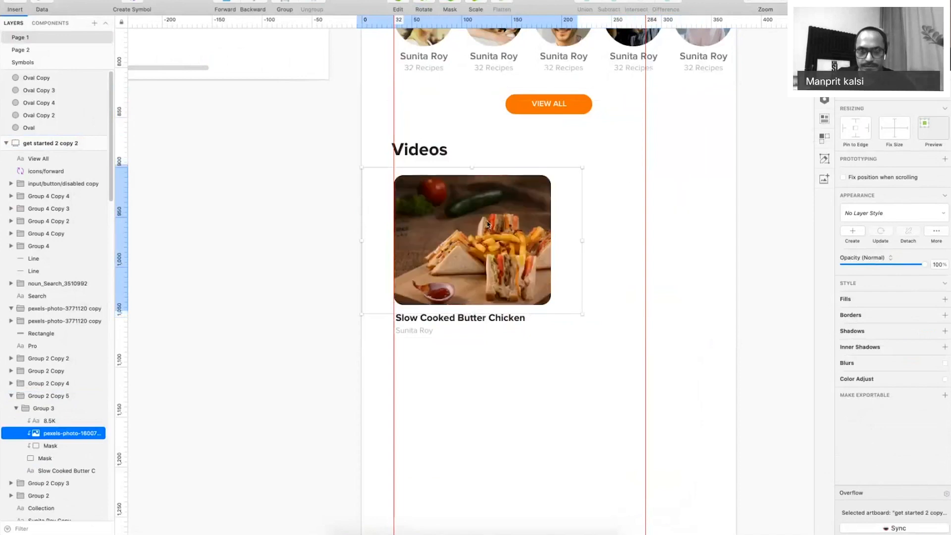
Preview the Explore screen with the editing interface hidden.
left_click(328, 238)
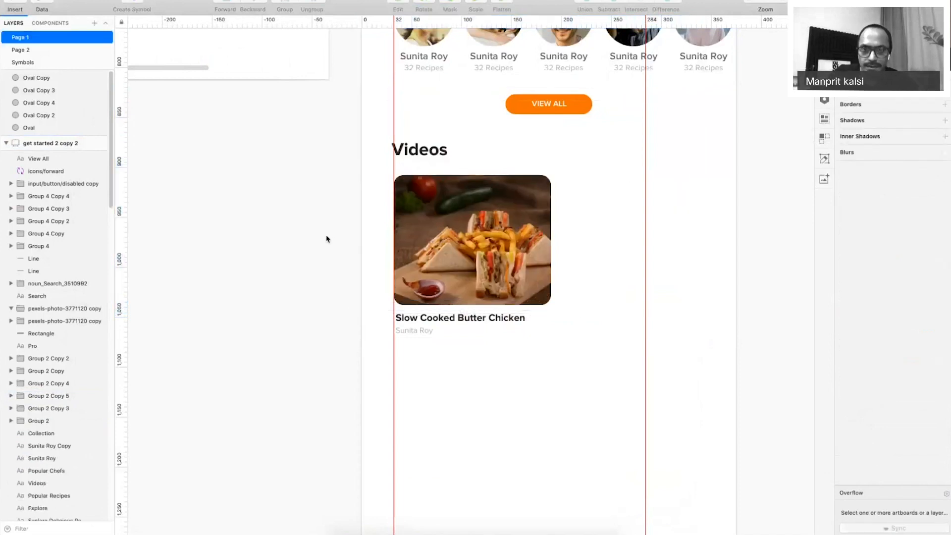
key("super+period")
scroll(592, 185, "up", 5)
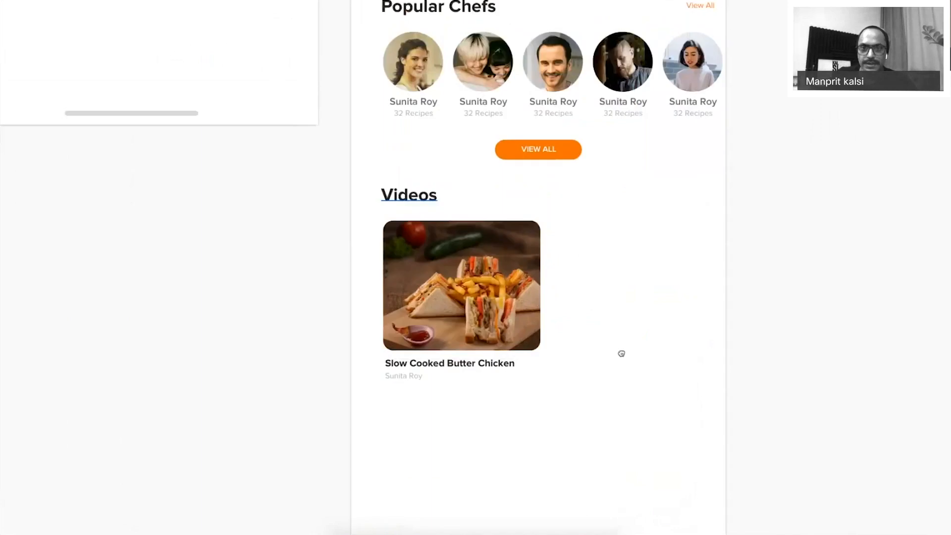
scroll(670, 160, "up", 2)
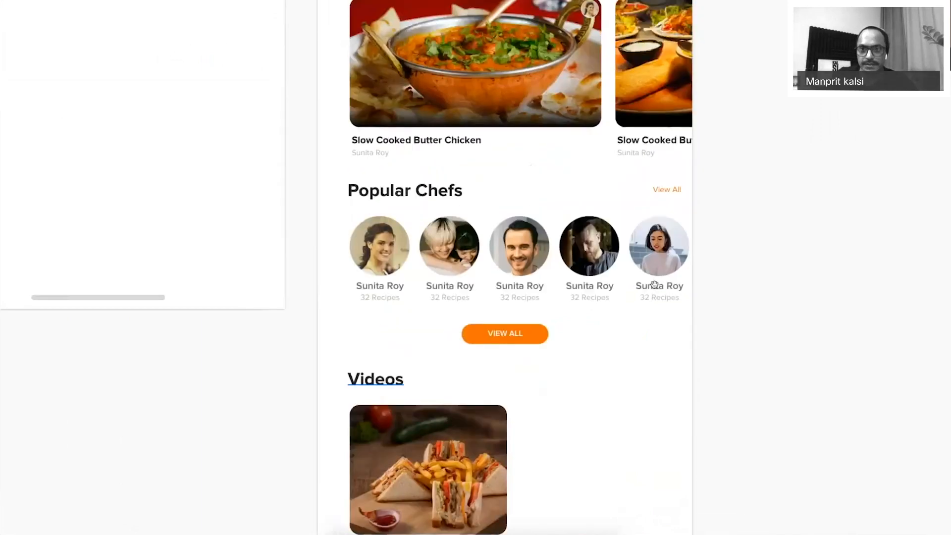
scroll(654, 282, "up", 3)
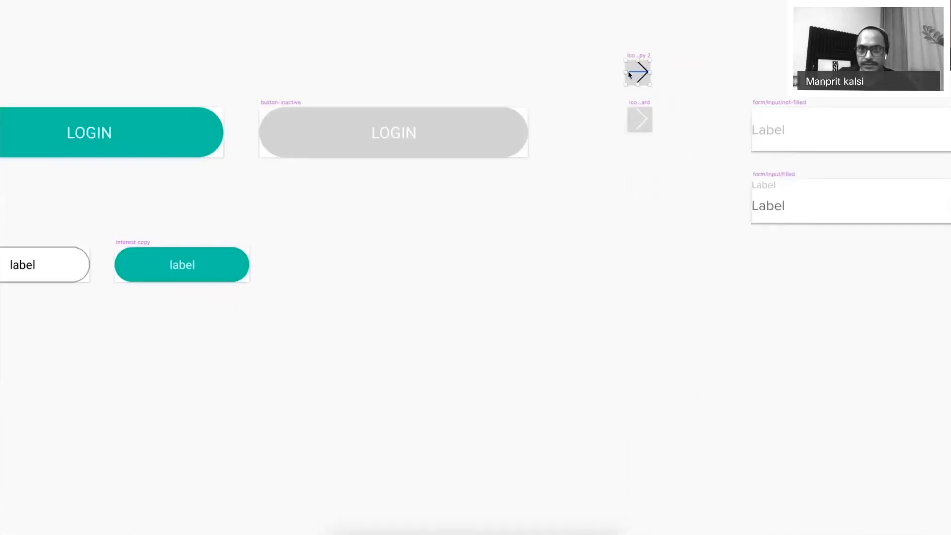
Duplicate the icons/forward artboard and delete the arrow's horizontal shaft.
key("z")
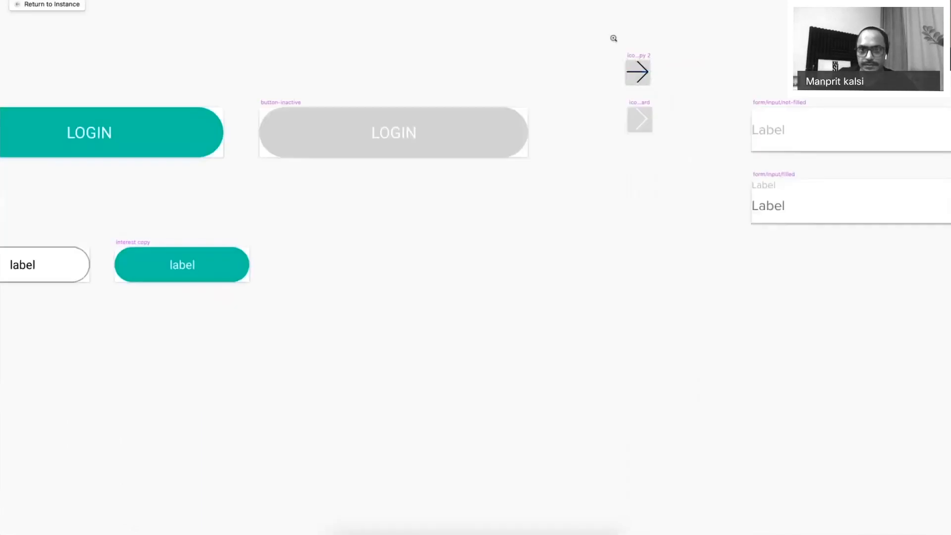
left_click(653, 58)
left_click_drag(653, 58, 479, 287)
left_click_drag(411, 291, 410, 180)
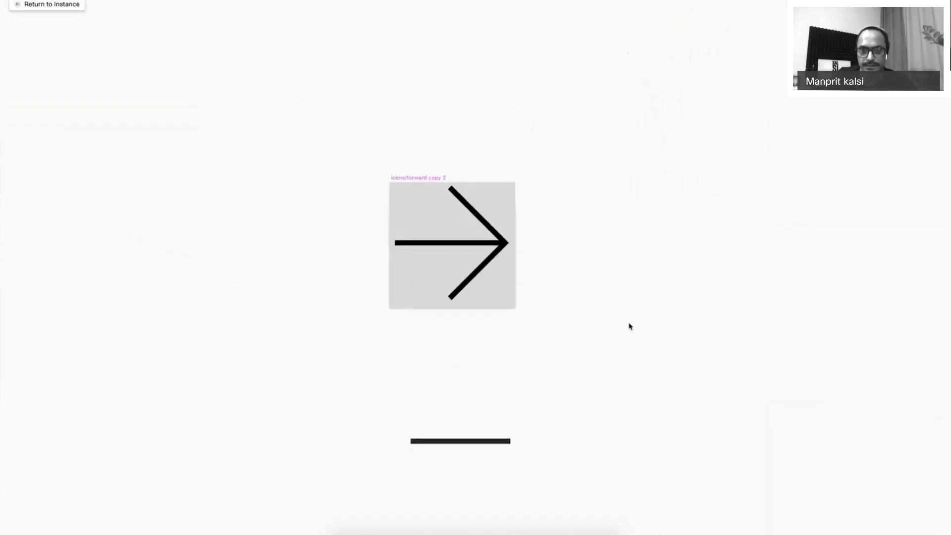
scroll(629, 326, "up", 5)
left_click(536, 316)
key("BackSpace")
scroll(514, 276, "down", 4)
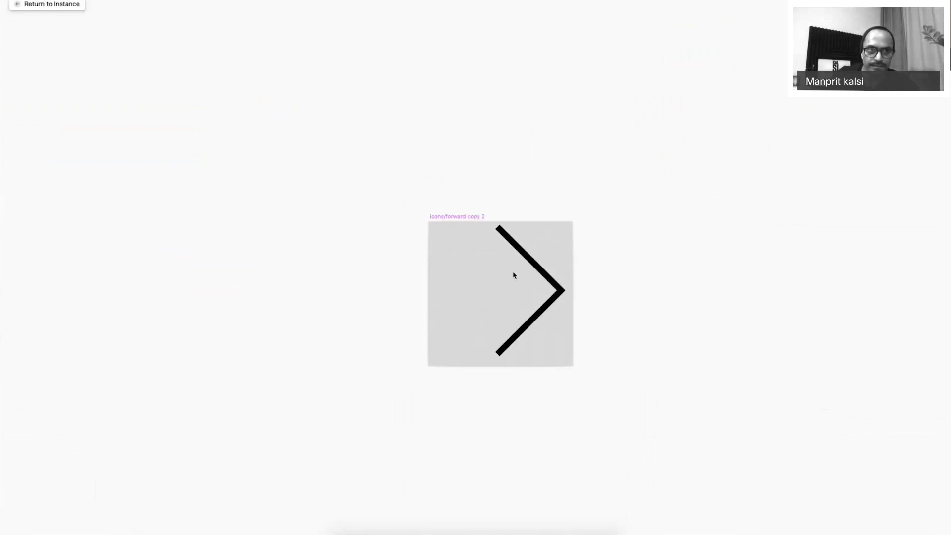
Draw an oval circle over the remaining chevron icon.
key("super+period")
left_click(16, 8)
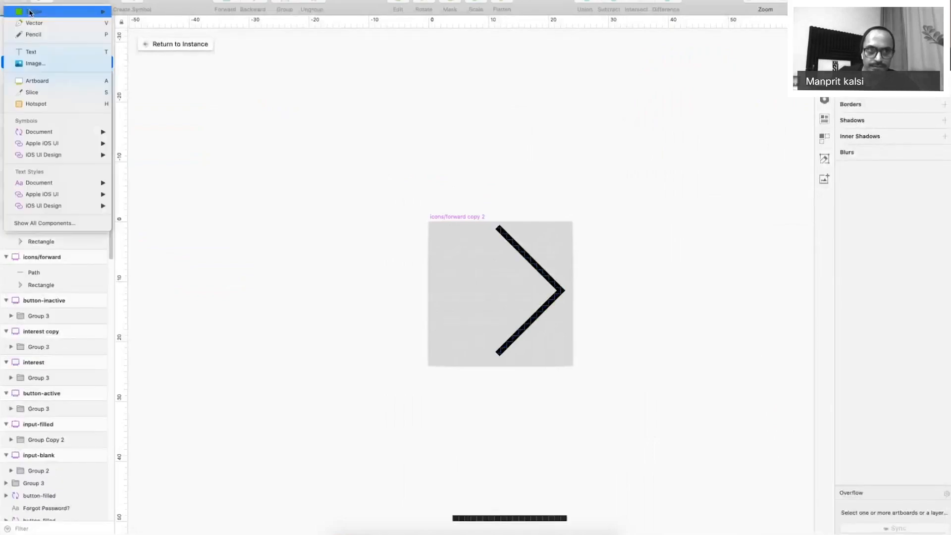
mouse_move(33, 11)
left_click(138, 24)
left_click_drag(446, 234, 566, 359)
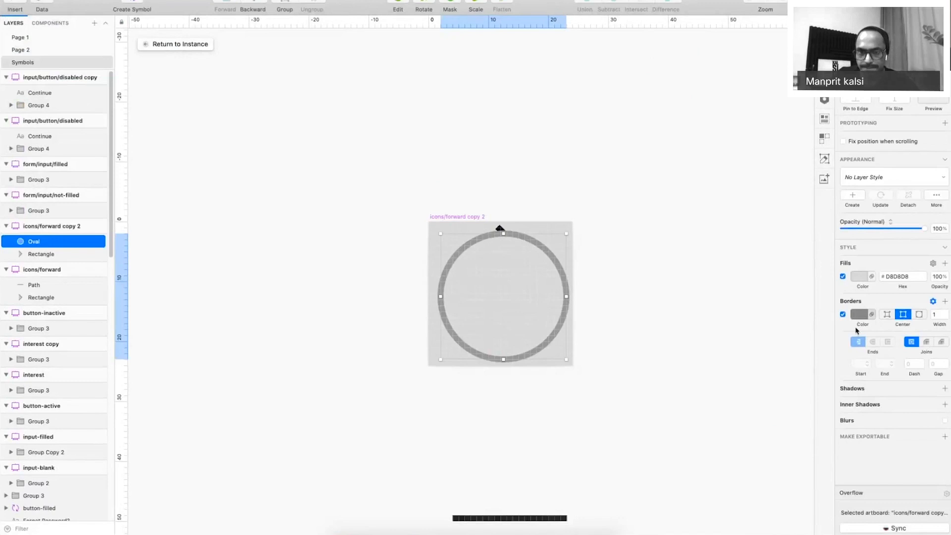
Give the circle a white outline and bring a shrunken chevron in front of it.
left_click(860, 315)
left_click(502, 230)
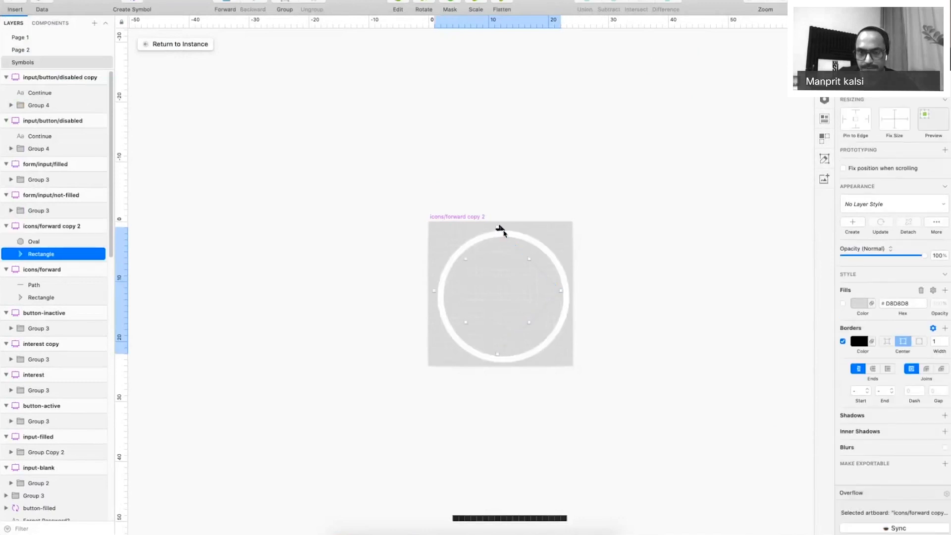
key("super+alt+Up")
left_click_drag(499, 231, 504, 269)
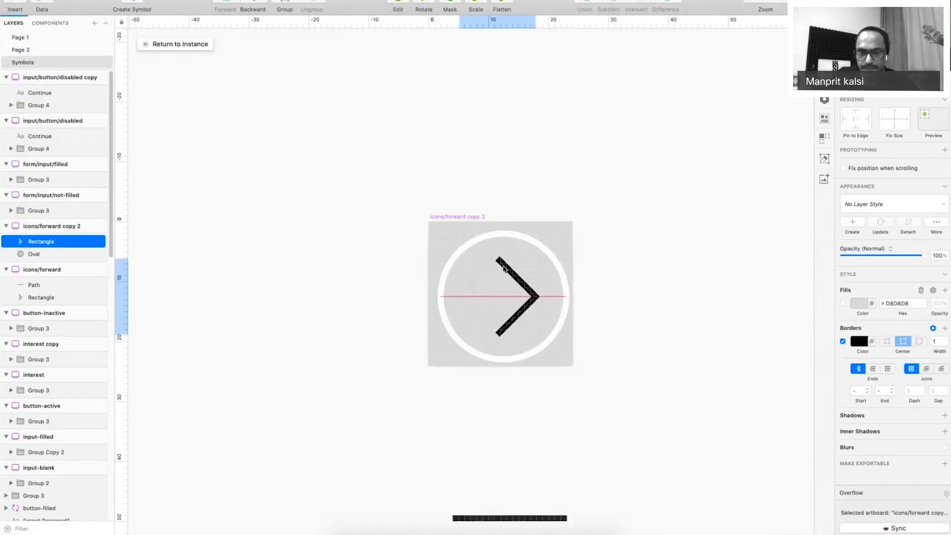
Close the chevron into a small triangle and nudge it to the centre of the circle.
double_click(504, 269)
left_click(497, 259)
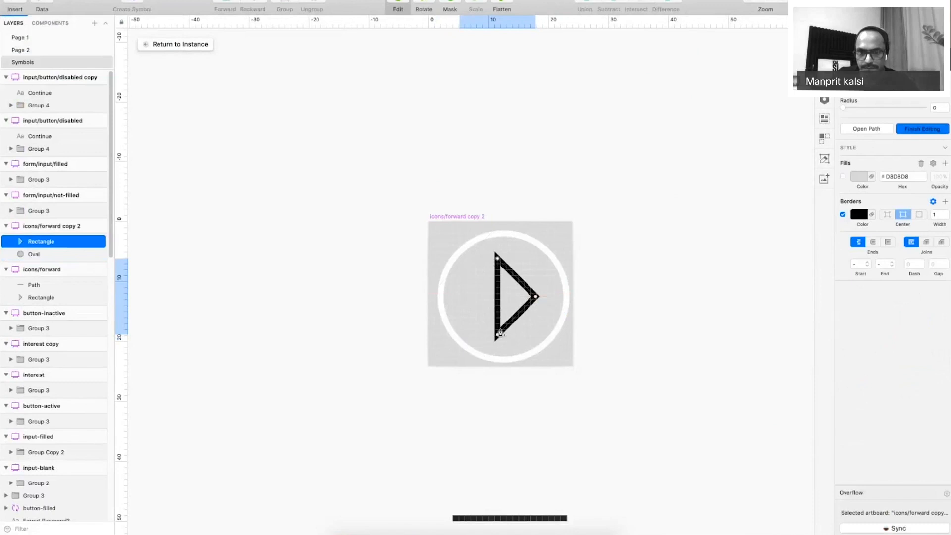
key("v")
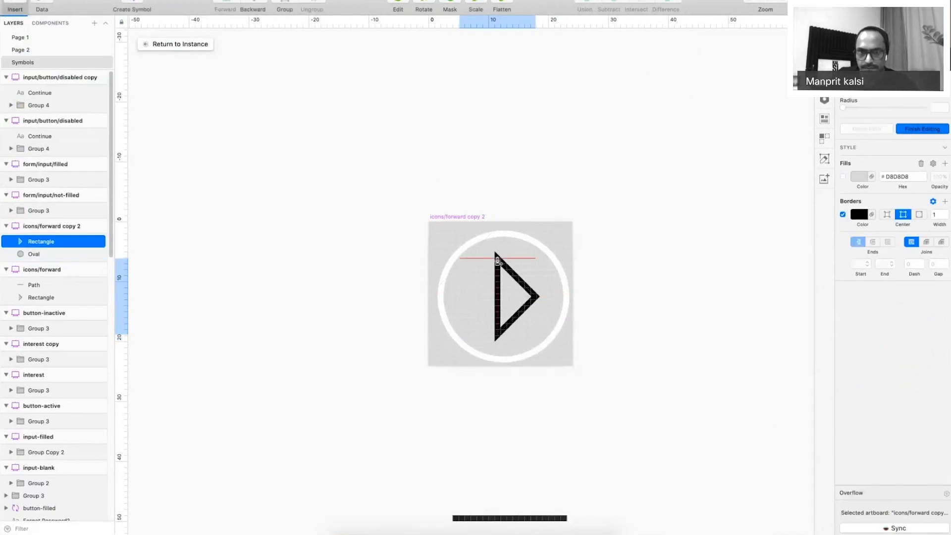
key("Escape")
left_click_drag(497, 258, 498, 284)
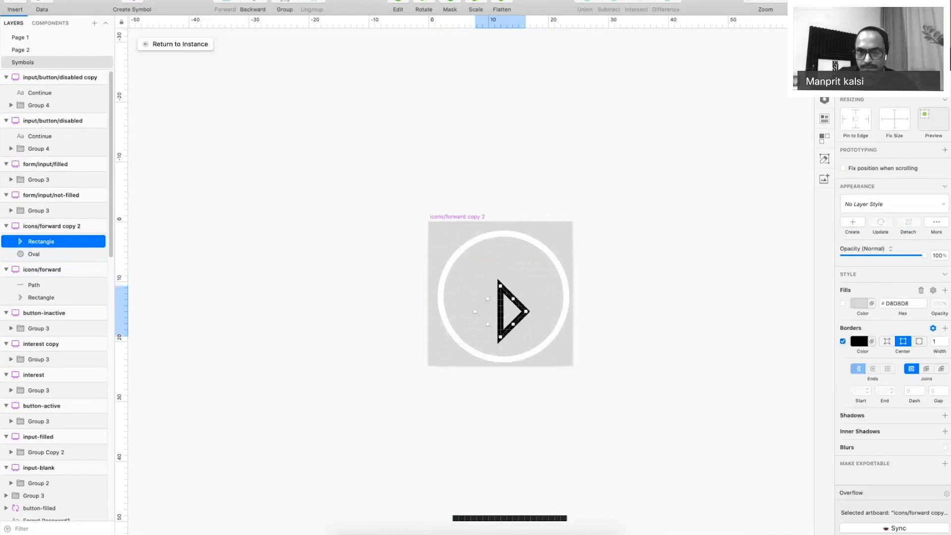
key("Up")
key("Up")
key("Up")
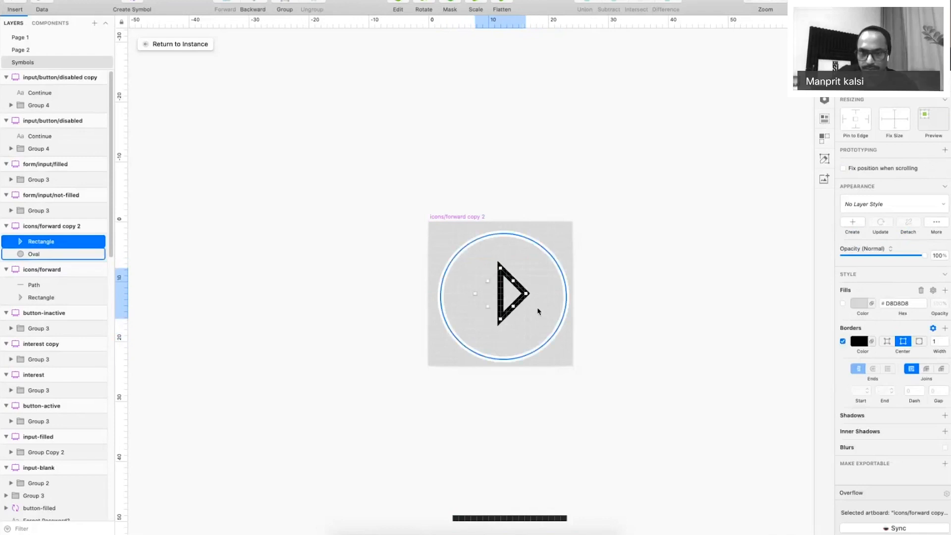
key("Down")
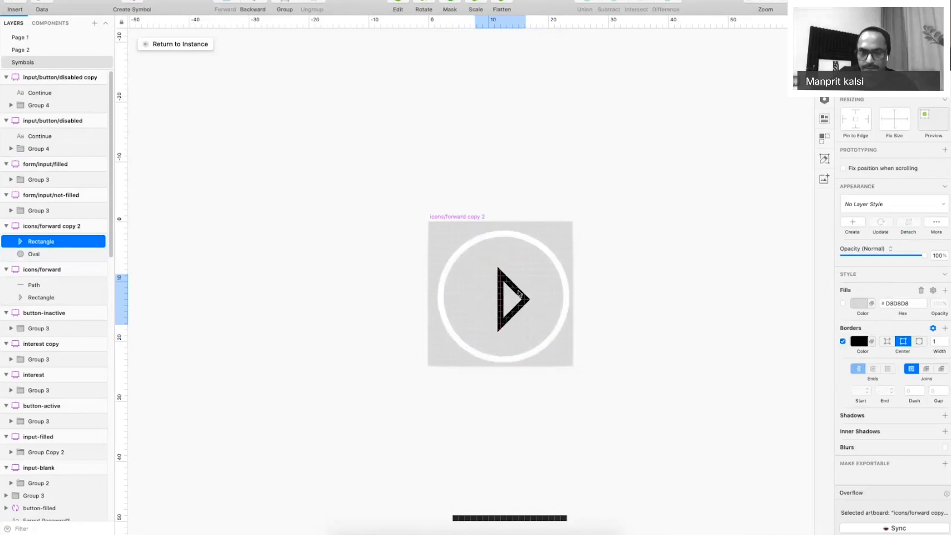
left_click(552, 259, "shift")
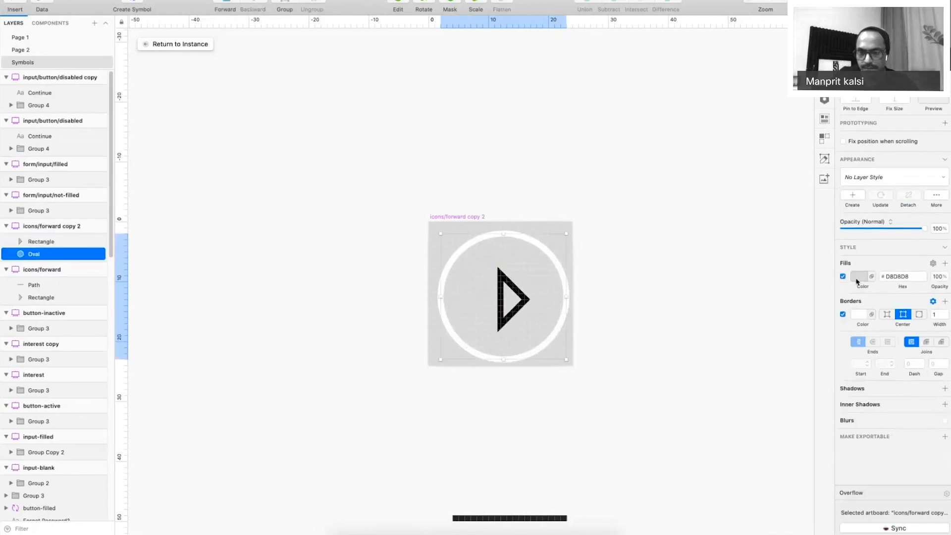
Fill the circle with white (#ffffff).
left_click(856, 281)
type("ffffff")
key("Return")
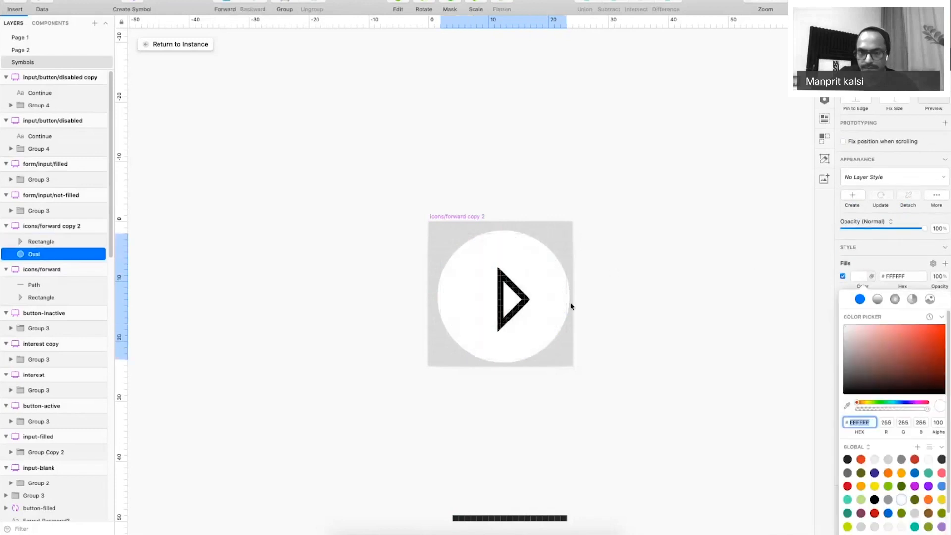
left_click(515, 294)
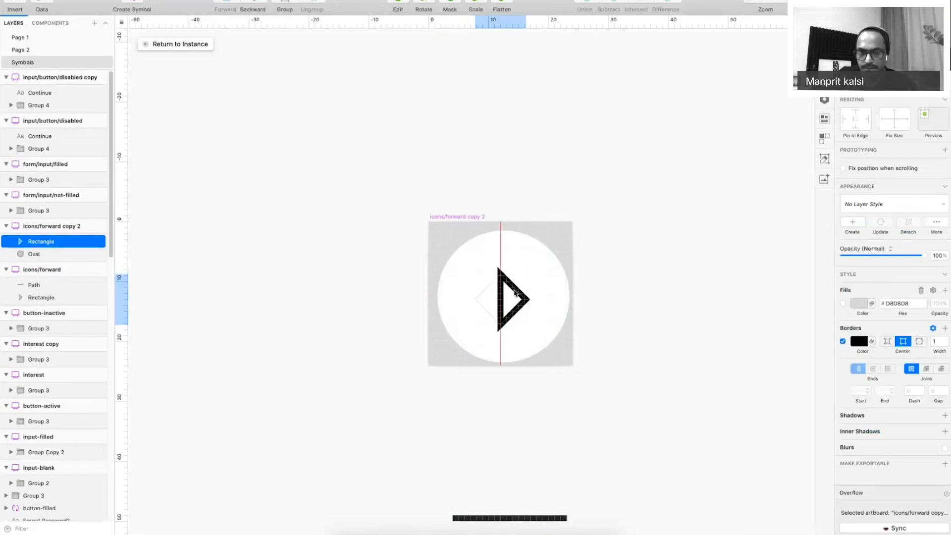
key("Escape")
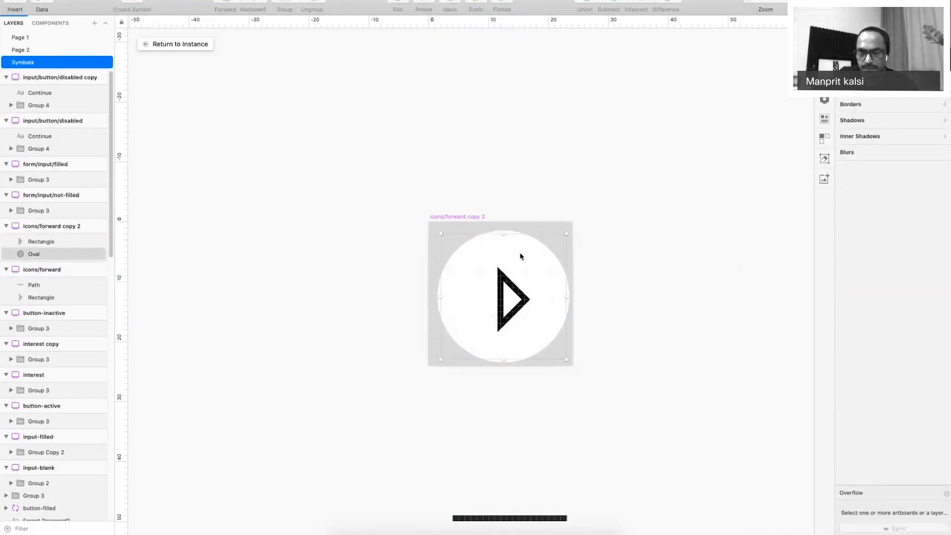
left_click(520, 256)
Remove the circle's border and nudge it one unit up and left.
left_click(843, 314)
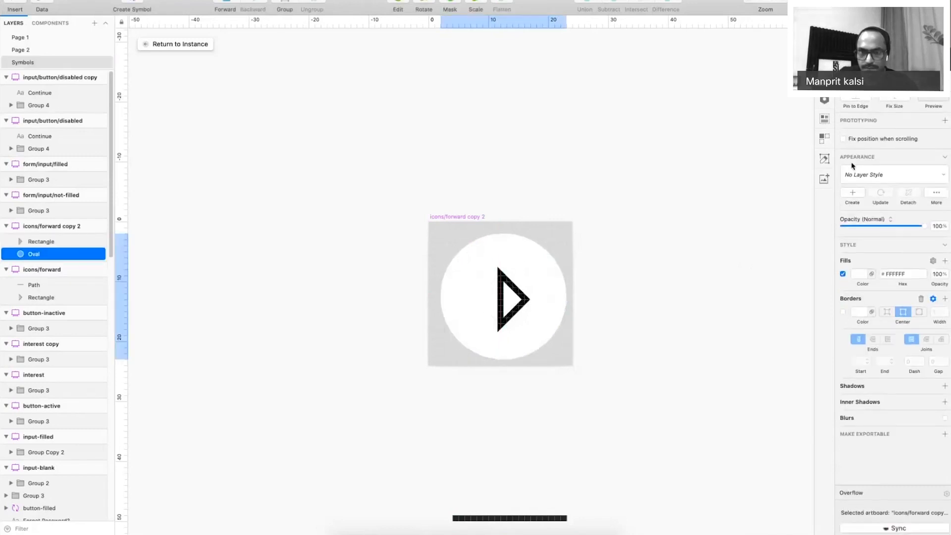
left_click(557, 254)
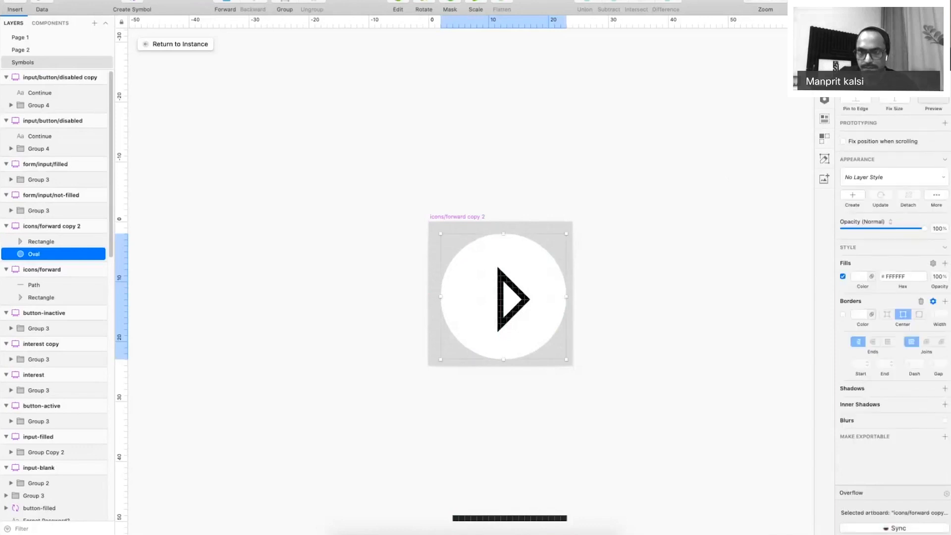
key("Up")
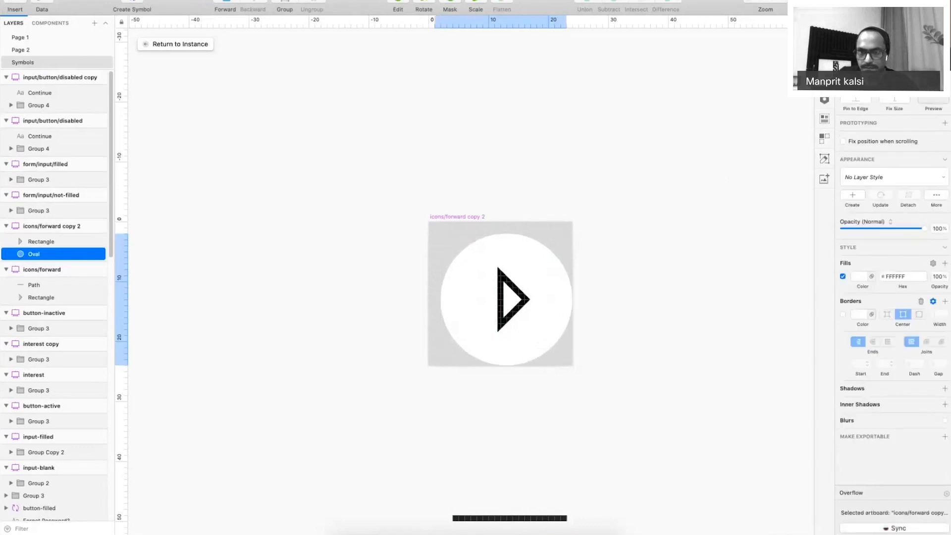
key("Left")
key("Up")
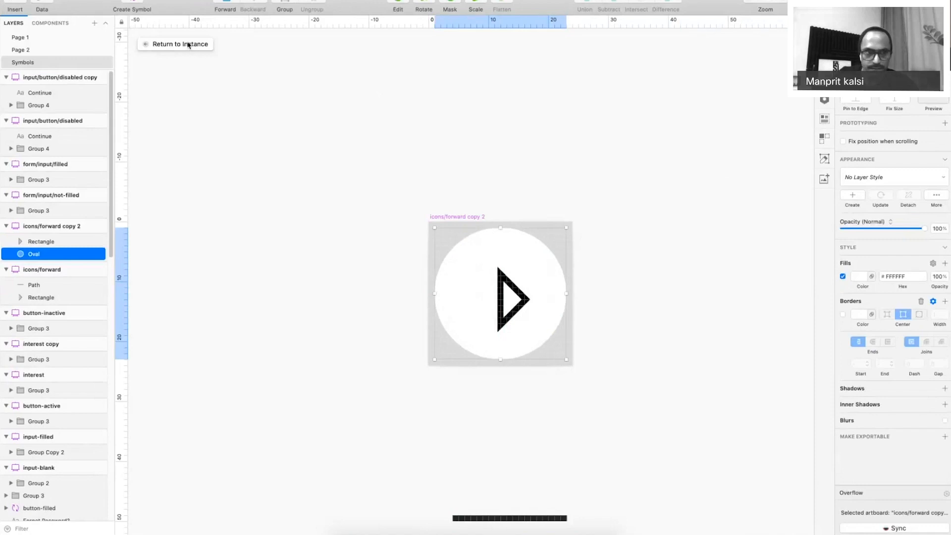
key("Escape")
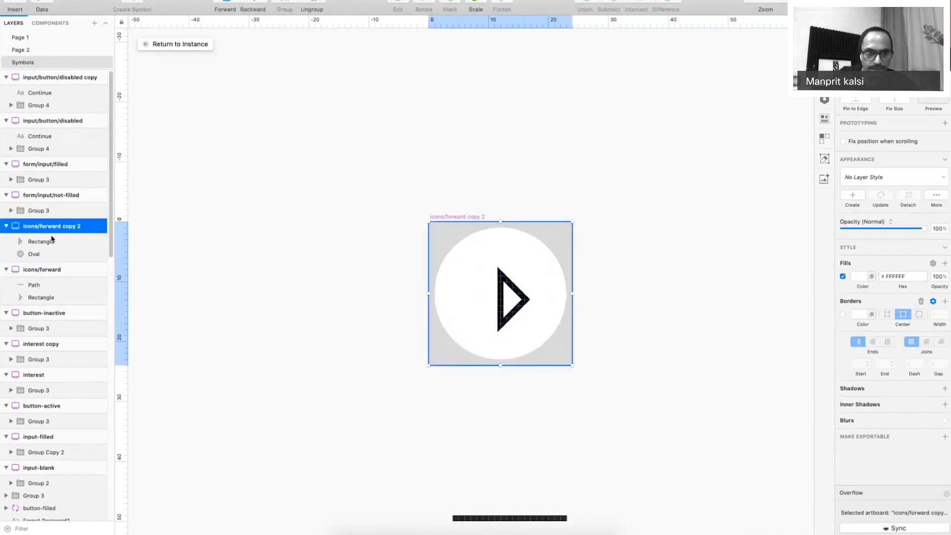
Rename the 'icons/forward copy 2' symbol to 'icons/video' and return to the instance on Page 1.
double_click(41, 227)
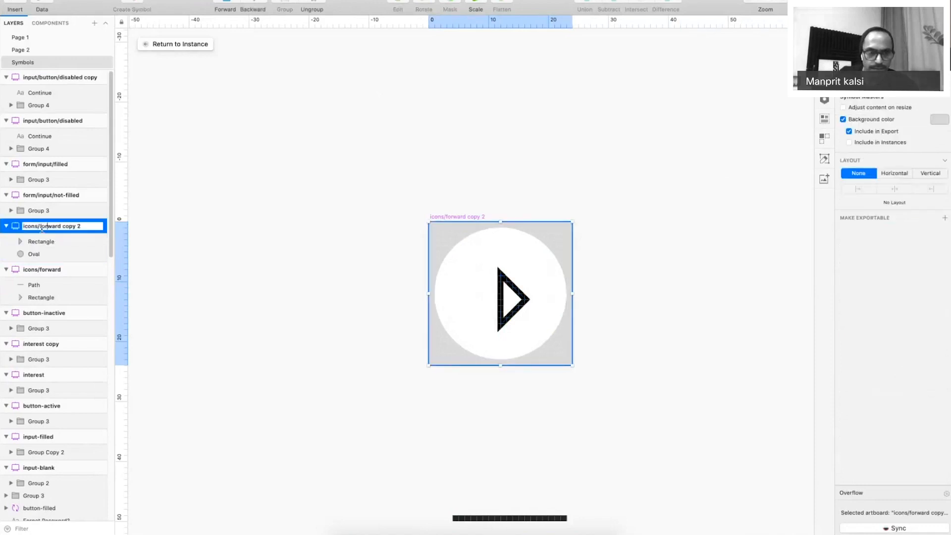
type("icons/video")
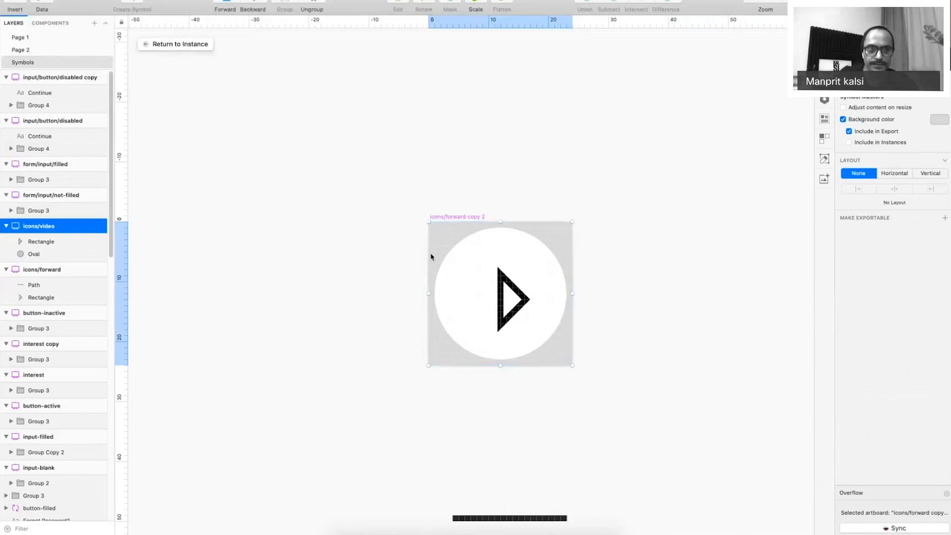
key("Return")
left_click(198, 44)
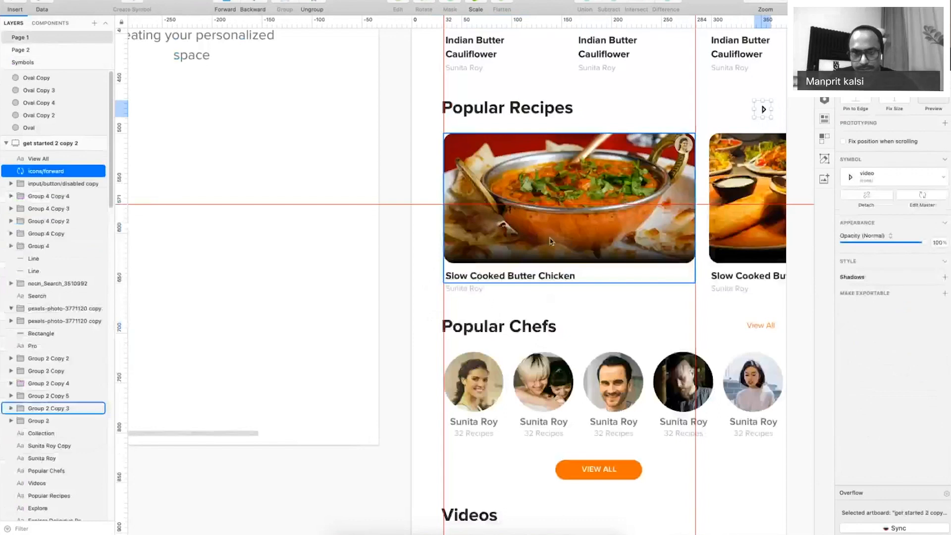
Try the forward symbol and undo it, keeping icons/video, then open the icons/video master.
key("super+minus")
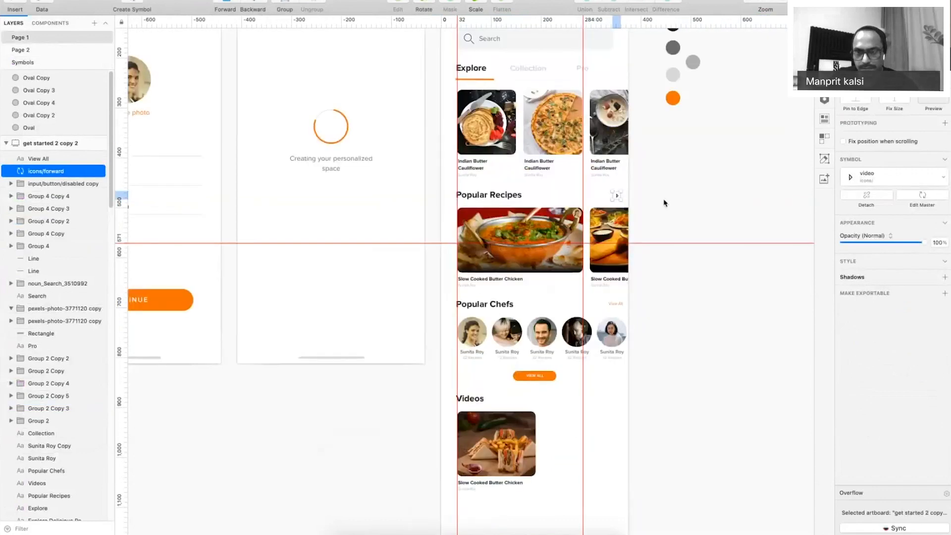
left_click(858, 185)
left_click(876, 264)
left_click(620, 198)
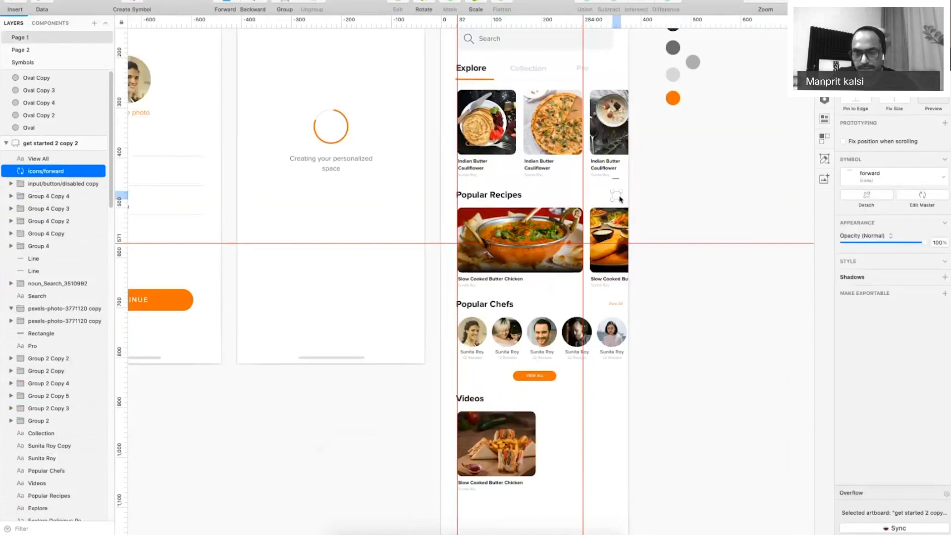
key("super+z")
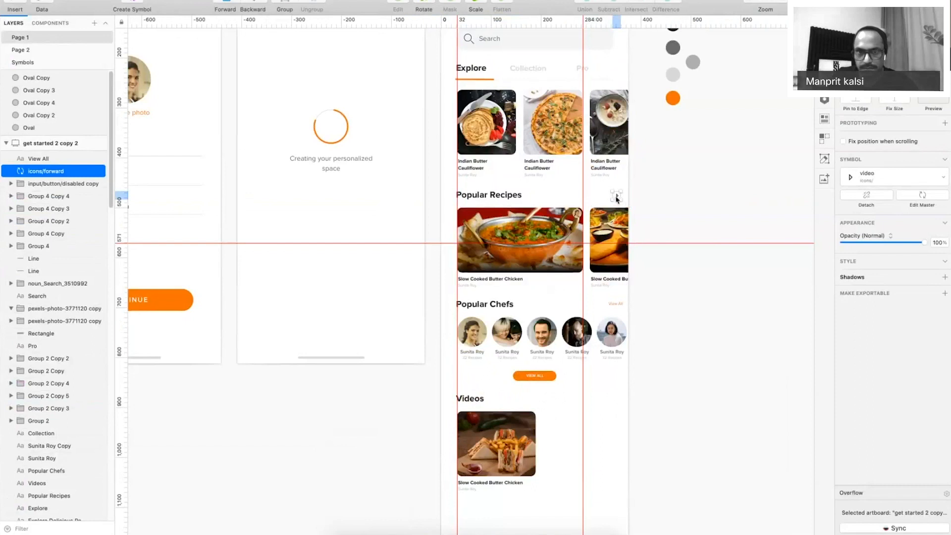
left_click_drag(355, 80, 322, 162)
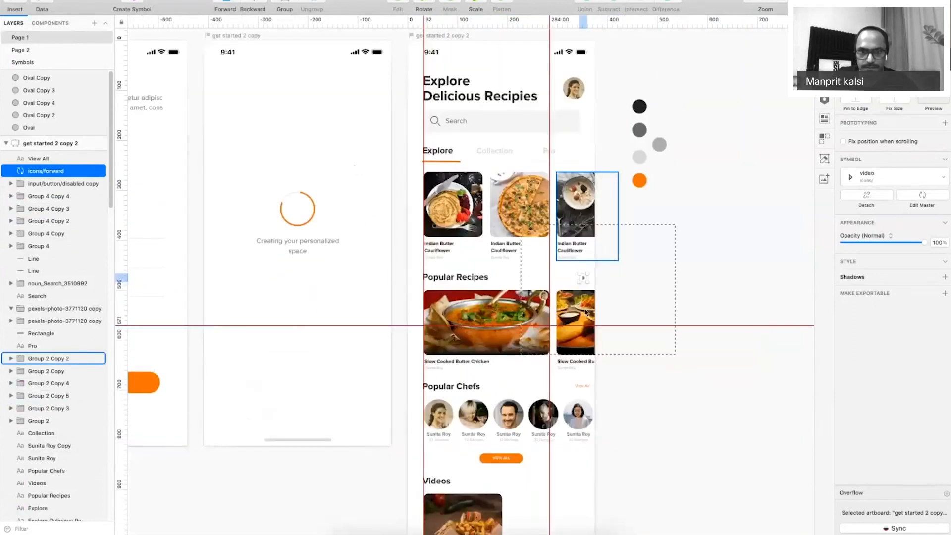
key("Return")
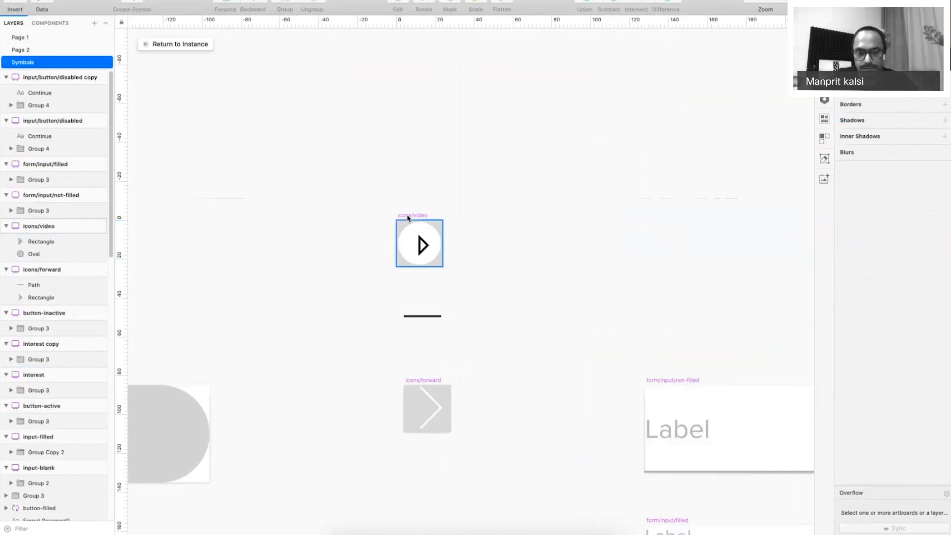
Undo the icon edits back to the original arrow, keeping the icons/video symbol.
left_click(408, 217)
key("super+z")
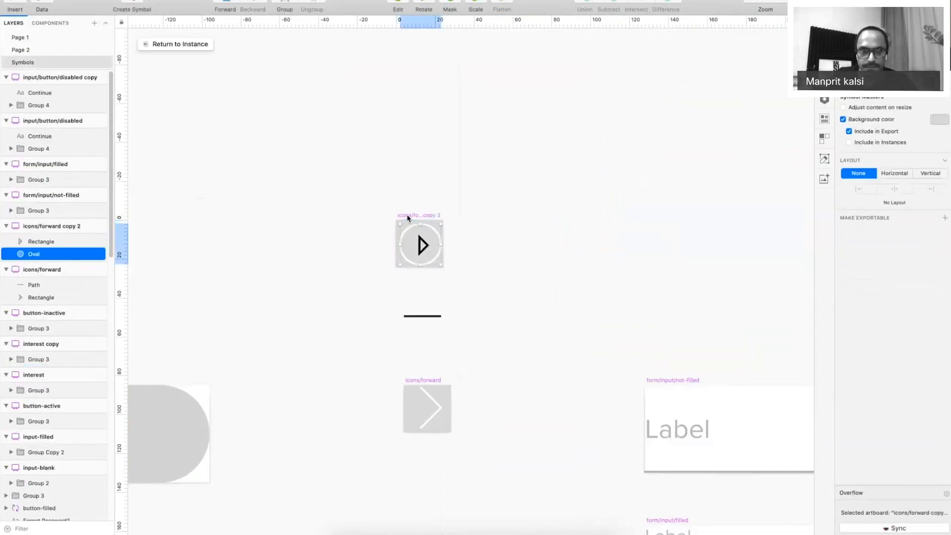
key("super+z")
key("super+z")
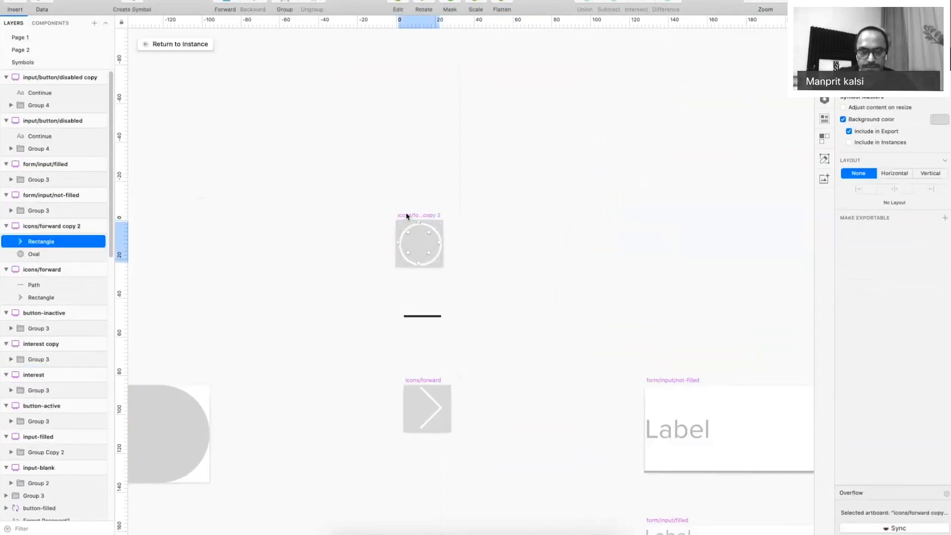
key("super+z")
key("super+z")
key("super+z")
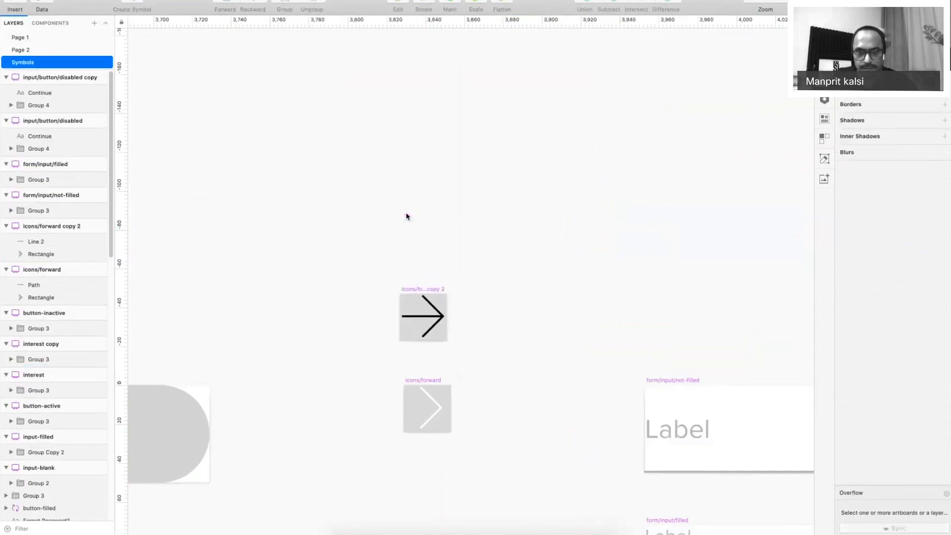
key("super+z")
key("super+z")
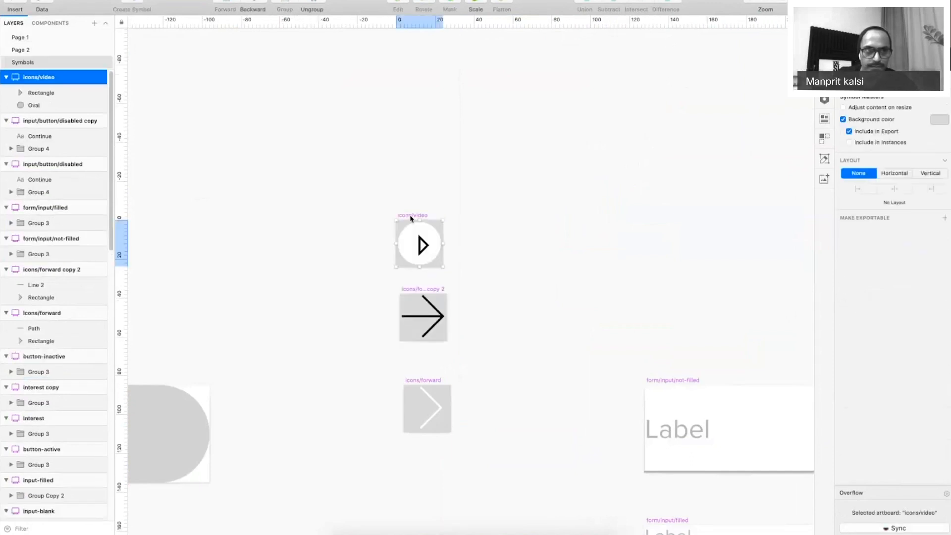
key("super+z")
On Page 1 at 100% zoom, place a copy of the arrow icon over the Videos image.
left_click(29, 37)
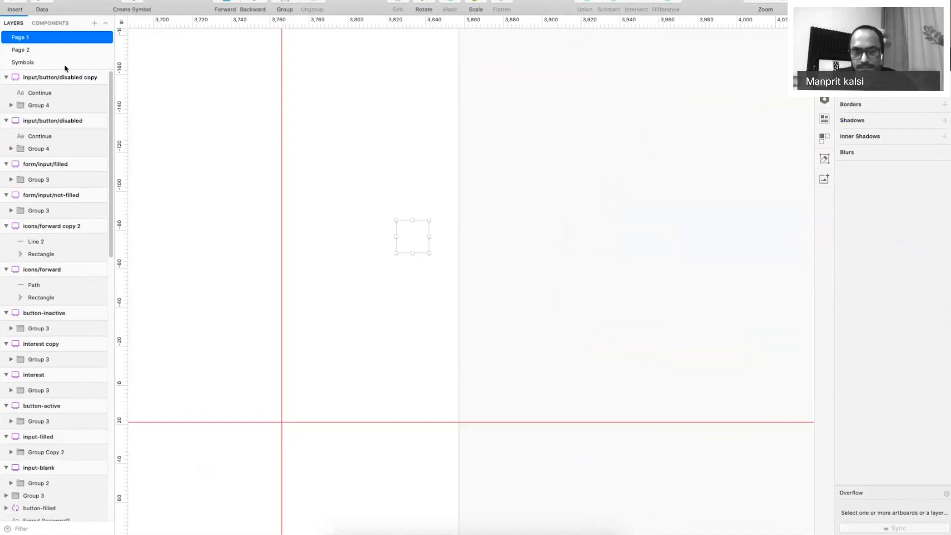
key("super+0")
left_click_drag(643, 293, 818, 209)
left_click_drag(630, 183, 512, 439)
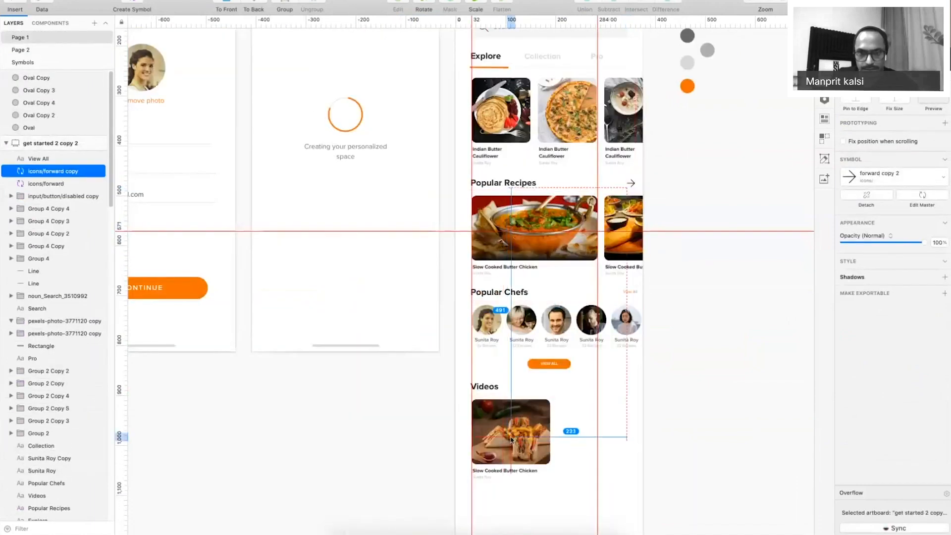
Cut and paste the arrow copy, then zoom in on the Videos card.
key("super+x")
key("super+v")
key("z")
left_click_drag(431, 378, 626, 505)
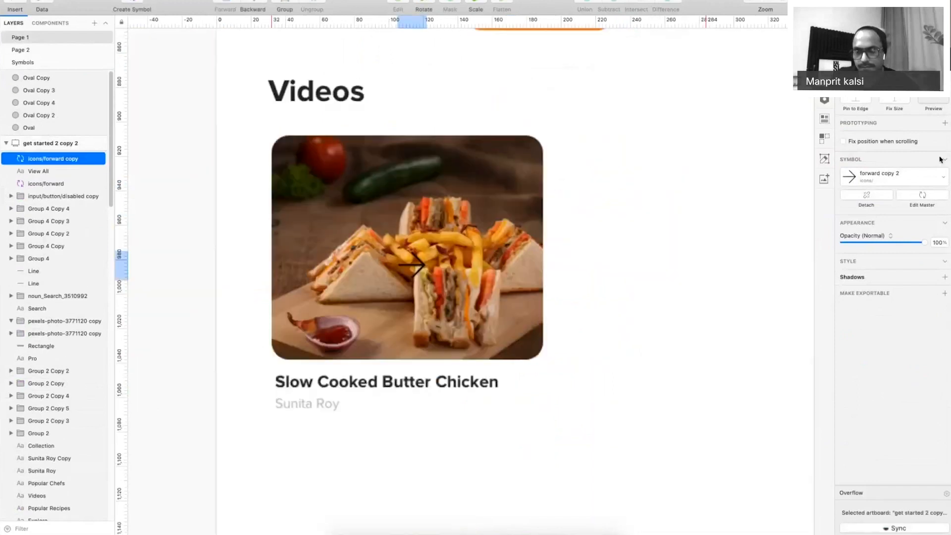
Swap the Videos card's icon to the icons > forward symbol.
left_click(895, 184)
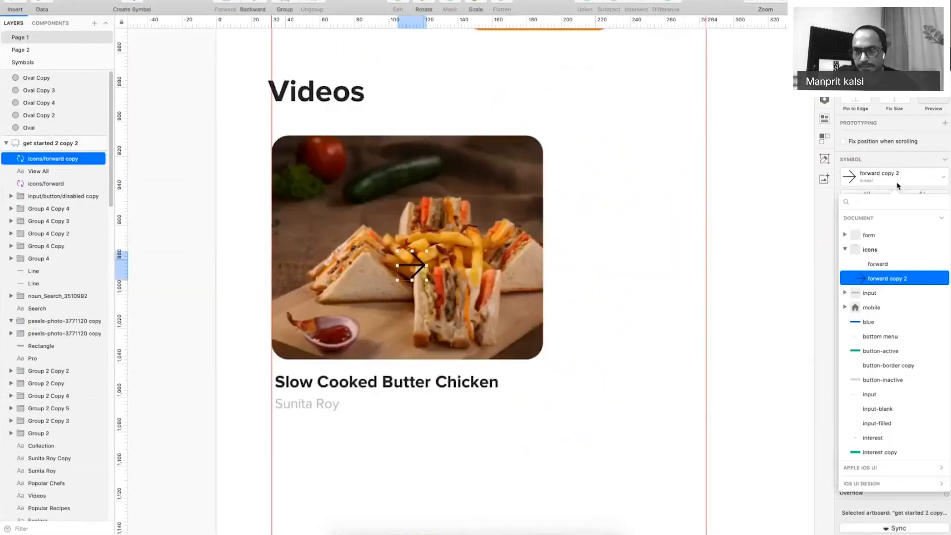
type("vide")
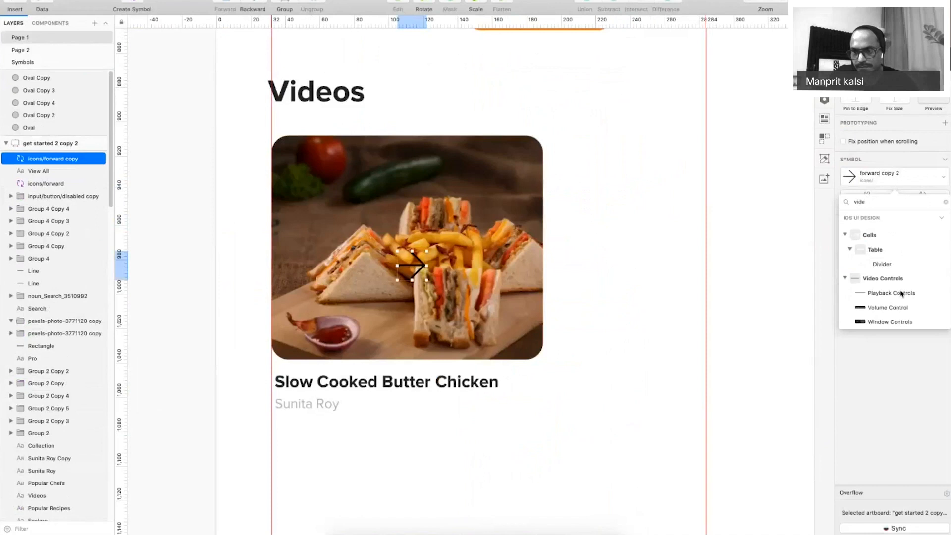
left_click_drag(875, 202, 842, 203)
key("BackSpace")
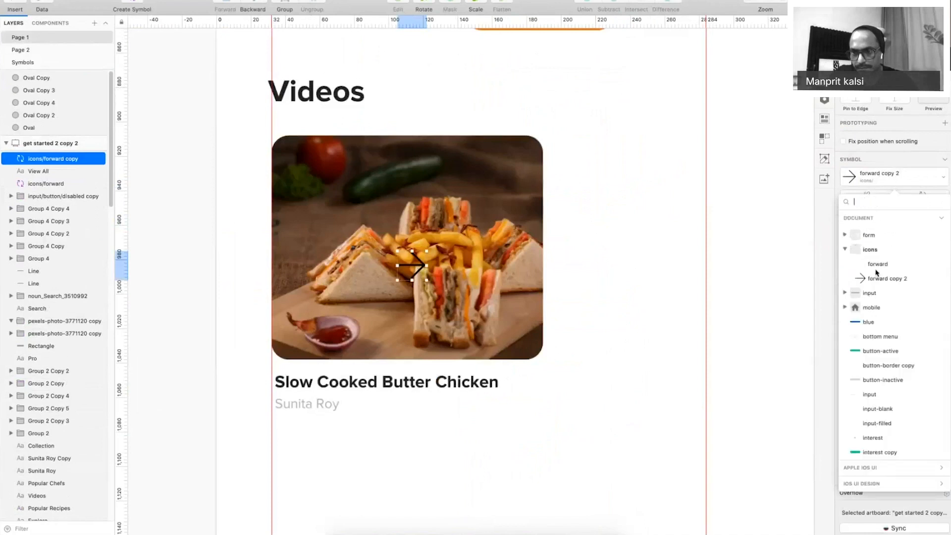
scroll(876, 352, "down", 1)
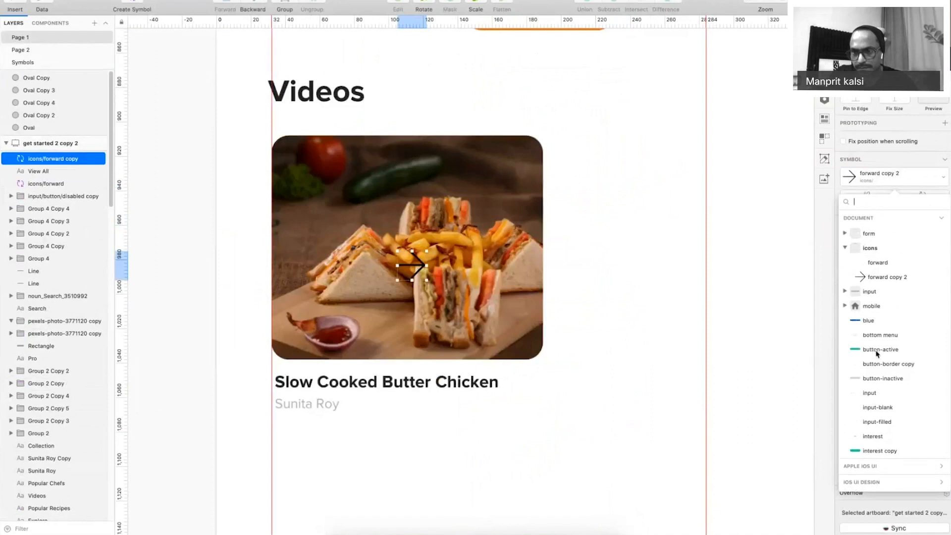
left_click(877, 264)
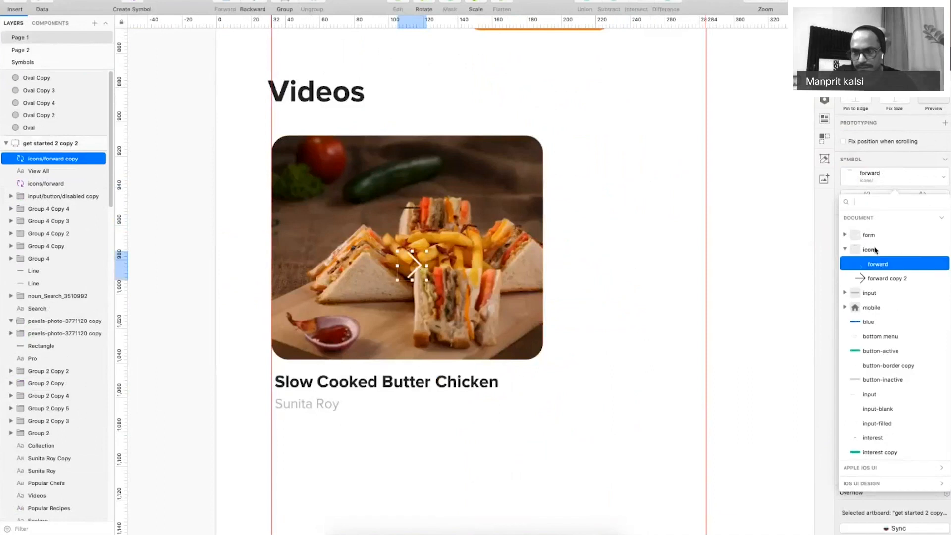
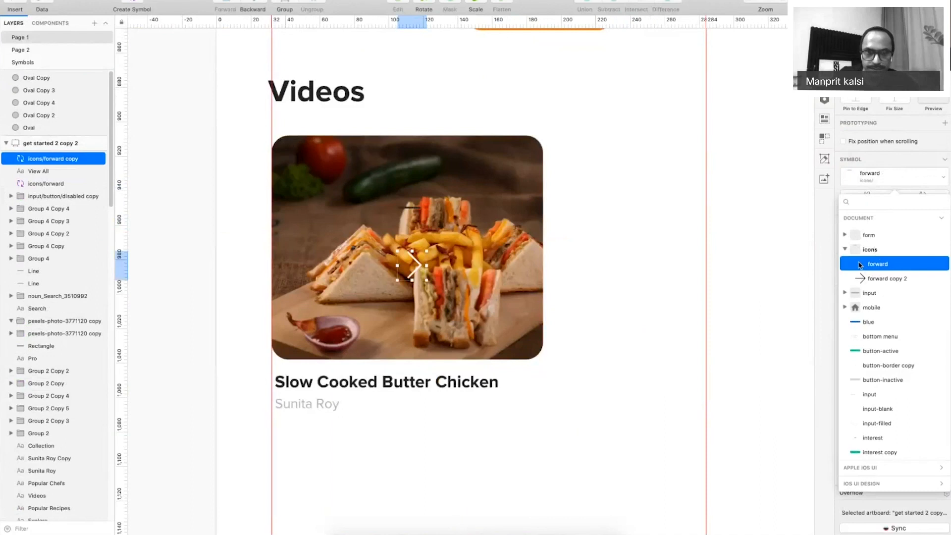
Keep 'forward' as the Videos card icon's symbol and open its master for editing.
left_click(573, 243)
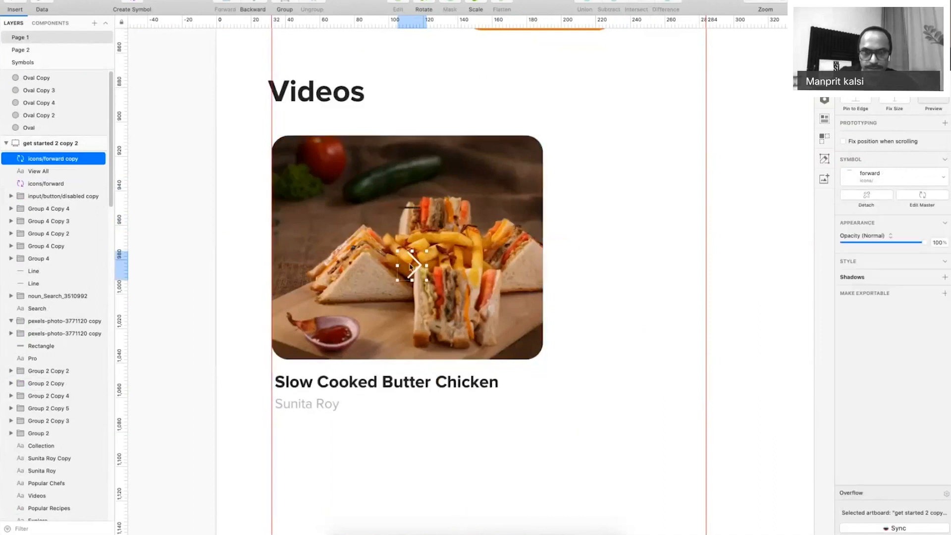
double_click(416, 265)
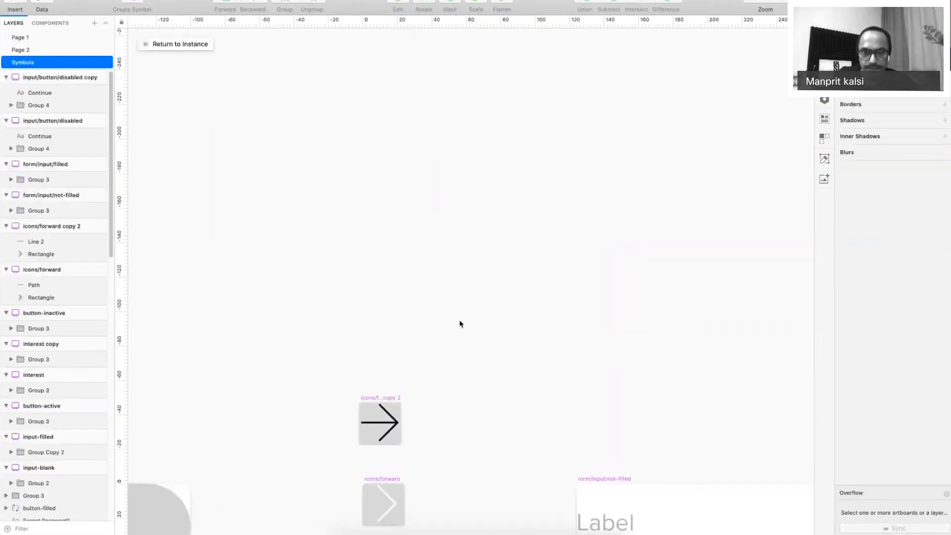
Delete the stray 'vide' text from the icons/forward symbol master and zoom out.
scroll(461, 361, "down", 4)
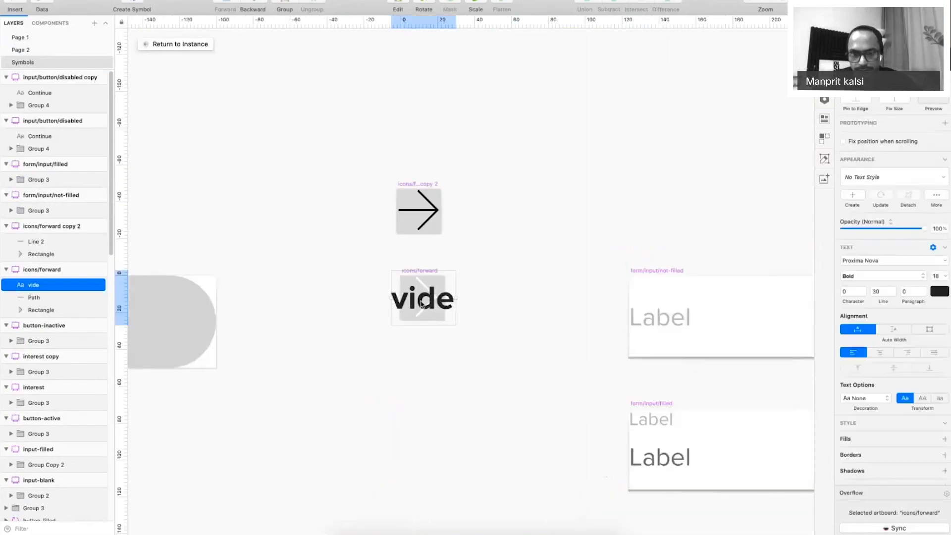
key("Delete")
key("super+minus")
key("super+minus")
key("super+minus")
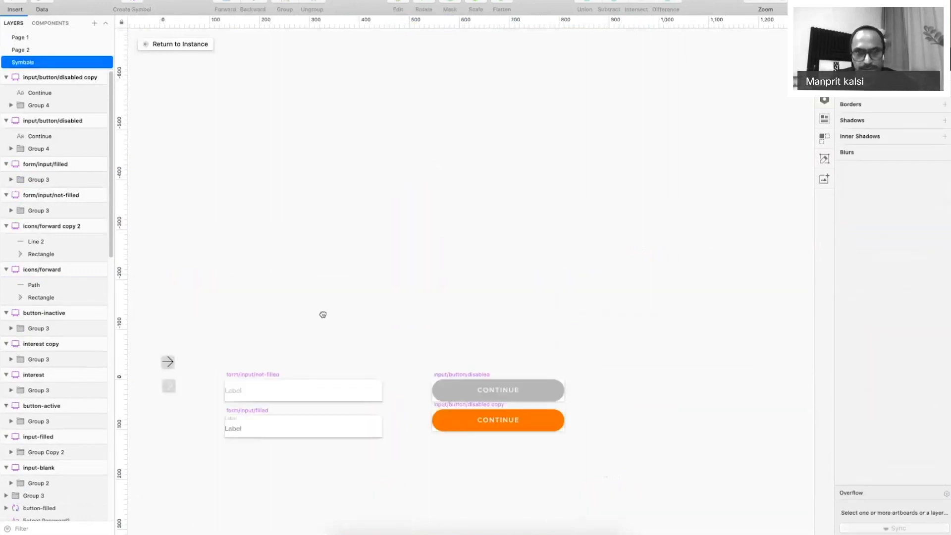
key("super+minus")
key("super+minus")
key("super+minus")
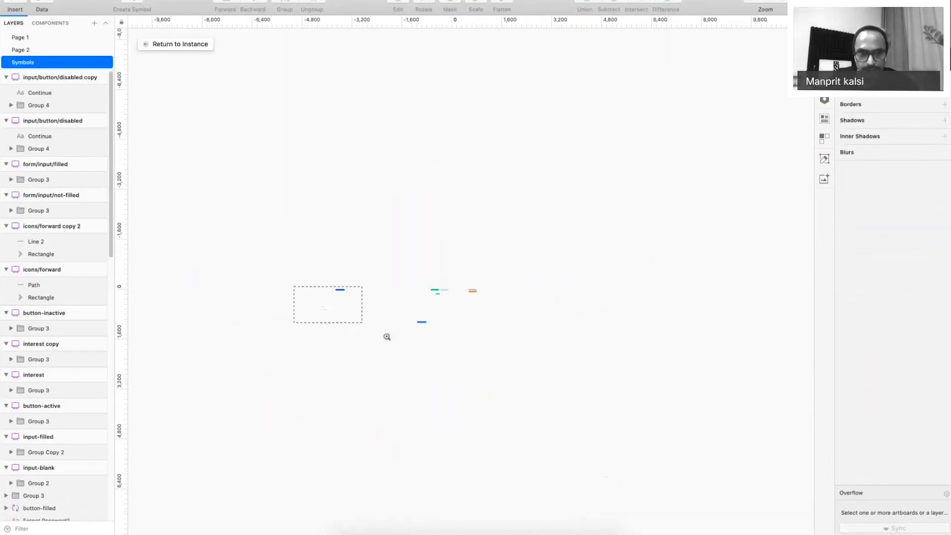
Look over the login, input, button and bottom menu symbols, then return to Page 1.
left_click_drag(387, 337, 385, 337)
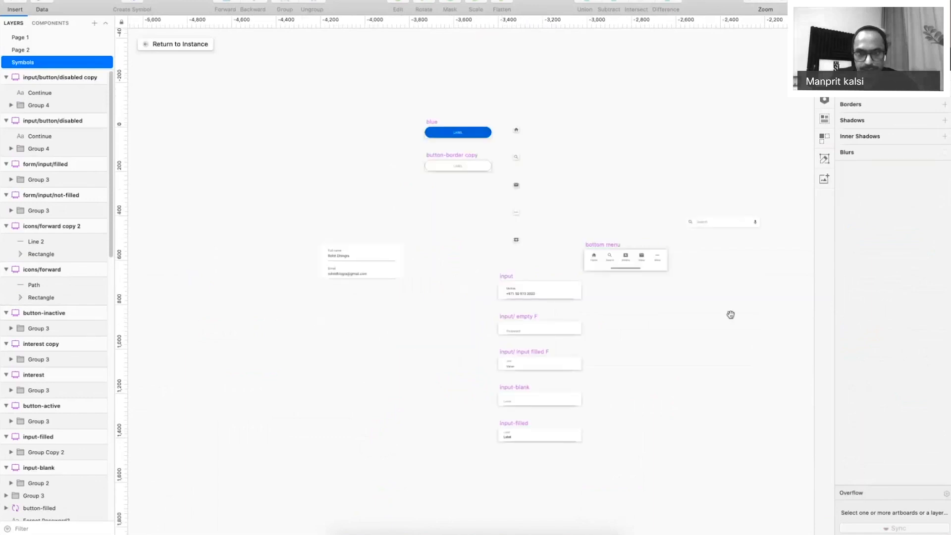
left_click_drag(731, 315, 245, 310)
scroll(489, 357, "right", 2)
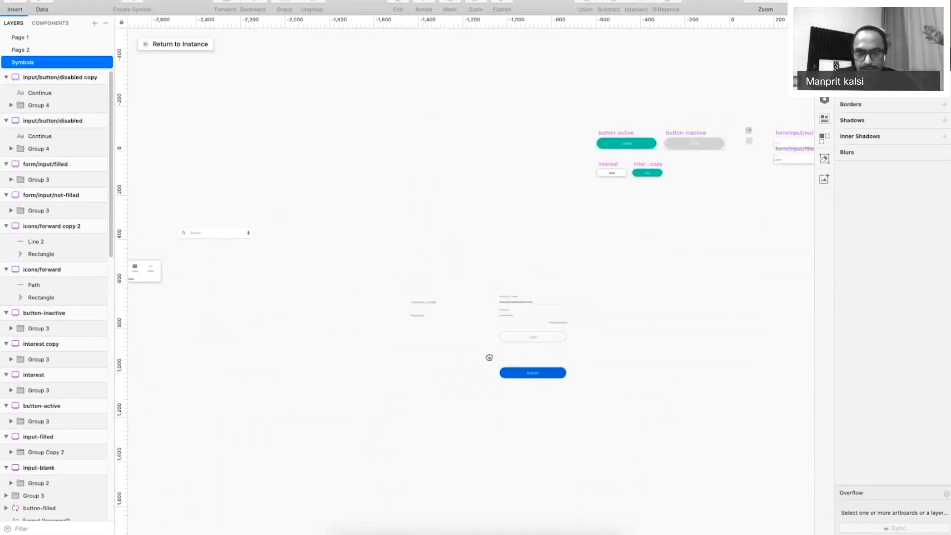
scroll(490, 357, "right", 3)
left_click_drag(675, 319, 947, 532)
left_click_drag(235, 211, 594, 192)
left_click_drag(509, 318, 505, 157)
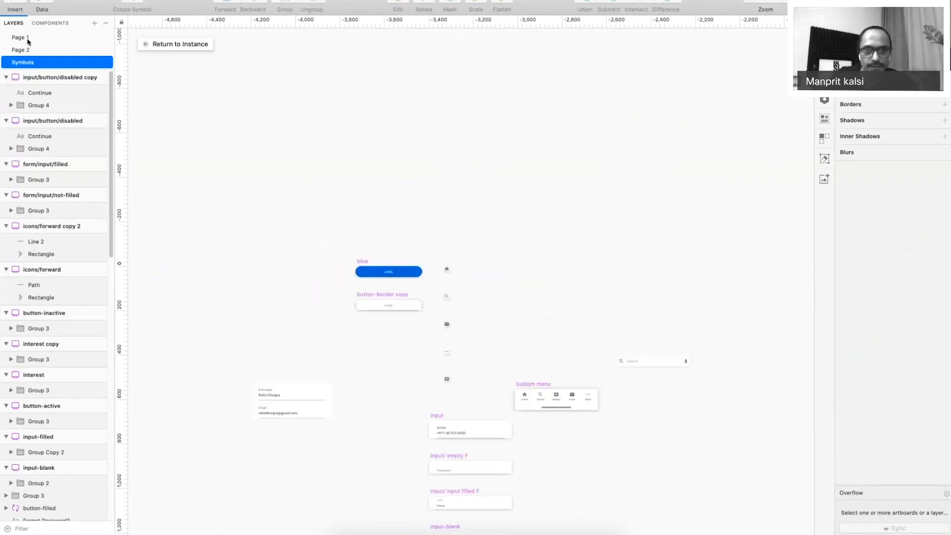
left_click(27, 41)
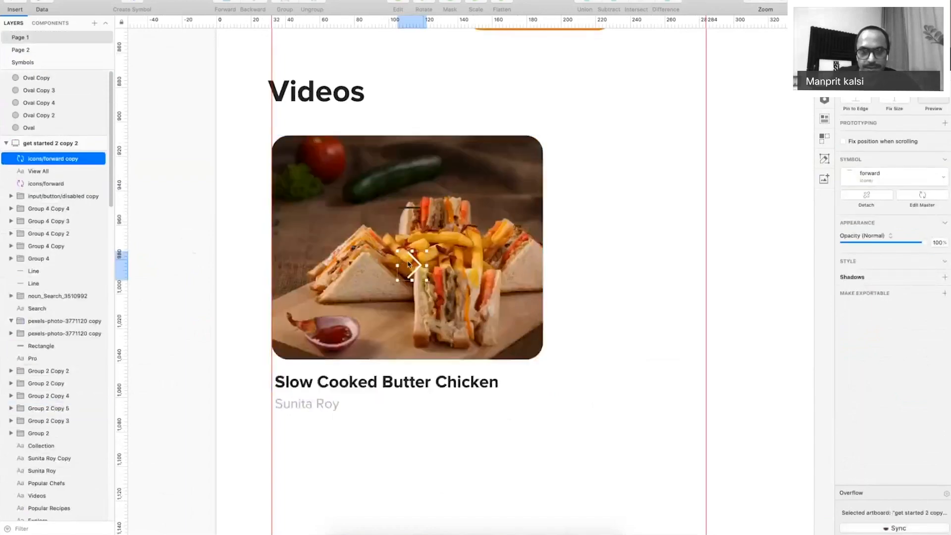
Duplicate the icons/forward symbol master below the original and zoom in on the copy.
double_click(419, 257)
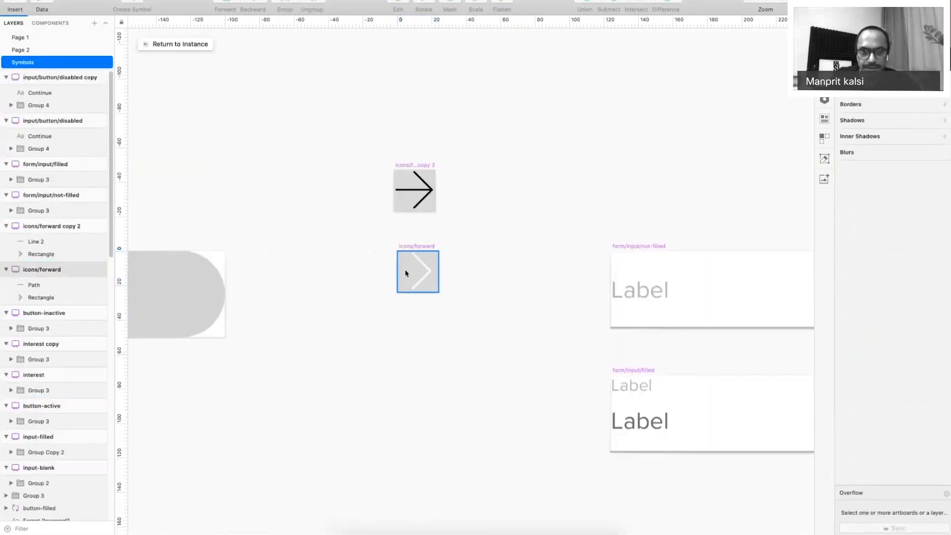
left_click_drag(406, 274, 406, 346)
key("z")
left_click_drag(337, 295, 576, 450)
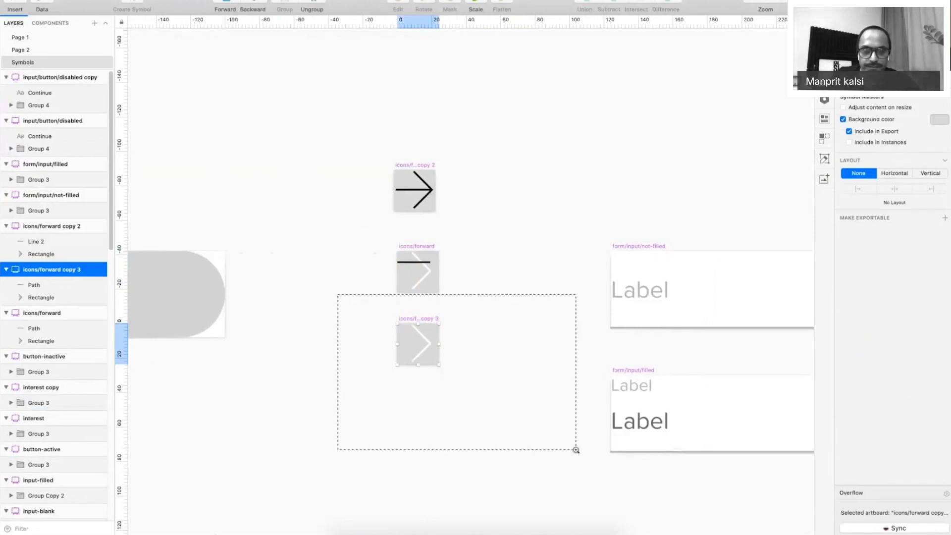
Replace the chevron with a white, borderless circle filling the copied icon artboard.
double_click(348, 157)
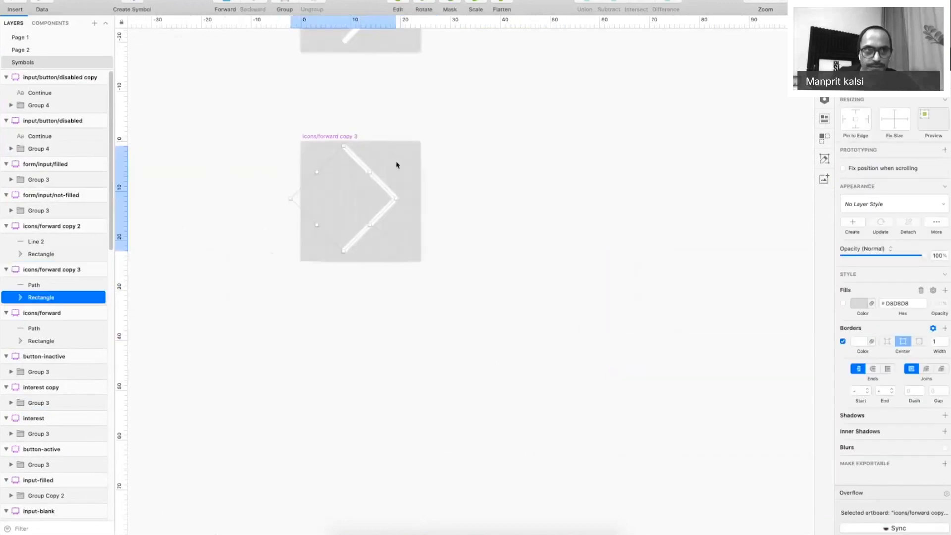
key("Delete")
left_click(15, 9)
mouse_move(30, 11)
left_click(143, 23)
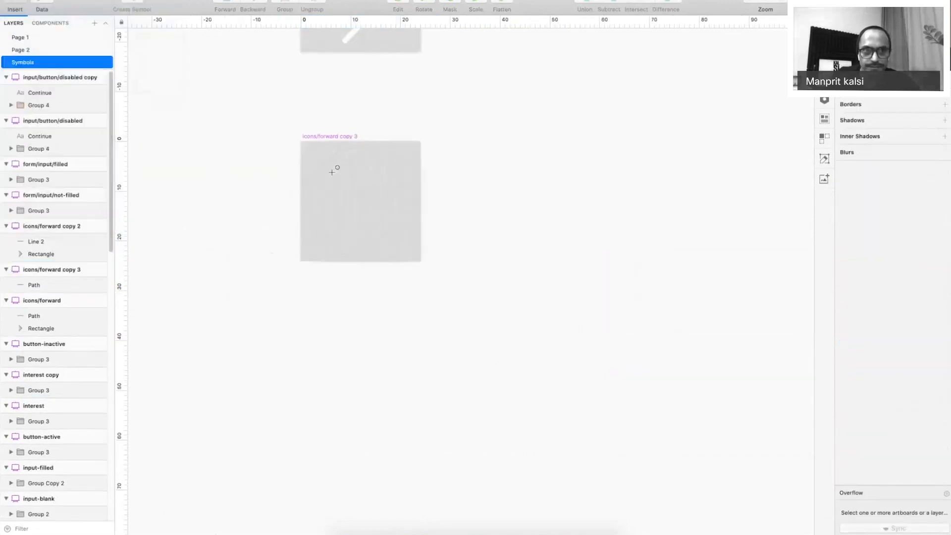
left_click_drag(310, 145, 420, 256)
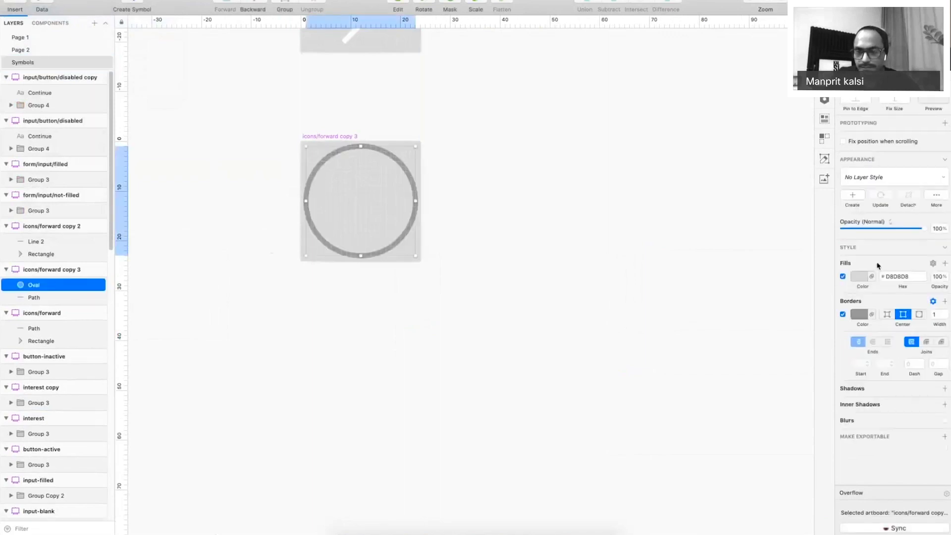
left_click(859, 276)
left_click(848, 322)
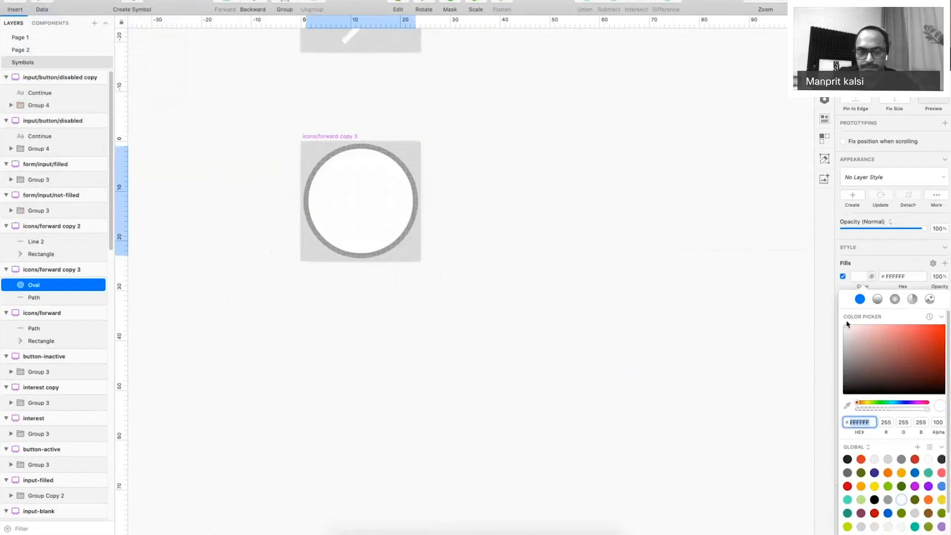
left_click(843, 314)
Restore the black chevron above the circle, shrink it to about 7 x 7, and close it into a triangle.
key("super+v")
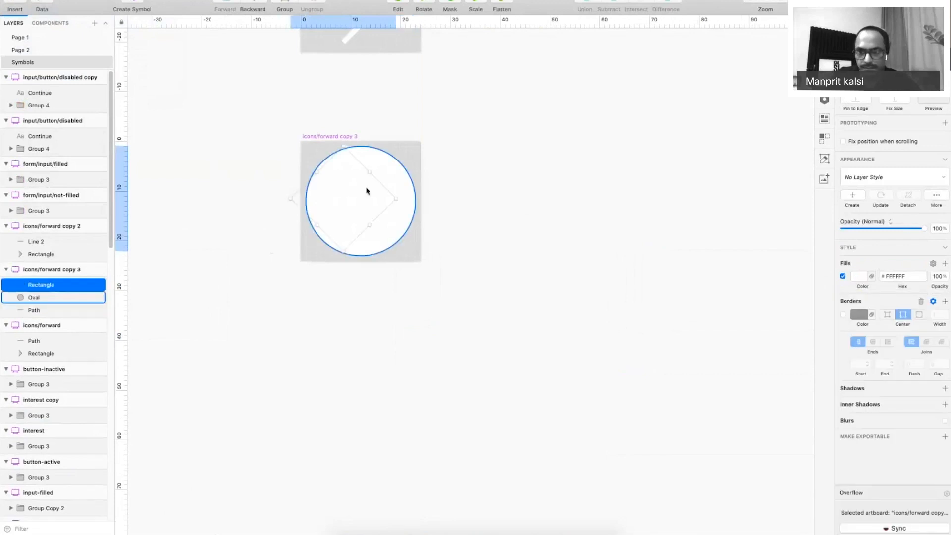
key("Delete")
key("super+z")
left_click(859, 342)
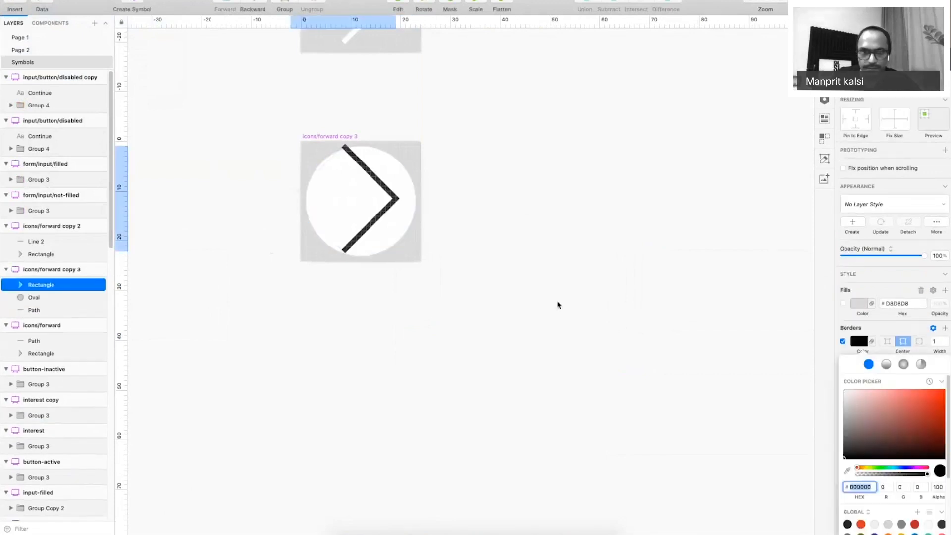
key("Escape")
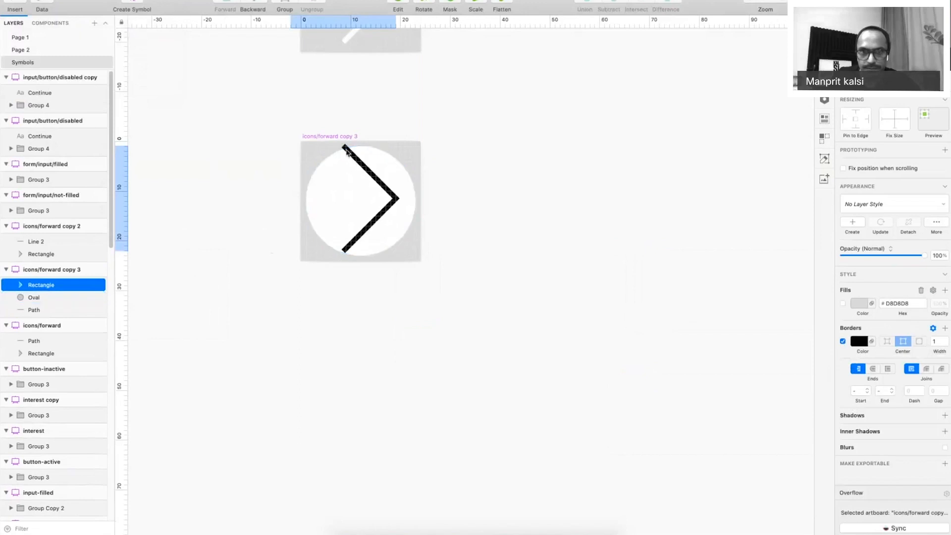
left_click_drag(352, 167, 360, 185)
left_click(356, 177)
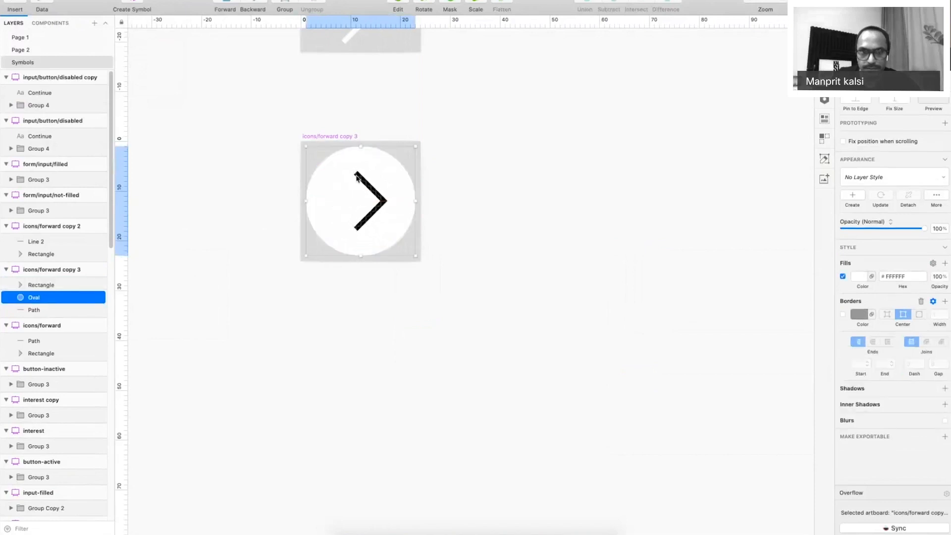
double_click(357, 177)
double_click(356, 177)
left_click(356, 177)
left_click(429, 211)
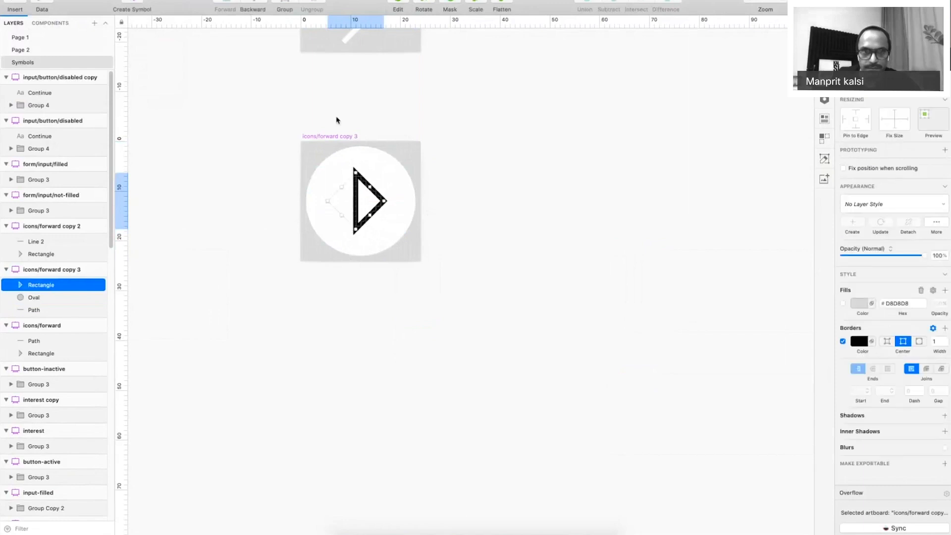
Rename the copied artboard 'icons/play' and confirm it is listed under icons.
left_click(70, 273)
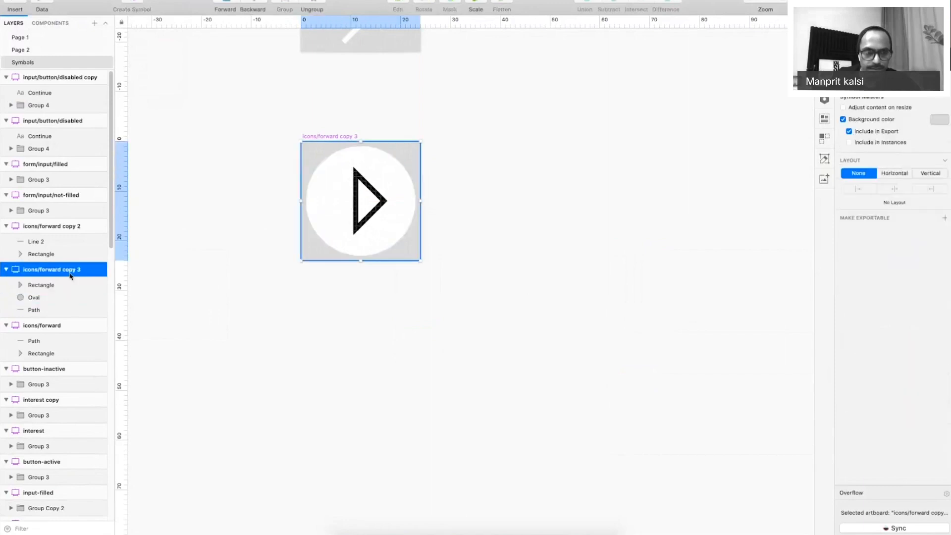
double_click(70, 275)
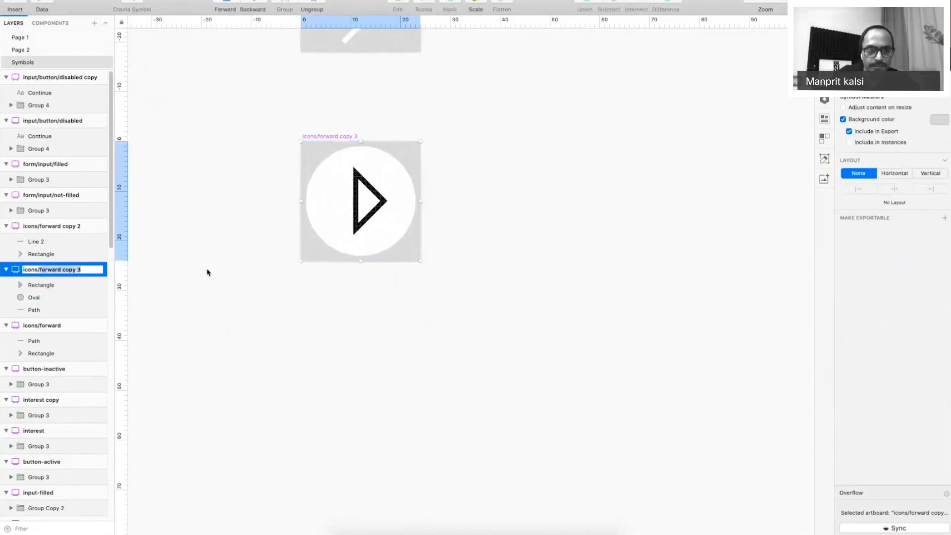
type("icons/play")
key("Return")
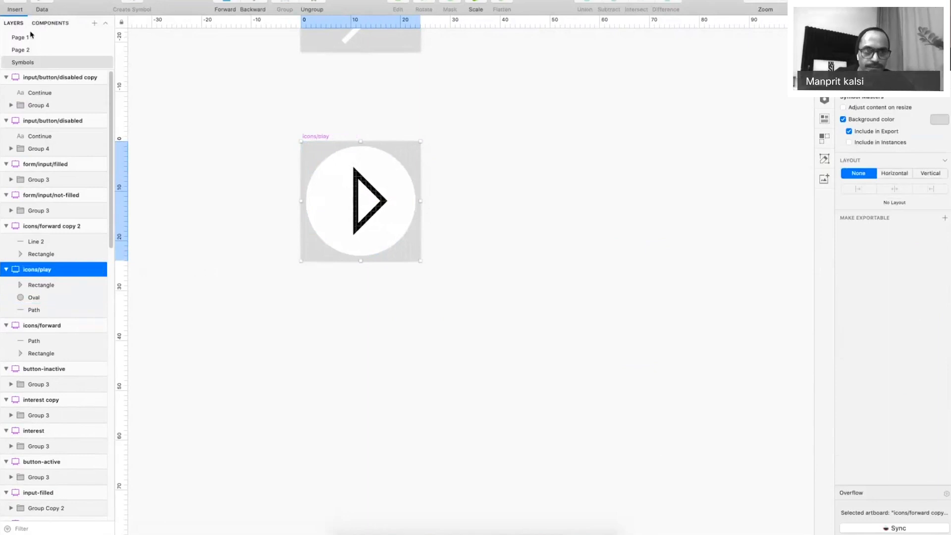
left_click(50, 22)
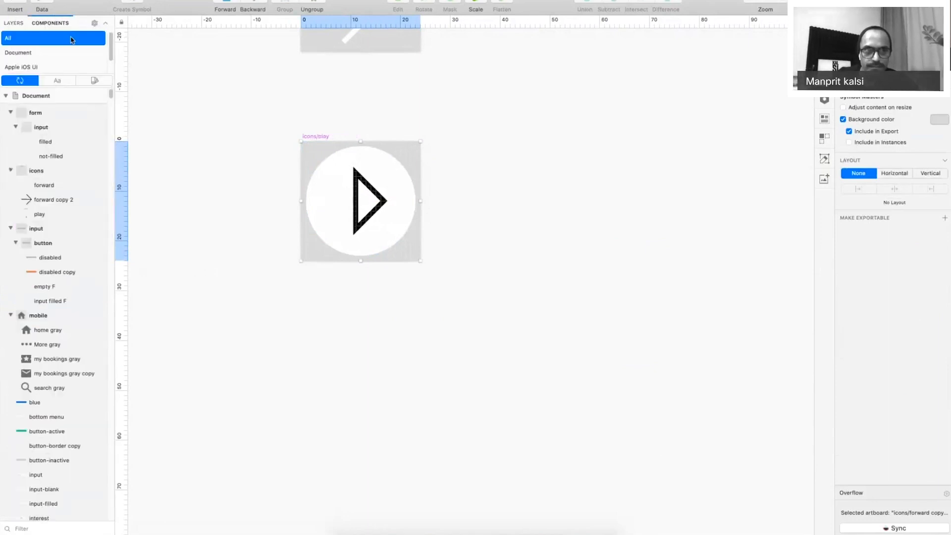
left_click(20, 24)
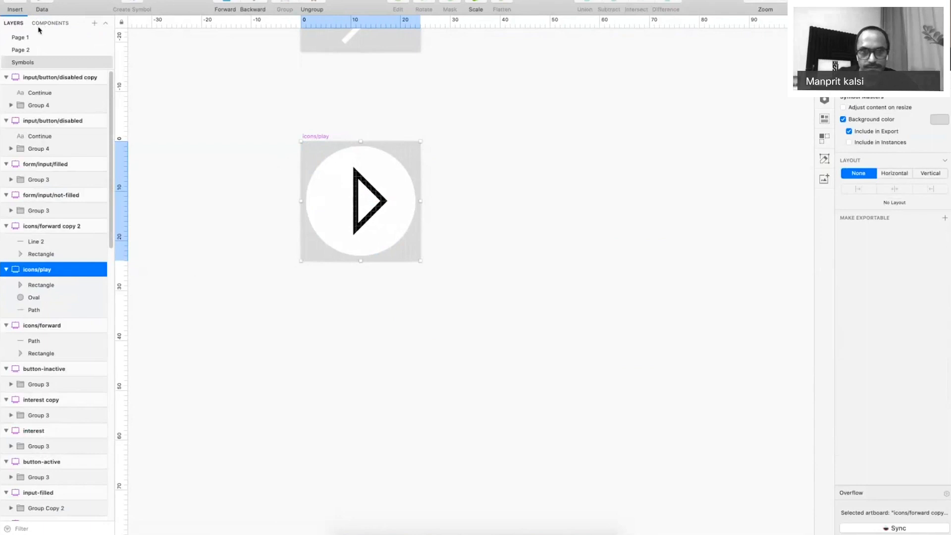
left_click(23, 37)
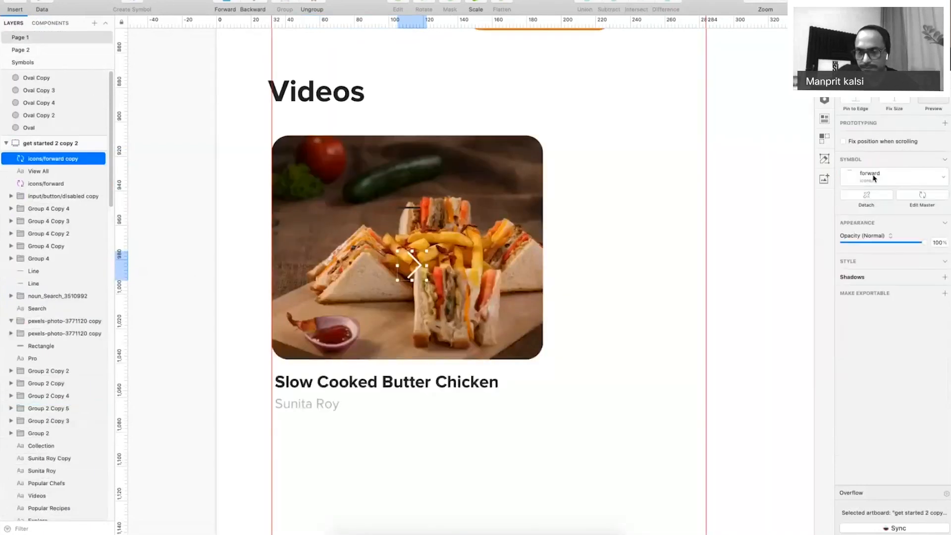
Swap the Videos card icon to icons/play, reset it to original size, and centre it on the photo.
left_click(874, 178)
left_click(865, 296)
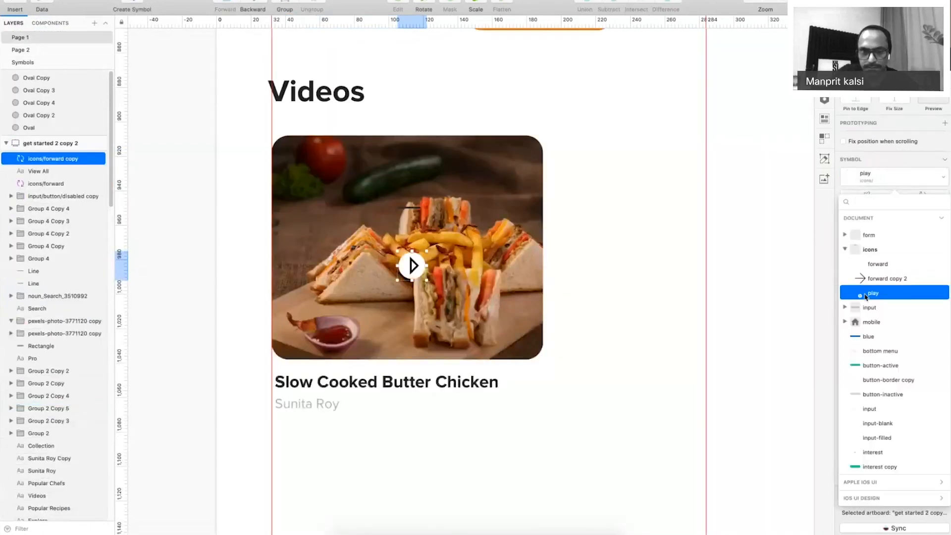
left_click(652, 325)
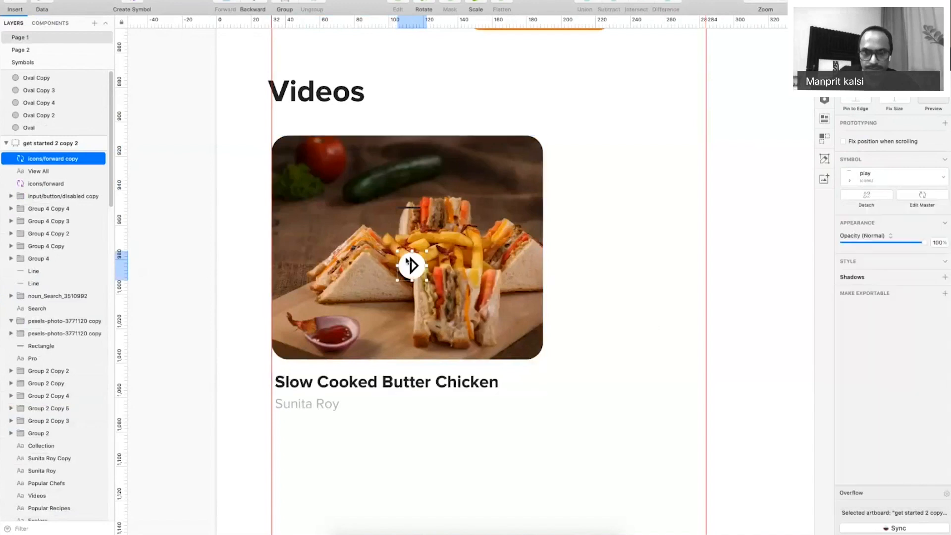
right_click(407, 261)
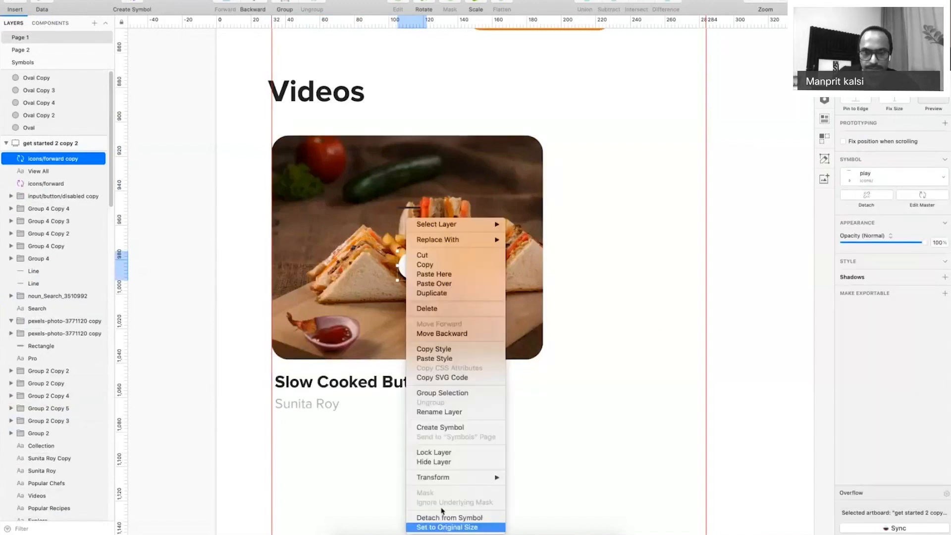
left_click(443, 527)
left_click_drag(420, 274, 413, 246)
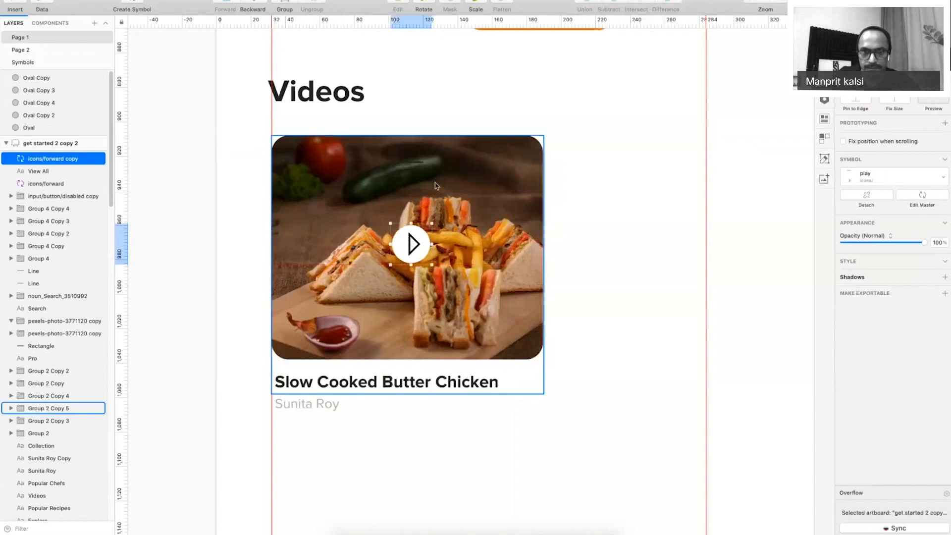
left_click(637, 176)
Open the play icon's master to check its circle, then return to the dashboard instance.
key("super+minus")
left_click(434, 260)
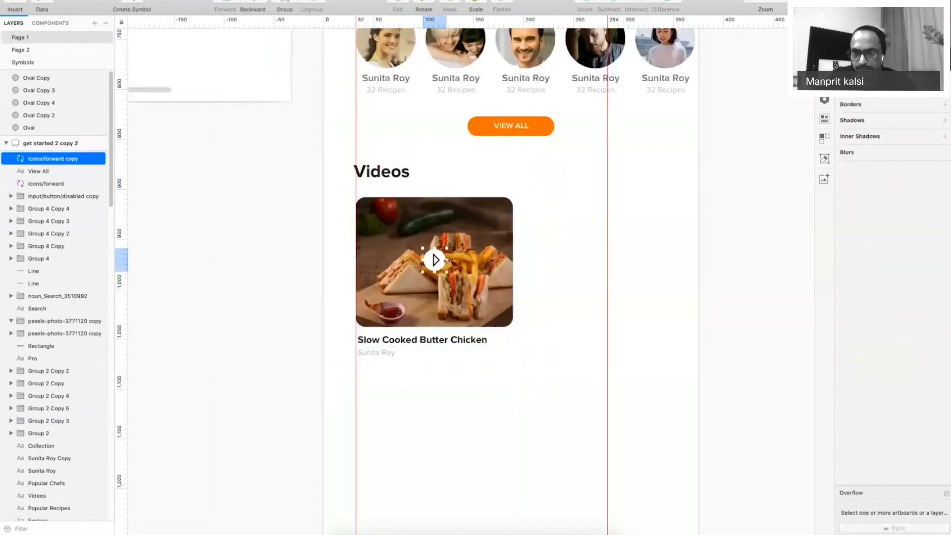
double_click(436, 259)
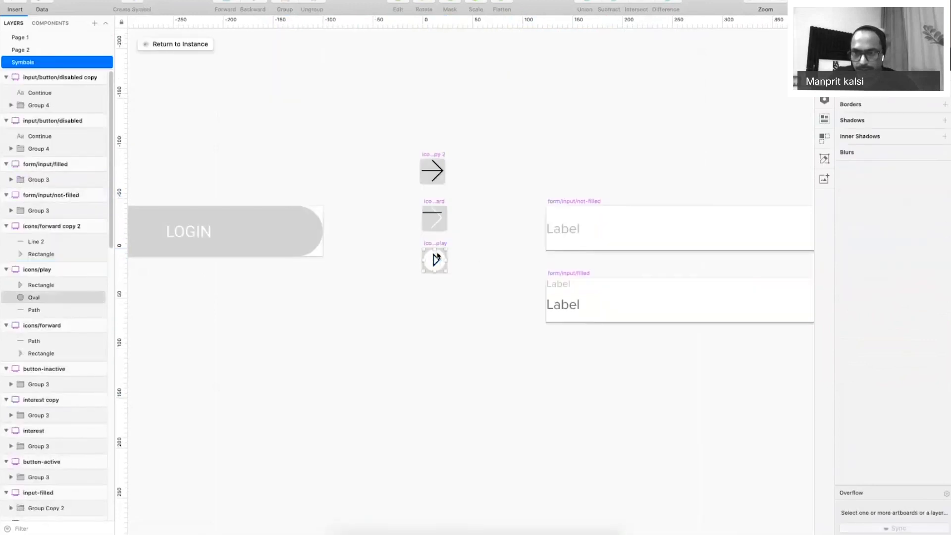
left_click(437, 256)
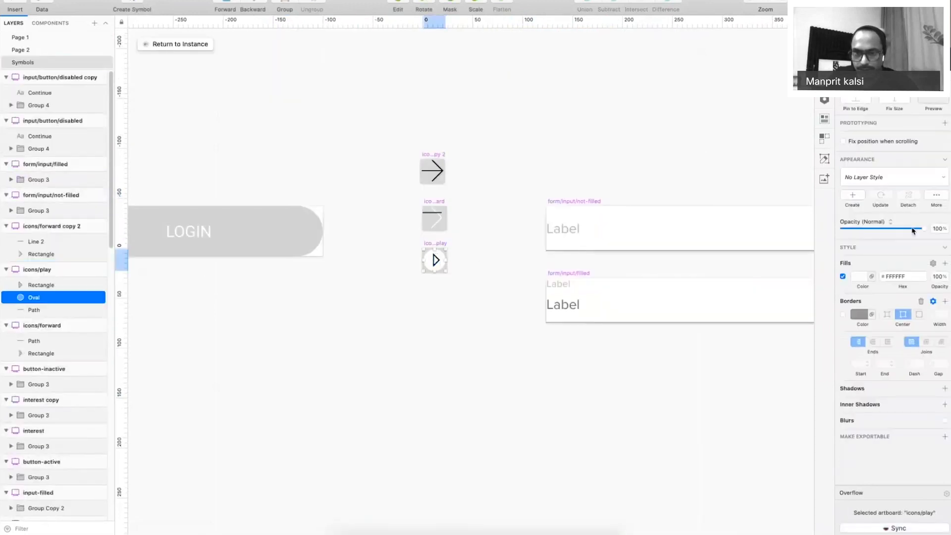
left_click(194, 44)
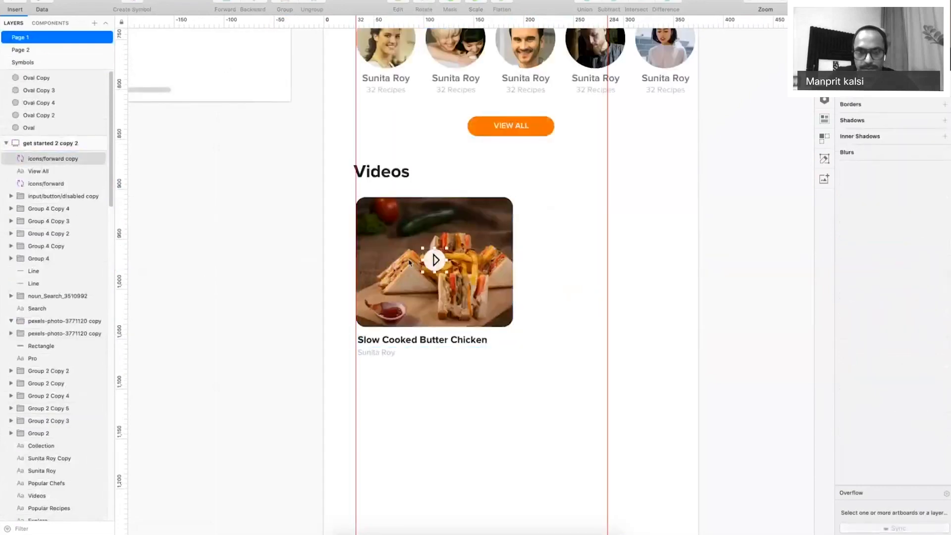
Group the Slow Cooked Butter Chicken card's layers and duplicate the group twice to the right.
left_click(410, 262, "shift")
left_click(442, 401)
left_click_drag(529, 391, 384, 265)
key("super+g")
left_click_drag(406, 278, 723, 298)
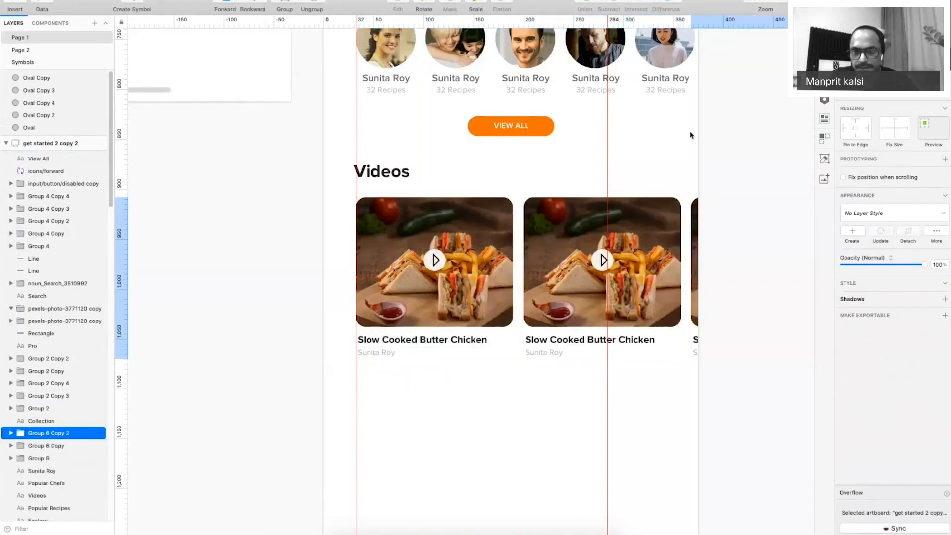
left_click(691, 135)
key("super+minus")
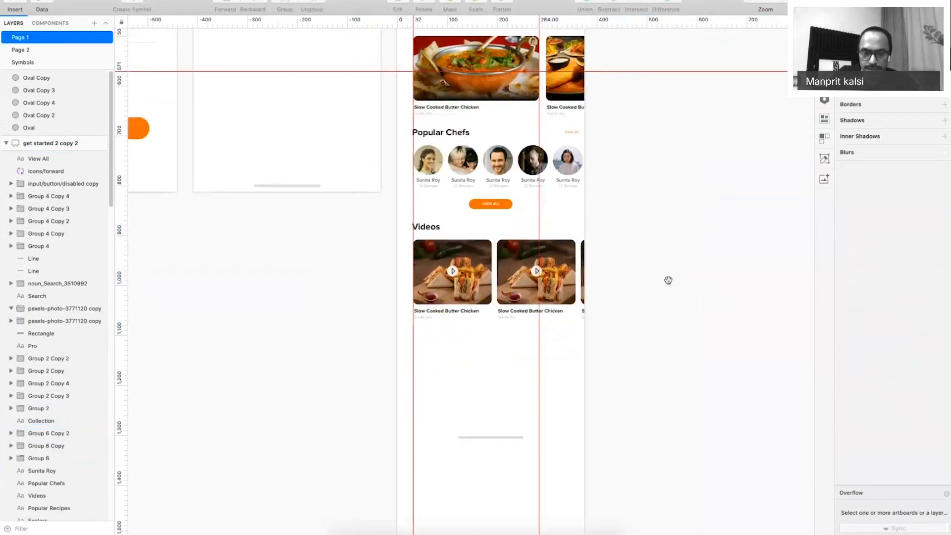
Preview the dashboard and adjust the artboard height and home indicator bar position.
key("super+period")
left_click_drag(504, 441, 504, 465)
left_click_drag(621, 326, 634, 180)
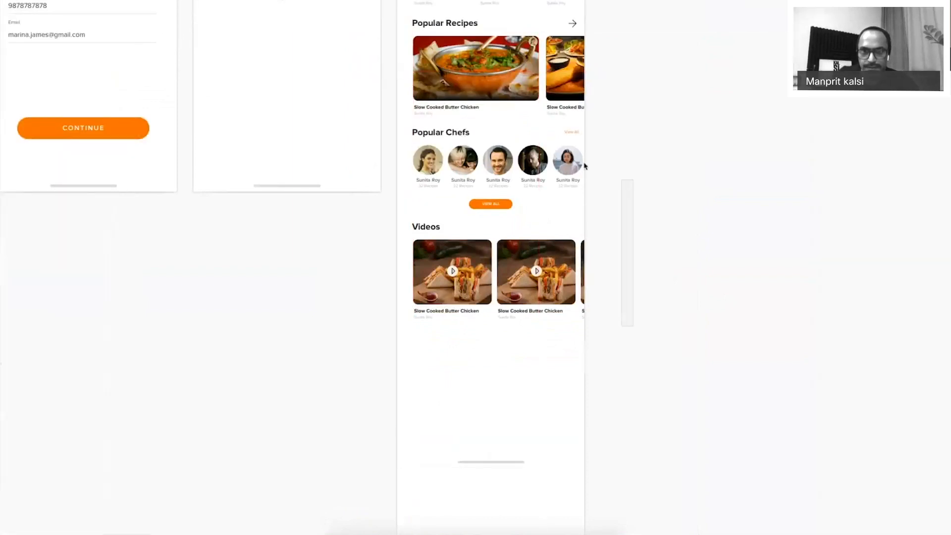
left_click_drag(580, 110, 562, 451)
left_click_drag(582, 485, 576, 145)
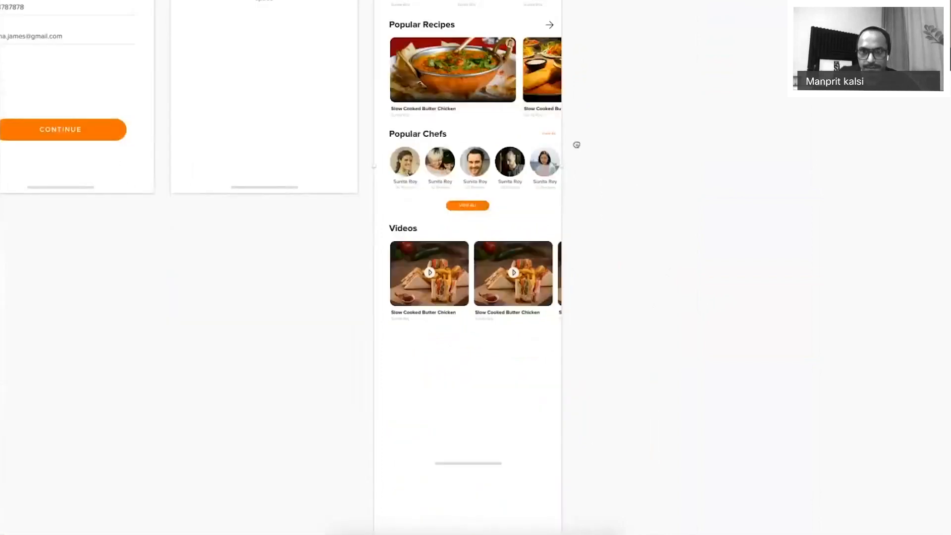
scroll(576, 144, "down", 6)
left_click_drag(519, 255, 519, 187)
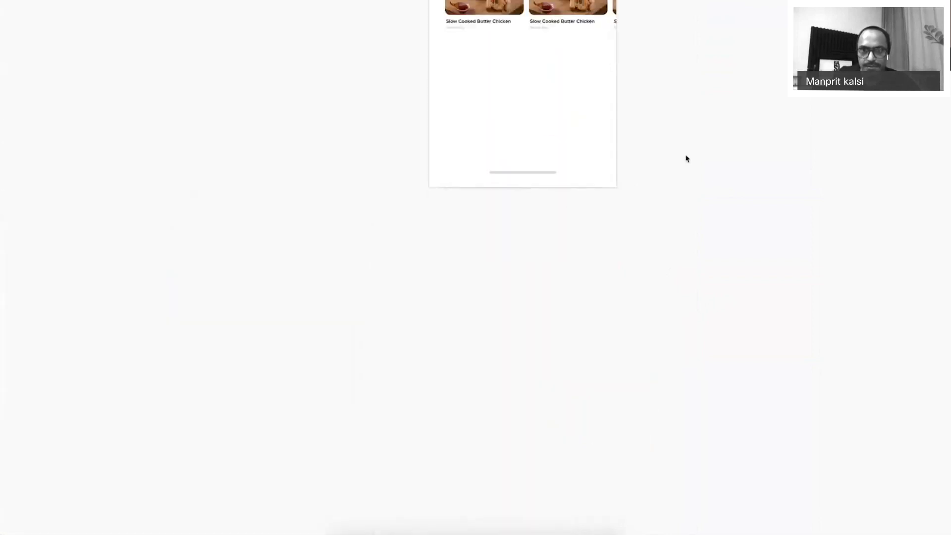
left_click_drag(683, 73, 638, 287)
scroll(639, 350, "up", 5)
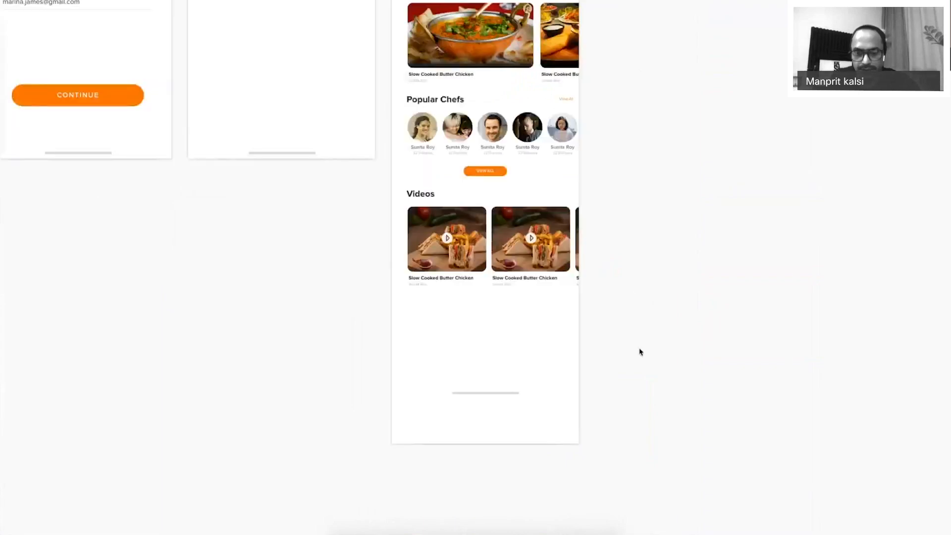
scroll(640, 352, "down", 4)
scroll(581, 316, "up", 2)
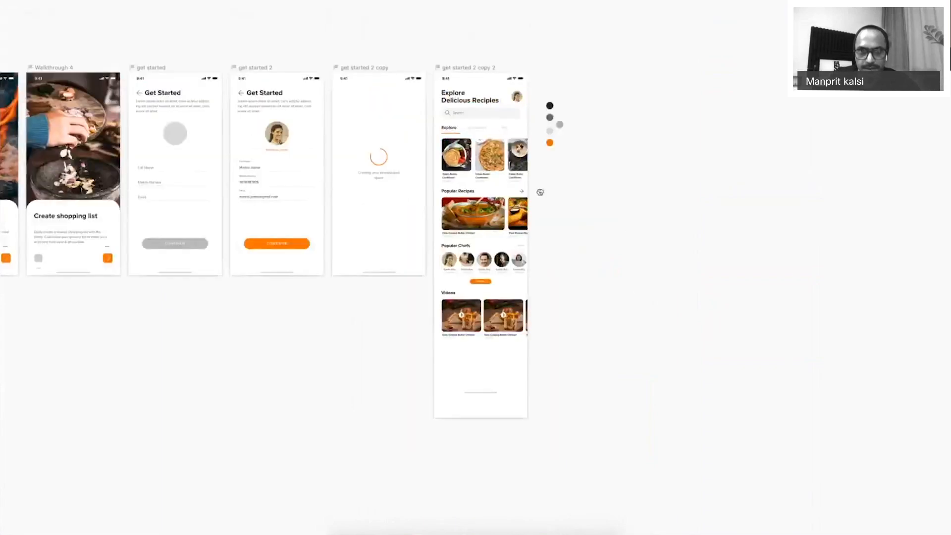
scroll(471, 131, "up", 5)
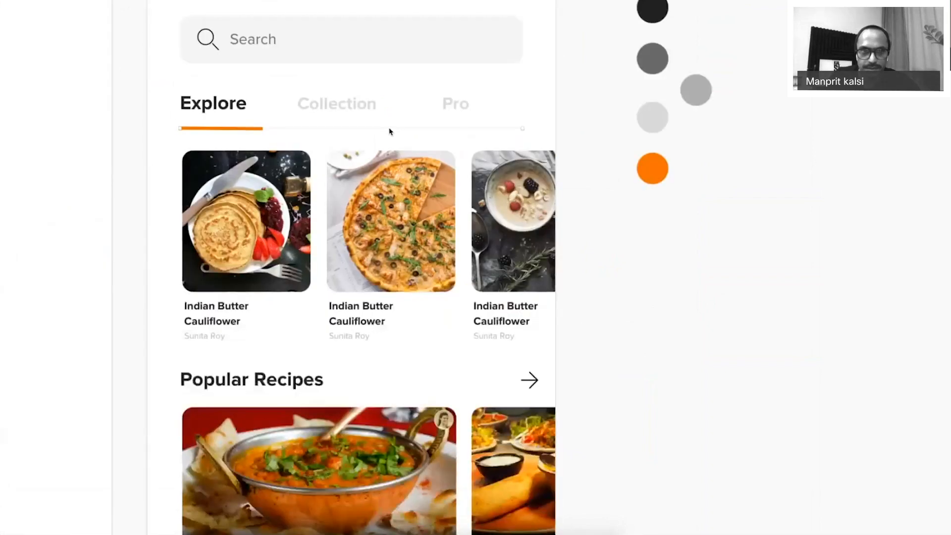
Paste the Explore/Collection/Pro tab group near the bottom and stretch its orange underline full width.
left_click(247, 109)
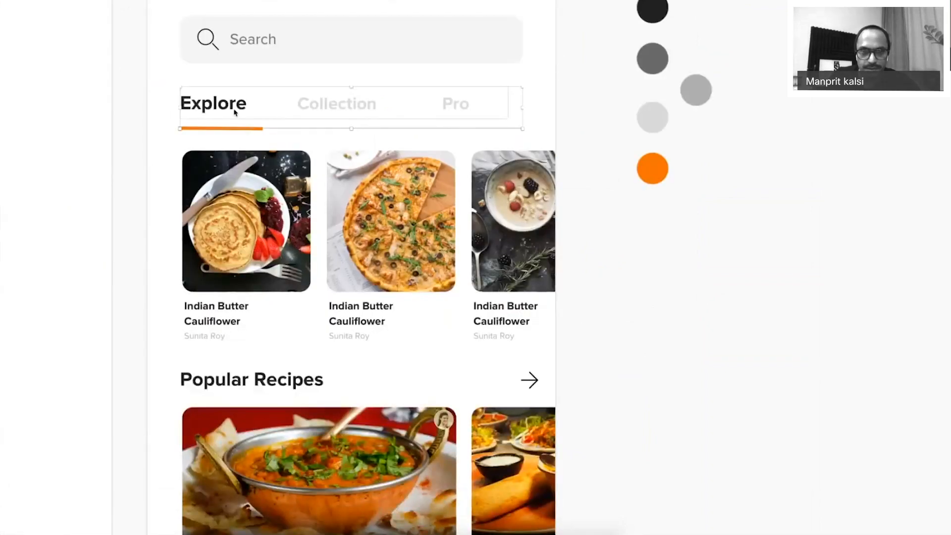
scroll(354, 388, "down", 10)
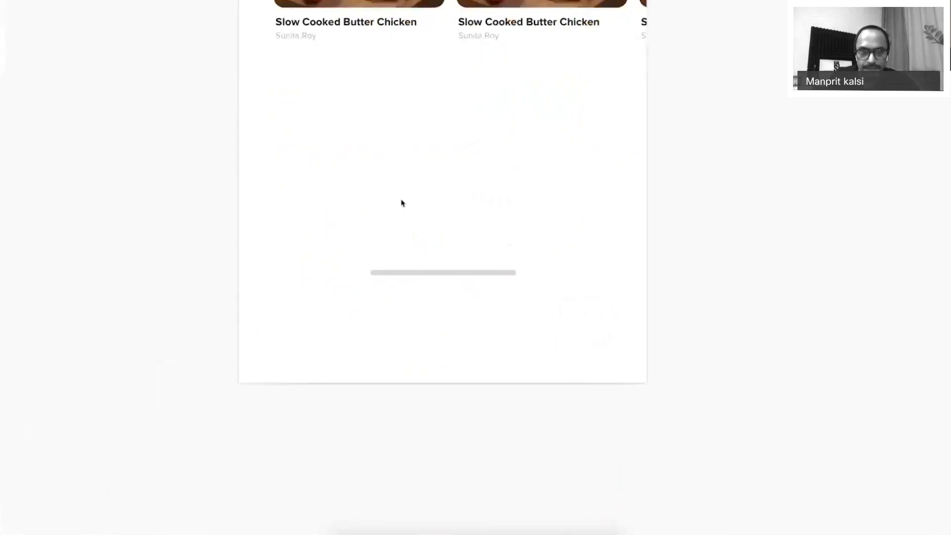
key("super+v")
left_click_drag(303, 182, 273, 209)
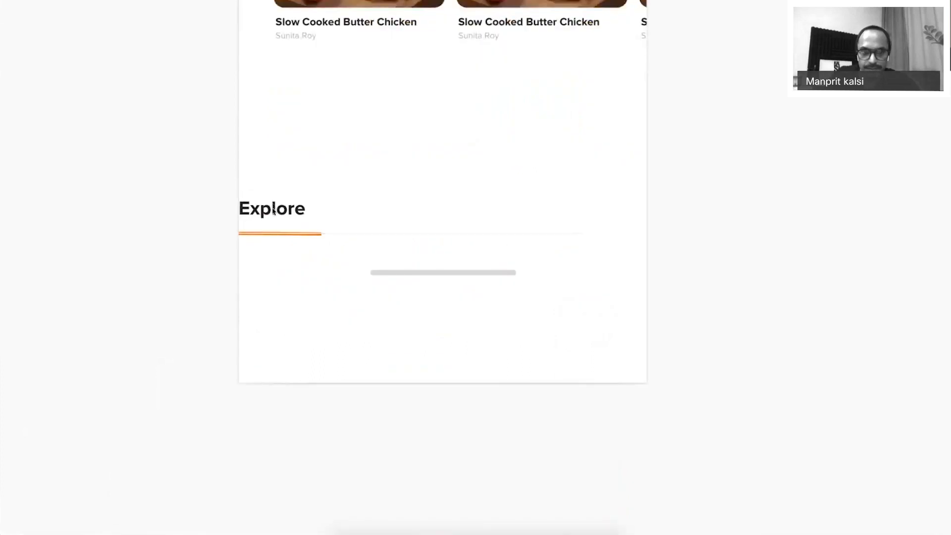
key("shift+Right")
key("shift+Right")
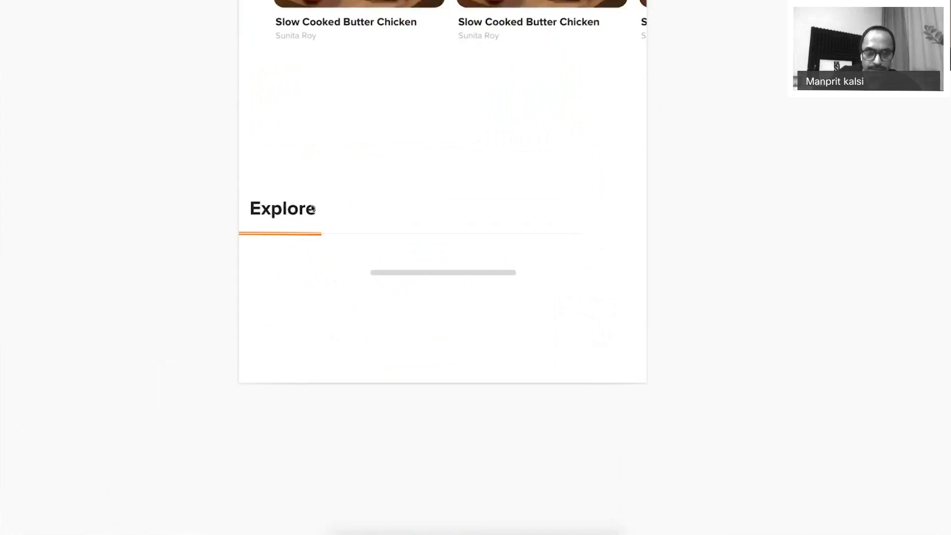
left_click(311, 238)
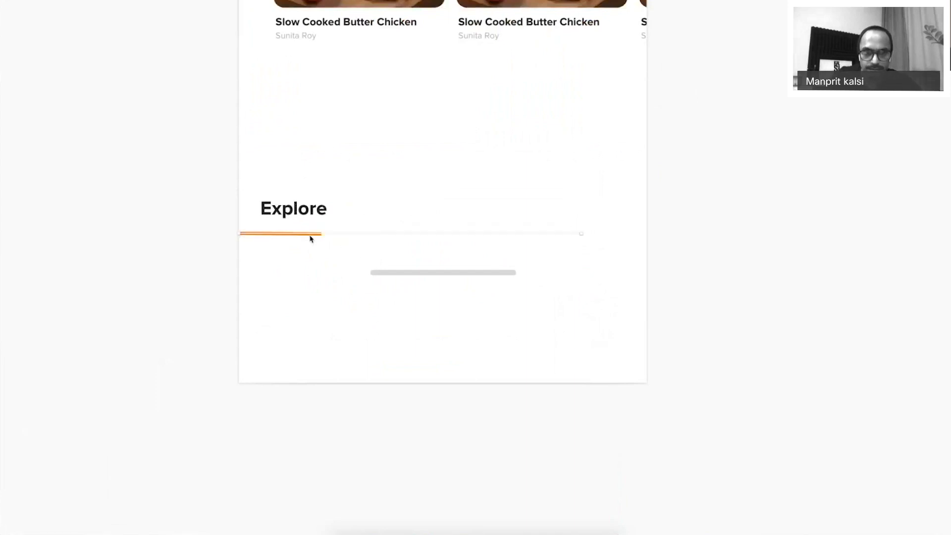
double_click(311, 236)
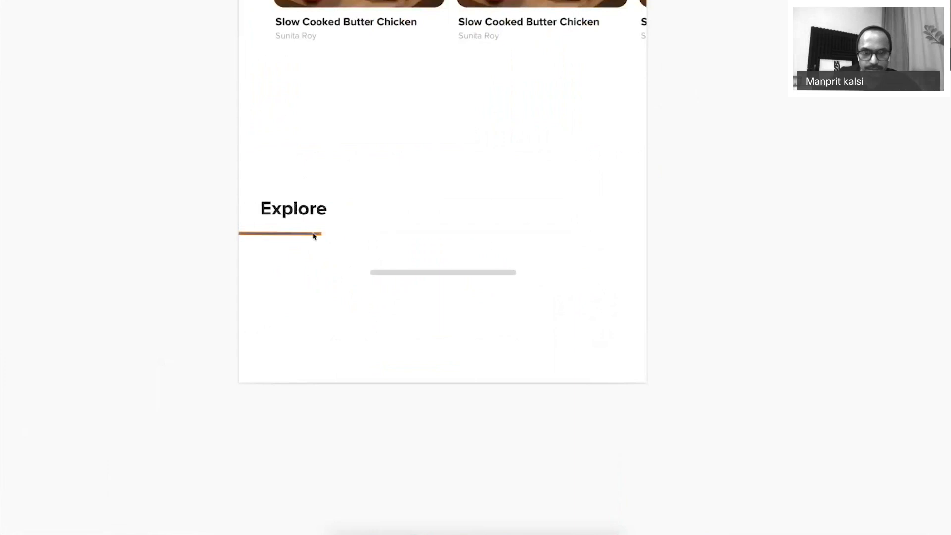
left_click_drag(321, 236, 673, 240)
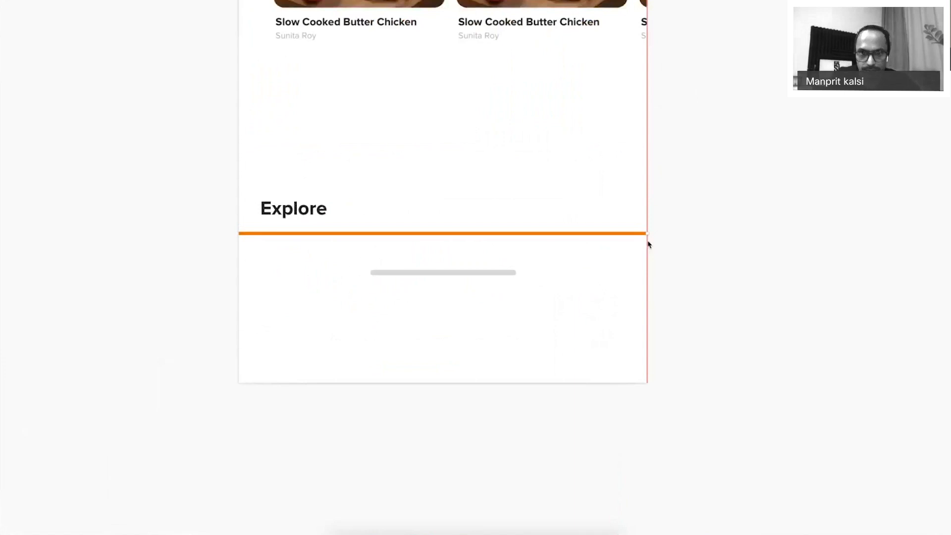
Copy the orange underline's CSS attributes and its style.
right_click(461, 151)
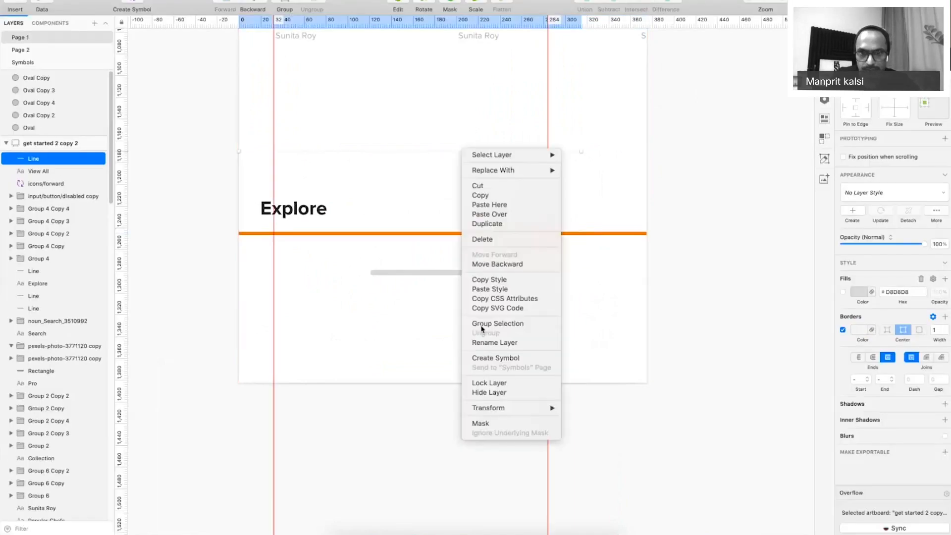
left_click(436, 240)
left_click(435, 236)
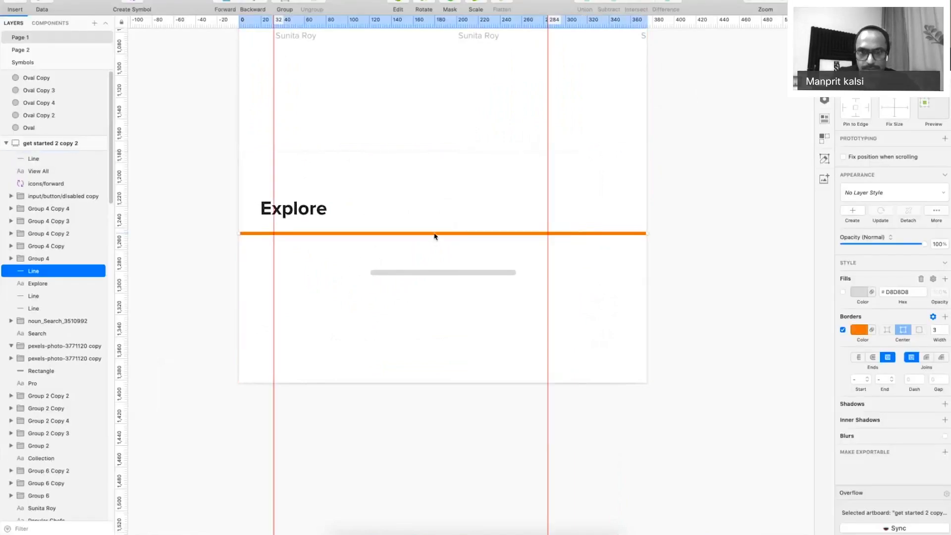
right_click(444, 231)
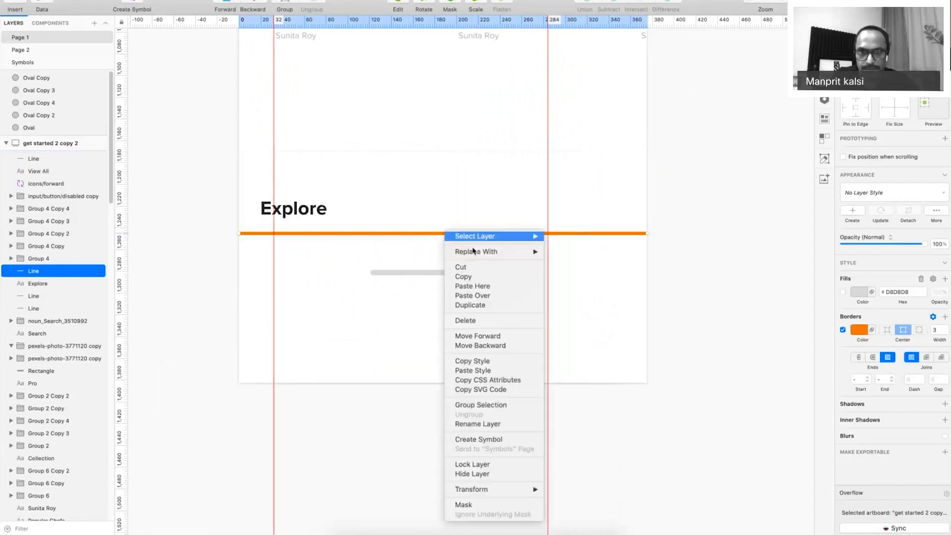
left_click(475, 379)
right_click(457, 235)
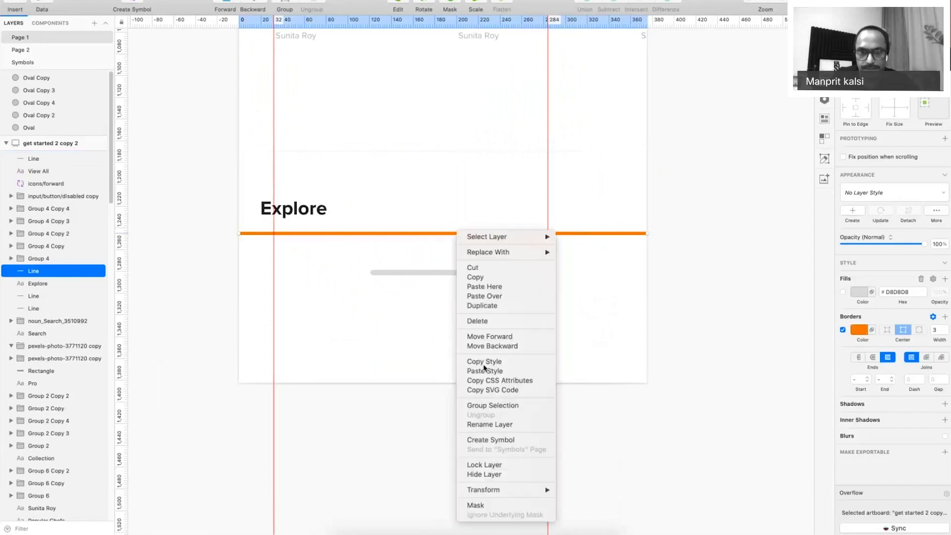
left_click(484, 365)
Paste the copied style onto the orange line, delete the line, and preview the artboard.
right_click(464, 152)
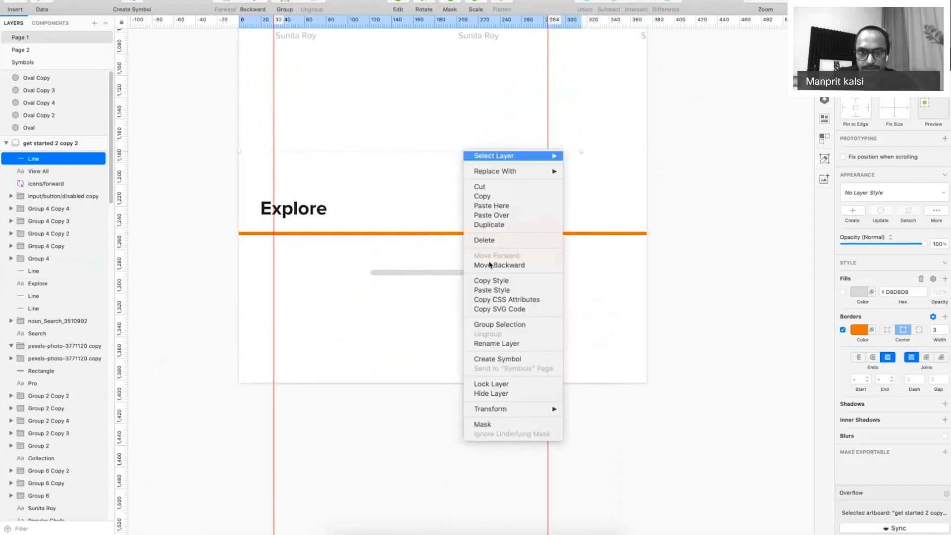
left_click(443, 236)
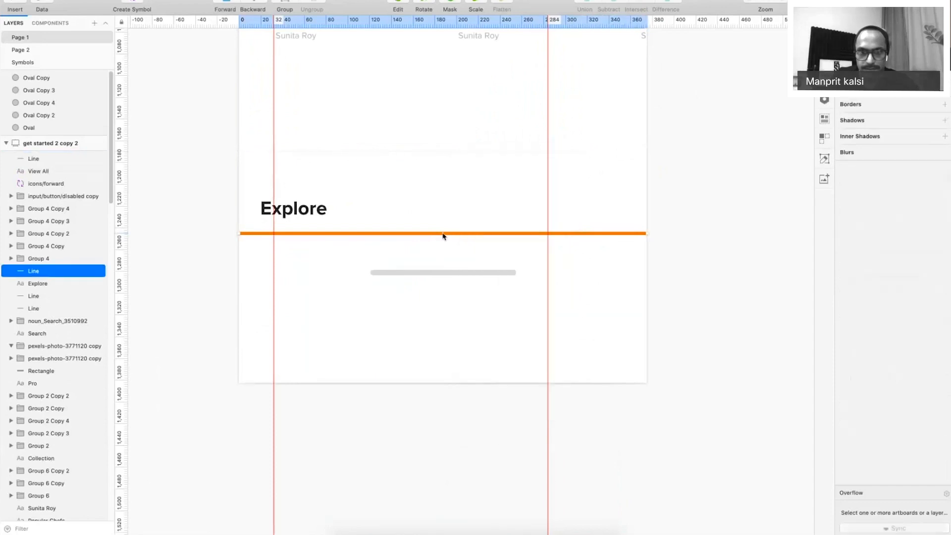
right_click(443, 235)
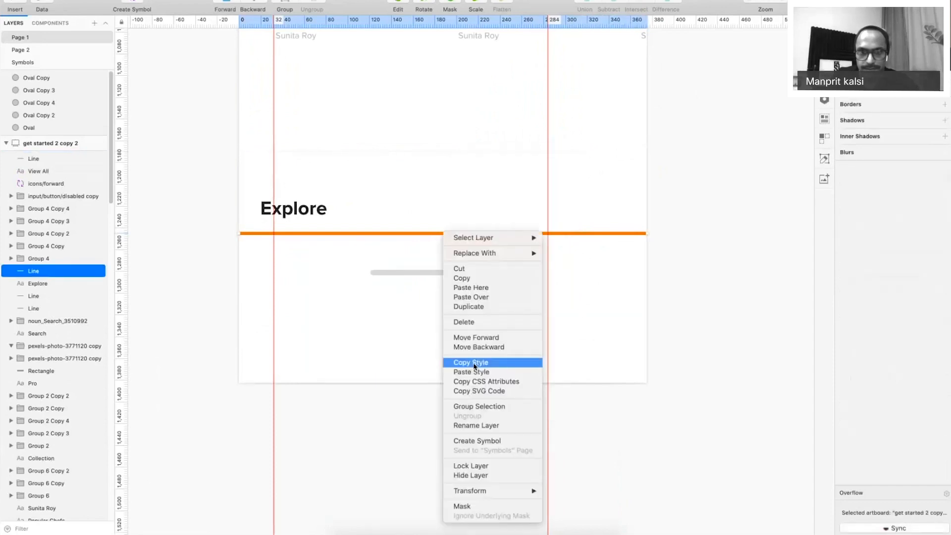
left_click(525, 373)
key("Delete")
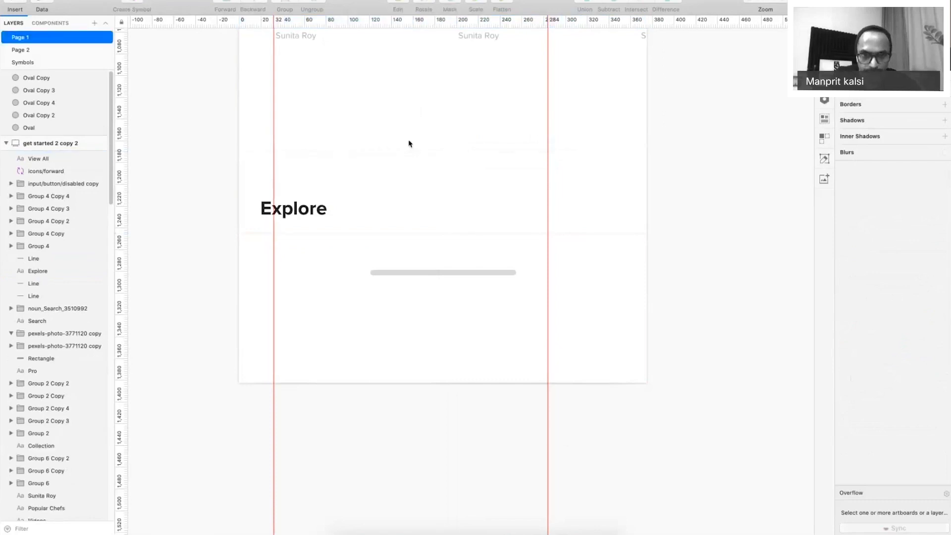
key("super+.")
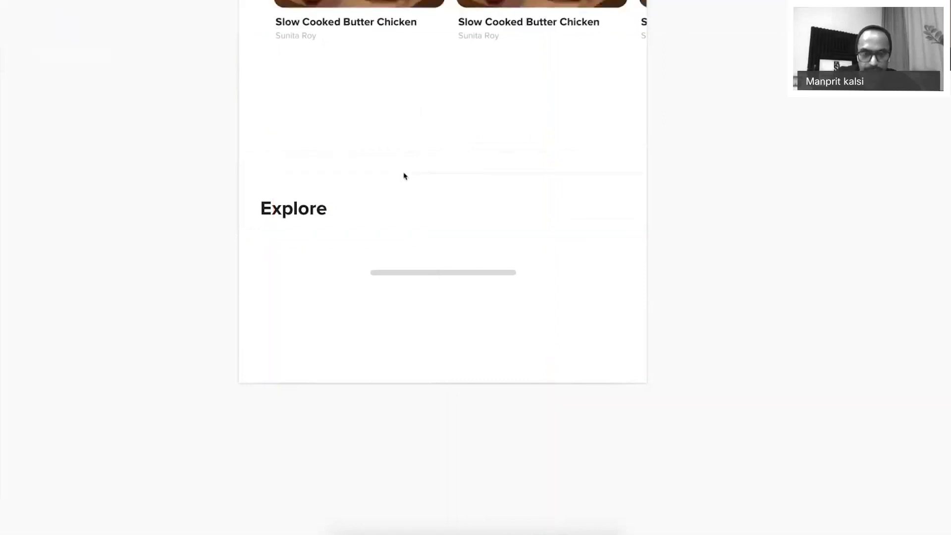
left_click(322, 210)
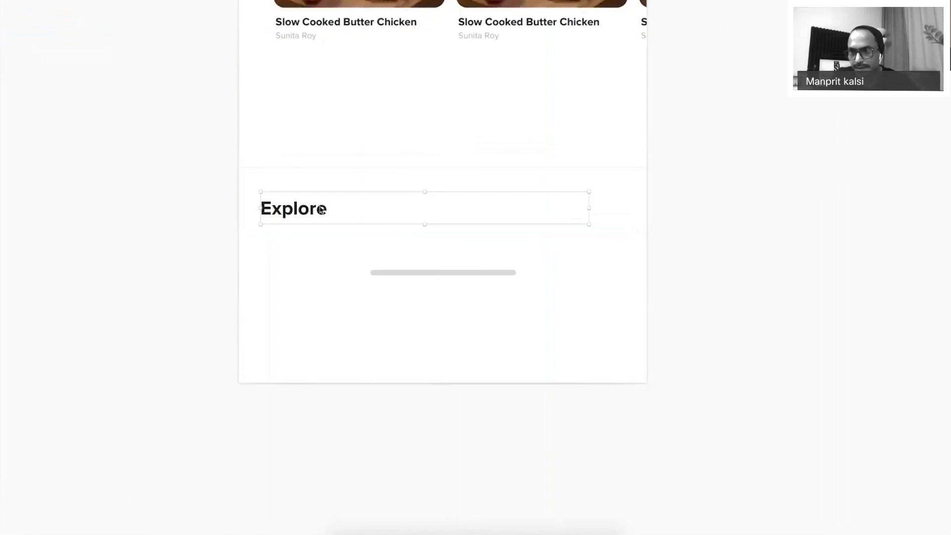
Set the Explore label to 12 pt and retype its text as 'Explore'.
key("super+.")
left_click(932, 276)
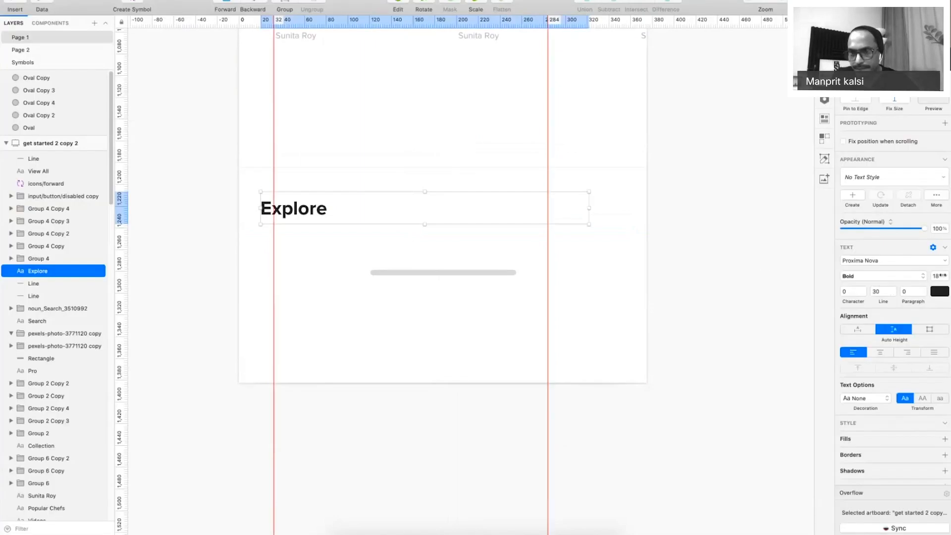
type("12")
key("Return")
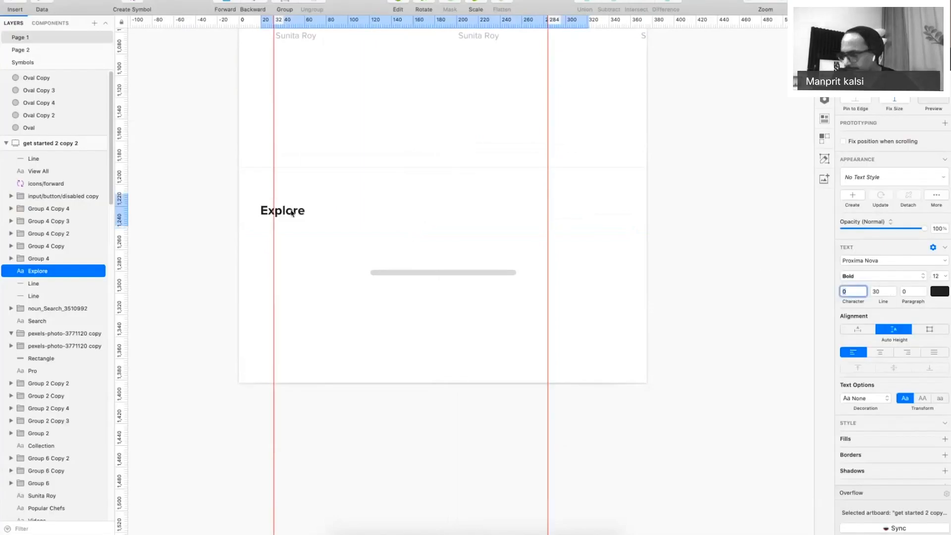
double_click(295, 209)
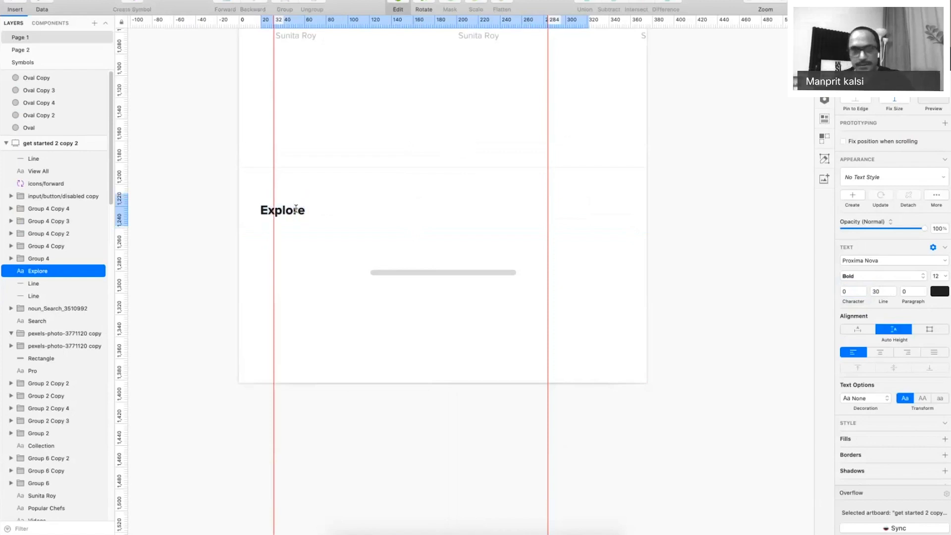
double_click(296, 209)
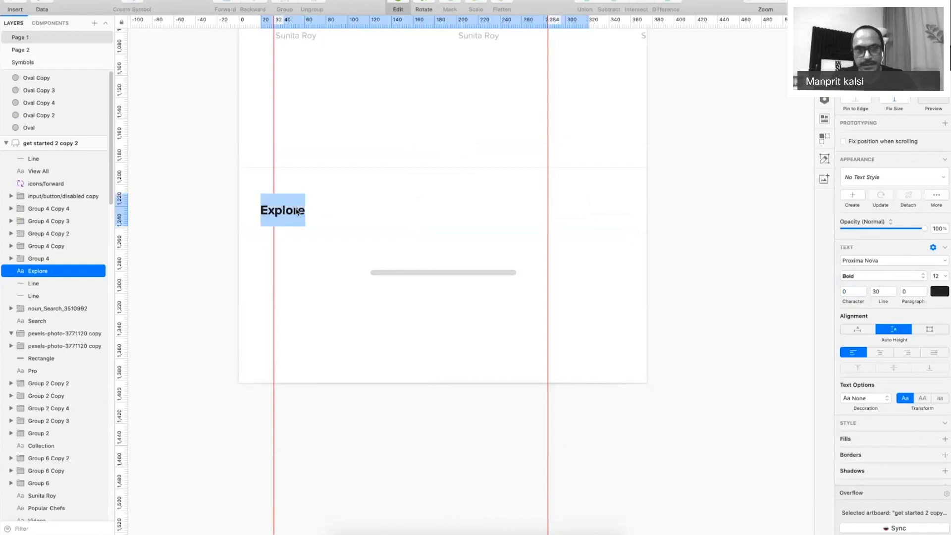
type("Explore")
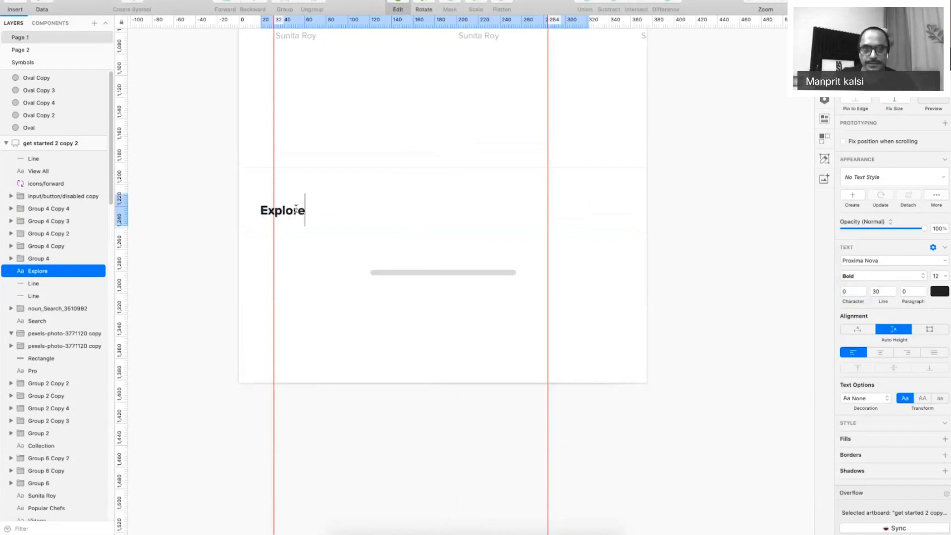
key("Escape")
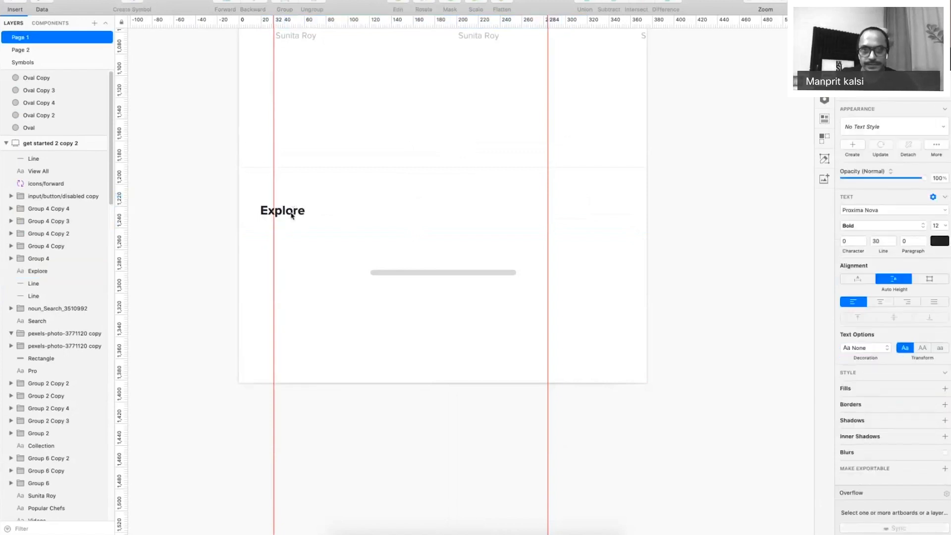
Narrow the Explore text box to fit the word, undoing a stray duplicate.
left_click_drag(292, 216, 396, 216)
key("super+z")
left_click(391, 221)
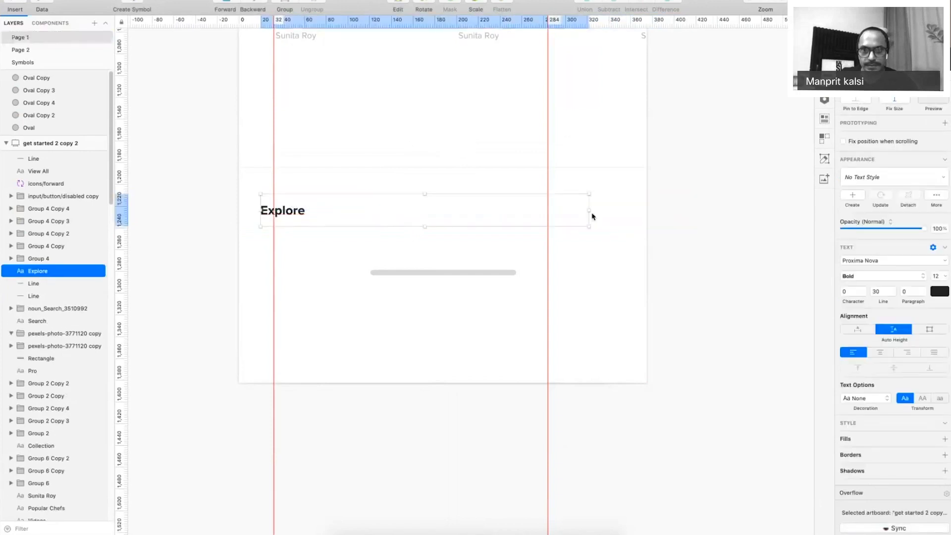
left_click_drag(590, 211, 375, 214)
Retype the copied label as 'Recipes'.
double_click(358, 210)
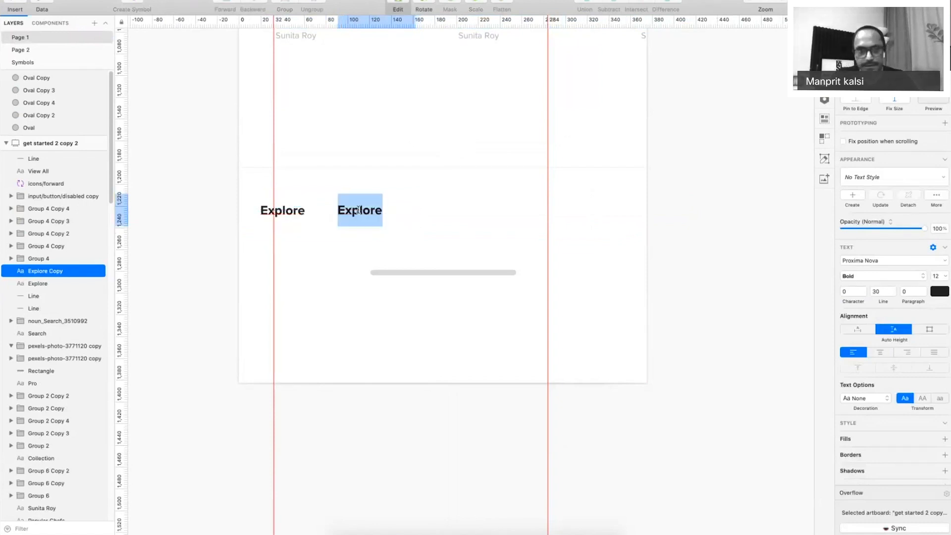
type("Rece")
key("BackSpace")
type("ipes")
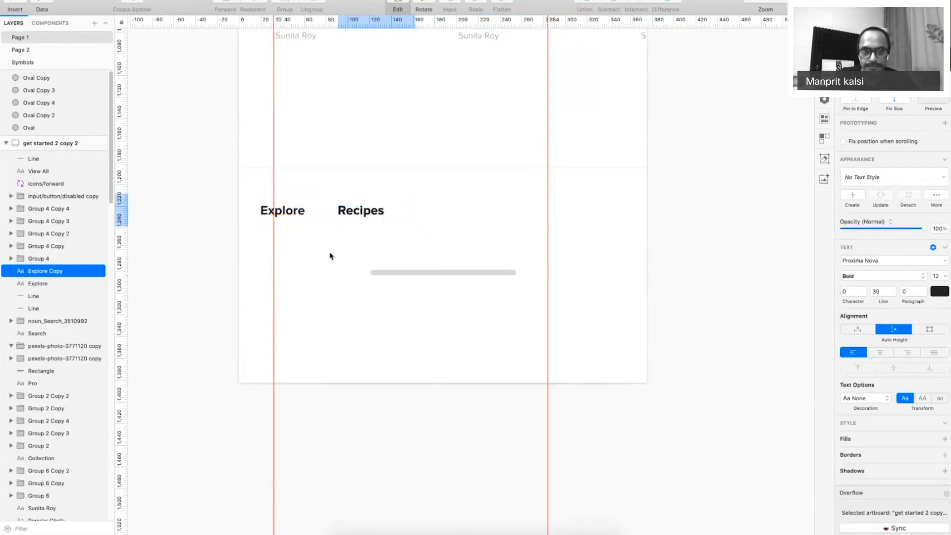
key("Escape")
Duplicate Recipes to the right and retype the copy as 'Meal Planner' on one line.
left_click_drag(348, 214, 427, 216)
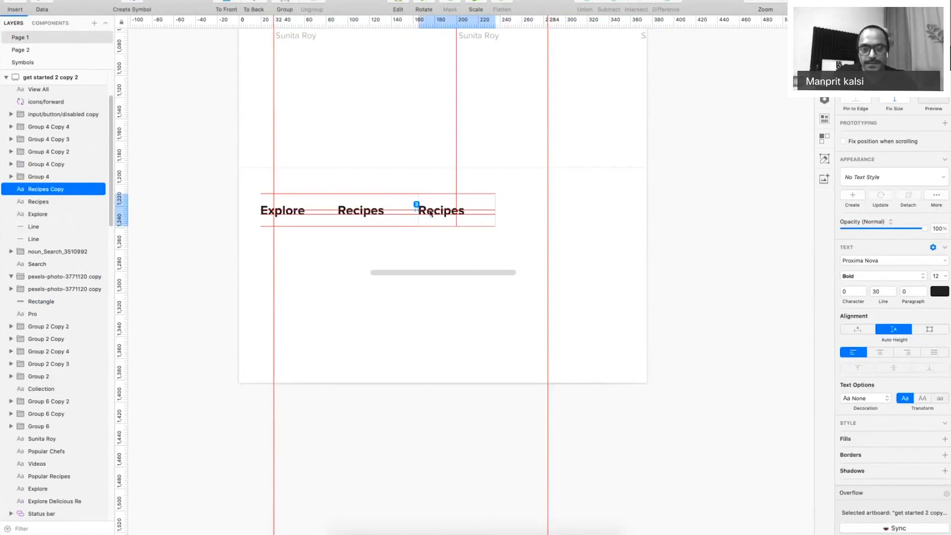
key("Return")
type("Mea P")
key("BackSpace")
key("BackSpace")
type("l Planner")
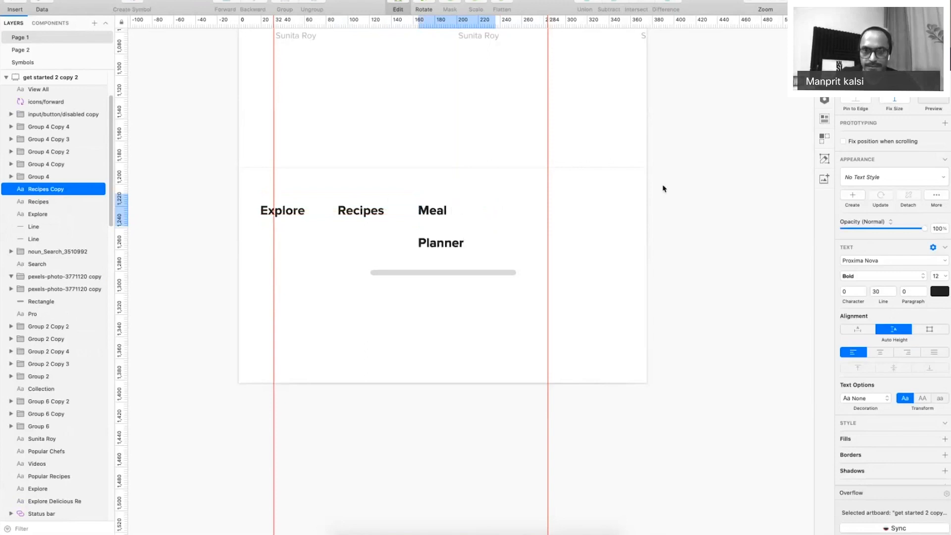
key("Escape")
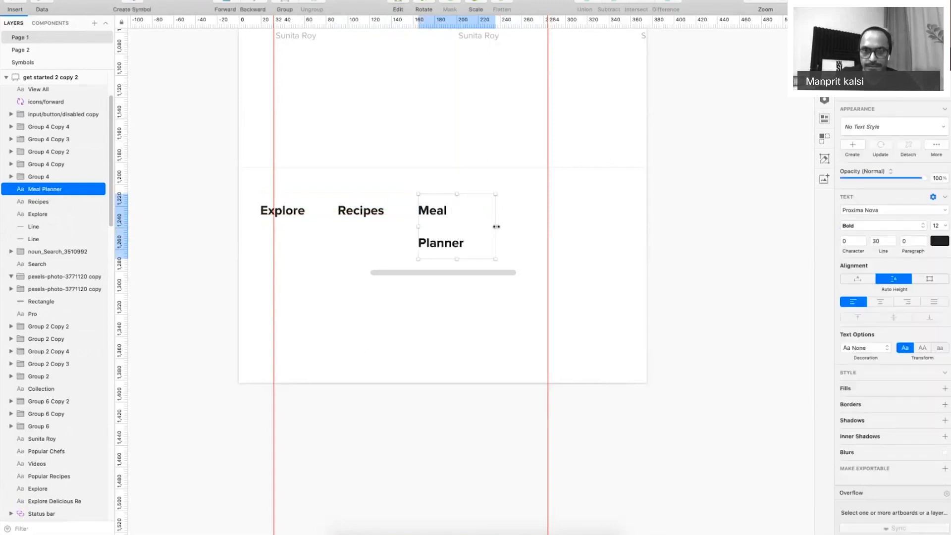
double_click(496, 226)
Add 'Shopping List' and 'Others' labels as duplicates further to the right.
left_click_drag(475, 226, 575, 211)
double_click(575, 212)
type("Shop")
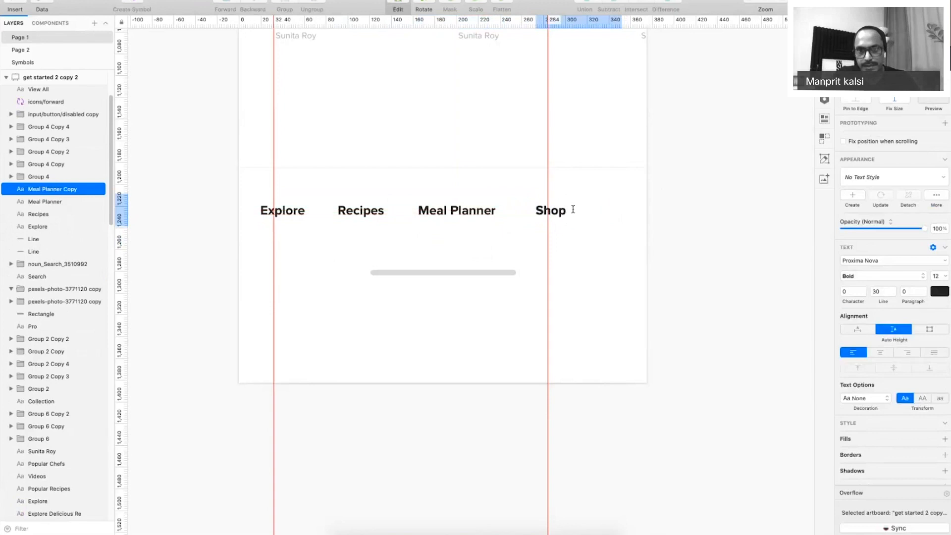
type("ping List")
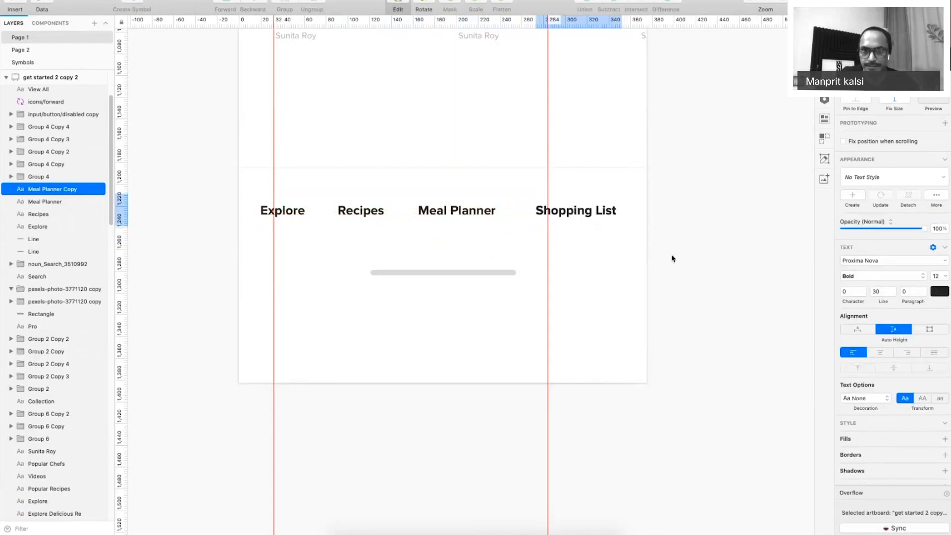
key("Escape")
key("super+d")
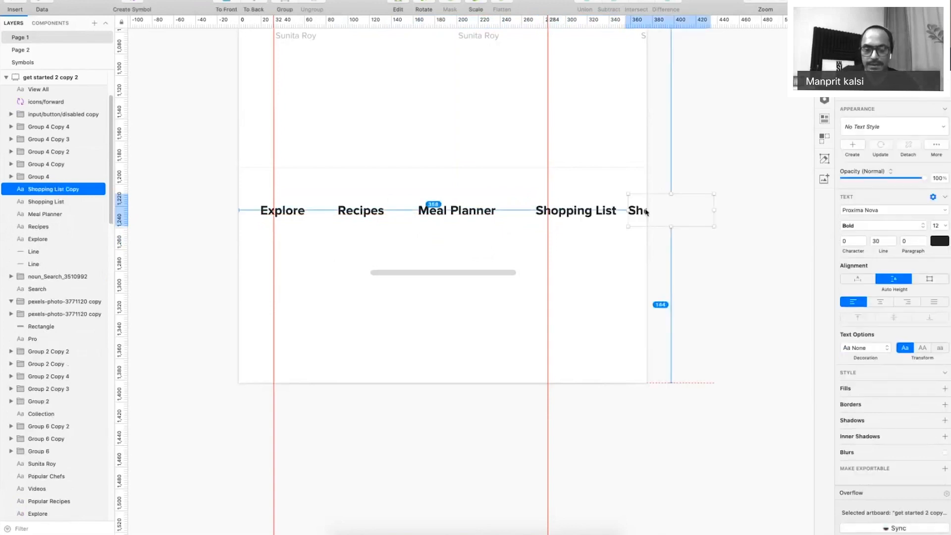
double_click(646, 209)
type("Others")
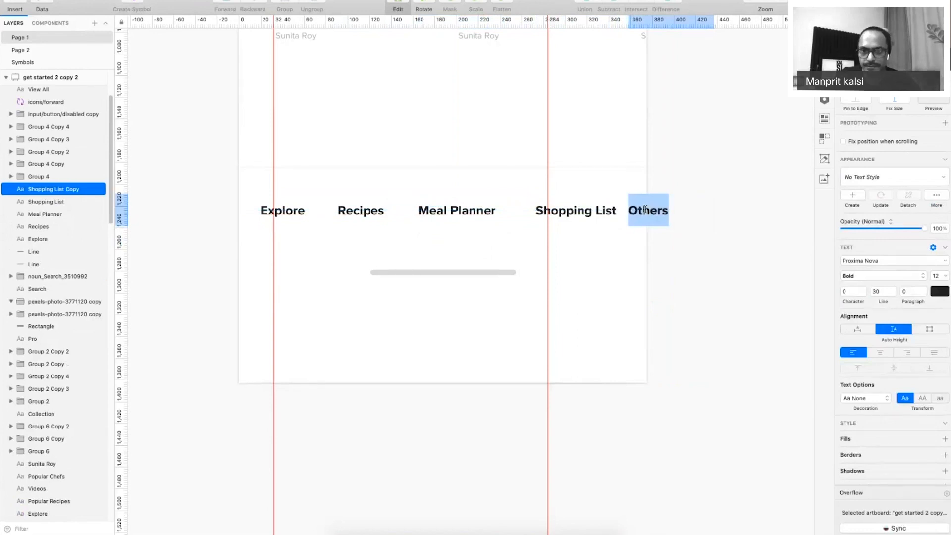
left_click(672, 271)
Set Recipes, Meal Planner, Shopping List and Others to font size 10.
left_click(596, 215, "shift")
left_click(468, 216, "shift")
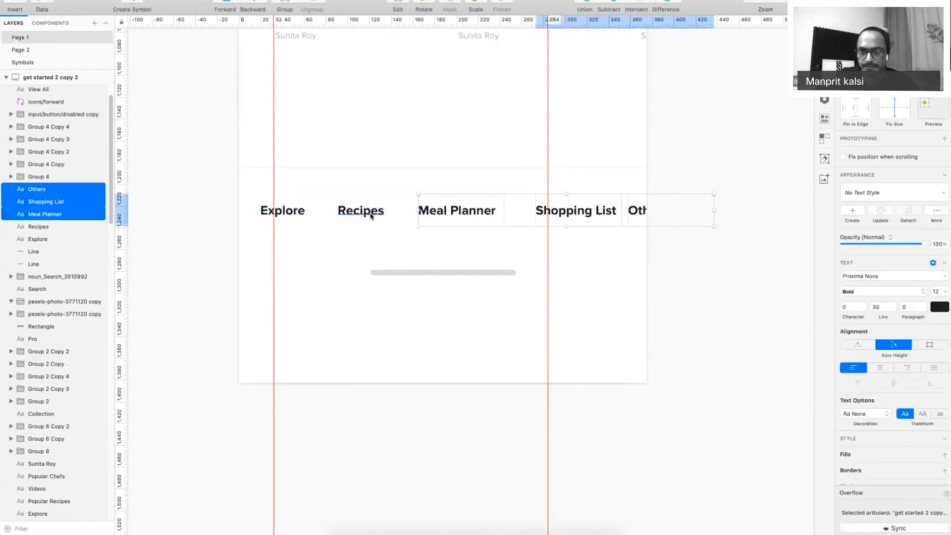
left_click(371, 216, "shift")
type("10")
key("Return")
key("super+minus")
left_click(567, 145)
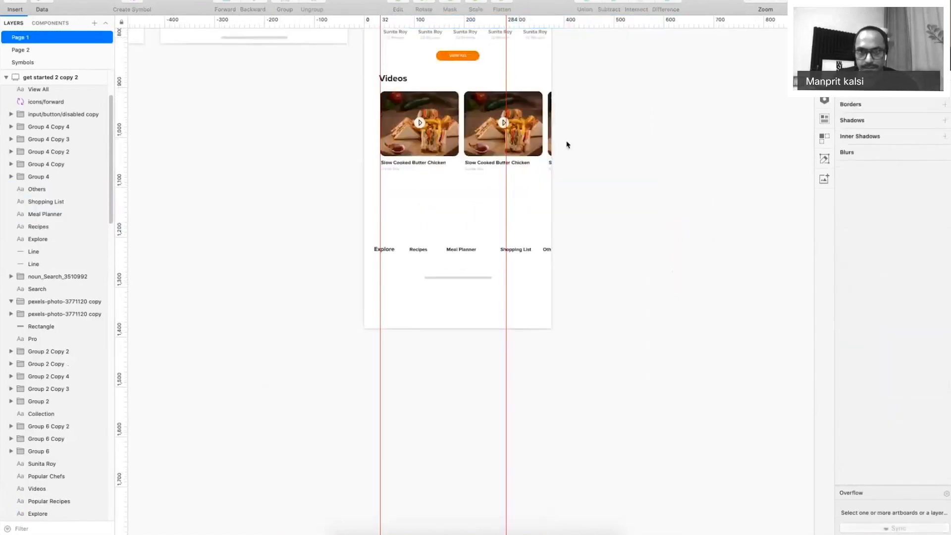
Inspect the Collection tab label's text colour.
scroll(566, 145, "up", 10)
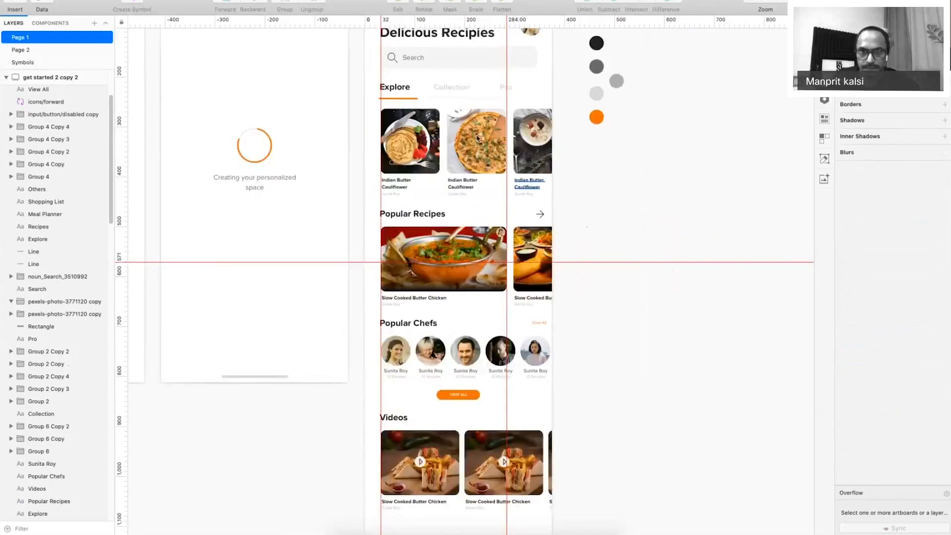
left_click(448, 82)
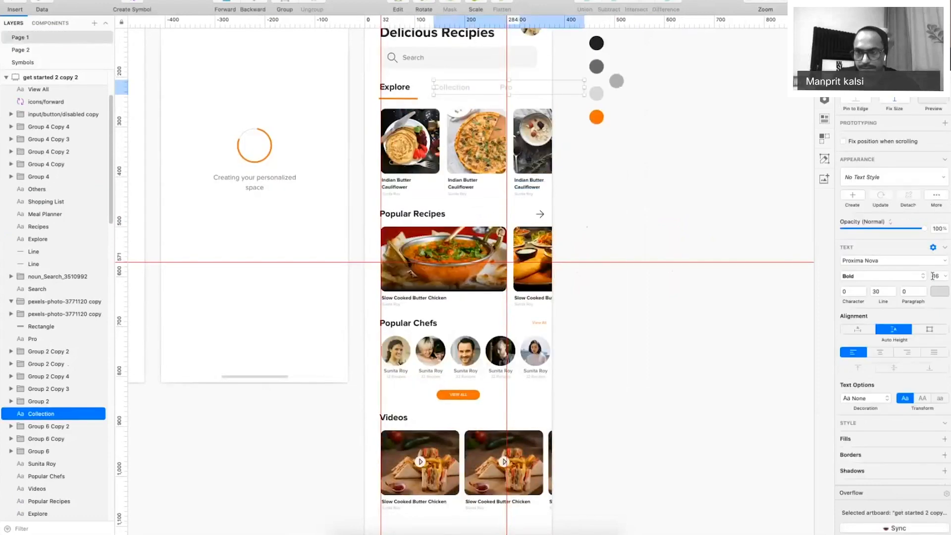
left_click(937, 292)
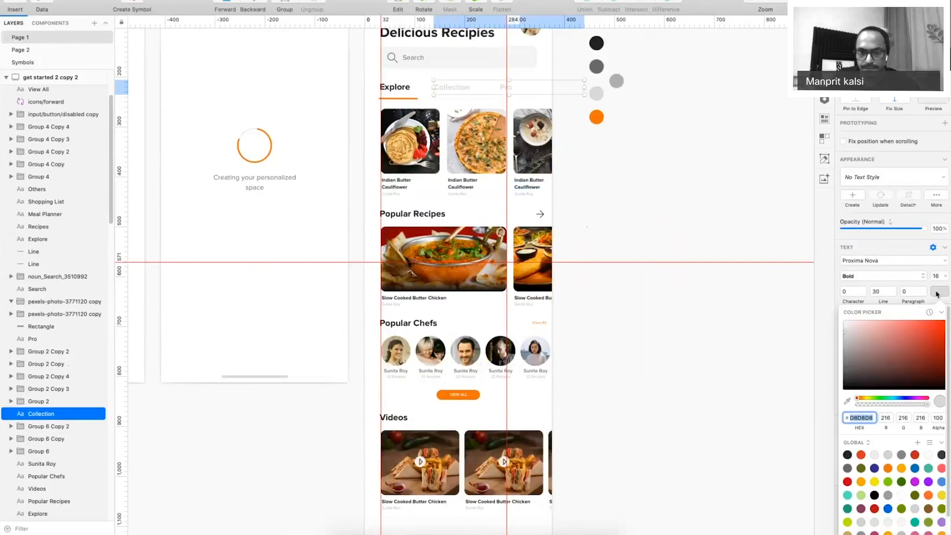
left_click(601, 450)
scroll(627, 187, "down", 7)
left_click_drag(627, 188, 627, 171)
scroll(632, 381, "up", 5)
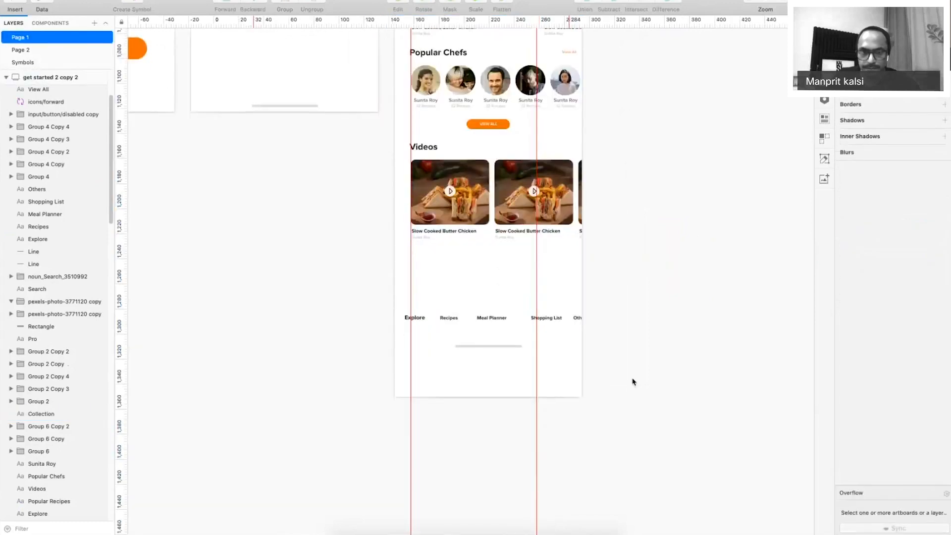
Check the text colour of the Recipes, Meal Planner, Shopping List and Others labels together.
left_click(332, 225)
left_click(451, 226, "shift")
left_click(603, 225, "shift")
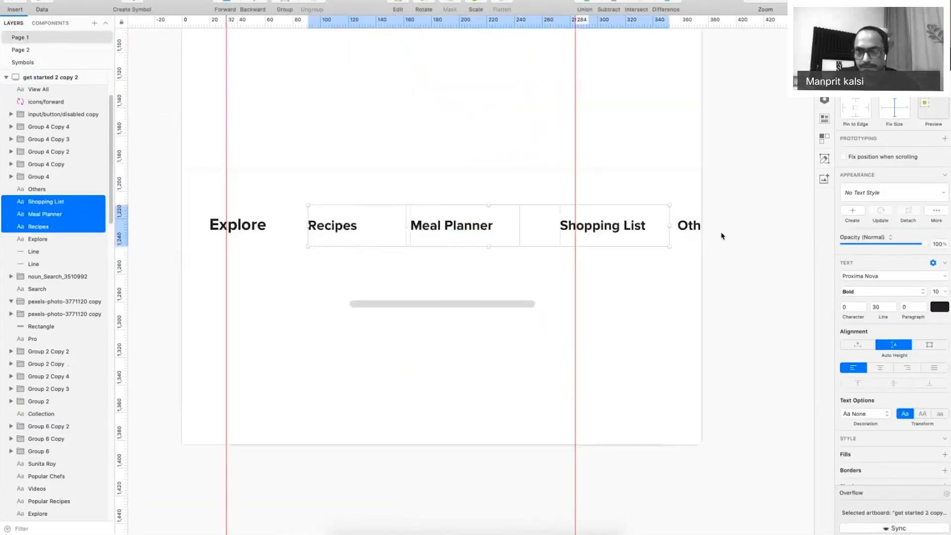
left_click(688, 225, "shift")
left_click(940, 307)
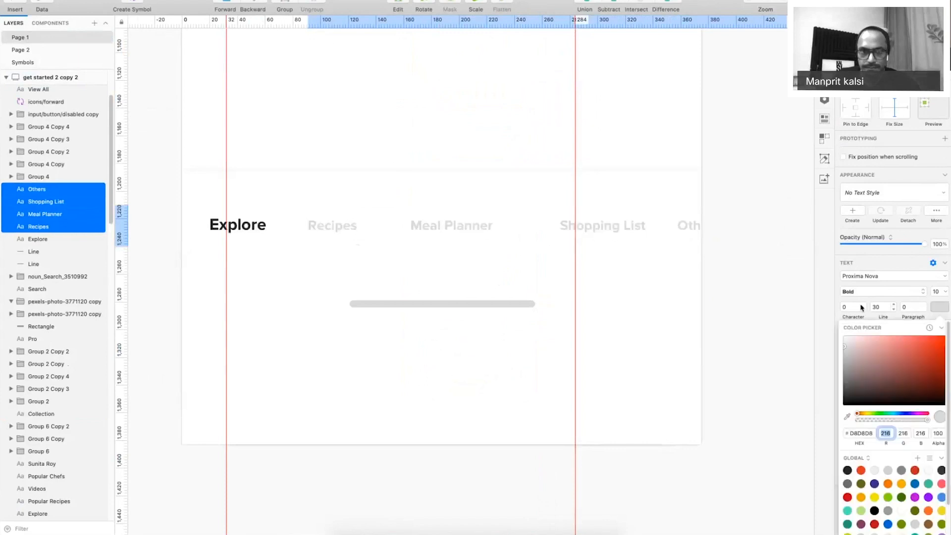
left_click(862, 307)
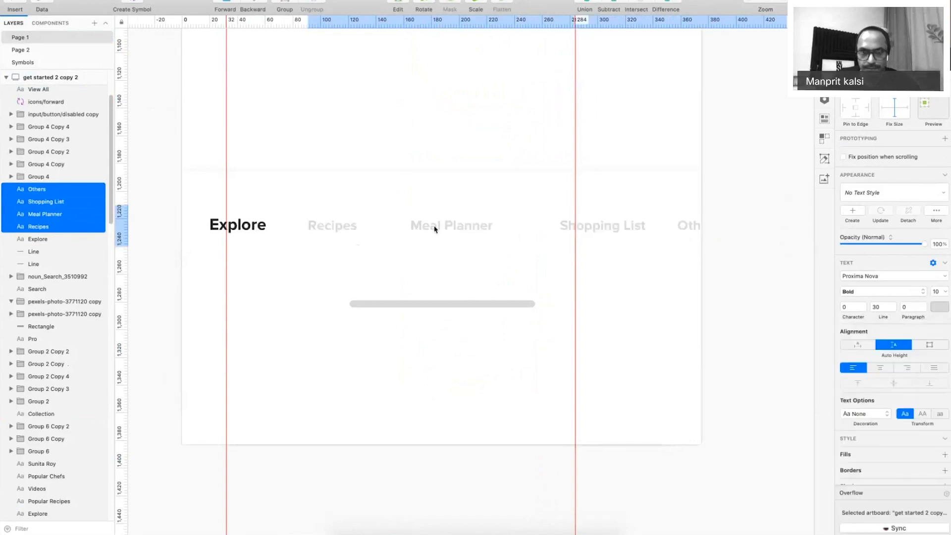
left_click(524, 179)
Move the Shopping List and Others labels left toward Meal Planner.
left_click(568, 230)
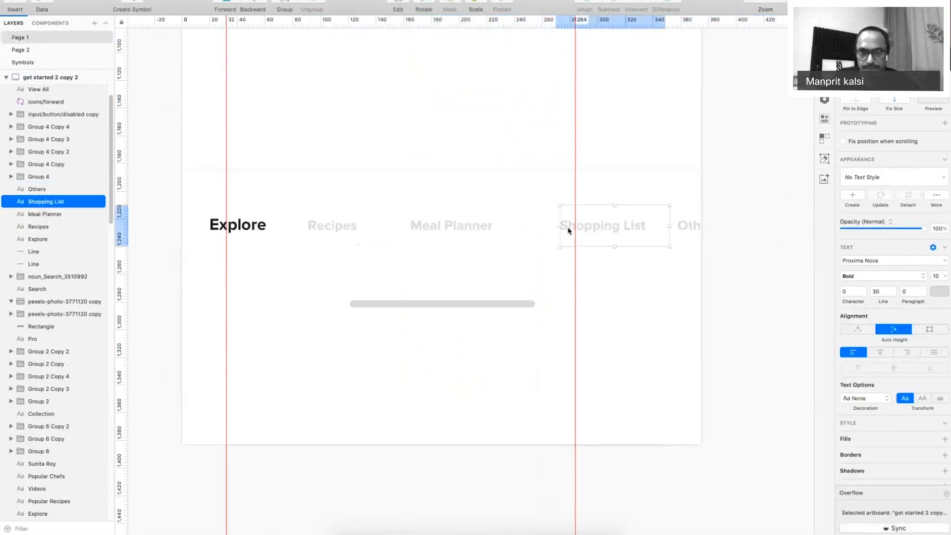
left_click_drag(569, 230, 562, 231)
left_click(686, 226)
left_click_drag(660, 231, 605, 227)
Distribute all five labels, Explore through Others, horizontally, accepting uneven distribution, then preview full-screen.
left_click(584, 227, "shift")
left_click(466, 227, "shift")
left_click(350, 227, "shift")
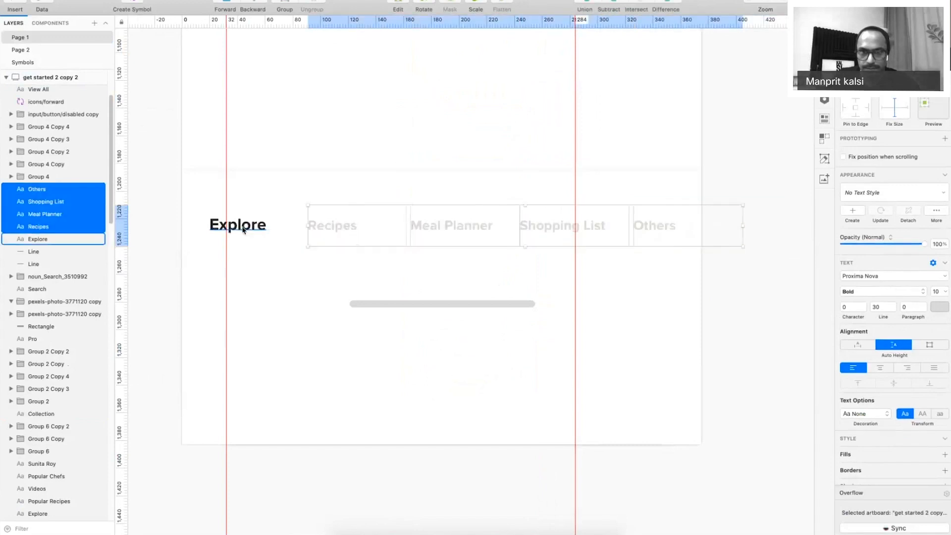
left_click(245, 224, "shift")
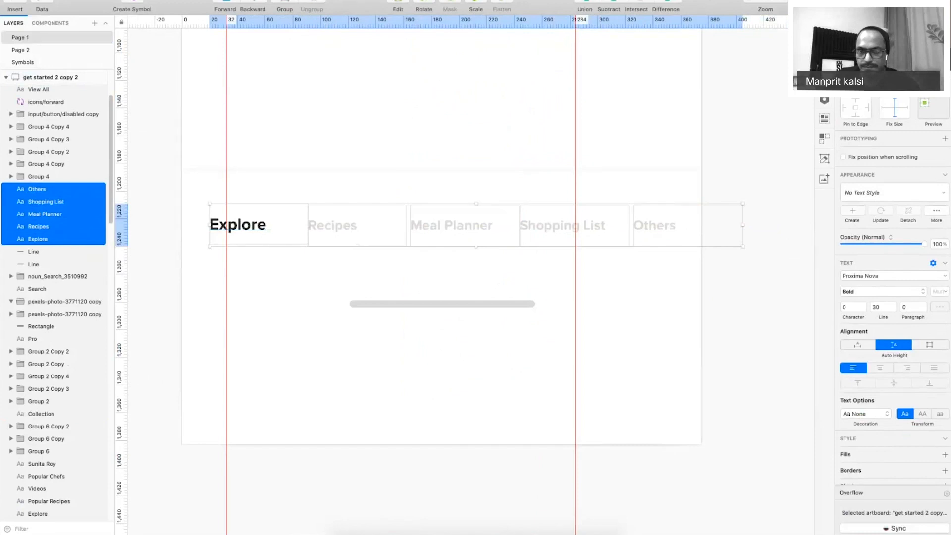
left_click(846, 23)
left_click(585, 64)
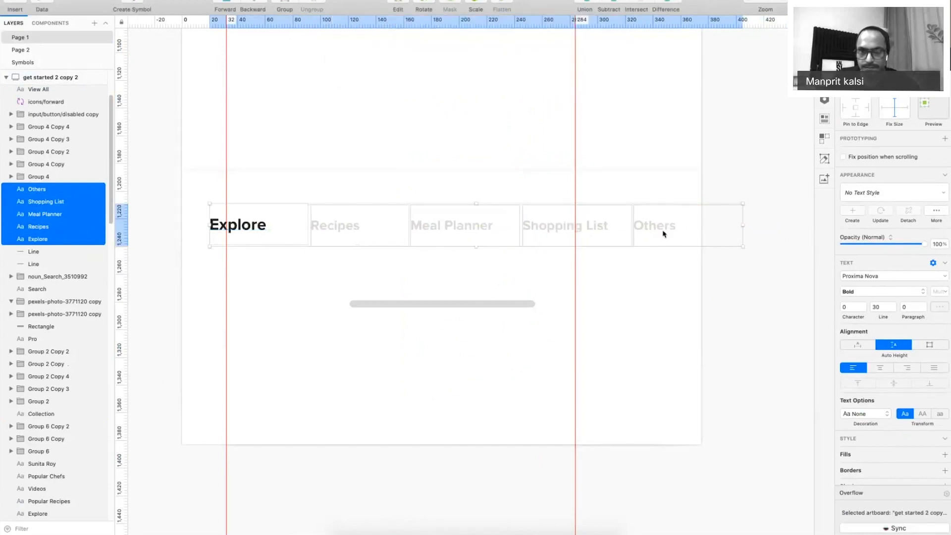
left_click(685, 178)
key("super+period")
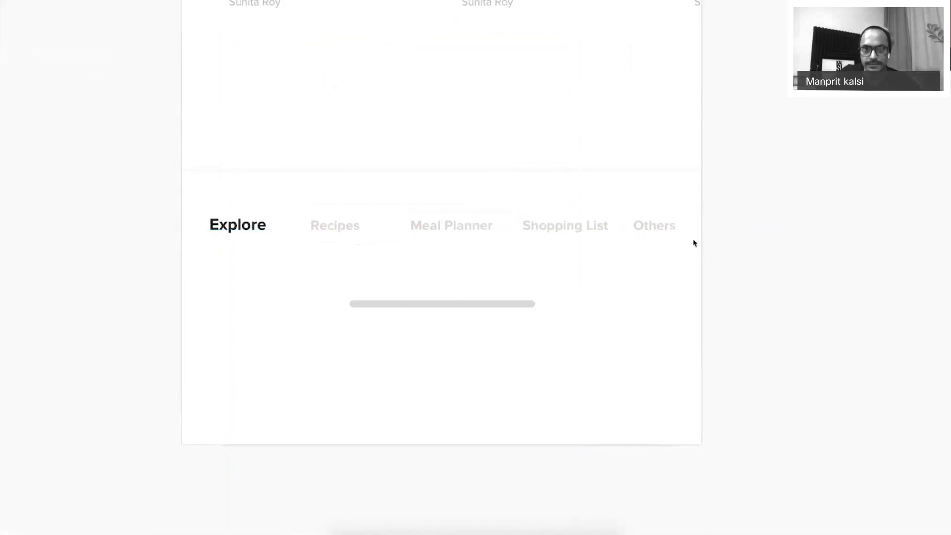
Move the grey home bar group and the tab bar group up inside the phone screen.
left_click_drag(481, 302, 482, 286)
key("super+0")
left_click_drag(643, 212, 376, 288)
left_click(372, 226)
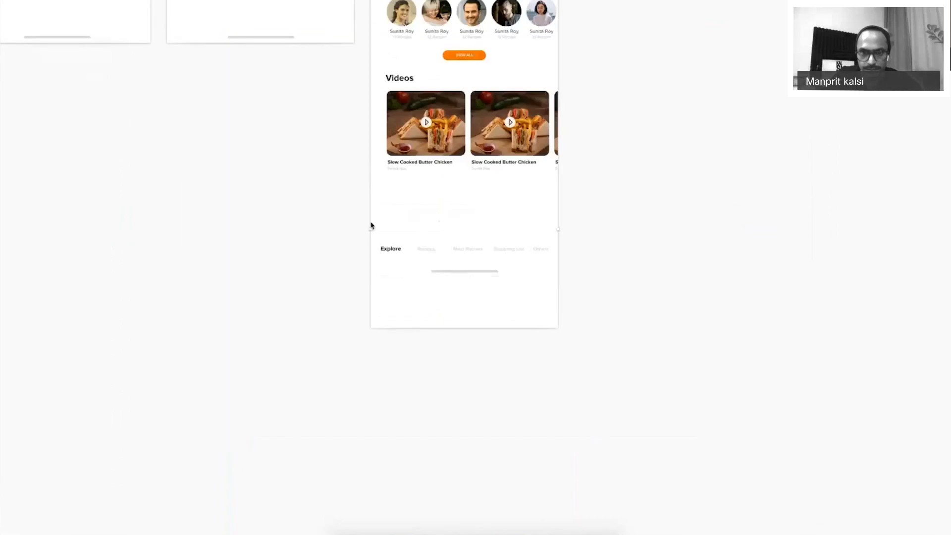
left_click(491, 257)
left_click_drag(510, 252, 528, 225)
Shorten the dashboard artboard from its bottom edge and zoom in on the bottom navigation.
scroll(603, 163, "up", 10)
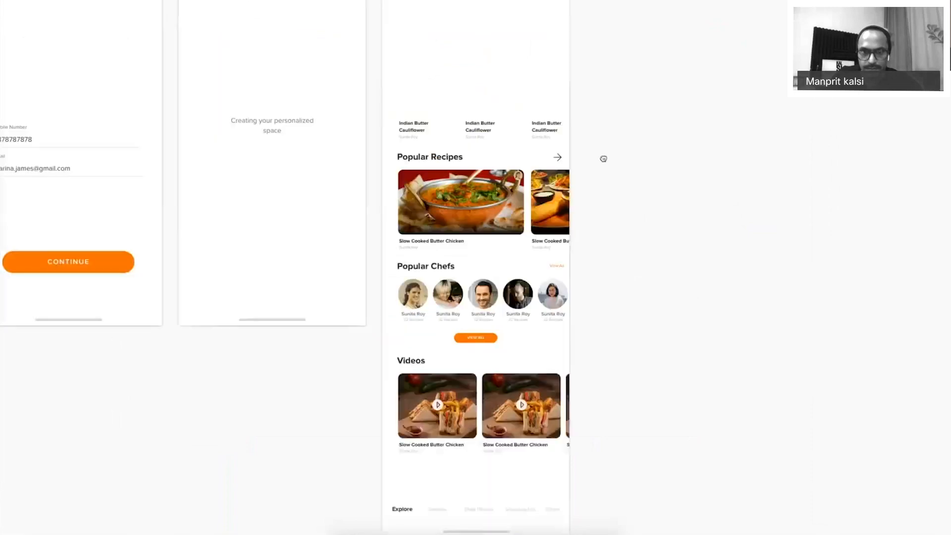
scroll(671, 243, "down", 6)
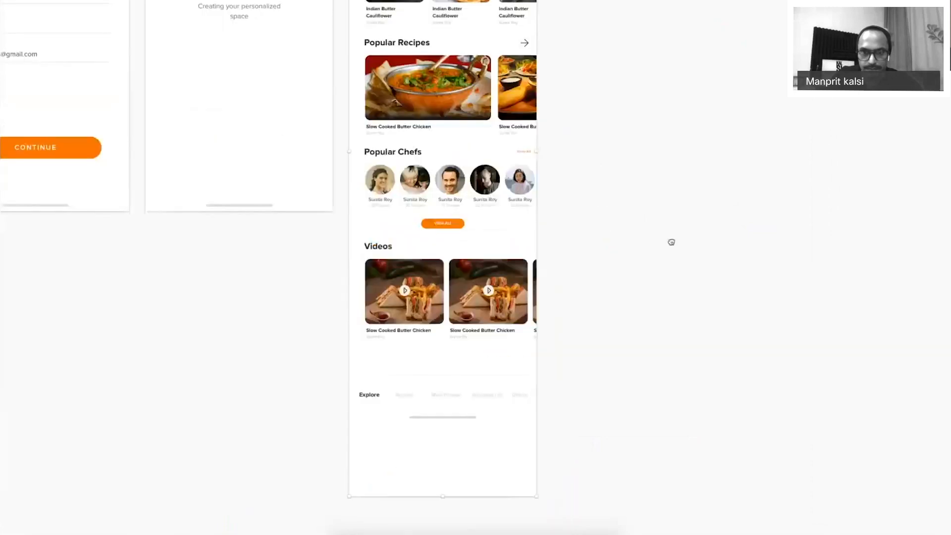
scroll(456, 353, "down", 3)
left_click_drag(456, 352, 456, 280)
key("z")
left_click_drag(292, 193, 617, 324)
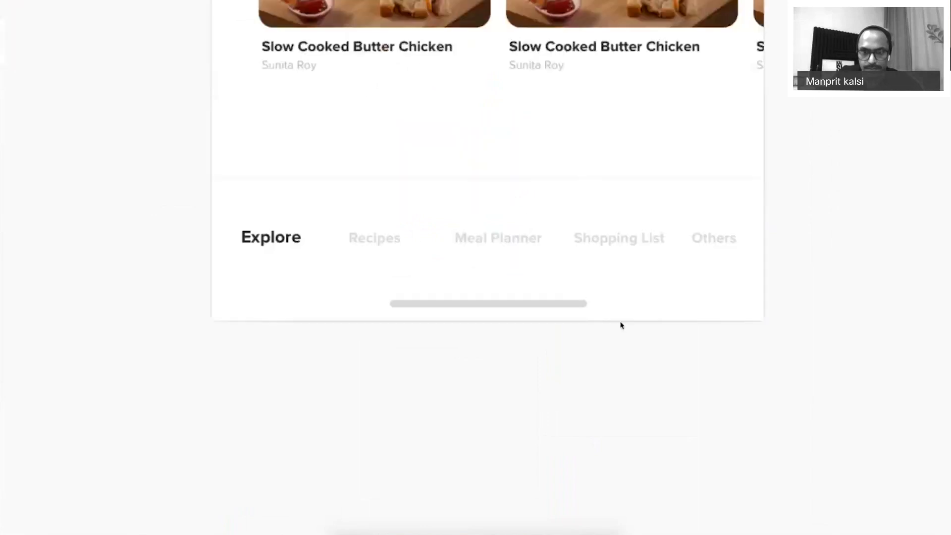
Lower the tab bar about 36 px and the divider line about 30 px.
left_click(322, 293)
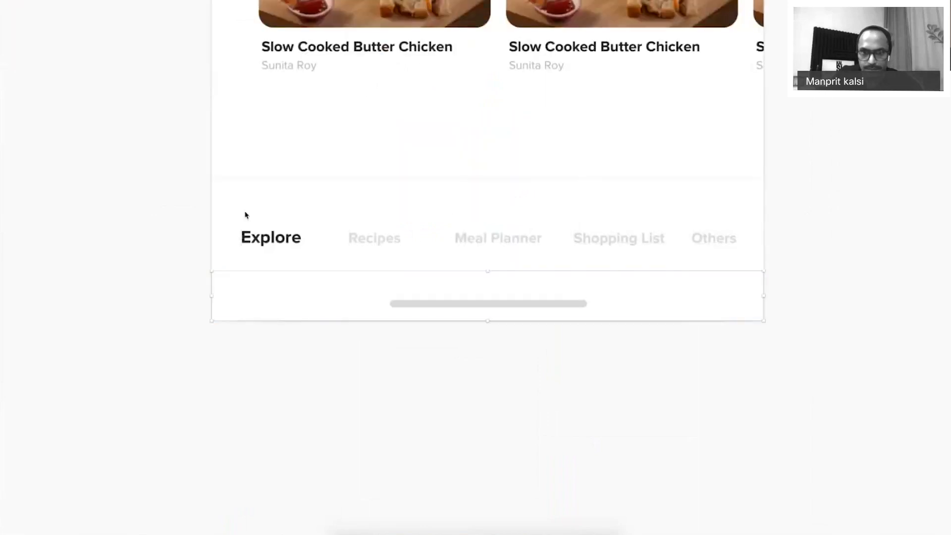
left_click(722, 242)
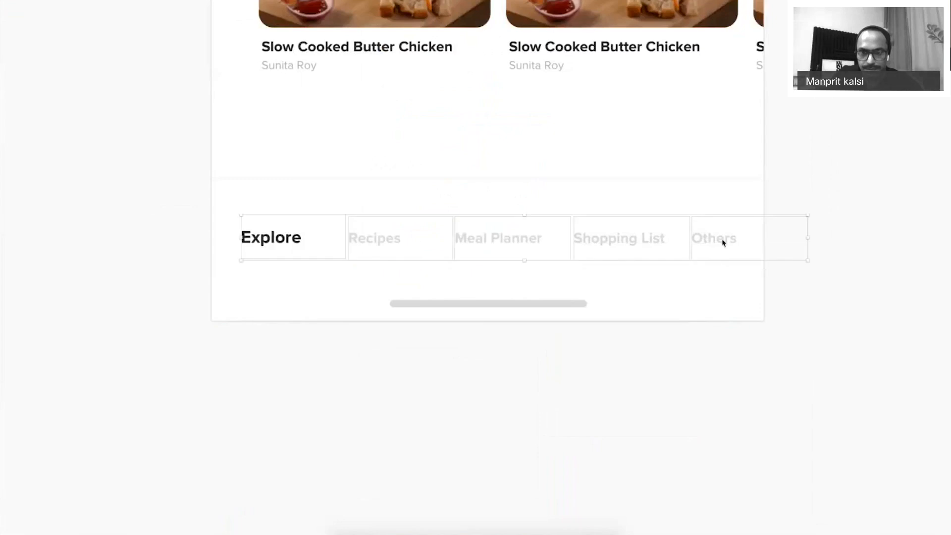
left_click_drag(723, 242, 722, 261)
left_click(496, 181)
left_click_drag(496, 185, 491, 196)
scroll(490, 196, "up", 5)
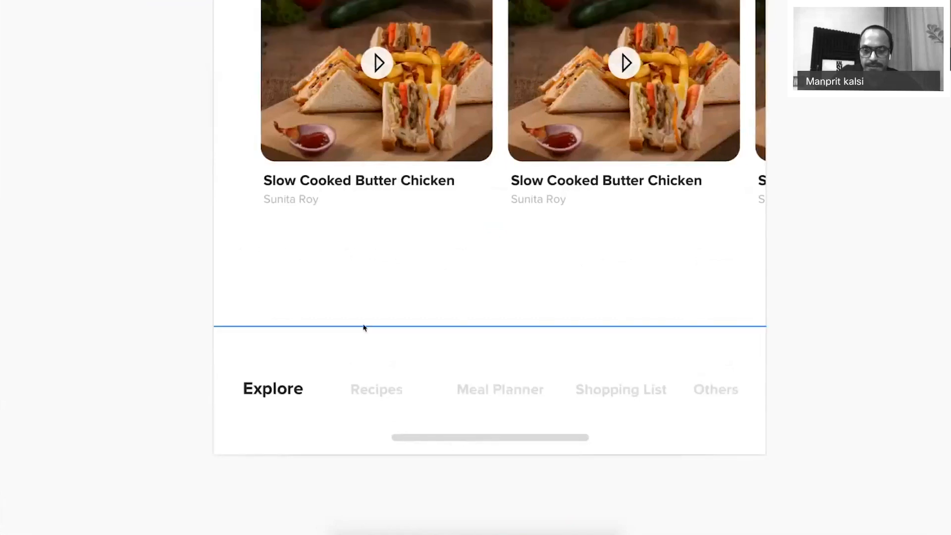
key("super+period")
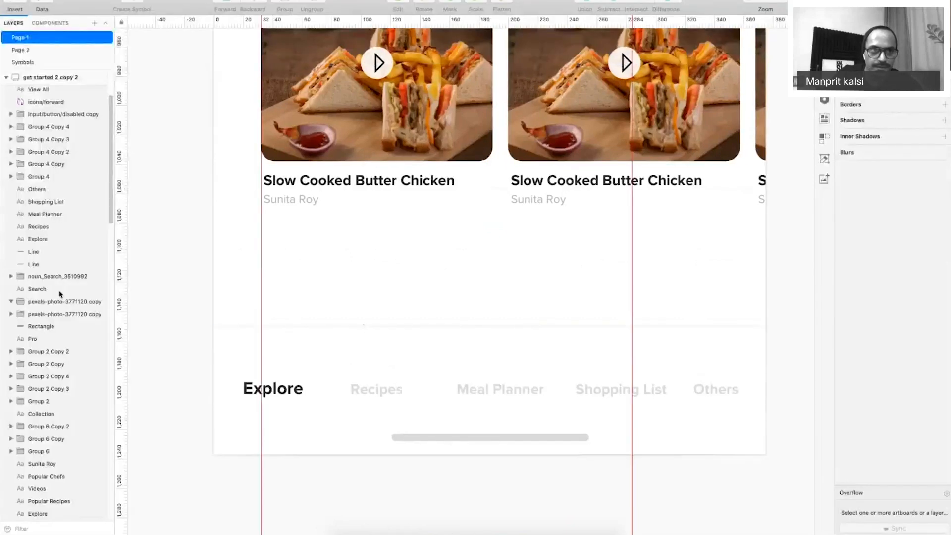
Draw a 19×19 oval above Explore and copy it above the other tab labels.
left_click(15, 3)
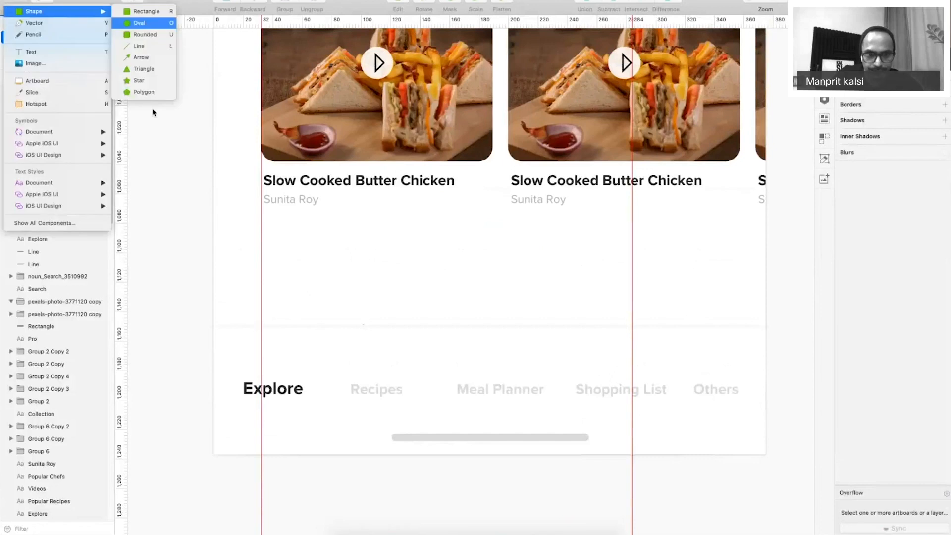
left_click_drag(261, 344, 286, 372)
left_click_drag(277, 362, 380, 363)
key("super+d")
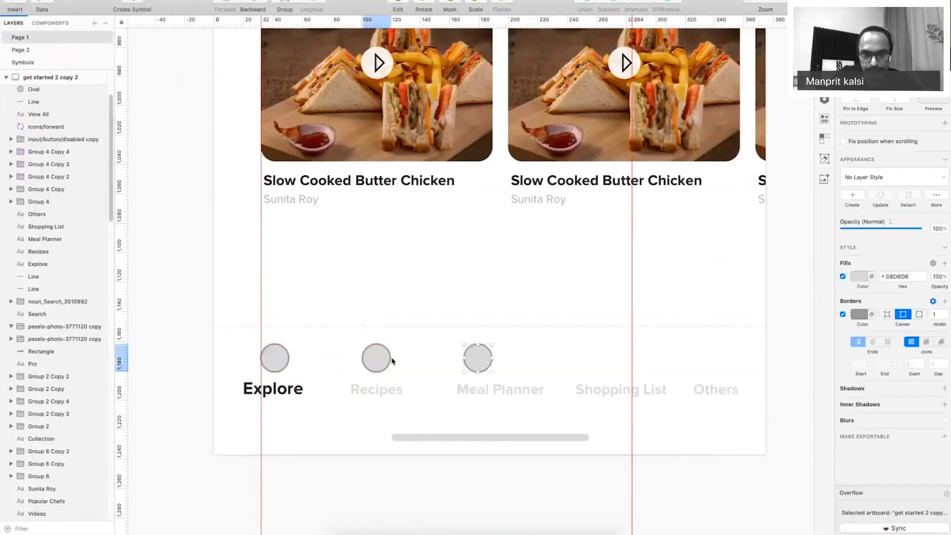
left_click_drag(479, 359, 712, 357)
Remove the borders from all five circles and distribute them evenly horizontally.
left_click(617, 358, "shift")
left_click(494, 359, "shift")
left_click(377, 361, "shift")
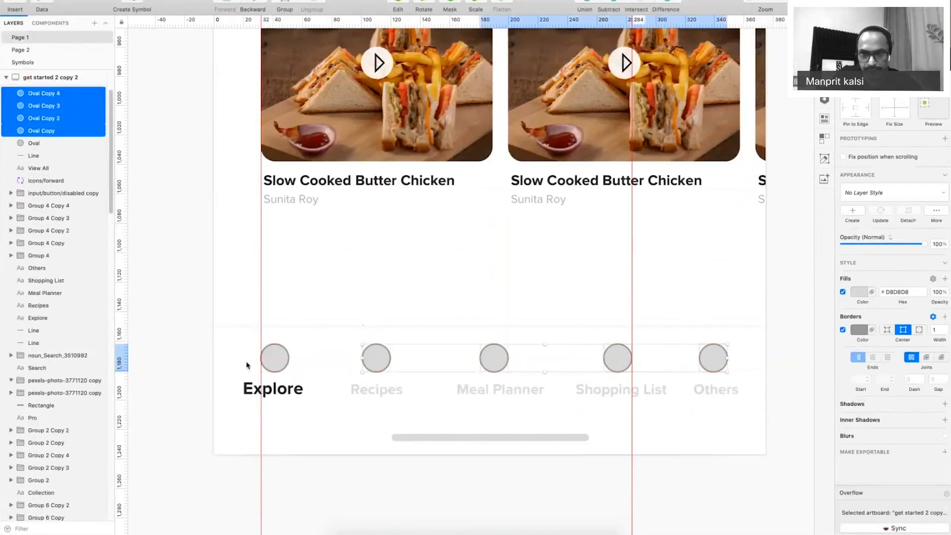
left_click(274, 360, "shift")
left_click(843, 329)
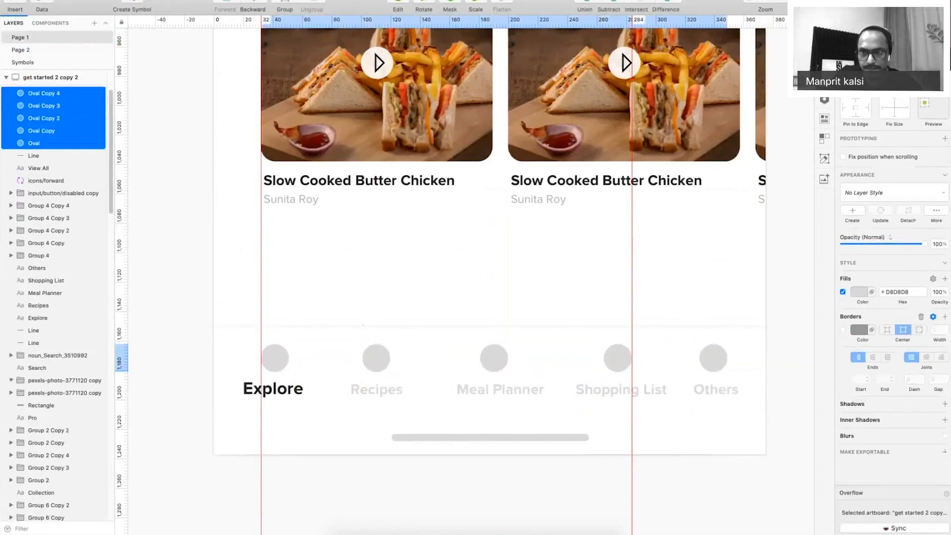
key("ctrl+super+h")
left_click(573, 64)
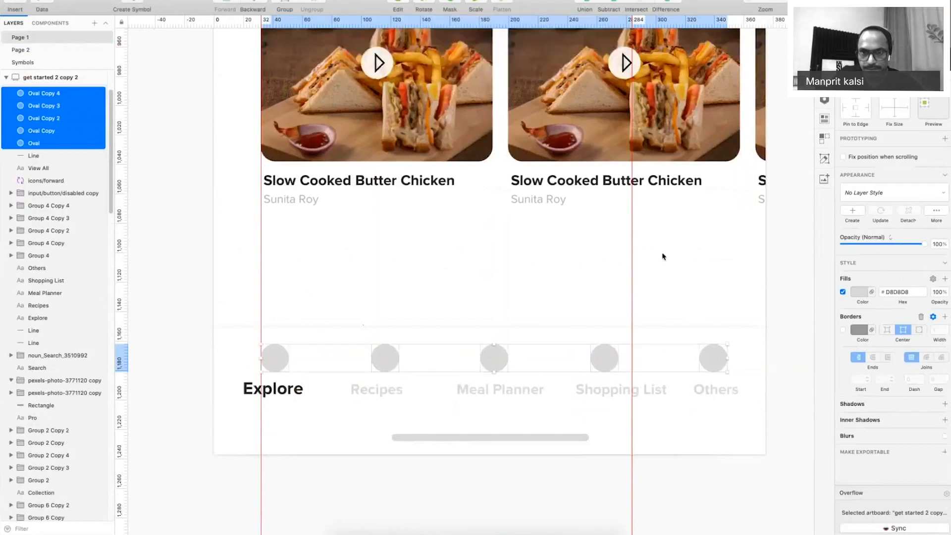
Centre the Meal Planner, Shopping List and Recipes labels under their circles.
left_click(505, 395)
left_click_drag(505, 395, 490, 395)
left_click_drag(588, 394, 569, 395)
left_click(704, 392)
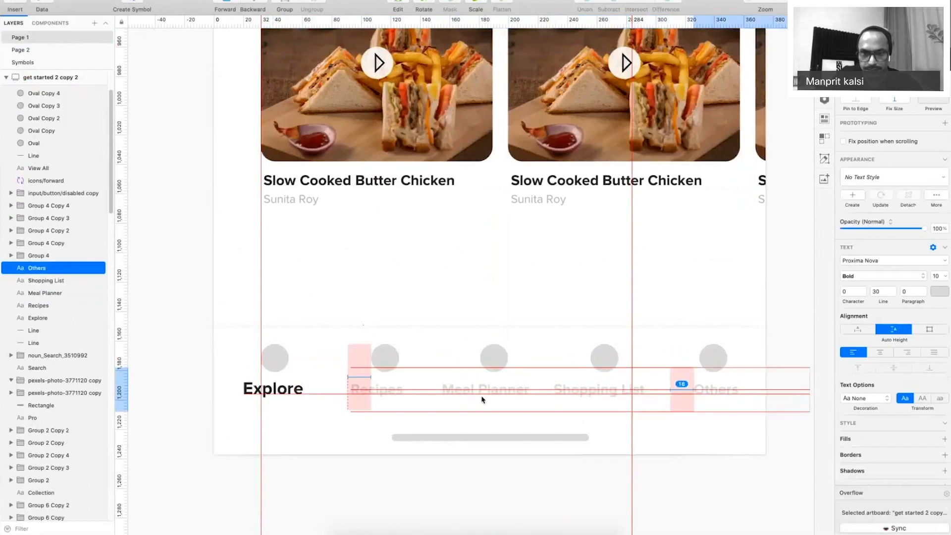
left_click_drag(382, 395, 399, 394)
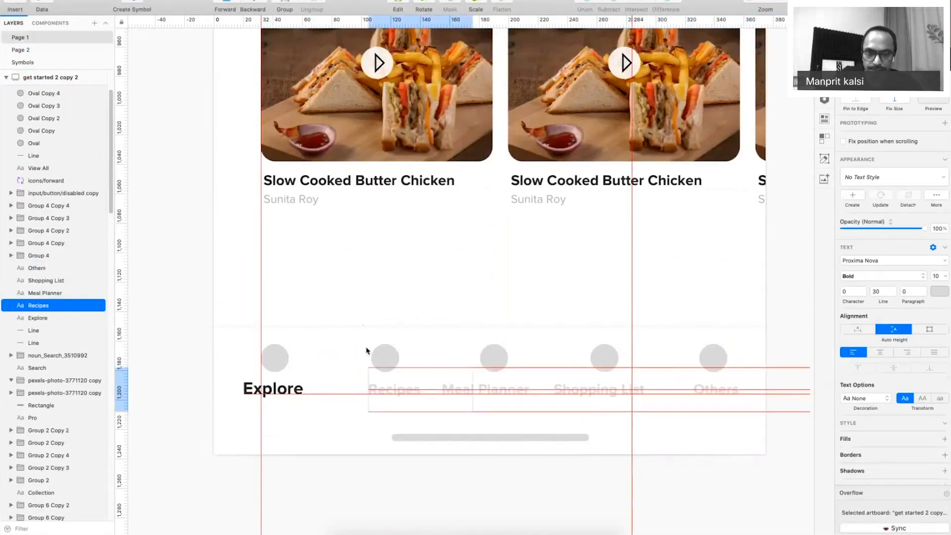
Zoom out and focus the view on the last two screens.
key("super+period")
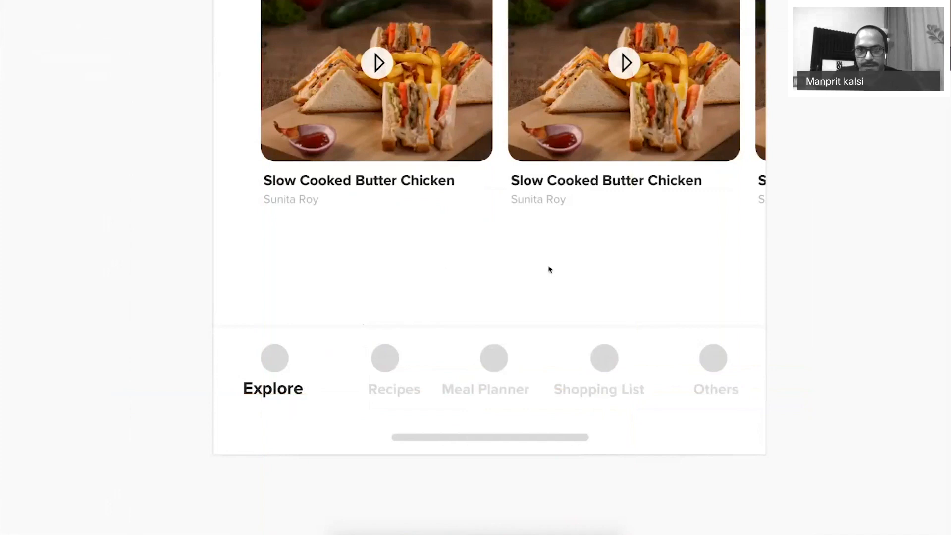
key("super+minus")
key("super+minus")
key("super+minus")
key("super+minus")
left_click_drag(574, 117, 646, 157)
key("z")
left_click_drag(460, 149, 614, 216)
Rename the 'get started 2 copy 2' artboard to 'Dashboard'.
left_click(441, 149)
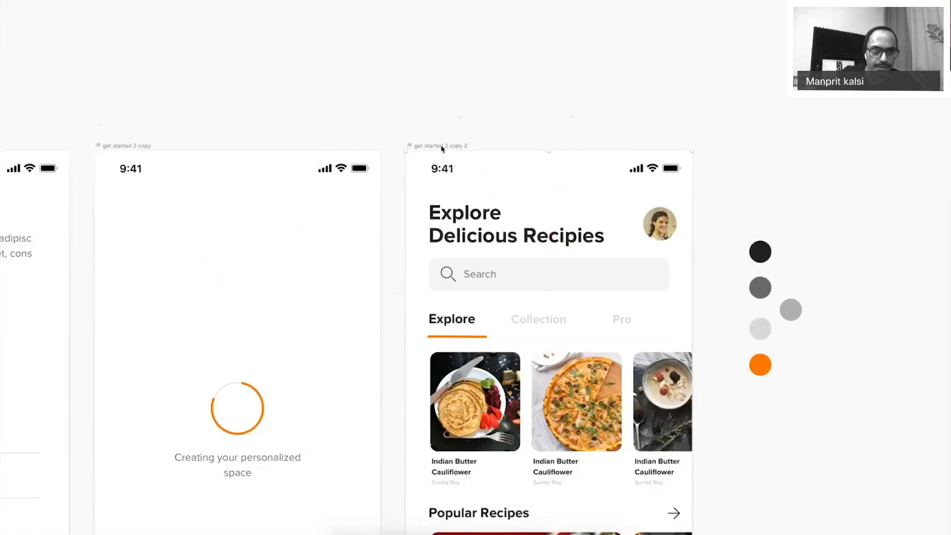
key("super+period")
key("super+r")
type("Das")
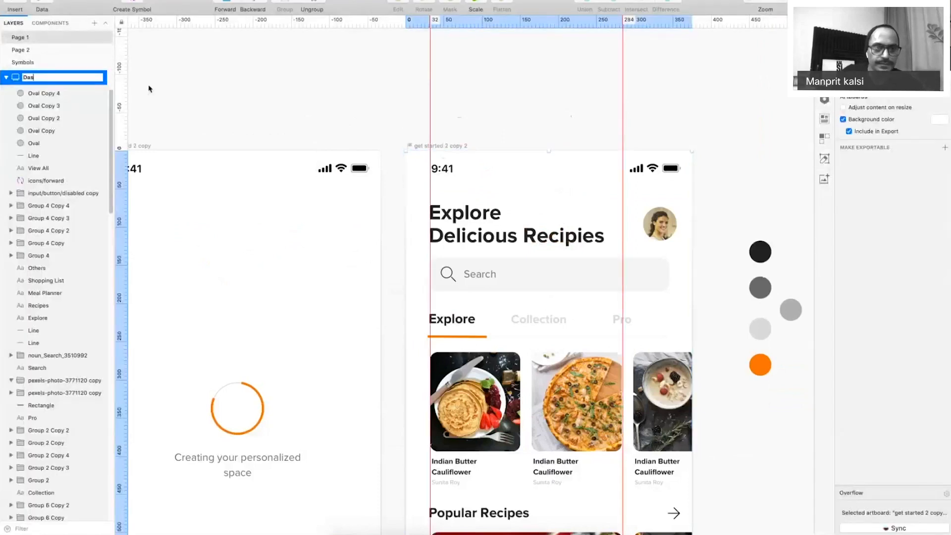
type("hboard")
key("Return")
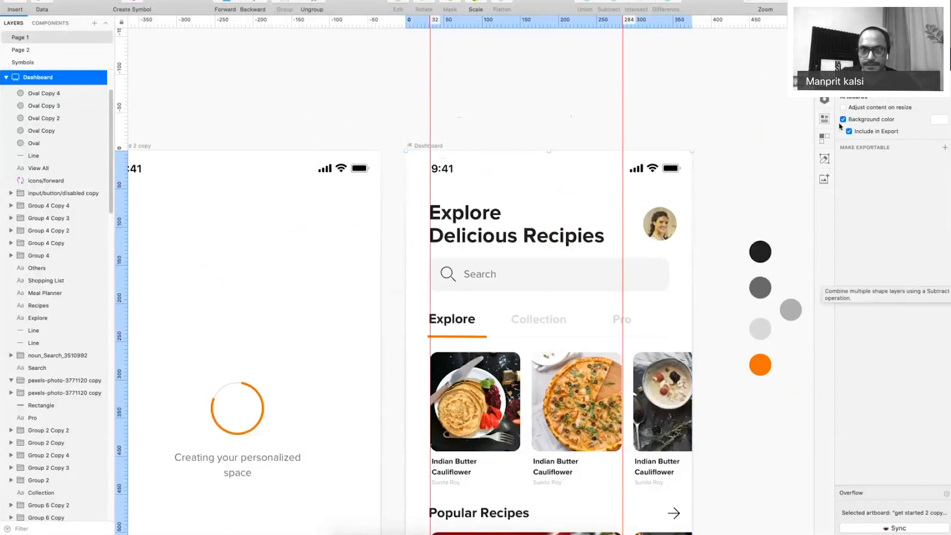
key("super+period")
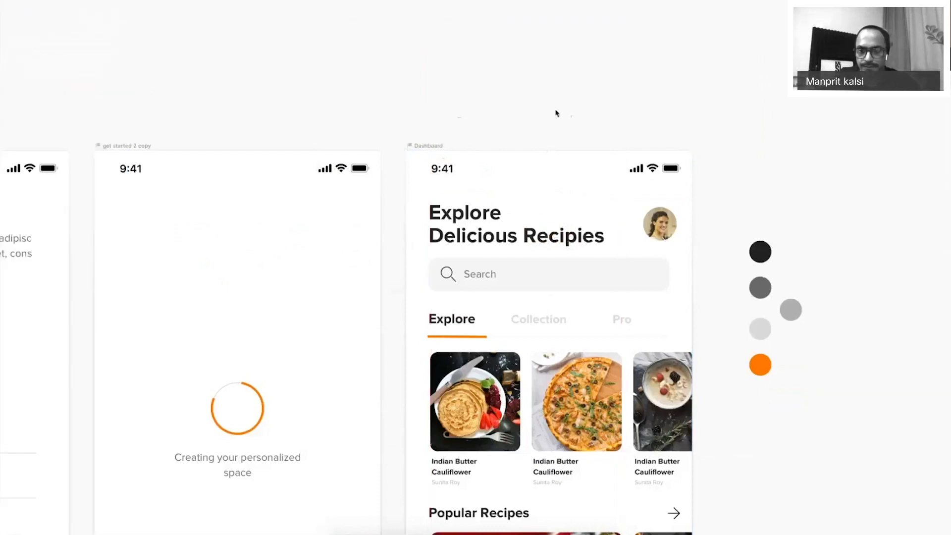
scroll(555, 113, "down", 5)
Open a prototype preview of the Walkthrough 1 screen.
scroll(509, 139, "left", 8)
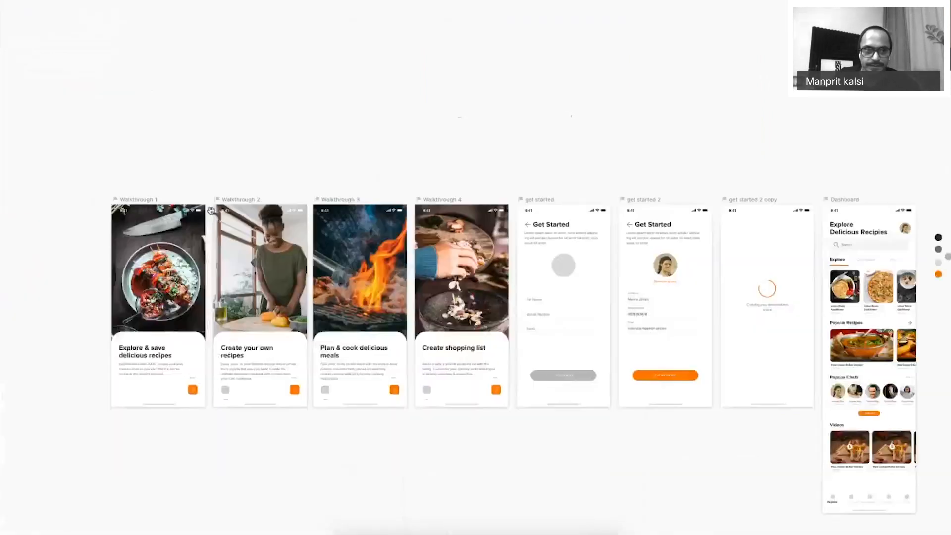
scroll(178, 84, "right", 1)
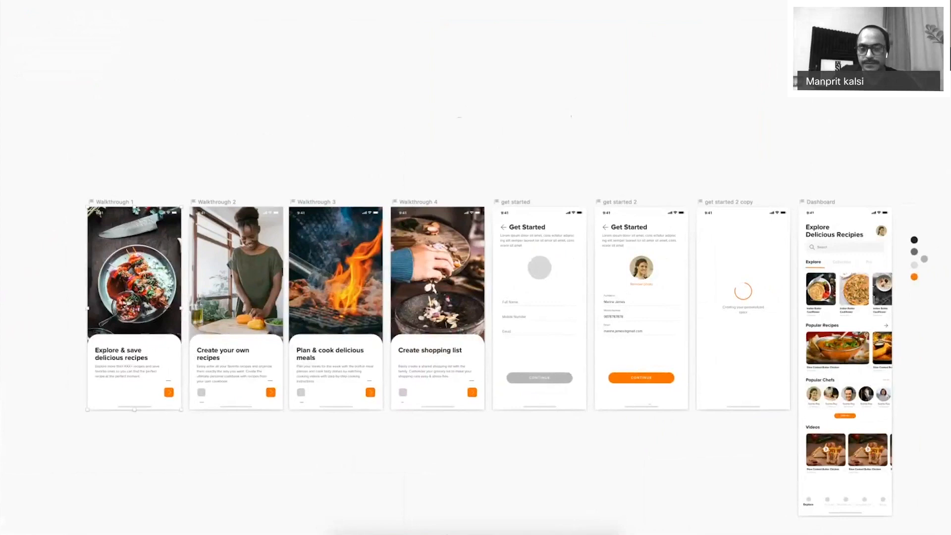
key("super+period")
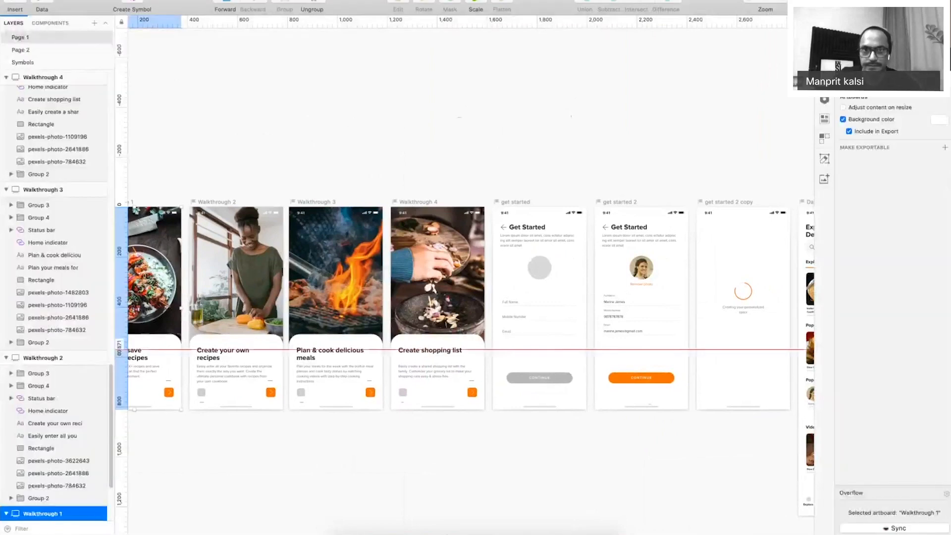
key("super+p")
Move the preview window to the top left and enlarge it.
left_click_drag(470, 57, 253, 0)
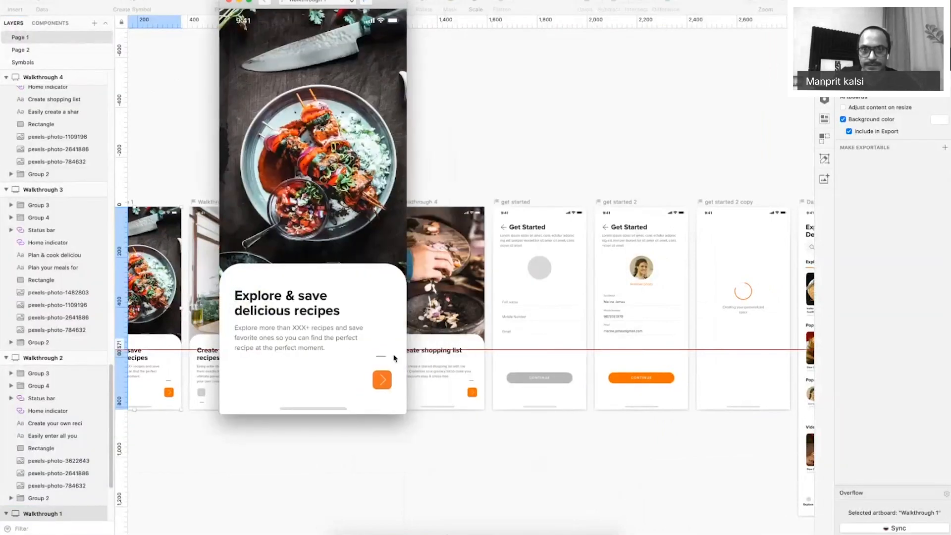
left_click_drag(403, 416, 928, 534)
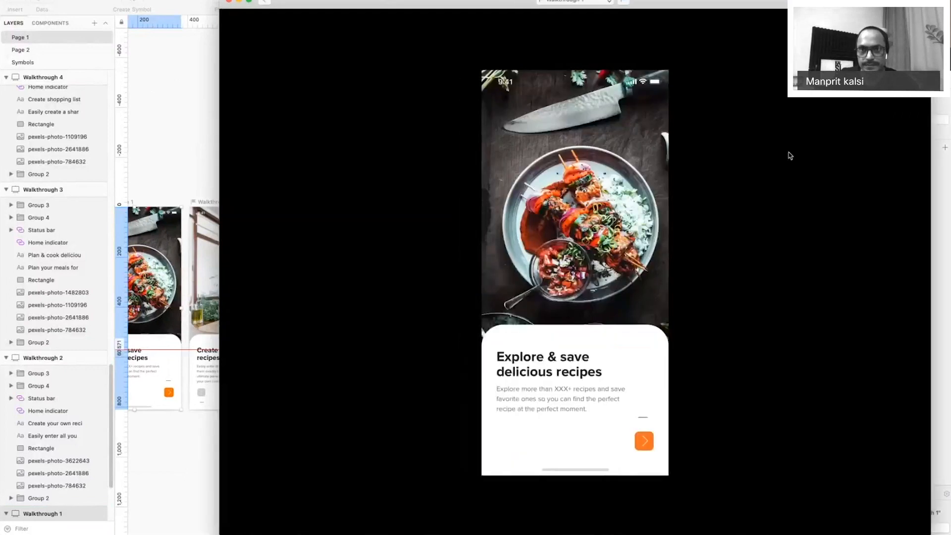
left_click_drag(773, 1, 656, 1)
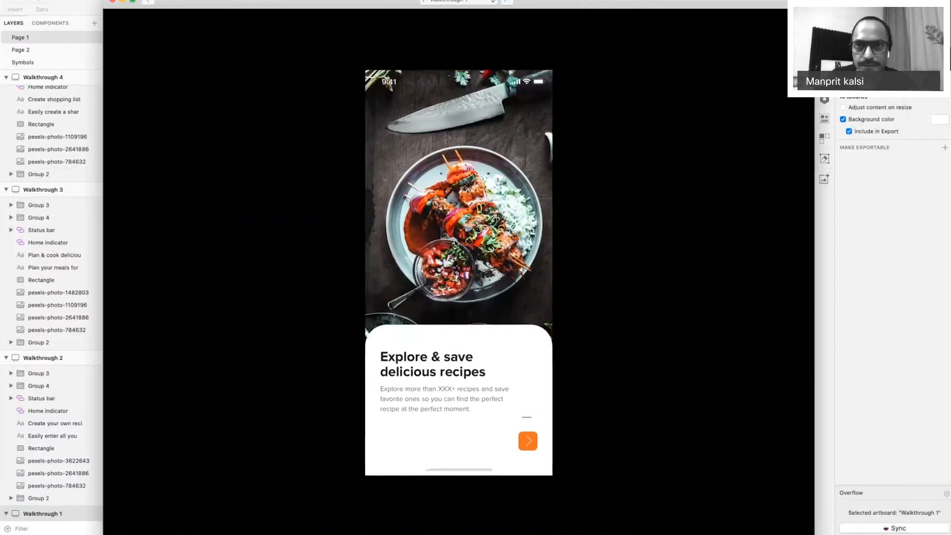
left_click(484, 3)
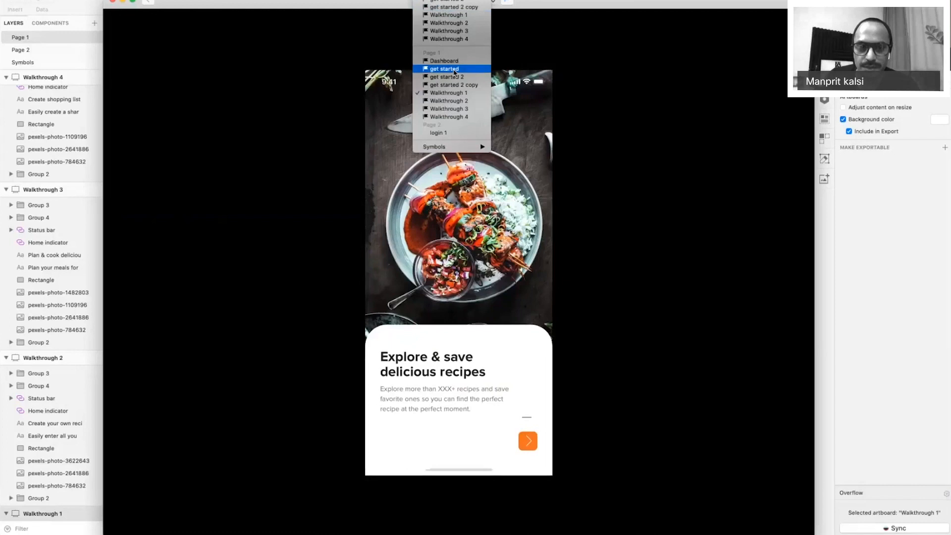
Switch the preview to Dashboard and scroll down to the tab bar and back up.
left_click(452, 61)
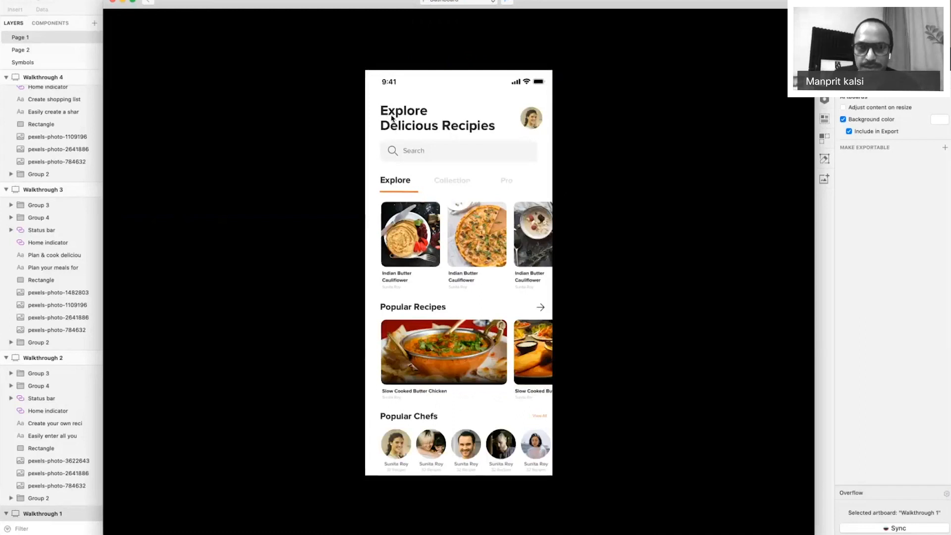
scroll(403, 101, "down", 2)
scroll(404, 100, "down", 1)
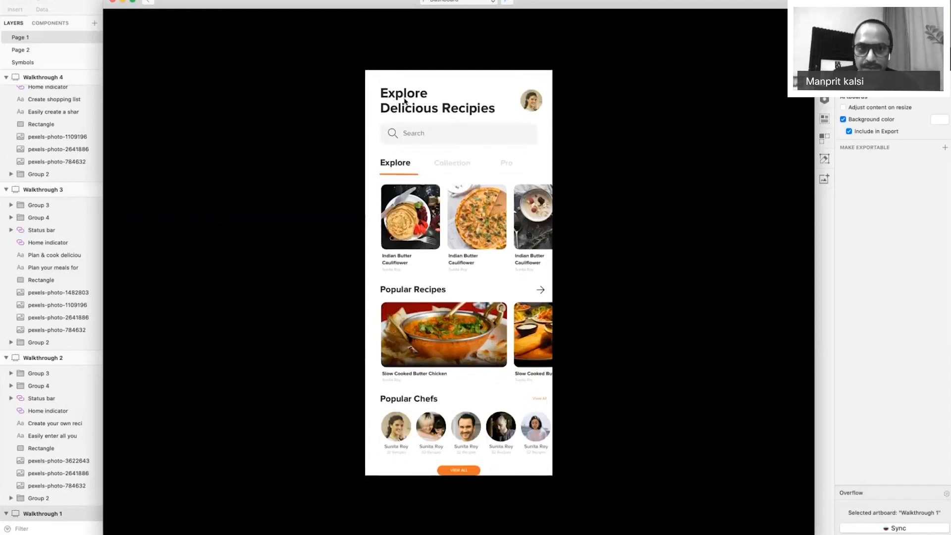
scroll(404, 101, "up", 3)
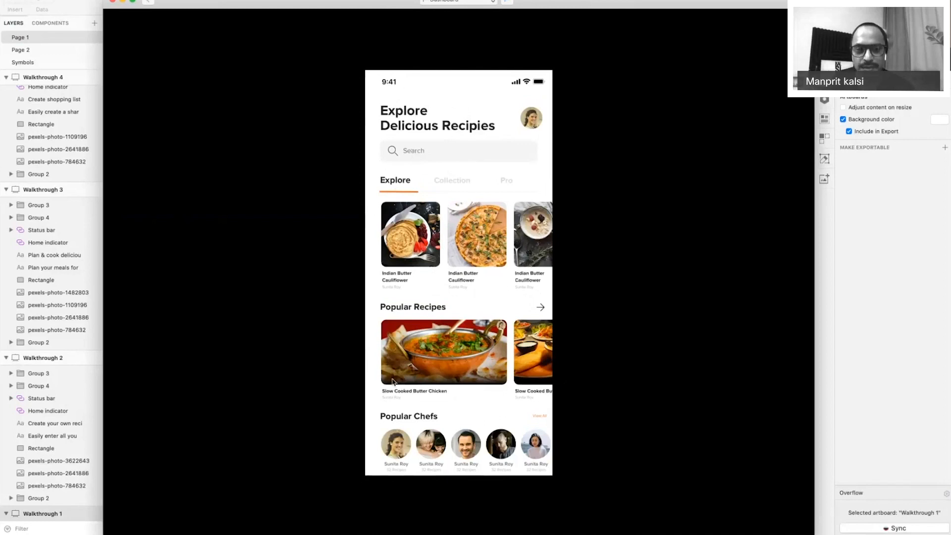
scroll(421, 357, "down", 3)
scroll(448, 331, "down", 3)
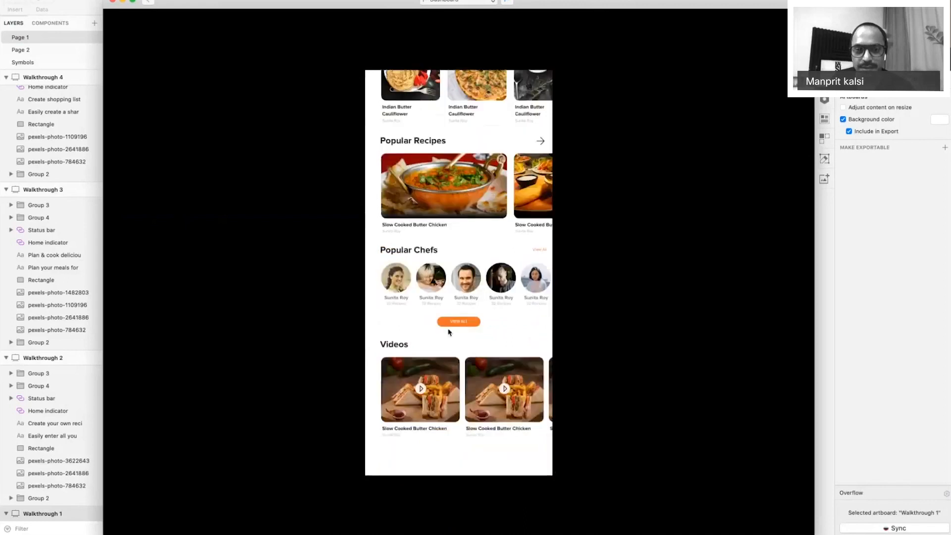
scroll(449, 332, "down", 3)
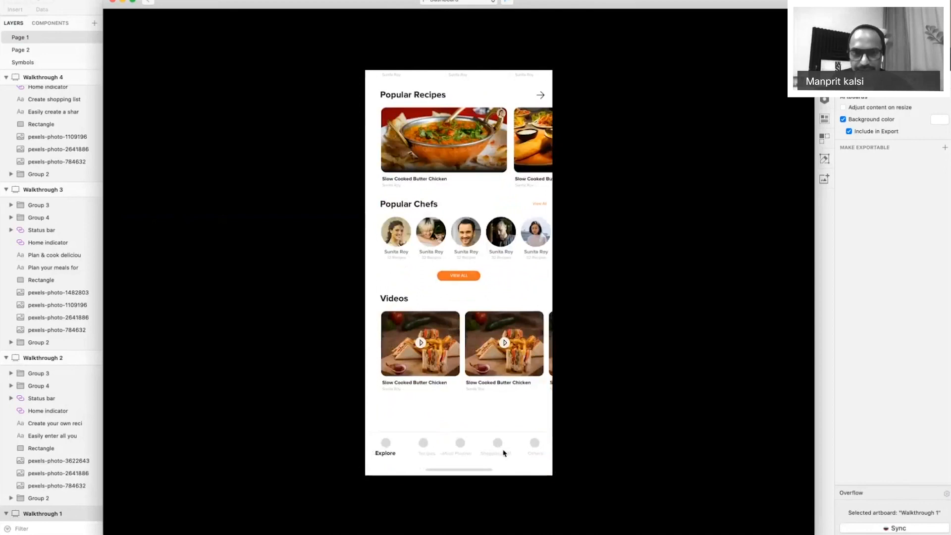
scroll(504, 453, "up", 5)
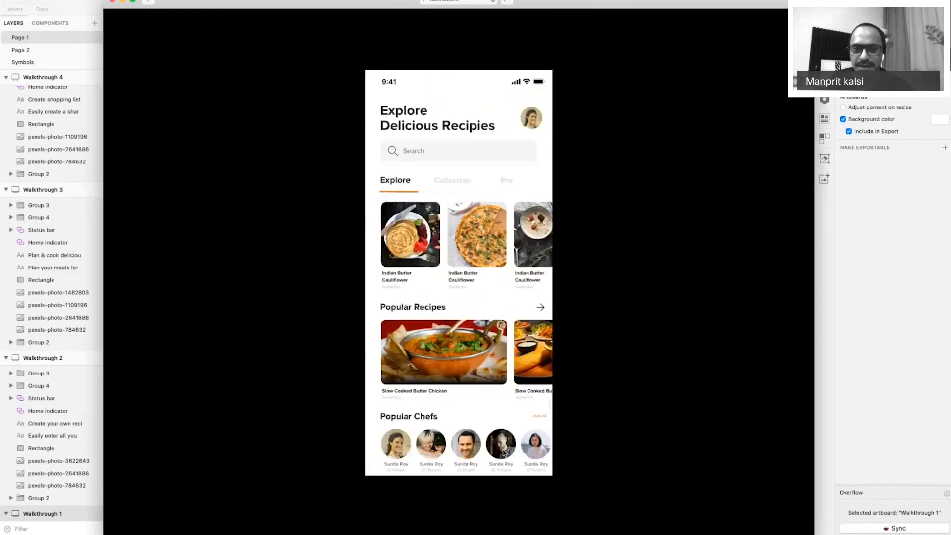
Preview Walkthrough 1, 2, 3 and 4 in turn, then the get started screen.
left_click(453, 2)
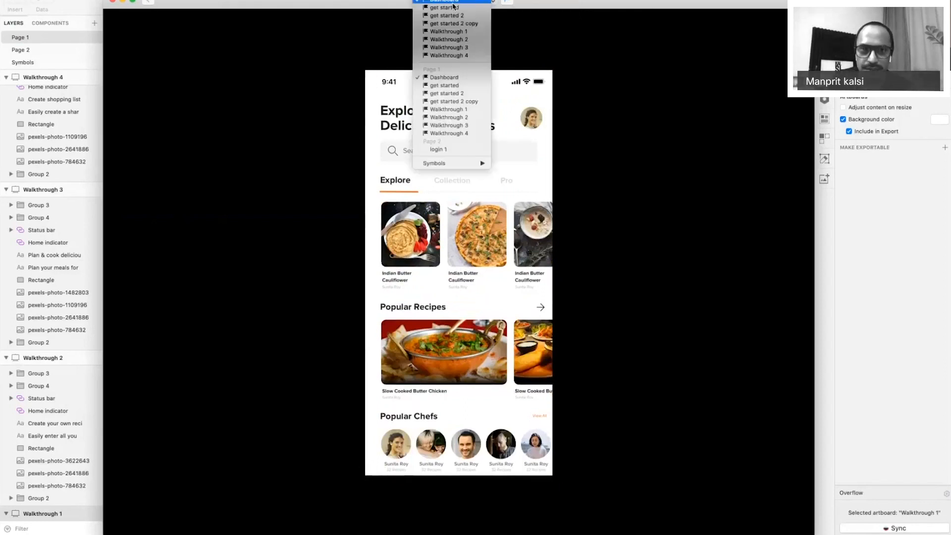
left_click(468, 31)
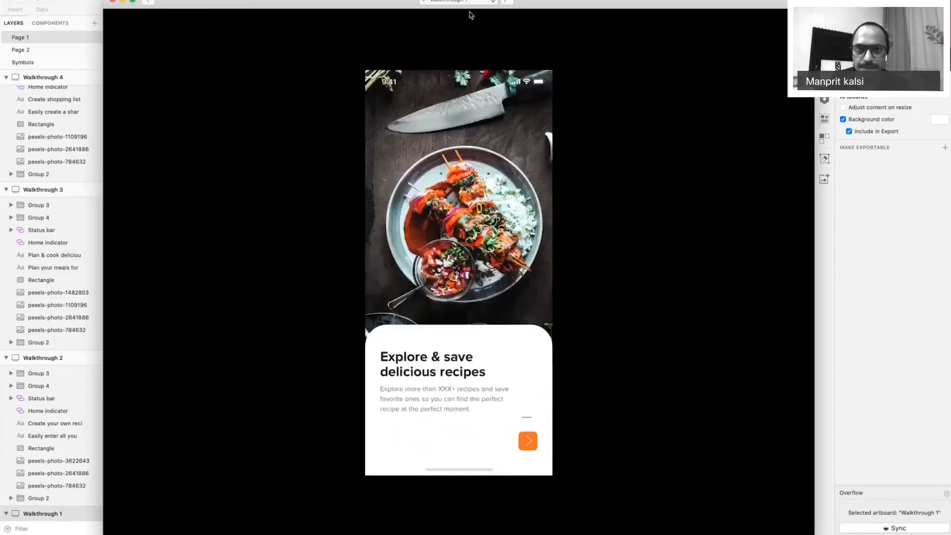
left_click(470, 2)
left_click(470, 9)
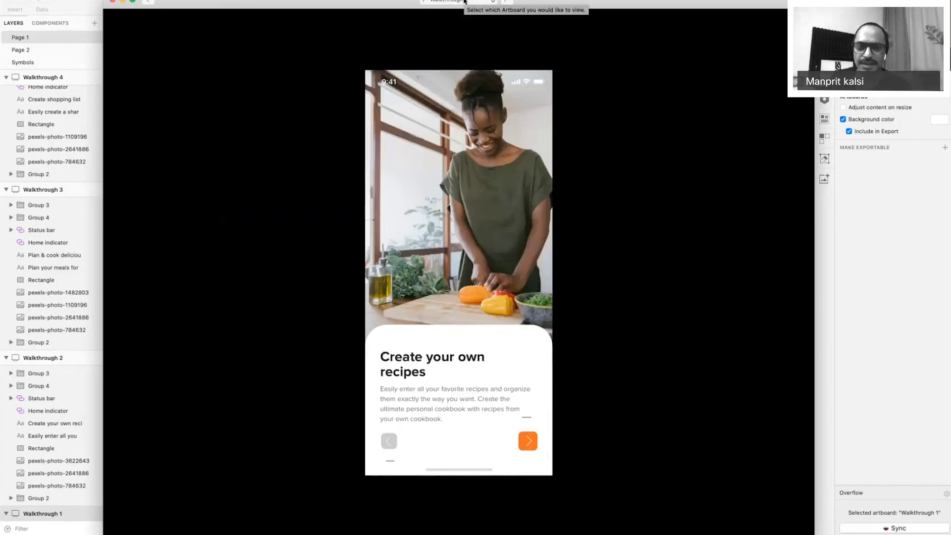
left_click(464, 1)
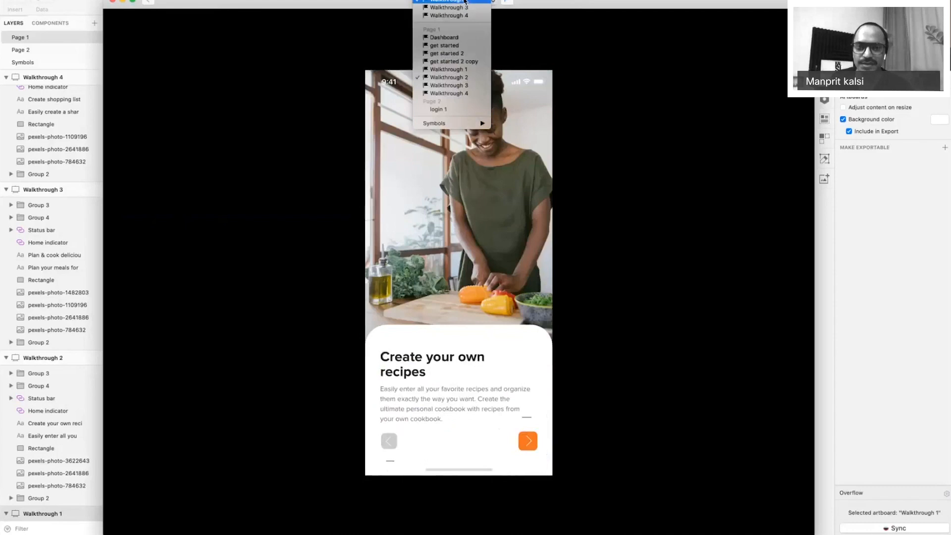
left_click(469, 86)
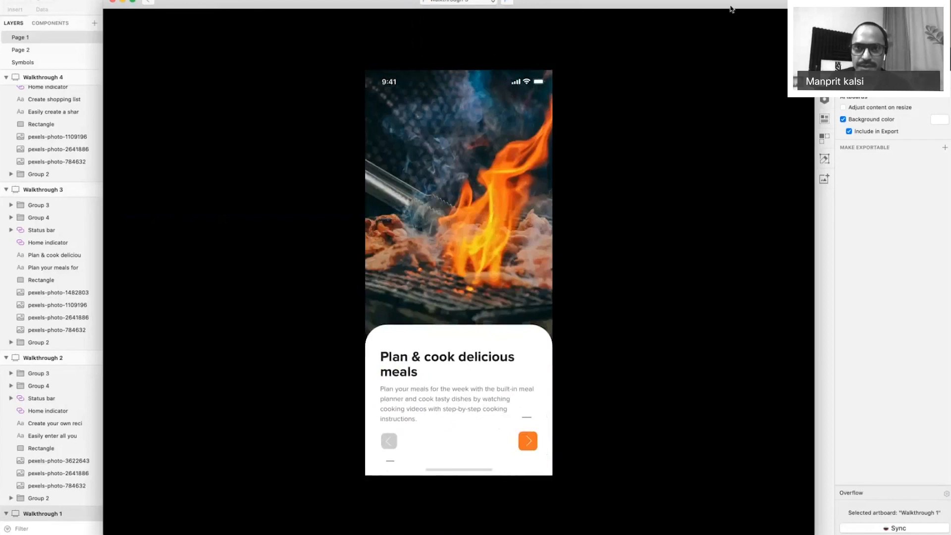
left_click(445, 20)
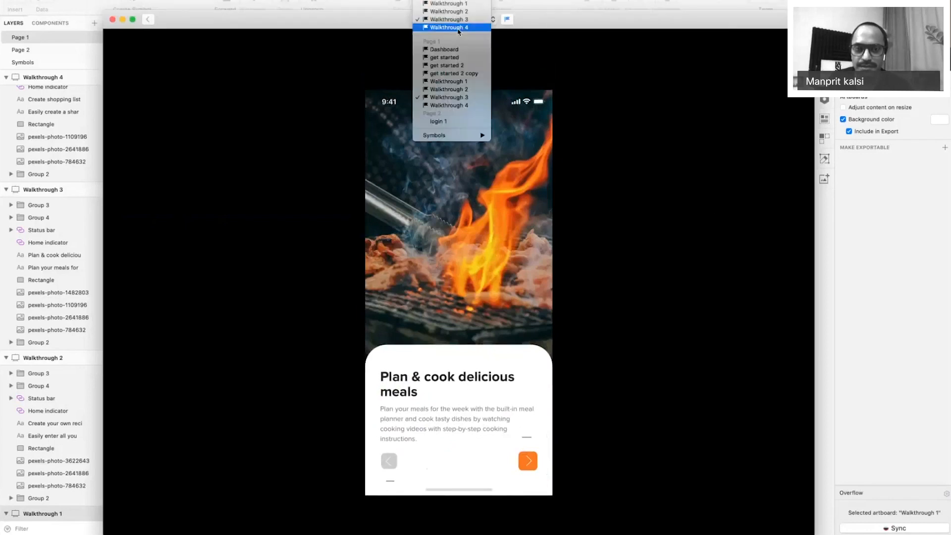
left_click(459, 28)
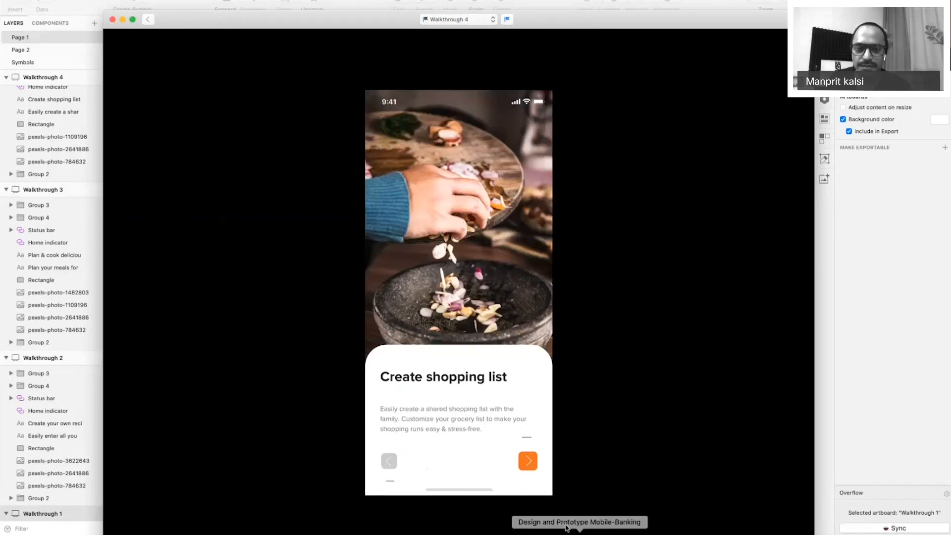
left_click(494, 21)
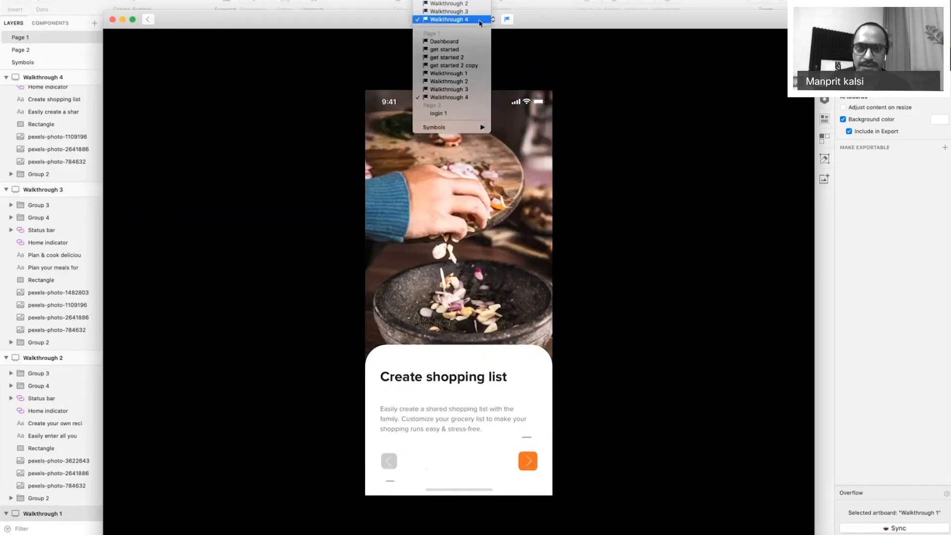
scroll(478, 26, "up", 3)
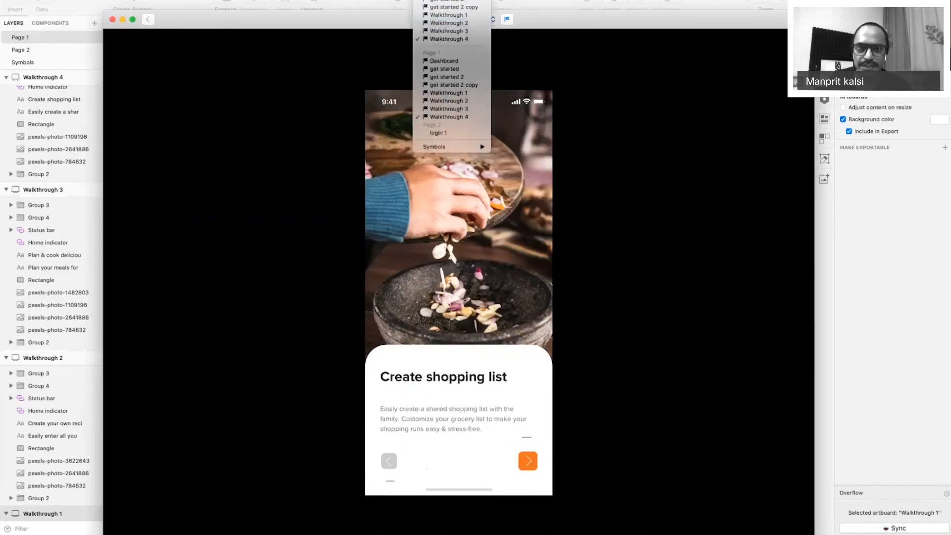
left_click(468, 0)
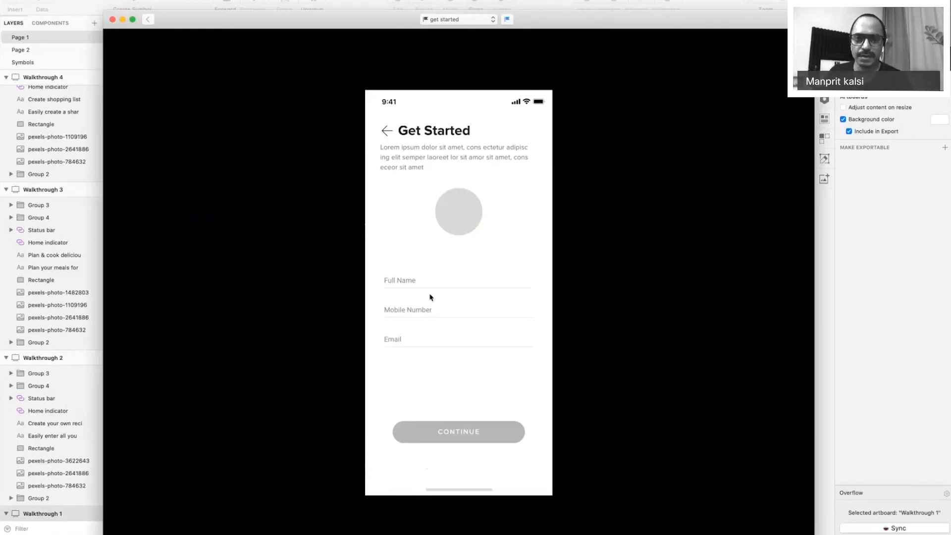
Preview the get started 2 screen, then switch back to Dashboard and scroll through it.
left_click(450, 20)
left_click(456, 34)
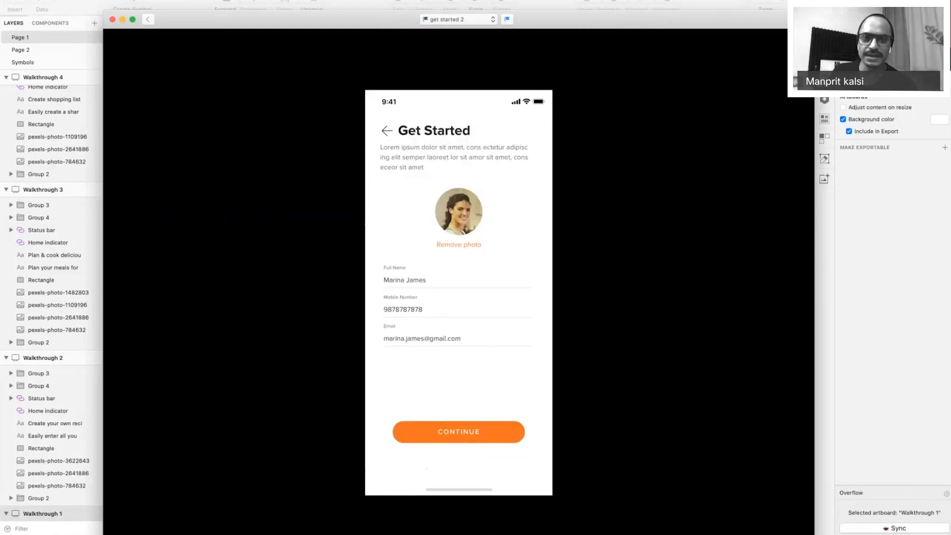
left_click(458, 18)
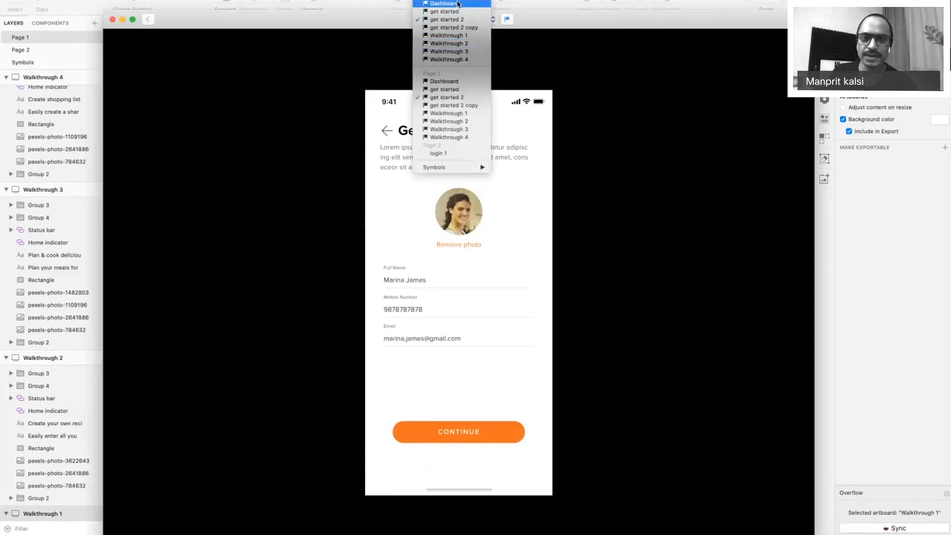
left_click(458, 4)
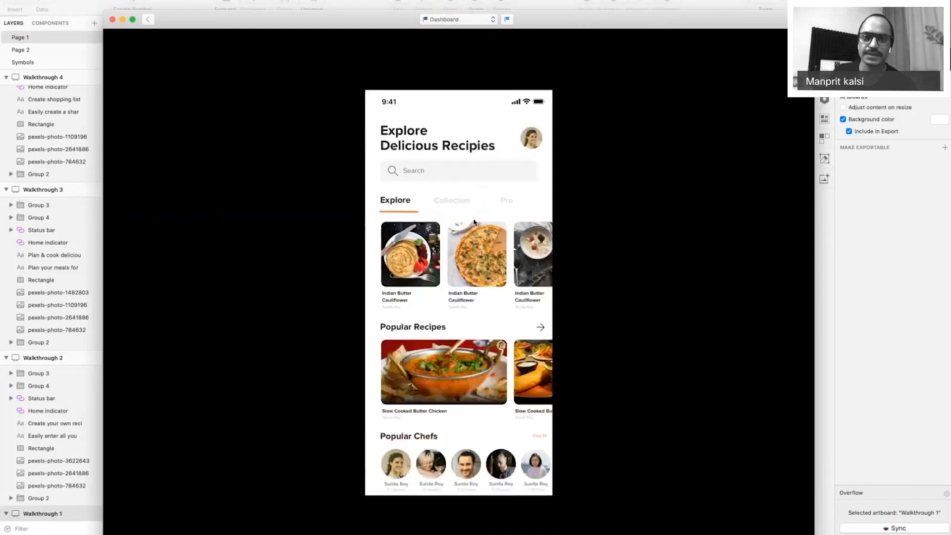
scroll(474, 222, "down", 5)
scroll(474, 222, "down", 2)
scroll(473, 221, "up", 10)
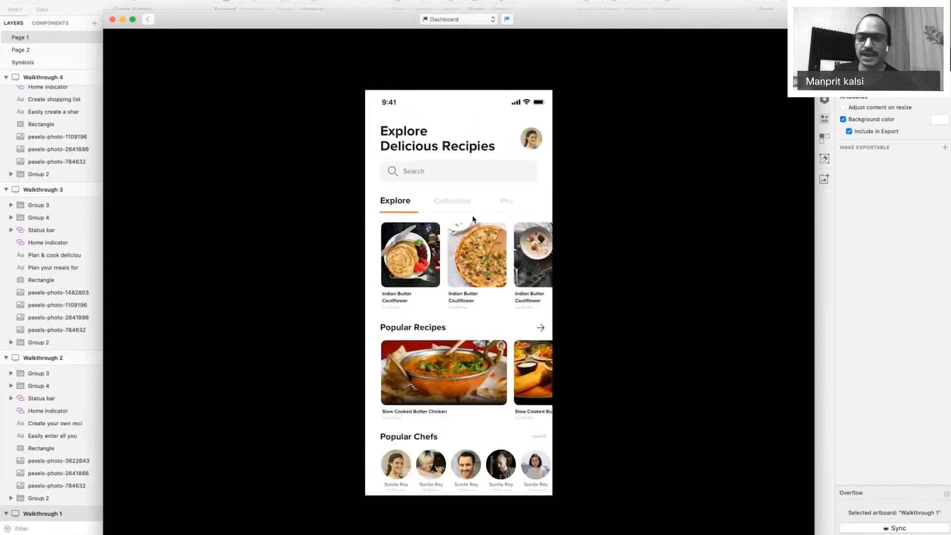